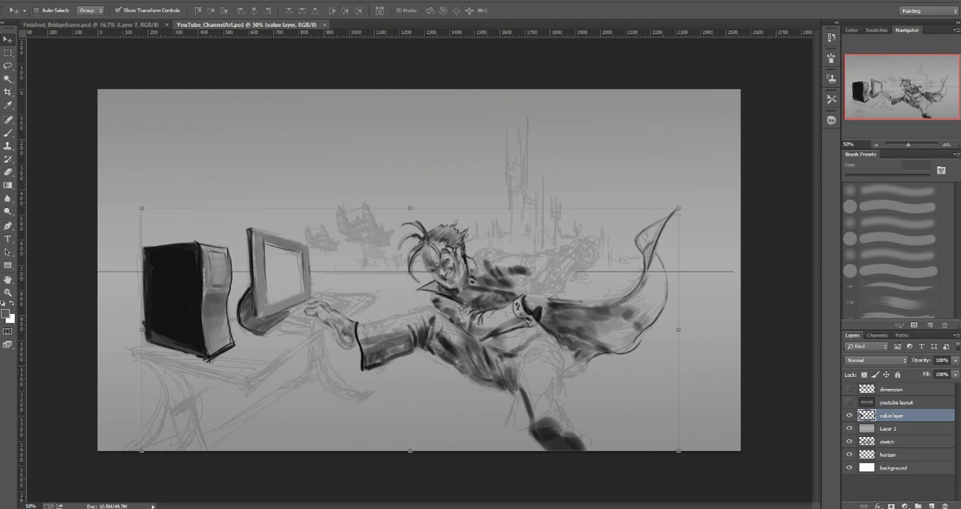
# Step: Set up a 20 px brush with a dark gray sampled from the character's shoe for painting on the value layer
pyautogui.press('b')
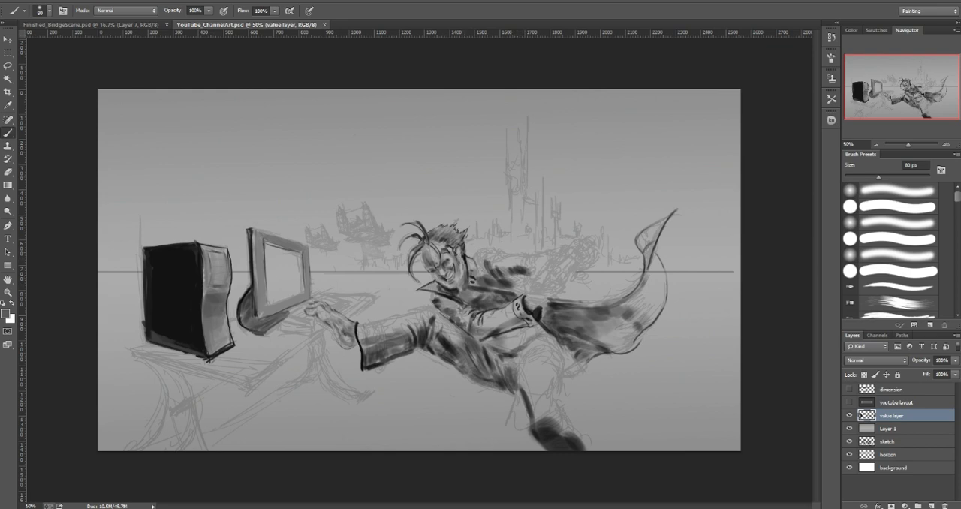
pyautogui.click(851, 30)
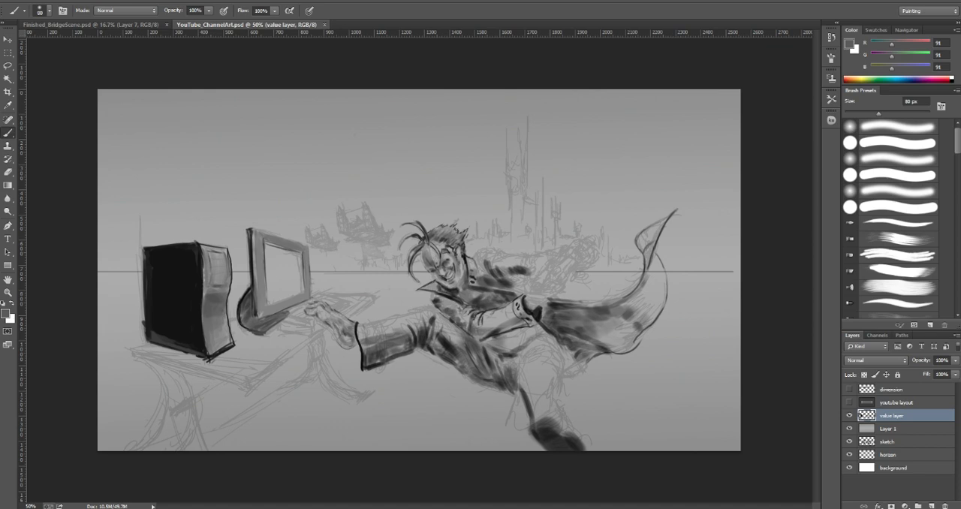
pyautogui.scroll(-1, 897, 217)
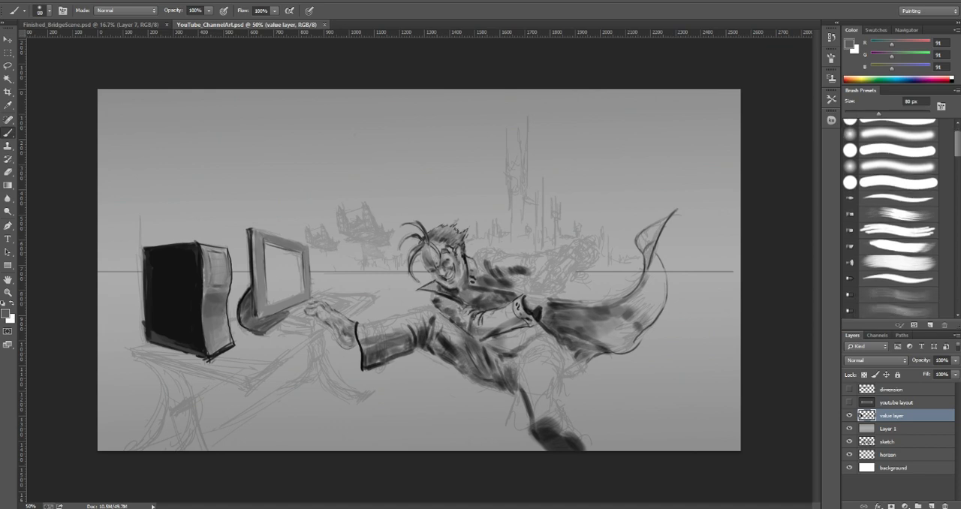
pyautogui.scroll(-8, 897, 218)
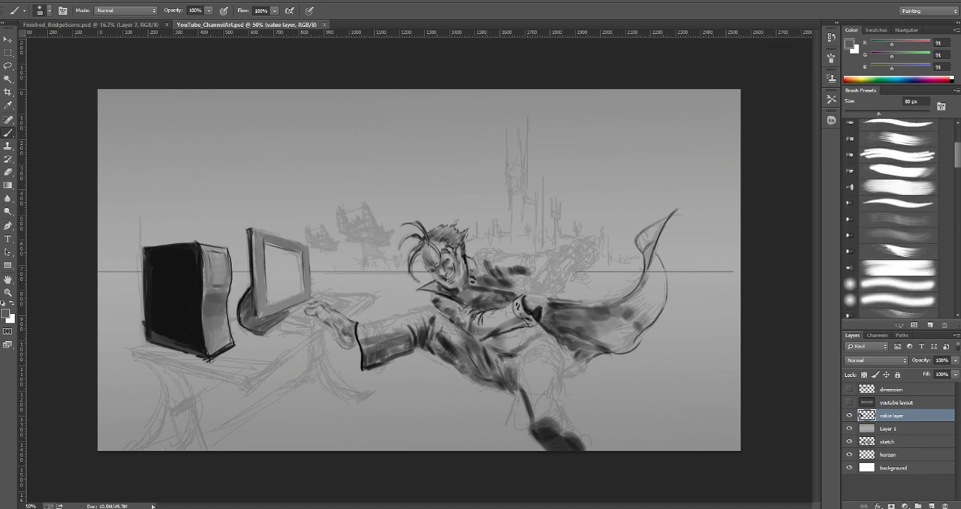
pyautogui.scroll(-10, 897, 217)
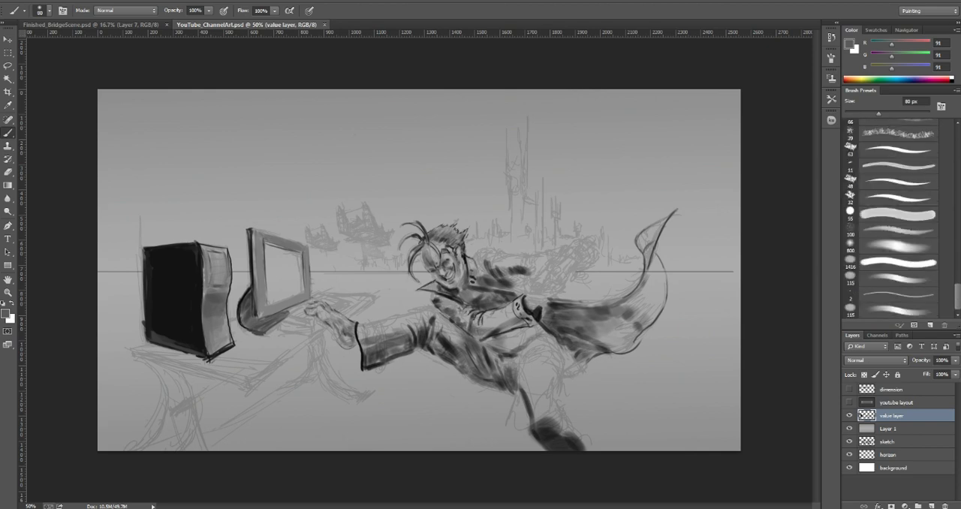
pyautogui.scroll(10, 897, 218)
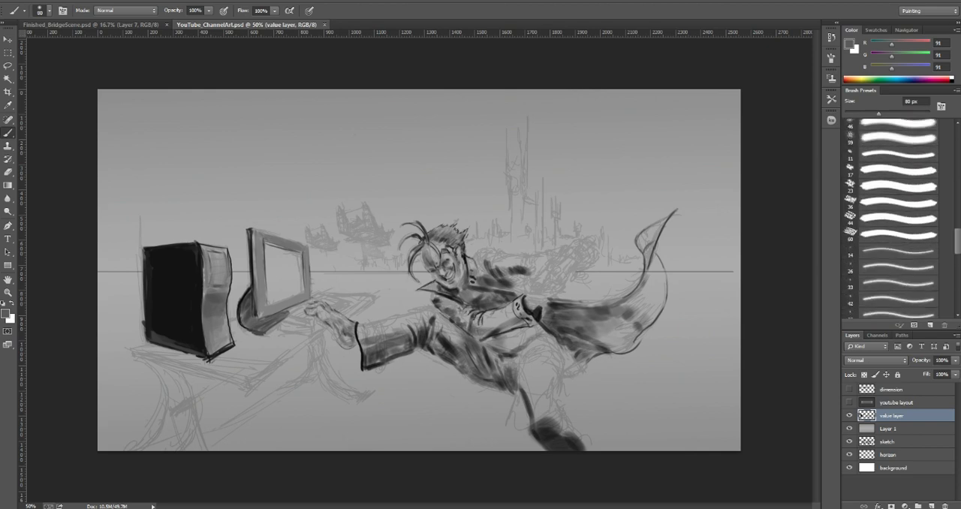
pyautogui.press('[')
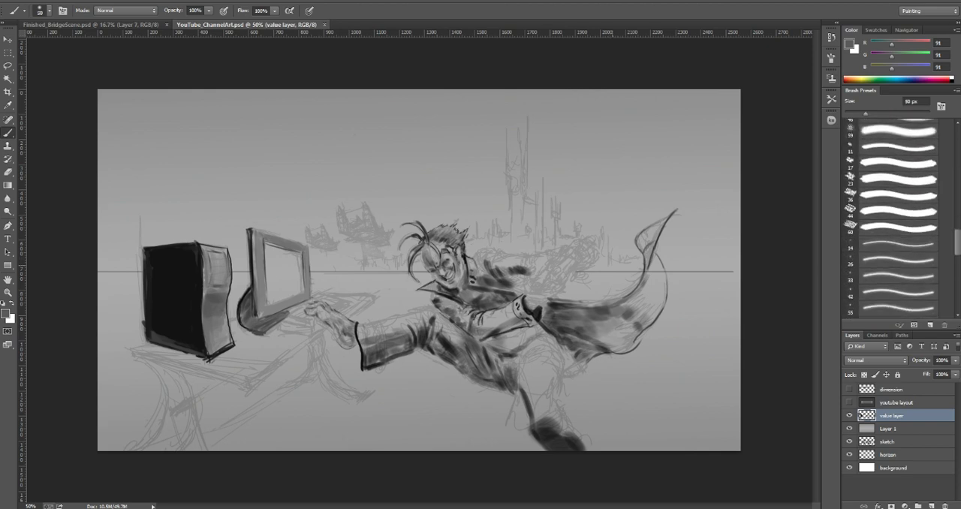
pyautogui.press('[')
pyautogui.keyDown('alt'); pyautogui.click(550, 430); pyautogui.keyUp('alt')
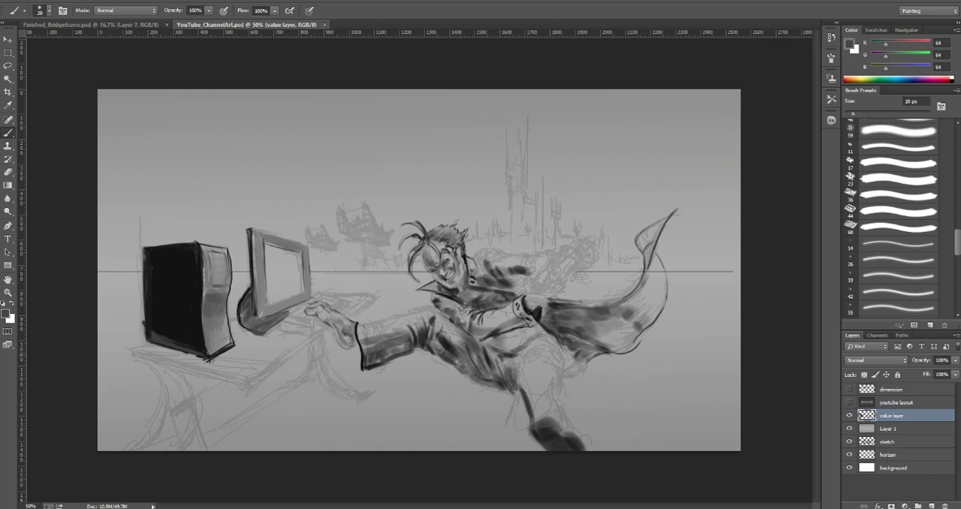
# Step: Paint the front and right edges of the tabletop below the computer with thick dark gray strokes along the sketch lines
pyautogui.moveTo(133, 352); pyautogui.dragTo(170, 362)
pyautogui.moveTo(138, 350); pyautogui.dragTo(202, 371)
pyautogui.moveTo(168, 363); pyautogui.dragTo(243, 384)
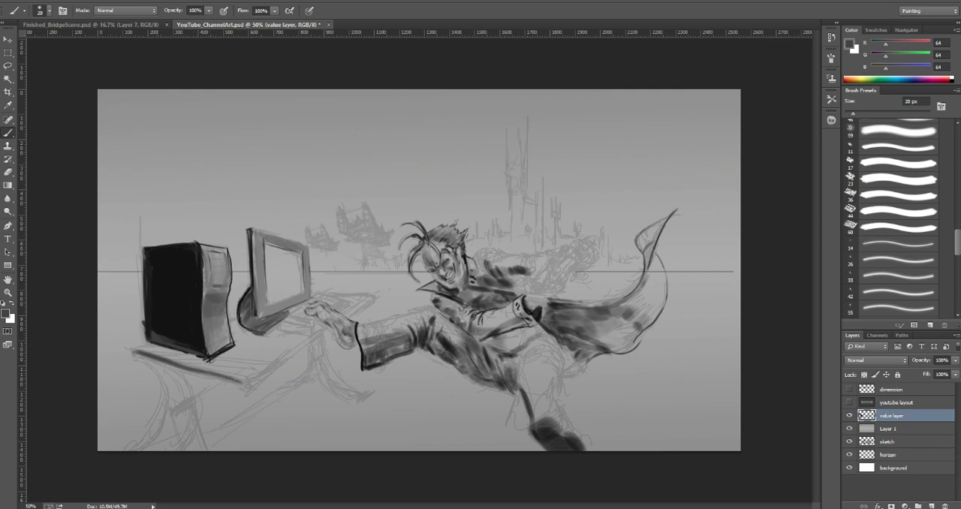
pyautogui.moveTo(181, 366); pyautogui.dragTo(252, 386)
pyautogui.moveTo(180, 364)
pyautogui.mouseDown()
pyautogui.moveTo(248, 388)
pyautogui.moveTo(235, 384)
pyautogui.mouseUp()
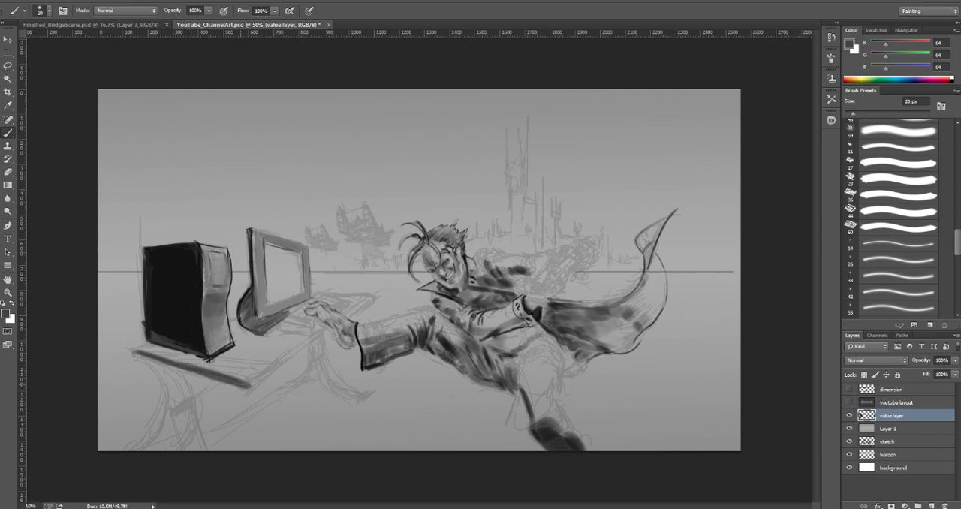
pyautogui.moveTo(135, 357)
pyautogui.mouseDown()
pyautogui.moveTo(207, 377)
pyautogui.moveTo(268, 368)
pyautogui.moveTo(257, 374)
pyautogui.moveTo(302, 346)
pyautogui.mouseUp()
pyautogui.moveTo(260, 375); pyautogui.dragTo(284, 361)
pyautogui.moveTo(286, 357); pyautogui.dragTo(320, 334)
pyautogui.press(']')
pyautogui.press(']')
pyautogui.press(']')
pyautogui.press(']')
pyautogui.press(']')
pyautogui.click(411, 165)
pyautogui.hotkey('ctrl', 'z')
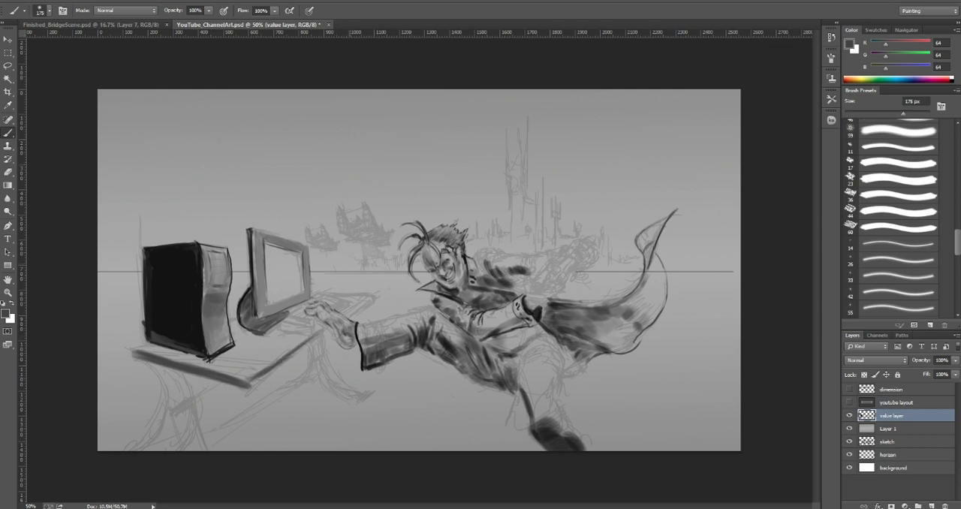
# Step: Reduce the brush to 45 px and turn on Shape Dynamics in addition to Transfer
pyautogui.press('[')
pyautogui.press('[')
pyautogui.press('[')
pyautogui.press('[')
pyautogui.press('[')
pyautogui.press('[')
pyautogui.press('[')
pyautogui.click(831, 76)
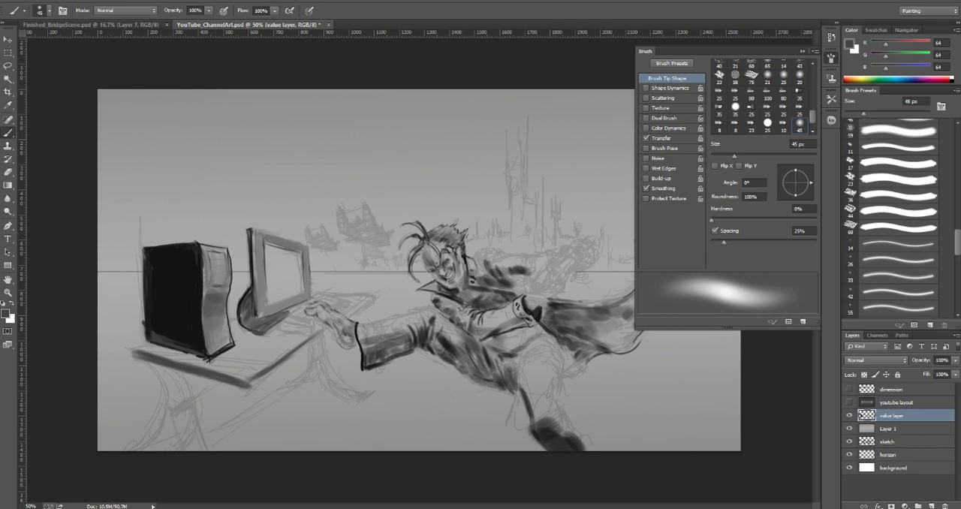
pyautogui.click(662, 138)
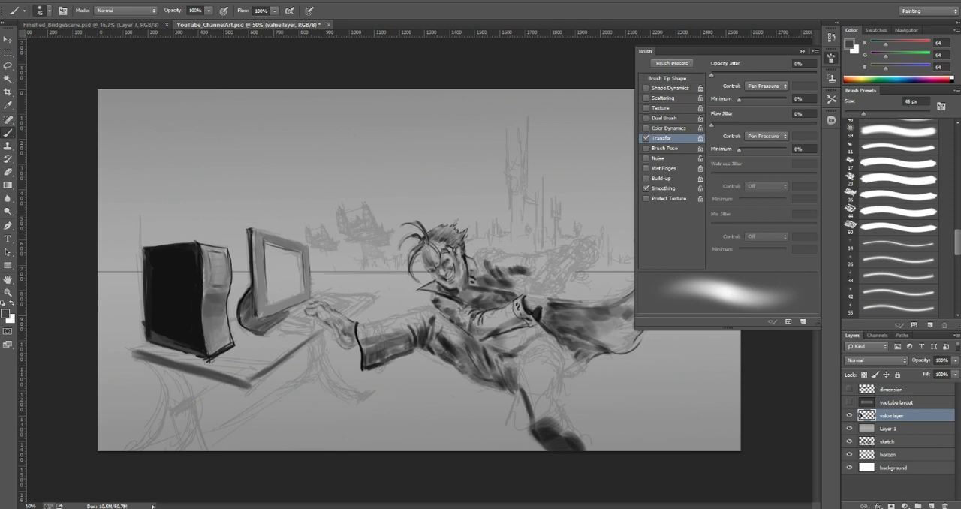
pyautogui.click(669, 88)
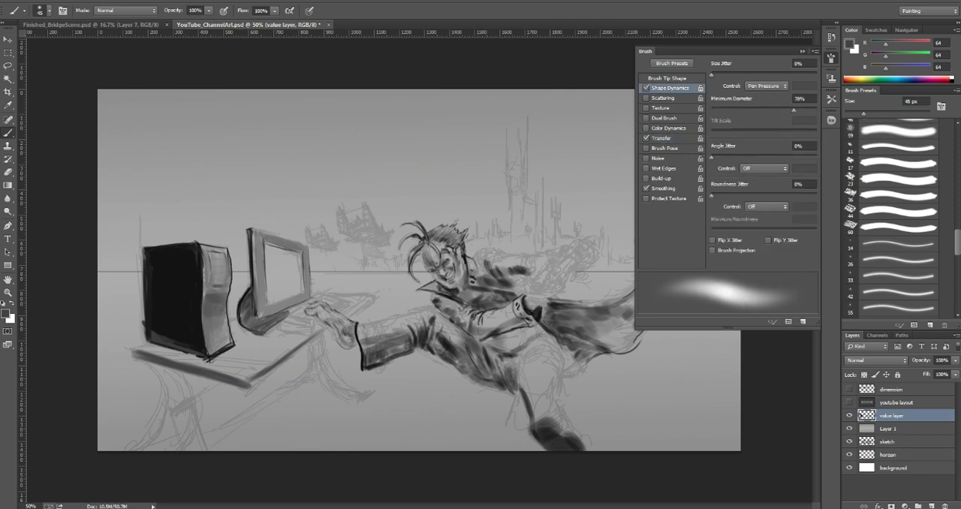
pyautogui.click(646, 88)
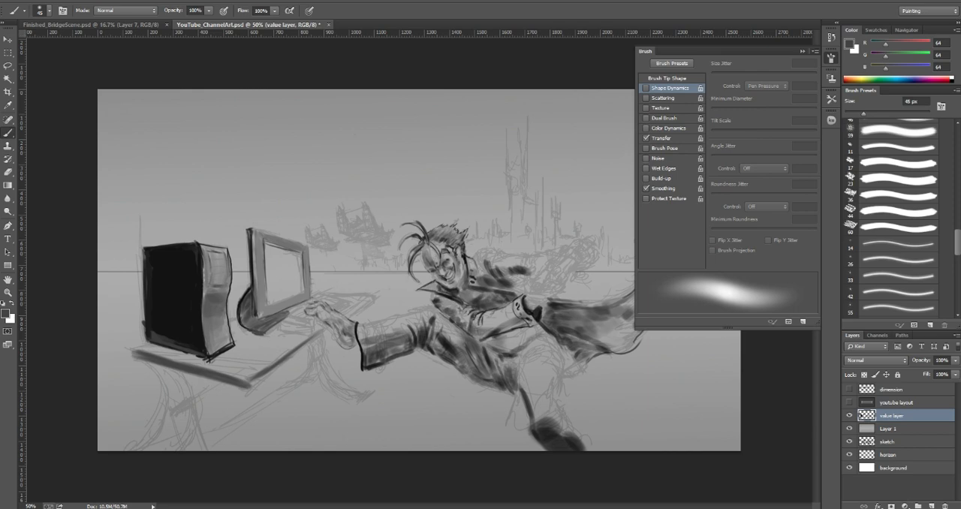
pyautogui.click(646, 88)
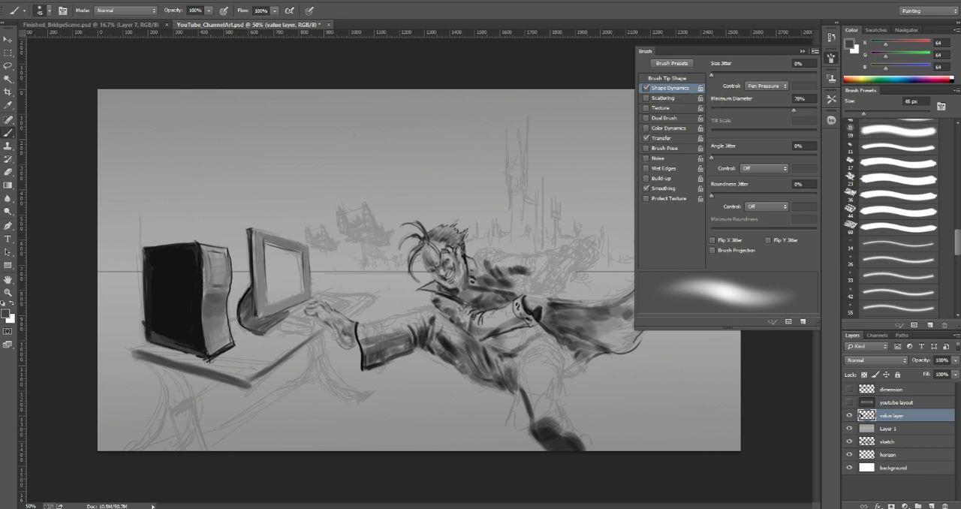
pyautogui.click(802, 51)
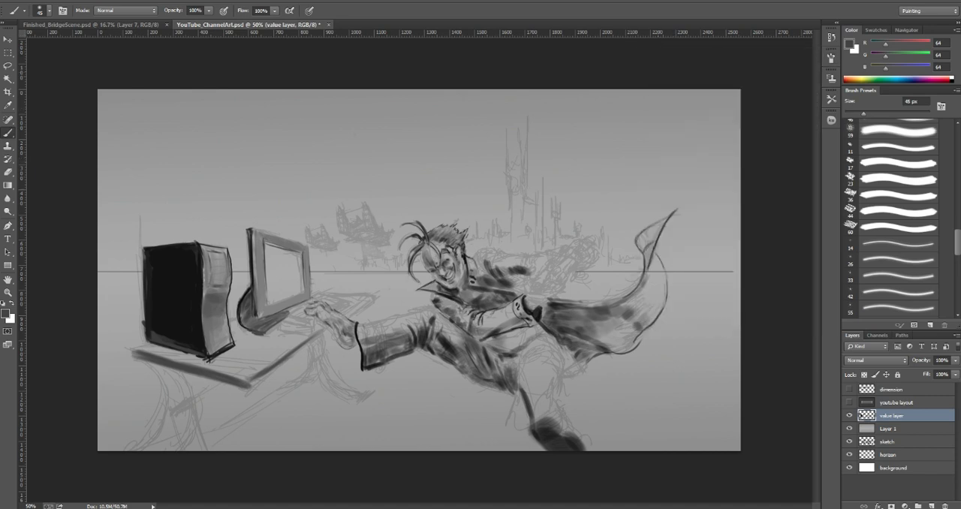
# Step: Blend sampled dark grays into the cape beside the arm with a 60 px brush, and reduce the brush to 25 px
pyautogui.keyDown('alt'); pyautogui.click(596, 313); pyautogui.keyUp('alt')
pyautogui.press(']')
pyautogui.press(']')
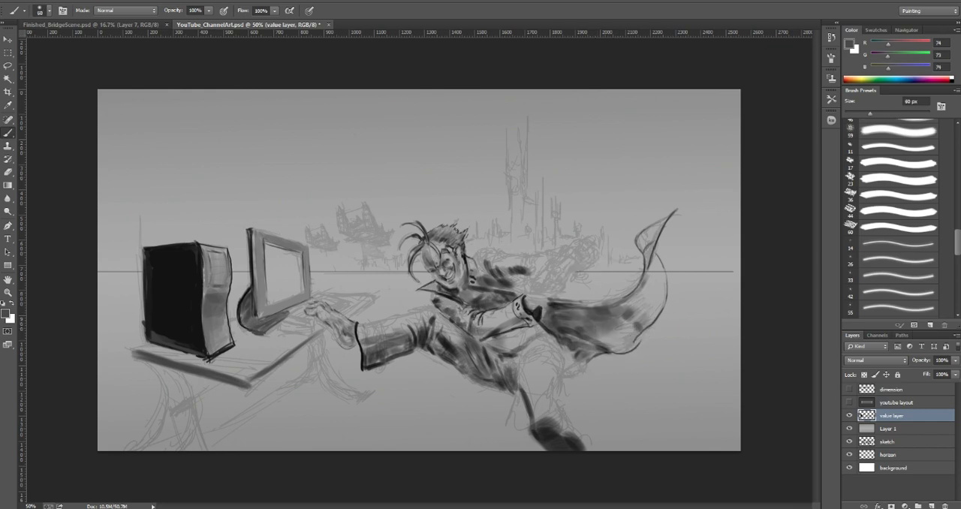
pyautogui.keyDown('alt'); pyautogui.click(562, 304); pyautogui.keyUp('alt')
pyautogui.press('[')
pyautogui.press('[')
pyautogui.press('[')
pyautogui.press('[')
pyautogui.press('[')
pyautogui.press('[')
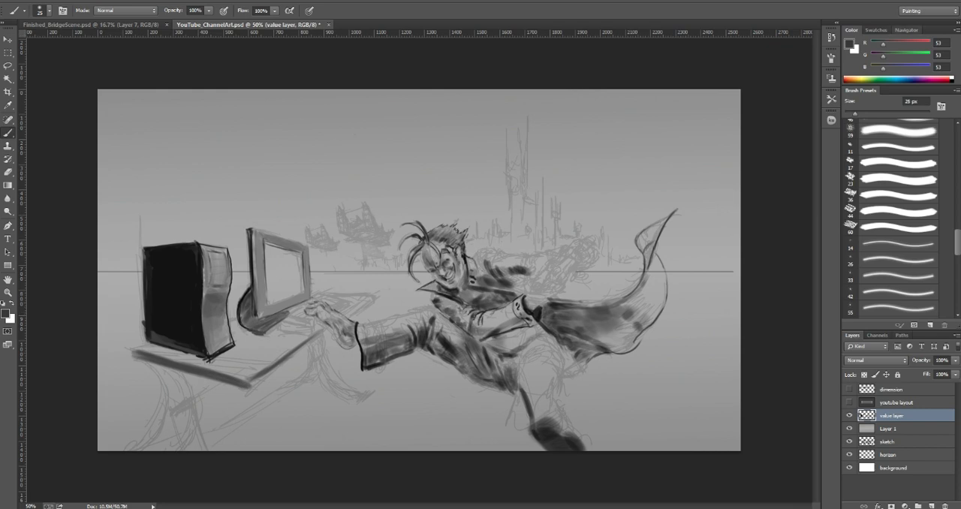
# Step: Undock the Navigator as a floating panel over the canvas's upper right corner and show the Color sliders again
pyautogui.click(906, 30)
pyautogui.moveTo(906, 30); pyautogui.dragTo(728, 50)
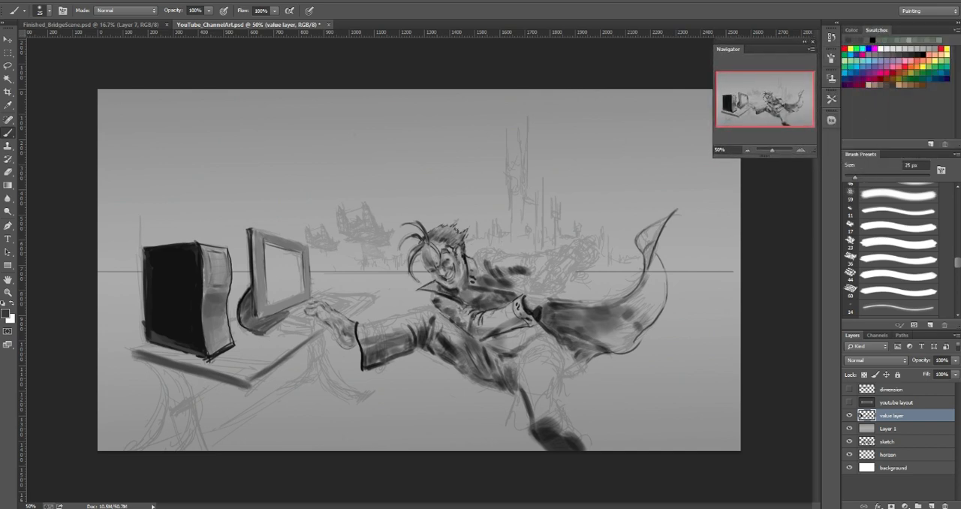
pyautogui.click(851, 30)
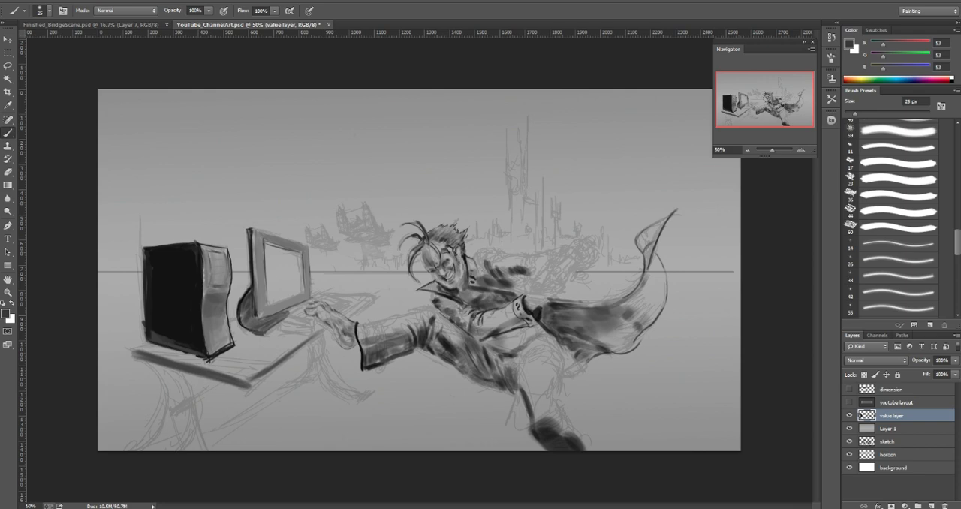
# Step: Darken the hairline around the character's ear with sampled near-black tones and a 7 px brush
pyautogui.click(800, 150)
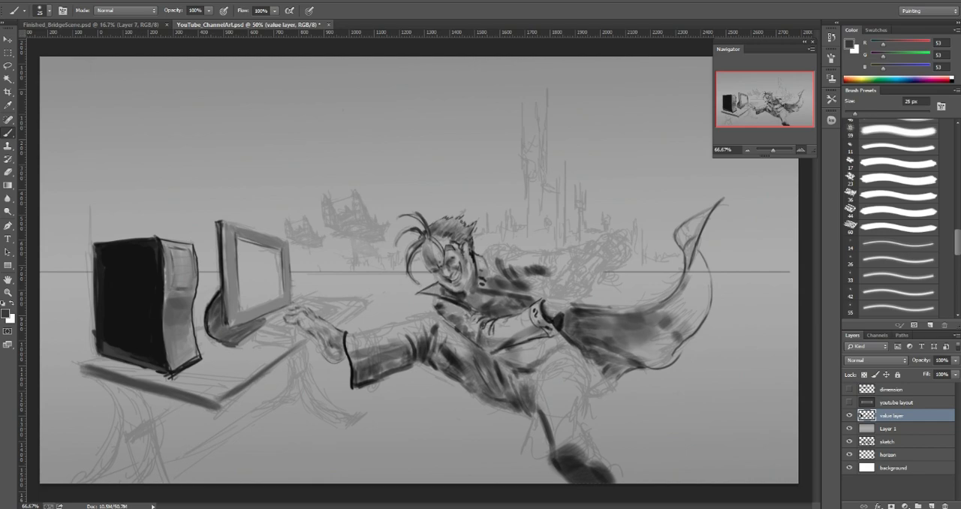
pyautogui.click(800, 150)
pyautogui.click(800, 150)
pyautogui.click(747, 150)
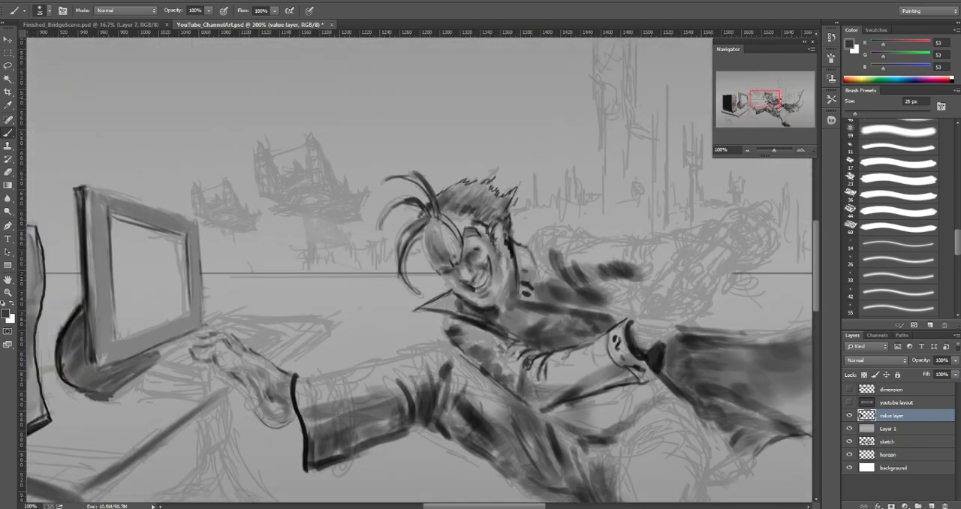
pyautogui.moveTo(764, 100); pyautogui.dragTo(768, 98)
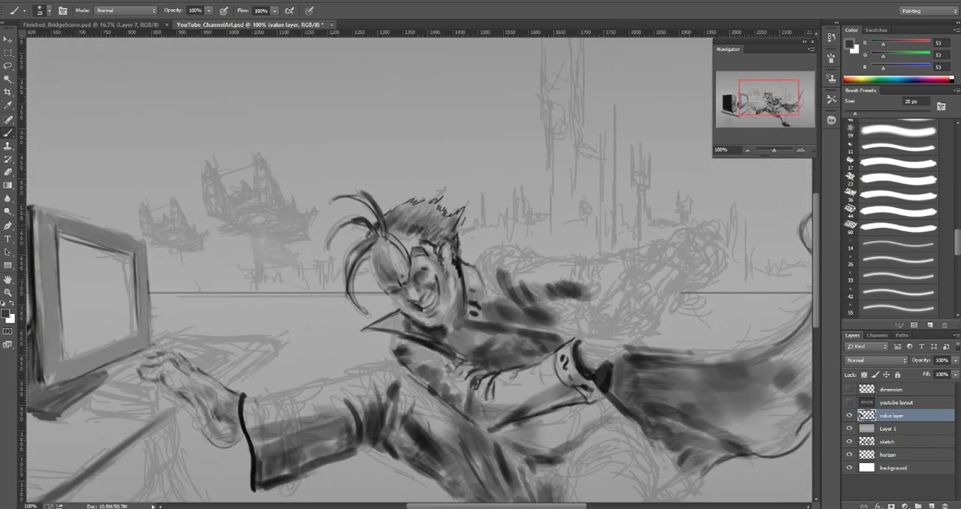
pyautogui.keyDown('alt'); pyautogui.click(416, 274); pyautogui.keyUp('alt')
pyautogui.keyDown('alt'); pyautogui.click(455, 267); pyautogui.keyUp('alt')
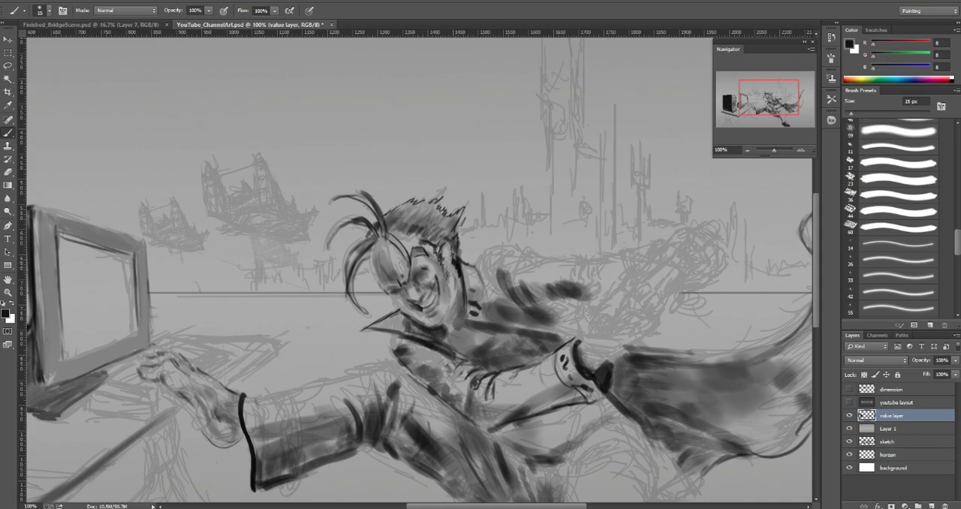
pyautogui.press('[')
pyautogui.press('[')
pyautogui.keyDown('alt'); pyautogui.click(455, 263); pyautogui.keyUp('alt')
pyautogui.keyDown('alt'); pyautogui.click(456, 257); pyautogui.keyUp('alt')
pyautogui.keyDown('alt'); pyautogui.click(454, 262); pyautogui.keyUp('alt')
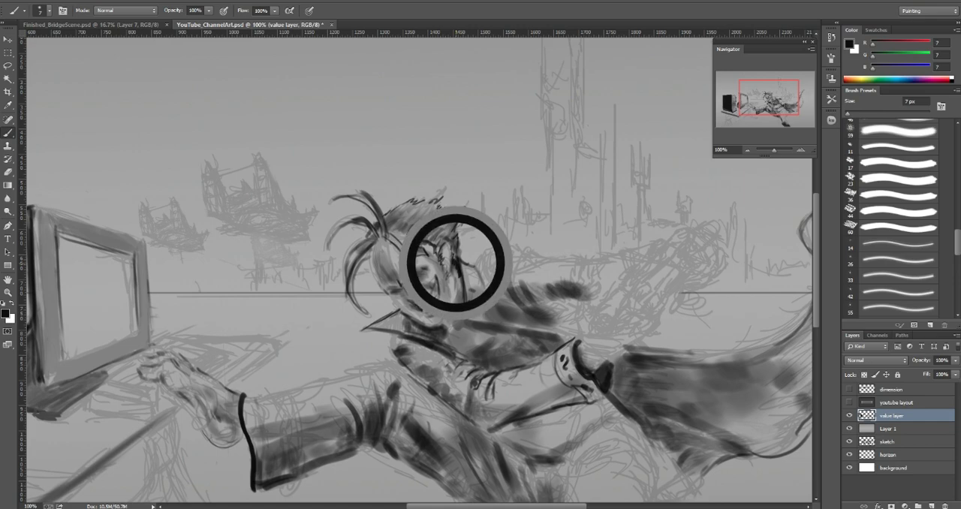
pyautogui.moveTo(455, 263); pyautogui.dragTo(449, 227)
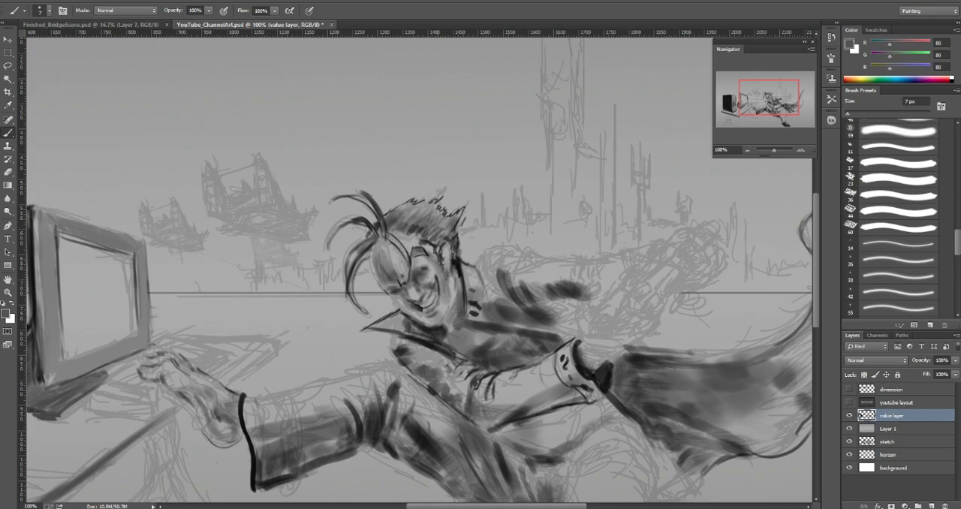
# Step: Paint fine strands into the character's hair with sampled dark grays, using 5 px and 3 px brushes
pyautogui.keyDown('alt'); pyautogui.click(428, 226); pyautogui.keyUp('alt')
pyautogui.keyDown('alt'); pyautogui.click(448, 239); pyautogui.keyUp('alt')
pyautogui.moveTo(399, 232)
pyautogui.mouseDown()
pyautogui.moveTo(401, 239)
pyautogui.moveTo(392, 235)
pyautogui.mouseUp()
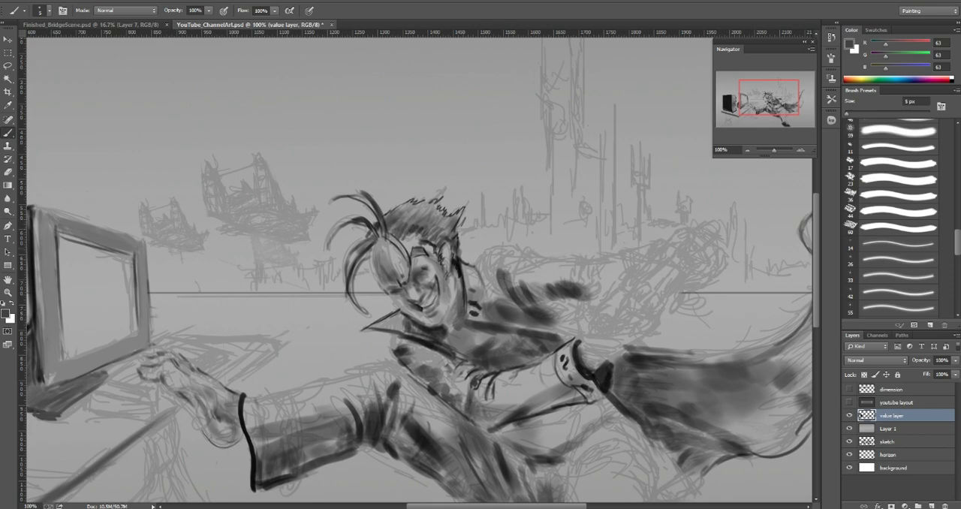
pyautogui.keyDown('alt'); pyautogui.click(413, 228); pyautogui.keyUp('alt')
pyautogui.moveTo(380, 238); pyautogui.dragTo(380, 239)
pyautogui.keyDown('alt'); pyautogui.click(379, 223); pyautogui.keyUp('alt')
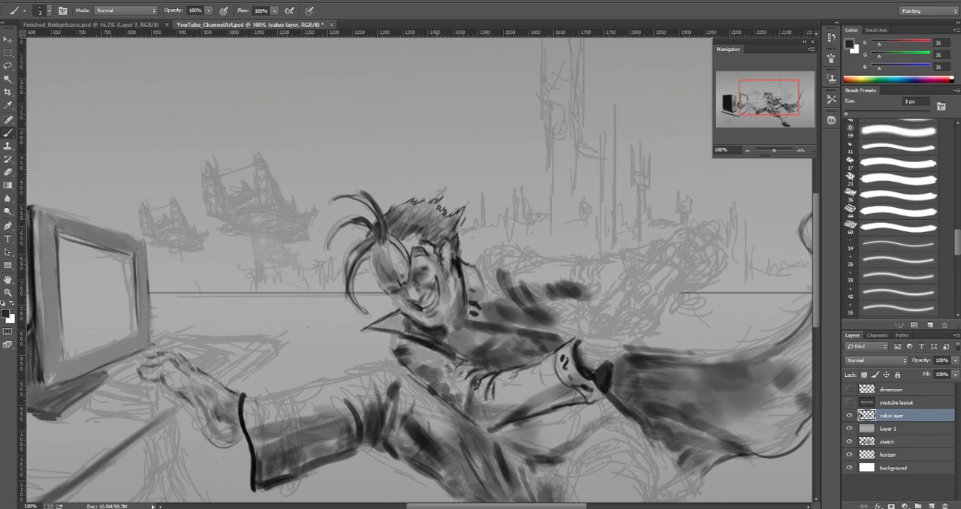
pyautogui.moveTo(439, 213); pyautogui.dragTo(440, 225)
# Step: Refine the character's ear and sideburn with alternating sampled light and dark grays, using a 3 to 4 px brush
pyautogui.press(']')
pyautogui.press(']')
pyautogui.press(']')
pyautogui.press(']')
pyautogui.press(']')
pyautogui.press('[')
pyautogui.press('[')
pyautogui.press('[')
pyautogui.press('[')
pyautogui.press('[')
pyautogui.keyDown('alt'); pyautogui.click(449, 255); pyautogui.keyUp('alt')
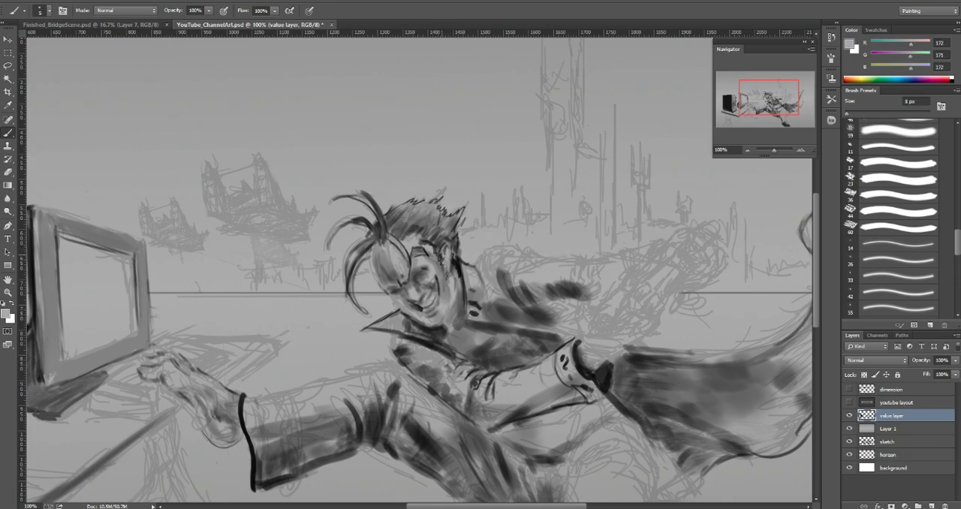
pyautogui.keyDown('alt'); pyautogui.click(446, 252); pyautogui.keyUp('alt')
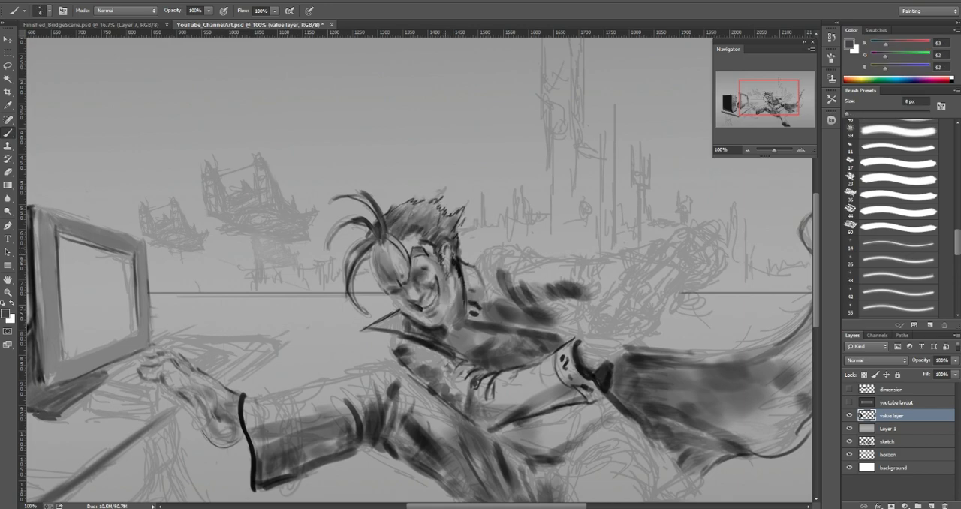
pyautogui.keyDown('alt'); pyautogui.click(448, 254); pyautogui.keyUp('alt')
pyautogui.keyDown('alt'); pyautogui.click(447, 254); pyautogui.keyUp('alt')
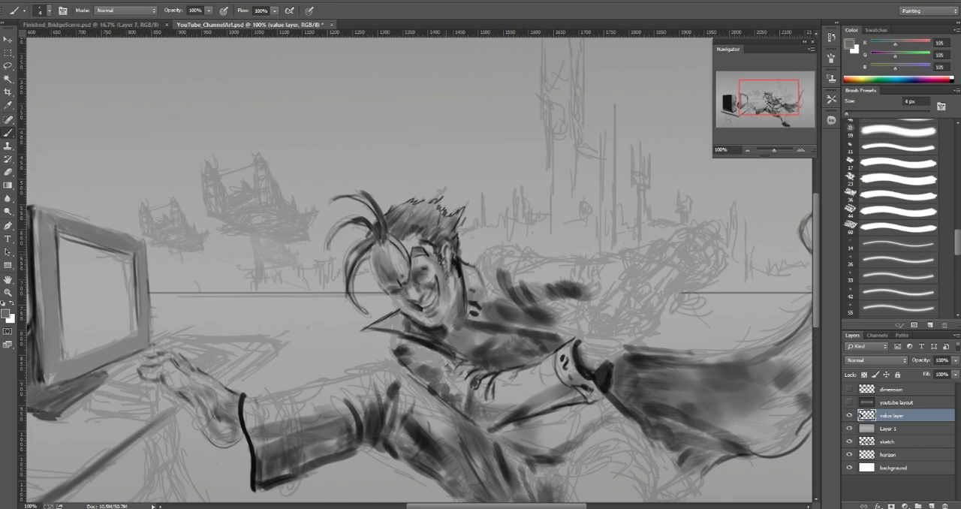
pyautogui.keyDown('alt'); pyautogui.click(455, 261); pyautogui.keyUp('alt')
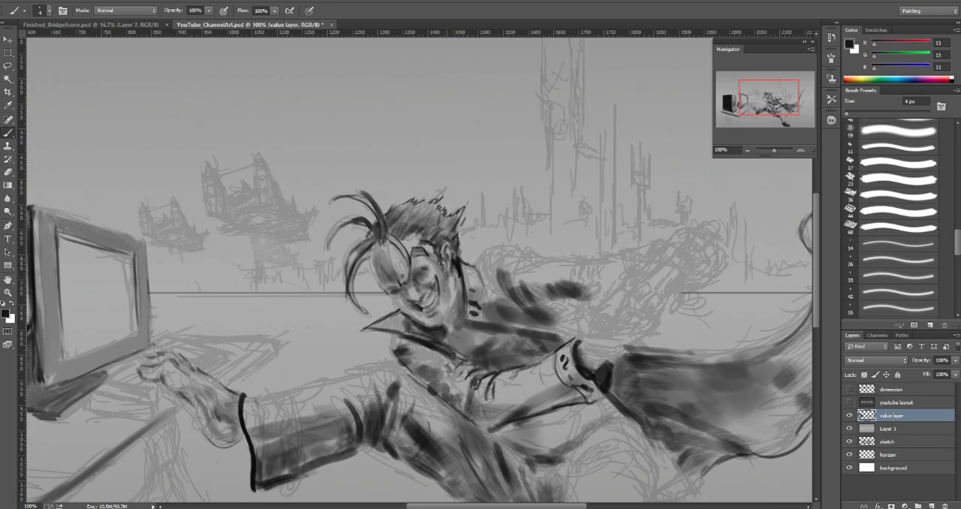
pyautogui.keyDown('alt'); pyautogui.click(448, 255); pyautogui.keyUp('alt')
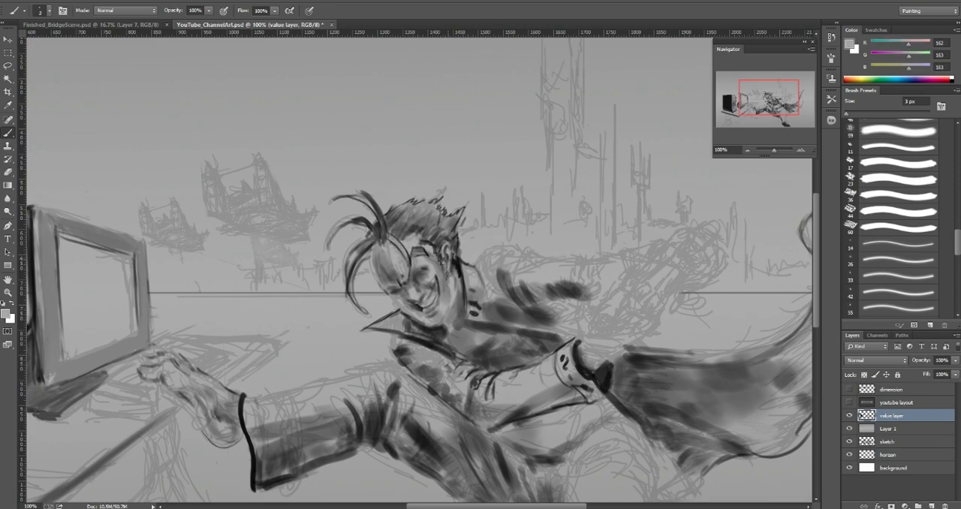
pyautogui.keyDown('alt'); pyautogui.click(446, 257); pyautogui.keyUp('alt')
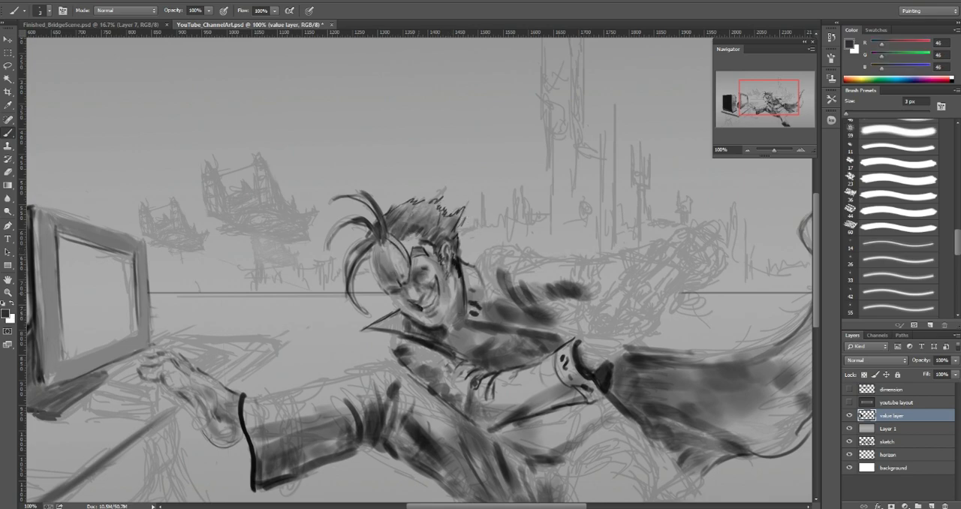
# Step: Lighten the character's cheek with a sampled light gray (about 170), using a 7 to 8 px brush
pyautogui.keyDown('alt'); pyautogui.click(432, 266); pyautogui.keyUp('alt')
pyautogui.press(']')
pyautogui.press(']')
pyautogui.press(']')
pyautogui.press(']')
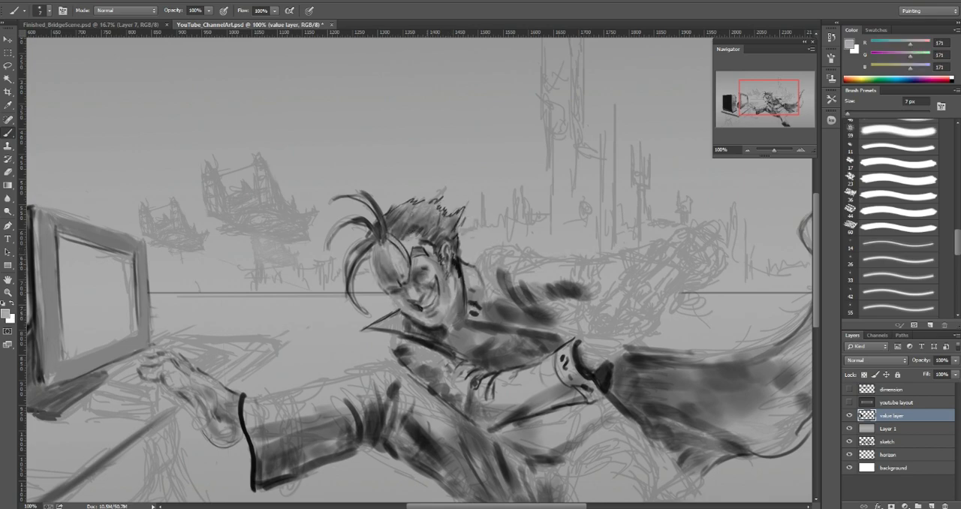
pyautogui.moveTo(414, 273); pyautogui.dragTo(424, 270)
# Step: Start a dark coat fold above the raised cuff with sampled near-black (33) and a 15 px brush
pyautogui.hotkey('ctrl', '-')
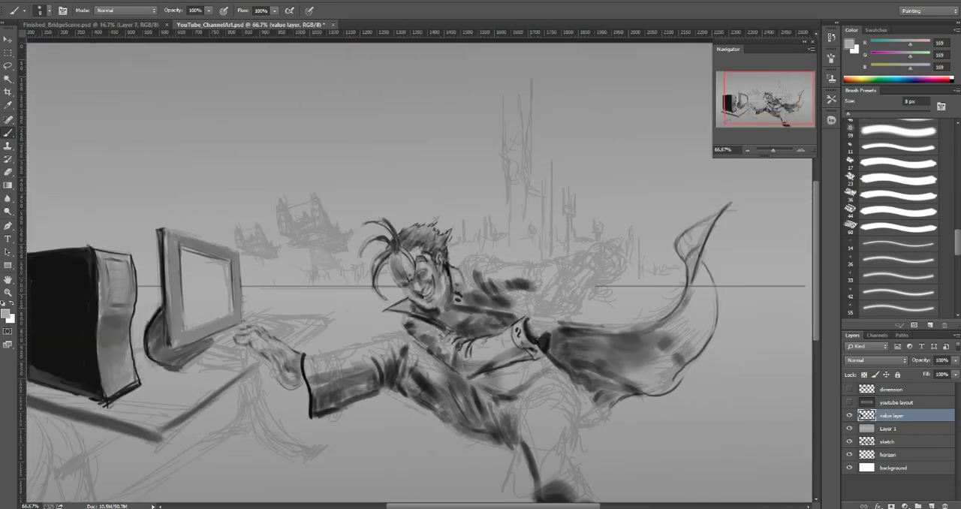
pyautogui.keyDown('alt'); pyautogui.click(541, 339); pyautogui.keyUp('alt')
pyautogui.press(']')
pyautogui.press(']')
pyautogui.press(']')
pyautogui.press(']')
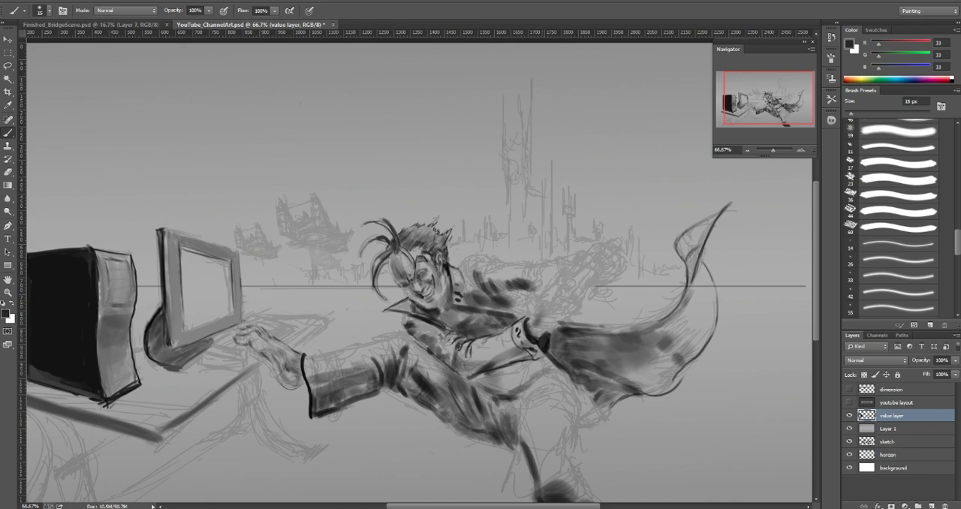
pyautogui.moveTo(547, 305); pyautogui.dragTo(555, 304)
# Step: Extend the near-black fold above the cuff with a pointed tip reaching up to the horizon line
pyautogui.press('[')
pyautogui.press('[')
pyautogui.press('[')
pyautogui.press('[')
pyautogui.press('[')
pyautogui.press('[')
pyautogui.press('[')
pyautogui.press(']')
pyautogui.press(']')
pyautogui.press(']')
pyautogui.press(']')
pyautogui.press(']')
pyautogui.press(']')
pyautogui.moveTo(557, 286); pyautogui.dragTo(545, 302)
# Step: Fill the body of the near-black fold behind the cuff with a larger brush and sharpen its edges at 10 px
pyautogui.press(']')
pyautogui.press(']')
pyautogui.press(']')
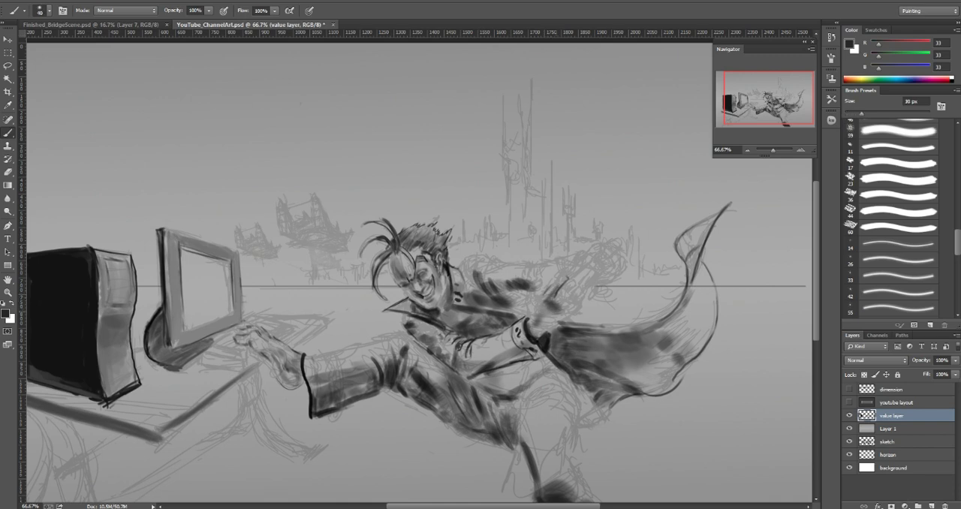
pyautogui.press('[')
pyautogui.moveTo(560, 309)
pyautogui.mouseDown()
pyautogui.moveTo(570, 310)
pyautogui.moveTo(560, 315)
pyautogui.mouseUp()
pyautogui.press('[')
pyautogui.press('[')
pyautogui.press('[')
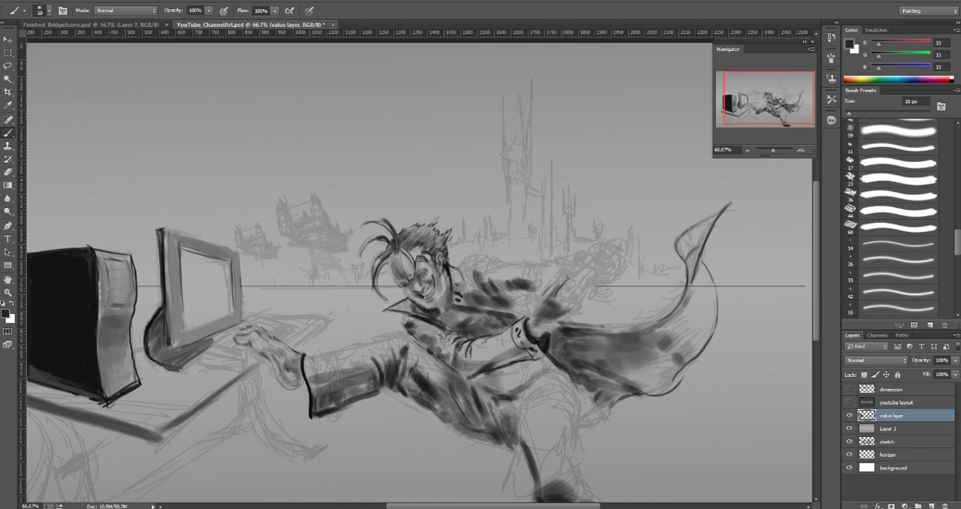
pyautogui.moveTo(556, 297)
pyautogui.mouseDown()
pyautogui.moveTo(566, 300)
pyautogui.moveTo(553, 302)
pyautogui.mouseUp()
pyautogui.moveTo(557, 303); pyautogui.dragTo(574, 309)
# Step: Blend the fold above the cuff with sampled grays from 68 to 119, using an 8 to 10 px brush
pyautogui.press('[')
pyautogui.keyDown('alt'); pyautogui.click(536, 319); pyautogui.keyUp('alt')
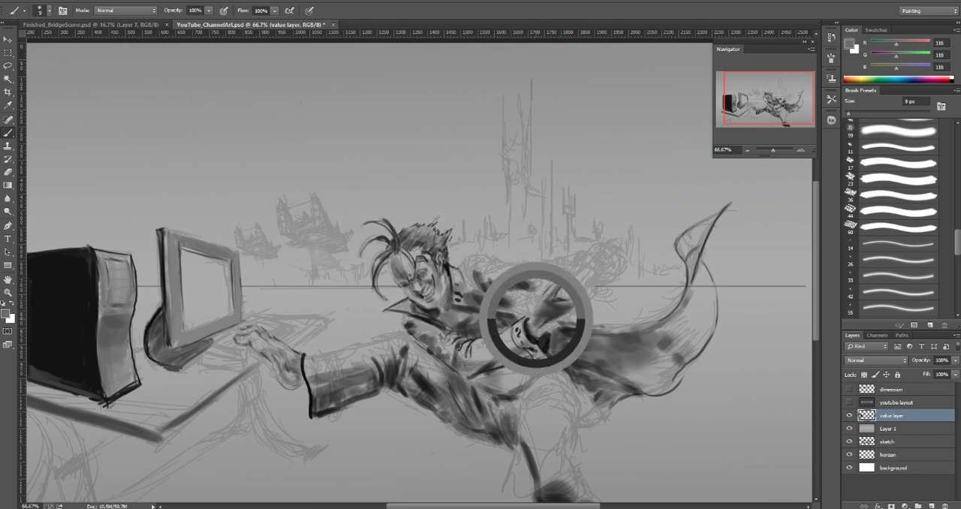
pyautogui.moveTo(557, 306); pyautogui.dragTo(559, 314)
pyautogui.press('[')
pyautogui.press('[')
pyautogui.press('[')
pyautogui.keyDown('alt'); pyautogui.click(546, 309); pyautogui.keyUp('alt')
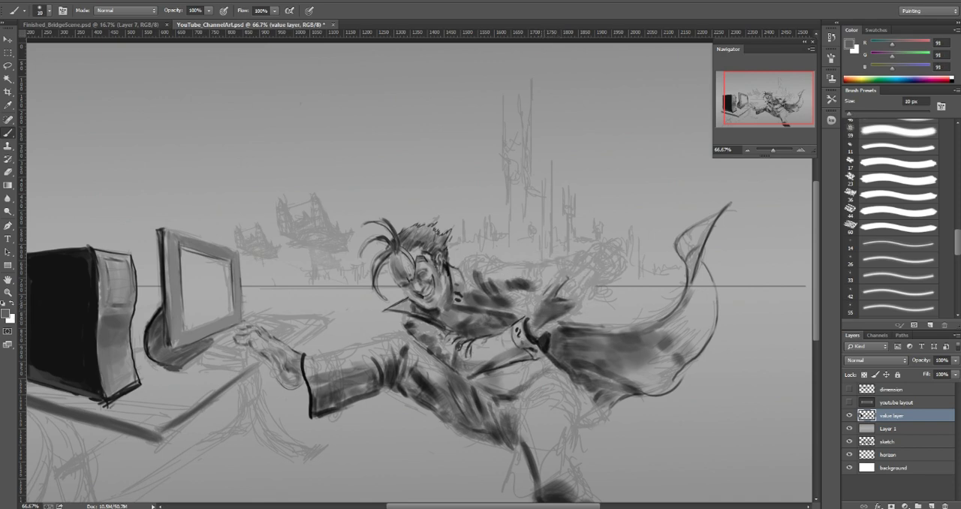
pyautogui.press('[')
pyautogui.keyDown('alt'); pyautogui.click(554, 310); pyautogui.keyUp('alt')
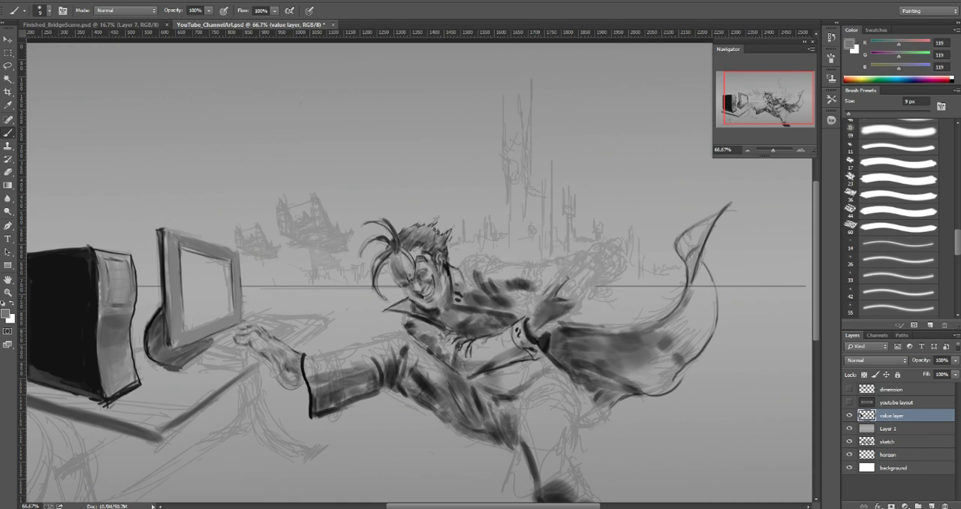
pyautogui.keyDown('alt'); pyautogui.click(541, 324); pyautogui.keyUp('alt')
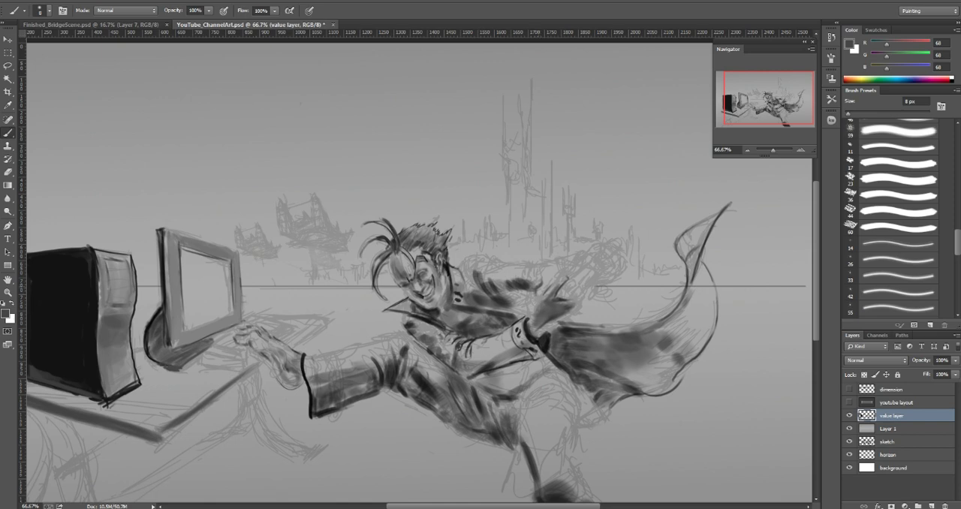
# Step: Paint over the sketched fingers beside the forearm with sampled dark grays (39 and 70), returning to an 8 px brush
pyautogui.keyDown('alt'); pyautogui.click(467, 346); pyautogui.keyUp('alt')
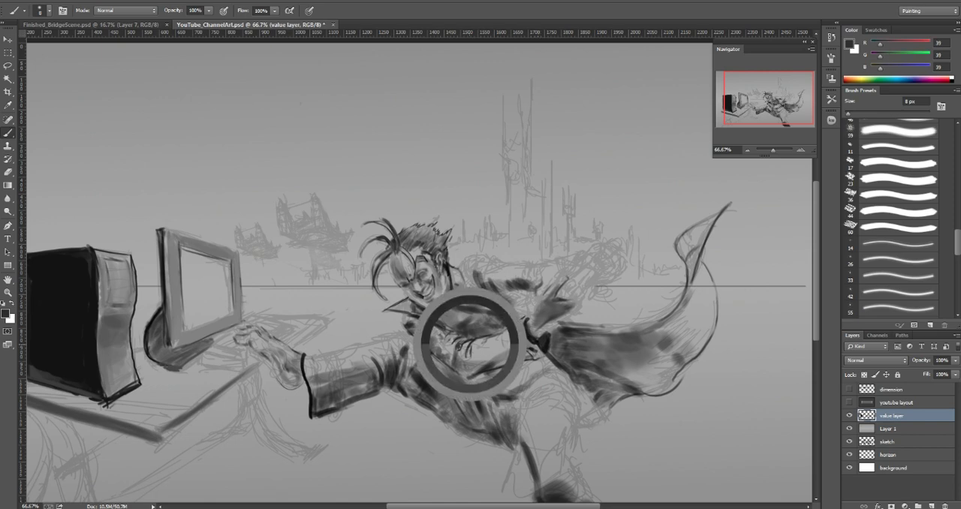
pyautogui.press(']')
pyautogui.press(']')
pyautogui.keyDown('alt'); pyautogui.click(495, 349); pyautogui.keyUp('alt')
pyautogui.press(']')
pyautogui.press(']')
pyautogui.press(']')
pyautogui.keyDown('alt'); pyautogui.click(471, 344); pyautogui.keyUp('alt')
pyautogui.press('[')
pyautogui.press('[')
pyautogui.press('[')
pyautogui.press('[')
pyautogui.press('[')
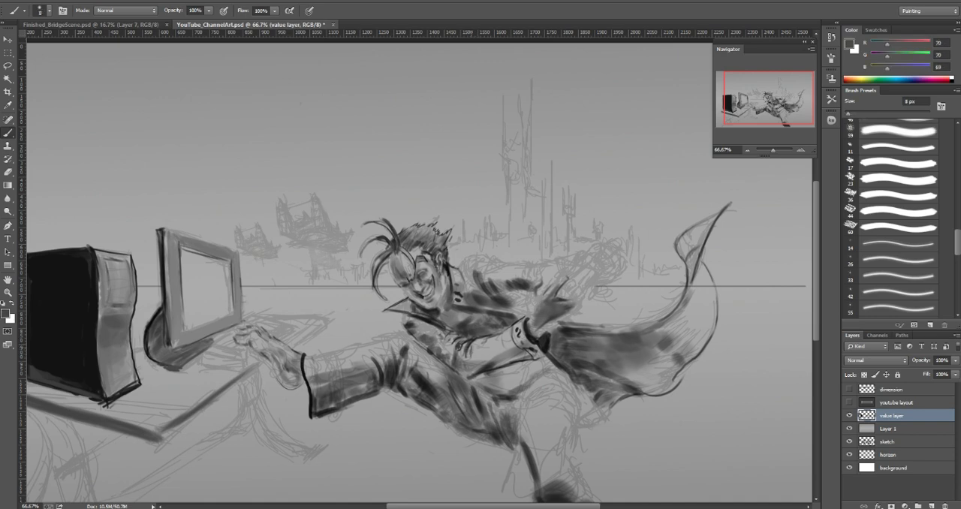
# Step: Lay light and mid grays (about 165 and 114) over the forearm below the cuff with a 30 px brush
pyautogui.press(']')
pyautogui.press(']')
pyautogui.press(']')
pyautogui.press(']')
pyautogui.press(']')
pyautogui.press(']')
pyautogui.press(']')
pyautogui.press(']')
pyautogui.press(']')
pyautogui.keyDown('alt'); pyautogui.click(488, 364); pyautogui.keyUp('alt')
pyautogui.moveTo(475, 350); pyautogui.dragTo(475, 358)
pyautogui.keyDown('alt'); pyautogui.click(486, 348); pyautogui.keyUp('alt')
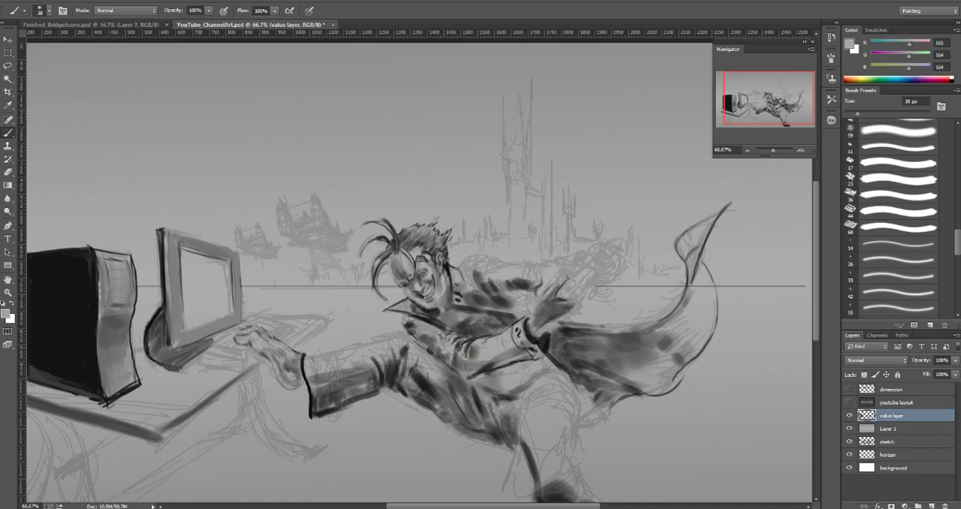
pyautogui.keyDown('alt'); pyautogui.click(481, 353); pyautogui.keyUp('alt')
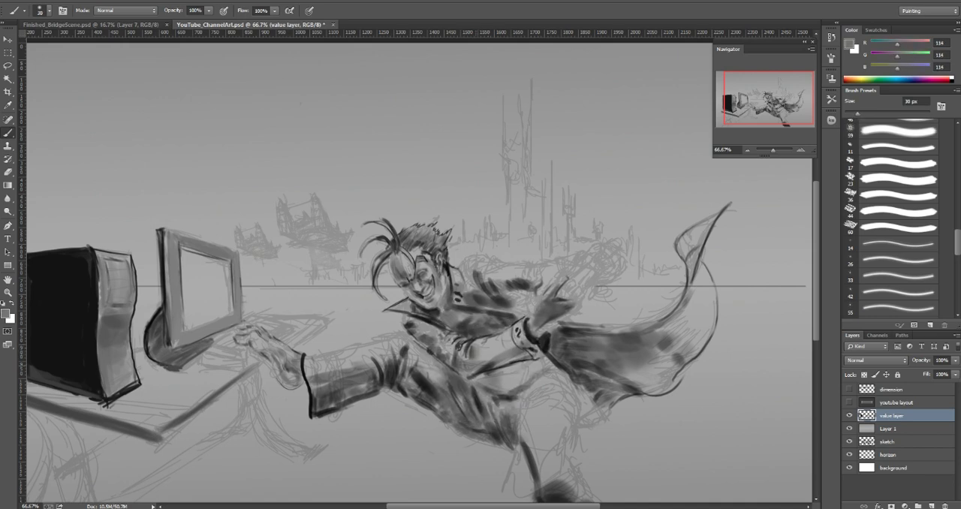
pyautogui.moveTo(481, 357); pyautogui.dragTo(498, 355)
# Step: Smooth the forearm's lower edge with a sampled mid gray (about 132) and a 9 px brush
pyautogui.press('[')
pyautogui.keyDown('alt'); pyautogui.click(488, 353); pyautogui.keyUp('alt')
pyautogui.press(']')
pyautogui.press(']')
pyautogui.press('[')
pyautogui.press('[')
pyautogui.press('[')
pyautogui.keyDown('alt'); pyautogui.click(521, 355); pyautogui.keyUp('alt')
pyautogui.press('[')
pyautogui.moveTo(484, 368)
pyautogui.mouseDown()
pyautogui.moveTo(471, 379)
pyautogui.moveTo(483, 369)
pyautogui.mouseUp()
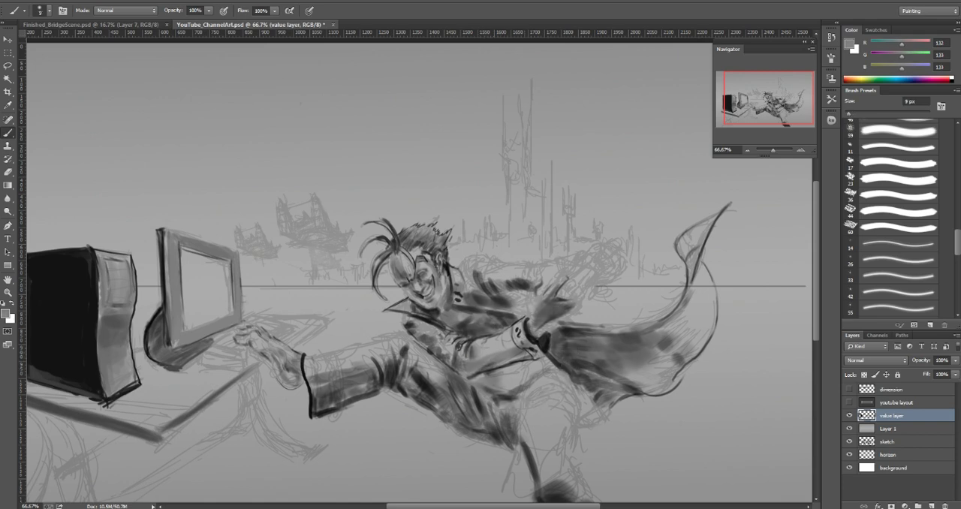
# Step: Shade the underside of the bent elbow with sampled dark grays (about 80 and 102), varying the brush up to 30 px
pyautogui.keyDown('alt'); pyautogui.click(490, 363); pyautogui.keyUp('alt')
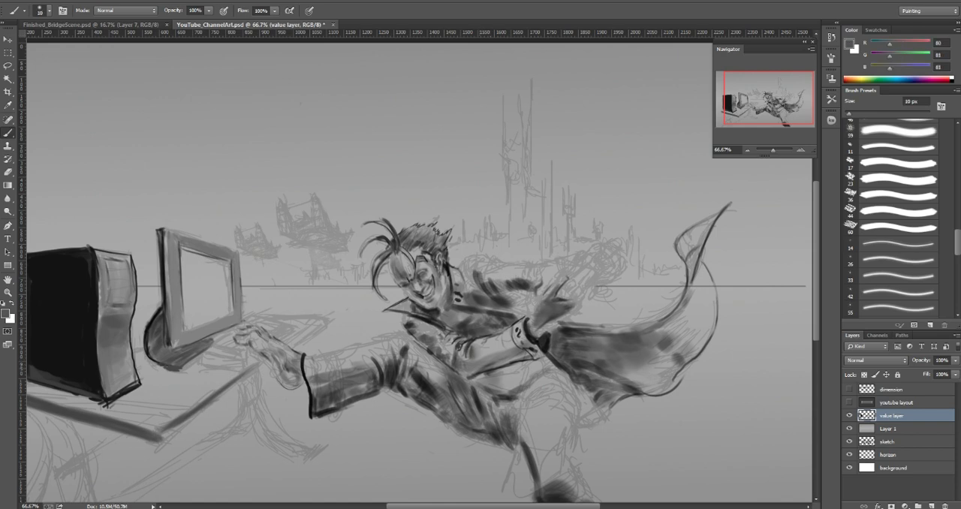
pyautogui.press(']')
pyautogui.press(']')
pyautogui.keyDown('alt'); pyautogui.click(485, 366); pyautogui.keyUp('alt')
pyautogui.keyDown('alt'); pyautogui.click(475, 375); pyautogui.keyUp('alt')
pyautogui.press('[')
pyautogui.press('[')
pyautogui.press('[')
pyautogui.moveTo(472, 365); pyautogui.dragTo(466, 370)
pyautogui.keyDown('alt'); pyautogui.click(471, 368); pyautogui.keyUp('alt')
pyautogui.press(']')
pyautogui.press(']')
pyautogui.press(']')
pyautogui.press(']')
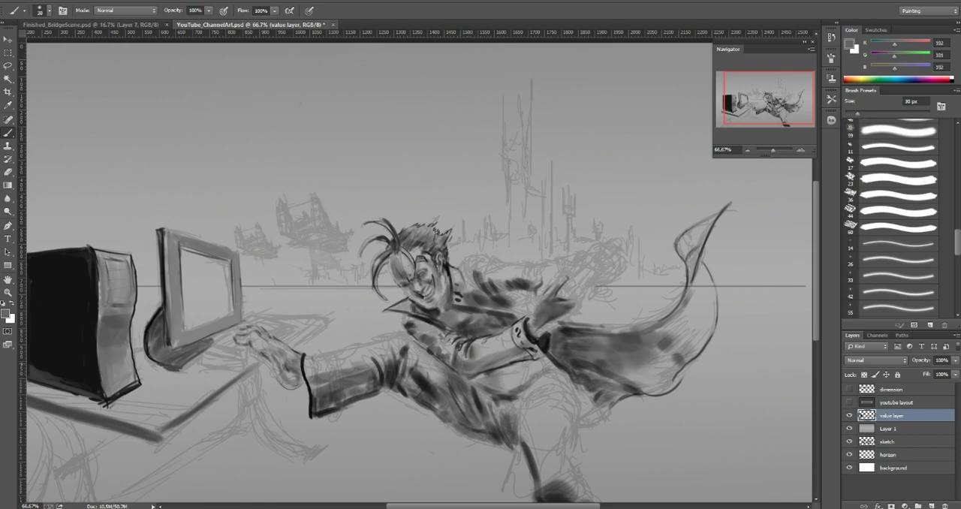
# Step: Rework the sleeve beside the hand with a sampled light gray (156) at 15 px and dark gray (78) at 35 px
pyautogui.keyDown('alt'); pyautogui.click(461, 352); pyautogui.keyUp('alt')
pyautogui.press('[')
pyautogui.press('[')
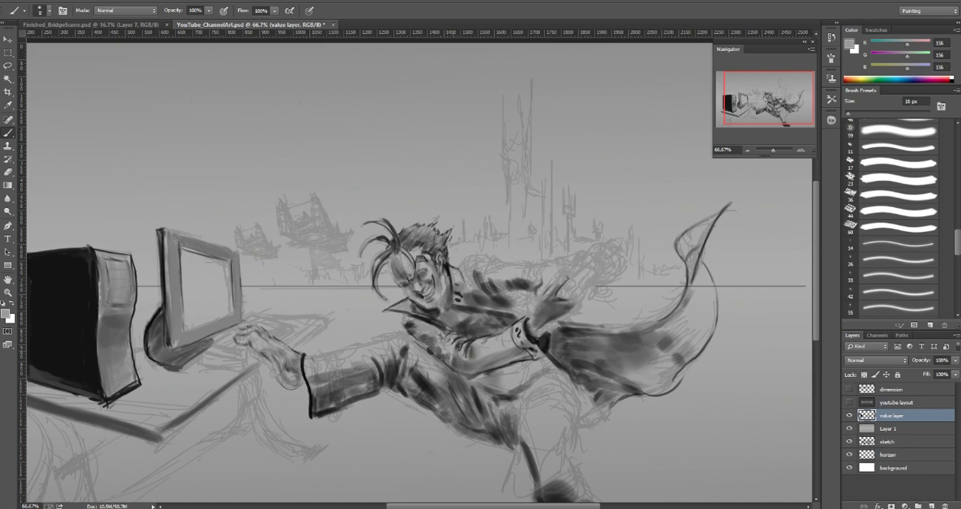
pyautogui.keyDown('alt'); pyautogui.click(451, 357); pyautogui.keyUp('alt')
pyautogui.press(']')
pyautogui.press(']')
pyautogui.press(']')
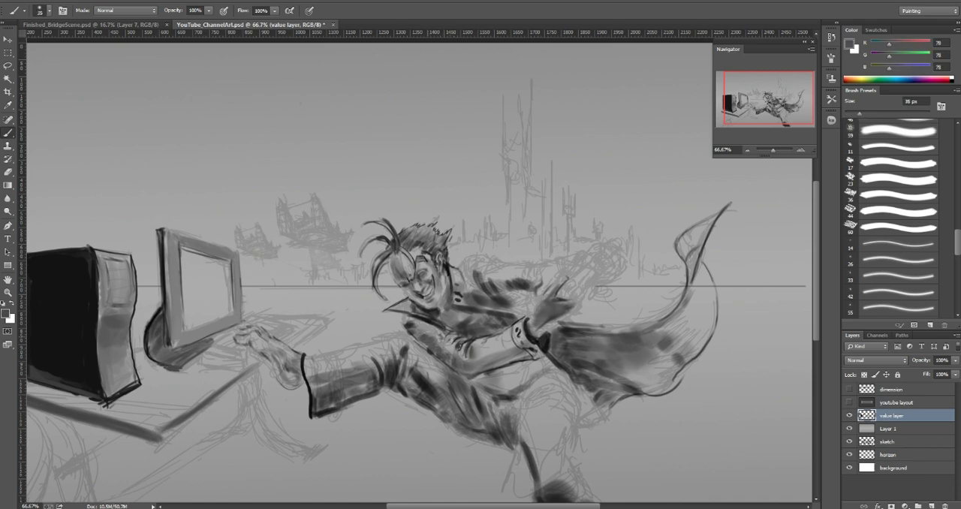
# Step: Model the upper sleeve below the collar with sampled light grays (about 150 to 157) and near-black (15), using a 15 to 20 px brush
pyautogui.keyDown('alt'); pyautogui.click(430, 333); pyautogui.keyUp('alt')
pyautogui.keyDown('alt'); pyautogui.click(436, 338); pyautogui.keyUp('alt')
pyautogui.press('[')
pyautogui.press('[')
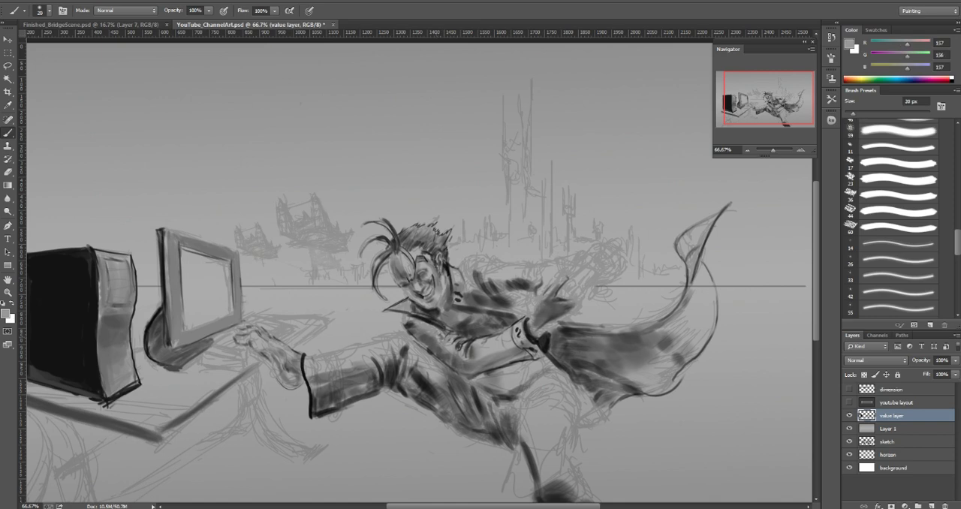
pyautogui.keyDown('alt'); pyautogui.click(429, 321); pyautogui.keyUp('alt')
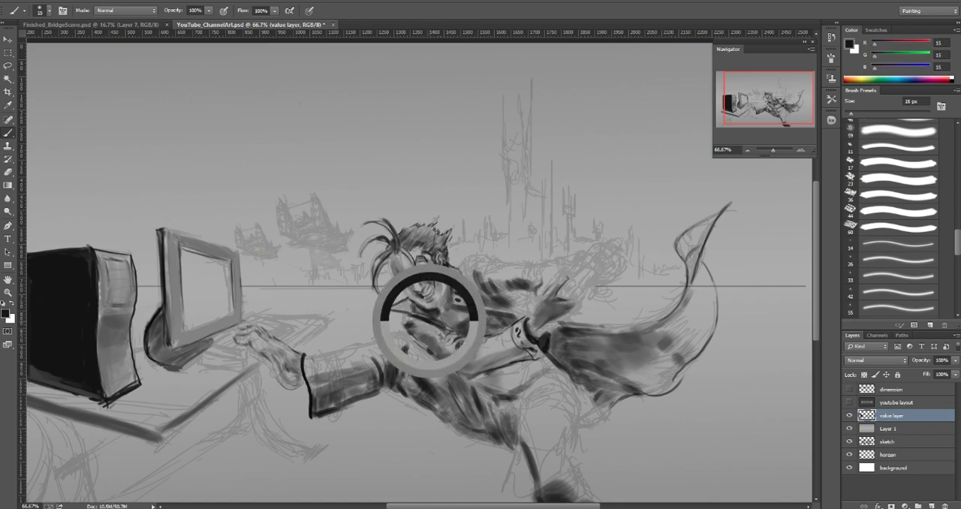
pyautogui.keyDown('alt'); pyautogui.click(432, 329); pyautogui.keyUp('alt')
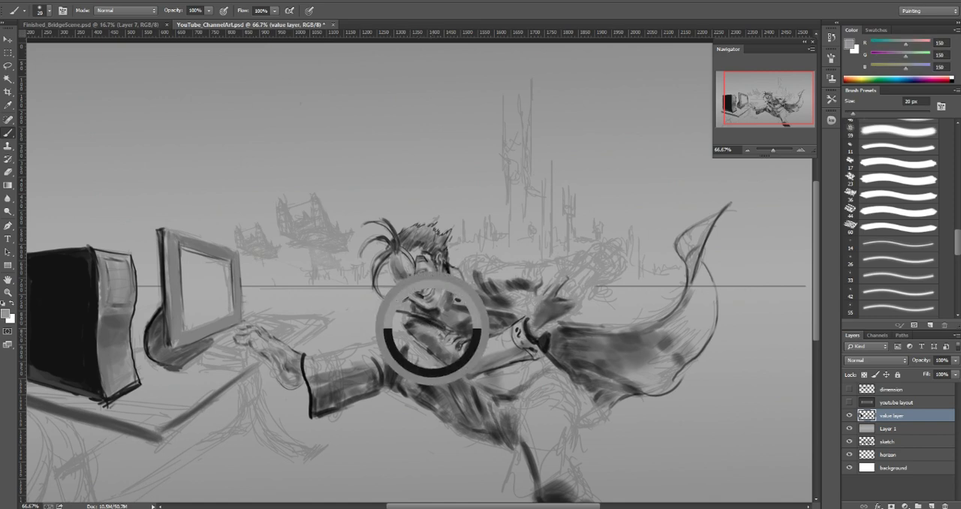
# Step: Define the sleeve's upper end with sampled mid gray and a dark gray (54), reducing the brush to 7 px
pyautogui.keyDown('alt'); pyautogui.click(409, 319); pyautogui.keyUp('alt')
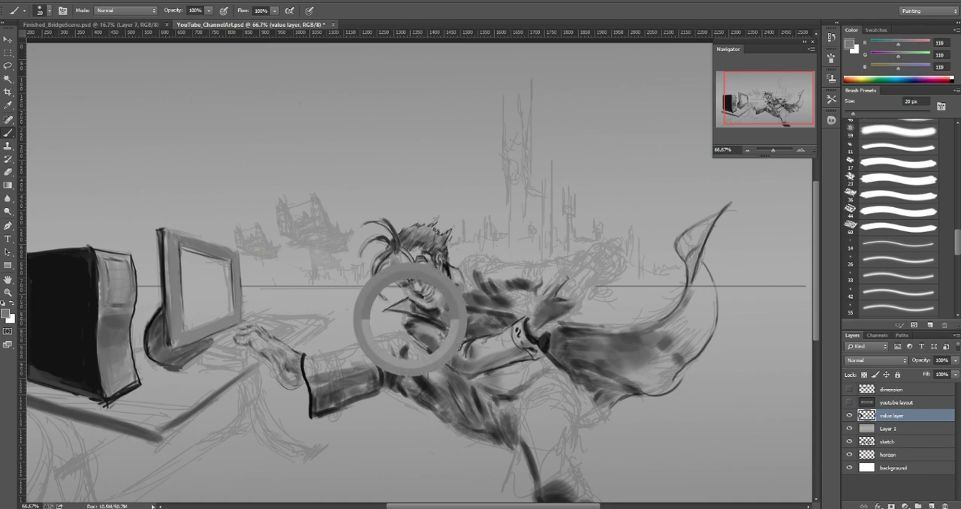
pyautogui.keyDown('alt'); pyautogui.click(413, 321); pyautogui.keyUp('alt')
pyautogui.press('[')
pyautogui.press('[')
pyautogui.press('[')
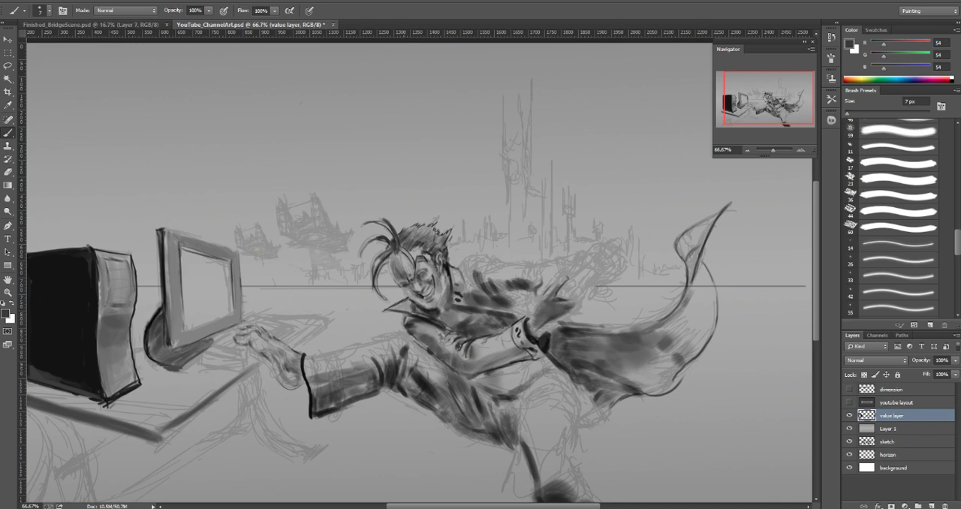
# Step: Refine the edge of the upper sleeve with sampled light gray (about 159) and dark gray (46) at 9 px
pyautogui.keyDown('alt'); pyautogui.click(408, 318); pyautogui.keyUp('alt')
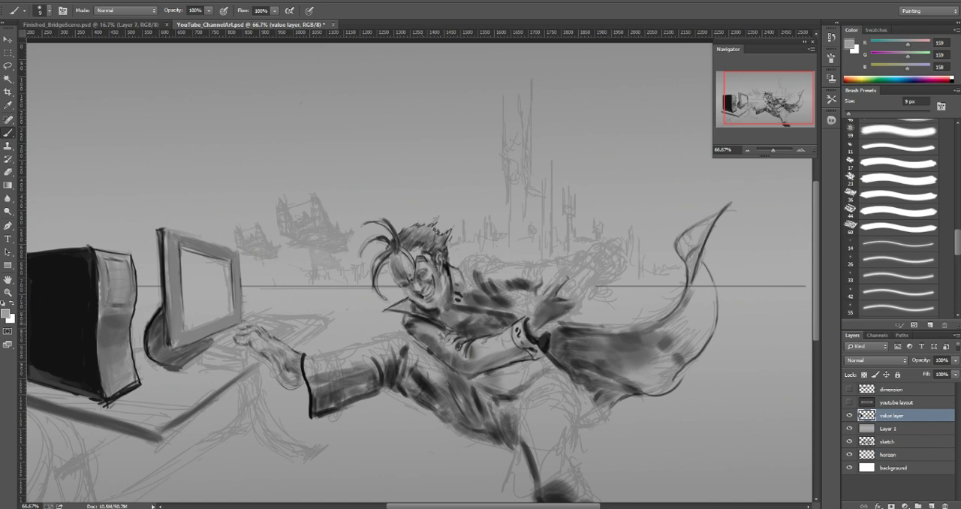
pyautogui.keyDown('alt'); pyautogui.click(411, 321); pyautogui.keyUp('alt')
pyautogui.press('[')
pyautogui.press('[')
pyautogui.press('[')
pyautogui.press('[')
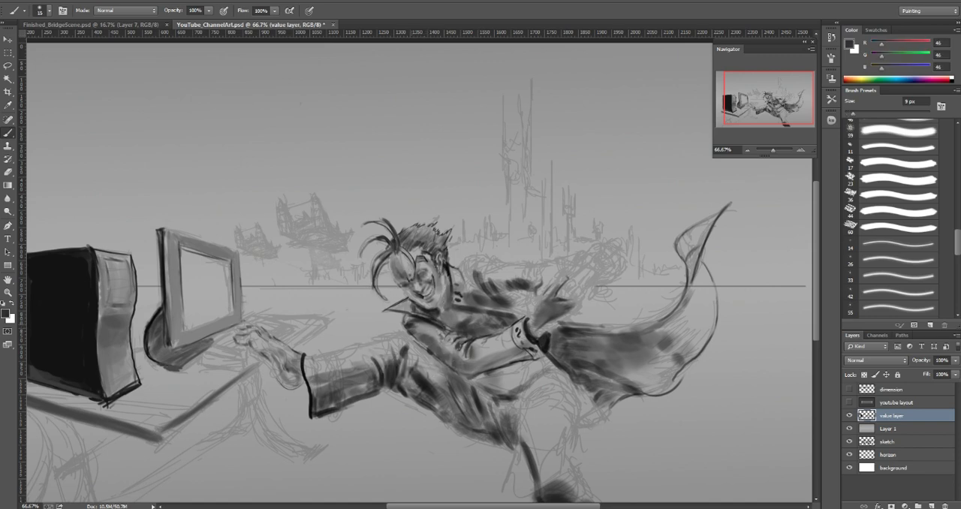
pyautogui.moveTo(418, 325); pyautogui.dragTo(428, 327)
# Step: Blend the upper sleeve's highlight under the chin with a sampled mid gray (about 141) and a 9 px brush
pyautogui.keyDown('alt'); pyautogui.click(430, 330); pyautogui.keyUp('alt')
pyautogui.keyDown('alt'); pyautogui.click(430, 328); pyautogui.keyUp('alt')
pyautogui.press(']')
pyautogui.press(']')
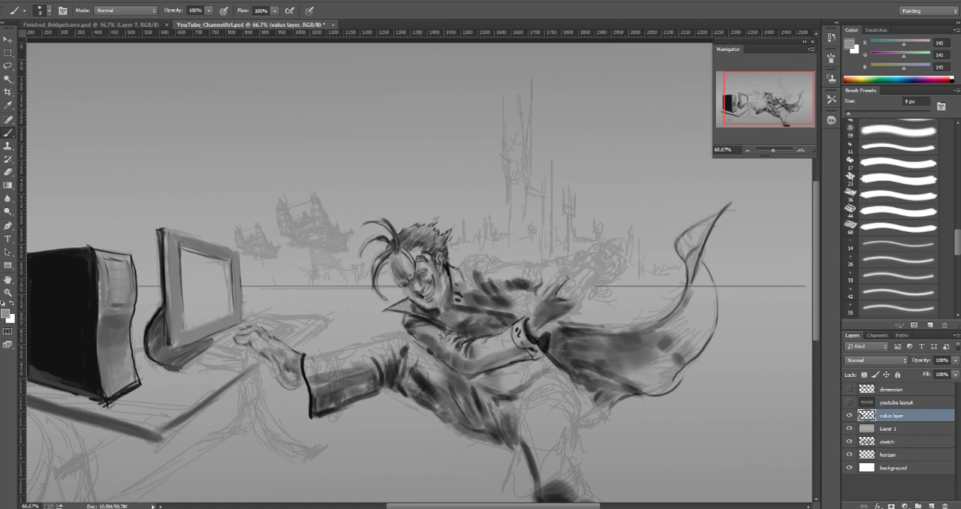
# Step: Darken the top of the sleeve beneath the collar with sampled dark grays (56 to 58), using a 25 to 40 px brush
pyautogui.keyDown('alt'); pyautogui.click(420, 322); pyautogui.keyUp('alt')
pyautogui.press(']')
pyautogui.press(']')
pyautogui.press(']')
pyautogui.press(']')
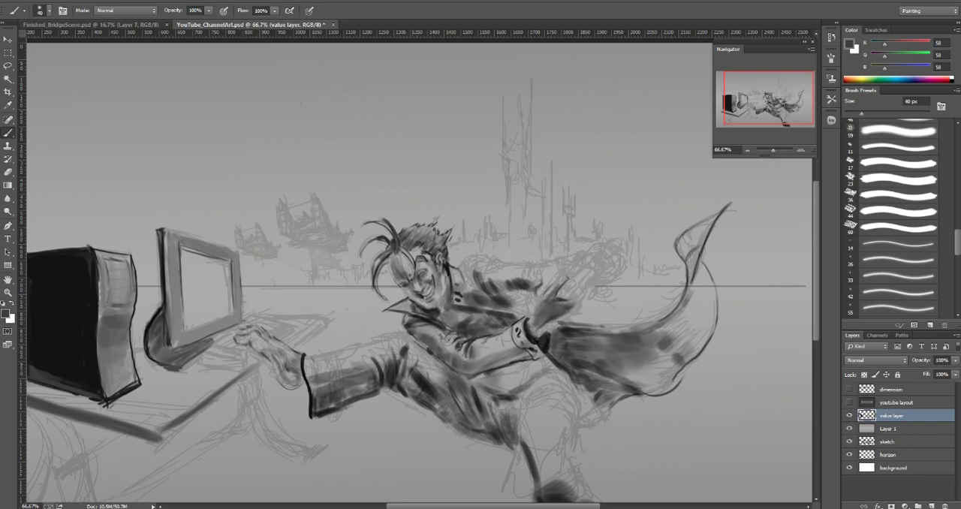
pyautogui.keyDown('alt'); pyautogui.click(419, 320); pyautogui.keyUp('alt')
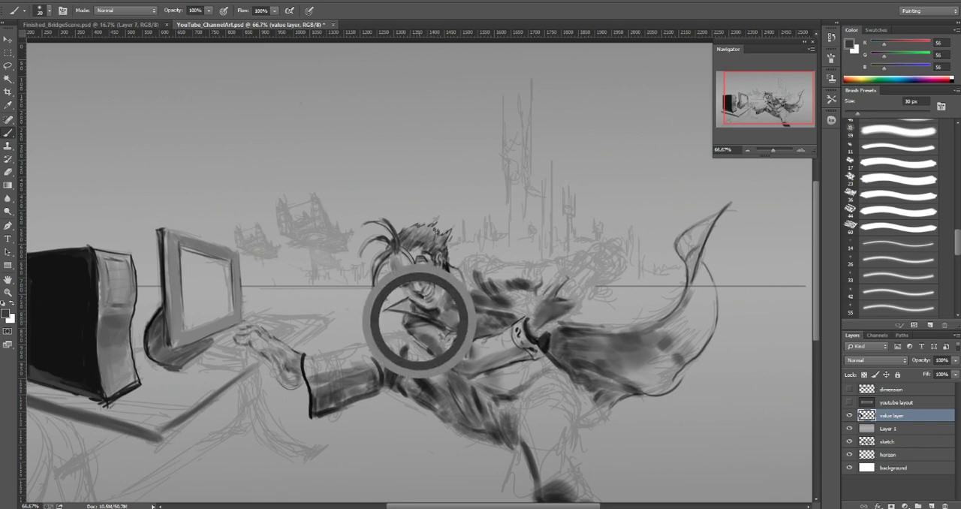
pyautogui.press('[')
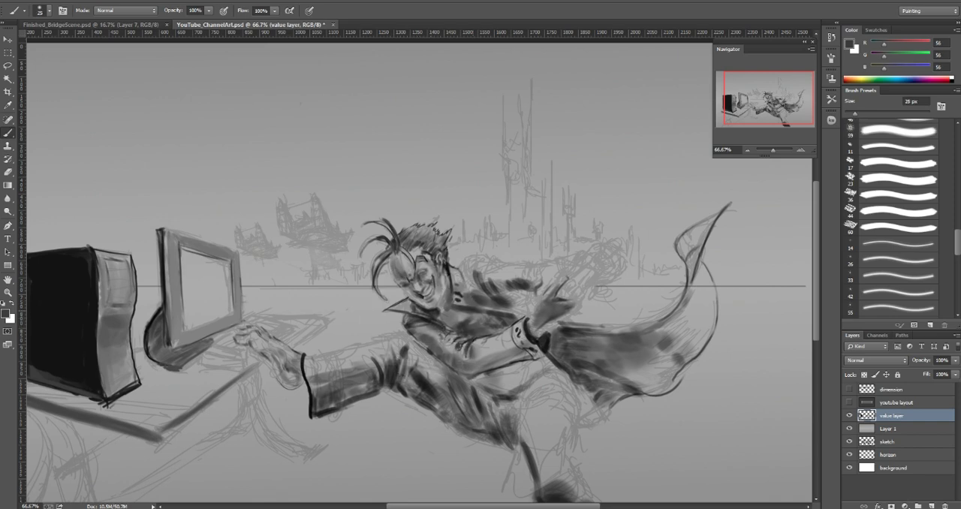
# Step: Fill the pointed coat collar under the chin with a sampled dark gray (about 88) and a 10 px brush
pyautogui.keyDown('alt'); pyautogui.click(428, 315); pyautogui.keyUp('alt')
pyautogui.press('[')
pyautogui.press('[')
pyautogui.press(']')
pyautogui.press(']')
pyautogui.keyDown('alt'); pyautogui.click(406, 305); pyautogui.keyUp('alt')
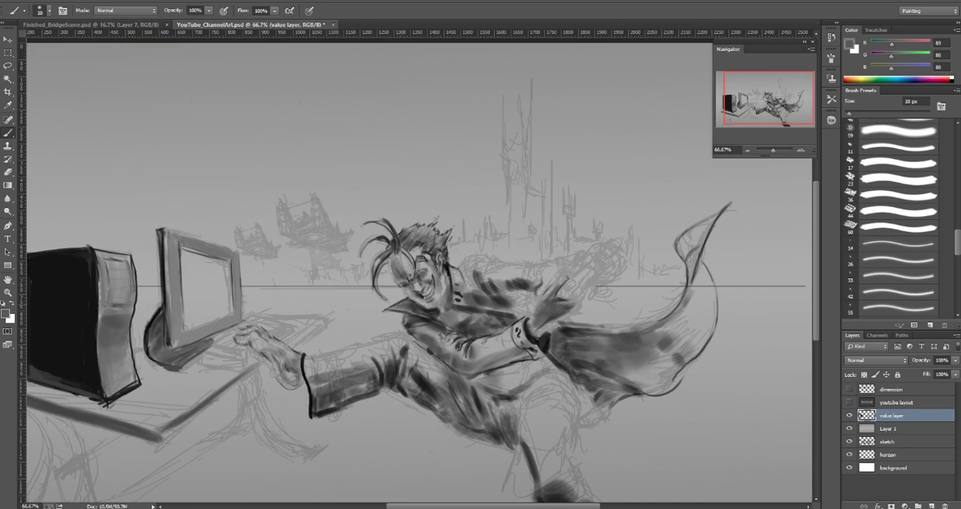
# Step: Refine the character's mouth and chin with alternating sampled light grays and near-blacks, using a 5 px brush
pyautogui.keyDown('alt'); pyautogui.click(417, 294); pyautogui.keyUp('alt')
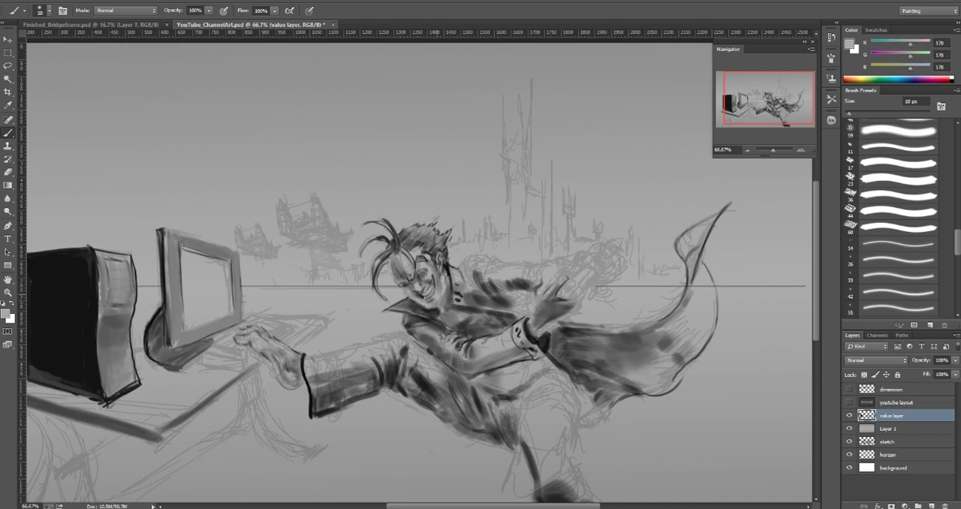
pyautogui.keyDown('alt'); pyautogui.click(420, 294); pyautogui.keyUp('alt')
pyautogui.press('[')
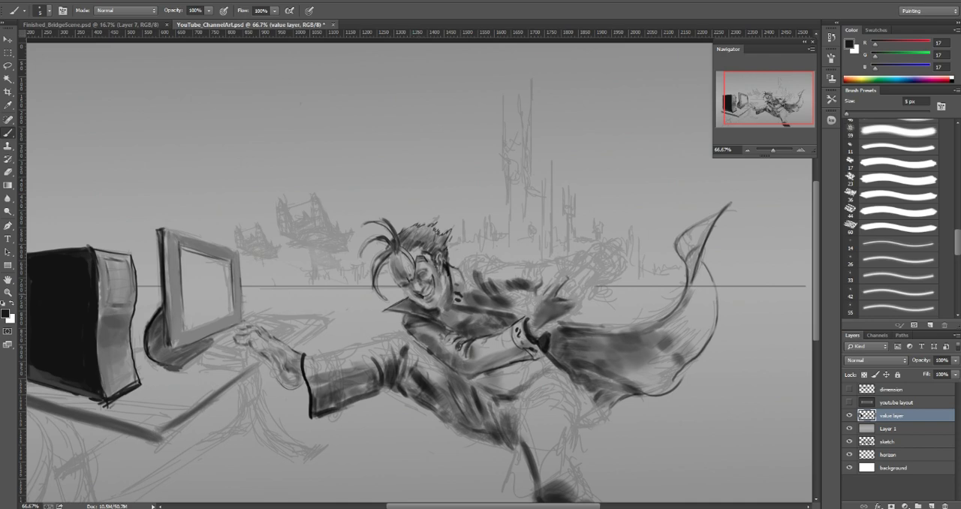
pyautogui.keyDown('alt'); pyautogui.click(422, 291); pyautogui.keyUp('alt')
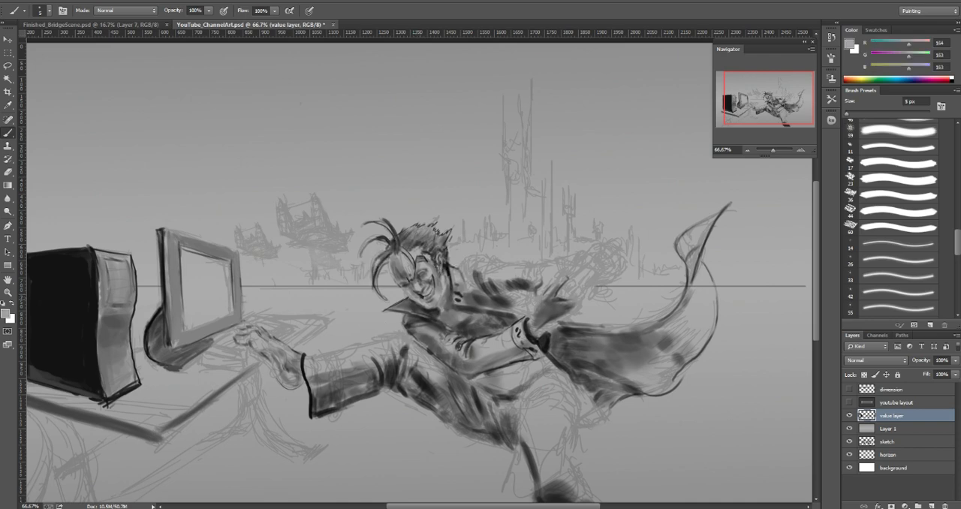
pyautogui.keyDown('alt'); pyautogui.click(429, 309); pyautogui.keyUp('alt')
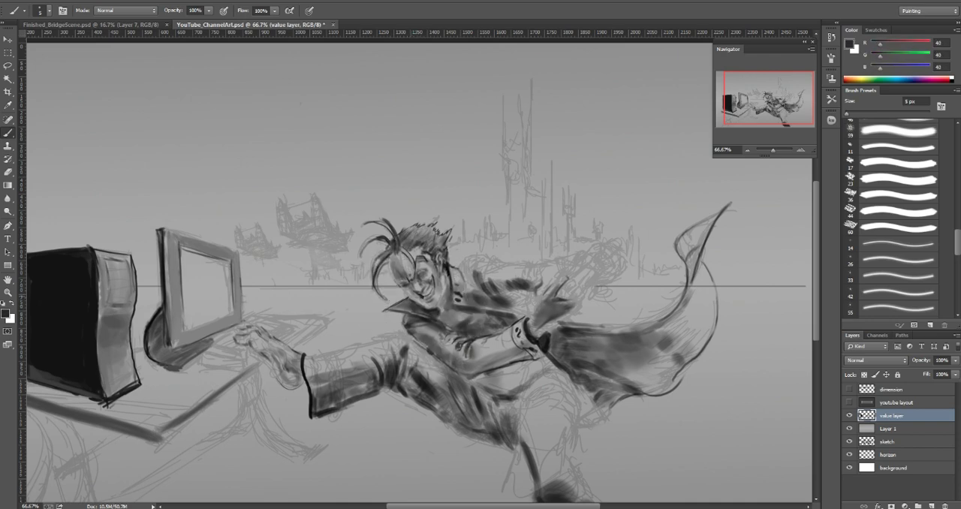
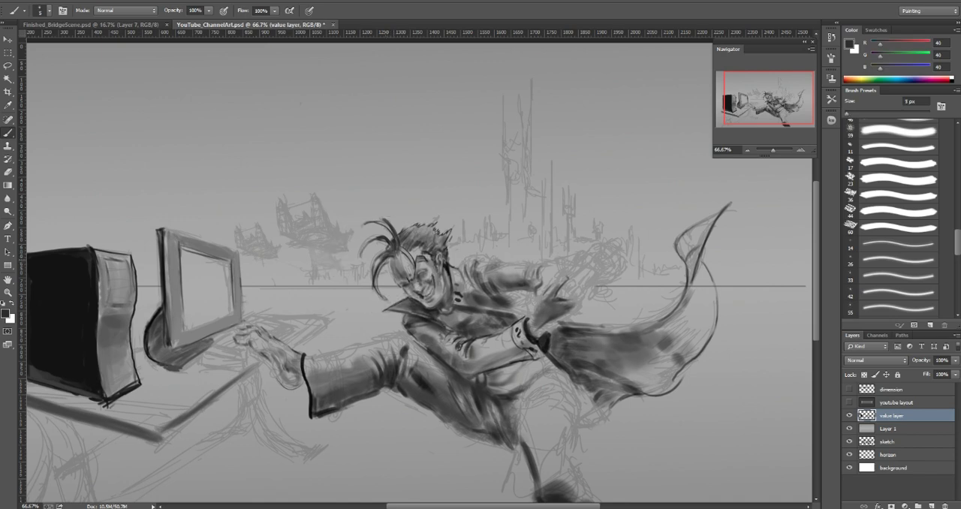
# Step: Darken the loose hair strands beside the face with dark gray (40), and sample mid gray (135) from the rear sleeve for a 25 px brush
pyautogui.moveTo(388, 260)
pyautogui.mouseDown()
pyautogui.moveTo(389, 294)
pyautogui.moveTo(383, 285)
pyautogui.mouseUp()
pyautogui.moveTo(375, 238)
pyautogui.mouseDown()
pyautogui.moveTo(360, 257)
pyautogui.moveTo(364, 249)
pyautogui.mouseUp()
pyautogui.press(']')
pyautogui.press(']')
pyautogui.press(']')
pyautogui.press(']')
pyautogui.press(']')
pyautogui.press(']')
pyautogui.keyDown('alt'); pyautogui.click(496, 270); pyautogui.keyUp('alt')
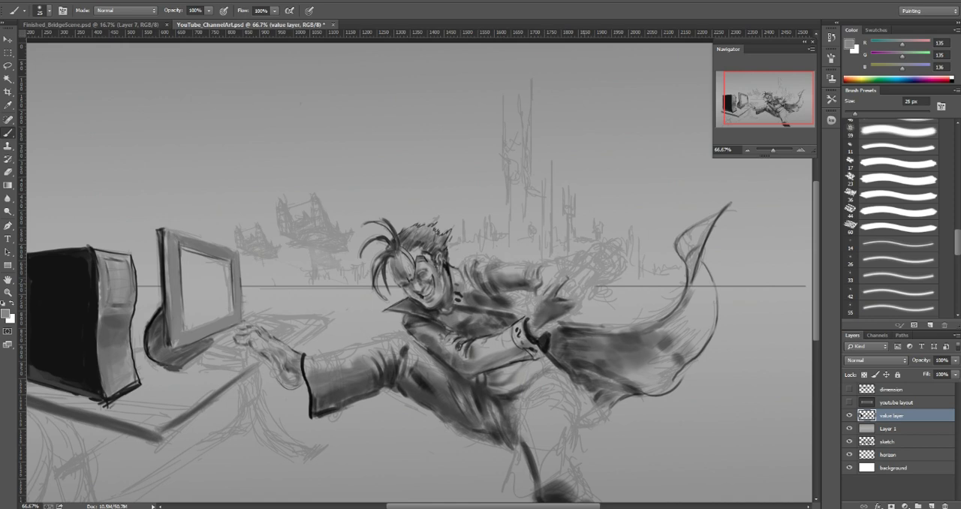
# Step: Shade the coat beside the raised hand with a sampled dark gray (83) and a 15 px brush
pyautogui.keyDown('alt'); pyautogui.click(565, 347); pyautogui.keyUp('alt')
pyautogui.press('[')
pyautogui.press('[')
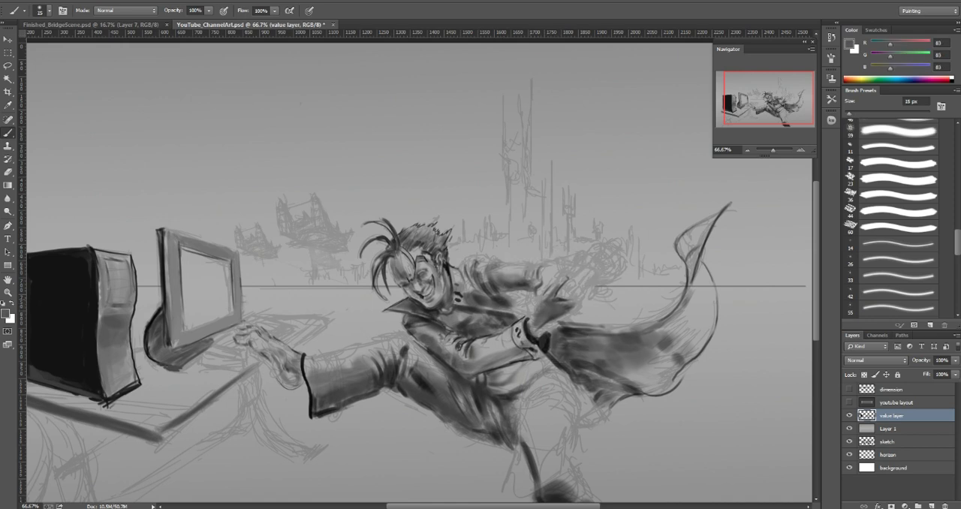
pyautogui.moveTo(530, 302); pyautogui.dragTo(529, 314)
# Step: Deepen the shadow between the cuff and hand with sampled near-blacks (29 to 34) and grays, using an 8 px brush
pyautogui.press('[')
pyautogui.press('[')
pyautogui.keyDown('alt'); pyautogui.click(540, 338); pyautogui.keyUp('alt')
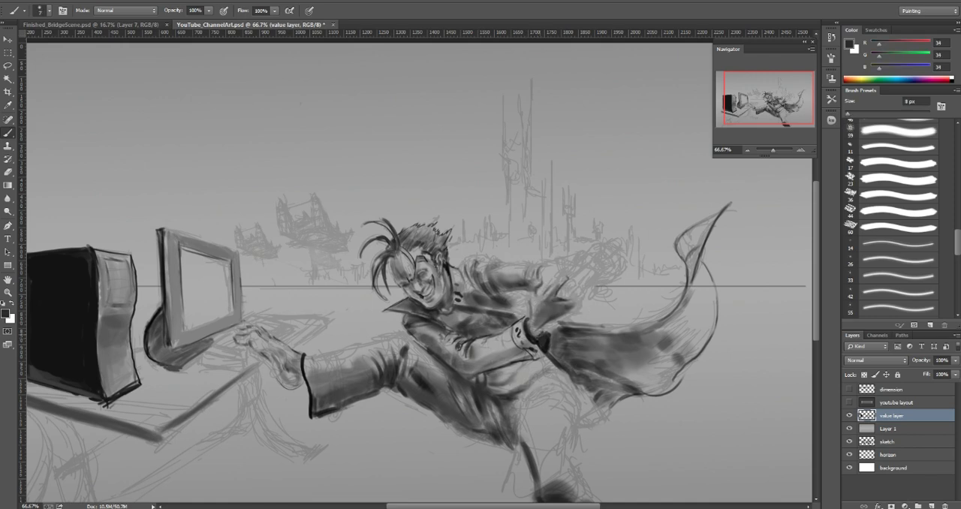
pyautogui.click(538, 333)
pyautogui.moveTo(543, 328)
pyautogui.mouseDown()
pyautogui.moveTo(563, 317)
pyautogui.moveTo(549, 331)
pyautogui.mouseUp()
pyautogui.keyDown('alt'); pyautogui.click(563, 328); pyautogui.keyUp('alt')
pyautogui.keyDown('alt'); pyautogui.click(542, 318); pyautogui.keyUp('alt')
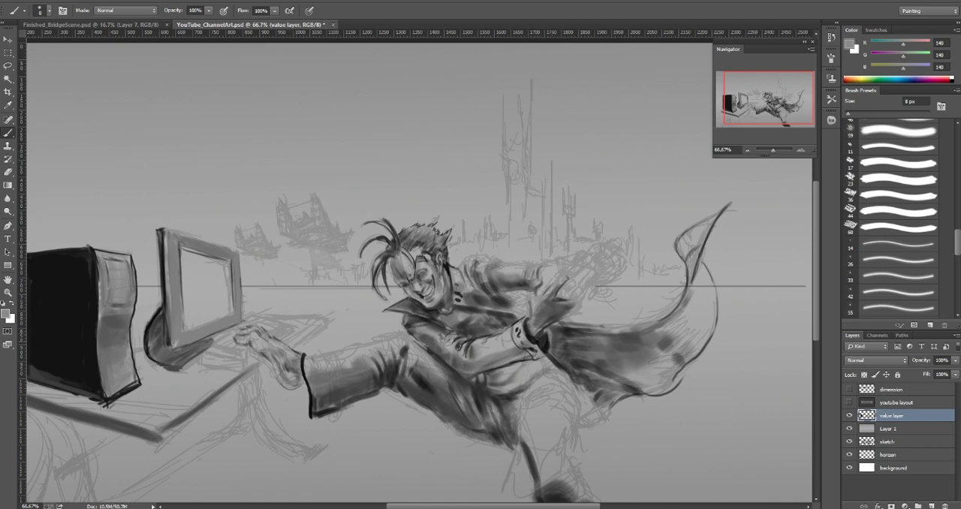
pyautogui.keyDown('alt'); pyautogui.click(541, 342); pyautogui.keyUp('alt')
pyautogui.keyDown('alt'); pyautogui.click(546, 333); pyautogui.keyUp('alt')
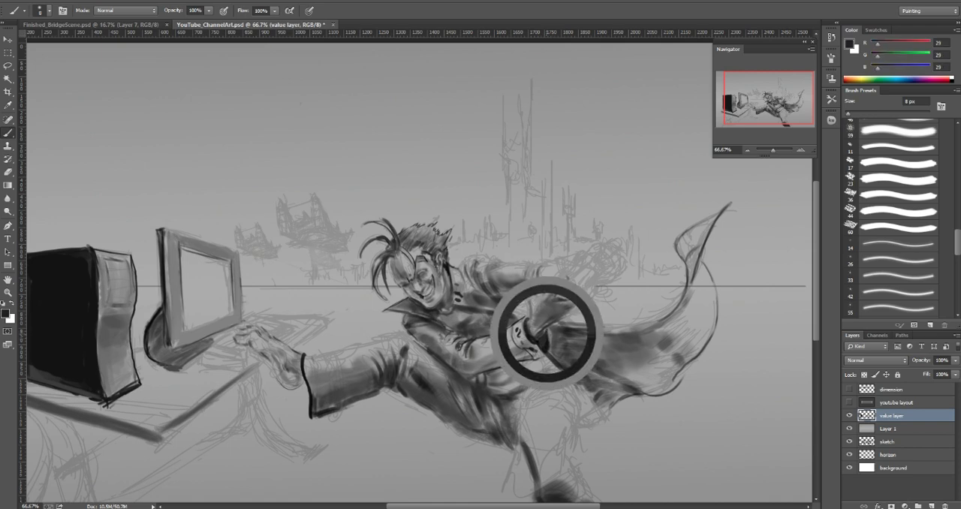
pyautogui.keyDown('alt'); pyautogui.click(554, 331); pyautogui.keyUp('alt')
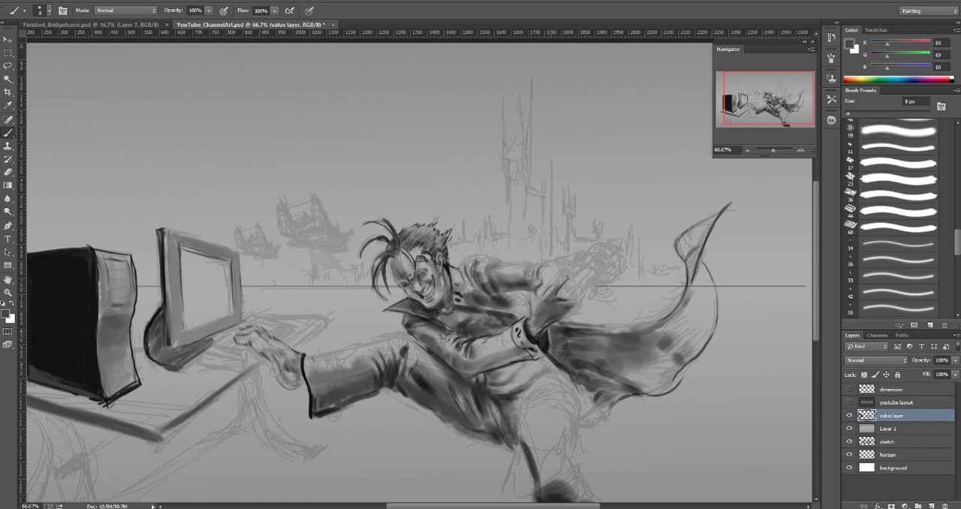
pyautogui.keyDown('alt'); pyautogui.click(543, 340); pyautogui.keyUp('alt')
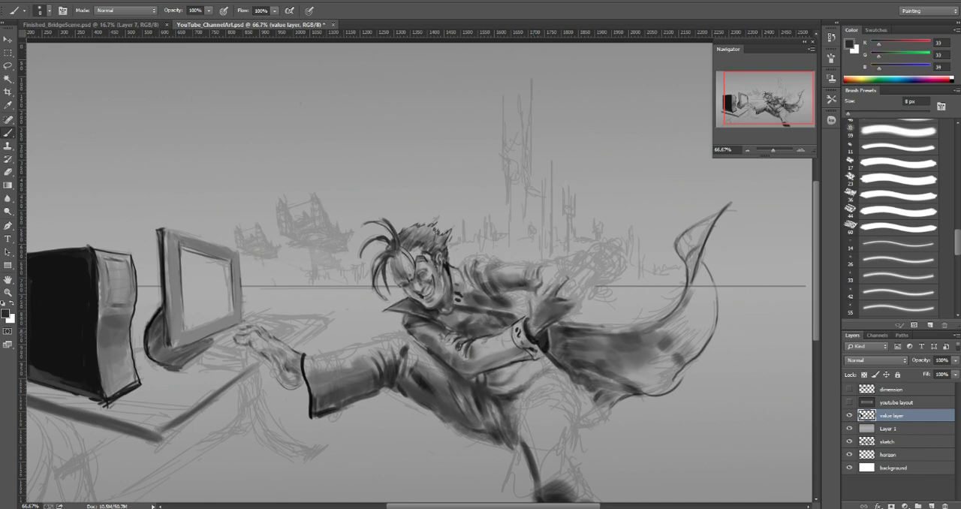
# Step: Refine the cuff's edge and wrist with alternating sampled mid grays (136 to 144) and darks, using a 4 to 8 px brush
pyautogui.keyDown('alt'); pyautogui.click(526, 319); pyautogui.keyUp('alt')
pyautogui.keyDown('alt'); pyautogui.click(545, 338); pyautogui.keyUp('alt')
pyautogui.keyDown('alt'); pyautogui.click(467, 351); pyautogui.keyUp('alt')
pyautogui.keyDown('alt'); pyautogui.click(544, 346); pyautogui.keyUp('alt')
pyautogui.keyDown('alt'); pyautogui.click(532, 370); pyautogui.keyUp('alt')
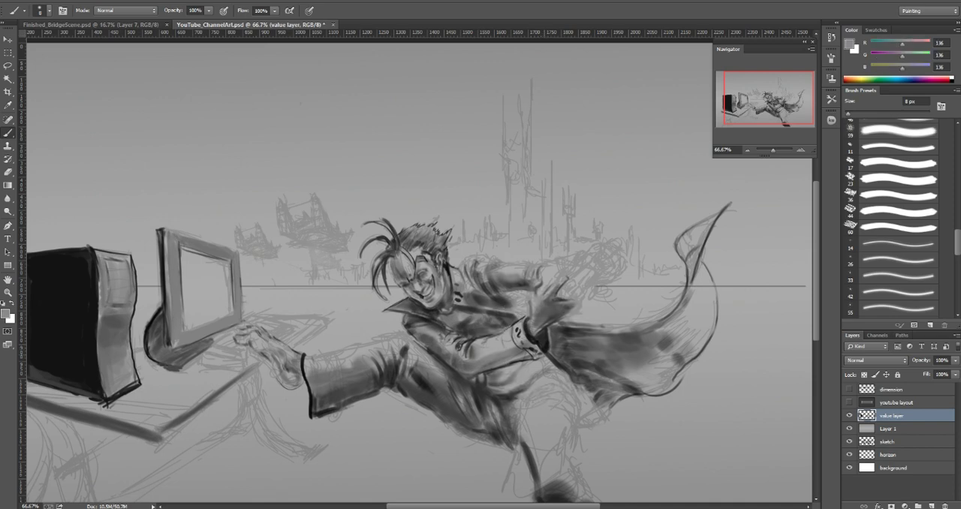
pyautogui.keyDown('alt'); pyautogui.click(28, 356); pyautogui.keyUp('alt')
pyautogui.keyDown('alt'); pyautogui.click(551, 355); pyautogui.keyUp('alt')
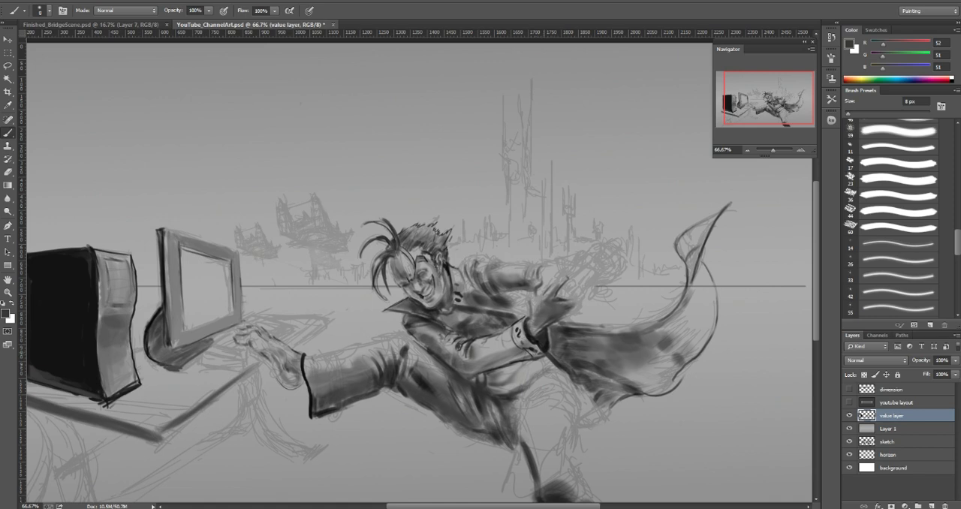
pyautogui.keyDown('alt'); pyautogui.click(507, 350); pyautogui.keyUp('alt')
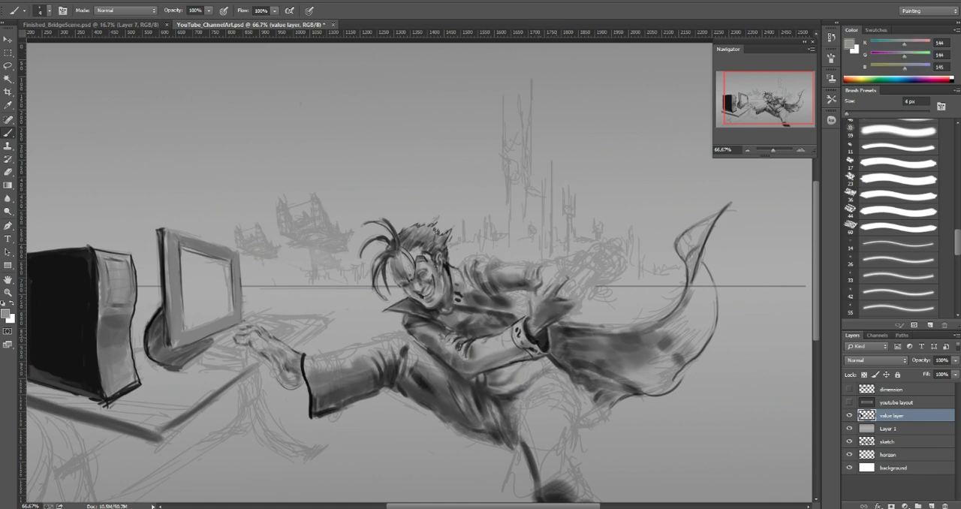
pyautogui.keyDown('alt'); pyautogui.click(557, 344); pyautogui.keyUp('alt')
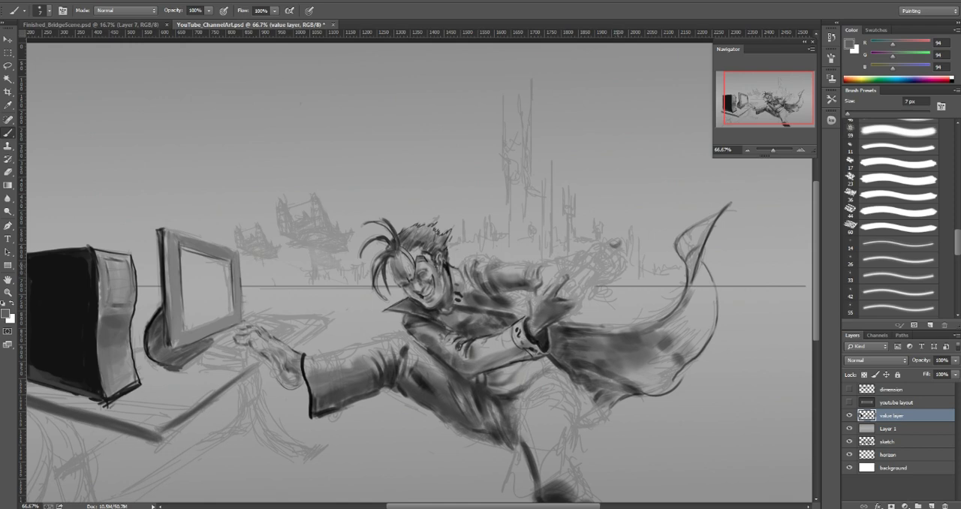
# Step: Paint along the cape's upper edge from the wrist to the upward sweep with a sampled dark gray and a slightly enlarged brush
pyautogui.keyDown('alt'); pyautogui.click(553, 335); pyautogui.keyUp('alt')
pyautogui.press(']')
pyautogui.press(']')
pyautogui.press(']')
pyautogui.press(']')
pyautogui.press(']')
pyautogui.press(']')
pyautogui.press(']')
pyautogui.moveTo(556, 332)
pyautogui.mouseDown()
pyautogui.moveTo(601, 337)
pyautogui.moveTo(579, 351)
pyautogui.moveTo(621, 338)
pyautogui.moveTo(617, 354)
pyautogui.moveTo(679, 331)
pyautogui.moveTo(653, 360)
pyautogui.moveTo(671, 353)
pyautogui.moveTo(660, 336)
pyautogui.moveTo(648, 348)
pyautogui.moveTo(686, 311)
pyautogui.mouseUp()
# Step: Smooth over the mottled body of the cape with sampled grays and a larger brush
pyautogui.keyDown('alt'); pyautogui.click(599, 338); pyautogui.keyUp('alt')
pyautogui.press(']')
pyautogui.press(']')
pyautogui.press(']')
pyautogui.press(']')
pyautogui.keyDown('alt'); pyautogui.click(600, 345); pyautogui.keyUp('alt')
pyautogui.keyDown('alt'); pyautogui.click(585, 342); pyautogui.keyUp('alt')
pyautogui.keyDown('alt'); pyautogui.click(684, 354); pyautogui.keyUp('alt')
pyautogui.keyDown('alt'); pyautogui.click(634, 346); pyautogui.keyUp('alt')
# Step: Blend the lower outer curve of the cape with a reduced brush of about 45 px
pyautogui.press('[')
pyautogui.press('[')
pyautogui.press('[')
pyautogui.press('[')
pyautogui.press('[')
pyautogui.moveTo(663, 342)
pyautogui.mouseDown()
pyautogui.moveTo(683, 337)
pyautogui.moveTo(681, 361)
pyautogui.moveTo(688, 354)
pyautogui.moveTo(675, 362)
pyautogui.mouseUp()
# Step: Model the cape's upward sweep near its outer edge with sampled grays (102 to 169), using a brush of about 45 px
pyautogui.keyDown('alt'); pyautogui.click(696, 333); pyautogui.keyUp('alt')
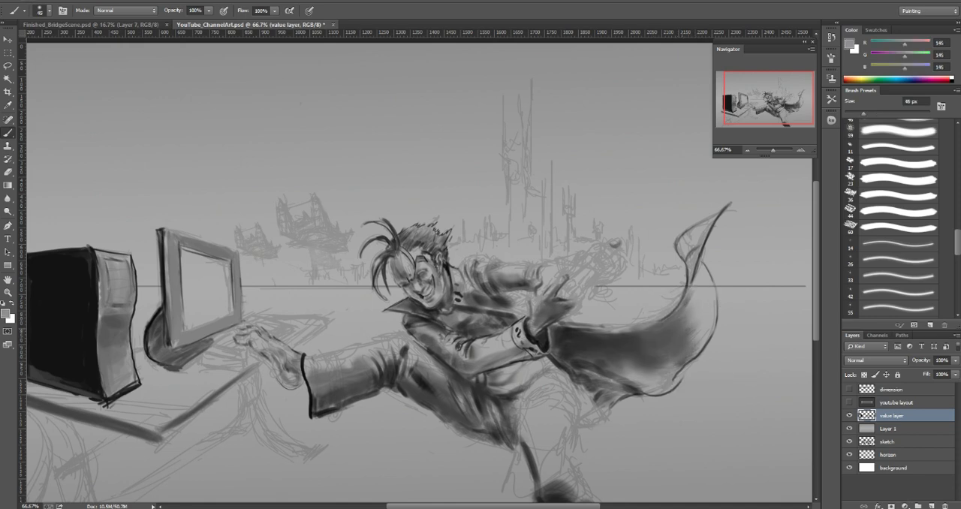
pyautogui.keyDown('alt'); pyautogui.click(691, 330); pyautogui.keyUp('alt')
pyautogui.click(703, 315)
pyautogui.click(703, 292)
pyautogui.click(695, 300)
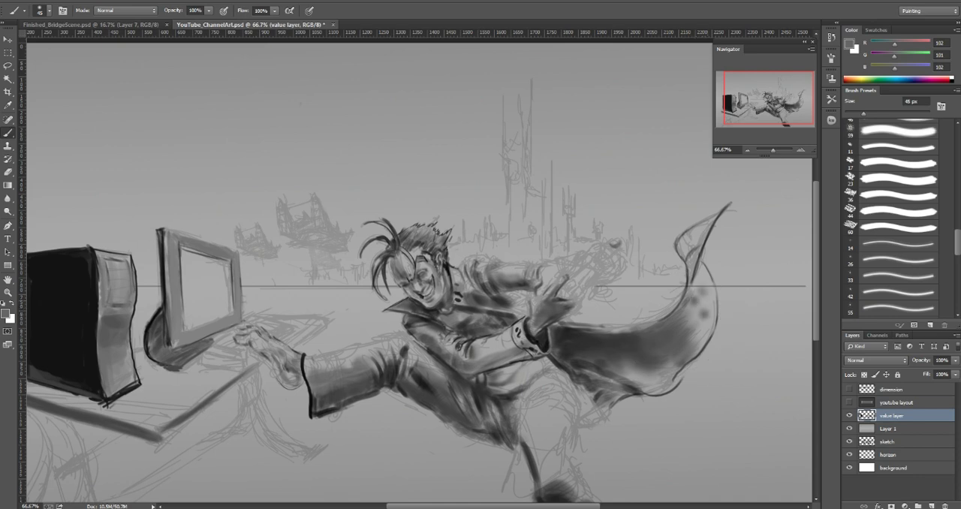
pyautogui.click(707, 300)
pyautogui.keyDown('alt'); pyautogui.click(703, 276); pyautogui.keyUp('alt')
pyautogui.press(']')
pyautogui.moveTo(702, 289); pyautogui.dragTo(704, 289)
pyautogui.press('[')
pyautogui.keyDown('alt'); pyautogui.click(695, 300); pyautogui.keyUp('alt')
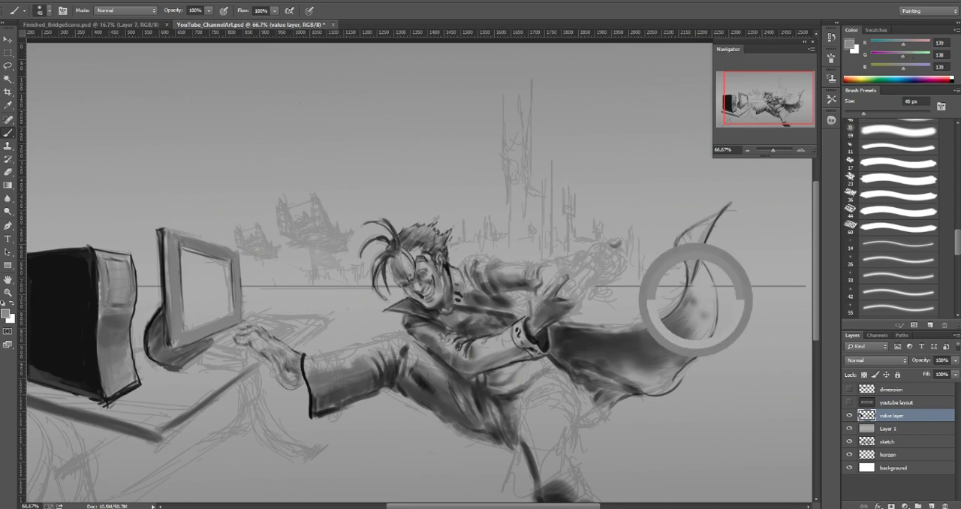
pyautogui.keyDown('alt'); pyautogui.click(700, 290); pyautogui.keyUp('alt')
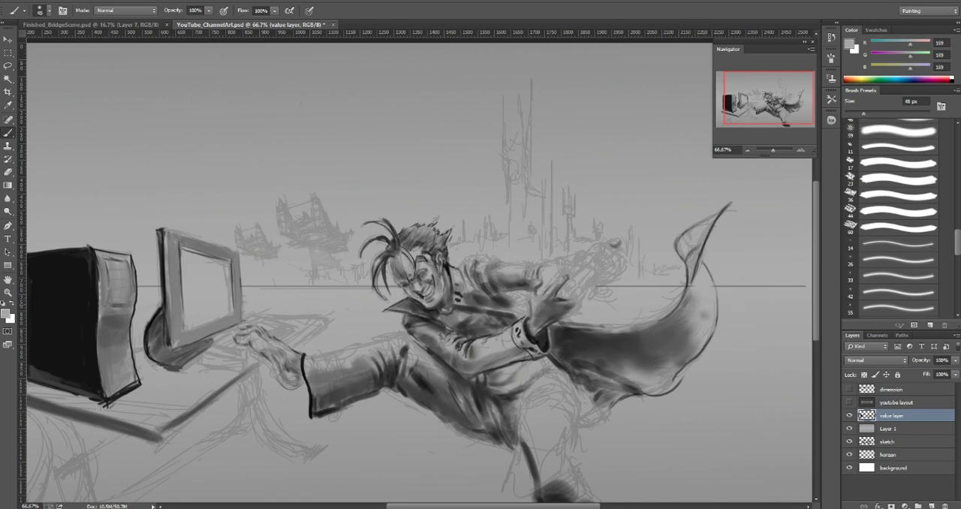
# Step: Blend the cape's outer sweep from its lower curve up to the horizon line with a sampled gray and an enlarged brush
pyautogui.keyDown('alt'); pyautogui.click(697, 332); pyautogui.keyUp('alt')
pyautogui.press(']')
pyautogui.moveTo(691, 329)
pyautogui.mouseDown()
pyautogui.moveTo(695, 339)
pyautogui.moveTo(692, 280)
pyautogui.mouseUp()
# Step: Define the narrow fold below the cape's upturned tip with a sampled mid gray (123) and a 9 px brush
pyautogui.press('[')
pyautogui.press('[')
pyautogui.press('[')
pyautogui.press('[')
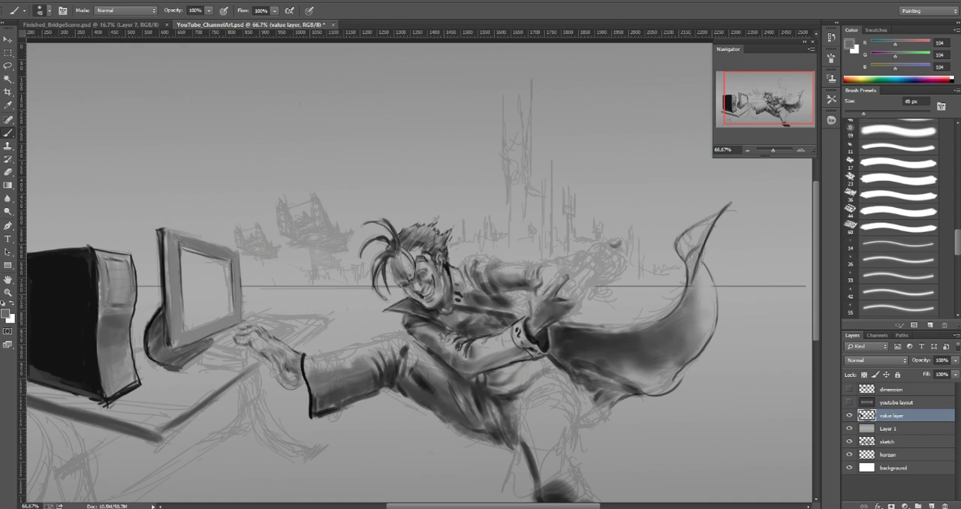
pyautogui.press('[')
pyautogui.press('[')
pyautogui.press('[')
pyautogui.press('[')
pyautogui.keyDown('alt'); pyautogui.click(697, 265); pyautogui.keyUp('alt')
pyautogui.press('[')
pyautogui.press('[')
pyautogui.press('[')
pyautogui.press('[')
pyautogui.keyDown('alt'); pyautogui.click(698, 269); pyautogui.keyUp('alt')
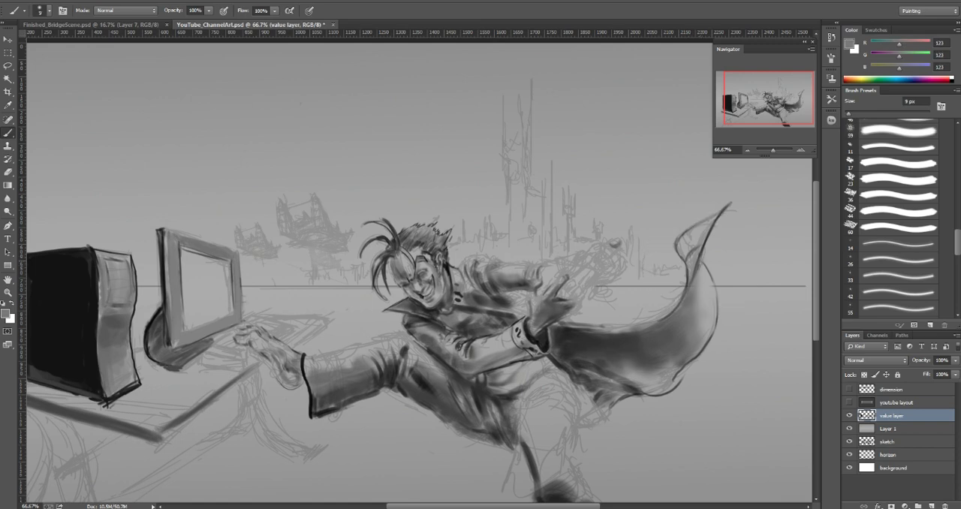
# Step: Soften the fold below the cape's tip with sampled grays (98 to 173), using a 10 to 20 px brush
pyautogui.keyDown('alt'); pyautogui.click(700, 267); pyautogui.keyUp('alt')
pyautogui.press(']')
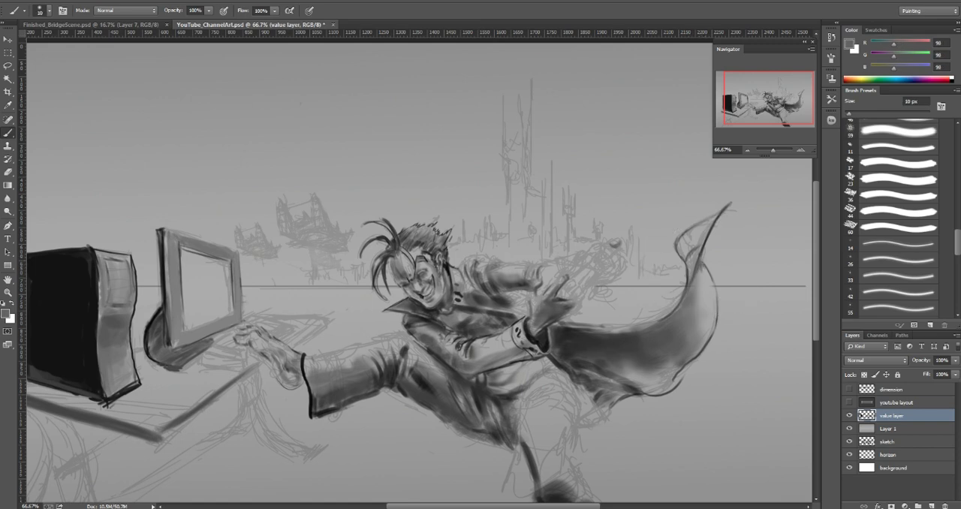
pyautogui.keyDown('alt'); pyautogui.click(699, 268); pyautogui.keyUp('alt')
pyautogui.press(']')
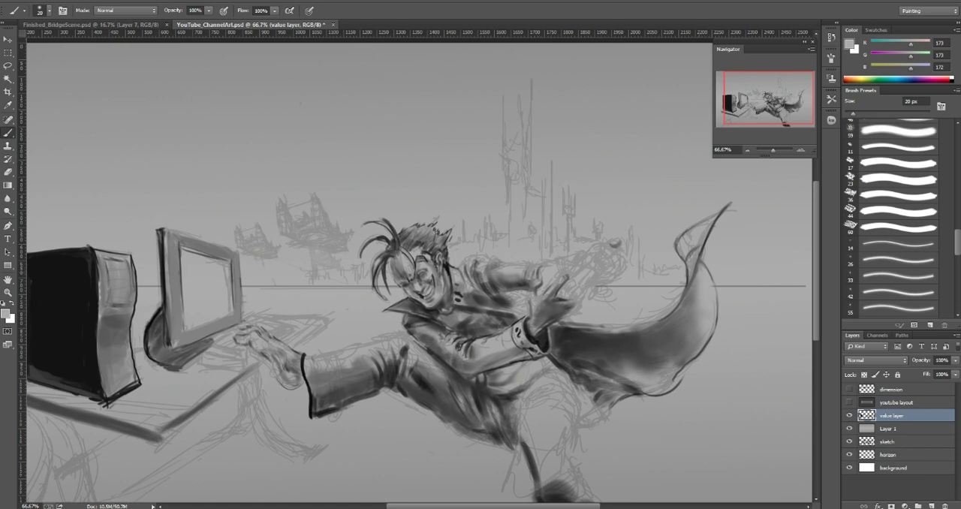
pyautogui.moveTo(697, 271); pyautogui.dragTo(695, 288)
# Step: Blend the cape's dark body into its lighter sweep with sampled grays (69 to 165), using a brush up to 90 px
pyautogui.keyDown('alt'); pyautogui.click(637, 357); pyautogui.keyUp('alt')
pyautogui.press(']')
pyautogui.press(']')
pyautogui.press(']')
pyautogui.press(']')
pyautogui.press(']')
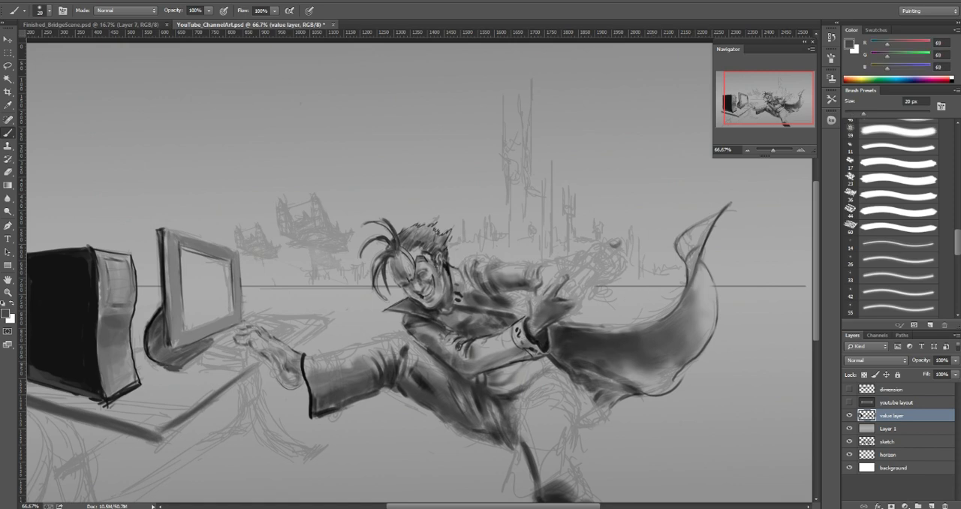
pyautogui.moveTo(654, 373); pyautogui.dragTo(670, 373)
pyautogui.keyDown('alt'); pyautogui.click(692, 311); pyautogui.keyUp('alt')
pyautogui.moveTo(684, 318)
pyautogui.mouseDown()
pyautogui.moveTo(681, 329)
pyautogui.moveTo(685, 309)
pyautogui.mouseUp()
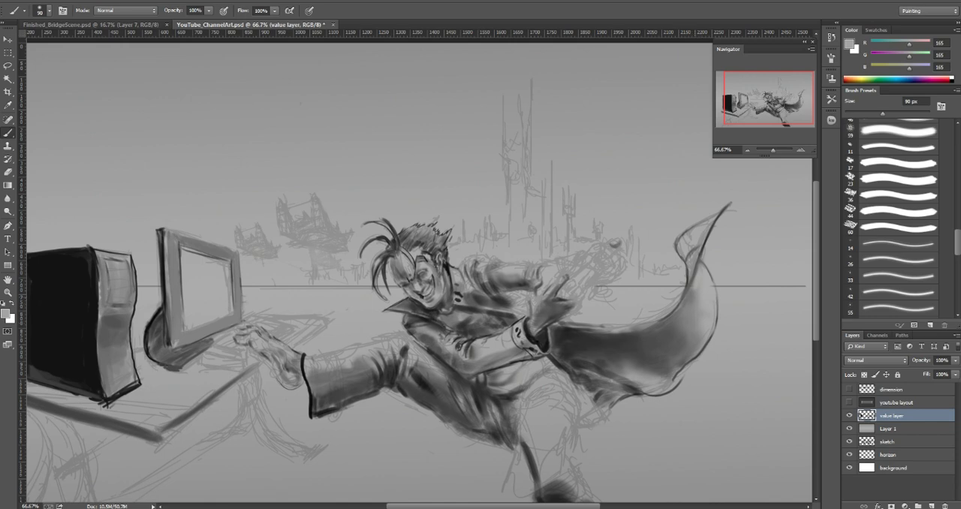
pyautogui.press(']')
pyautogui.keyDown('alt'); pyautogui.click(694, 293); pyautogui.keyUp('alt')
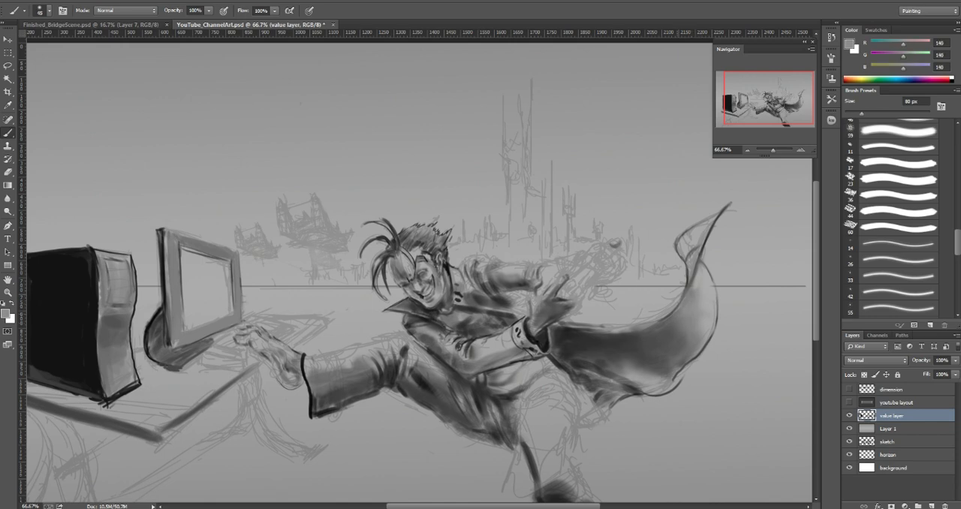
pyautogui.keyDown('alt'); pyautogui.click(690, 276); pyautogui.keyUp('alt')
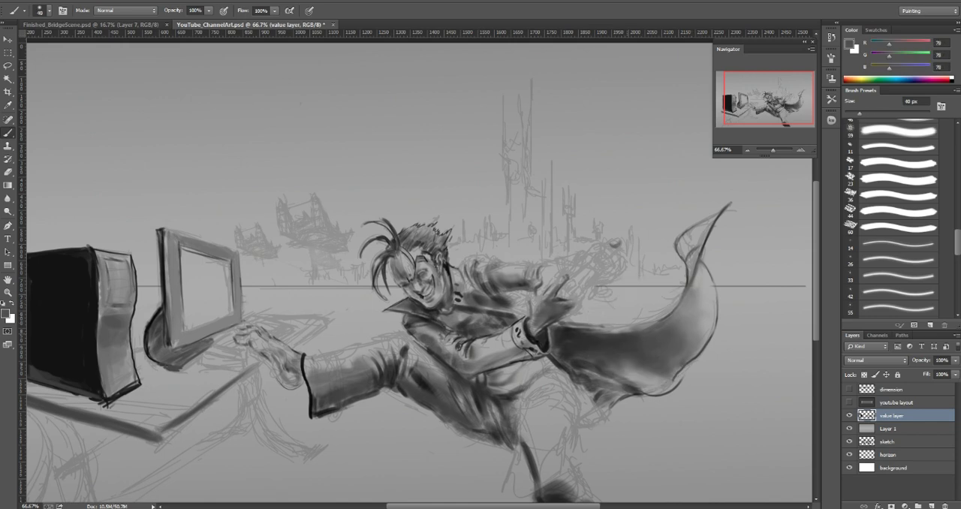
# Step: Sharpen the upper edge of the cape beside the wrist with a sampled dark gray (59) and a 7 px brush
pyautogui.press('[')
pyautogui.press('[')
pyautogui.press('[')
pyautogui.press('[')
pyautogui.press('[')
pyautogui.press('[')
pyautogui.press('[')
pyautogui.press('[')
pyautogui.keyDown('alt'); pyautogui.click(583, 331); pyautogui.keyUp('alt')
pyautogui.press(']')
pyautogui.moveTo(583, 331); pyautogui.dragTo(653, 327)
pyautogui.keyDown('alt'); pyautogui.click(594, 333); pyautogui.keyUp('alt')
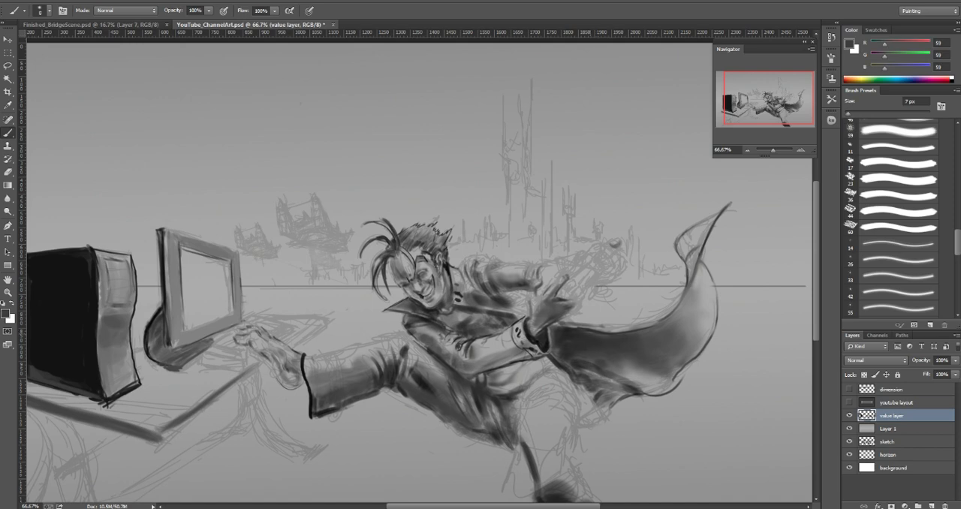
# Step: Paint the lower part of the cape with a sampled mid gray (127) and a 25 px brush
pyautogui.press(']')
pyautogui.press(']')
pyautogui.press(']')
pyautogui.press(']')
pyautogui.press(']')
pyautogui.press(']')
pyautogui.keyDown('alt'); pyautogui.click(655, 365); pyautogui.keyUp('alt')
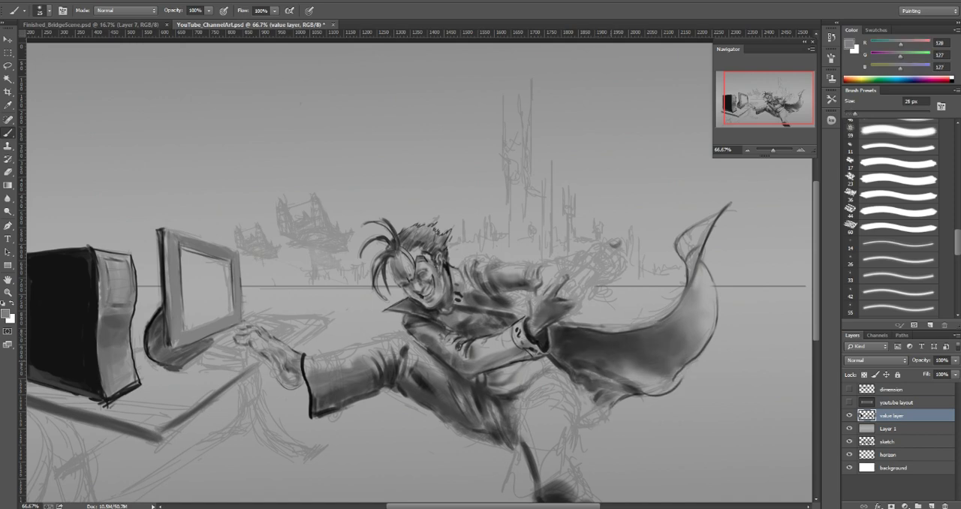
pyautogui.keyDown('alt'); pyautogui.click(611, 358); pyautogui.keyUp('alt')
pyautogui.moveTo(623, 375)
pyautogui.mouseDown()
pyautogui.moveTo(655, 367)
pyautogui.moveTo(659, 378)
pyautogui.mouseUp()
pyautogui.keyDown('alt'); pyautogui.click(644, 369); pyautogui.keyUp('alt')
# Step: Smooth the cape's lower shading with a sampled mid gray (129), using a 70 to 80 px brush
pyautogui.press(']')
pyautogui.press(']')
pyautogui.press(']')
pyautogui.press(']')
pyautogui.press(']')
pyautogui.press(']')
pyautogui.press(']')
pyautogui.keyDown('alt'); pyautogui.click(661, 380); pyautogui.keyUp('alt')
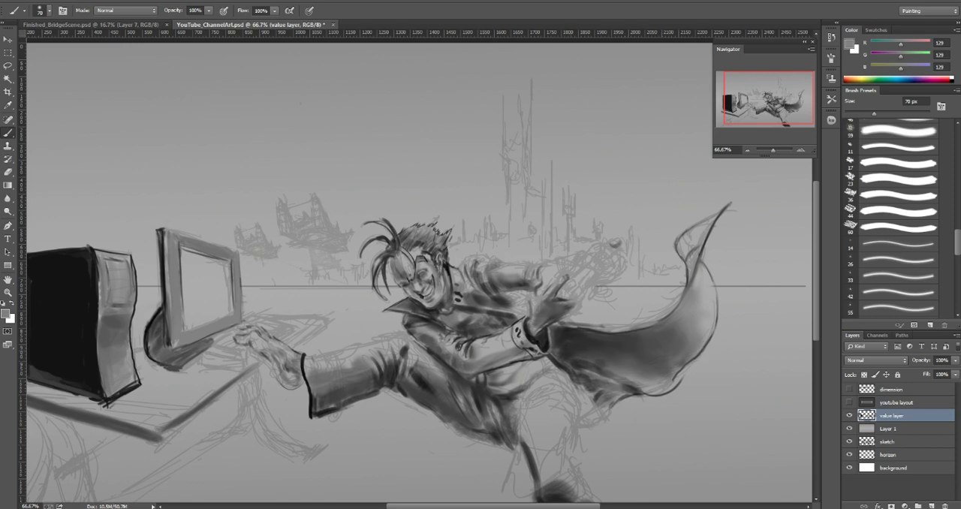
pyautogui.keyDown('alt'); pyautogui.click(617, 356); pyautogui.keyUp('alt')
pyautogui.press(']')
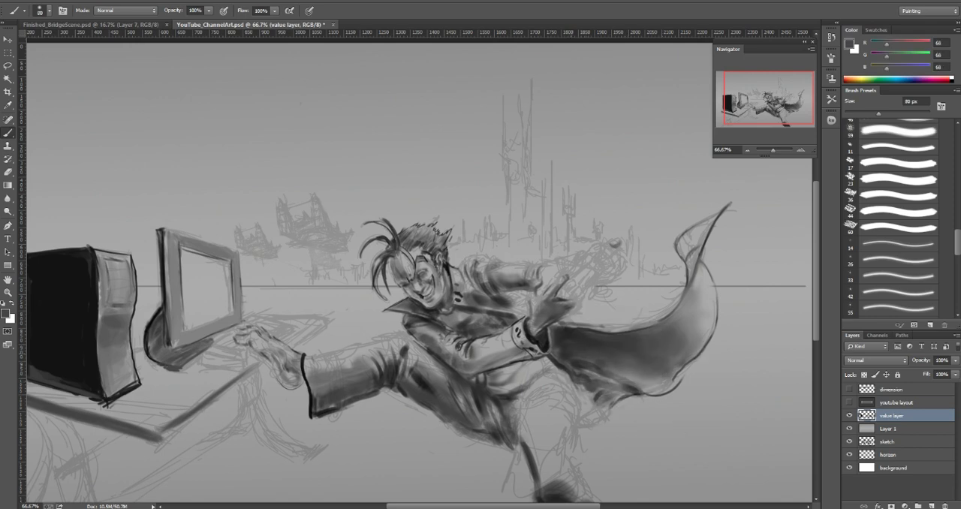
# Step: Darken the cape's lower edge nearest the body with a sampled dark gray (54) and a 25 px brush
pyautogui.press('[')
pyautogui.press('[')
pyautogui.press('[')
pyautogui.press('[')
pyautogui.keyDown('alt'); pyautogui.click(590, 369); pyautogui.keyUp('alt')
pyautogui.press(']')
pyautogui.press(']')
pyautogui.moveTo(589, 373); pyautogui.dragTo(622, 382)
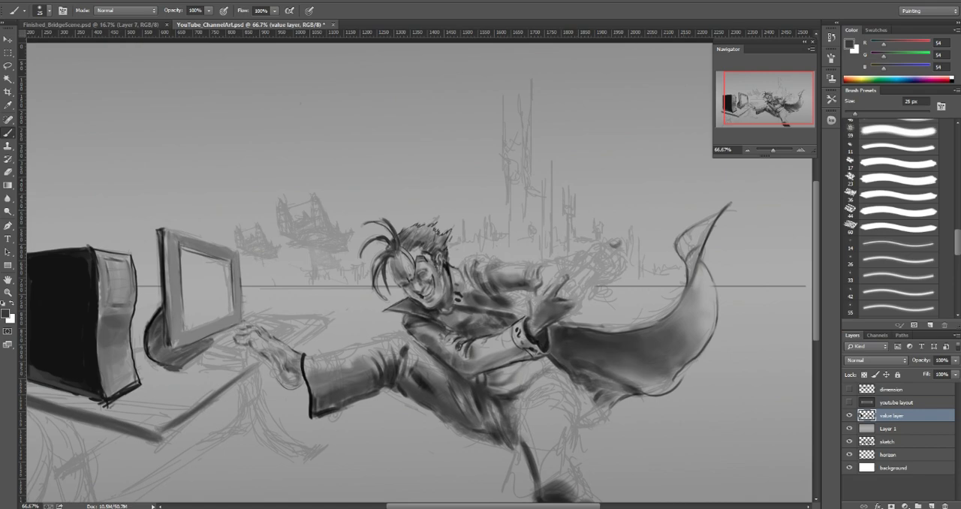
# Step: Add a dark gray (54) mark to the sketched rear hand with the 25 px brush, undoing the trial strokes in the sky
pyautogui.hotkey('ctrl', '-')
pyautogui.hotkey('ctrl', '-')
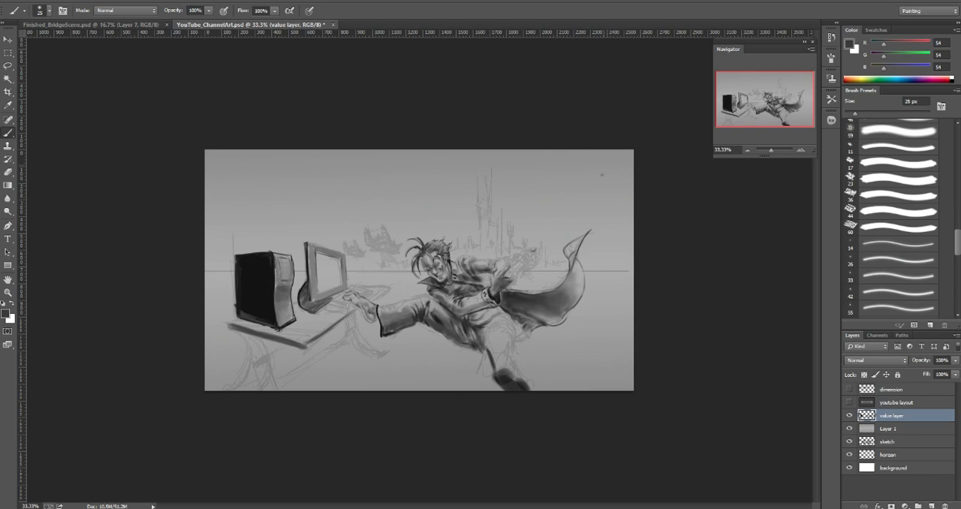
pyautogui.click(601, 172)
pyautogui.hotkey('ctrl', 'z')
pyautogui.moveTo(556, 194); pyautogui.dragTo(574, 192)
pyautogui.hotkey('ctrl', 'z')
pyautogui.moveTo(525, 255); pyautogui.dragTo(523, 263)
pyautogui.click(568, 363)
pyautogui.moveTo(565, 367)
pyautogui.mouseDown()
pyautogui.moveTo(546, 317)
pyautogui.moveTo(555, 314)
pyautogui.mouseUp()
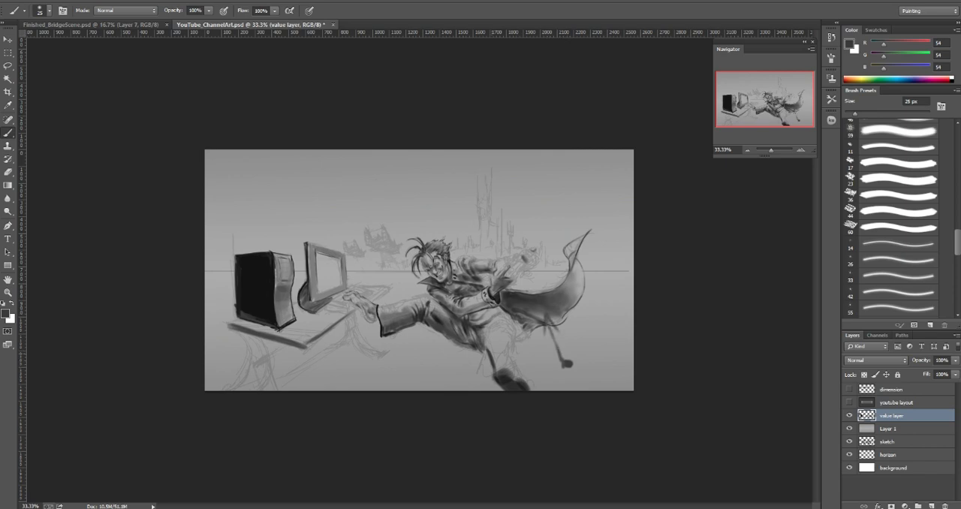
pyautogui.hotkey('ctrl', 'alt', 'z')
pyautogui.hotkey('ctrl', 'alt', 'z')
pyautogui.hotkey('ctrl', 'alt', 'z')
pyautogui.hotkey('ctrl', 'alt', 'z')
# Step: Fill the rear leg from the boot up toward the thigh with sampled dark grays (66 to 105), using a brush of about 45 px
pyautogui.hotkey('ctrl', '+')
pyautogui.hotkey('ctrl', '+')
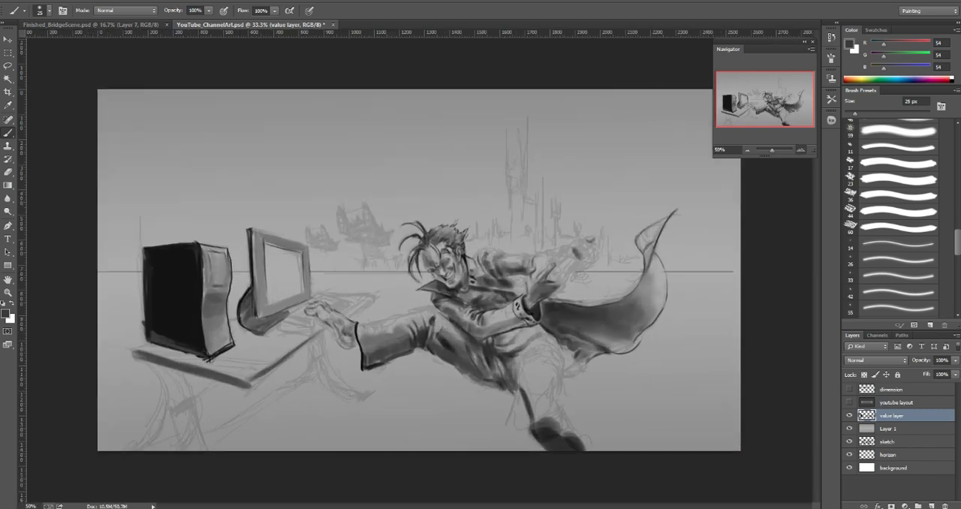
pyautogui.moveTo(526, 397); pyautogui.dragTo(490, 388)
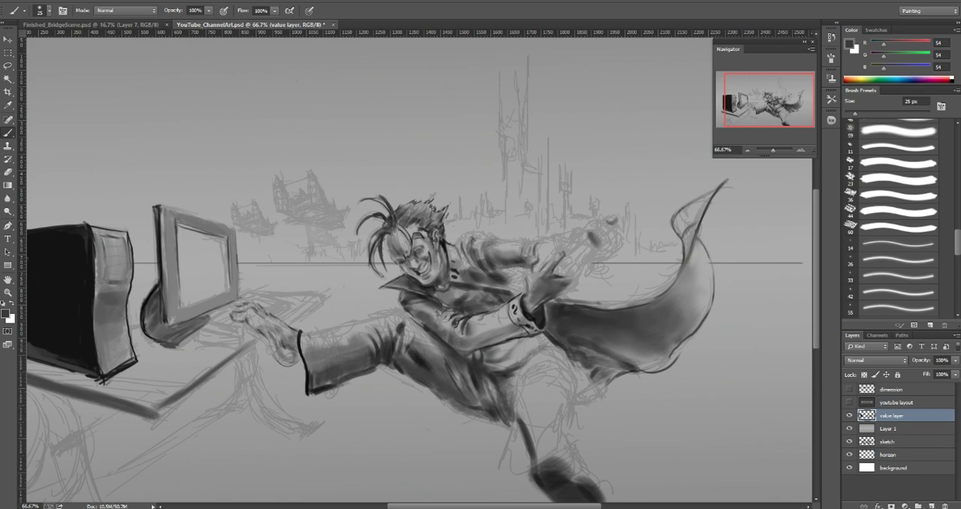
pyautogui.keyDown('alt'); pyautogui.click(553, 463); pyautogui.keyUp('alt')
pyautogui.press(']')
pyautogui.press(']')
pyautogui.press(']')
pyautogui.press(']')
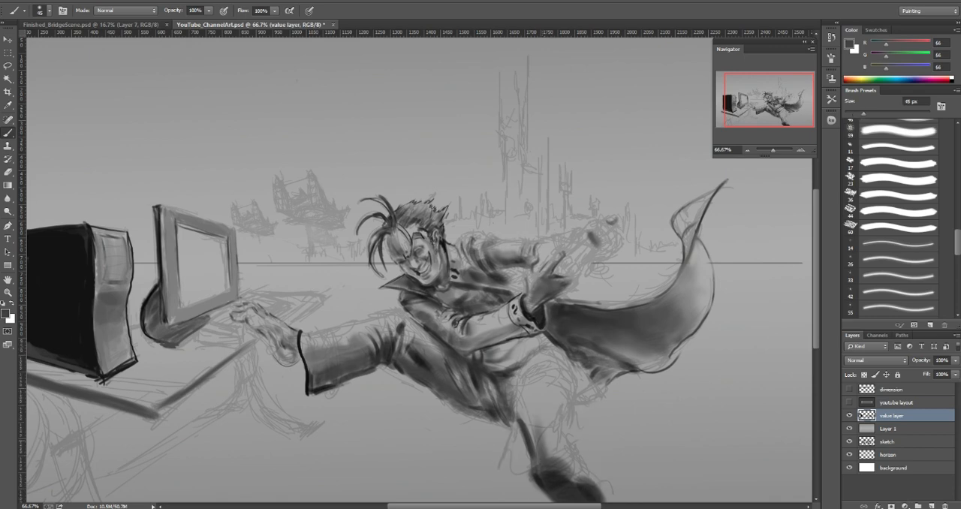
pyautogui.keyDown('alt'); pyautogui.click(550, 451); pyautogui.keyUp('alt')
pyautogui.keyDown('alt'); pyautogui.click(542, 431); pyautogui.keyUp('alt')
pyautogui.moveTo(539, 431)
pyautogui.mouseDown()
pyautogui.moveTo(542, 455)
pyautogui.moveTo(520, 411)
pyautogui.moveTo(519, 379)
pyautogui.mouseUp()
pyautogui.keyDown('alt'); pyautogui.click(543, 453); pyautogui.keyUp('alt')
pyautogui.press(']')
pyautogui.press('[')
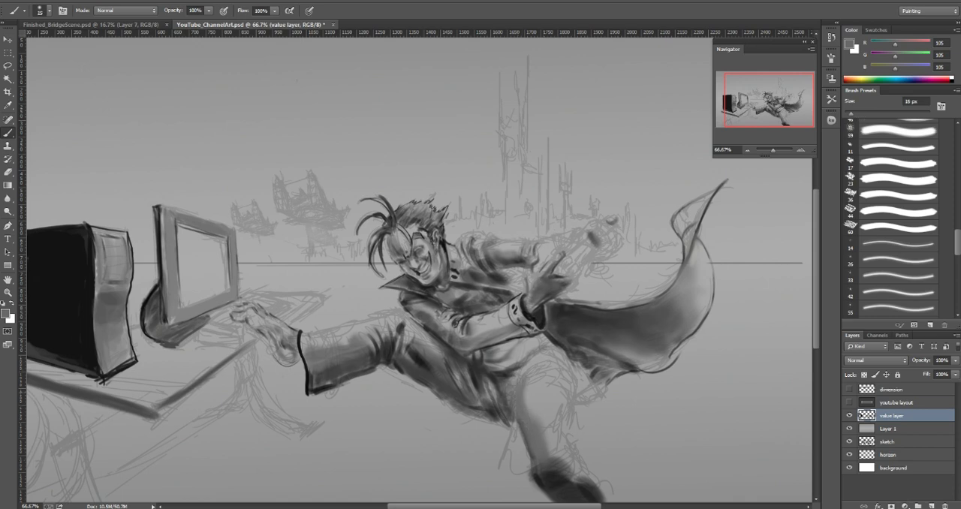
# Step: Add a fold stroke at the top of the rear thigh beside the crotch with a sampled dark gray (75) and 6 px brush
pyautogui.keyDown('alt'); pyautogui.click(515, 418); pyautogui.keyUp('alt')
pyautogui.press('[')
pyautogui.press('[')
pyautogui.press('[')
pyautogui.press('[')
pyautogui.moveTo(521, 375)
pyautogui.mouseDown()
pyautogui.moveTo(514, 412)
pyautogui.moveTo(516, 391)
pyautogui.mouseUp()
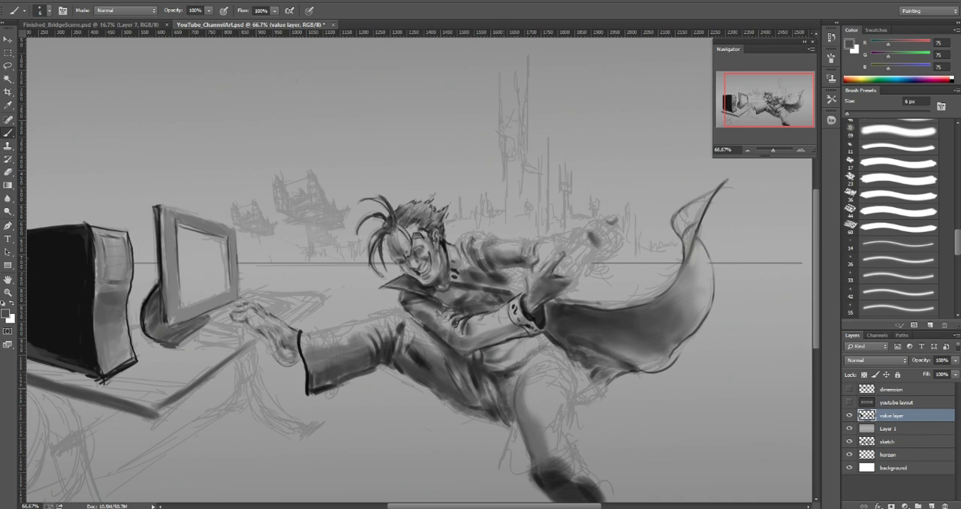
# Step: Draw short crease lines at the crotch in near-black (32) sampled from the hair, using a 4 px brush
pyautogui.keyDown('alt'); pyautogui.click(433, 208); pyautogui.keyUp('alt')
pyautogui.press('[')
pyautogui.press('[')
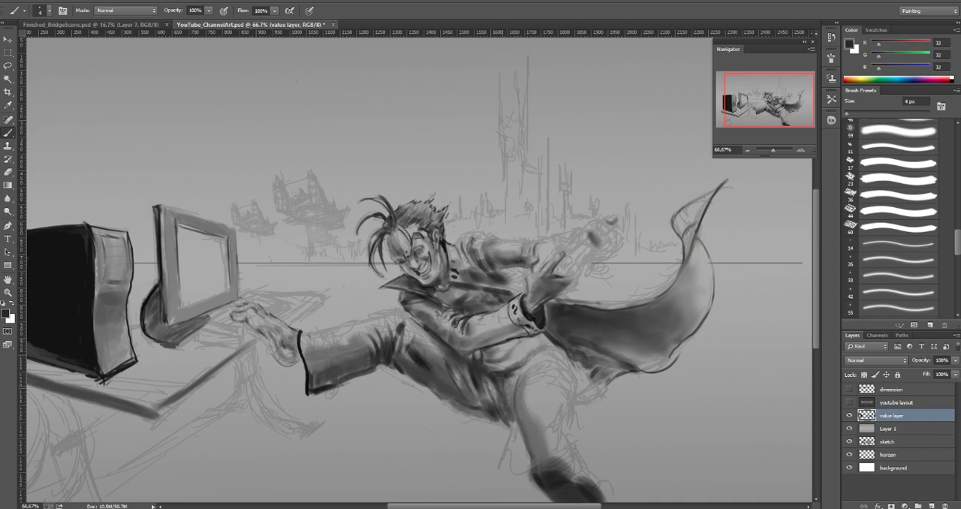
pyautogui.moveTo(510, 382); pyautogui.dragTo(511, 395)
pyautogui.moveTo(514, 372); pyautogui.dragTo(510, 386)
pyautogui.moveTo(518, 370); pyautogui.dragTo(514, 389)
# Step: Shade the hip above the rear thigh with a sampled mid-dark gray (95) and a 25 px brush
pyautogui.keyDown('alt'); pyautogui.click(519, 383); pyautogui.keyUp('alt')
pyautogui.press(']')
pyautogui.press(']')
pyautogui.press(']')
pyautogui.press(']')
pyautogui.press(']')
pyautogui.press(']')
pyautogui.press(']')
pyautogui.press(']')
pyautogui.press(']')
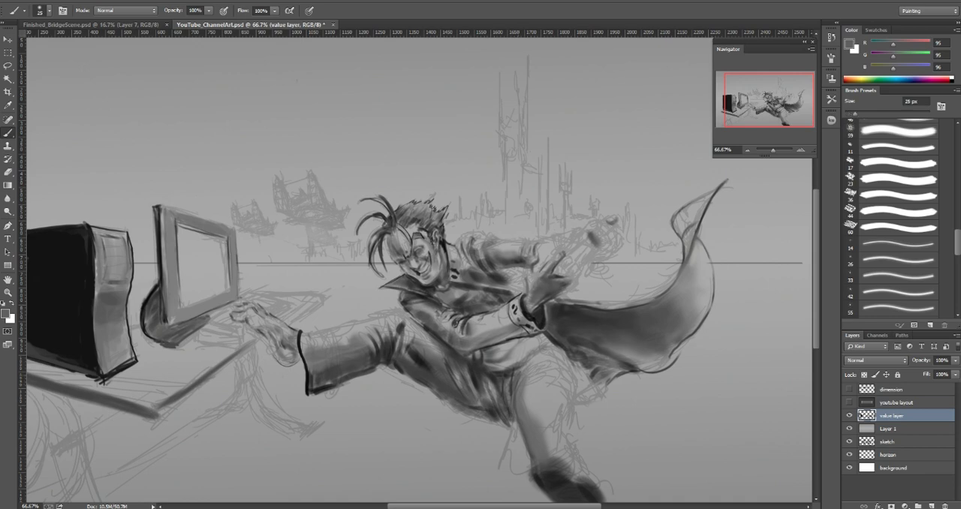
pyautogui.moveTo(535, 359); pyautogui.dragTo(528, 378)
# Step: Deepen the hip shadow with a sampled dark gray (74) and a 20 px brush
pyautogui.press('[')
pyautogui.keyDown('alt'); pyautogui.click(518, 378); pyautogui.keyUp('alt')
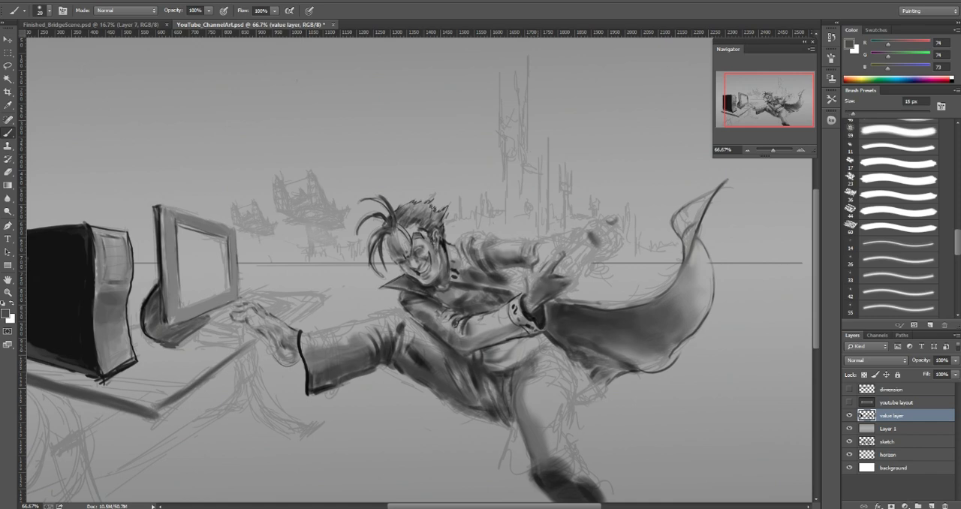
pyautogui.moveTo(537, 361); pyautogui.dragTo(527, 377)
pyautogui.keyDown('alt'); pyautogui.click(527, 373); pyautogui.keyUp('alt')
pyautogui.keyDown('alt'); pyautogui.click(545, 357); pyautogui.keyUp('alt')
# Step: Smooth the waist and hip shading with sampled mid grays (97 to 109), using a brush between 9 and 25 px
pyautogui.press('[')
pyautogui.press('[')
pyautogui.keyDown('alt'); pyautogui.click(535, 360); pyautogui.keyUp('alt')
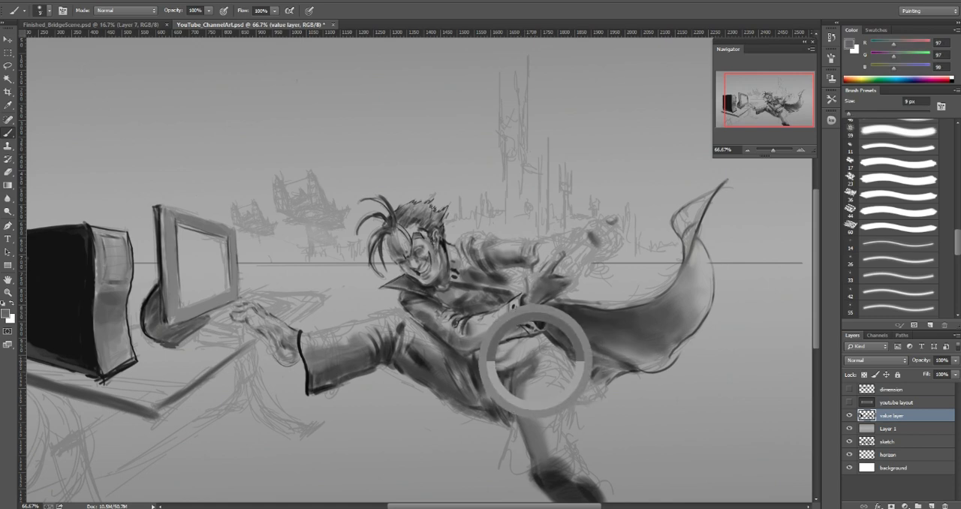
pyautogui.press(']')
pyautogui.press(']')
pyautogui.keyDown('alt'); pyautogui.click(535, 358); pyautogui.keyUp('alt')
pyautogui.press(']')
pyautogui.press(']')
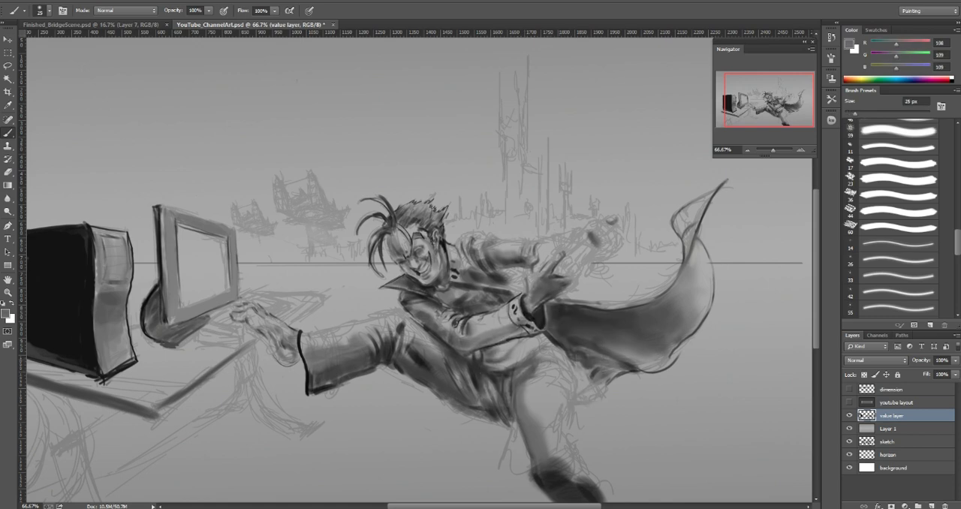
# Step: Define the waist edge below the cuffed forearm with a sampled dark gray (49) and a 7 px brush
pyautogui.press('[')
pyautogui.press('[')
pyautogui.press('[')
pyautogui.keyDown('alt'); pyautogui.click(547, 337); pyautogui.keyUp('alt')
pyautogui.press('[')
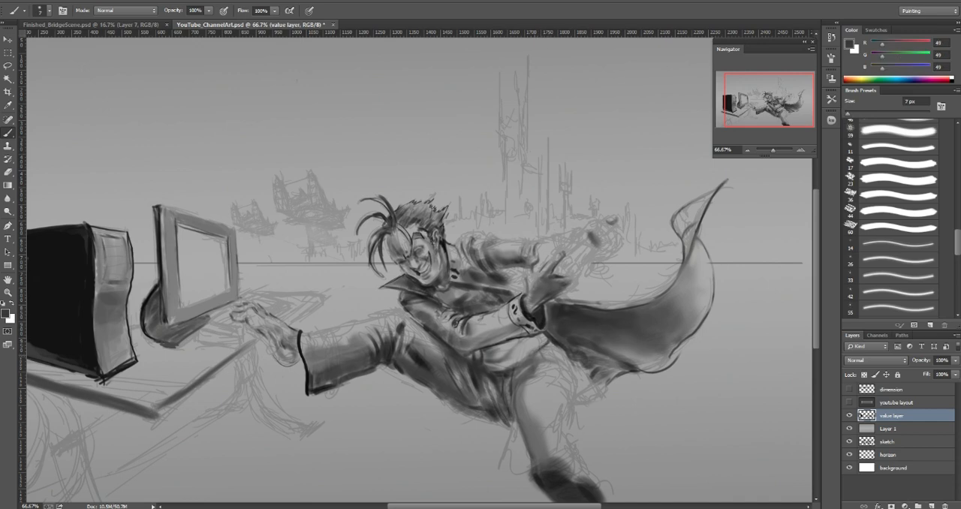
# Step: Lighten the belt area across the waist with a sampled light gray (165), using a slightly enlarged brush
pyautogui.keyDown('alt'); pyautogui.click(535, 354); pyautogui.keyUp('alt')
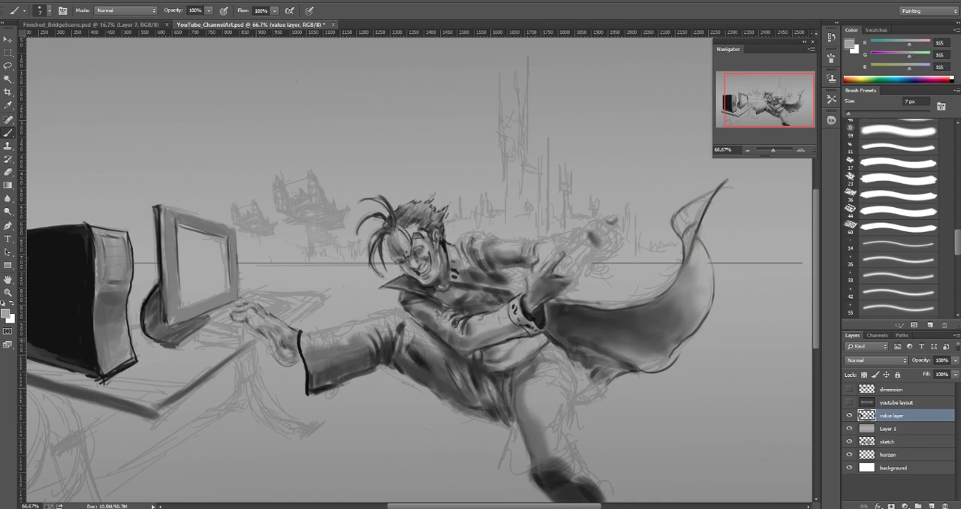
pyautogui.keyDown('alt'); pyautogui.click(533, 346); pyautogui.keyUp('alt')
pyautogui.press(']')
pyautogui.press(']')
pyautogui.moveTo(529, 354); pyautogui.dragTo(512, 366)
pyautogui.keyDown('alt'); pyautogui.click(513, 365); pyautogui.keyUp('alt')
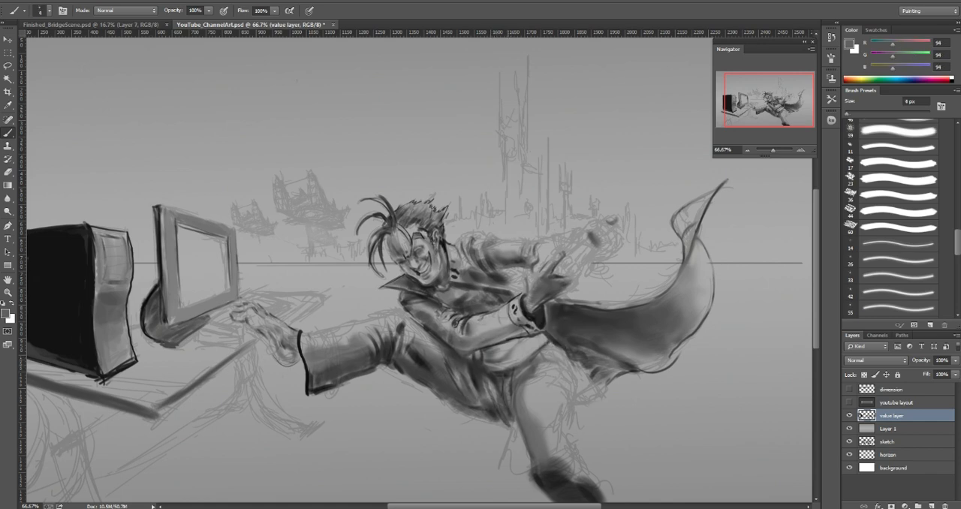
# Step: Blend the waist shadow with sampled dark grays (94 and 79), enlarging the brush from 4 to 15 px
pyautogui.keyDown('alt'); pyautogui.click(529, 354); pyautogui.keyUp('alt')
pyautogui.keyDown('alt'); pyautogui.click(534, 358); pyautogui.keyUp('alt')
pyautogui.press(']')
pyautogui.press(']')
pyautogui.press(']')
pyautogui.press(']')
pyautogui.press(']')
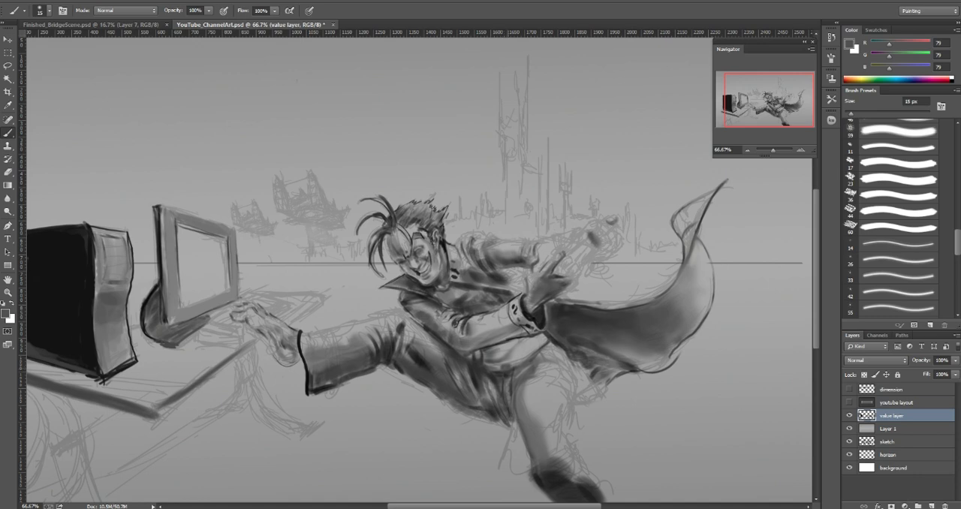
# Step: Paint a small belt buckle at the waist with a sampled light gray (162) at 5 px and dark gray (44) at 4 px
pyautogui.keyDown('alt'); pyautogui.click(514, 356); pyautogui.keyUp('alt')
pyautogui.press('[')
pyautogui.press('[')
pyautogui.press('[')
pyautogui.press('[')
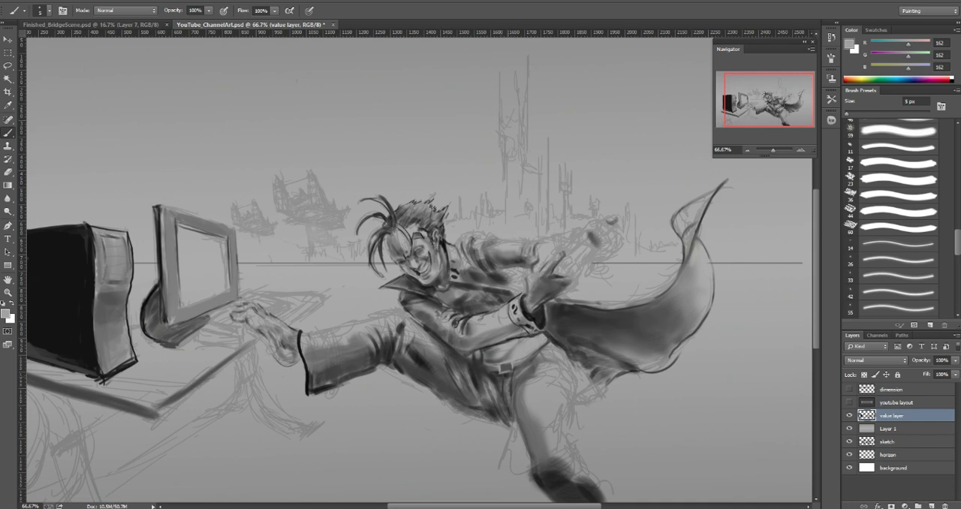
pyautogui.keyDown('alt'); pyautogui.click(432, 209); pyautogui.keyUp('alt')
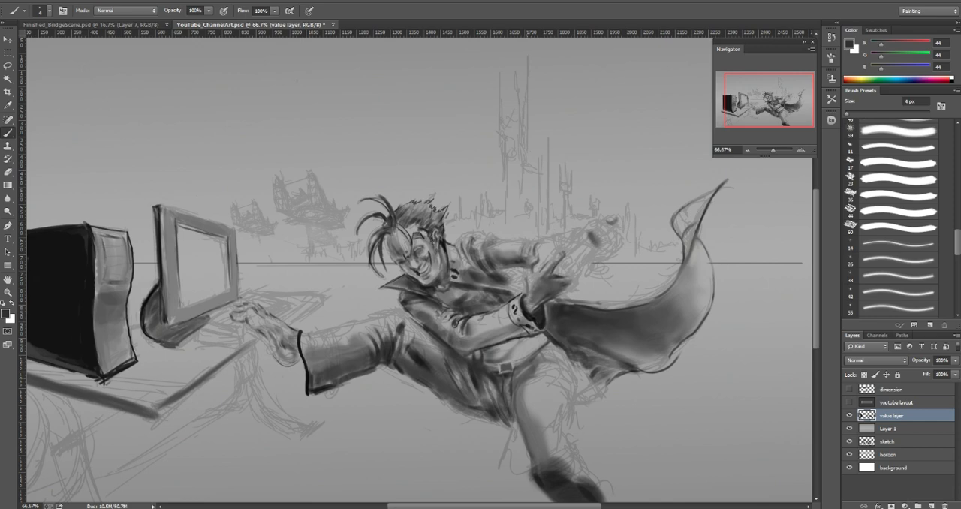
# Step: Line the rear thigh's outer edge in sampled dark gray (44) and add fold strokes across the thigh in gray 75
pyautogui.keyDown('alt'); pyautogui.click(433, 208); pyautogui.keyUp('alt')
pyautogui.moveTo(563, 350); pyautogui.dragTo(575, 397)
pyautogui.press(']')
pyautogui.press('[')
pyautogui.press('[')
pyautogui.press('[')
pyautogui.press('[')
pyautogui.press('[')
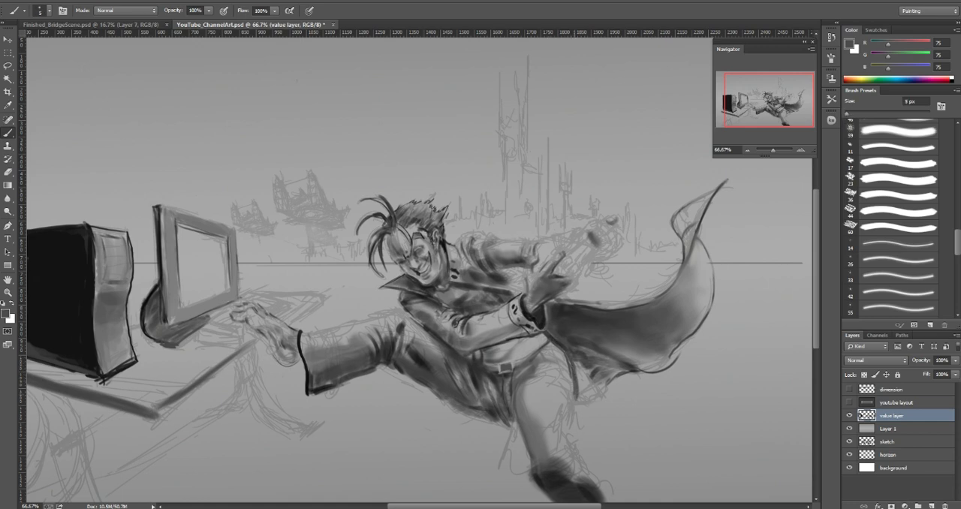
pyautogui.moveTo(554, 372)
pyautogui.mouseDown()
pyautogui.moveTo(571, 389)
pyautogui.moveTo(564, 377)
pyautogui.moveTo(518, 395)
pyautogui.mouseUp()
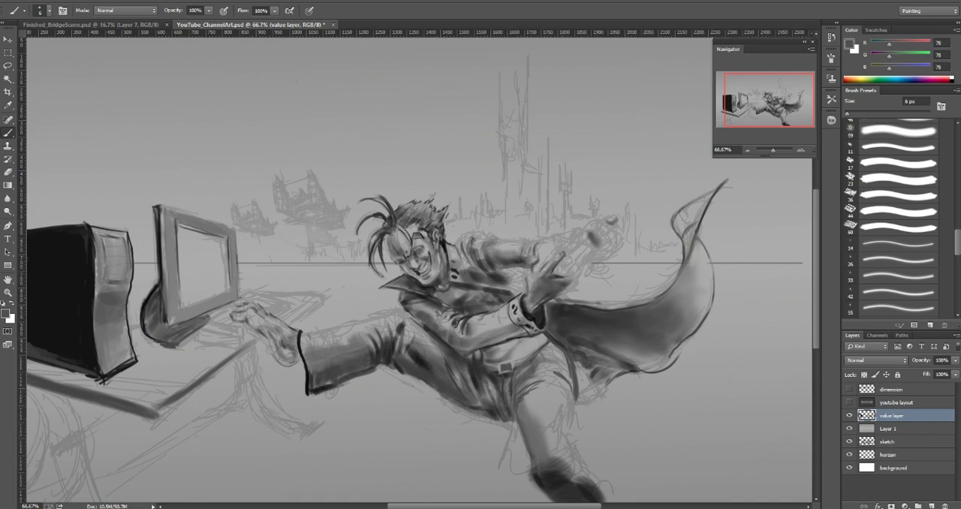
# Step: Paint the base of the held handle at the raised fist with a sampled near-black (29) and a 5 px brush
pyautogui.keyDown('alt'); pyautogui.click(559, 285); pyautogui.keyUp('alt')
pyautogui.keyDown('alt'); pyautogui.click(541, 308); pyautogui.keyUp('alt')
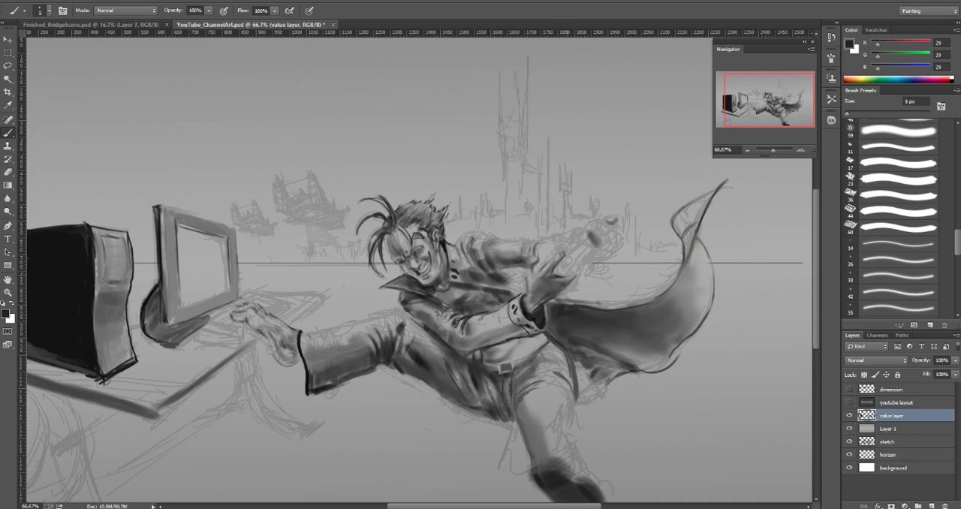
pyautogui.press(']')
pyautogui.press(']')
pyautogui.press('[')
pyautogui.press('[')
pyautogui.moveTo(557, 268); pyautogui.dragTo(553, 273)
# Step: Extend the handle diagonally out of the fist and cap its far end in near-black (29), using a 7 px brush
pyautogui.press(']')
pyautogui.press(']')
pyautogui.press(']')
pyautogui.press(']')
pyautogui.moveTo(584, 239)
pyautogui.mouseDown()
pyautogui.moveTo(566, 255)
pyautogui.moveTo(578, 264)
pyautogui.moveTo(585, 248)
pyautogui.mouseUp()
pyautogui.moveTo(603, 232)
pyautogui.mouseDown()
pyautogui.moveTo(594, 244)
pyautogui.moveTo(585, 235)
pyautogui.moveTo(587, 250)
pyautogui.mouseUp()
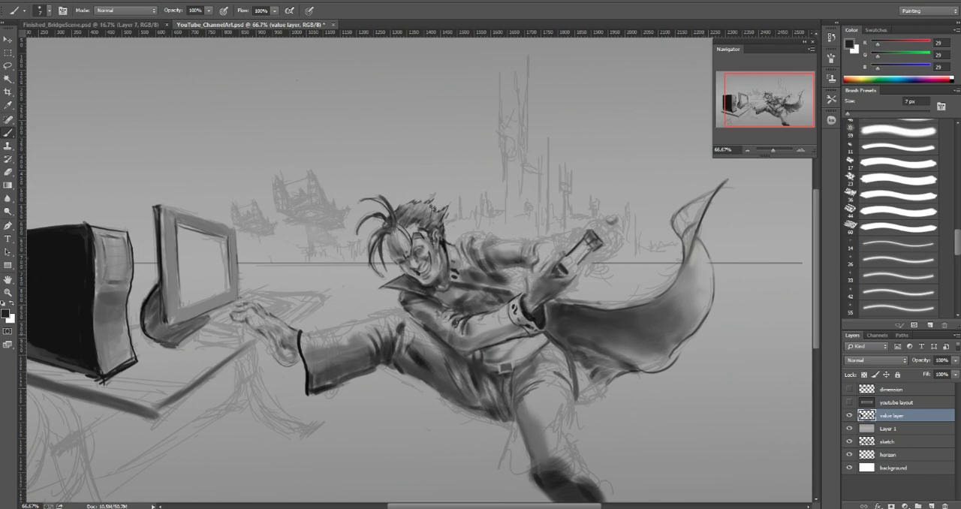
# Step: Check the painting with Layer 1 hidden and shown again, and set the sketch layer's blend mode to Multiply
pyautogui.click(848, 427)
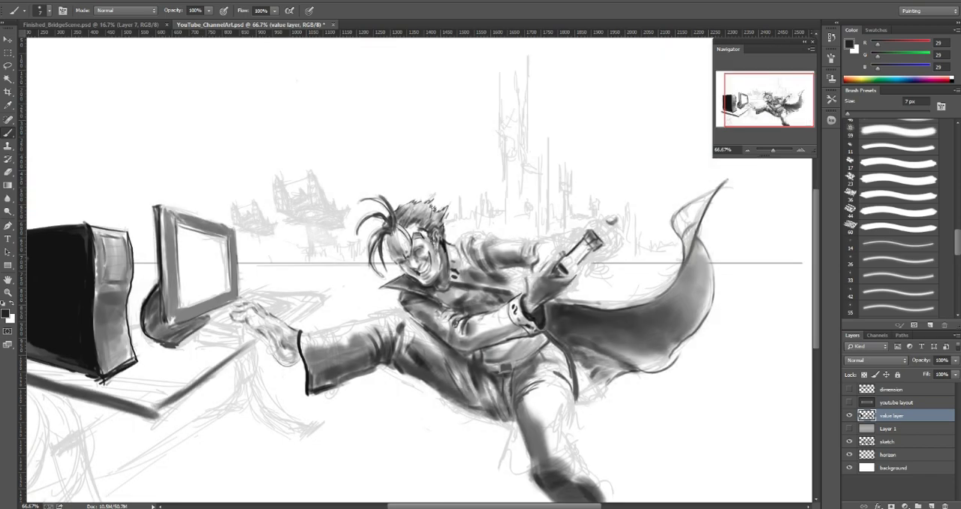
pyautogui.click(849, 428)
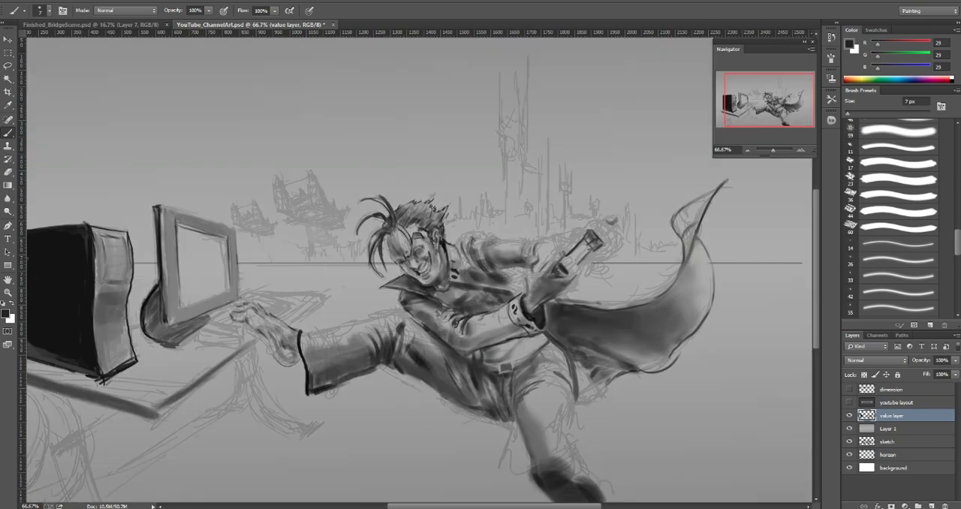
pyautogui.click(889, 441)
pyautogui.click(874, 360)
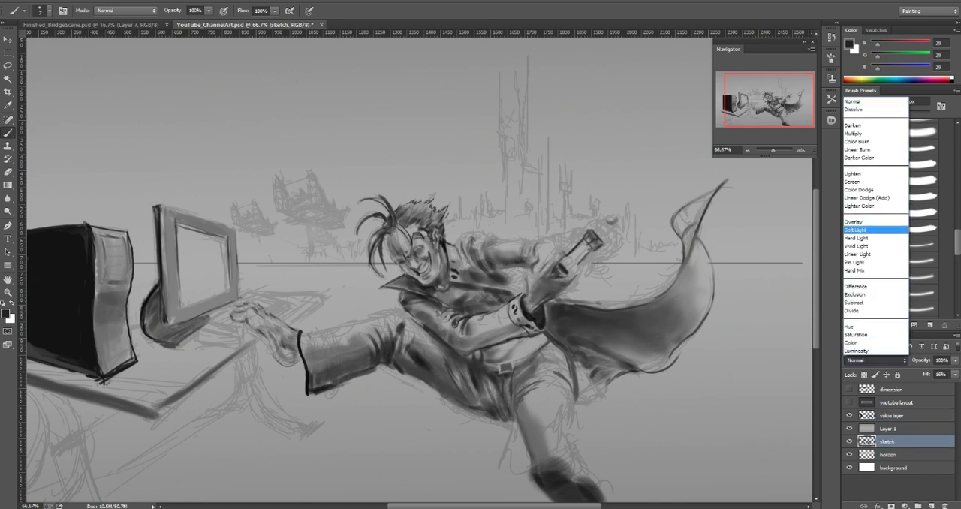
pyautogui.click(853, 133)
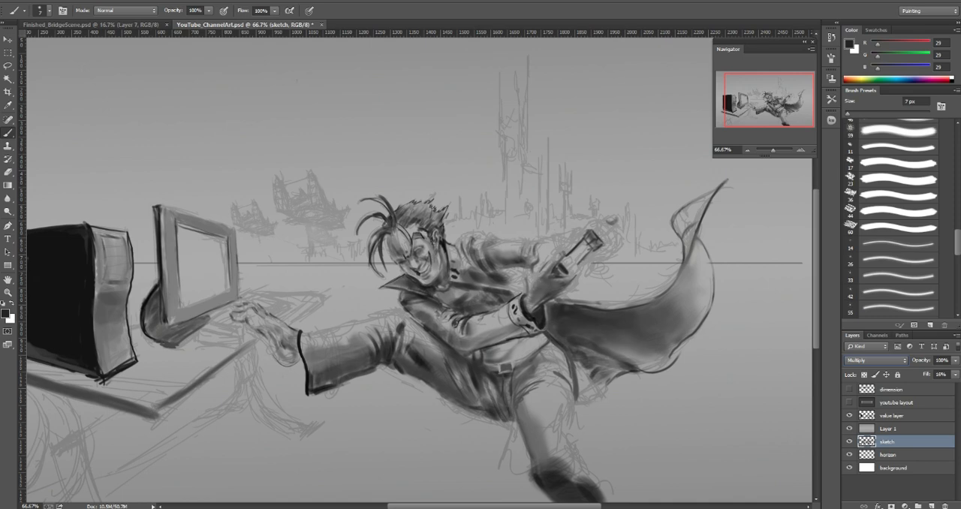
# Step: Rename Layer 1 as graywash
pyautogui.click(889, 428)
pyautogui.keyDown('shift'); pyautogui.click(890, 441); pyautogui.keyUp('shift')
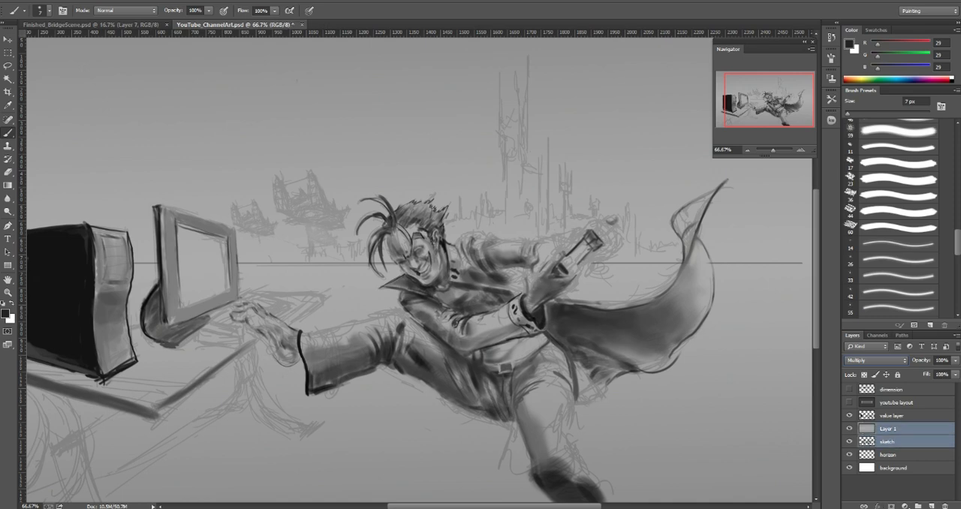
pyautogui.doubleClick(888, 428)
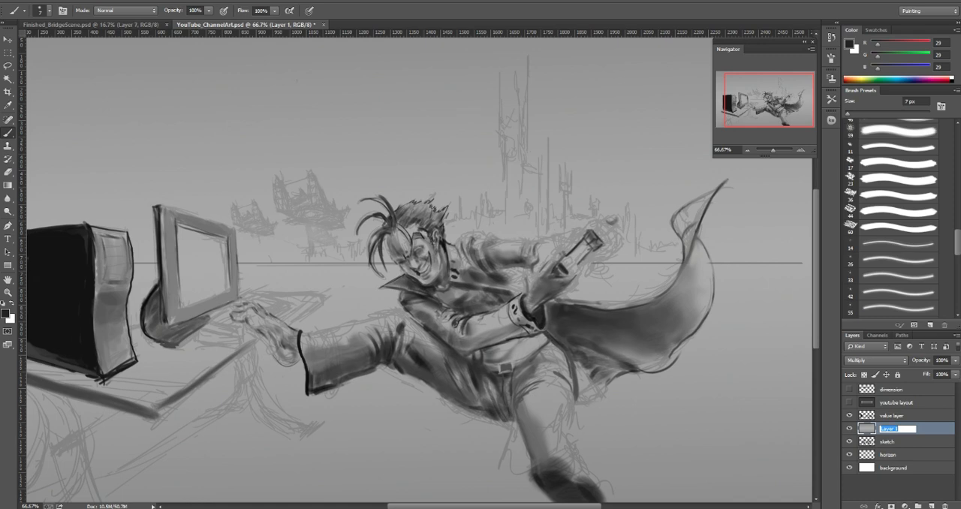
pyautogui.write('giaywash')
pyautogui.press('Return')
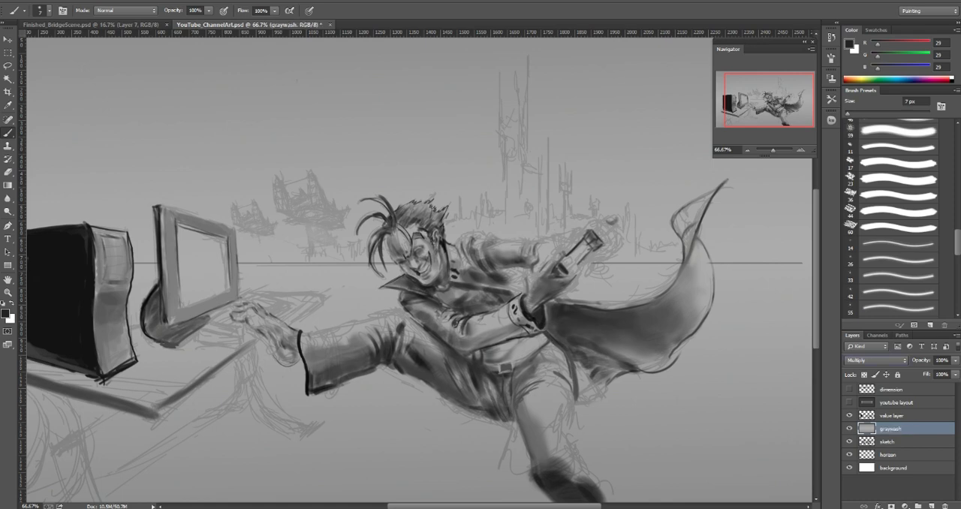
# Step: Try the graywash and sketch layers above the value layer, compare with the value layer hidden, and move them back below it
pyautogui.keyDown('shift'); pyautogui.click(898, 442); pyautogui.keyUp('shift')
pyautogui.moveTo(898, 428); pyautogui.dragTo(899, 409)
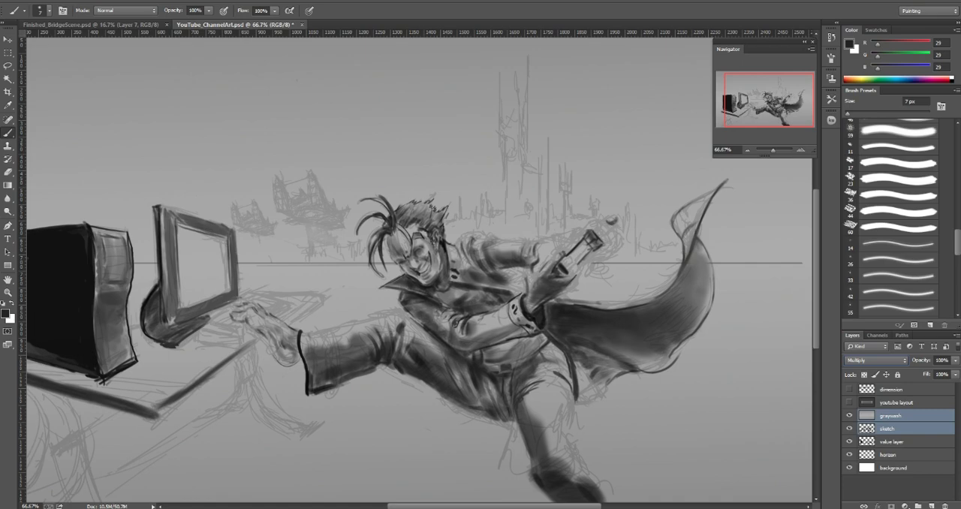
pyautogui.click(848, 441)
pyautogui.click(848, 441)
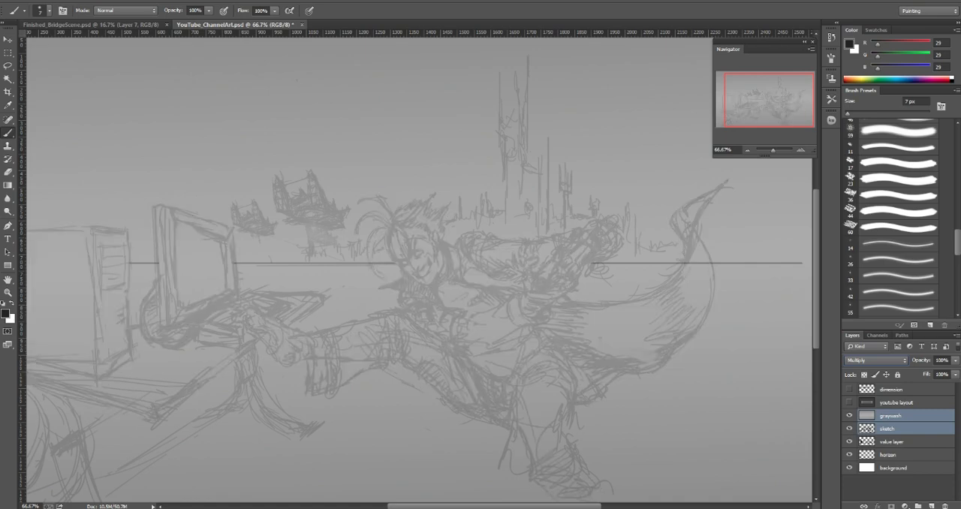
pyautogui.click(849, 441)
pyautogui.click(849, 441)
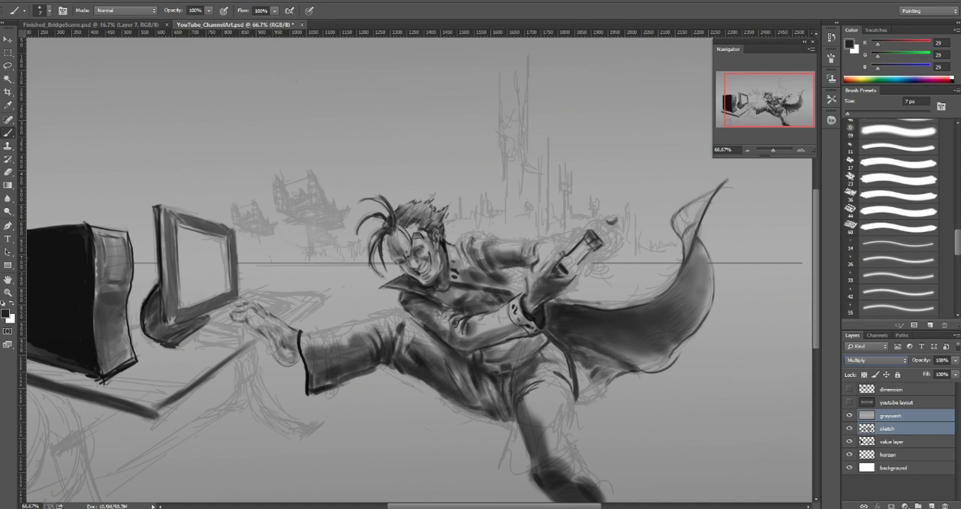
pyautogui.moveTo(899, 418); pyautogui.dragTo(900, 448)
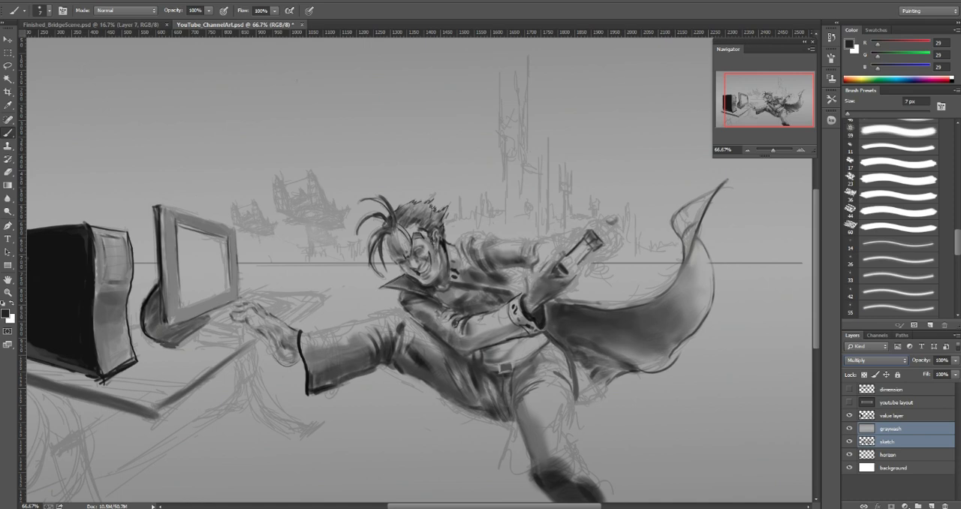
# Step: Smooth the rear sleeve on the value layer with a sampled mid gray (113) and a 10 px brush
pyautogui.click(899, 415)
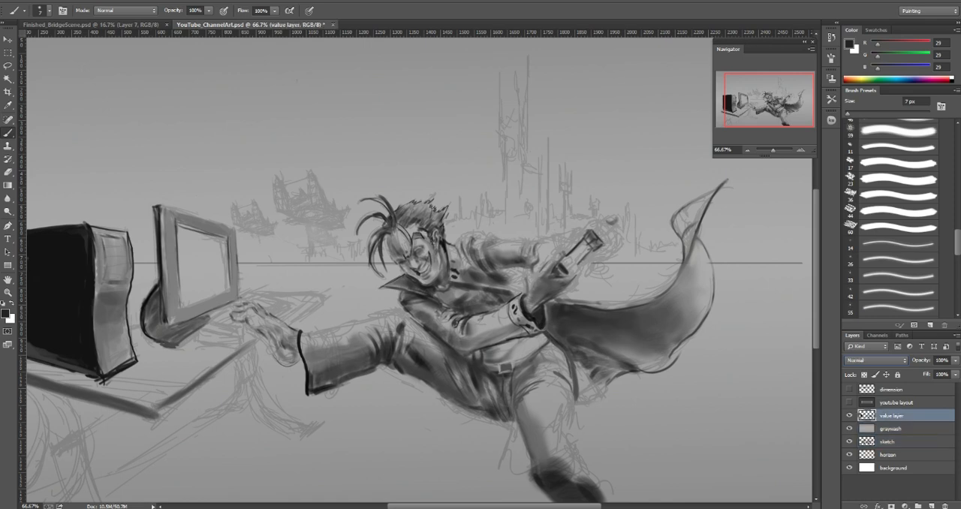
pyautogui.keyDown('alt'); pyautogui.click(494, 262); pyautogui.keyUp('alt')
pyautogui.keyDown('alt'); pyautogui.click(507, 258); pyautogui.keyUp('alt')
pyautogui.press(']')
pyautogui.press(']')
pyautogui.press(']')
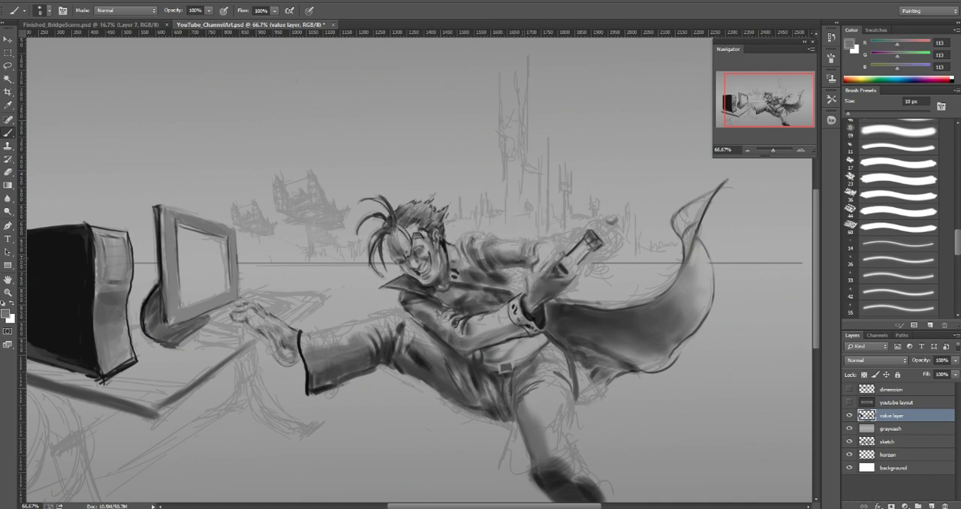
# Step: Darken the folds near the end of the rear sleeve with a sampled dark gray (72) and an 8 px brush
pyautogui.press('[')
pyautogui.press('[')
pyautogui.keyDown('alt'); pyautogui.click(524, 261); pyautogui.keyUp('alt')
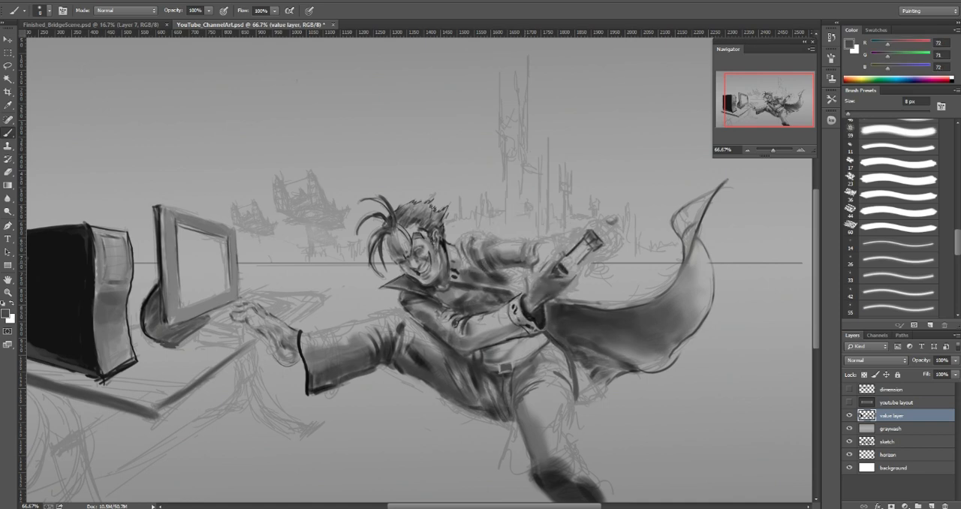
pyautogui.moveTo(521, 245); pyautogui.dragTo(530, 257)
# Step: Lighten the sleeve end and the fist with sampled grays (167 and 90), using a brush between 8 and 15 px
pyautogui.press(']')
pyautogui.keyDown('alt'); pyautogui.click(535, 259); pyautogui.keyUp('alt')
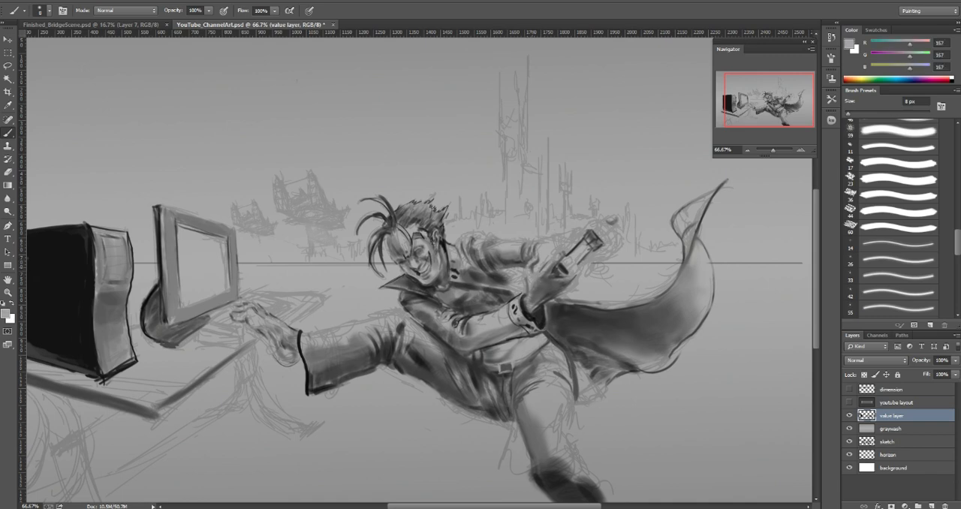
pyautogui.keyDown('alt'); pyautogui.click(526, 262); pyautogui.keyUp('alt')
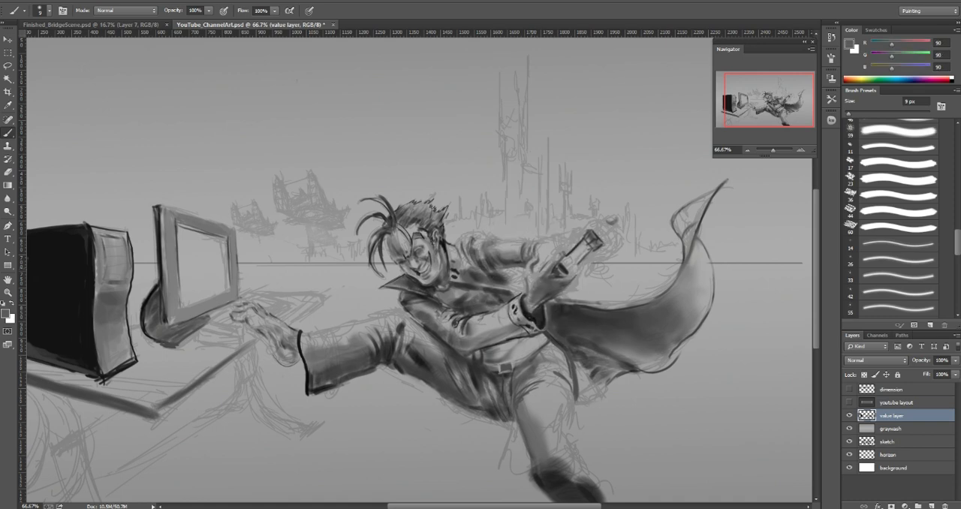
pyautogui.press(']')
pyautogui.keyDown('alt'); pyautogui.click(528, 269); pyautogui.keyUp('alt')
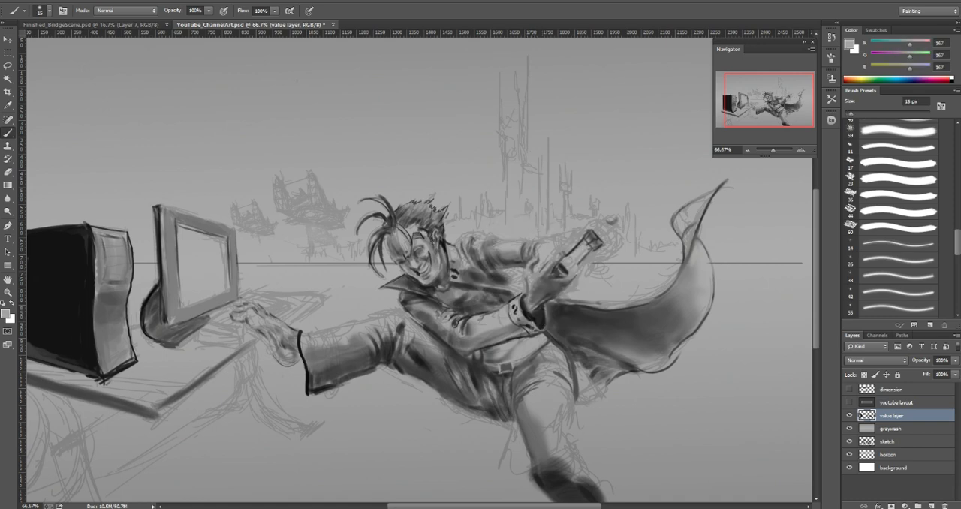
# Step: Darken the gap between the rear sleeve and the fist with a sampled near-black (33), enlarging the brush from 15 px
pyautogui.keyDown('alt'); pyautogui.click(542, 259); pyautogui.keyUp('alt')
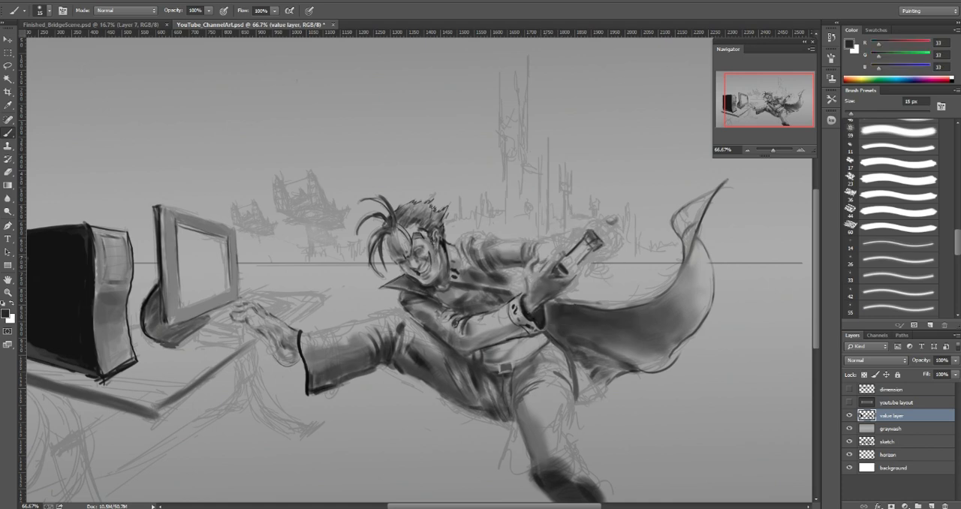
pyautogui.press(']')
pyautogui.moveTo(540, 266); pyautogui.dragTo(550, 256)
# Step: Add a dark knob to the far end of the held handle with a reduced brush
pyautogui.press('[')
pyautogui.press('[')
pyautogui.press('[')
pyautogui.press('[')
pyautogui.moveTo(596, 234); pyautogui.dragTo(604, 229)
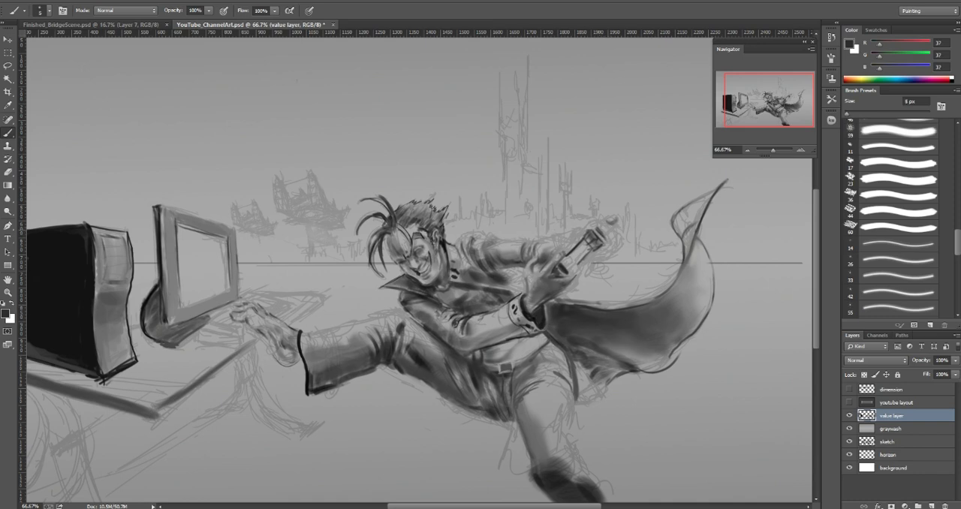
# Step: Outline the fingers of the rear fist and the edges of the held handle in near-black (37) with a 5 px brush
pyautogui.moveTo(599, 231); pyautogui.dragTo(607, 243)
pyautogui.moveTo(594, 250); pyautogui.dragTo(610, 248)
pyautogui.moveTo(598, 255); pyautogui.dragTo(608, 254)
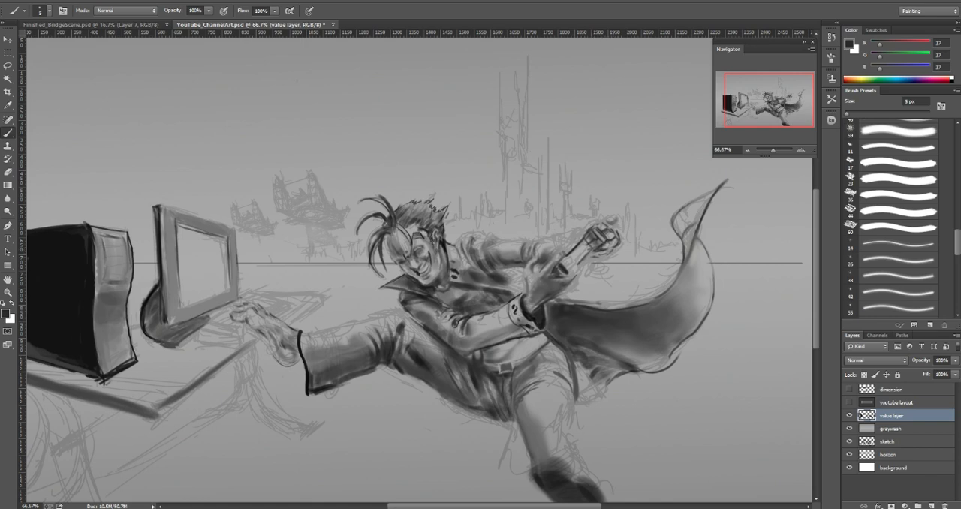
pyautogui.moveTo(593, 256); pyautogui.dragTo(608, 254)
pyautogui.moveTo(578, 262); pyautogui.dragTo(597, 258)
pyautogui.moveTo(577, 260); pyautogui.dragTo(586, 251)
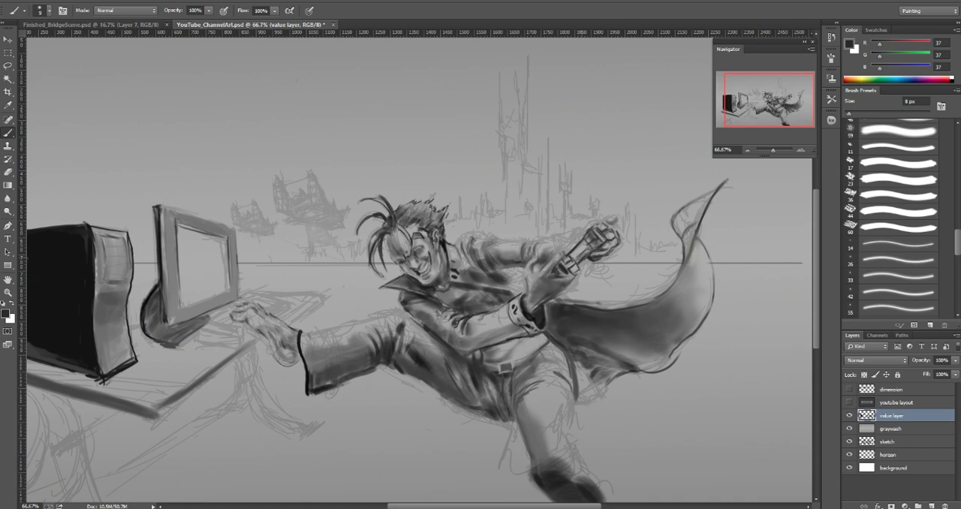
# Step: Add near-black (37) accents along the handle and at the gripping hands, varying the brush size and finishing at 6 px
pyautogui.press(']')
pyautogui.press(']')
pyautogui.press(']')
pyautogui.press(']')
pyautogui.press(']')
pyautogui.press('[')
pyautogui.press('[')
pyautogui.press(']')
pyautogui.press(']')
pyautogui.press(']')
pyautogui.press(']')
pyautogui.moveTo(582, 245); pyautogui.dragTo(587, 241)
pyautogui.press('[')
pyautogui.press('[')
pyautogui.moveTo(571, 241); pyautogui.dragTo(576, 232)
pyautogui.moveTo(535, 264); pyautogui.dragTo(542, 267)
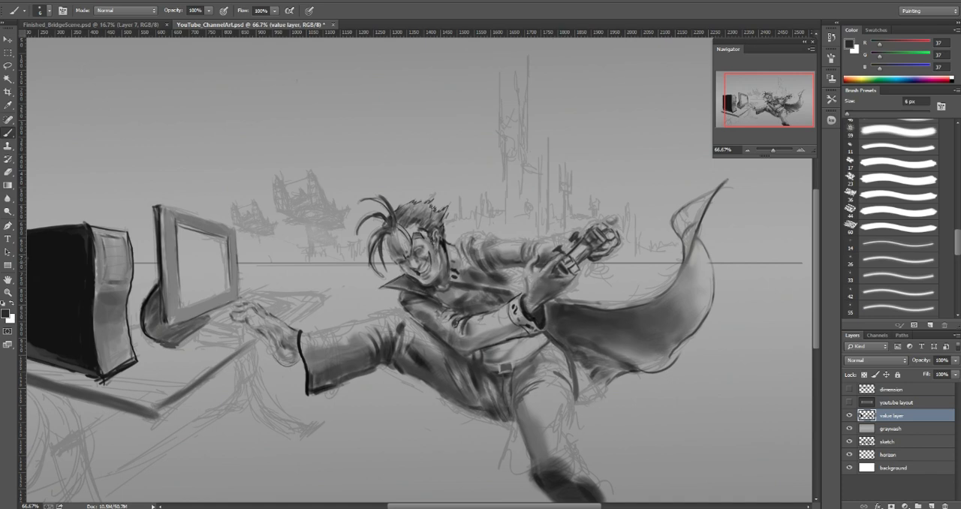
# Step: Darken the shadow under the front forearm with dark grays (37 and a sampled 55), reducing the brush to 6 px
pyautogui.press(']')
pyautogui.press(']')
pyautogui.press(']')
pyautogui.press(']')
pyautogui.press(']')
pyautogui.press(']')
pyautogui.moveTo(512, 326)
pyautogui.mouseDown()
pyautogui.moveTo(472, 334)
pyautogui.moveTo(480, 332)
pyautogui.mouseUp()
pyautogui.press(']')
pyautogui.press(']')
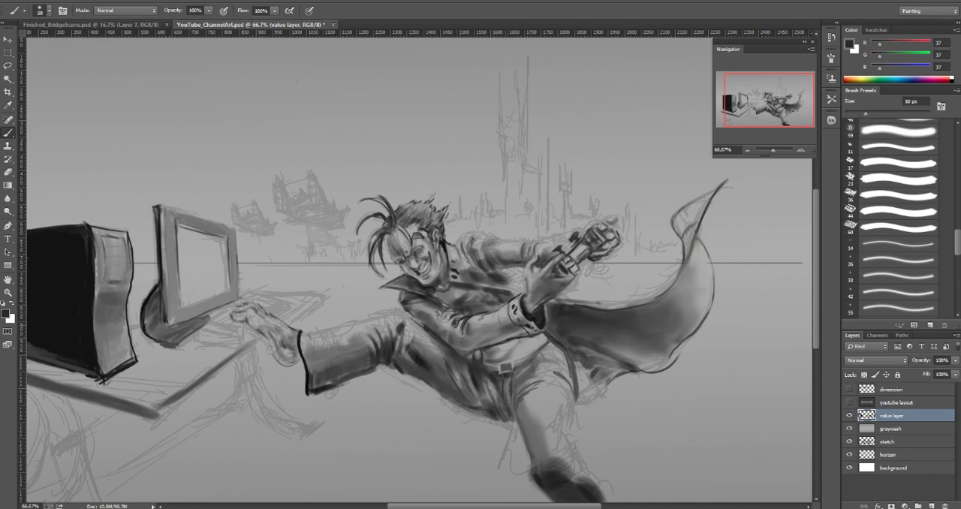
pyautogui.press('[')
pyautogui.keyDown('alt'); pyautogui.click(488, 328); pyautogui.keyUp('alt')
pyautogui.press('[')
pyautogui.press('[')
pyautogui.press('[')
pyautogui.press('[')
pyautogui.press('[')
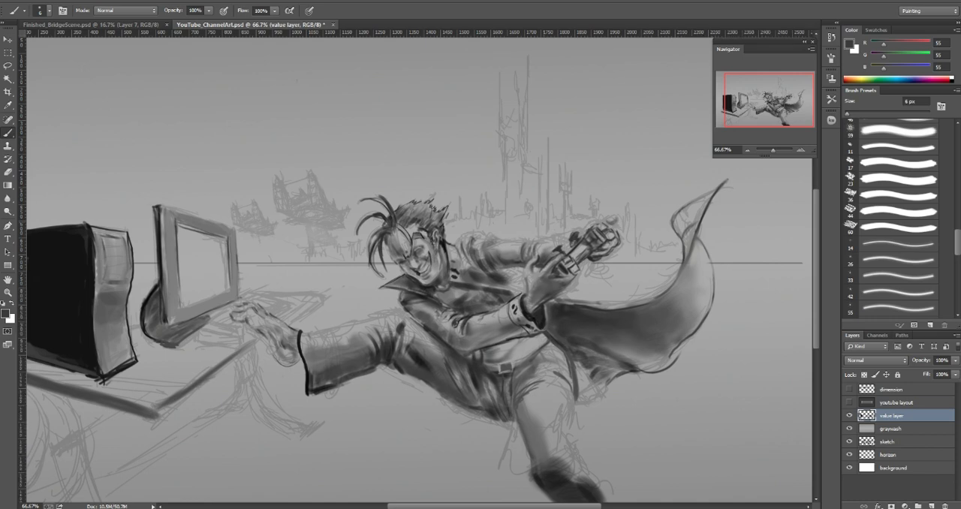
# Step: Darken the cape's upper edge behind the front hand with a sampled near-black (32) and a 15 px brush
pyautogui.keyDown('alt'); pyautogui.click(561, 309); pyautogui.keyUp('alt')
pyautogui.press(']')
pyautogui.press(']')
pyautogui.press(']')
pyautogui.press(']')
pyautogui.press(']')
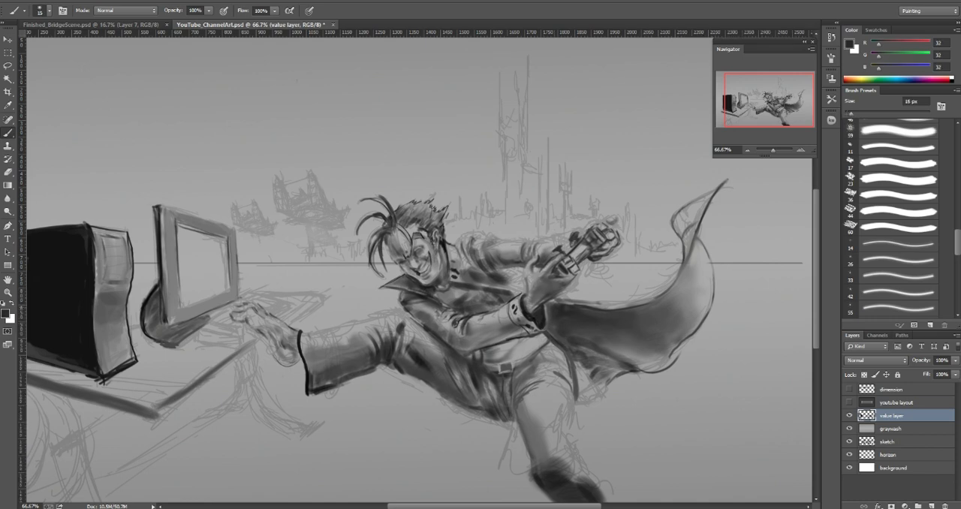
pyautogui.moveTo(550, 304); pyautogui.dragTo(651, 308)
# Step: Lighten the inner curve of the cape with a sampled mid gray (126), reducing the brush to 9 px
pyautogui.keyDown('alt'); pyautogui.click(657, 304); pyautogui.keyUp('alt')
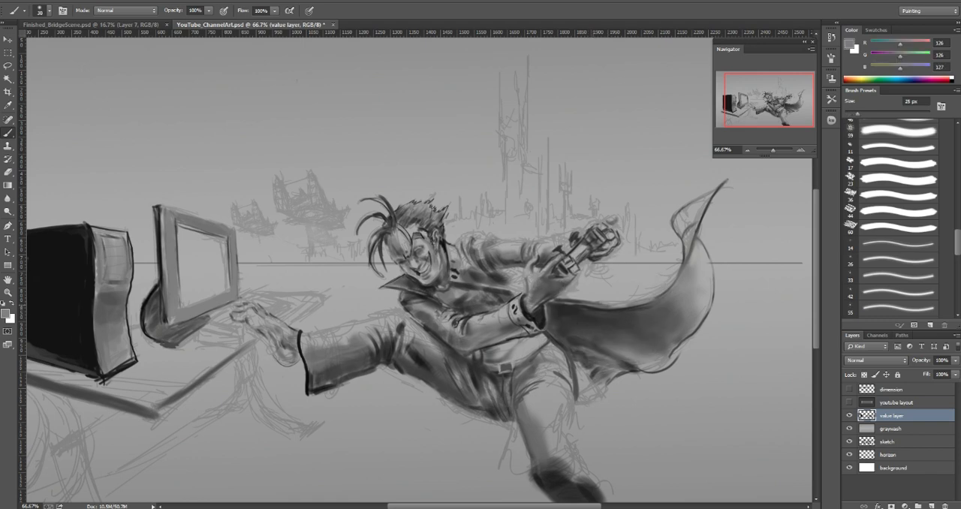
pyautogui.press(']')
pyautogui.press('[')
pyautogui.press('[')
pyautogui.moveTo(678, 269); pyautogui.dragTo(668, 284)
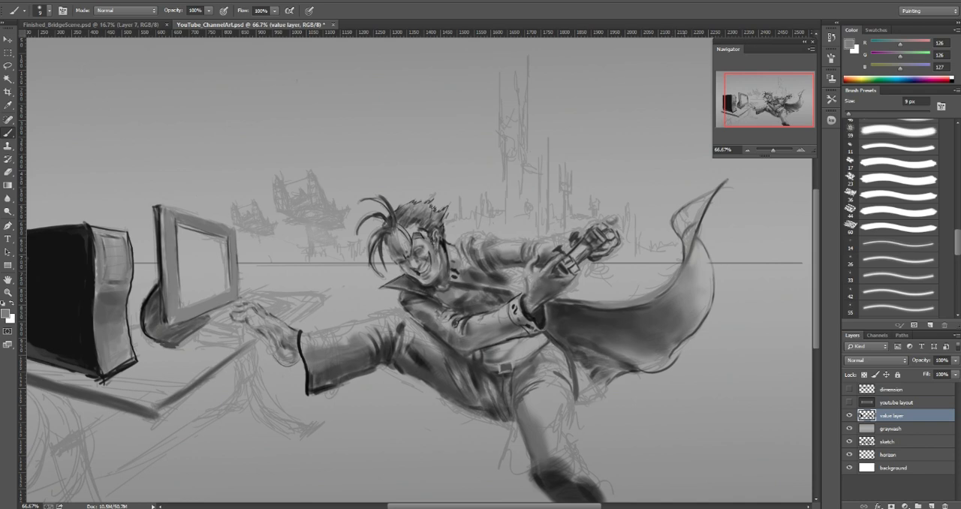
# Step: Define the cape's inner edge from the upper curl down toward the hand with a sampled gray (95) and a 7 px brush
pyautogui.keyDown('alt'); pyautogui.click(691, 244); pyautogui.keyUp('alt')
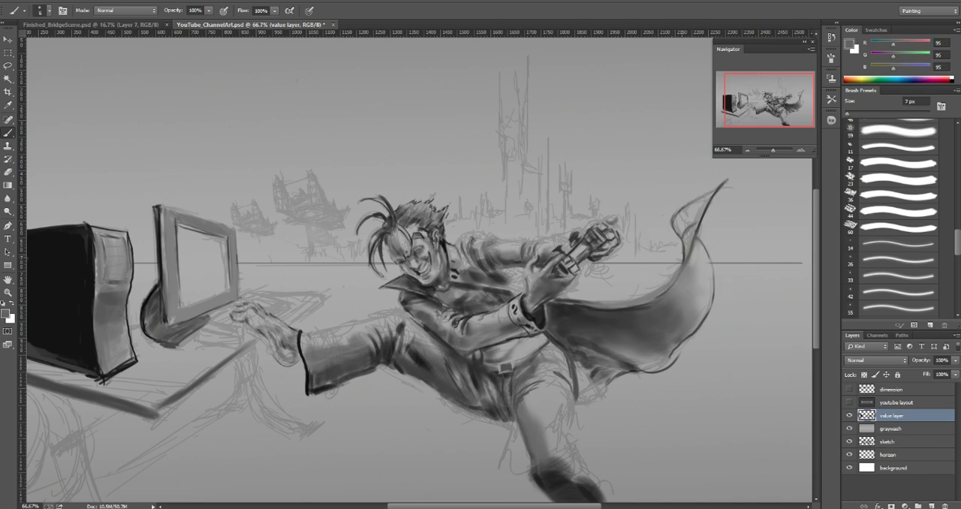
pyautogui.press('[')
pyautogui.press('[')
pyautogui.press('[')
pyautogui.moveTo(679, 258); pyautogui.dragTo(641, 297)
pyautogui.keyDown('alt'); pyautogui.click(684, 256); pyautogui.keyUp('alt')
pyautogui.press('[')
pyautogui.press('[')
pyautogui.press('[')
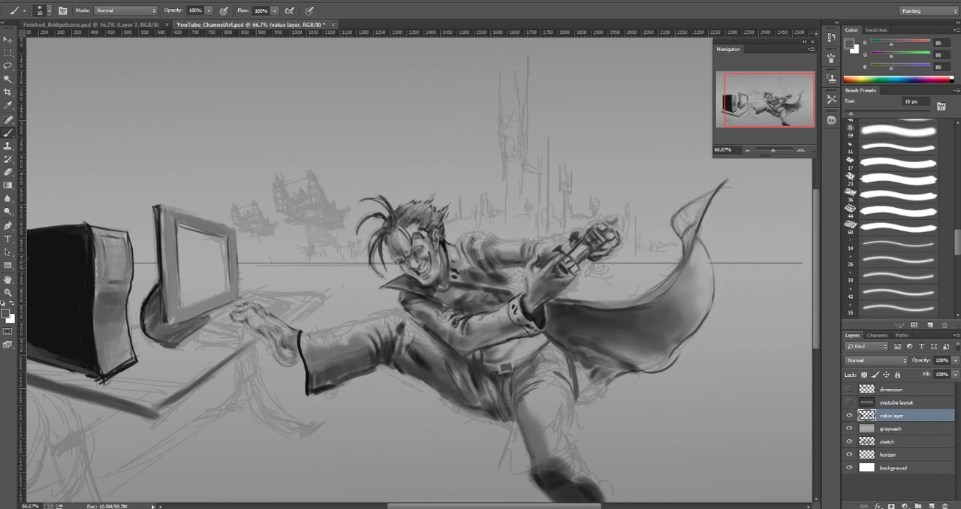
pyautogui.keyDown('alt'); pyautogui.click(640, 306); pyautogui.keyUp('alt')
# Step: Shade the raised thigh and the top edge of the trouser cuff with a sampled gray (92) and a 10 px brush
pyautogui.press(']')
pyautogui.press(']')
pyautogui.press(']')
pyautogui.press(']')
pyautogui.keyDown('alt'); pyautogui.click(440, 352); pyautogui.keyUp('alt')
pyautogui.press('[')
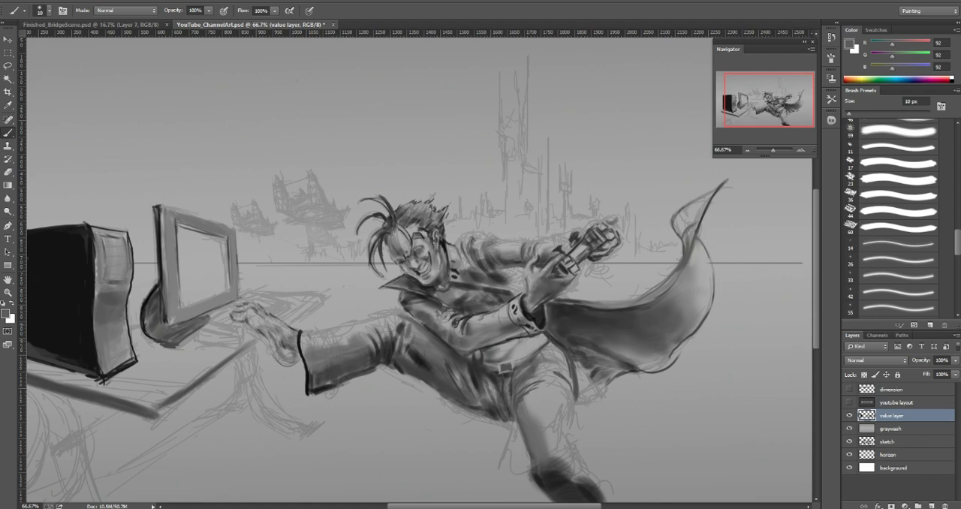
pyautogui.moveTo(302, 330); pyautogui.dragTo(337, 326)
# Step: Blend the top of the raised trouser leg and cuff with sampled grays (162 and 109), enlarging the brush from 15 to 45 px
pyautogui.keyDown('alt'); pyautogui.click(318, 323); pyautogui.keyUp('alt')
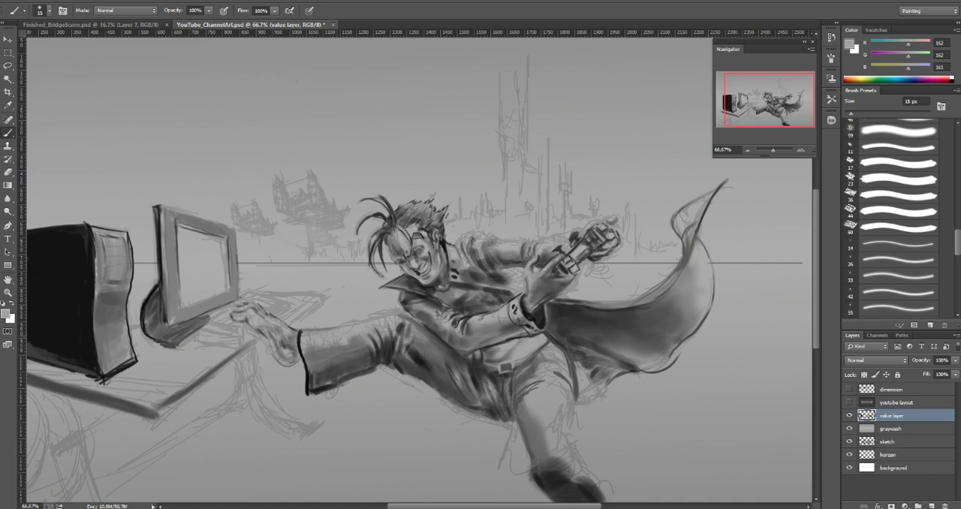
pyautogui.keyDown('alt'); pyautogui.click(354, 309); pyautogui.keyUp('alt')
pyautogui.press(']')
pyautogui.press(']')
pyautogui.press(']')
pyautogui.press(']')
pyautogui.press(']')
pyautogui.press(']')
pyautogui.keyDown('alt'); pyautogui.click(350, 342); pyautogui.keyUp('alt')
pyautogui.moveTo(302, 337); pyautogui.dragTo(305, 350)
# Step: Soften the dark outline at the top of the trouser cuff, sampling a light gray (155) with an 8 px brush
pyautogui.press('[')
pyautogui.press('[')
pyautogui.press('[')
pyautogui.press('[')
pyautogui.press('[')
pyautogui.press('[')
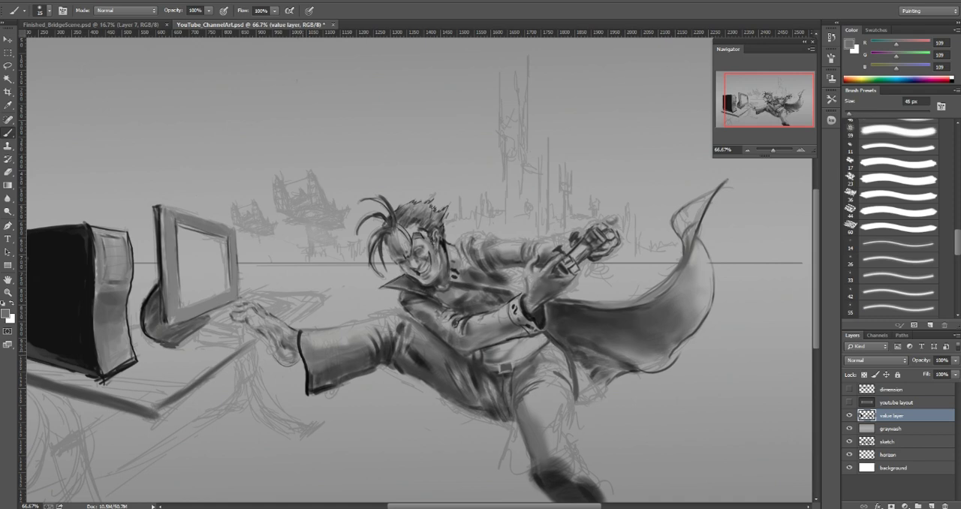
pyautogui.press('[')
pyautogui.press('[')
pyautogui.keyDown('alt'); pyautogui.click(316, 339); pyautogui.keyUp('alt')
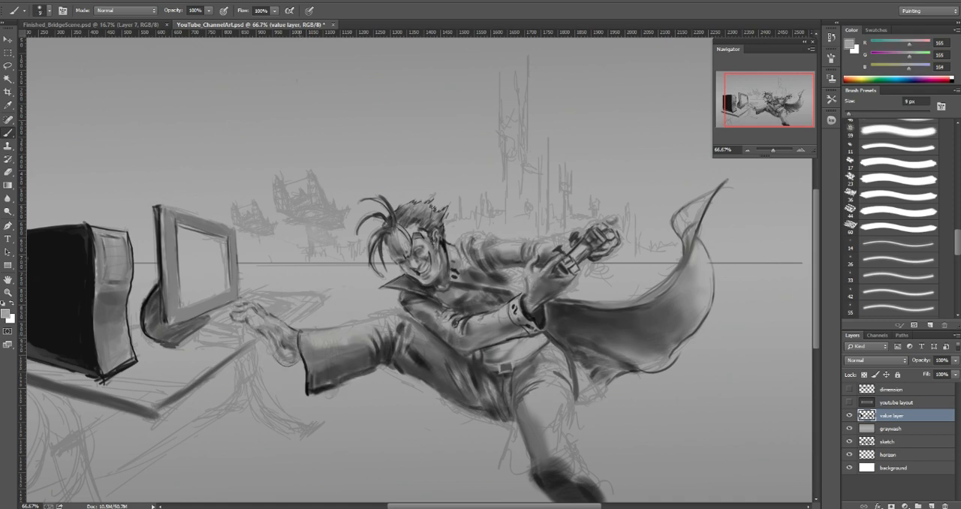
# Step: Rework the front edge of the trouser cuff with sampled grays (61 and 112), reducing the brush to 7 px
pyautogui.keyDown('alt'); pyautogui.click(306, 362); pyautogui.keyUp('alt')
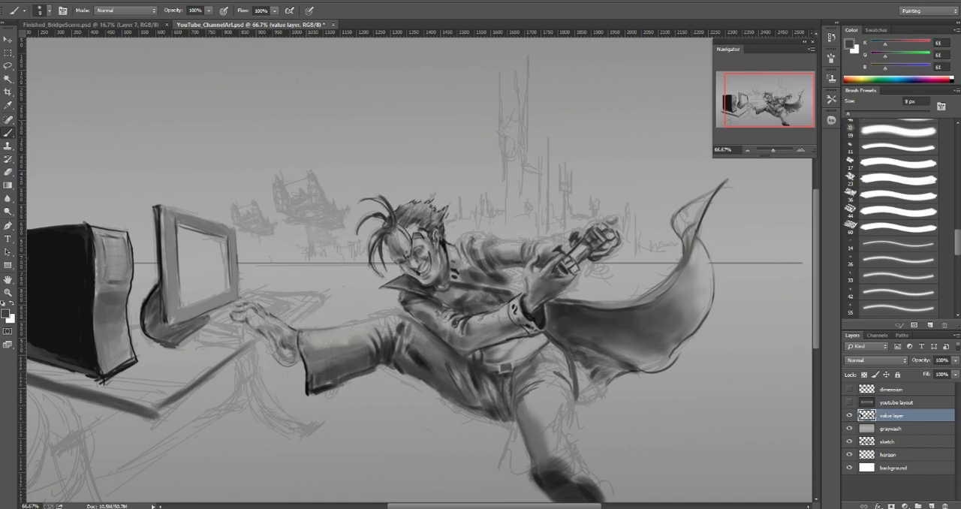
pyautogui.keyDown('alt'); pyautogui.click(305, 364); pyautogui.keyUp('alt')
pyautogui.press('[')
pyautogui.press('[')
pyautogui.moveTo(302, 360); pyautogui.dragTo(306, 390)
pyautogui.keyDown('alt'); pyautogui.click(308, 368); pyautogui.keyUp('alt')
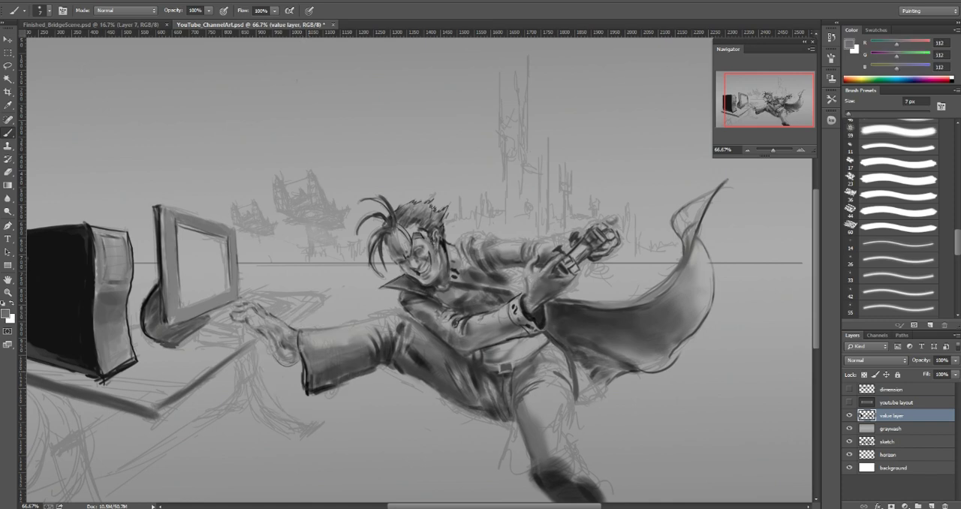
pyautogui.moveTo(302, 356); pyautogui.dragTo(309, 386)
# Step: Shade the lower corner of the trouser cuff with a sampled dark gray (68) and a 25 px brush
pyautogui.press(']')
pyautogui.press(']')
pyautogui.press(']')
pyautogui.press(']')
pyautogui.press(']')
pyautogui.press(']')
pyautogui.keyDown('alt'); pyautogui.click(321, 375); pyautogui.keyUp('alt')
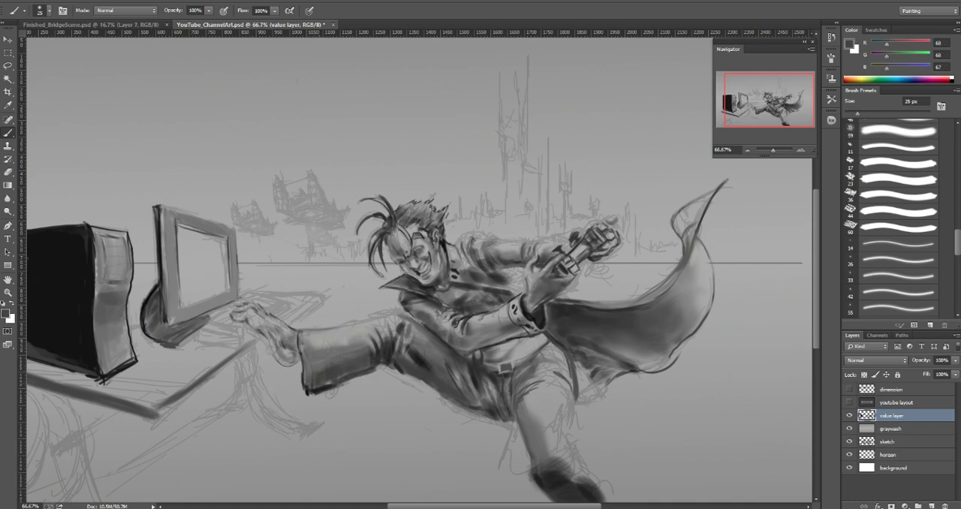
pyautogui.press('[')
# Step: Refine the front hand and the rear fist with sampled grays (52, 104 and 120), using a brush of 6 to 8 px
pyautogui.keyDown('alt'); pyautogui.click(554, 270); pyautogui.keyUp('alt')
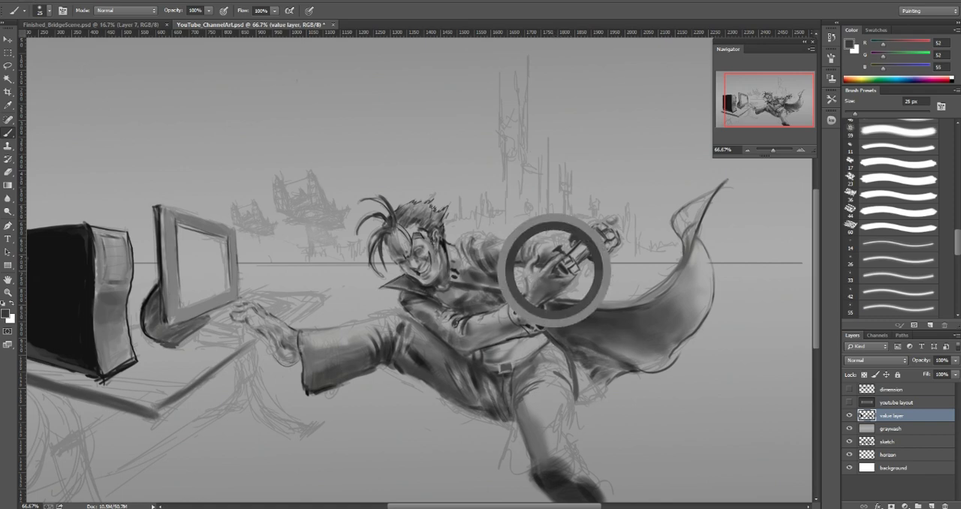
pyautogui.press('[')
pyautogui.press('[')
pyautogui.press('[')
pyautogui.press('[')
pyautogui.press('[')
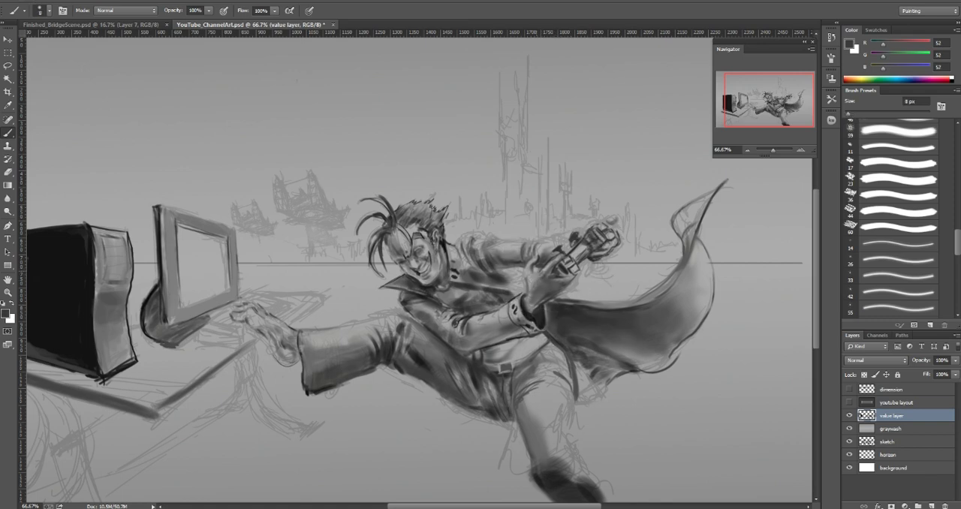
pyautogui.keyDown('alt'); pyautogui.click(546, 266); pyautogui.keyUp('alt')
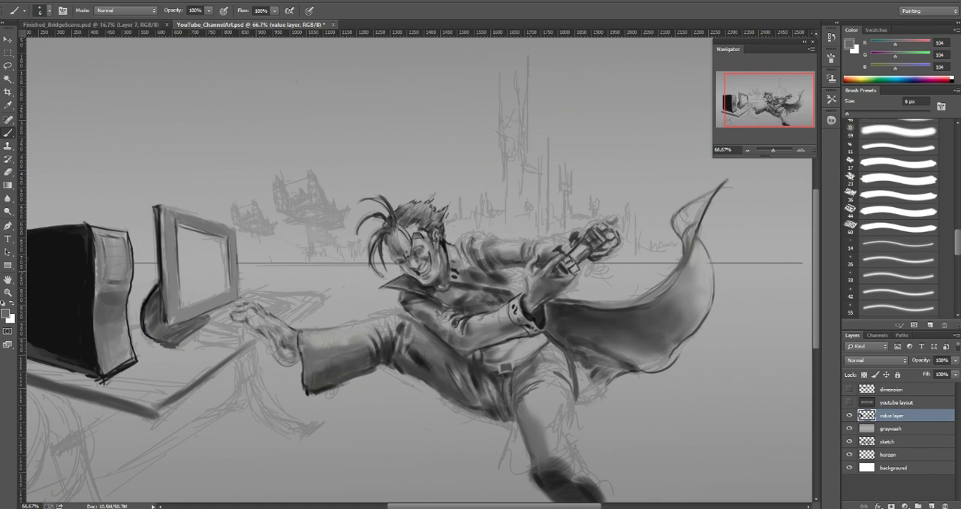
pyautogui.keyDown('alt'); pyautogui.click(533, 268); pyautogui.keyUp('alt')
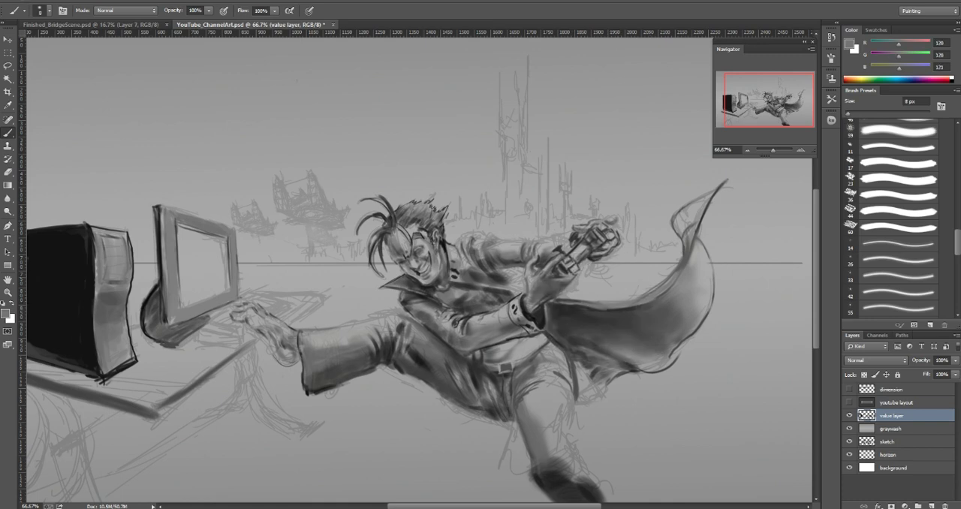
# Step: Deepen the folds on the rear shoulder with a sampled dark gray (72) and a 6 px brush
pyautogui.press(']')
pyautogui.press(']')
pyautogui.press(']')
pyautogui.keyDown('alt'); pyautogui.click(599, 250); pyautogui.keyUp('alt')
pyautogui.press('[')
pyautogui.press('[')
pyautogui.press('[')
pyautogui.press('[')
pyautogui.press('[')
pyautogui.press('[')
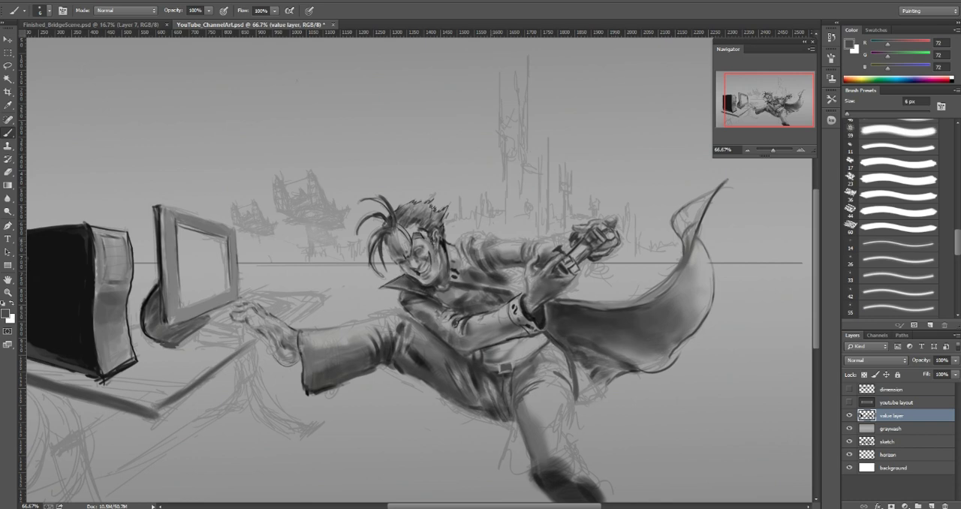
pyautogui.moveTo(483, 238)
pyautogui.mouseDown()
pyautogui.moveTo(492, 245)
pyautogui.moveTo(474, 245)
pyautogui.mouseUp()
# Step: Smooth the shading of the outstretched foot with sampled grays (116, 147 and 97), enlarging the brush to 30 px
pyautogui.keyDown('alt'); pyautogui.click(280, 355); pyautogui.keyUp('alt')
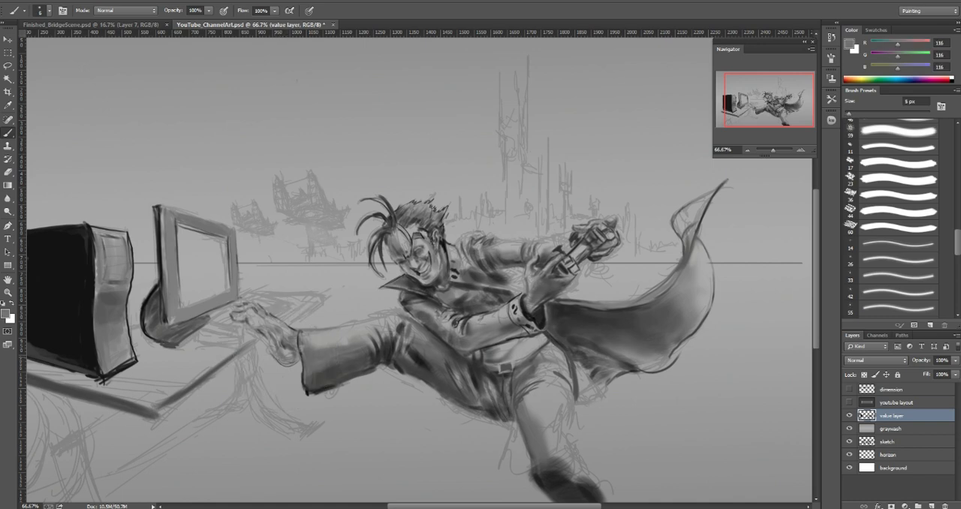
pyautogui.press(']')
pyautogui.press(']')
pyautogui.press(']')
pyautogui.press(']')
pyautogui.keyDown('alt'); pyautogui.click(284, 354); pyautogui.keyUp('alt')
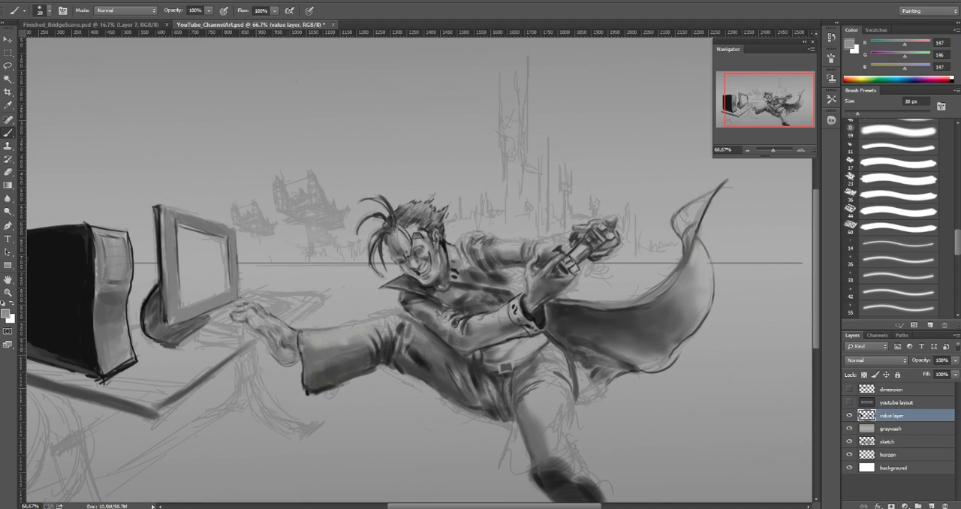
pyautogui.keyDown('alt'); pyautogui.click(291, 347); pyautogui.keyUp('alt')
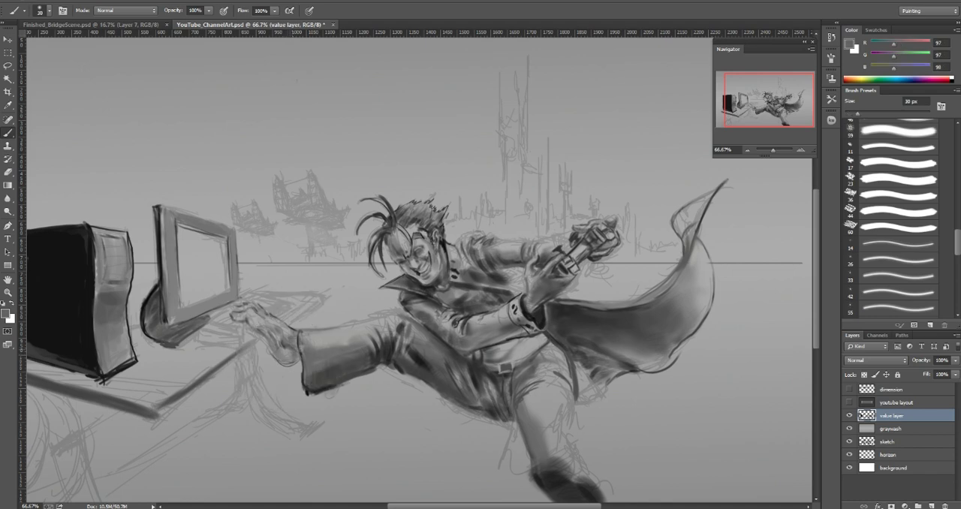
pyautogui.keyDown('alt'); pyautogui.click(289, 349); pyautogui.keyUp('alt')
pyautogui.keyDown('alt'); pyautogui.click(286, 345); pyautogui.keyUp('alt')
pyautogui.press(']')
pyautogui.press(']')
pyautogui.press(']')
# Step: Check the composition against the youtube layout overlay, undoing a trial stroke beside the foot
pyautogui.click(849, 403)
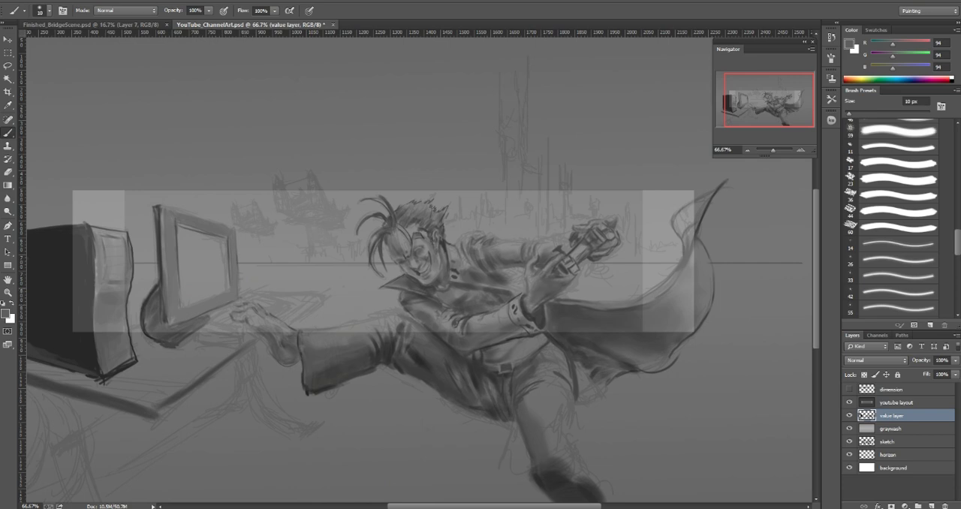
pyautogui.moveTo(246, 289)
pyautogui.mouseDown()
pyautogui.moveTo(326, 292)
pyautogui.moveTo(290, 326)
pyautogui.mouseUp()
pyautogui.hotkey('ctrl', 'z')
pyautogui.click(849, 403)
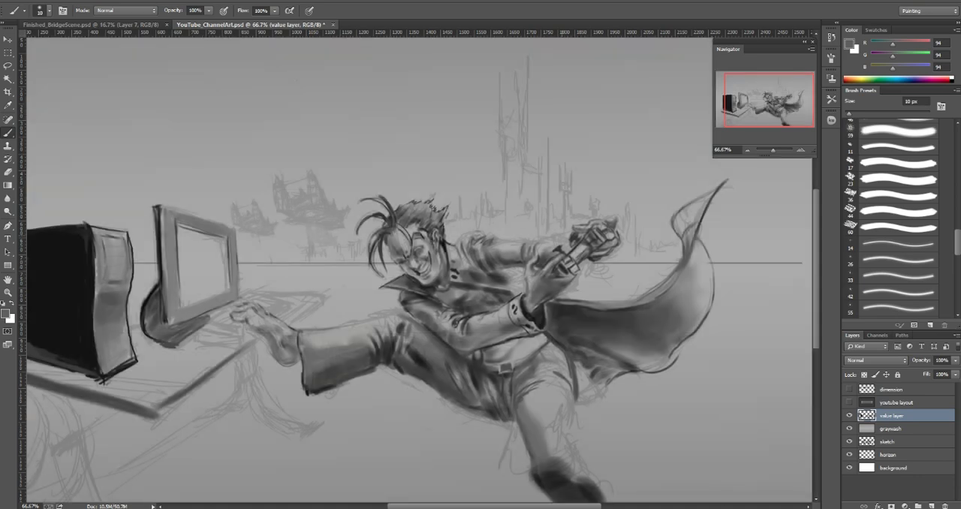
# Step: Darken the end of the rear sleeve beside the fist with a sampled dark gray (71) and a 6 px brush
pyautogui.keyDown('alt'); pyautogui.click(570, 225); pyautogui.keyUp('alt')
pyautogui.press('[')
pyautogui.moveTo(570, 234); pyautogui.dragTo(537, 241)
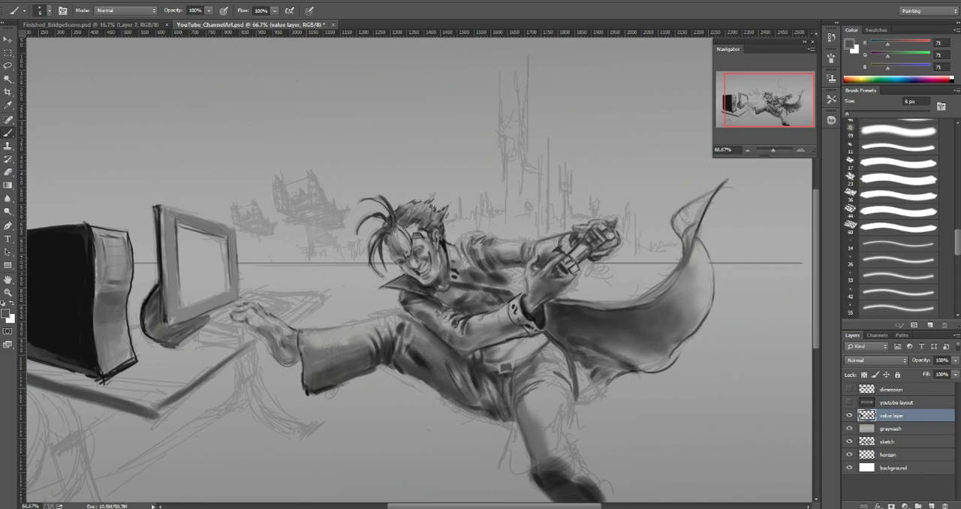
# Step: Sharpen the desk's edge from the near corner up to the outstretched foot with a sampled gray (85) and a 15 px brush
pyautogui.keyDown('alt'); pyautogui.click(165, 408); pyautogui.keyUp('alt')
pyautogui.press(']')
pyautogui.press(']')
pyautogui.press(']')
pyautogui.press(']')
pyautogui.press(']')
pyautogui.press(']')
pyautogui.press(']')
pyautogui.moveTo(161, 410); pyautogui.dragTo(208, 381)
pyautogui.press(']')
pyautogui.press('[')
pyautogui.press('[')
pyautogui.press('[')
pyautogui.moveTo(263, 338); pyautogui.dragTo(204, 383)
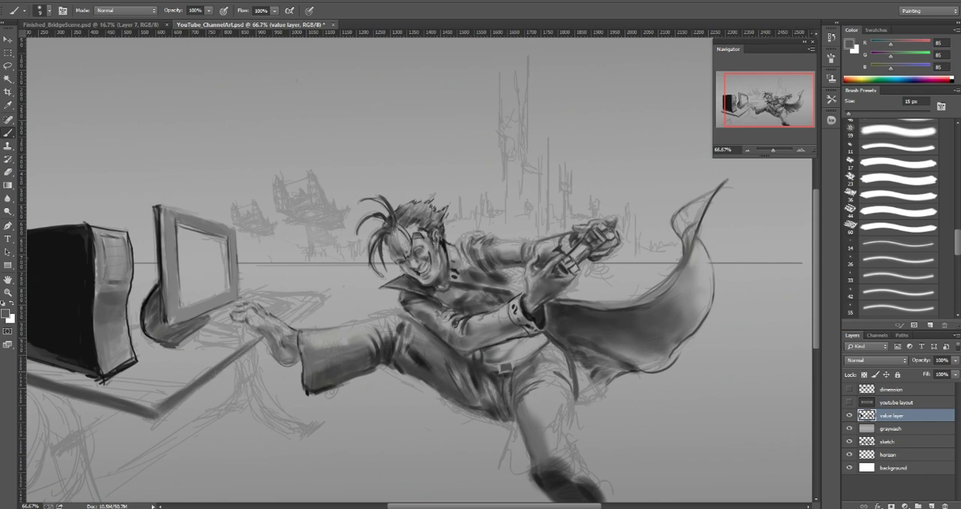
pyautogui.moveTo(256, 340); pyautogui.dragTo(246, 346)
# Step: Clean up the desktop surface along its near corner with a sampled light gray (162) and a 25 px brush
pyautogui.keyDown('alt'); pyautogui.click(192, 372); pyautogui.keyUp('alt')
pyautogui.press(']')
pyautogui.press(']')
pyautogui.press(']')
pyautogui.moveTo(150, 409); pyautogui.dragTo(192, 381)
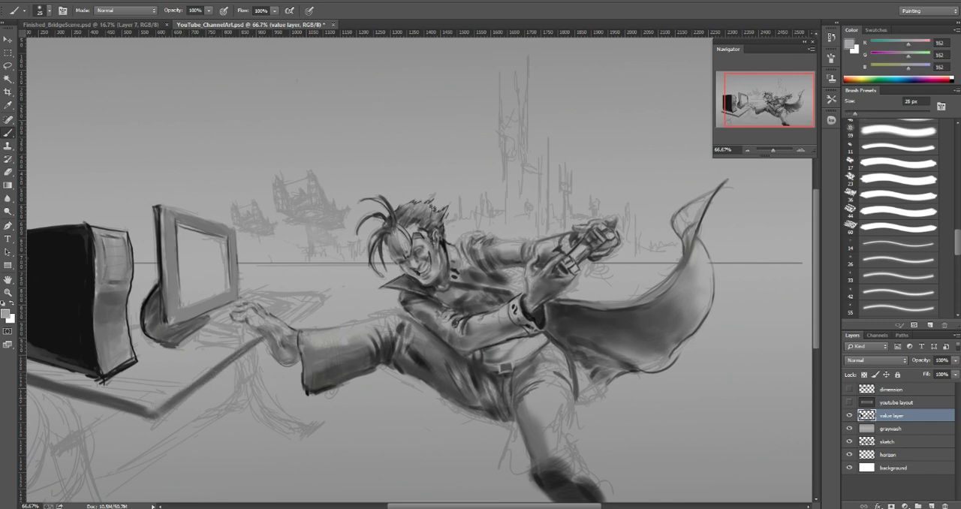
# Step: Paint the desk's far corner beyond the foot with a sampled gray (76), reducing the brush to 9 px
pyautogui.keyDown('alt'); pyautogui.click(141, 410); pyautogui.keyUp('alt')
pyautogui.press('[')
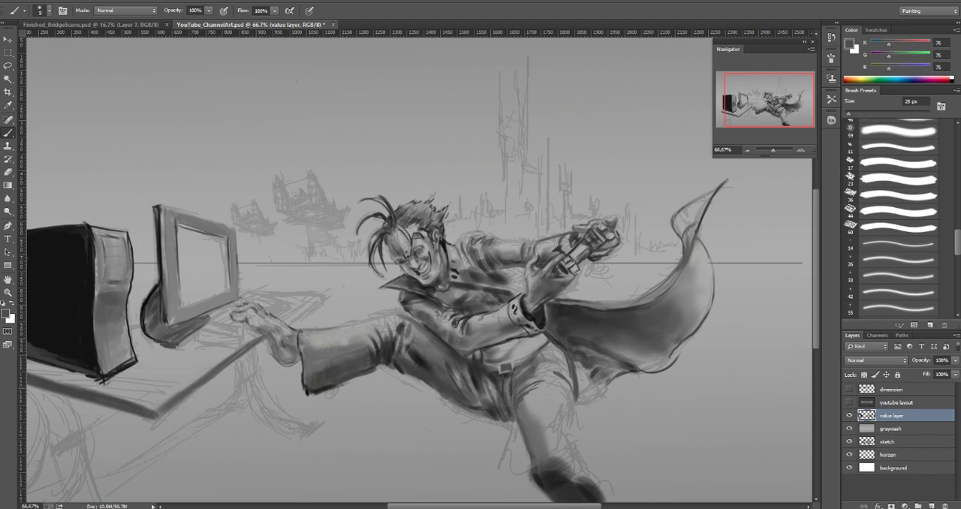
pyautogui.press('[')
pyautogui.press('[')
pyautogui.press('[')
pyautogui.press('[')
pyautogui.moveTo(286, 323)
pyautogui.mouseDown()
pyautogui.moveTo(324, 294)
pyautogui.moveTo(297, 320)
pyautogui.moveTo(315, 304)
pyautogui.mouseUp()
pyautogui.moveTo(303, 312); pyautogui.dragTo(321, 296)
# Step: Darken the side edge of the computer monitor's frame with a sampled near-black (11) and a 9 px brush
pyautogui.hscroll(-3, 418, 270)
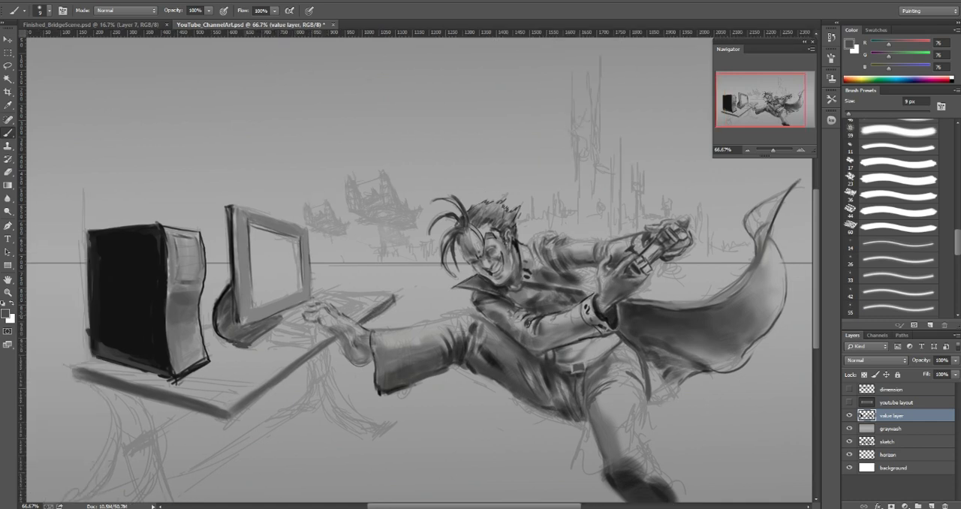
pyautogui.keyDown('alt'); pyautogui.click(232, 273); pyautogui.keyUp('alt')
pyautogui.keyDown('alt'); pyautogui.click(232, 258); pyautogui.keyUp('alt')
pyautogui.moveTo(235, 271); pyautogui.dragTo(234, 300)
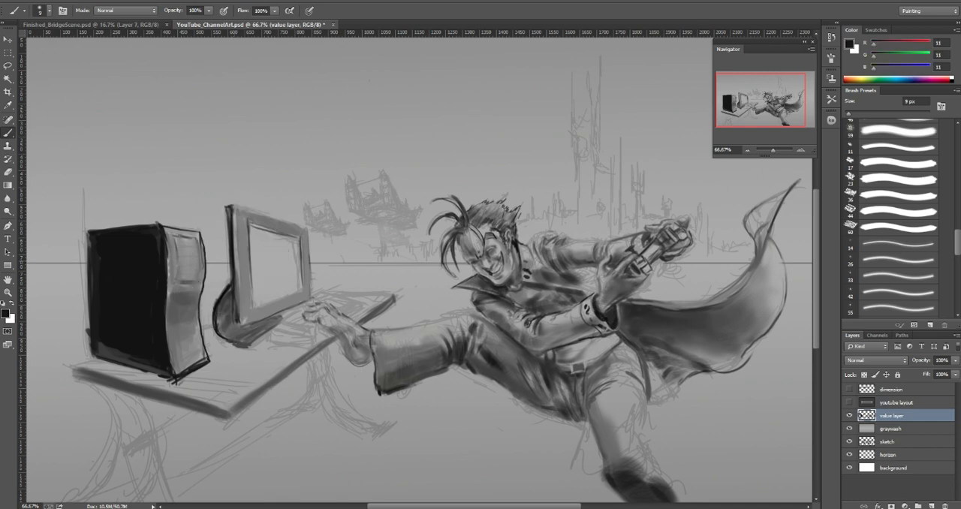
pyautogui.moveTo(235, 260)
pyautogui.mouseDown()
pyautogui.moveTo(236, 318)
pyautogui.moveTo(236, 306)
pyautogui.mouseUp()
# Step: Paint over the dark foot at the end of the planted leg with a sampled light gray (150) and a 30 px brush
pyautogui.click(748, 150)
pyautogui.click(748, 150)
pyautogui.keyDown('alt'); pyautogui.click(503, 360); pyautogui.keyUp('alt')
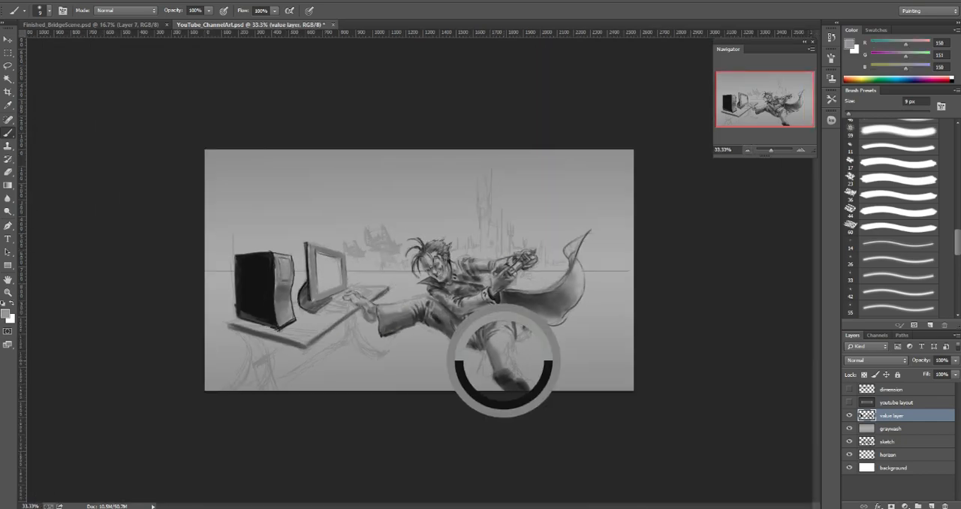
pyautogui.press(']')
pyautogui.press(']')
pyautogui.press(']')
pyautogui.press(']')
pyautogui.press(']')
pyautogui.press(']')
pyautogui.press(']')
pyautogui.press(']')
pyautogui.moveTo(502, 370); pyautogui.dragTo(523, 389)
pyautogui.keyDown('alt'); pyautogui.click(504, 369); pyautogui.keyUp('alt')
pyautogui.press(']')
pyautogui.press(']')
pyautogui.keyDown('alt'); pyautogui.click(520, 384); pyautogui.keyUp('alt')
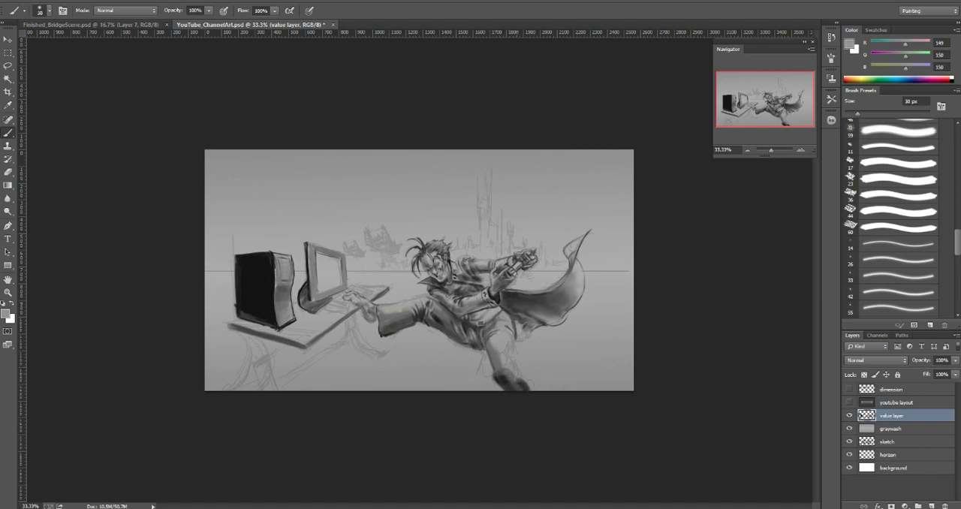
# Step: Shade the lower part of the planted leg with a sampled dark gray (78) and a 25 px brush
pyautogui.press('[')
pyautogui.press('[')
pyautogui.press('[')
pyautogui.keyDown('alt'); pyautogui.click(508, 377); pyautogui.keyUp('alt')
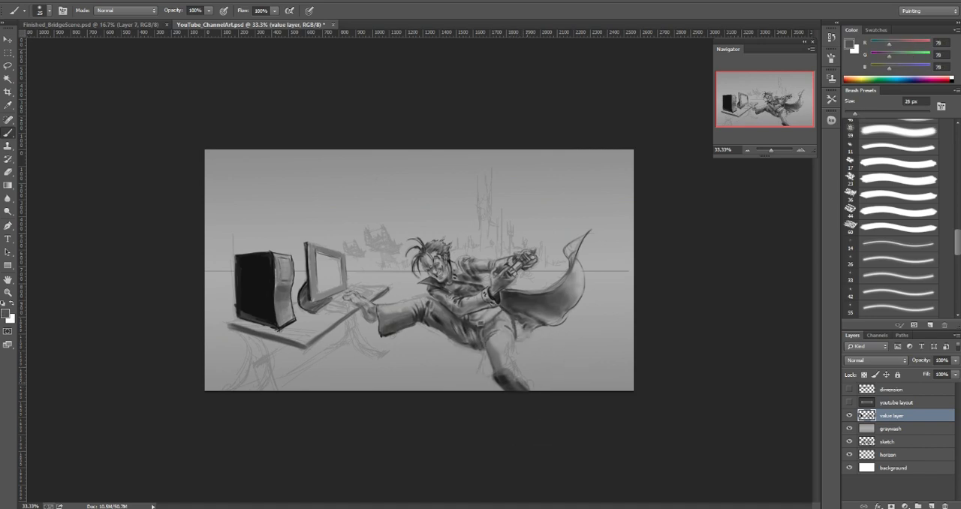
pyautogui.press('[')
pyautogui.press('[')
pyautogui.press('[')
pyautogui.press('[')
pyautogui.press('[')
pyautogui.press('[')
pyautogui.press(']')
pyautogui.press(']')
pyautogui.press(']')
pyautogui.press(']')
pyautogui.press(']')
pyautogui.press(']')
# Step: Blend the planted leg's shin with sampled grays (97 and 135), reducing the brush from 50 to 35 px
pyautogui.keyDown('alt'); pyautogui.click(500, 366); pyautogui.keyUp('alt')
pyautogui.press(']')
pyautogui.press(']')
pyautogui.press(']')
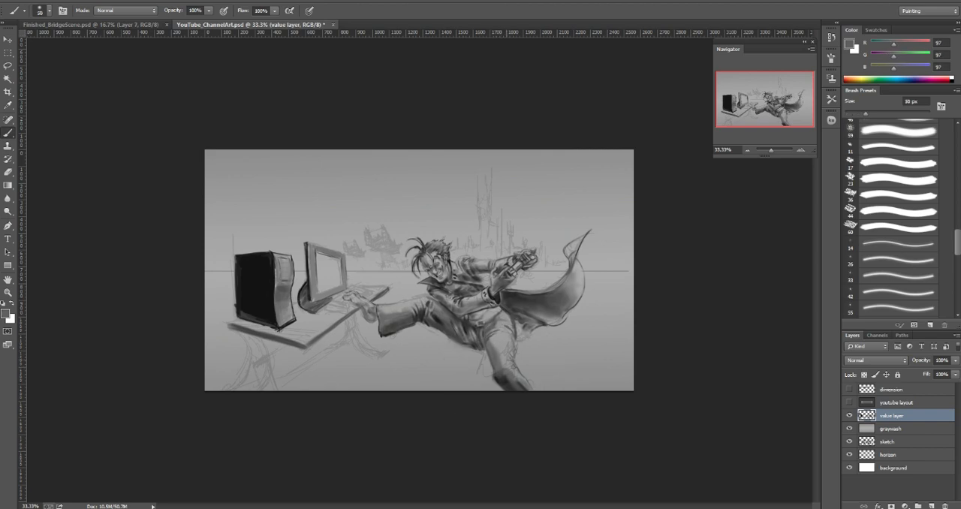
pyautogui.keyDown('alt'); pyautogui.click(498, 379); pyautogui.keyUp('alt')
pyautogui.press('[')
pyautogui.press('[')
pyautogui.press('[')
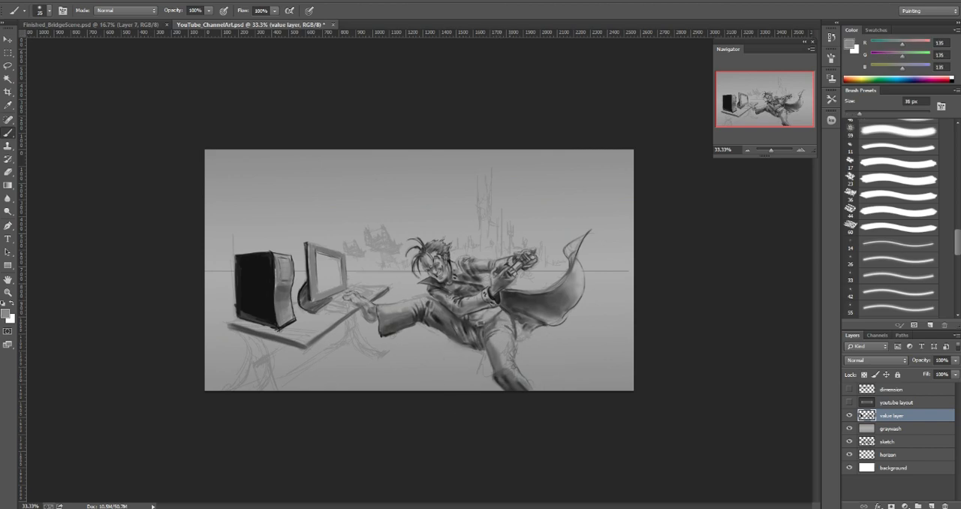
# Step: Build up the shin's contrast with a sampled dark gray at 60 px and a light gray (151) at 50 px
pyautogui.keyDown('alt'); pyautogui.click(507, 378); pyautogui.keyUp('alt')
pyautogui.keyDown('alt'); pyautogui.click(507, 376); pyautogui.keyUp('alt')
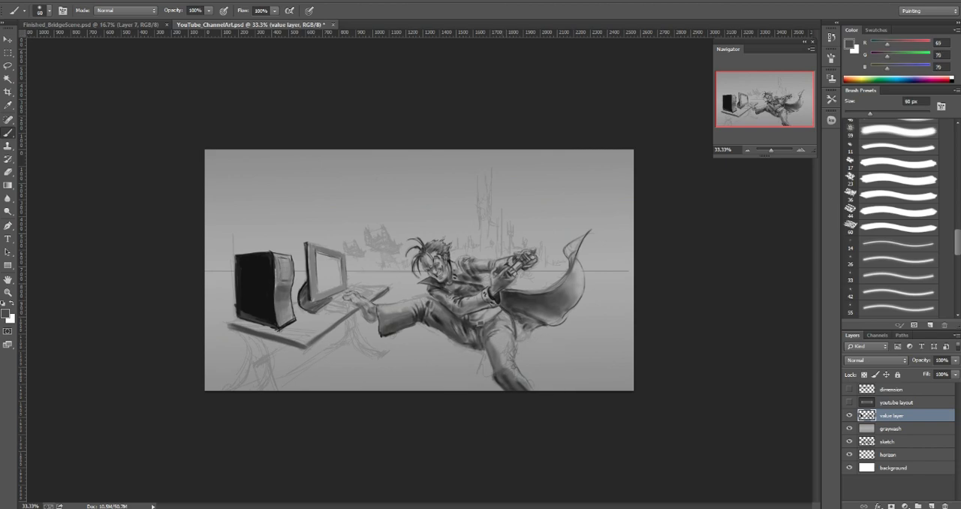
pyautogui.press('[')
pyautogui.keyDown('alt'); pyautogui.click(504, 360); pyautogui.keyUp('alt')
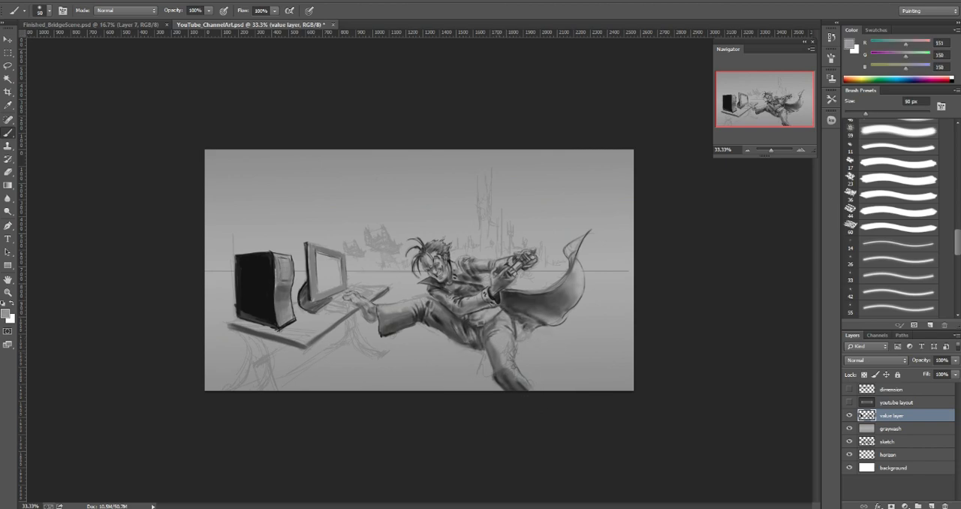
# Step: Refine the planted leg's knee and shin edges with sampled grays (73 and 124) and a 10 px brush
pyautogui.keyDown('alt'); pyautogui.click(501, 355); pyautogui.keyUp('alt')
pyautogui.press('[')
pyautogui.press('[')
pyautogui.press('[')
pyautogui.press('[')
pyautogui.press('[')
pyautogui.press('[')
pyautogui.keyDown('alt'); pyautogui.click(501, 355); pyautogui.keyUp('alt')
pyautogui.press(']')
pyautogui.press(']')
pyautogui.press(']')
pyautogui.press(']')
pyautogui.press(']')
pyautogui.keyDown('alt'); pyautogui.click(503, 373); pyautogui.keyUp('alt')
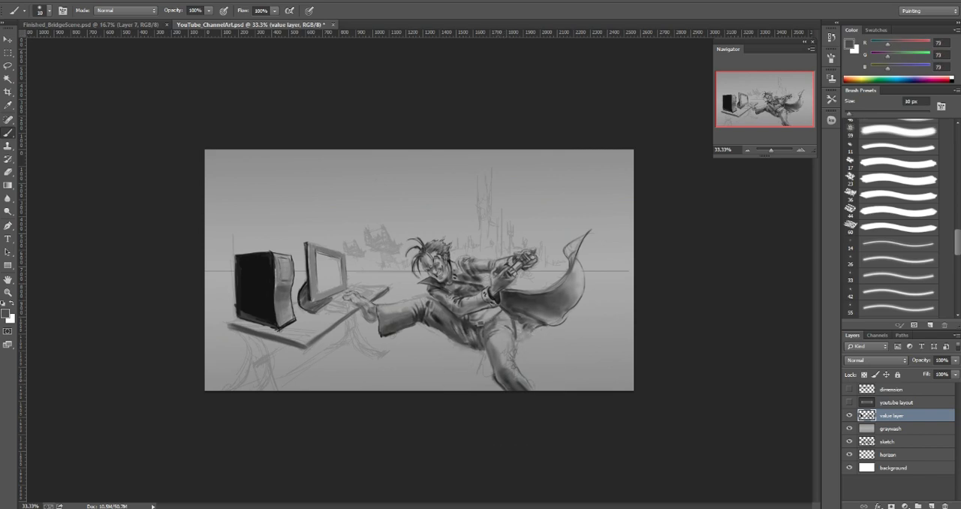
pyautogui.keyDown('alt'); pyautogui.click(496, 377); pyautogui.keyUp('alt')
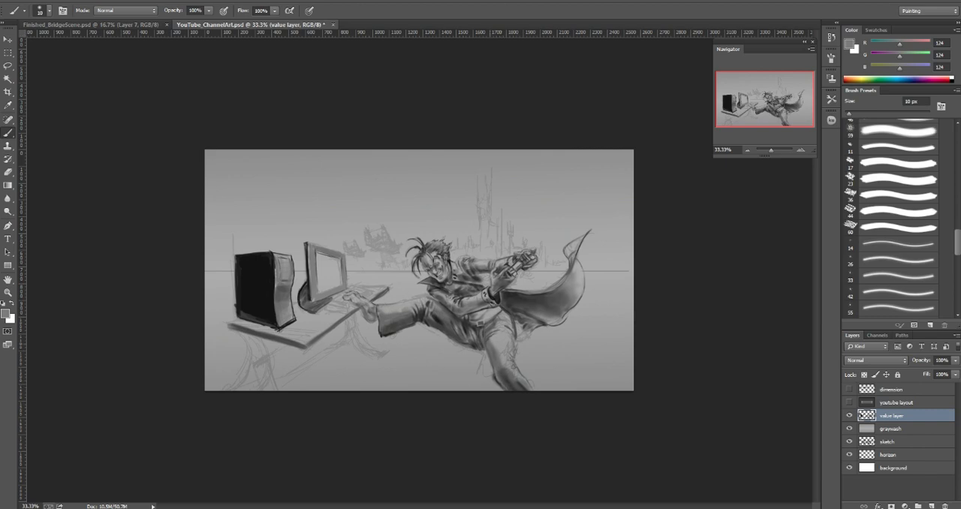
# Step: Shade the planted leg's upper thigh just below the belt with a sampled gray (81) and an 80 px brush
pyautogui.keyDown('alt'); pyautogui.click(508, 375); pyautogui.keyUp('alt')
pyautogui.press(']')
pyautogui.press(']')
pyautogui.press(']')
pyautogui.press(']')
pyautogui.press(']')
pyautogui.press(']')
pyautogui.press(']')
pyautogui.press(']')
pyautogui.press(']')
pyautogui.press(']')
pyautogui.press(']')
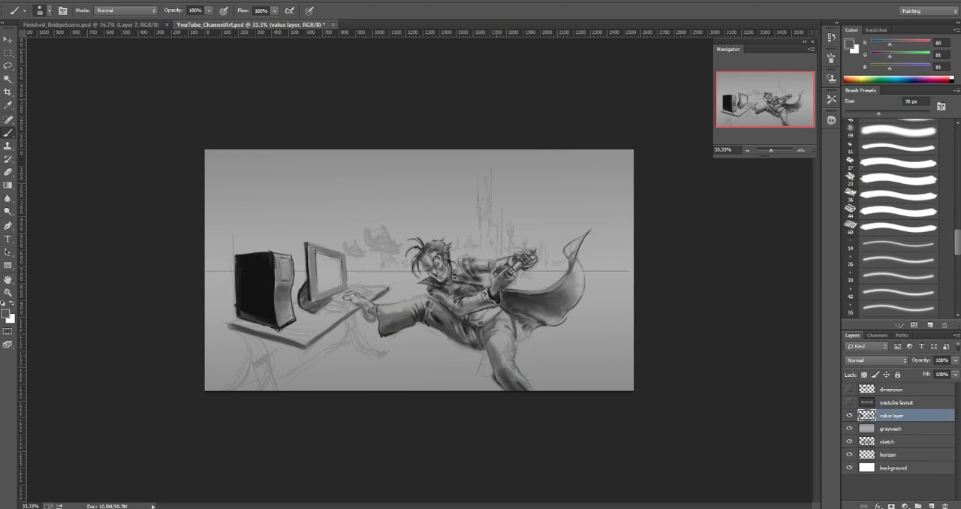
pyautogui.moveTo(494, 328)
pyautogui.mouseDown()
pyautogui.moveTo(499, 338)
pyautogui.moveTo(500, 323)
pyautogui.mouseUp()
# Step: Deepen the shadows on the planted leg's thigh with a sampled dark gray (51), varying the brush between 40 and 60 px
pyautogui.keyDown('alt'); pyautogui.click(494, 321); pyautogui.keyUp('alt')
pyautogui.press('[')
pyautogui.press('[')
pyautogui.press('[')
pyautogui.press('[')
pyautogui.press('[')
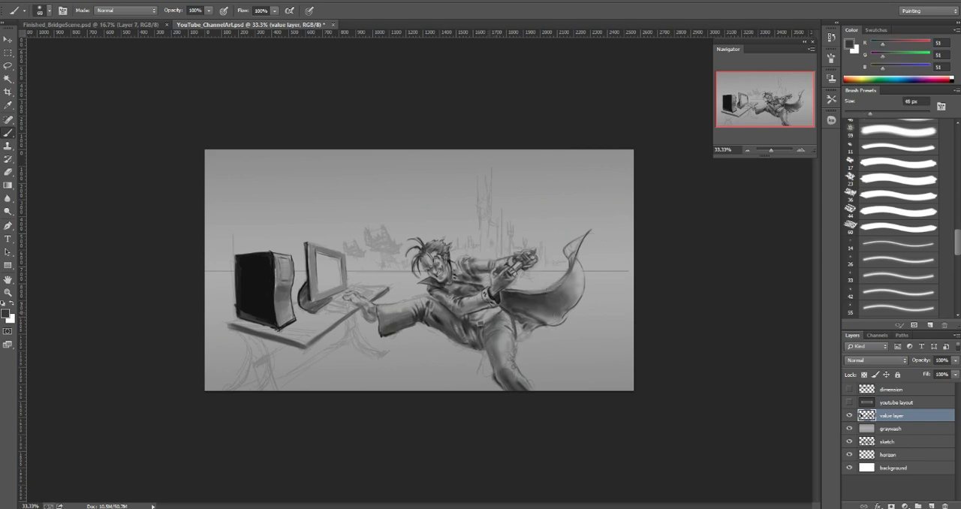
pyautogui.press(']')
pyautogui.press(']')
pyautogui.press(']')
pyautogui.press(']')
pyautogui.press(']')
pyautogui.press(']')
pyautogui.press(']')
pyautogui.press(']')
pyautogui.press('[')
pyautogui.press('[')
pyautogui.press('[')
pyautogui.press('[')
pyautogui.press('[')
pyautogui.press('[')
pyautogui.press('[')
pyautogui.press('[')
pyautogui.press('[')
pyautogui.press('[')
pyautogui.press('[')
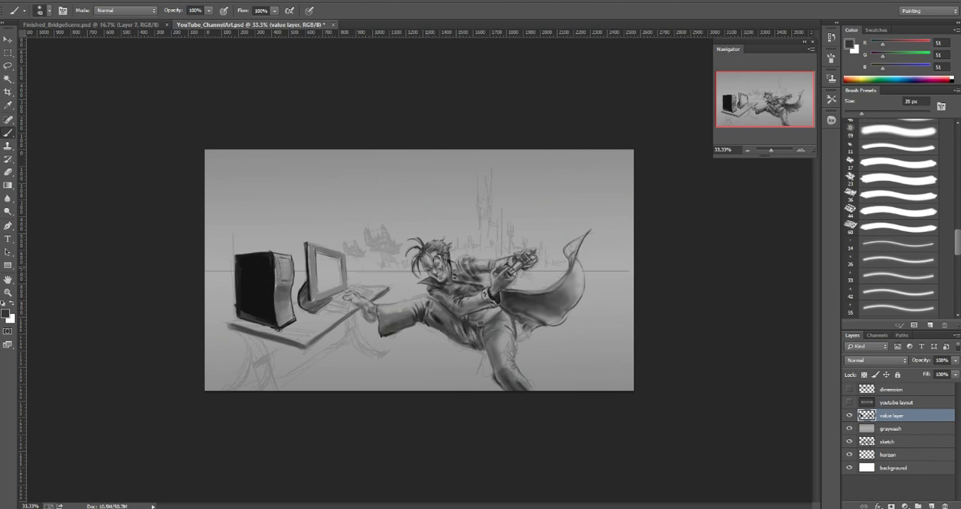
pyautogui.press(']')
pyautogui.press(']')
pyautogui.press(']')
pyautogui.press(']')
pyautogui.press(']')
pyautogui.press(']')
pyautogui.press(']')
pyautogui.press(']')
pyautogui.press('[')
pyautogui.press('[')
pyautogui.press('[')
pyautogui.press('[')
pyautogui.press(']')
pyautogui.press(']')
pyautogui.press(']')
# Step: Soften the shading on the outstretched pants leg with a sampled light gray (144) and a darker gray, using a 100 px brush
pyautogui.keyDown('alt'); pyautogui.click(398, 311); pyautogui.keyUp('alt')
pyautogui.press(']')
pyautogui.press(']')
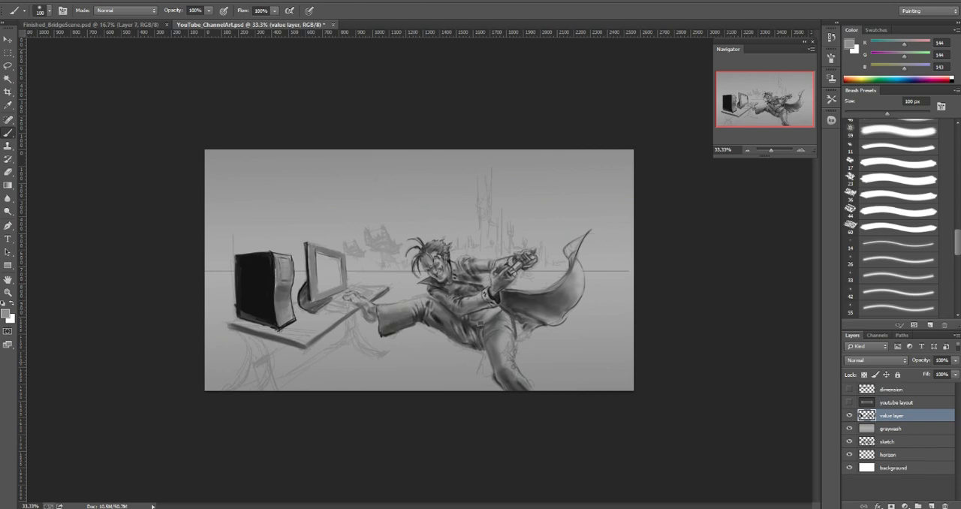
pyautogui.keyDown('alt'); pyautogui.click(409, 317); pyautogui.keyUp('alt')
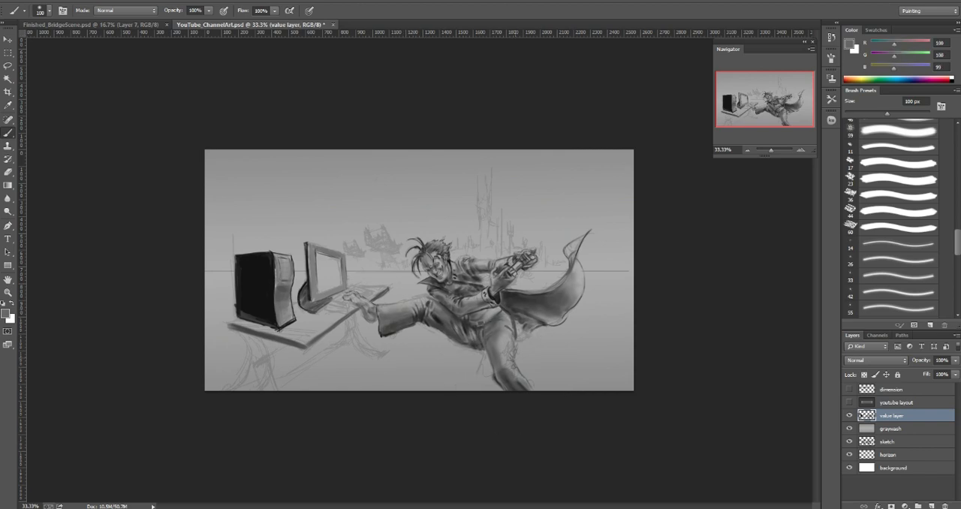
# Step: Shade the cape's lower folds beside the planted leg with a sampled dark gray (54) and a 25 px brush
pyautogui.press('[')
pyautogui.press('[')
pyautogui.press('[')
pyautogui.press('[')
pyautogui.press('[')
pyautogui.press('[')
pyautogui.press('[')
pyautogui.press('[')
pyautogui.press('[')
pyautogui.press('[')
pyautogui.keyDown('alt'); pyautogui.click(516, 317); pyautogui.keyUp('alt')
pyautogui.press(']')
pyautogui.press(']')
pyautogui.press(']')
pyautogui.press(']')
pyautogui.press(']')
pyautogui.moveTo(519, 322); pyautogui.dragTo(525, 335)
pyautogui.press('[')
pyautogui.press('[')
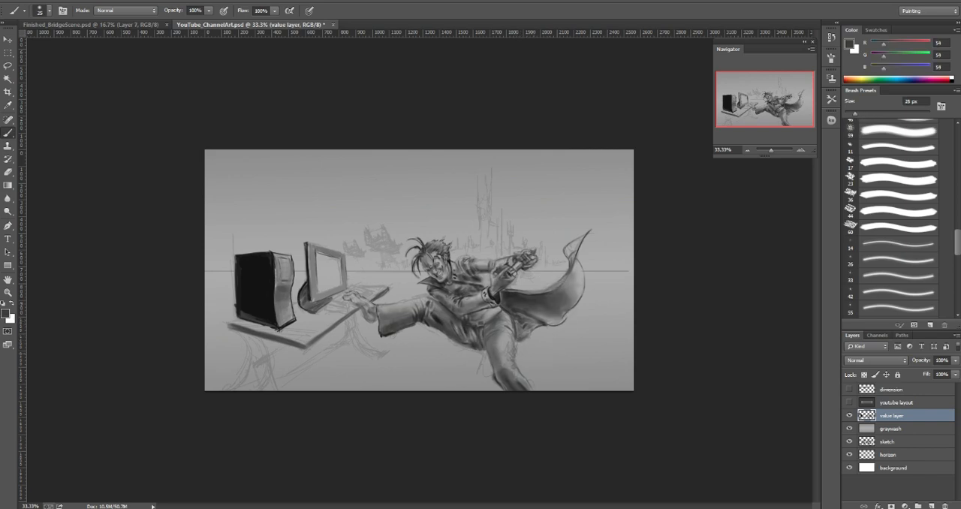
pyautogui.keyDown('alt'); pyautogui.click(513, 337); pyautogui.keyUp('alt')
pyautogui.press(']')
pyautogui.press(']')
# Step: Darken the ground along the canvas's lower edge with dark gray (53) sampled from the cape and a soft brush up to 800 px
pyautogui.keyDown('alt'); pyautogui.click(535, 300); pyautogui.keyUp('alt')
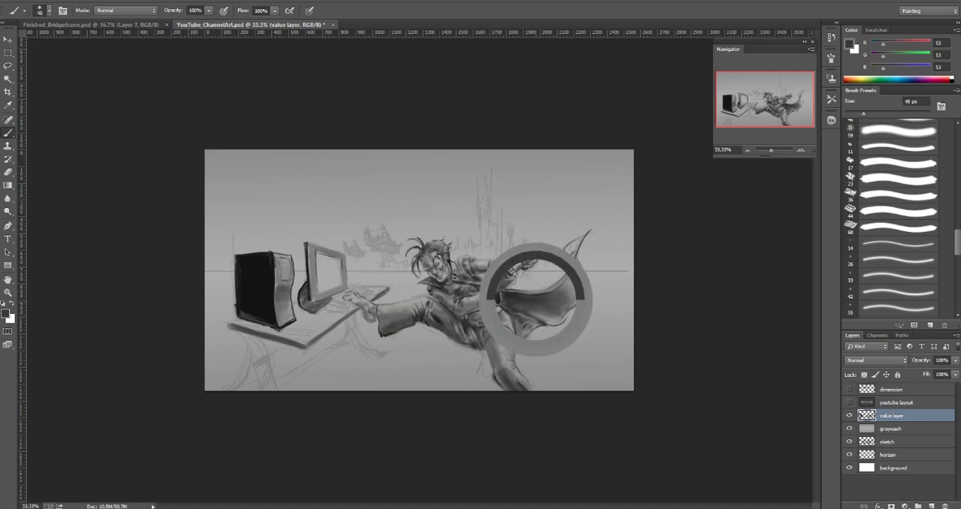
pyautogui.press(']')
pyautogui.press(']')
pyautogui.press(']')
pyautogui.press(']')
pyautogui.press(']')
pyautogui.press(']')
pyautogui.press(']')
pyautogui.press(']')
pyautogui.press(']')
pyautogui.press(']')
pyautogui.press(']')
pyautogui.press(']')
pyautogui.press(']')
pyautogui.press(']')
pyautogui.press(']')
pyautogui.moveTo(629, 390)
pyautogui.mouseDown()
pyautogui.moveTo(573, 409)
pyautogui.moveTo(207, 421)
pyautogui.moveTo(252, 431)
pyautogui.mouseUp()
pyautogui.press(']')
pyautogui.press(']')
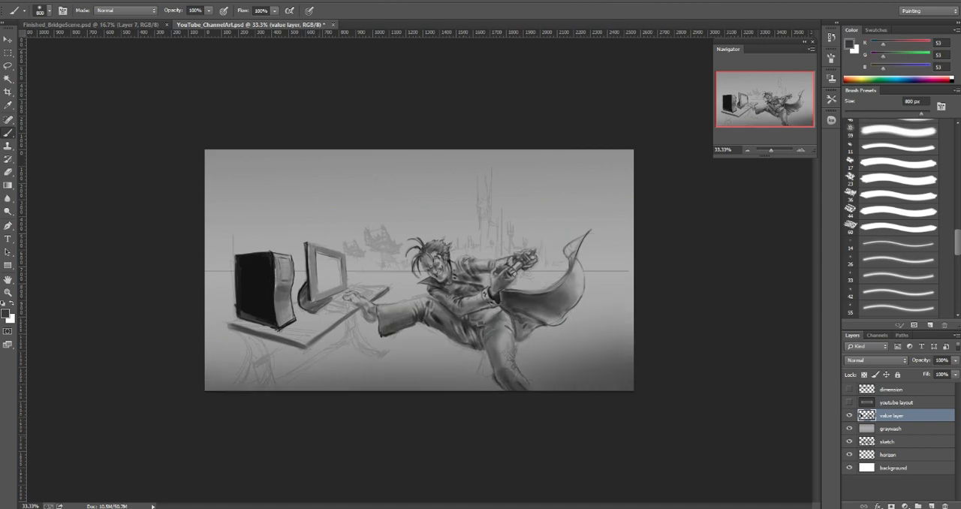
pyautogui.press('[')
pyautogui.press('[')
pyautogui.press('[')
pyautogui.press('[')
pyautogui.press('[')
pyautogui.moveTo(296, 379)
pyautogui.mouseDown()
pyautogui.moveTo(364, 362)
pyautogui.moveTo(302, 382)
pyautogui.moveTo(217, 381)
pyautogui.mouseUp()
# Step: Try painting a dark shadow on the ground beneath the desk with 400 px and 100 px brushes
pyautogui.press(']')
pyautogui.click(386, 363)
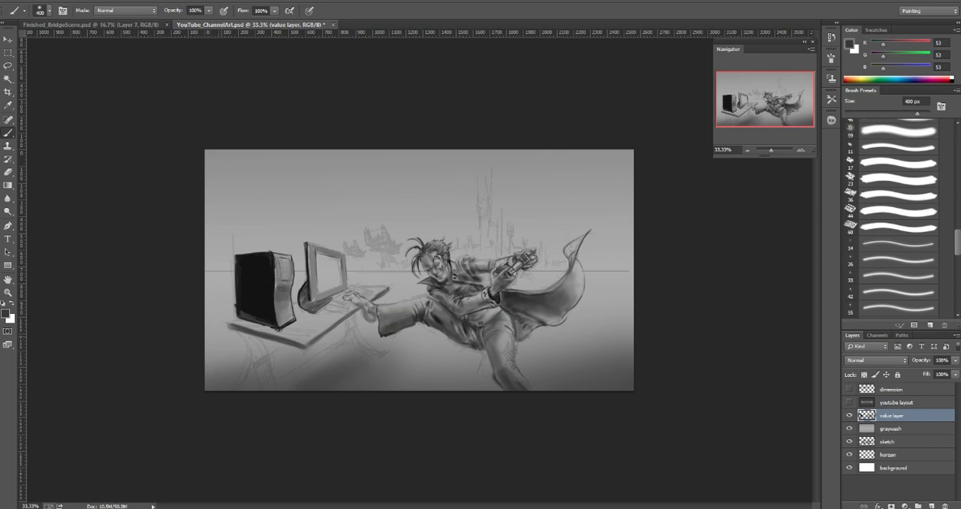
pyautogui.hotkey('ctrl', 'z')
pyautogui.press('[')
pyautogui.press('[')
pyautogui.press('[')
pyautogui.press('[')
pyautogui.press('[')
pyautogui.press('[')
pyautogui.press('[')
pyautogui.press('[')
pyautogui.press('[')
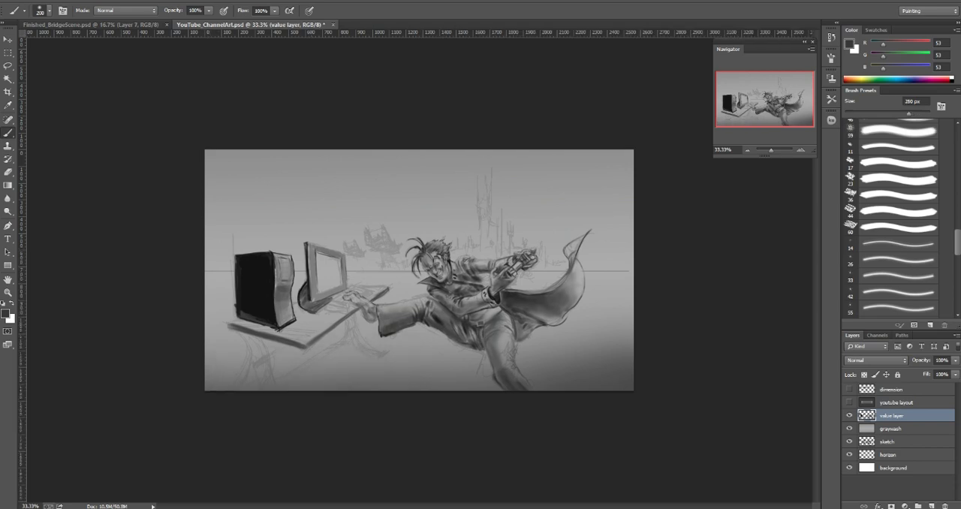
pyautogui.press('[')
pyautogui.press('[')
pyautogui.press('[')
pyautogui.press('[')
pyautogui.moveTo(334, 357); pyautogui.dragTo(350, 359)
pyautogui.press(']')
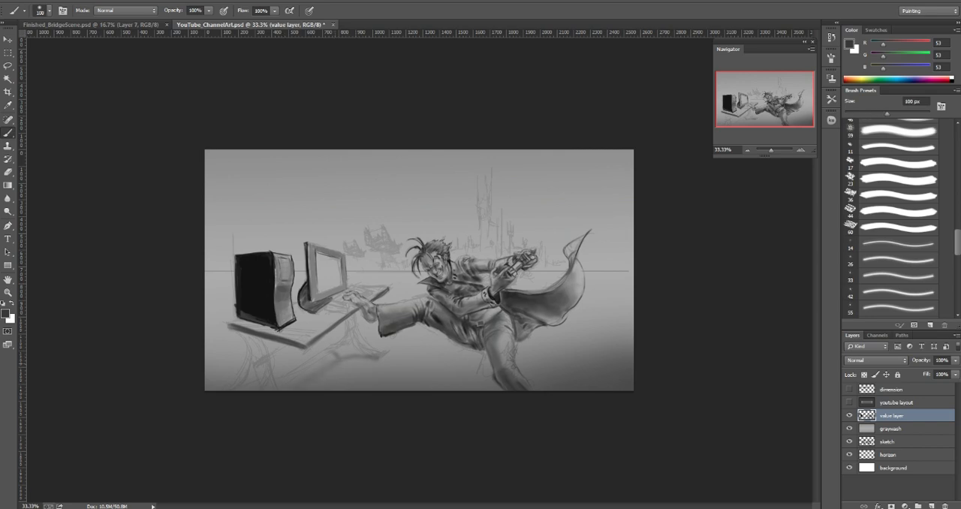
pyautogui.press('[')
pyautogui.moveTo(524, 205); pyautogui.dragTo(523, 205)
pyautogui.hotkey('ctrl', 'z')
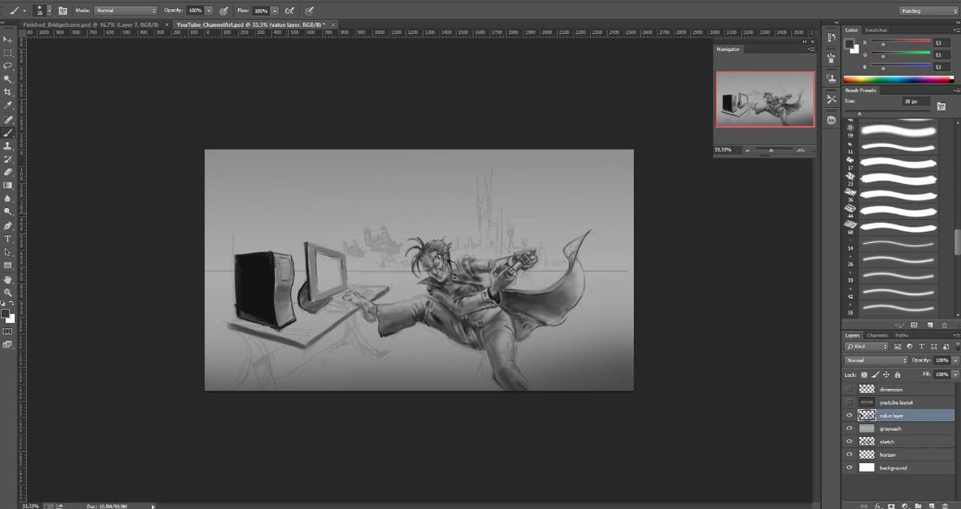
# Step: Save the illustration with the view enlarged to 66.67%
pyautogui.click(800, 150)
pyautogui.click(800, 150)
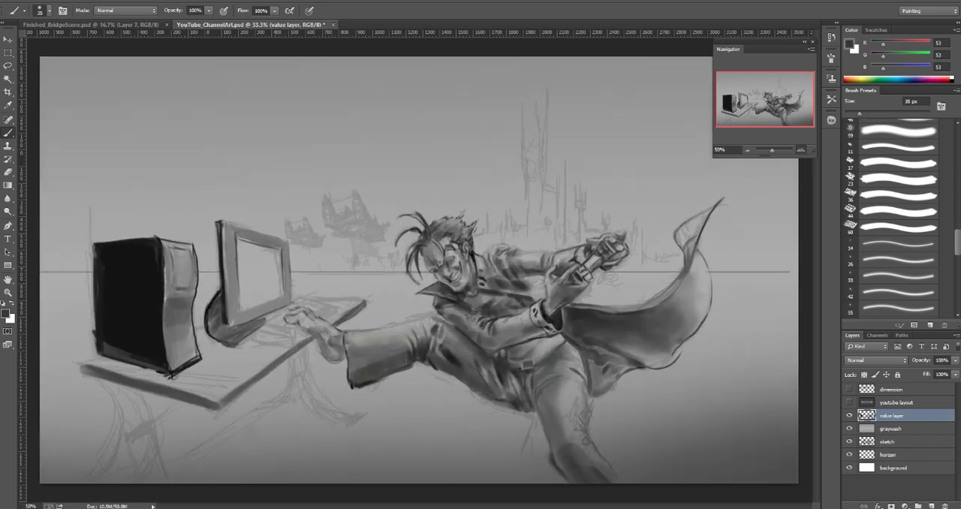
pyautogui.moveTo(765, 99); pyautogui.dragTo(761, 100)
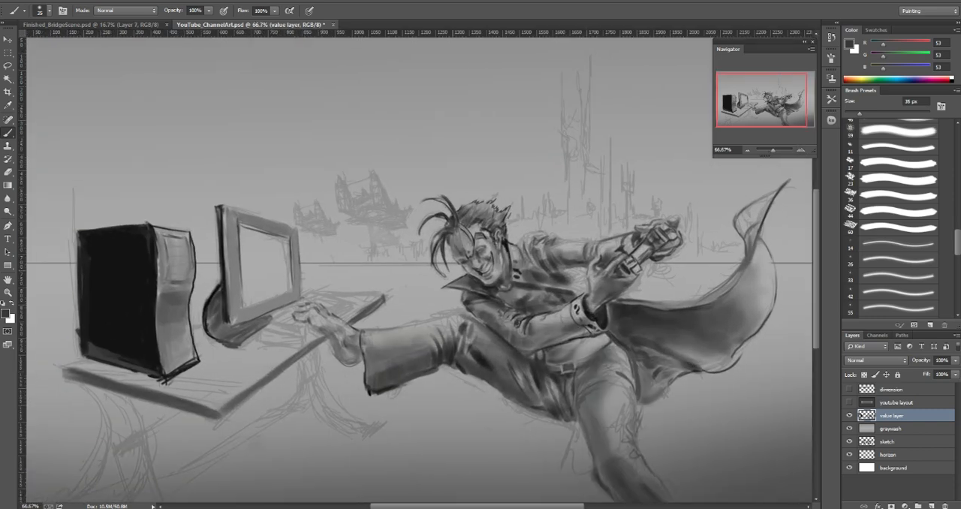
pyautogui.hotkey('ctrl', 's')
# Step: Try sketching lines across the monitor's screen and the desktop in front of it with a 6 px brush
pyautogui.press('[')
pyautogui.press('[')
pyautogui.press('[')
pyautogui.press('[')
pyautogui.press('[')
pyautogui.press('[')
pyautogui.press('[')
pyautogui.press('[')
pyautogui.press('[')
pyautogui.moveTo(259, 331); pyautogui.dragTo(303, 343)
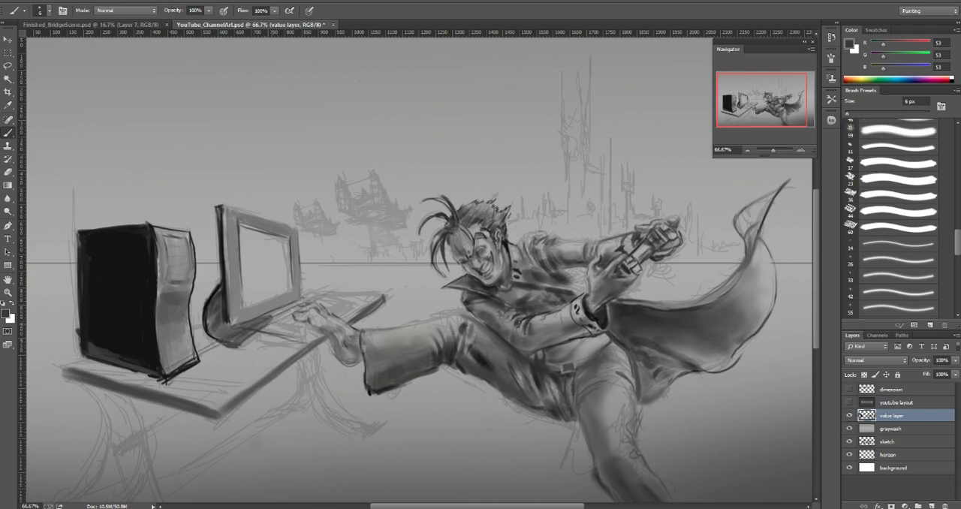
pyautogui.moveTo(270, 317); pyautogui.dragTo(270, 234)
pyautogui.moveTo(270, 295); pyautogui.dragTo(270, 234)
pyautogui.hotkey('ctrl', 'z')
pyautogui.moveTo(271, 309); pyautogui.dragTo(272, 239)
pyautogui.moveTo(271, 234); pyautogui.dragTo(271, 284)
pyautogui.moveTo(257, 332); pyautogui.dragTo(271, 336)
pyautogui.hotkey('ctrl', 'z')
pyautogui.hotkey('ctrl', 'alt', 'z')
pyautogui.hotkey('ctrl', 'alt', 'z')
# Step: Sketch the outline of a keyboard on the desk in front of the monitor with dark gray (53) and a 5 px brush
pyautogui.moveTo(231, 356)
pyautogui.mouseDown()
pyautogui.moveTo(268, 363)
pyautogui.moveTo(257, 332)
pyautogui.moveTo(256, 347)
pyautogui.moveTo(271, 353)
pyautogui.mouseUp()
pyautogui.moveTo(250, 342)
pyautogui.mouseDown()
pyautogui.moveTo(276, 355)
pyautogui.moveTo(268, 363)
pyautogui.moveTo(270, 329)
pyautogui.moveTo(250, 332)
pyautogui.mouseUp()
pyautogui.moveTo(258, 328); pyautogui.dragTo(278, 319)
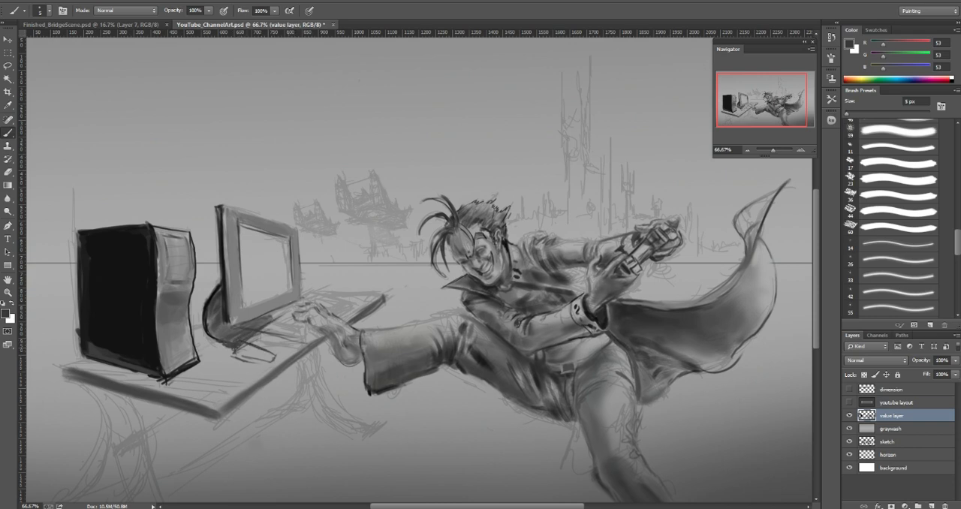
pyautogui.moveTo(275, 358); pyautogui.dragTo(290, 348)
pyautogui.moveTo(289, 349); pyautogui.dragTo(313, 330)
pyautogui.moveTo(253, 348)
pyautogui.mouseDown()
pyautogui.moveTo(283, 359)
pyautogui.moveTo(252, 351)
pyautogui.mouseUp()
# Step: Thicken the keyboard's dark edge with a larger brush and add lines around the outstretched foot with a 7 px brush
pyautogui.press(']')
pyautogui.press(']')
pyautogui.press(']')
pyautogui.press(']')
pyautogui.press(']')
pyautogui.press(']')
pyautogui.moveTo(252, 351)
pyautogui.mouseDown()
pyautogui.moveTo(281, 361)
pyautogui.moveTo(267, 334)
pyautogui.moveTo(316, 301)
pyautogui.mouseUp()
pyautogui.press('[')
pyautogui.press('[')
pyautogui.press('[')
pyautogui.press('[')
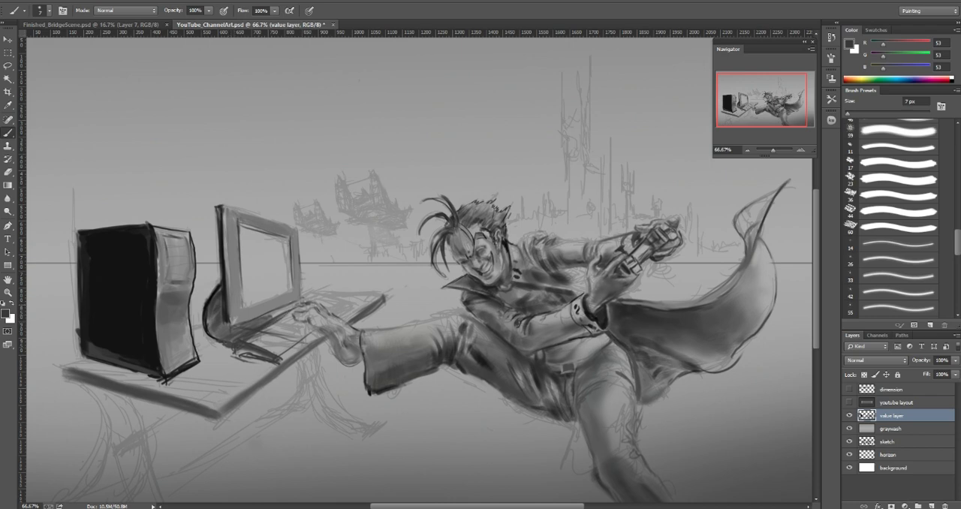
pyautogui.moveTo(303, 305)
pyautogui.mouseDown()
pyautogui.moveTo(336, 302)
pyautogui.moveTo(324, 299)
pyautogui.mouseUp()
pyautogui.moveTo(324, 310); pyautogui.dragTo(336, 304)
# Step: Check the composition against the youtube layout layer by showing it briefly and hiding it again
pyautogui.click(849, 402)
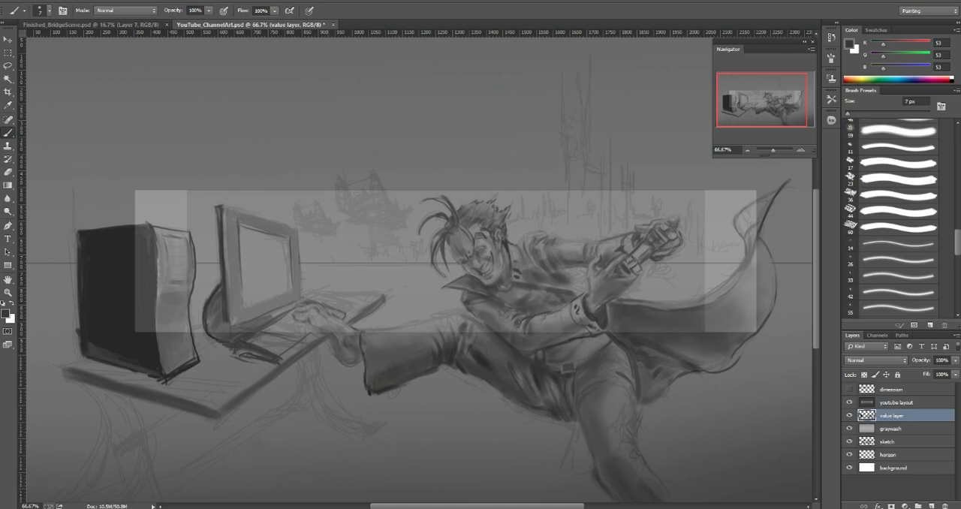
pyautogui.click(849, 402)
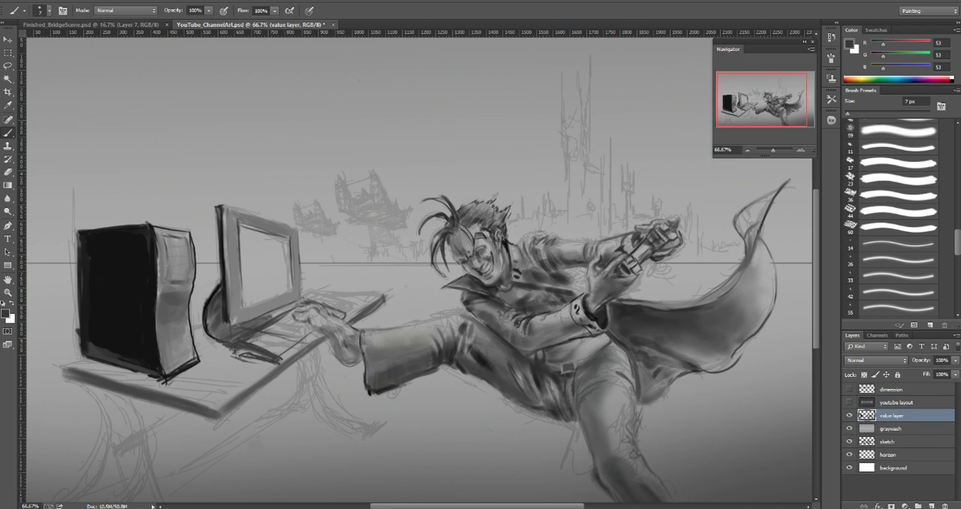
# Step: Block in the keyboard area below the monitor with sampled grays (110 and 144), enlarging the brush to 50 px
pyautogui.keyDown('alt'); pyautogui.click(216, 314); pyautogui.keyUp('alt')
pyautogui.press(']')
pyautogui.press(']')
pyautogui.press(']')
pyautogui.press(']')
pyautogui.press(']')
pyautogui.press(']')
pyautogui.keyDown('alt'); pyautogui.click(274, 331); pyautogui.keyUp('alt')
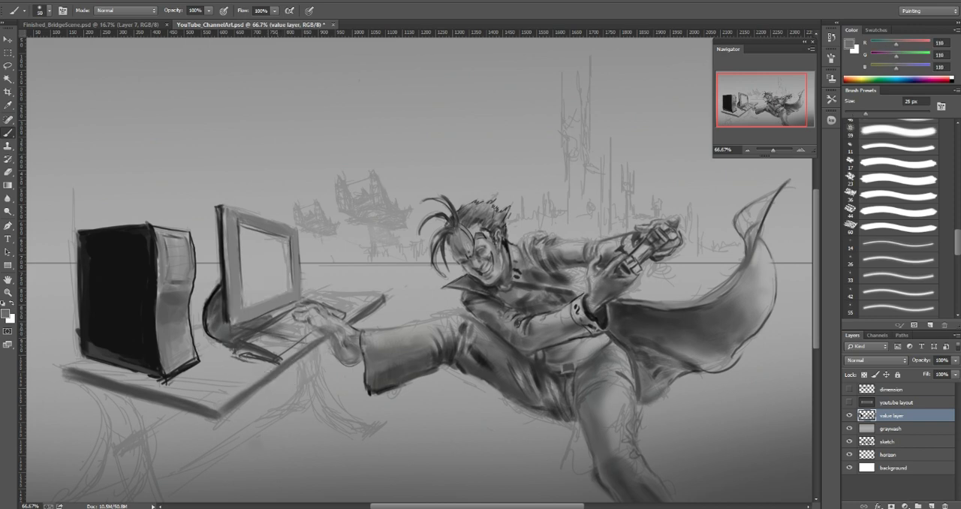
pyautogui.keyDown('alt'); pyautogui.click(267, 332); pyautogui.keyUp('alt')
pyautogui.press(']')
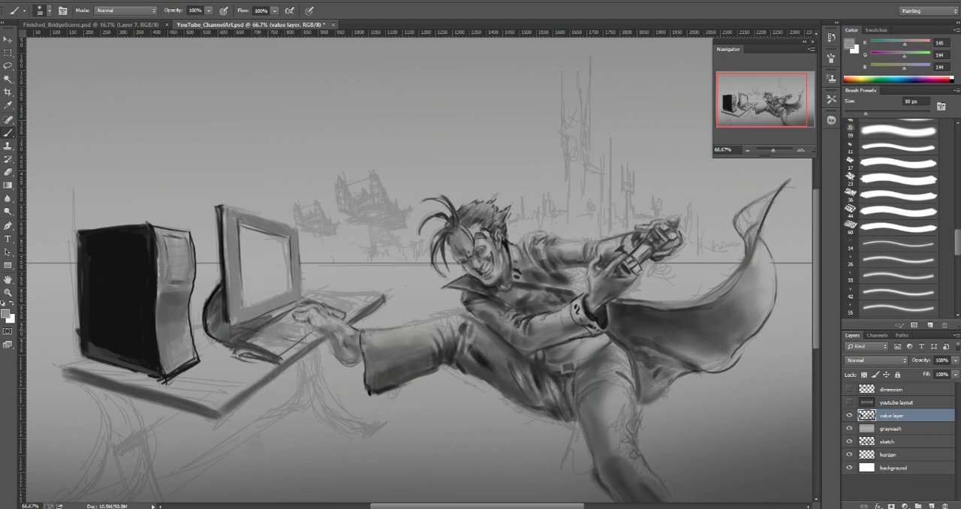
pyautogui.keyDown('alt'); pyautogui.click(259, 336); pyautogui.keyUp('alt')
pyautogui.moveTo(251, 340); pyautogui.dragTo(297, 320)
# Step: Shade the keyboard area below the monitor with a sampled dark gray (70) and a 30 px brush
pyautogui.press('[')
pyautogui.press('[')
pyautogui.press('[')
pyautogui.press('[')
pyautogui.keyDown('alt'); pyautogui.click(264, 350); pyautogui.keyUp('alt')
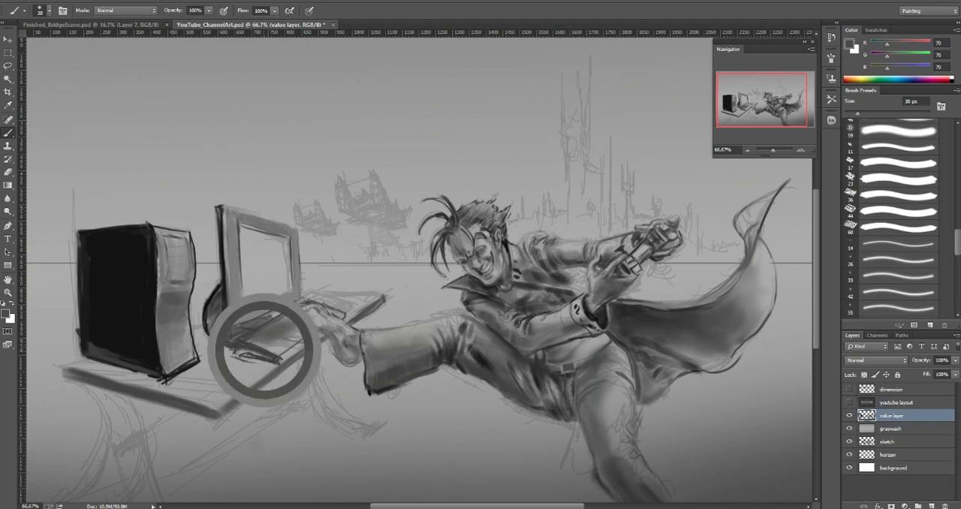
pyautogui.moveTo(253, 345)
pyautogui.mouseDown()
pyautogui.moveTo(273, 346)
pyautogui.moveTo(288, 319)
pyautogui.moveTo(305, 323)
pyautogui.moveTo(306, 335)
pyautogui.moveTo(281, 334)
pyautogui.moveTo(284, 316)
pyautogui.moveTo(304, 307)
pyautogui.moveTo(297, 310)
pyautogui.mouseUp()
# Step: Refine the toes of the outstretched foot over the keyboard with sampled grays (167 and 75) and an 8 px brush
pyautogui.press('[')
pyautogui.press('[')
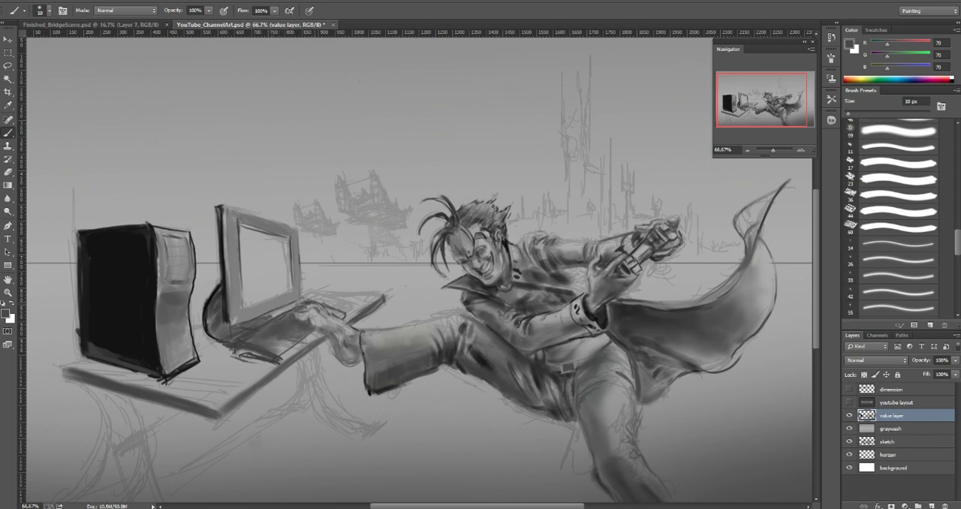
pyautogui.press('[')
pyautogui.press('[')
pyautogui.keyDown('alt'); pyautogui.click(311, 310); pyautogui.keyUp('alt')
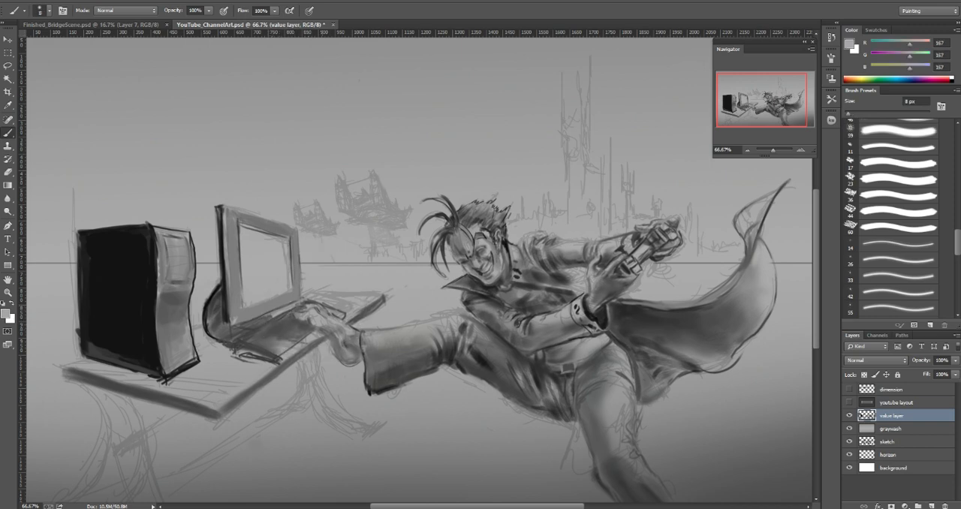
pyautogui.keyDown('alt'); pyautogui.click(301, 318); pyautogui.keyUp('alt')
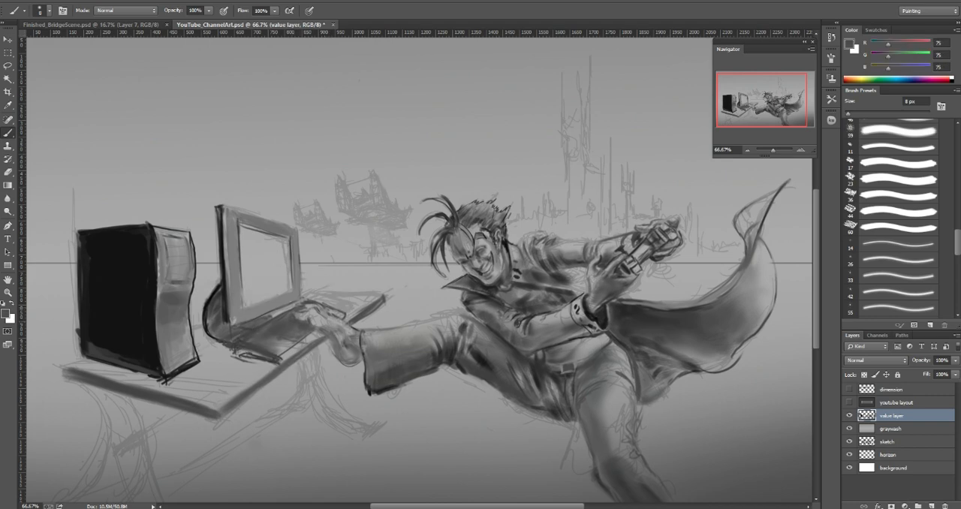
pyautogui.moveTo(328, 310); pyautogui.dragTo(340, 315)
pyautogui.keyDown('alt'); pyautogui.click(327, 316); pyautogui.keyUp('alt')
# Step: Fill in the keyboard's top surface up to the foot with a sampled mid gray (97)
pyautogui.moveTo(288, 342); pyautogui.dragTo(256, 330)
pyautogui.press('[')
pyautogui.press('[')
pyautogui.press('[')
pyautogui.press('[')
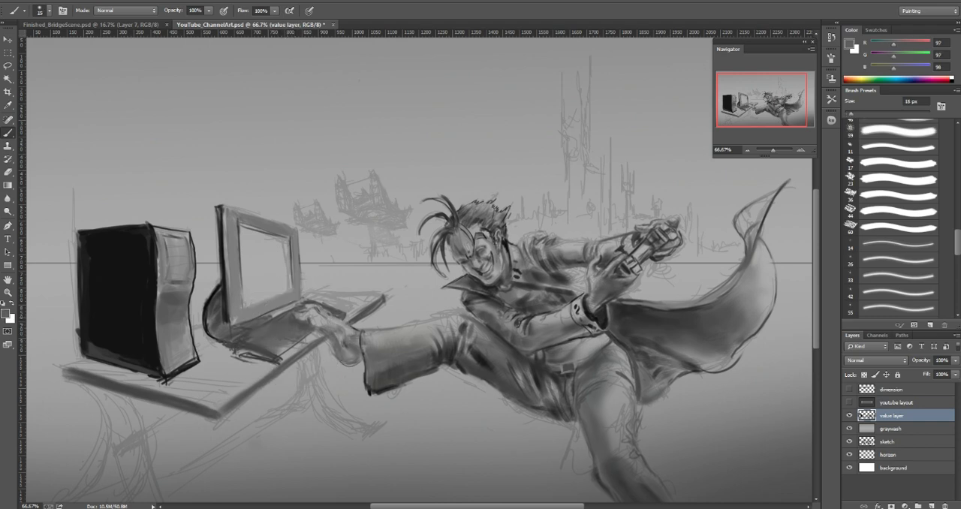
pyautogui.keyDown('alt'); pyautogui.click(292, 314); pyautogui.keyUp('alt')
# Step: Define the keyboard's front corner and edges with sampled dark gray (72), using a 7 to 8 px brush
pyautogui.press('[')
pyautogui.press('[')
pyautogui.press('[')
pyautogui.keyDown('alt'); pyautogui.click(287, 331); pyautogui.keyUp('alt')
pyautogui.moveTo(283, 356)
pyautogui.mouseDown()
pyautogui.moveTo(315, 329)
pyautogui.moveTo(301, 346)
pyautogui.mouseUp()
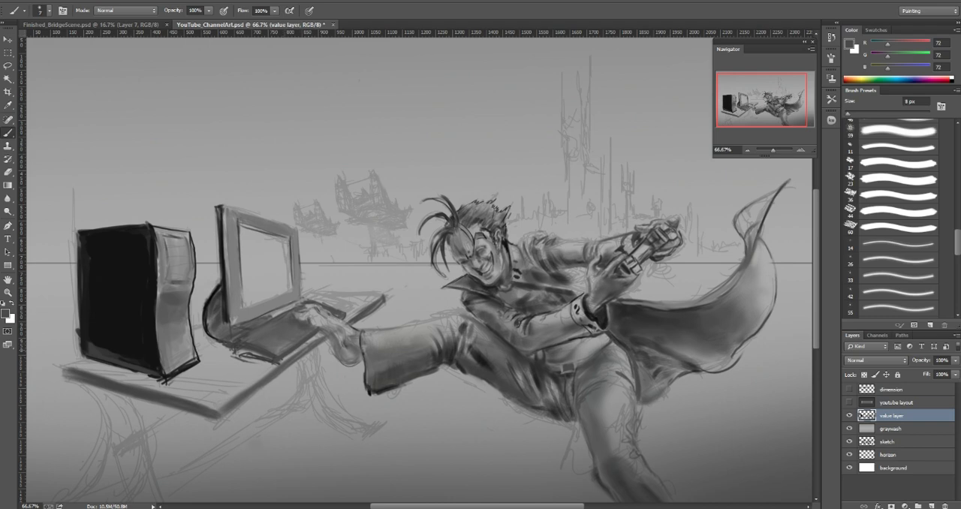
pyautogui.moveTo(262, 344); pyautogui.dragTo(276, 349)
pyautogui.keyDown('alt'); pyautogui.click(242, 345); pyautogui.keyUp('alt')
pyautogui.keyDown('alt'); pyautogui.click(254, 349); pyautogui.keyUp('alt')
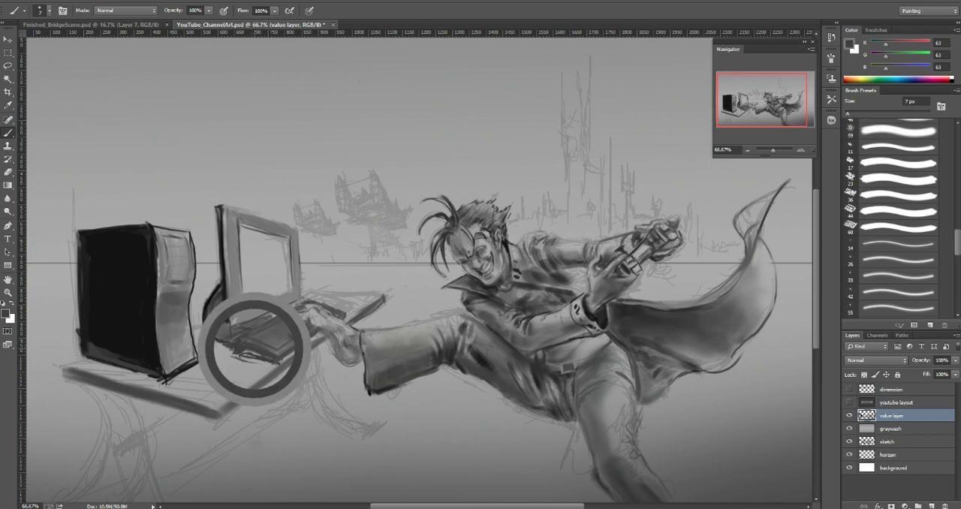
# Step: Paint a soft shadow on the desk in front of the keyboard with the brush enlarged to 60 px
pyautogui.press(']')
pyautogui.press(']')
pyautogui.press(']')
pyautogui.press(']')
pyautogui.press(']')
pyautogui.press(']')
pyautogui.moveTo(255, 361)
pyautogui.mouseDown()
pyautogui.moveTo(220, 360)
pyautogui.moveTo(251, 374)
pyautogui.mouseUp()
pyautogui.keyDown('alt'); pyautogui.click(263, 361); pyautogui.keyUp('alt')
# Step: Darken the keyboard's front and side edges with near-black (34) sampled from the trousers and an 8 px brush
pyautogui.keyDown('alt'); pyautogui.click(451, 354); pyautogui.keyUp('alt')
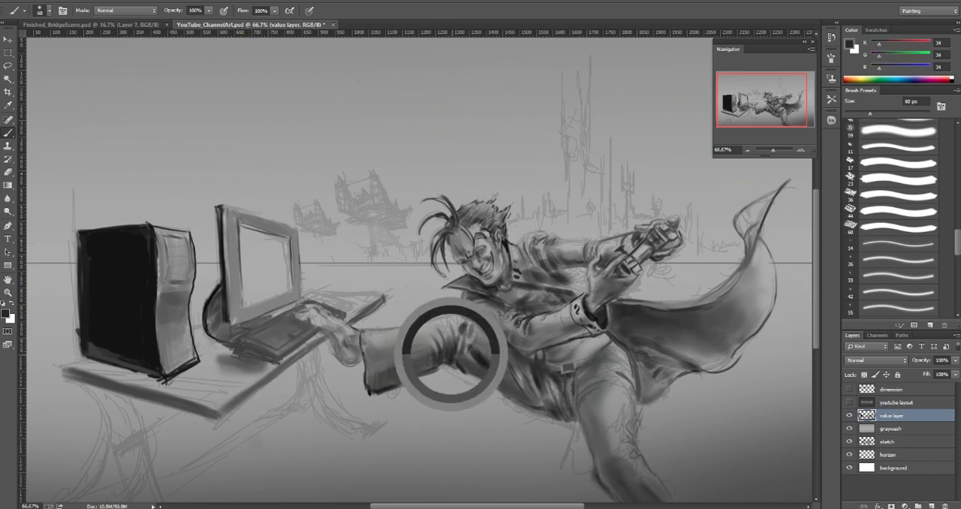
pyautogui.press('[')
pyautogui.press('[')
pyautogui.press('[')
pyautogui.press('[')
pyautogui.press('[')
pyautogui.press('[')
pyautogui.press('[')
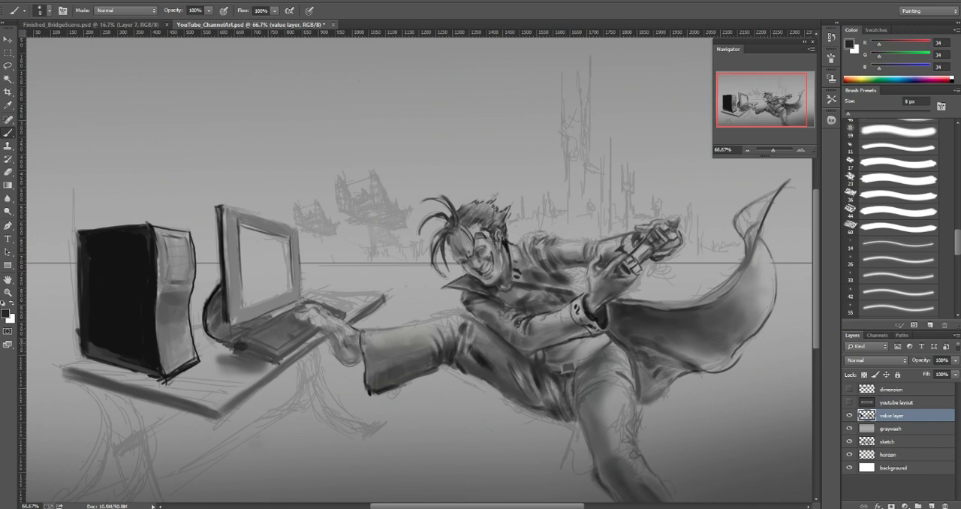
pyautogui.moveTo(245, 343); pyautogui.dragTo(272, 355)
pyautogui.moveTo(278, 357); pyautogui.dragTo(317, 333)
pyautogui.moveTo(255, 344); pyautogui.dragTo(272, 336)
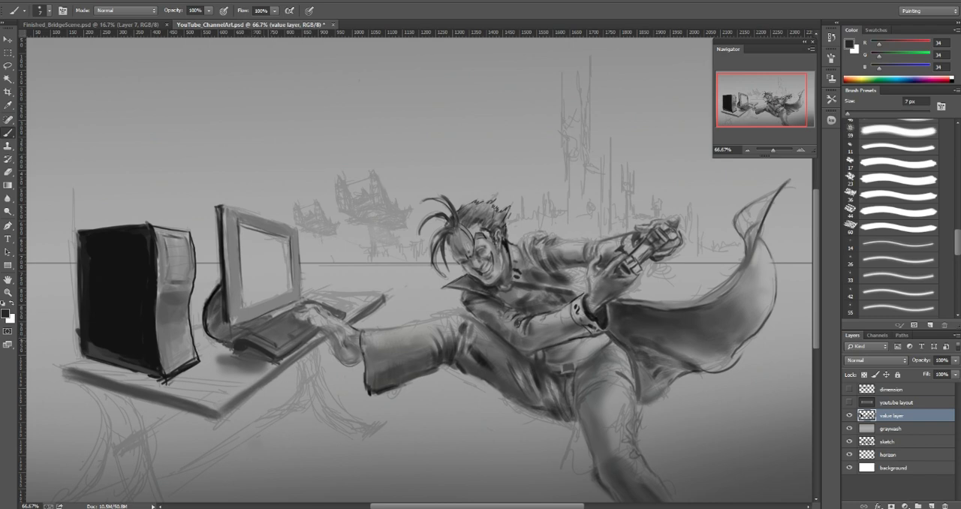
# Step: Deepen the shading on top of the keyboard, varying the brush size and sampling dark gray (53) at 10 px
pyautogui.press(']')
pyautogui.press(']')
pyautogui.press(']')
pyautogui.press(']')
pyautogui.keyDown('alt'); pyautogui.click(261, 337); pyautogui.keyUp('alt')
pyautogui.press('[')
pyautogui.press('[')
pyautogui.press('[')
pyautogui.press(']')
pyautogui.keyDown('alt'); pyautogui.click(294, 337); pyautogui.keyUp('alt')
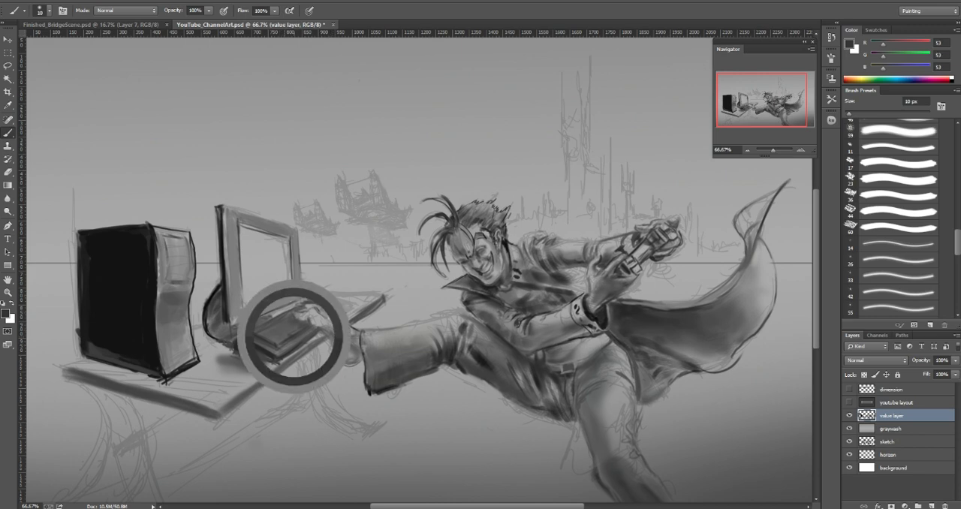
# Step: Refine the keyboard's surface near the foot with a fine 5 to 6 px brush and sampled gray (65)
pyautogui.press('[')
pyautogui.press('[')
pyautogui.press('[')
pyautogui.press('[')
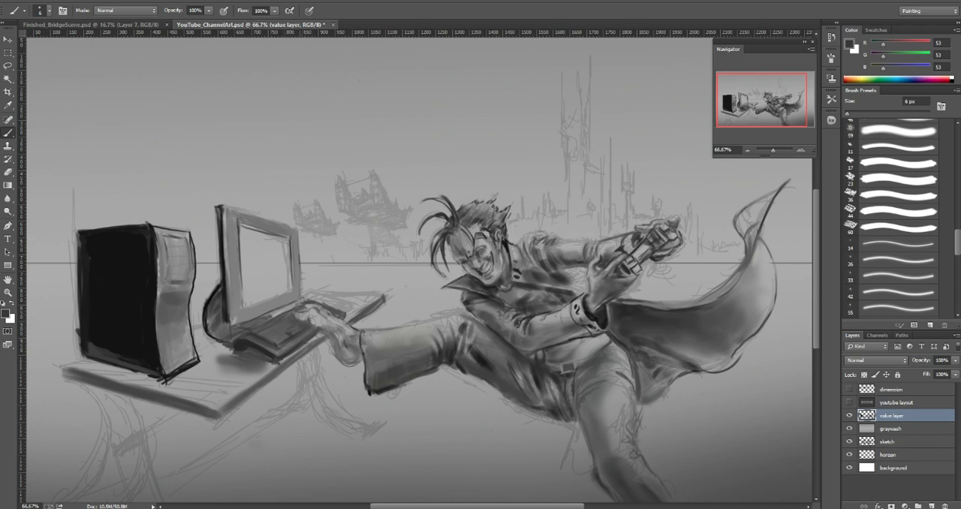
pyautogui.keyDown('alt'); pyautogui.click(299, 333); pyautogui.keyUp('alt')
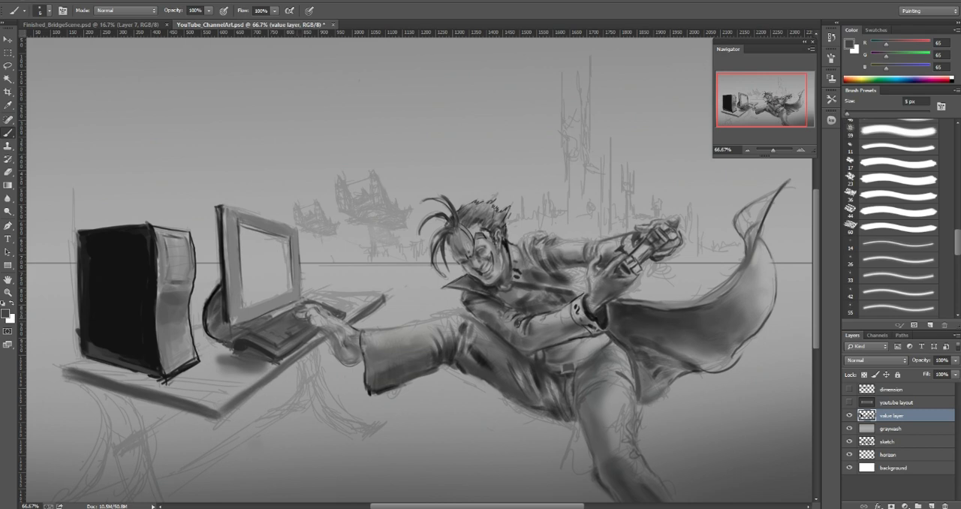
# Step: Shade the toes resting on the keyboard with sampled grays between 77 and 163, using brush sizes from 6 to 25 px
pyautogui.press(']')
pyautogui.keyDown('alt'); pyautogui.click(300, 315); pyautogui.keyUp('alt')
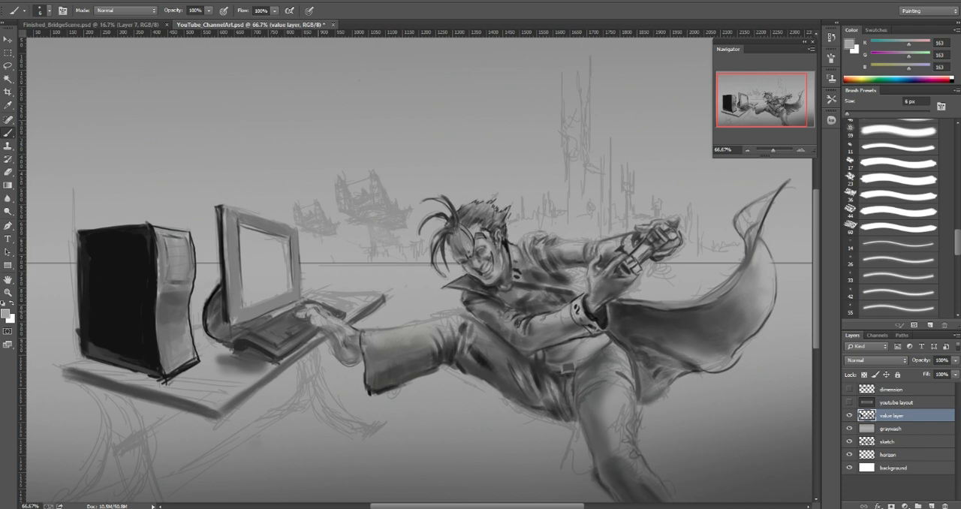
pyautogui.keyDown('alt'); pyautogui.click(323, 311); pyautogui.keyUp('alt')
pyautogui.press(']')
pyautogui.press(']')
pyautogui.press(']')
pyautogui.press(']')
pyautogui.press(']')
pyautogui.press(']')
pyautogui.press(']')
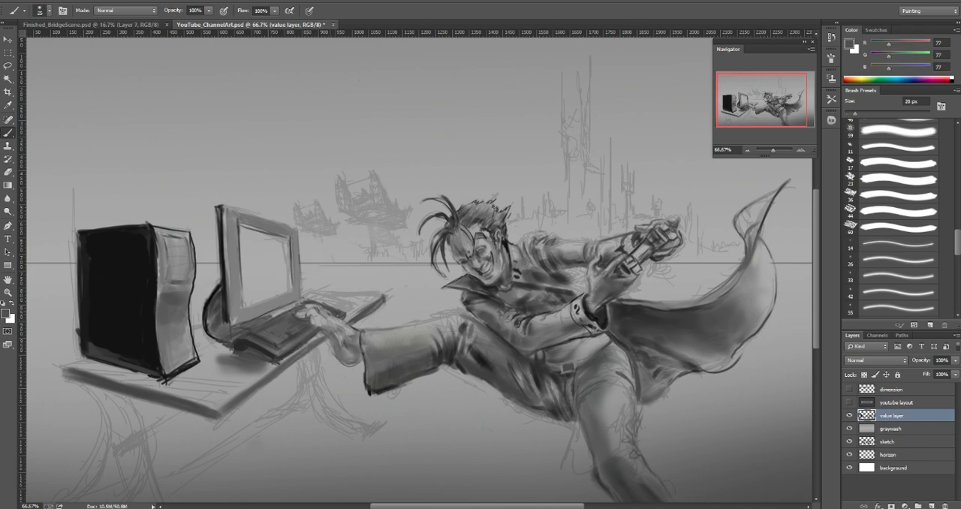
pyautogui.keyDown('alt'); pyautogui.click(325, 315); pyautogui.keyUp('alt')
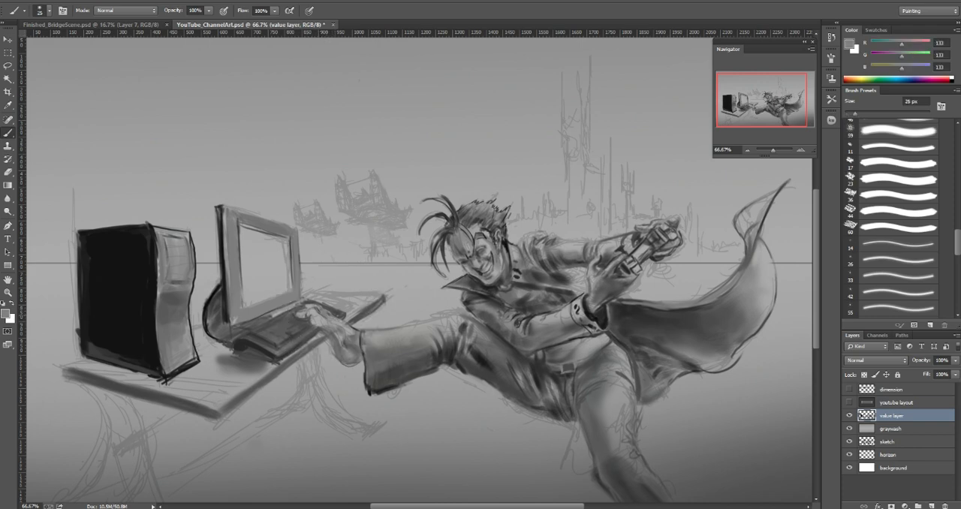
pyautogui.keyDown('alt'); pyautogui.click(316, 321); pyautogui.keyUp('alt')
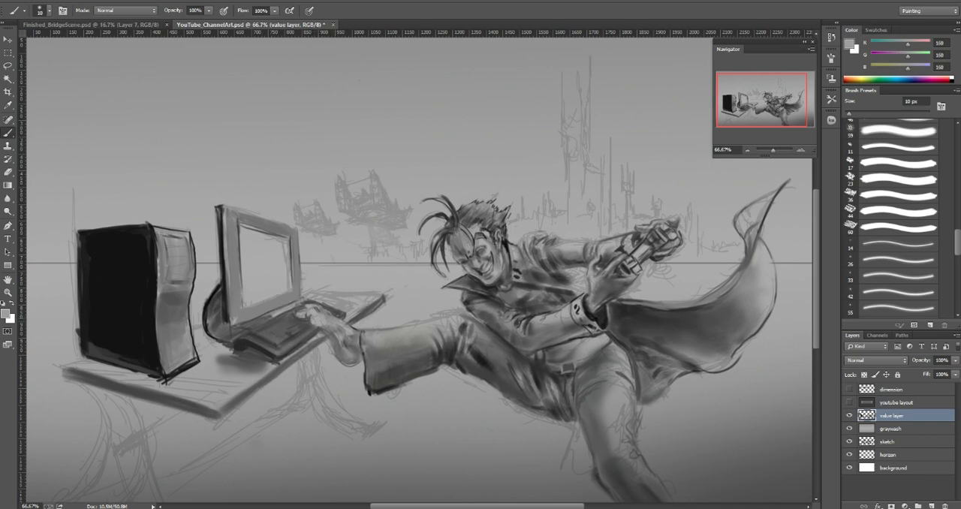
pyautogui.keyDown('alt'); pyautogui.click(311, 323); pyautogui.keyUp('alt')
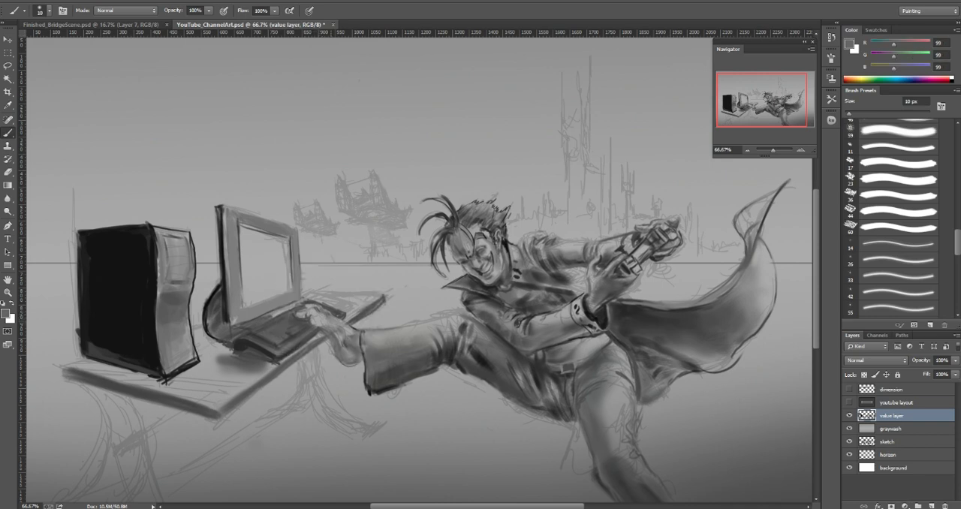
pyautogui.keyDown('alt'); pyautogui.click(320, 316); pyautogui.keyUp('alt')
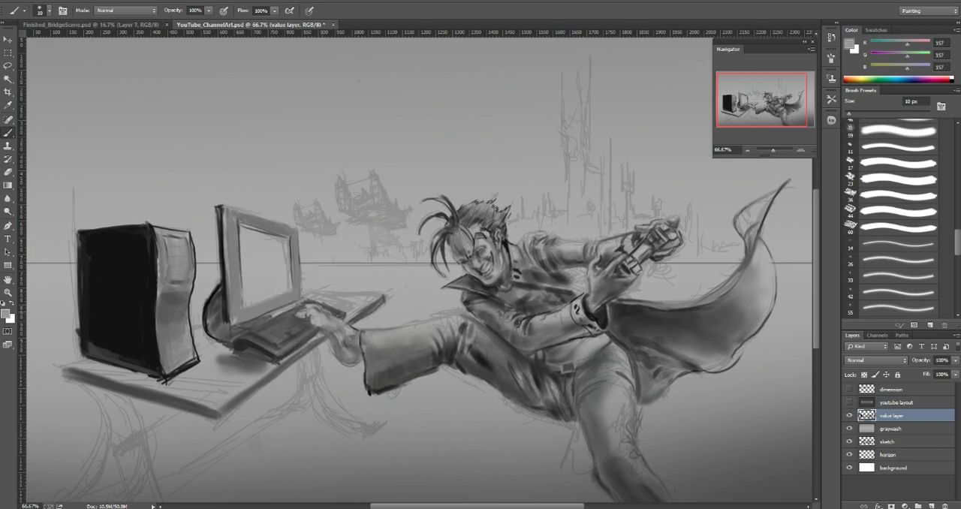
# Step: Refine the light and shadow tones along the foot and ankle with sampled grays, including light gray (168) at 10 px
pyautogui.press('[')
pyautogui.press('[')
pyautogui.press('[')
pyautogui.press('[')
pyautogui.keyDown('alt'); pyautogui.click(352, 333); pyautogui.keyUp('alt')
pyautogui.press(']')
pyautogui.press(']')
pyautogui.click(341, 329)
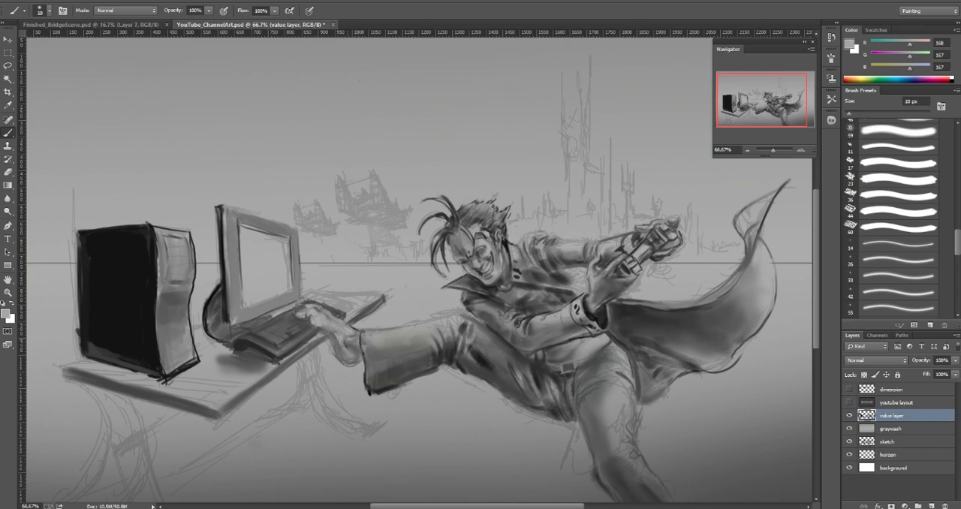
pyautogui.press(']')
pyautogui.click(355, 333)
pyautogui.keyDown('alt'); pyautogui.click(331, 322); pyautogui.keyUp('alt')
pyautogui.keyDown('alt'); pyautogui.click(338, 331); pyautogui.keyUp('alt')
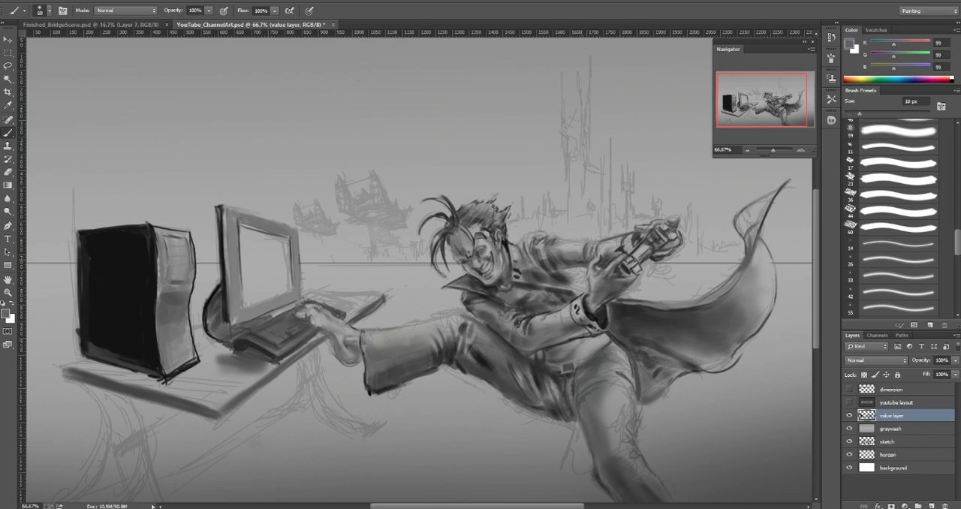
# Step: Shade the sleeve folds of the outstretched arm behind the controller with sampled grays (60, 122, 66), reducing the brush to 10 px
pyautogui.keyDown('alt'); pyautogui.click(583, 262); pyautogui.keyUp('alt')
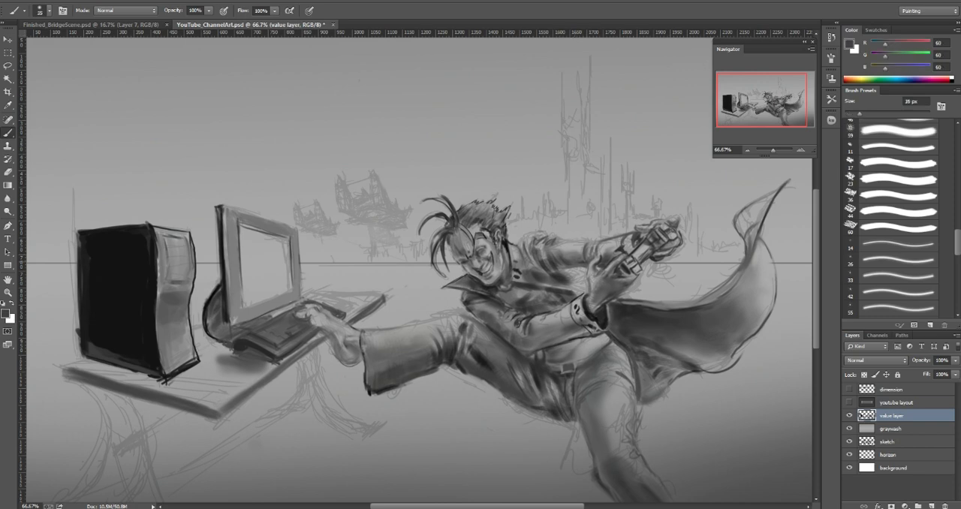
pyautogui.press(']')
pyautogui.keyDown('alt'); pyautogui.click(573, 249); pyautogui.keyUp('alt')
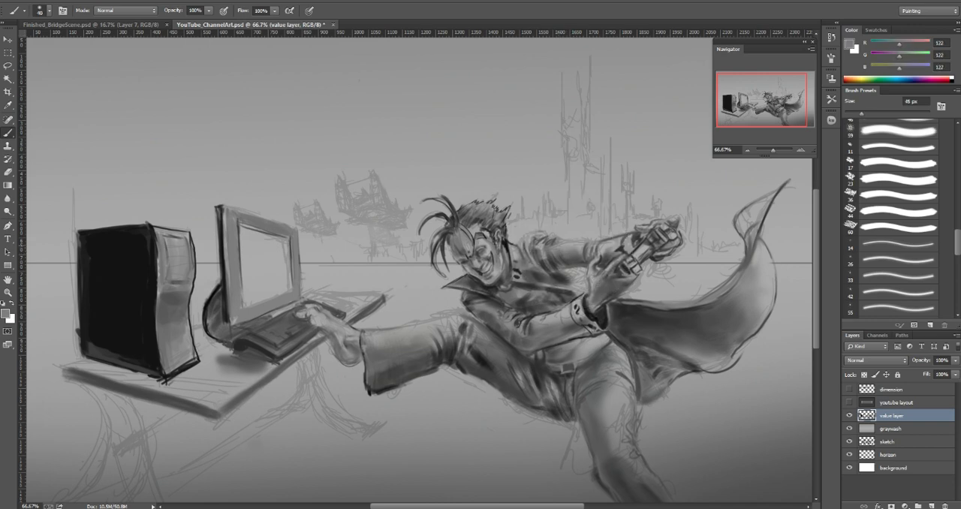
pyautogui.keyDown('alt'); pyautogui.click(602, 260); pyautogui.keyUp('alt')
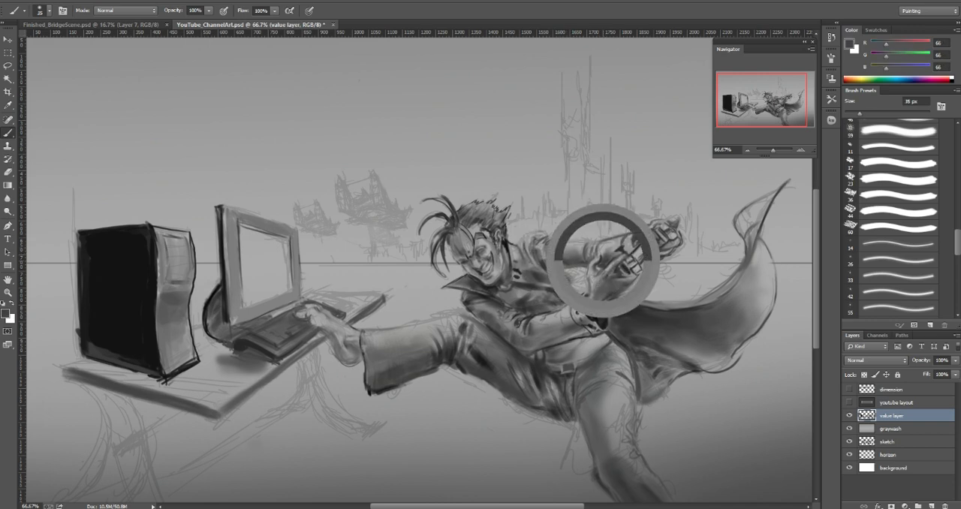
pyautogui.press('[')
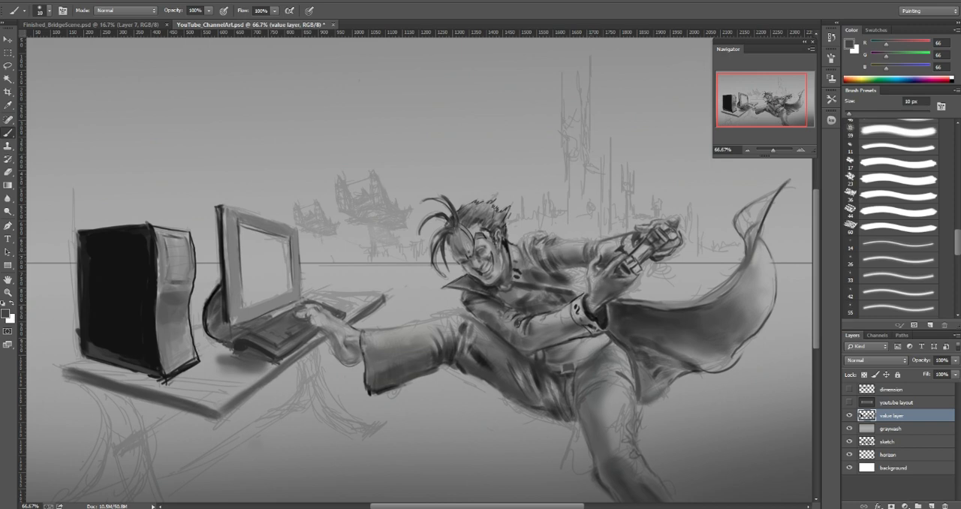
pyautogui.moveTo(567, 257); pyautogui.dragTo(576, 254)
# Step: Sketch concentric circles around the foot and keyboard with a 4 px brush, and undo them
pyautogui.press('[')
pyautogui.press('[')
pyautogui.press('[')
pyautogui.press('[')
pyautogui.press('[')
pyautogui.moveTo(293, 316)
pyautogui.mouseDown()
pyautogui.moveTo(315, 338)
pyautogui.moveTo(275, 374)
pyautogui.moveTo(178, 375)
pyautogui.moveTo(406, 326)
pyautogui.mouseUp()
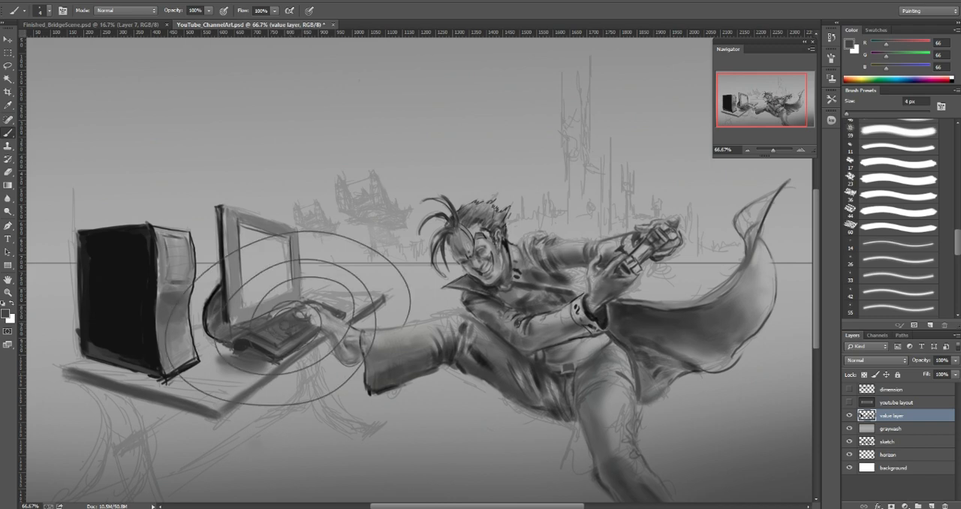
pyautogui.hotkey('ctrl', 'z')
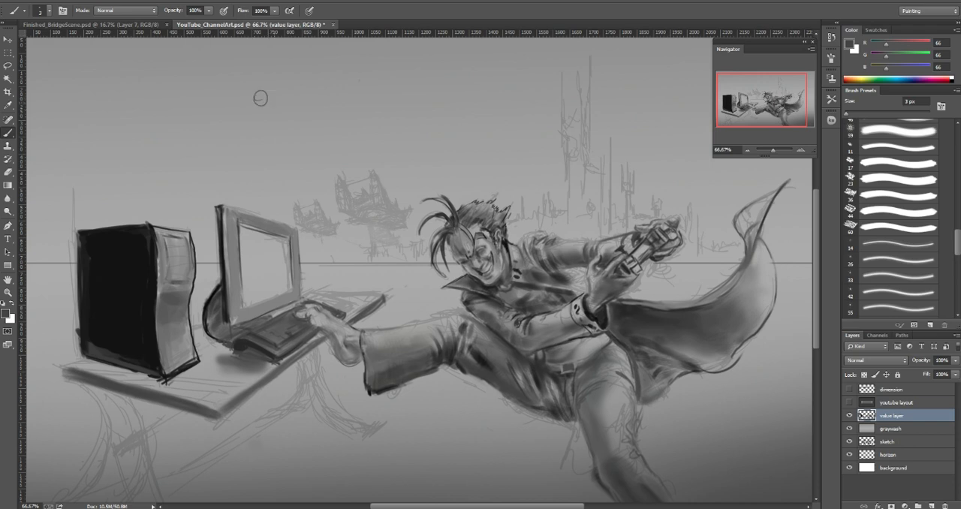
# Step: Sketch a 0 to 10 white-to-black value scale above the desk with a 3 px brush, and undo all of it
pyautogui.moveTo(253, 112)
pyautogui.mouseDown()
pyautogui.moveTo(263, 125)
pyautogui.moveTo(269, 115)
pyautogui.mouseUp()
pyautogui.moveTo(507, 91); pyautogui.dragTo(495, 127)
pyautogui.moveTo(297, 119); pyautogui.dragTo(498, 122)
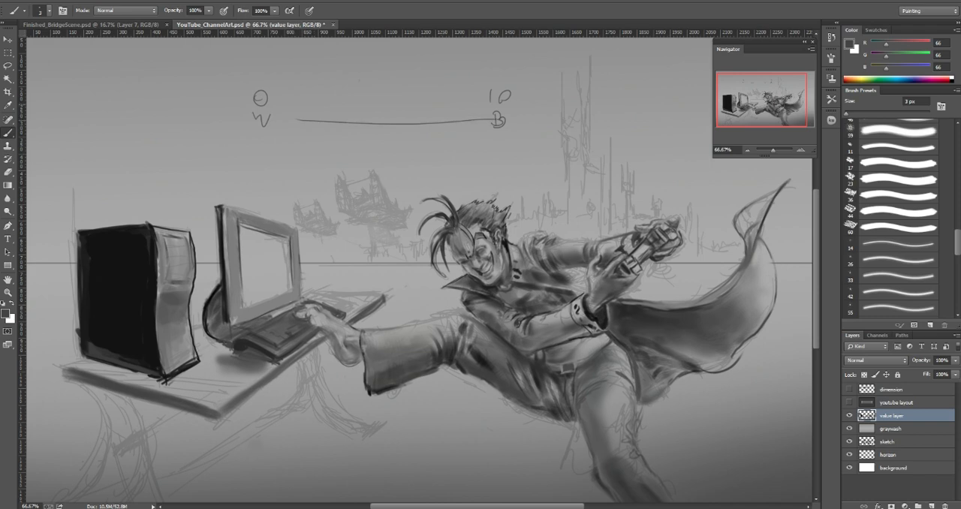
pyautogui.moveTo(433, 89); pyautogui.dragTo(441, 104)
pyautogui.hotkey('ctrl', 'alt', 'z')
pyautogui.hotkey('ctrl', 'alt', 'z')
pyautogui.hotkey('ctrl', 'alt', 'z')
pyautogui.hotkey('ctrl', 'alt', 'z')
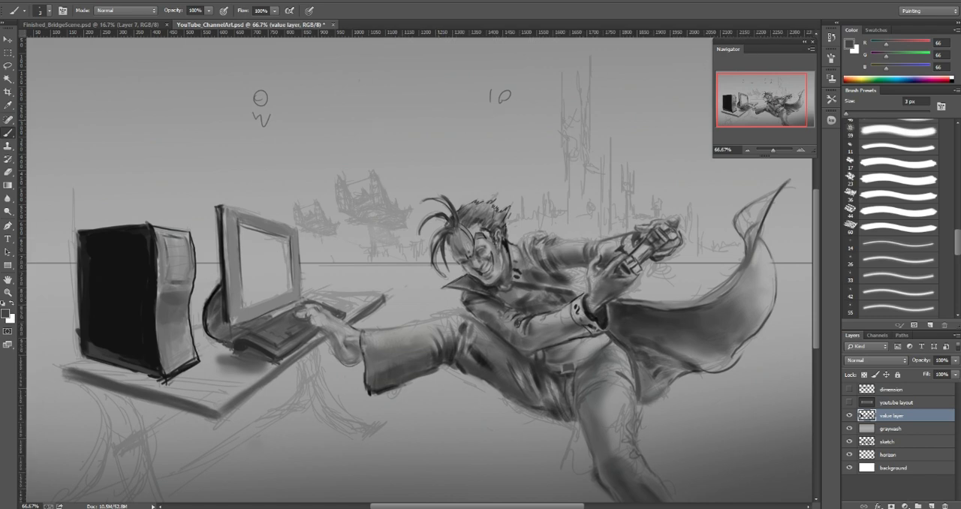
pyautogui.hotkey('ctrl', 'alt', 'z')
pyautogui.hotkey('ctrl', 'alt', 'z')
pyautogui.hotkey('ctrl', 'alt', 'z')
# Step: Shade the left side of the monitor's frame with sampled gray (110) and a 25 px brush
pyautogui.press(']')
pyautogui.press(']')
pyautogui.press(']')
pyautogui.press(']')
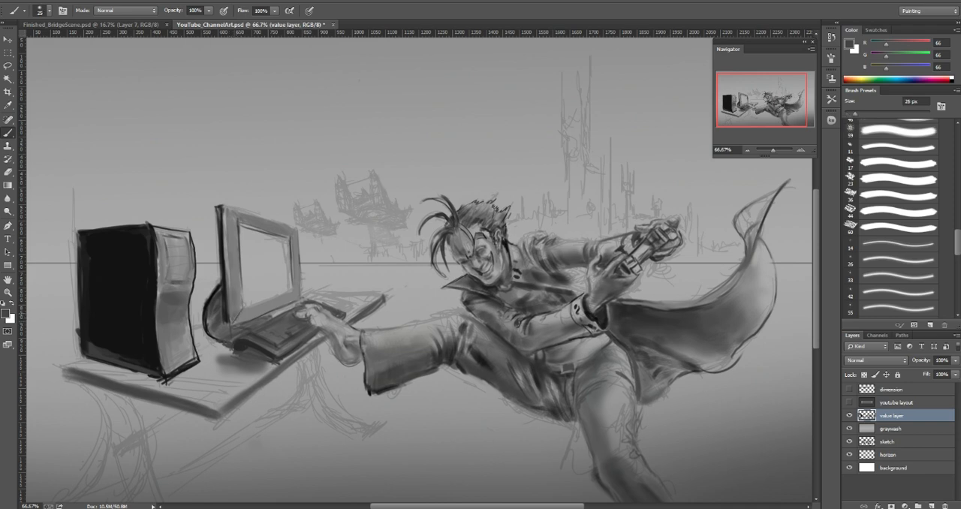
pyautogui.keyDown('alt'); pyautogui.click(232, 266); pyautogui.keyUp('alt')
pyautogui.moveTo(233, 265); pyautogui.dragTo(234, 283)
pyautogui.moveTo(226, 243); pyautogui.dragTo(227, 259)
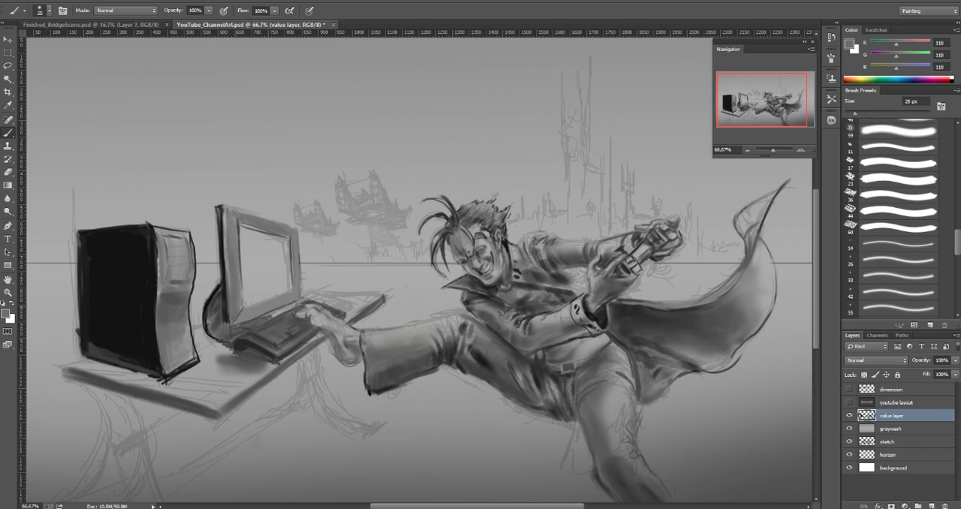
# Step: Deepen the left side of the monitor's frame with gray (77) sampled from the keyboard, enlarging the brush from 15 to 35 px
pyautogui.press('[')
pyautogui.keyDown('alt'); pyautogui.click(274, 333); pyautogui.keyUp('alt')
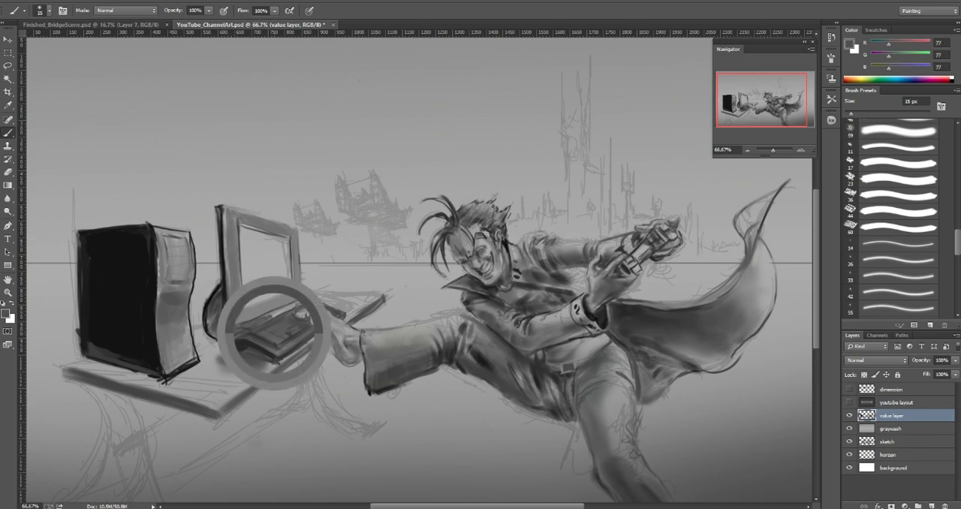
pyautogui.moveTo(233, 284); pyautogui.dragTo(232, 306)
pyautogui.press(']')
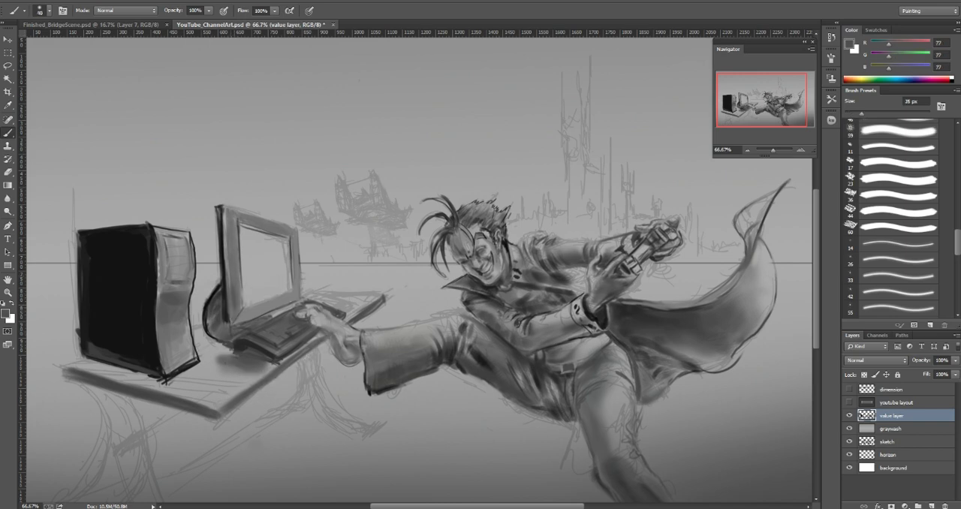
pyautogui.moveTo(230, 265); pyautogui.dragTo(232, 292)
pyautogui.moveTo(226, 217)
pyautogui.mouseDown()
pyautogui.moveTo(238, 292)
pyautogui.moveTo(235, 263)
pyautogui.mouseUp()
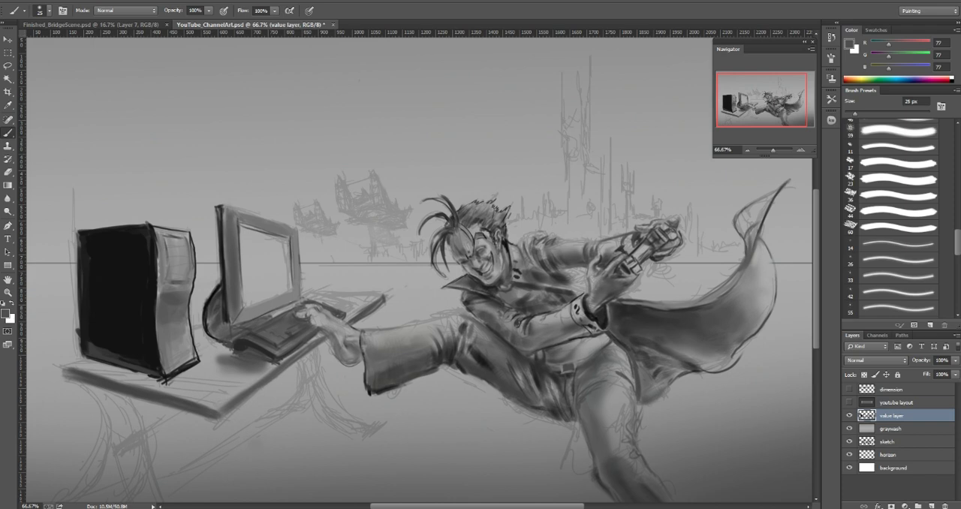
# Step: Darken the lower left corner and bottom of the monitor's frame with sampled gray (81) at 25 px
pyautogui.click(5, 313)
pyautogui.click(56, 142)
pyautogui.keyDown('alt'); pyautogui.click(236, 297); pyautogui.keyUp('alt')
pyautogui.moveTo(241, 315)
pyautogui.mouseDown()
pyautogui.moveTo(292, 298)
pyautogui.moveTo(243, 320)
pyautogui.moveTo(260, 315)
pyautogui.mouseUp()
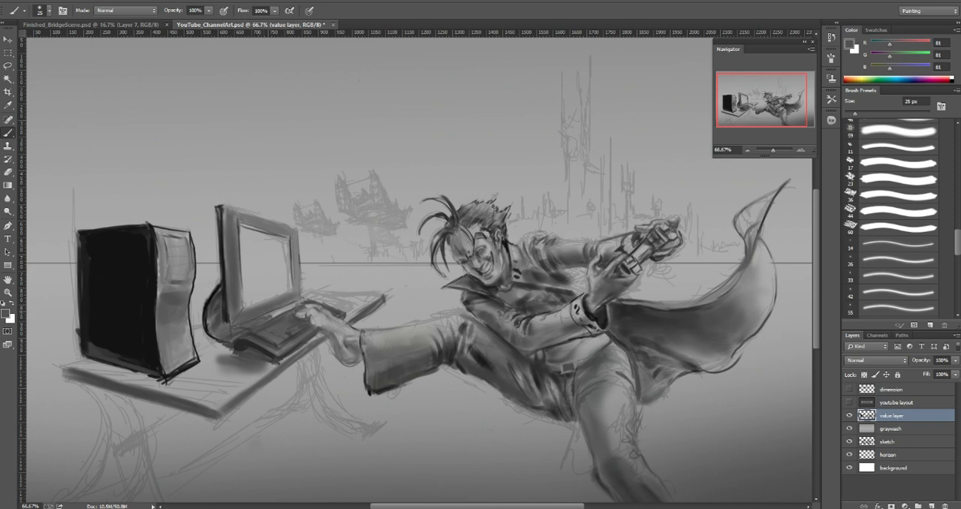
# Step: Define the bottom and right edges of the monitor with sampled dark gray (57) and a 7 px brush
pyautogui.keyDown('alt'); pyautogui.click(242, 320); pyautogui.keyUp('alt')
pyautogui.press('[')
pyautogui.press('[')
pyautogui.press('[')
pyautogui.press('[')
pyautogui.press('[')
pyautogui.press('[')
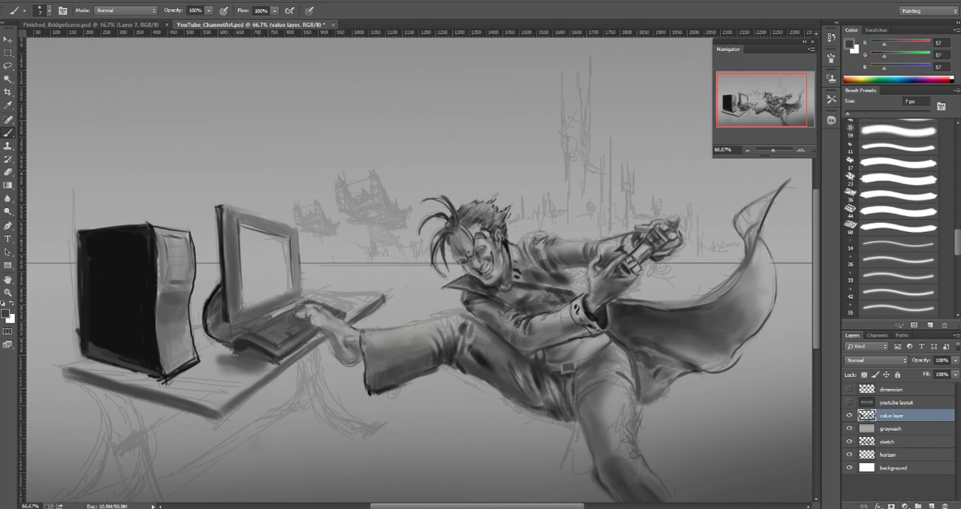
pyautogui.moveTo(256, 317)
pyautogui.mouseDown()
pyautogui.moveTo(299, 297)
pyautogui.moveTo(300, 231)
pyautogui.mouseUp()
# Step: Touch up the monitor's right edge with light gray (172) sampled from the screen at 5 px, and resample the frame's gray (83)
pyautogui.keyDown('alt'); pyautogui.click(279, 259); pyautogui.keyUp('alt')
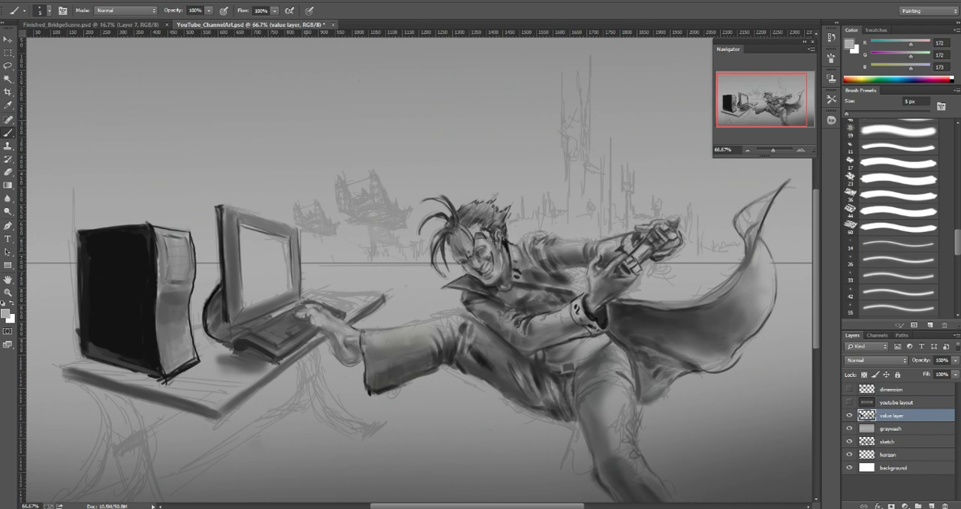
pyautogui.moveTo(301, 258); pyautogui.dragTo(301, 246)
pyautogui.keyDown('alt'); pyautogui.click(297, 255); pyautogui.keyUp('alt')
pyautogui.press(']')
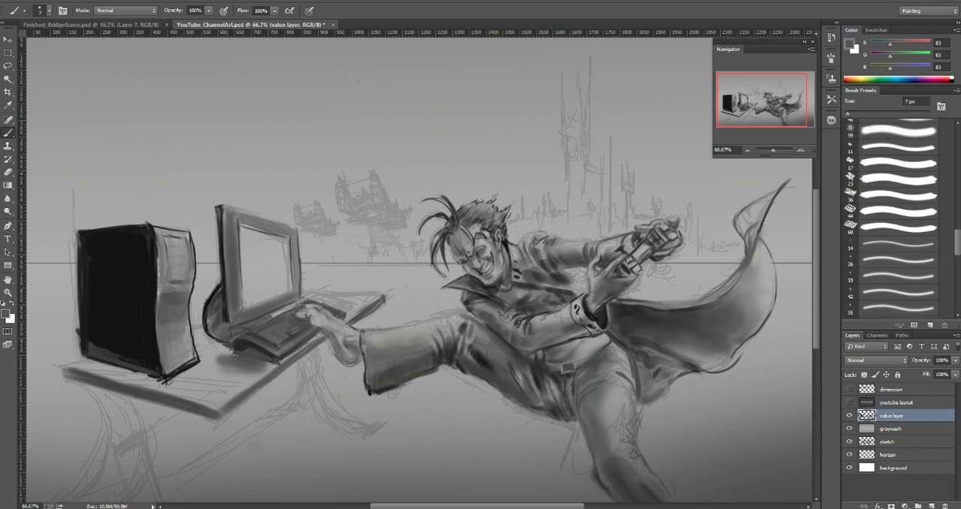
# Step: Darken the monitor's left edge with near-black (15) sampled from the computer tower at 8 px, and resample the frame and screen grays
pyautogui.keyDown('alt'); pyautogui.click(142, 285); pyautogui.keyUp('alt')
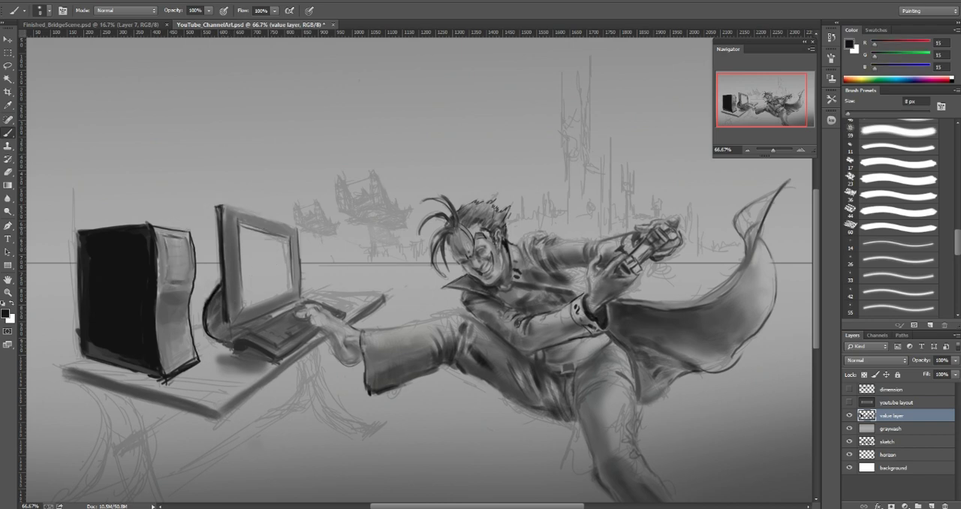
pyautogui.moveTo(225, 279); pyautogui.dragTo(219, 207)
pyautogui.keyDown('alt'); pyautogui.click(231, 259); pyautogui.keyUp('alt')
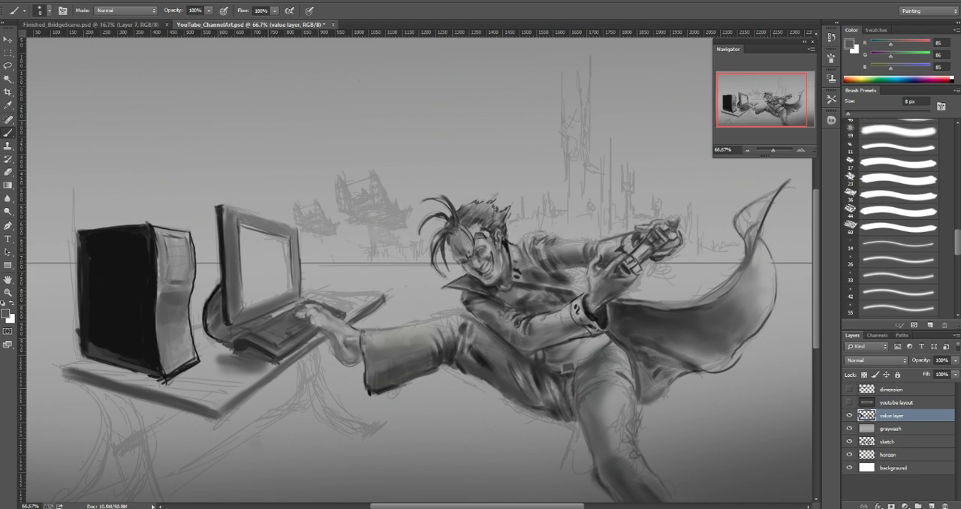
pyautogui.keyDown('alt'); pyautogui.click(247, 268); pyautogui.keyUp('alt')
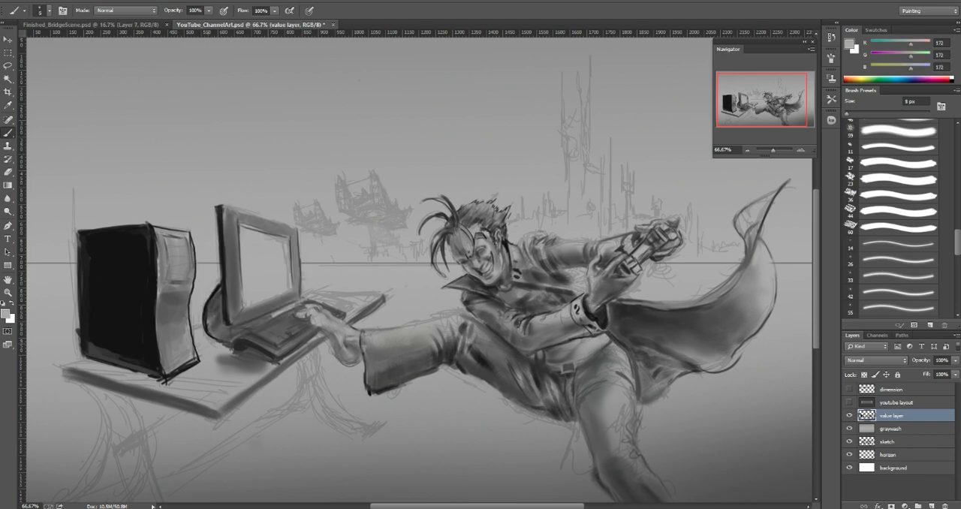
# Step: Refine the dark contour of the monitor's rounded stand with sampled near-black (4 and 22) at 3 to 6 px and dark gray (60)
pyautogui.keyDown('alt'); pyautogui.click(212, 297); pyautogui.keyUp('alt')
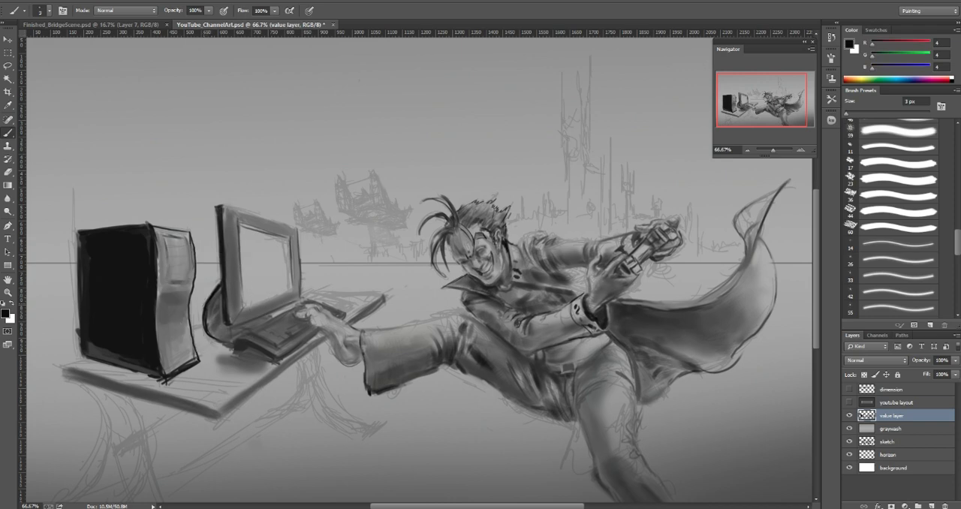
pyautogui.moveTo(217, 282)
pyautogui.mouseDown()
pyautogui.moveTo(200, 319)
pyautogui.moveTo(207, 337)
pyautogui.mouseUp()
pyautogui.keyDown('alt'); pyautogui.click(208, 334); pyautogui.keyUp('alt')
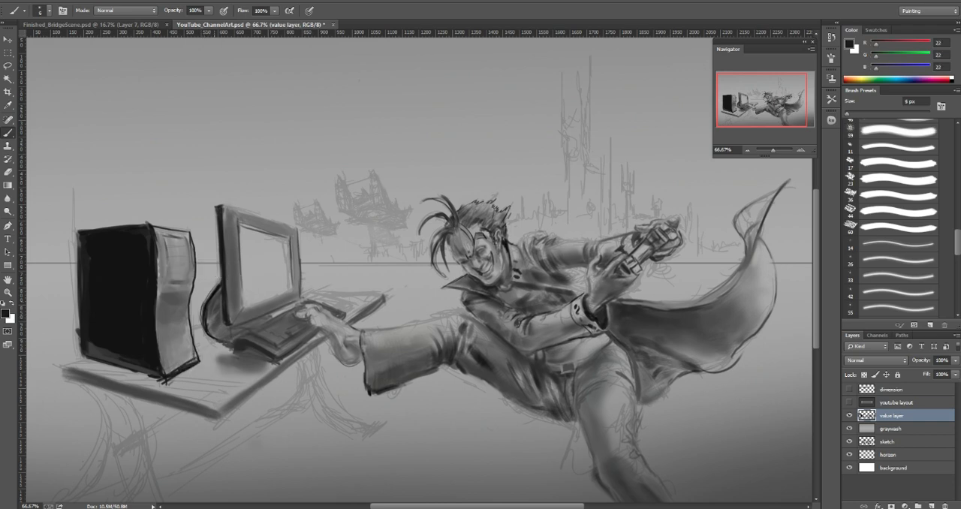
pyautogui.keyDown('alt'); pyautogui.click(212, 305); pyautogui.keyUp('alt')
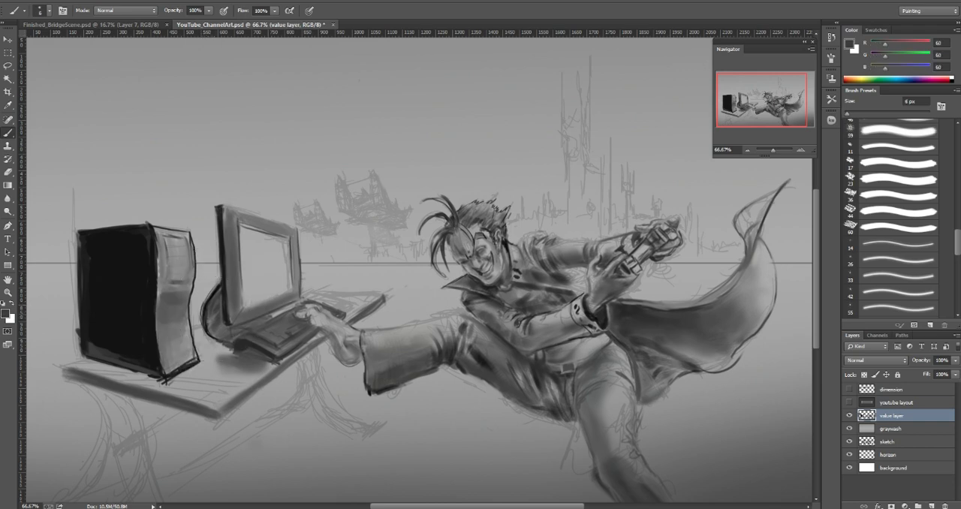
# Step: Paint the upright and short inner foot of the desk's far leg in dark gray (62), varying the brush size
pyautogui.press(']')
pyautogui.press(']')
pyautogui.press(']')
pyautogui.press(']')
pyautogui.press(']')
pyautogui.keyDown('alt'); pyautogui.click(301, 344); pyautogui.keyUp('alt')
pyautogui.press('[')
pyautogui.press('[')
pyautogui.press('[')
pyautogui.press('[')
pyautogui.press('[')
pyautogui.moveTo(299, 362)
pyautogui.mouseDown()
pyautogui.moveTo(315, 359)
pyautogui.moveTo(316, 395)
pyautogui.mouseUp()
pyautogui.press(']')
pyautogui.press(']')
pyautogui.press(']')
pyautogui.press(']')
pyautogui.moveTo(304, 354)
pyautogui.mouseDown()
pyautogui.moveTo(310, 385)
pyautogui.moveTo(302, 395)
pyautogui.mouseUp()
pyautogui.moveTo(309, 356)
pyautogui.mouseDown()
pyautogui.moveTo(313, 393)
pyautogui.moveTo(303, 392)
pyautogui.moveTo(296, 407)
pyautogui.moveTo(309, 401)
pyautogui.moveTo(294, 414)
pyautogui.mouseUp()
# Step: Paint the long curved outer foot of the desk's far leg over the sketch lines, varying the brush size
pyautogui.press('[')
pyautogui.press('[')
pyautogui.press('[')
pyautogui.press('[')
pyautogui.press('[')
pyautogui.press('[')
pyautogui.moveTo(314, 349)
pyautogui.mouseDown()
pyautogui.moveTo(324, 414)
pyautogui.moveTo(337, 420)
pyautogui.mouseUp()
pyautogui.keyDown('alt'); pyautogui.click(314, 381); pyautogui.keyUp('alt')
pyautogui.press(']')
pyautogui.press(']')
pyautogui.press(']')
pyautogui.moveTo(314, 389)
pyautogui.mouseDown()
pyautogui.moveTo(350, 434)
pyautogui.moveTo(368, 434)
pyautogui.moveTo(316, 402)
pyautogui.moveTo(328, 418)
pyautogui.moveTo(363, 434)
pyautogui.mouseUp()
# Step: Undo the last stroke and repaint the tip of the desk leg's outer foot with an 8 px brush
pyautogui.press('[')
pyautogui.press('[')
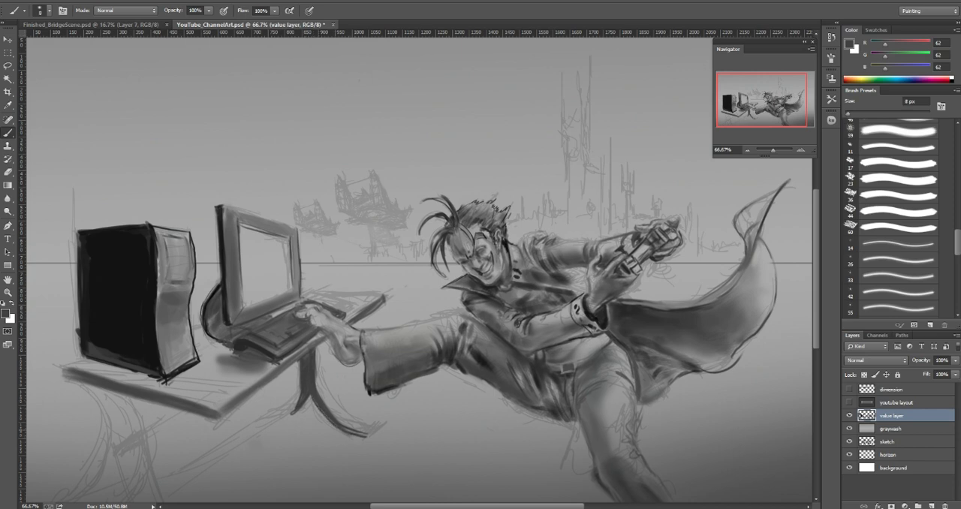
pyautogui.hotkey('ctrl', 'z')
pyautogui.moveTo(330, 422); pyautogui.dragTo(367, 436)
pyautogui.keyDown('alt'); pyautogui.click(341, 405); pyautogui.keyUp('alt')
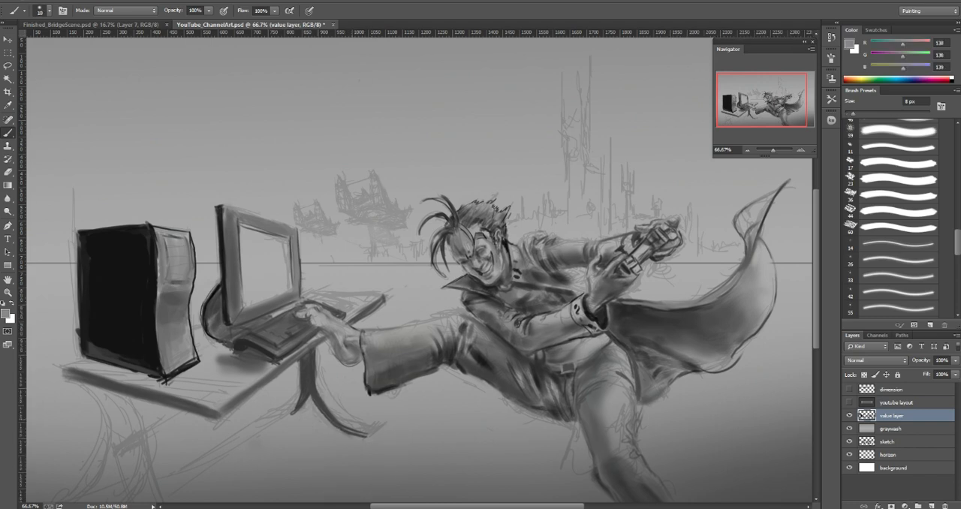
# Step: Blend the floor tone around the desk leg's outer foot with sampled background gray and an enlarged brush
pyautogui.press(']')
pyautogui.press(']')
pyautogui.press(']')
pyautogui.press(']')
pyautogui.press(']')
pyautogui.press('[')
pyautogui.press('[')
pyautogui.keyDown('alt'); pyautogui.click(383, 446); pyautogui.keyUp('alt')
# Step: Paint a lighter side plane along the desk leg and its curved foot with sampled gray (108), enlarging the brush to 20 px
pyautogui.press('[')
pyautogui.keyDown('alt'); pyautogui.click(312, 381); pyautogui.keyUp('alt')
pyautogui.press('[')
pyautogui.press('[')
pyautogui.press('[')
pyautogui.press('[')
pyautogui.press('[')
pyautogui.moveTo(321, 400)
pyautogui.mouseDown()
pyautogui.moveTo(320, 344)
pyautogui.moveTo(322, 389)
pyautogui.mouseUp()
pyautogui.press(']')
pyautogui.keyDown('alt'); pyautogui.click(322, 385); pyautogui.keyUp('alt')
pyautogui.press(']')
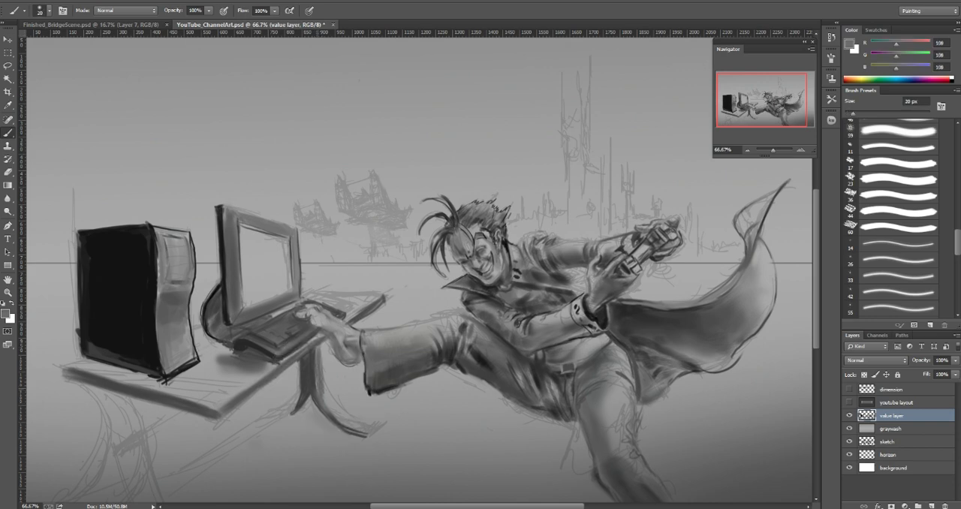
pyautogui.moveTo(331, 400)
pyautogui.mouseDown()
pyautogui.moveTo(335, 411)
pyautogui.moveTo(344, 405)
pyautogui.mouseUp()
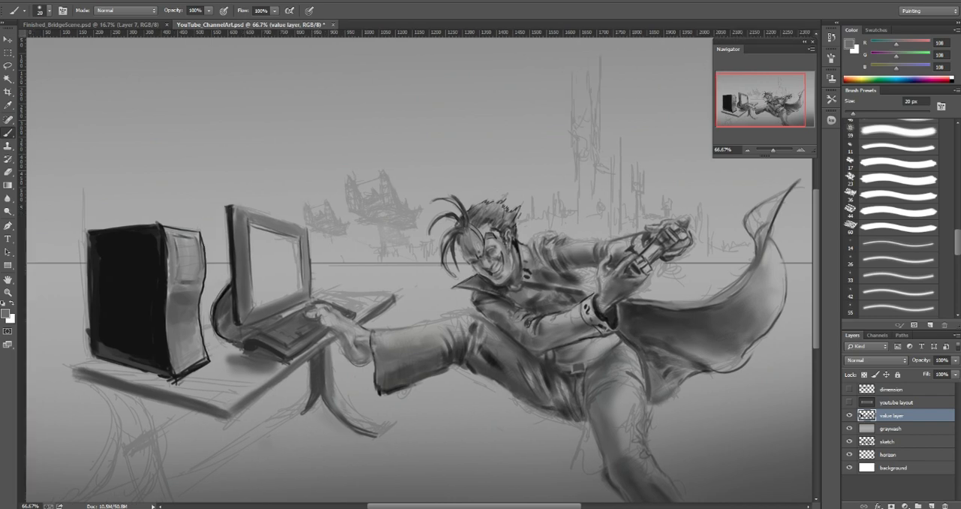
# Step: Paint the diagonal lower crossbar running from the far desk leg toward the near leg with an 8 px brush in sampled dark gray (61)
pyautogui.keyDown('alt'); pyautogui.click(319, 384); pyautogui.keyUp('alt')
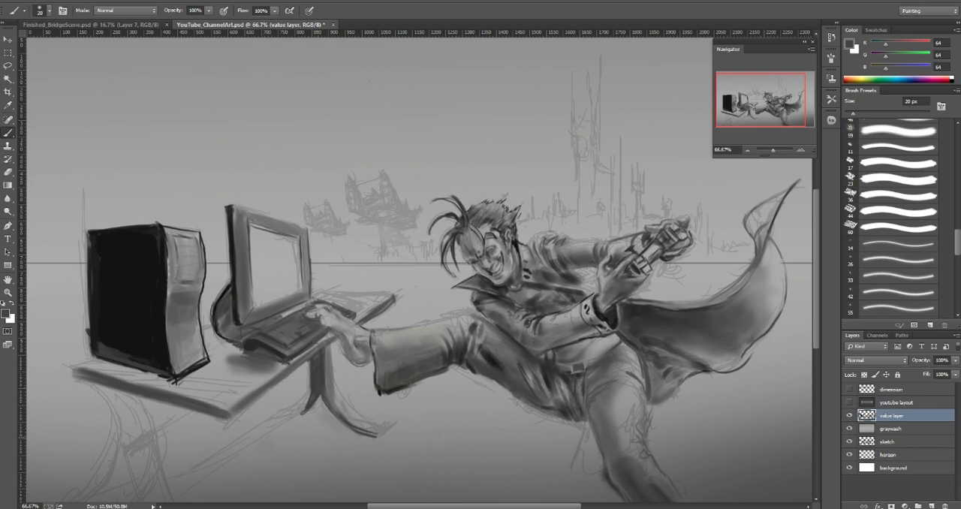
pyautogui.press('[')
pyautogui.hotkey('ctrl', '-')
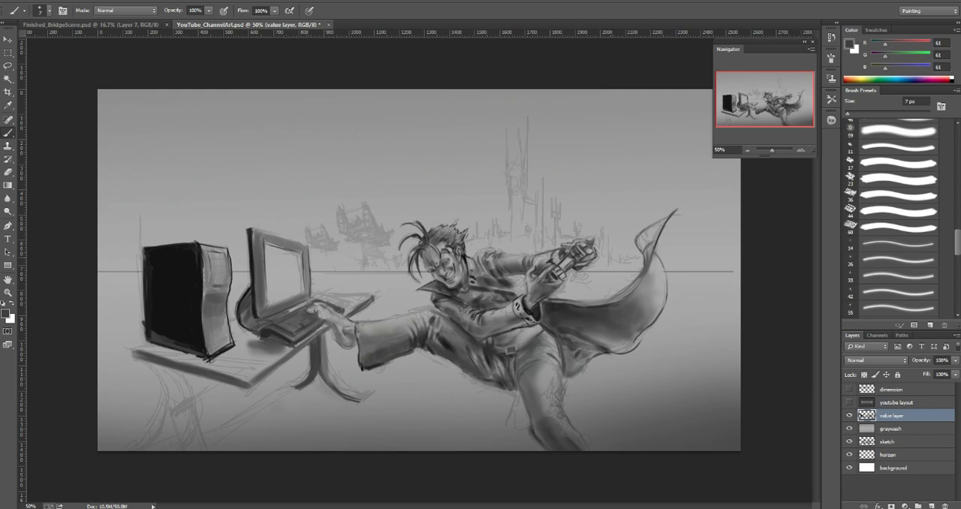
pyautogui.press(']')
pyautogui.moveTo(268, 401); pyautogui.dragTo(308, 375)
pyautogui.moveTo(206, 441); pyautogui.dragTo(297, 382)
pyautogui.moveTo(256, 406); pyautogui.dragTo(308, 371)
pyautogui.moveTo(216, 432); pyautogui.dragTo(266, 401)
pyautogui.moveTo(205, 437); pyautogui.dragTo(279, 389)
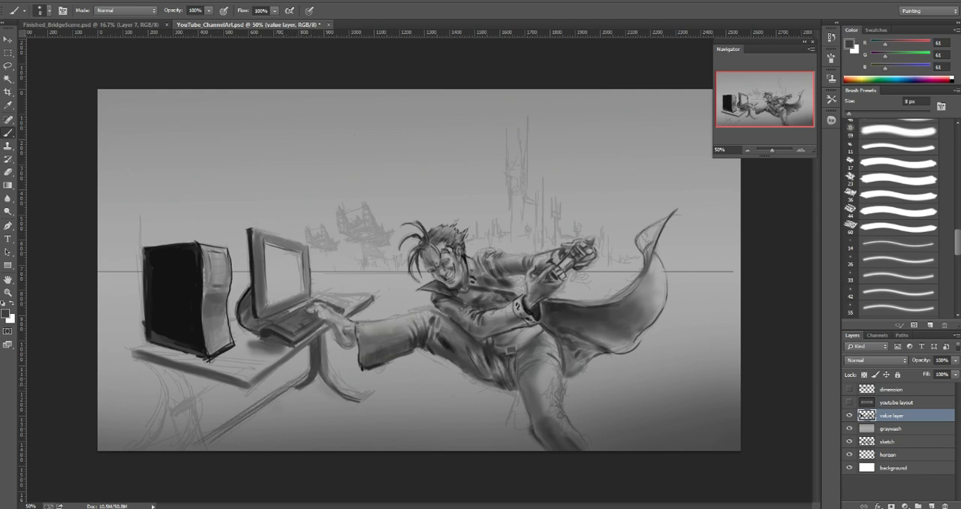
# Step: Paint the curved near leg of the desk in dark gray (61), varying the brush size up to 40 px
pyautogui.press(']')
pyautogui.press(']')
pyautogui.moveTo(166, 370); pyautogui.dragTo(153, 399)
pyautogui.press('[')
pyautogui.press('[')
pyautogui.moveTo(143, 362)
pyautogui.mouseDown()
pyautogui.moveTo(165, 393)
pyautogui.moveTo(144, 450)
pyautogui.mouseUp()
pyautogui.moveTo(166, 396)
pyautogui.mouseDown()
pyautogui.moveTo(169, 425)
pyautogui.moveTo(150, 450)
pyautogui.moveTo(176, 444)
pyautogui.mouseUp()
pyautogui.press(']')
pyautogui.press(']')
pyautogui.press(']')
pyautogui.press(']')
pyautogui.press(']')
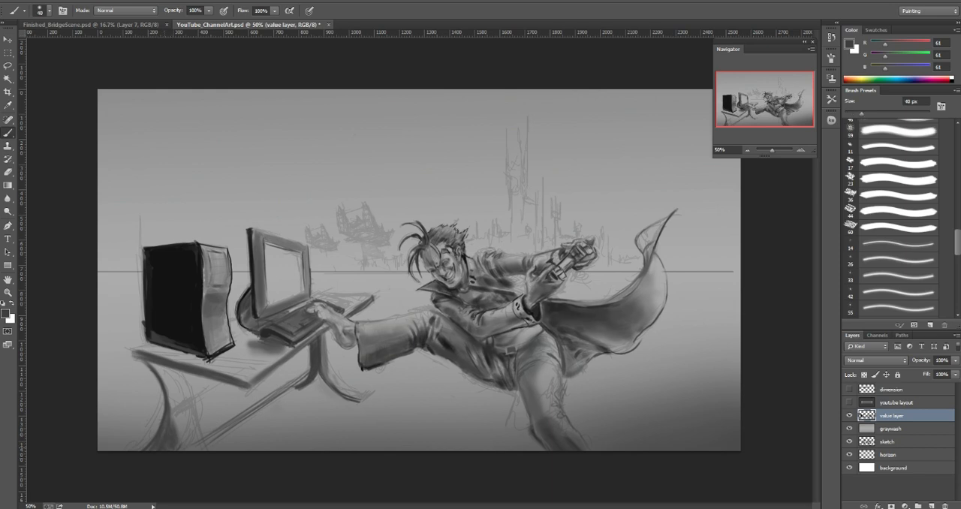
# Step: Define the inner edge of the desk's near leg and shade its upper part below the desktop
pyautogui.press('[')
pyautogui.press('[')
pyautogui.press('[')
pyautogui.press('[')
pyautogui.press('[')
pyautogui.moveTo(172, 411); pyautogui.dragTo(186, 404)
pyautogui.moveTo(151, 365); pyautogui.dragTo(174, 386)
pyautogui.press(']')
pyautogui.press(']')
pyautogui.press(']')
pyautogui.press(']')
pyautogui.press(']')
pyautogui.press(']')
pyautogui.keyDown('alt'); pyautogui.click(174, 375); pyautogui.keyUp('alt')
pyautogui.moveTo(177, 374)
pyautogui.mouseDown()
pyautogui.moveTo(174, 394)
pyautogui.moveTo(187, 381)
pyautogui.moveTo(189, 391)
pyautogui.mouseUp()
# Step: Refine the near leg's lighter side plane with sampled grays including 116, adjusting the brush to about 15 px
pyautogui.press('[')
pyautogui.press('[')
pyautogui.press('[')
pyautogui.press('[')
pyautogui.press('[')
pyautogui.press('[')
pyautogui.press('[')
pyautogui.press('[')
pyautogui.press('[')
pyautogui.press('[')
pyautogui.press('[')
pyautogui.keyDown('alt'); pyautogui.click(165, 391); pyautogui.keyUp('alt')
pyautogui.press('[')
pyautogui.keyDown('alt'); pyautogui.click(180, 381); pyautogui.keyUp('alt')
pyautogui.press(']')
pyautogui.press(']')
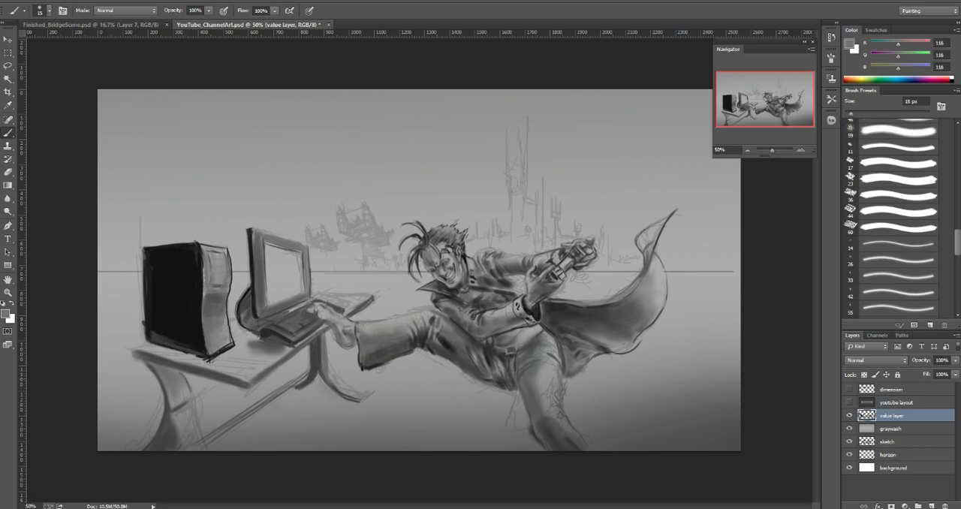
pyautogui.keyDown('alt'); pyautogui.click(187, 389); pyautogui.keyUp('alt')
pyautogui.keyDown('alt'); pyautogui.click(172, 368); pyautogui.keyUp('alt')
# Step: Paint a dark line along the desktop's front edge with a 7 px brush in near-black (13) sampled from the computer tower
pyautogui.keyDown('alt'); pyautogui.click(172, 318); pyautogui.keyUp('alt')
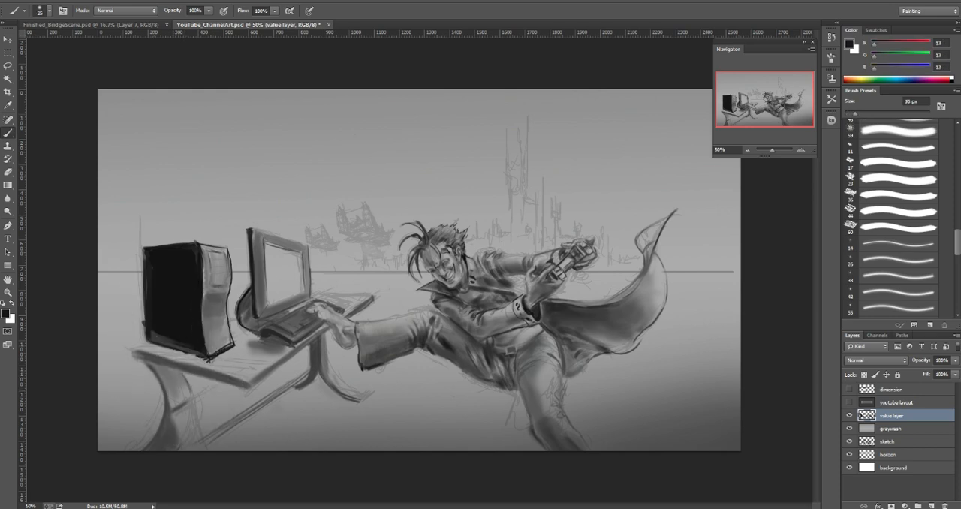
pyautogui.press('[')
pyautogui.press('[')
pyautogui.press('[')
pyautogui.press('[')
pyautogui.moveTo(132, 355); pyautogui.dragTo(243, 387)
pyautogui.moveTo(132, 353)
pyautogui.mouseDown()
pyautogui.moveTo(228, 381)
pyautogui.moveTo(201, 375)
pyautogui.mouseUp()
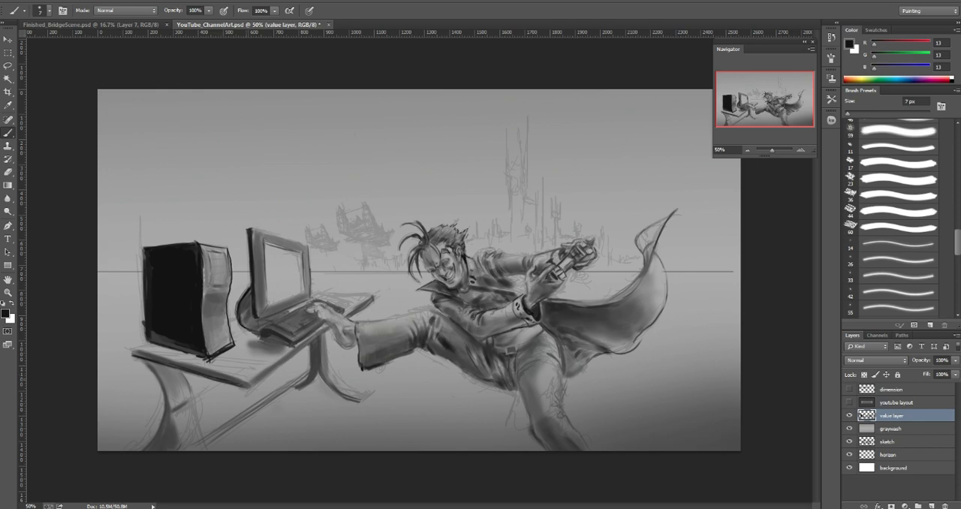
# Step: Build up the thickness of the desktop's front edge with sampled grays (108 and 63), enlarging the brush
pyautogui.keyDown('alt'); pyautogui.click(204, 370); pyautogui.keyUp('alt')
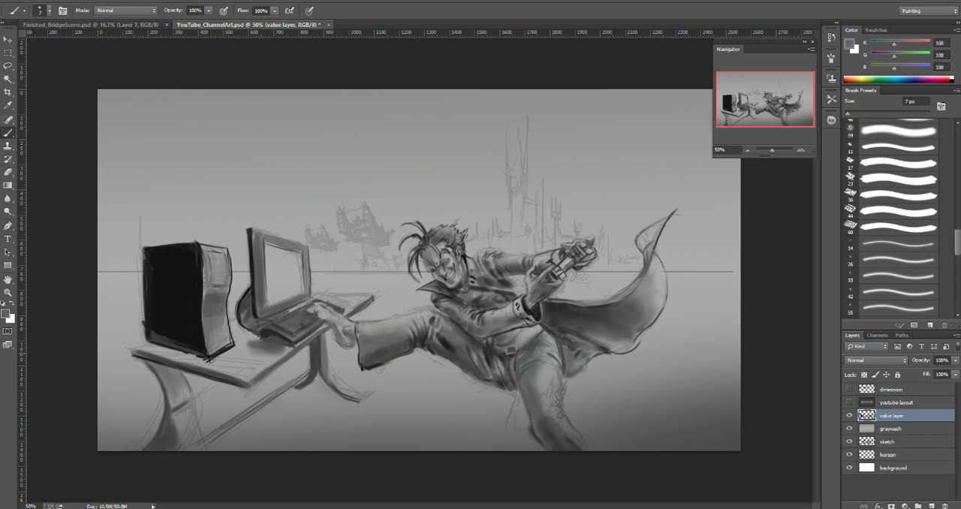
pyautogui.keyDown('alt'); pyautogui.click(217, 375); pyautogui.keyUp('alt')
pyautogui.press(']')
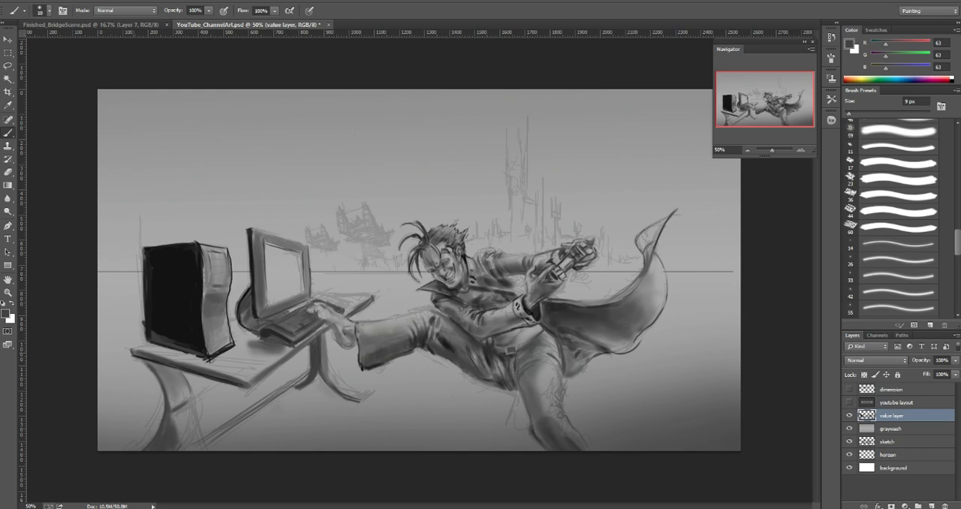
pyautogui.press(']')
pyautogui.press(']')
# Step: Darken the desktop's front edge and sharpen its near corner with sampled dark grays (17 and 38), varying the brush size
pyautogui.keyDown('alt'); pyautogui.click(148, 356); pyautogui.keyUp('alt')
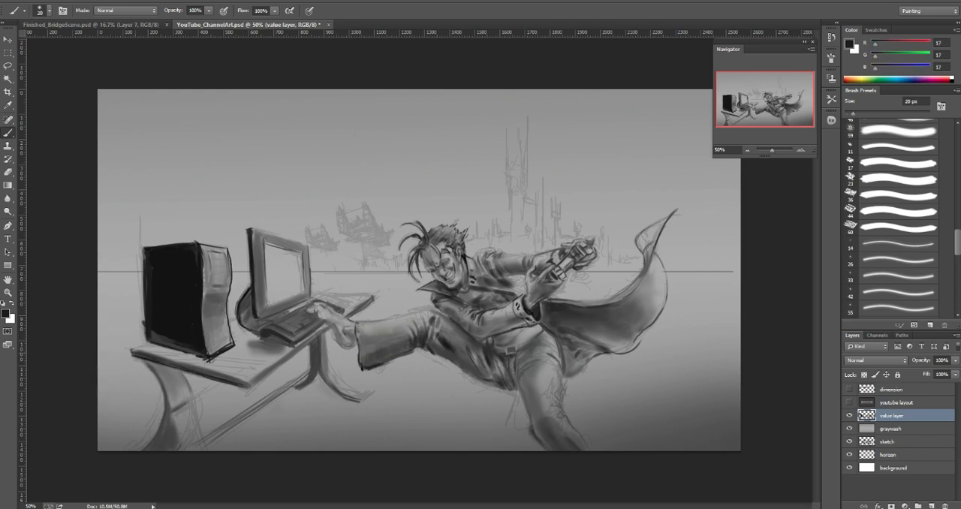
pyautogui.press('[')
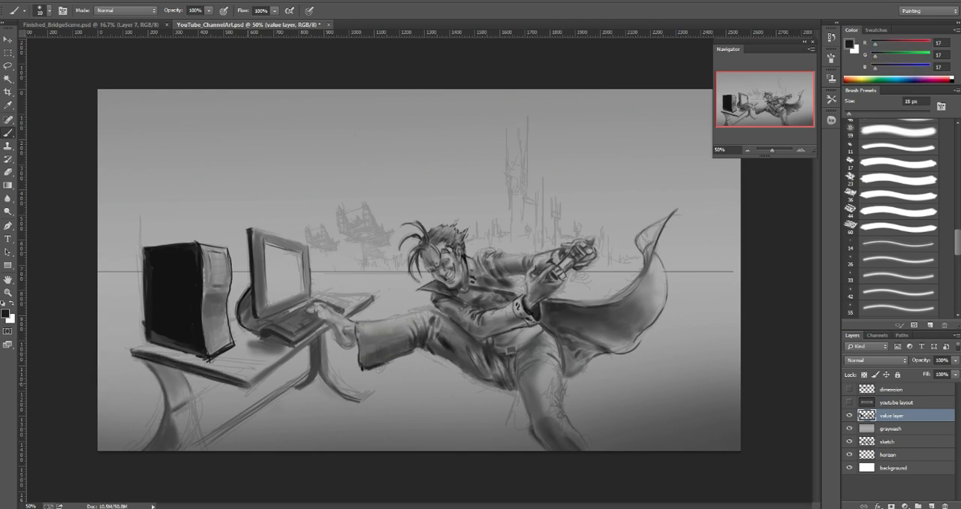
pyautogui.keyDown('alt'); pyautogui.click(242, 382); pyautogui.keyUp('alt')
pyautogui.press('[')
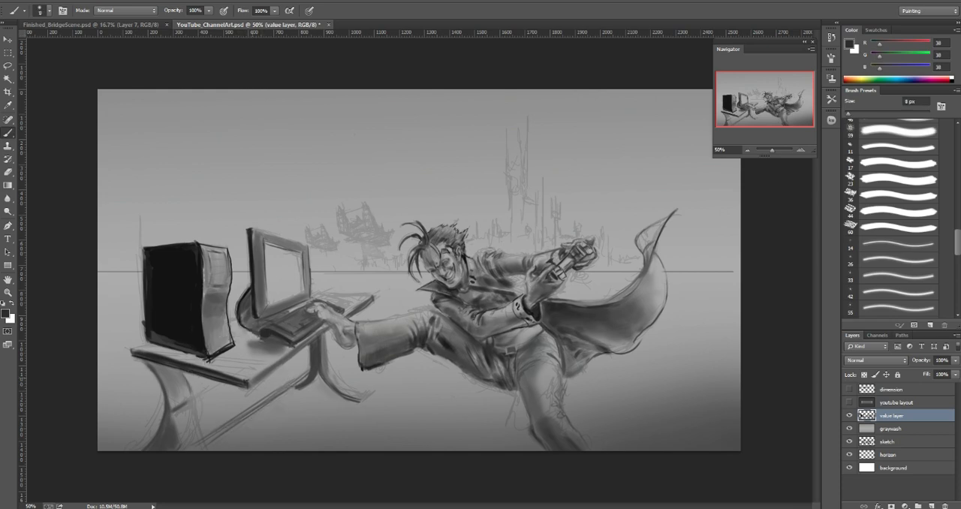
pyautogui.keyDown('alt'); pyautogui.click(246, 381); pyautogui.keyUp('alt')
pyautogui.press(']')
pyautogui.press(']')
pyautogui.press(']')
pyautogui.keyDown('alt'); pyautogui.click(241, 377); pyautogui.keyUp('alt')
pyautogui.press('[')
pyautogui.press('[')
pyautogui.press('[')
pyautogui.press('[')
# Step: Darken the desktop's outer end and the contact area beneath the computer tower with sampled near-black (13)
pyautogui.keyDown('alt'); pyautogui.click(177, 335); pyautogui.keyUp('alt')
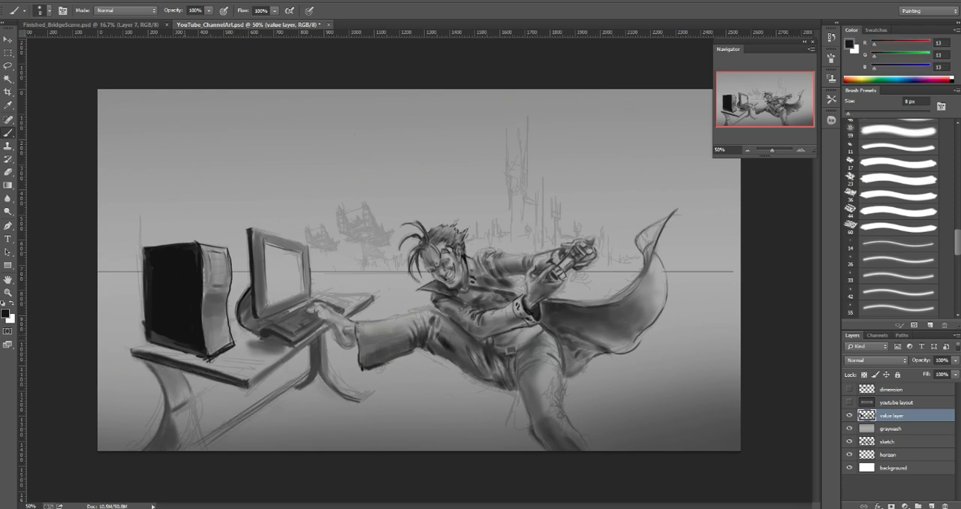
pyautogui.press(']')
pyautogui.press(']')
pyautogui.press(']')
pyautogui.press(']')
pyautogui.press(']')
pyautogui.press(']')
pyautogui.press(']')
pyautogui.moveTo(161, 352)
pyautogui.mouseDown()
pyautogui.moveTo(192, 356)
pyautogui.moveTo(135, 350)
pyautogui.mouseUp()
pyautogui.press('[')
pyautogui.press('[')
pyautogui.press(']')
pyautogui.keyDown('alt'); pyautogui.click(199, 362); pyautogui.keyUp('alt')
pyautogui.keyDown('alt'); pyautogui.click(197, 357); pyautogui.keyUp('alt')
# Step: Paint the short back edge at the desktop's outer corner behind the tower with a 6 px brush in sampled gray (62)
pyautogui.press('[')
pyautogui.press('[')
pyautogui.press('[')
pyautogui.press('[')
pyautogui.press('[')
pyautogui.press('[')
pyautogui.press('[')
pyautogui.keyDown('alt'); pyautogui.click(139, 351); pyautogui.keyUp('alt')
pyautogui.press('[')
pyautogui.press('[')
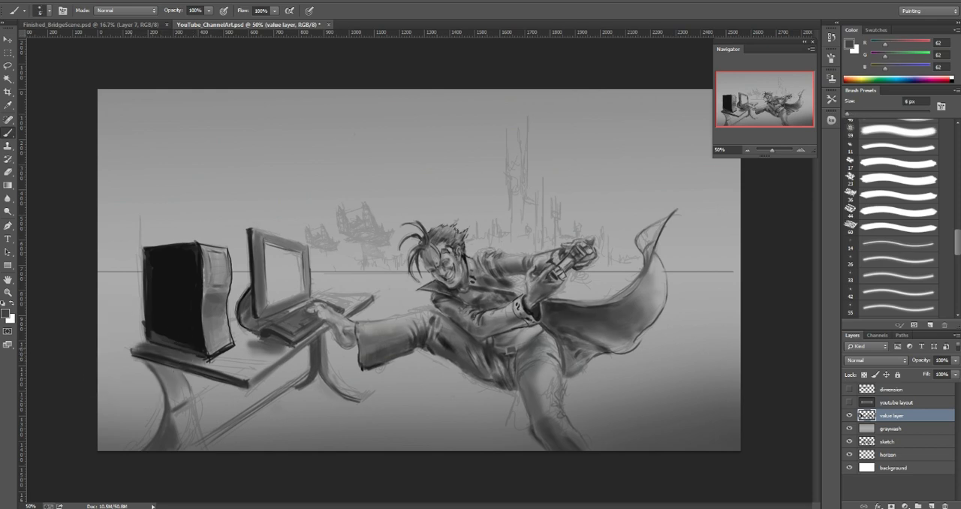
pyautogui.moveTo(132, 348); pyautogui.dragTo(143, 343)
# Step: Paint a shadow on the desktop between the tower and the monitor with sampled dark gray (38), progressively enlarging the brush
pyautogui.keyDown('alt'); pyautogui.click(267, 329); pyautogui.keyUp('alt')
pyautogui.press(']')
pyautogui.press(']')
pyautogui.press(']')
pyautogui.press(']')
pyautogui.press(']')
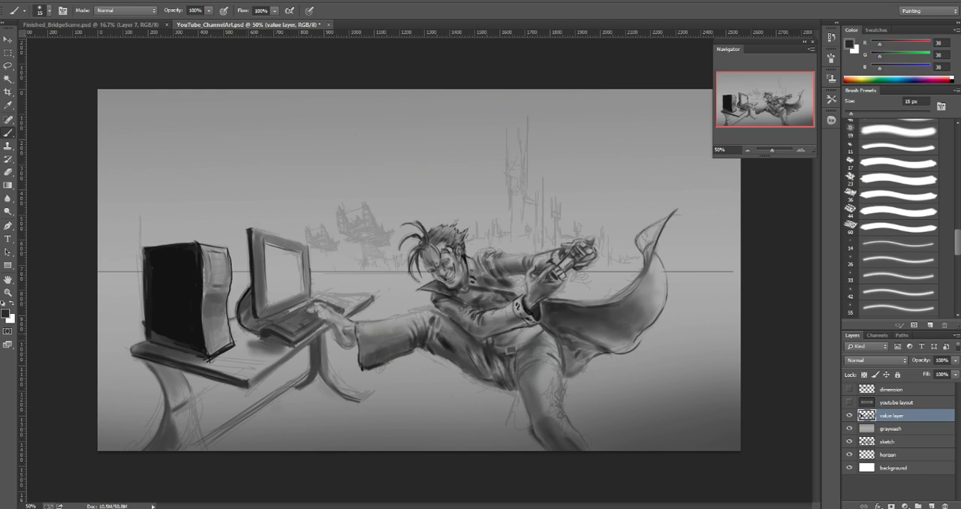
pyautogui.click(240, 332)
pyautogui.press(']')
pyautogui.press(']')
pyautogui.press(']')
pyautogui.moveTo(238, 340)
pyautogui.mouseDown()
pyautogui.moveTo(253, 335)
pyautogui.moveTo(238, 346)
pyautogui.moveTo(261, 354)
pyautogui.moveTo(219, 358)
pyautogui.moveTo(231, 351)
pyautogui.mouseUp()
pyautogui.press(']')
pyautogui.press(']')
pyautogui.press(']')
pyautogui.press(']')
pyautogui.press(']')
pyautogui.press(']')
pyautogui.press('[')
# Step: Blend the desktop surface in front of the keyboard with sampled grays (138, 155 and 128) and a 50 px brush
pyautogui.keyDown('alt'); pyautogui.click(210, 360); pyautogui.keyUp('alt')
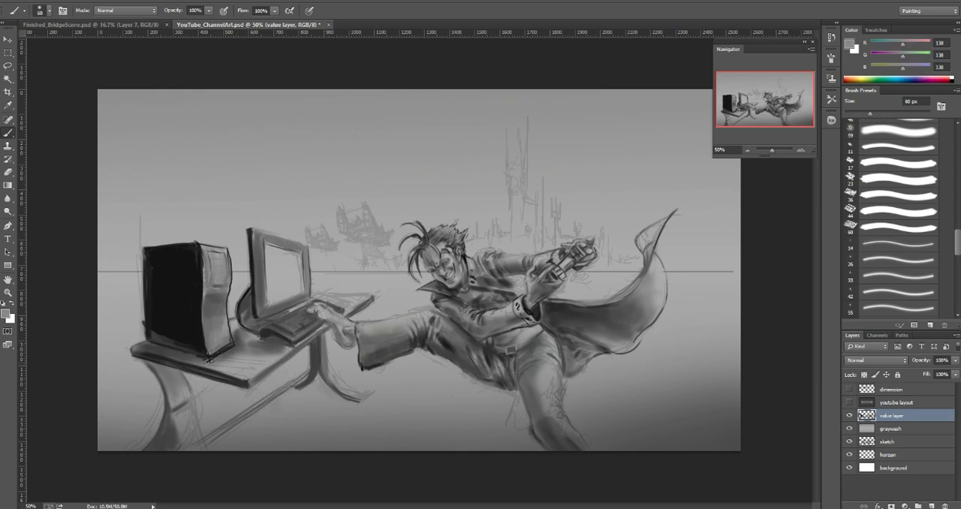
pyautogui.keyDown('alt'); pyautogui.click(271, 354); pyautogui.keyUp('alt')
pyautogui.press('[')
pyautogui.press('[')
pyautogui.keyDown('alt'); pyautogui.click(261, 362); pyautogui.keyUp('alt')
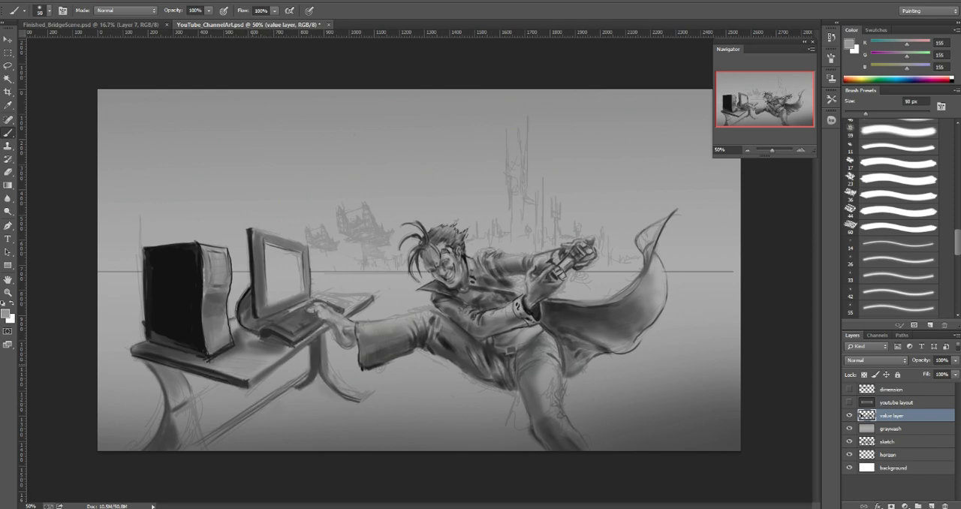
pyautogui.keyDown('alt'); pyautogui.click(259, 360); pyautogui.keyUp('alt')
pyautogui.moveTo(245, 348); pyautogui.dragTo(253, 344)
pyautogui.keyDown('alt'); pyautogui.click(260, 355); pyautogui.keyUp('alt')
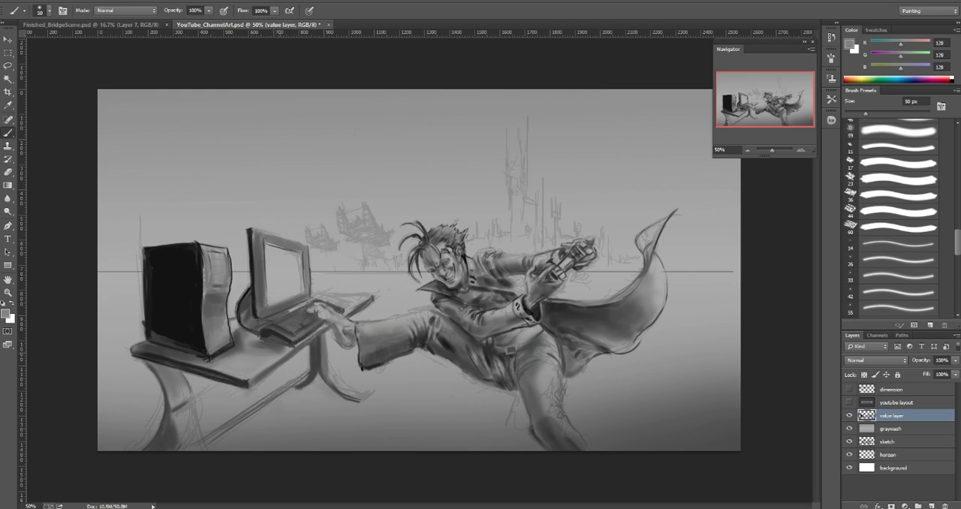
# Step: Paint the desktop's long side edge from the near corner to the far end with a 9 px brush in sampled dark gray (45)
pyautogui.keyDown('alt'); pyautogui.click(245, 371); pyautogui.keyUp('alt')
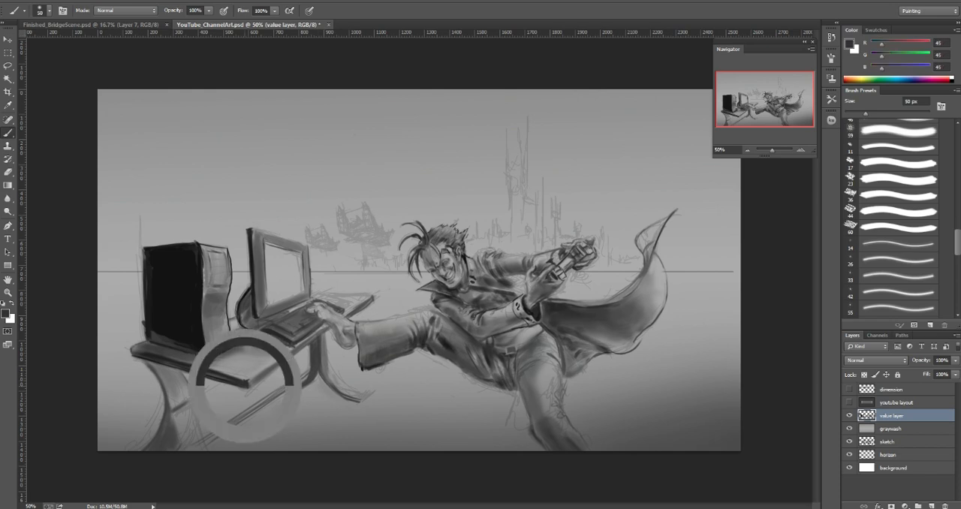
pyautogui.press('[')
pyautogui.press('[')
pyautogui.press('[')
pyautogui.press('[')
pyautogui.press('[')
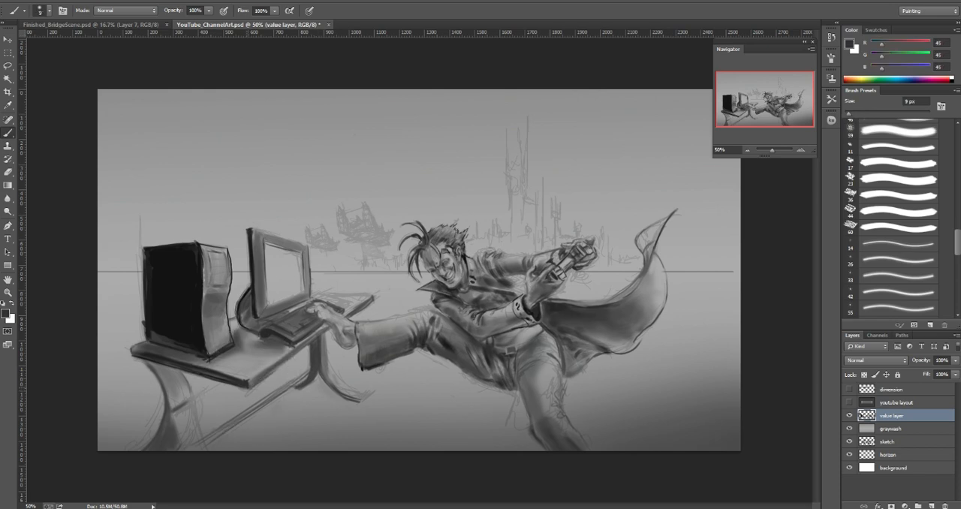
pyautogui.moveTo(259, 382); pyautogui.dragTo(342, 319)
# Step: Blend the area around the character's foot on the keyboard with sampled light gray (147) and an enlarged brush
pyautogui.keyDown('alt'); pyautogui.click(342, 321); pyautogui.keyUp('alt')
pyautogui.press(']')
pyautogui.press(']')
pyautogui.press(']')
pyautogui.press(']')
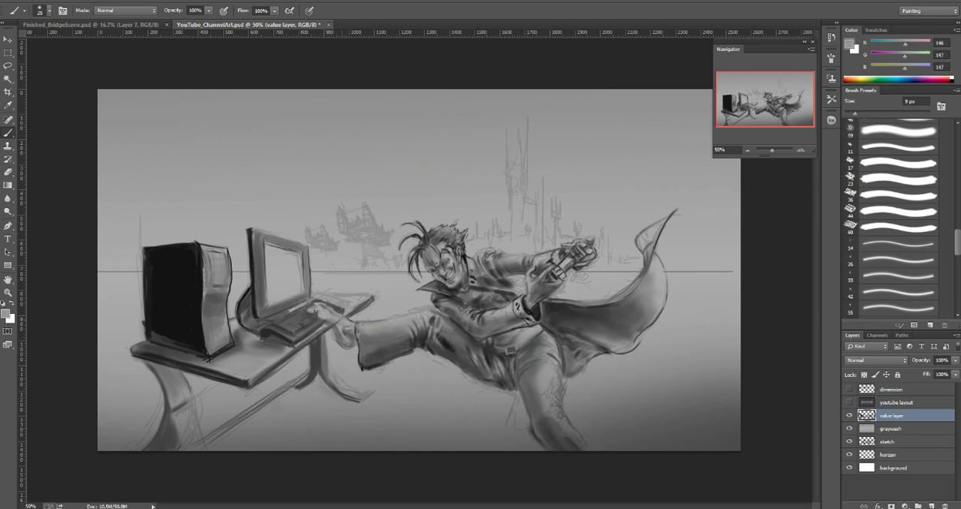
pyautogui.keyDown('alt'); pyautogui.click(332, 317); pyautogui.keyUp('alt')
pyautogui.keyDown('alt'); pyautogui.click(333, 322); pyautogui.keyUp('alt')
# Step: Paint light and dark accents on the character's smiling mouth with sampled grays (172, 84 and 112), reducing the brush to 2 px
pyautogui.click(801, 150)
pyautogui.click(800, 150)
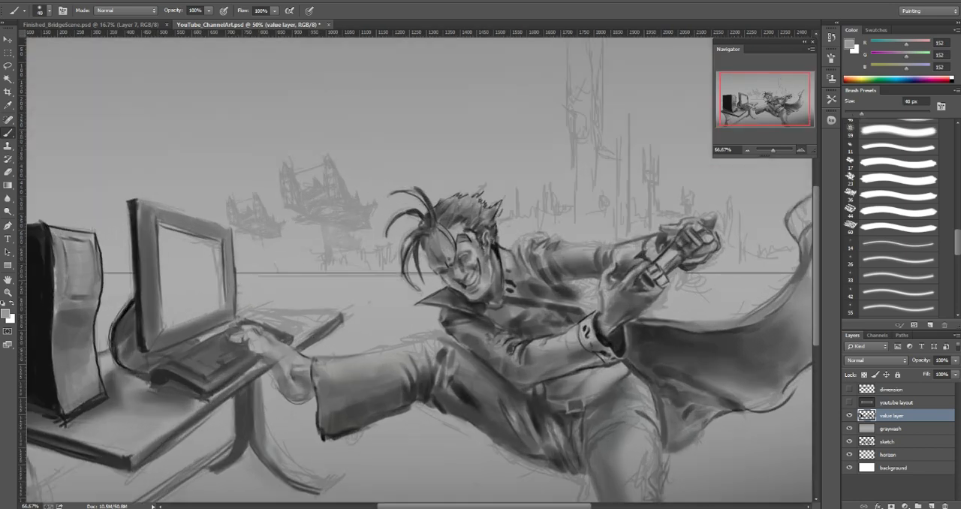
pyautogui.keyDown('alt'); pyautogui.click(647, 356); pyautogui.keyUp('alt')
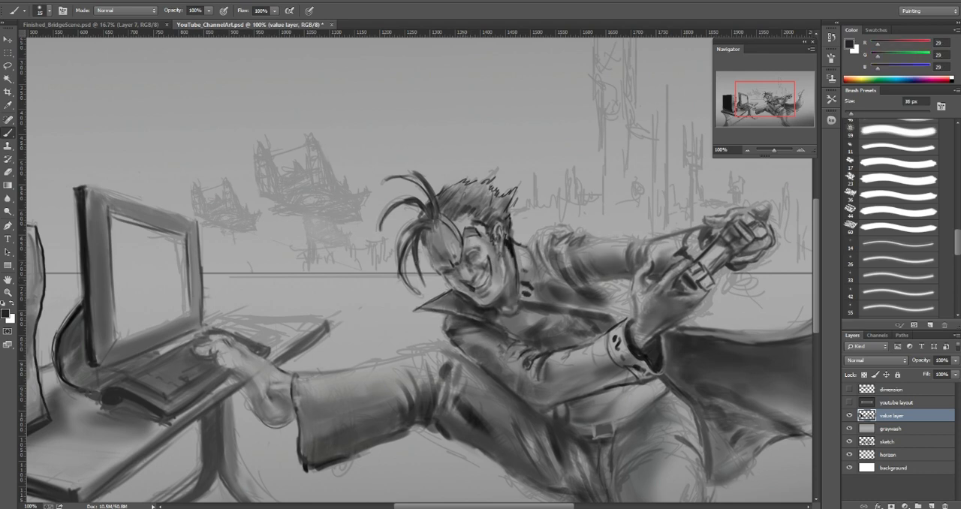
pyautogui.press('[')
pyautogui.press('[')
pyautogui.press('[')
pyautogui.press('[')
pyautogui.press('[')
pyautogui.keyDown('alt'); pyautogui.click(471, 274); pyautogui.keyUp('alt')
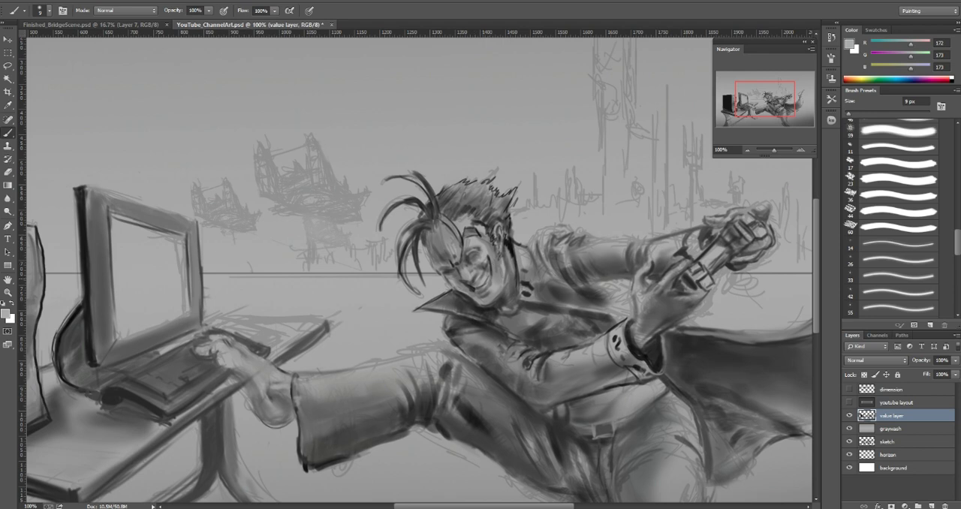
pyautogui.keyDown('alt'); pyautogui.click(481, 268); pyautogui.keyUp('alt')
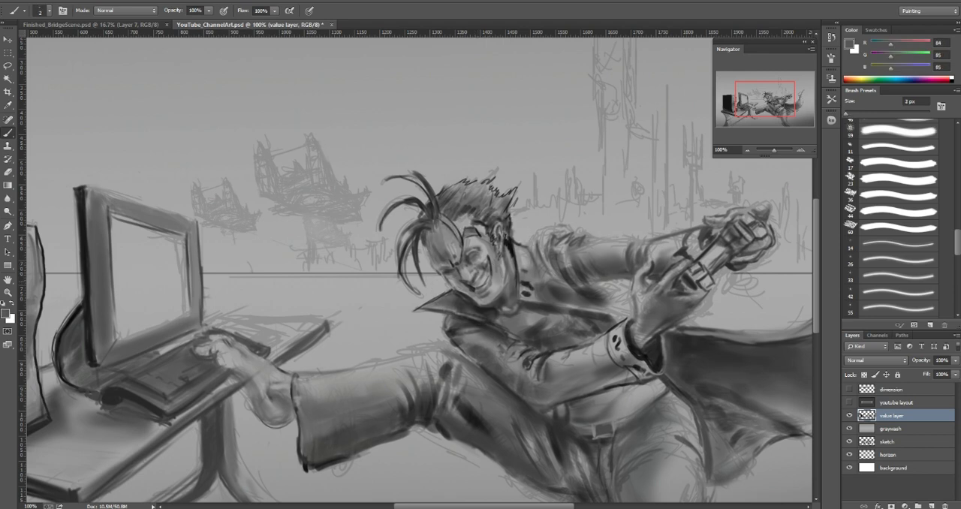
pyautogui.keyDown('alt'); pyautogui.click(470, 275); pyautogui.keyUp('alt')
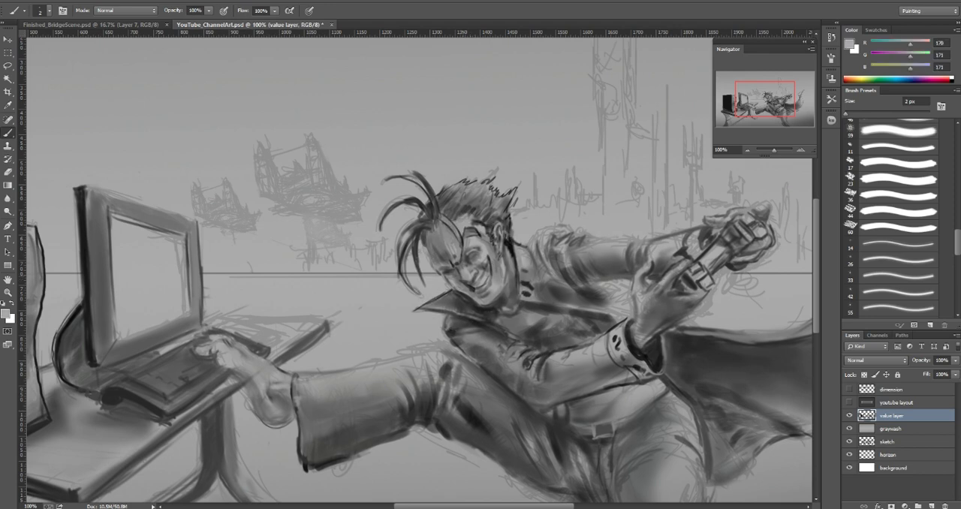
pyautogui.keyDown('alt'); pyautogui.click(473, 274); pyautogui.keyUp('alt')
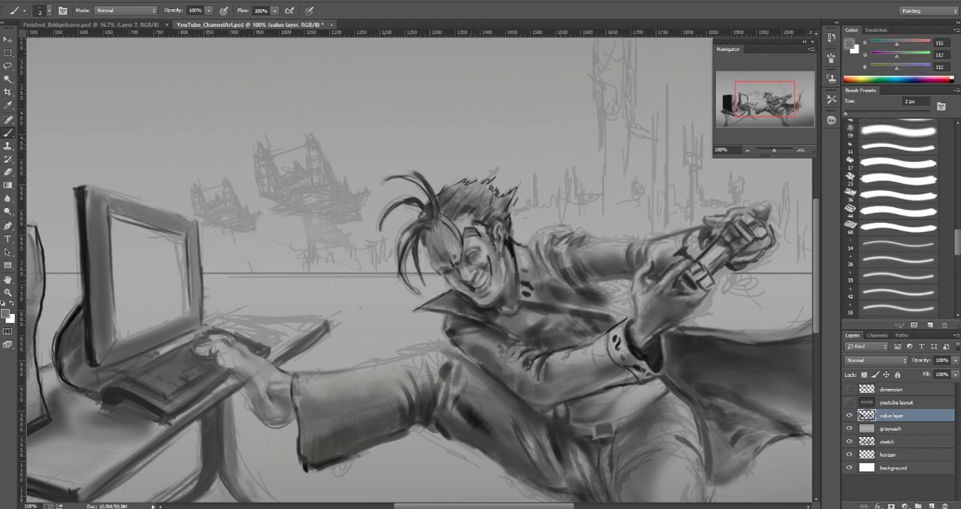
# Step: Refine the teeth and lip tones of the smile with sampled grays (66, 112 and 136), using a 4 to 8 px brush
pyautogui.keyDown('alt'); pyautogui.click(472, 282); pyautogui.keyUp('alt')
pyautogui.press(']')
pyautogui.press(']')
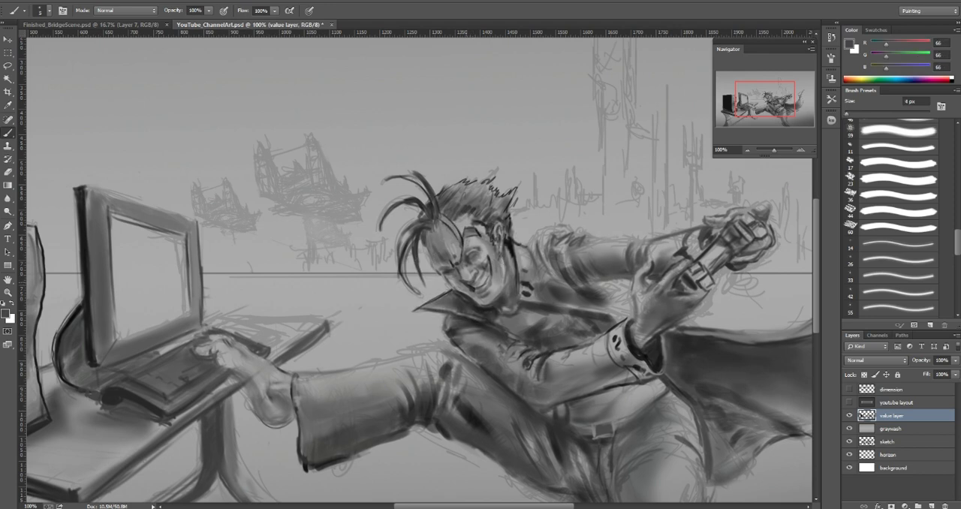
pyautogui.keyDown('alt'); pyautogui.click(476, 276); pyautogui.keyUp('alt')
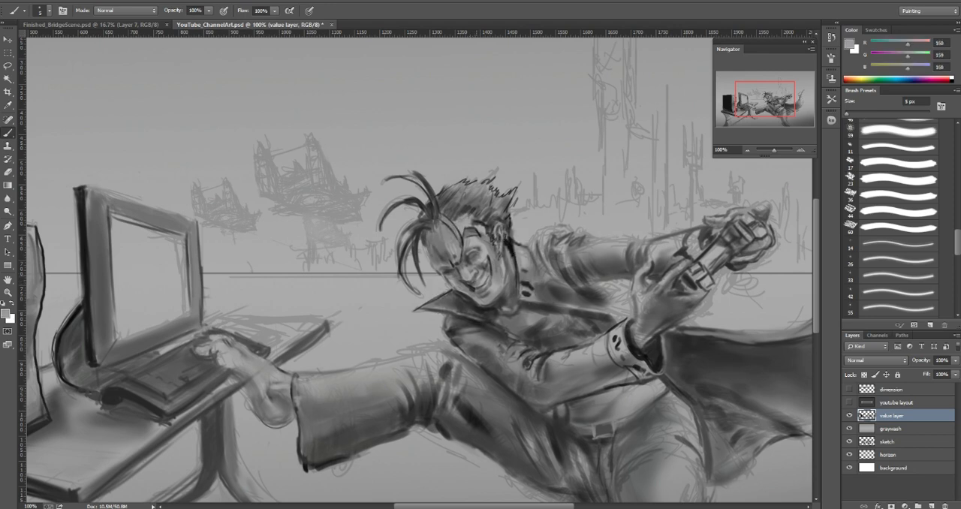
pyautogui.keyDown('alt'); pyautogui.click(475, 279); pyautogui.keyUp('alt')
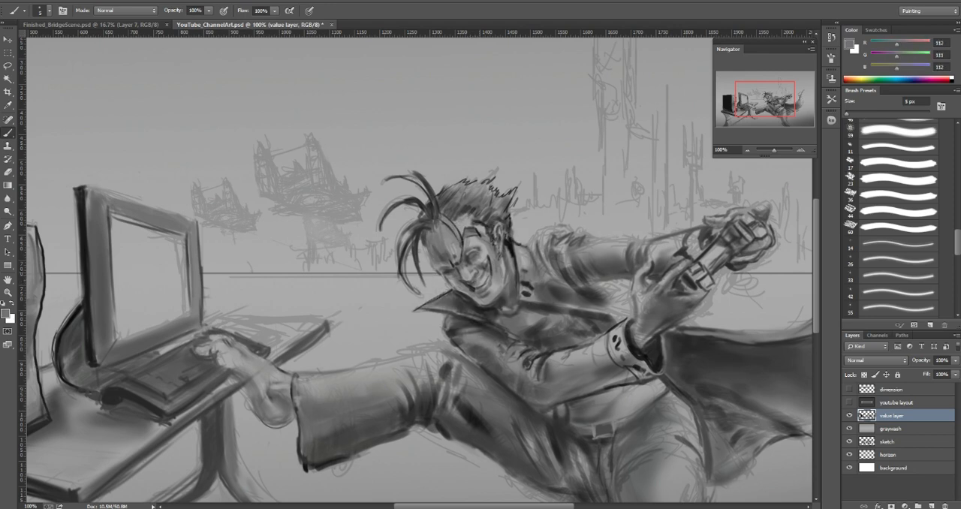
pyautogui.keyDown('alt'); pyautogui.click(481, 281); pyautogui.keyUp('alt')
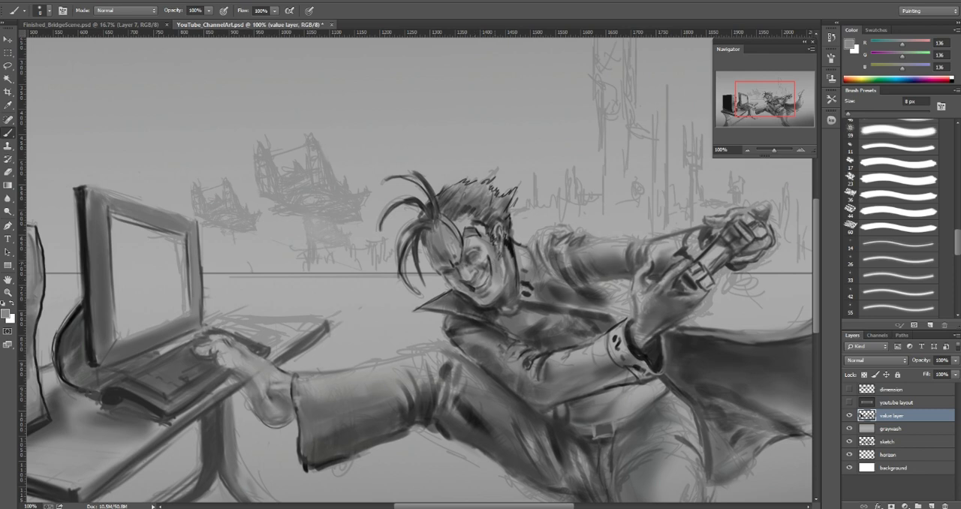
pyautogui.keyDown('alt'); pyautogui.click(477, 280); pyautogui.keyUp('alt')
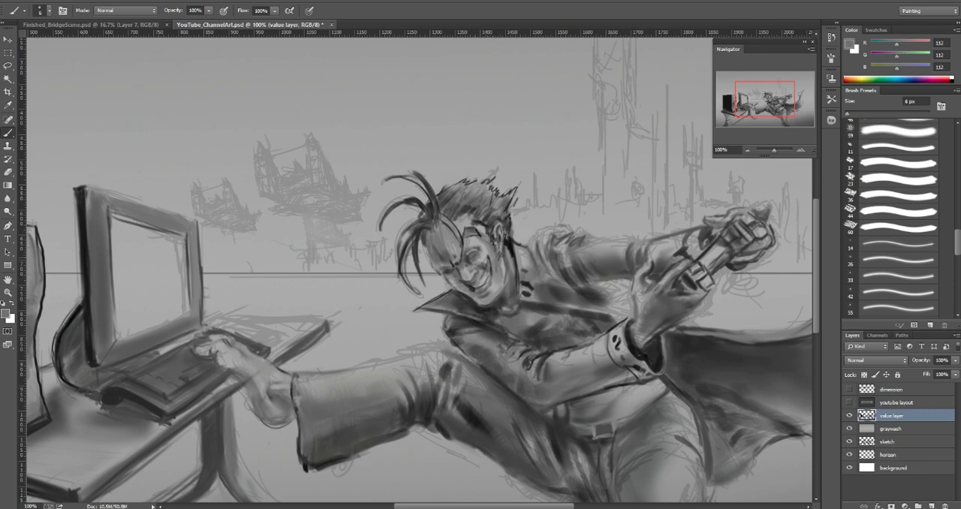
# Step: Shade the cheek and jaw beside the smile with sampled dark grays (72, 93 and 45), varying the brush size
pyautogui.keyDown('alt'); pyautogui.click(486, 256); pyautogui.keyUp('alt')
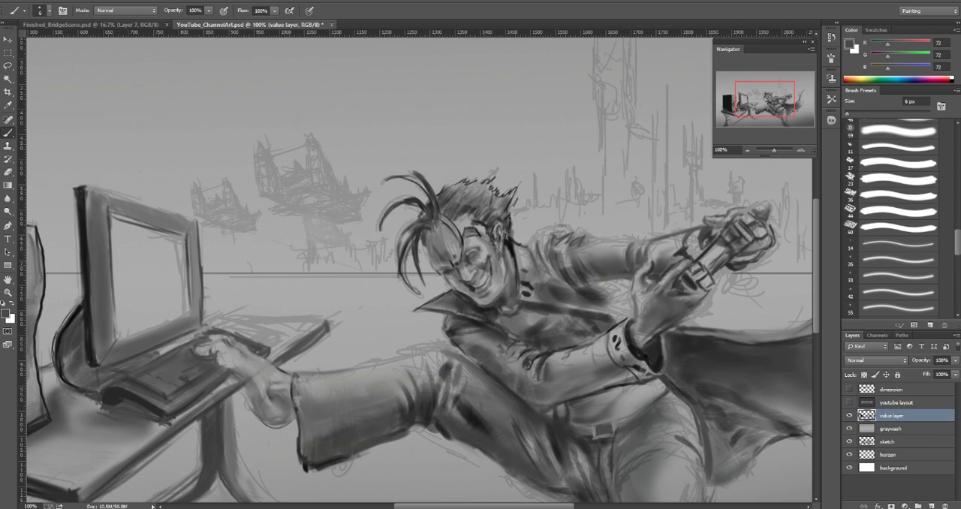
pyautogui.keyDown('alt'); pyautogui.click(489, 260); pyautogui.keyUp('alt')
pyautogui.press(']')
pyautogui.press(']')
pyautogui.press(']')
pyautogui.press(']')
pyautogui.press(']')
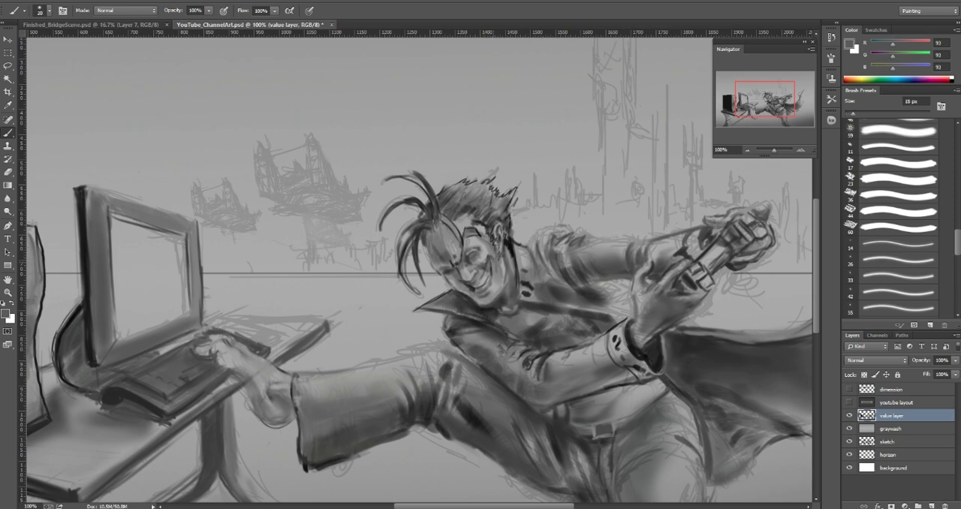
pyautogui.keyDown('alt'); pyautogui.click(489, 258); pyautogui.keyUp('alt')
pyautogui.press('[')
pyautogui.press('[')
pyautogui.press('[')
pyautogui.press('[')
pyautogui.press('[')
pyautogui.keyDown('alt'); pyautogui.click(491, 271); pyautogui.keyUp('alt')
pyautogui.press('[')
pyautogui.press('[')
pyautogui.press('[')
pyautogui.press('[')
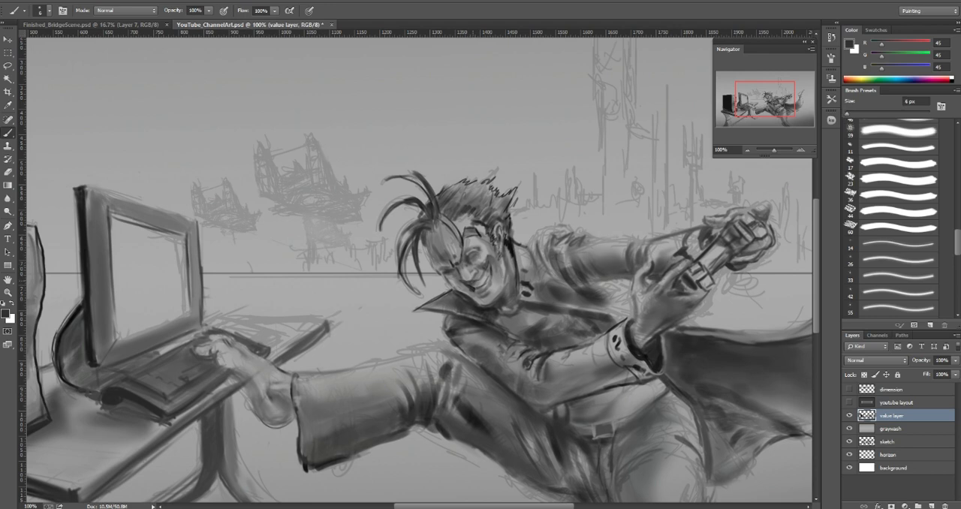
# Step: Touch up the cheek and eye area of the smiling face with sampled grays (157 and 63)
pyautogui.keyDown('alt'); pyautogui.click(481, 274); pyautogui.keyUp('alt')
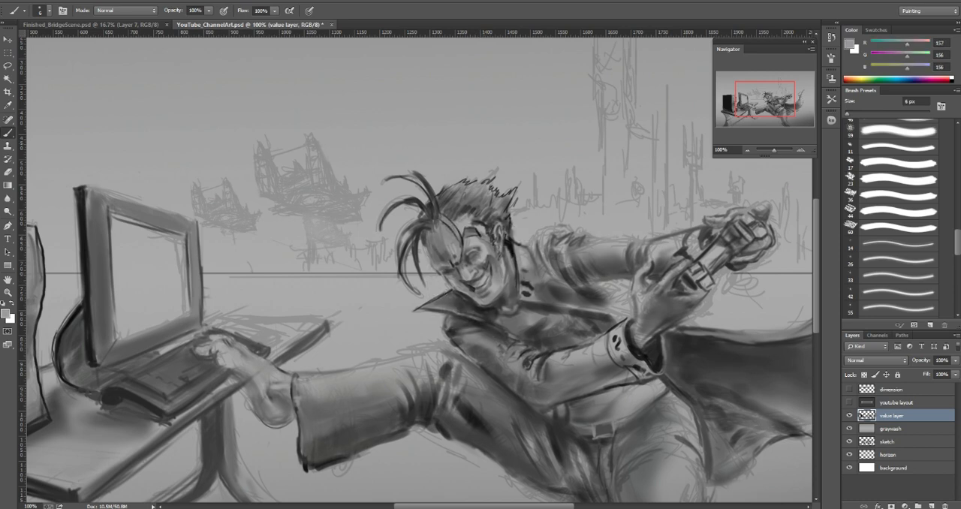
pyautogui.keyDown('alt'); pyautogui.click(483, 256); pyautogui.keyUp('alt')
pyautogui.keyDown('alt'); pyautogui.click(476, 232); pyautogui.keyUp('alt')
pyautogui.press(']')
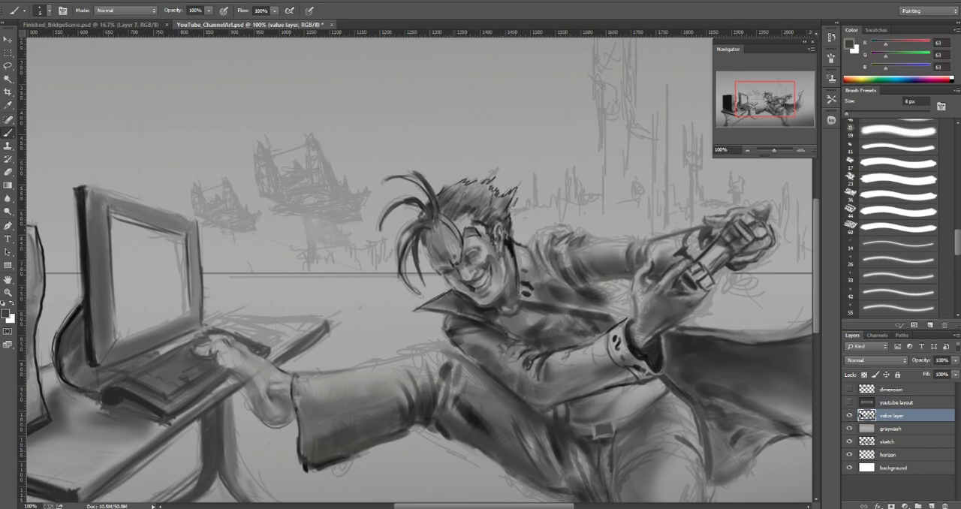
pyautogui.press(']')
pyautogui.press(']')
pyautogui.press(']')
pyautogui.click(747, 150)
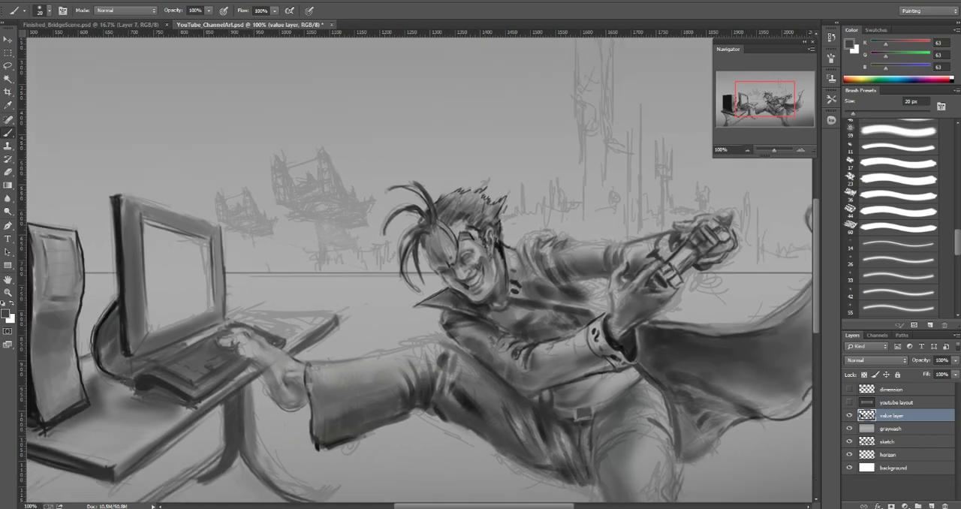
pyautogui.click(747, 150)
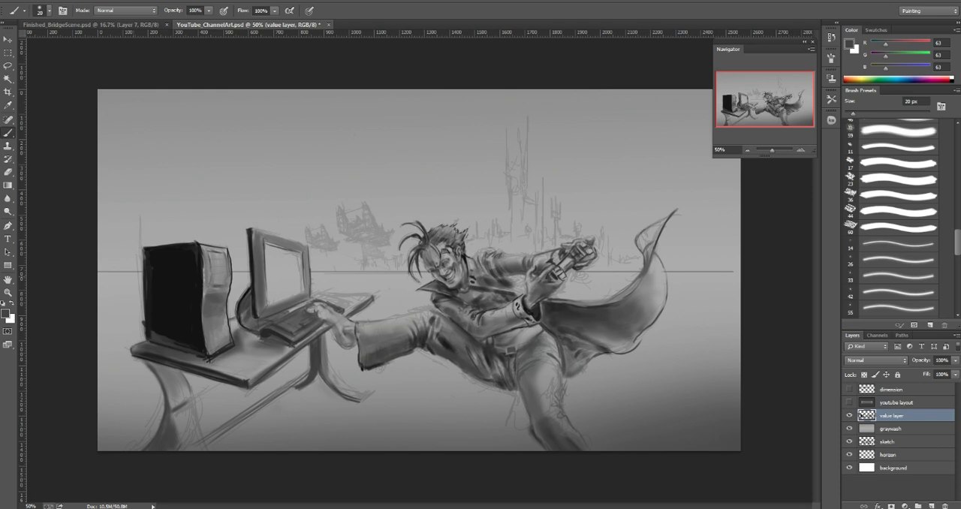
# Step: Try a thin curved white stroke in the sky above the controller with a 7 px brush, and undo it
pyautogui.press('x')
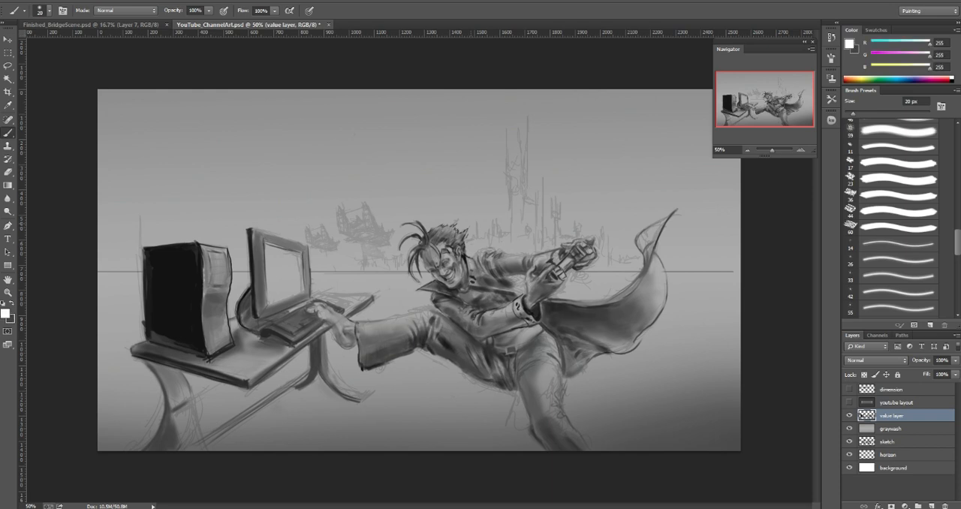
pyautogui.press(']')
pyautogui.press(']')
pyautogui.press('[')
pyautogui.press('[')
pyautogui.press('[')
pyautogui.moveTo(554, 170)
pyautogui.mouseDown()
pyautogui.moveTo(638, 186)
pyautogui.moveTo(614, 225)
pyautogui.mouseUp()
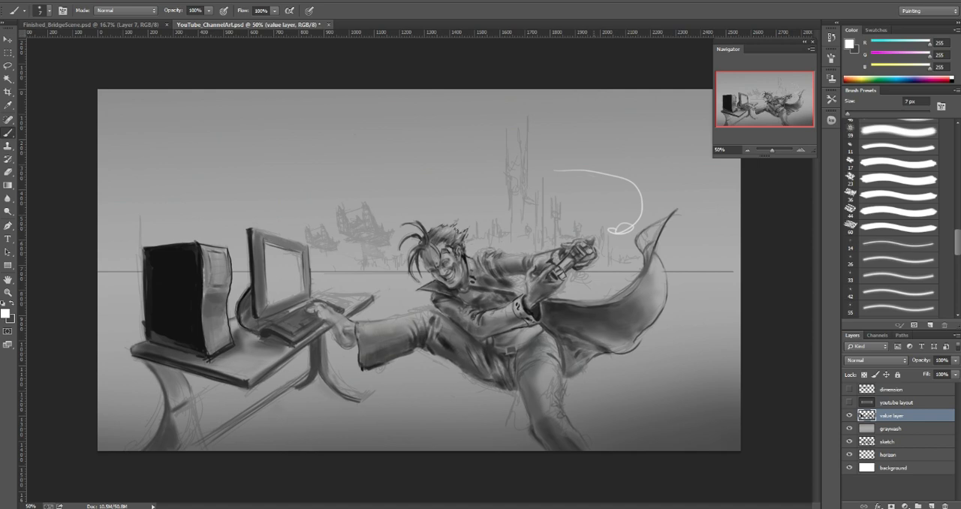
pyautogui.hotkey('ctrl', 'z')
# Step: Paint a soft white glow above the horizon from behind the character's head to the computer, using a 100 to 200 px brush
pyautogui.press(']')
pyautogui.press(']')
pyautogui.press(']')
pyautogui.press(']')
pyautogui.press(']')
pyautogui.press(']')
pyautogui.press(']')
pyautogui.press(']')
pyautogui.press(']')
pyautogui.press(']')
pyautogui.press(']')
pyautogui.press(']')
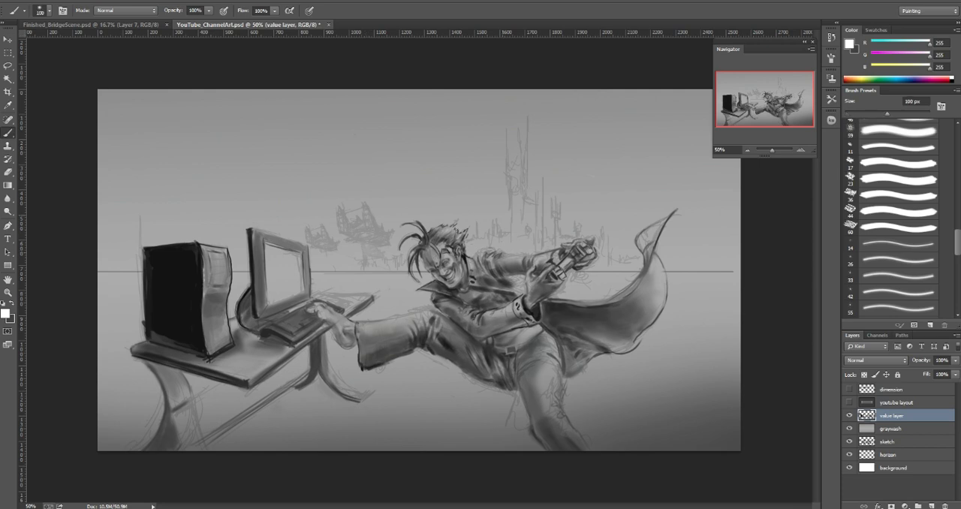
pyautogui.moveTo(499, 214)
pyautogui.mouseDown()
pyautogui.moveTo(501, 223)
pyautogui.moveTo(399, 207)
pyautogui.moveTo(375, 238)
pyautogui.moveTo(331, 246)
pyautogui.moveTo(113, 245)
pyautogui.moveTo(233, 218)
pyautogui.moveTo(250, 247)
pyautogui.moveTo(293, 230)
pyautogui.mouseUp()
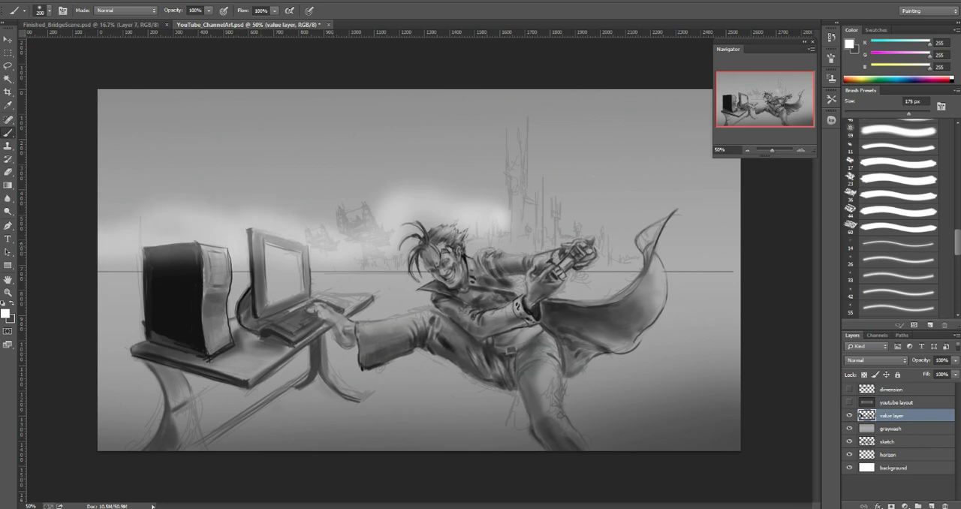
# Step: Extend the soft white horizon glow behind the controller and the raised cape with a 500 px brush
pyautogui.press(']')
pyautogui.press(']')
pyautogui.press(']')
pyautogui.press(']')
pyautogui.moveTo(559, 207); pyautogui.dragTo(650, 231)
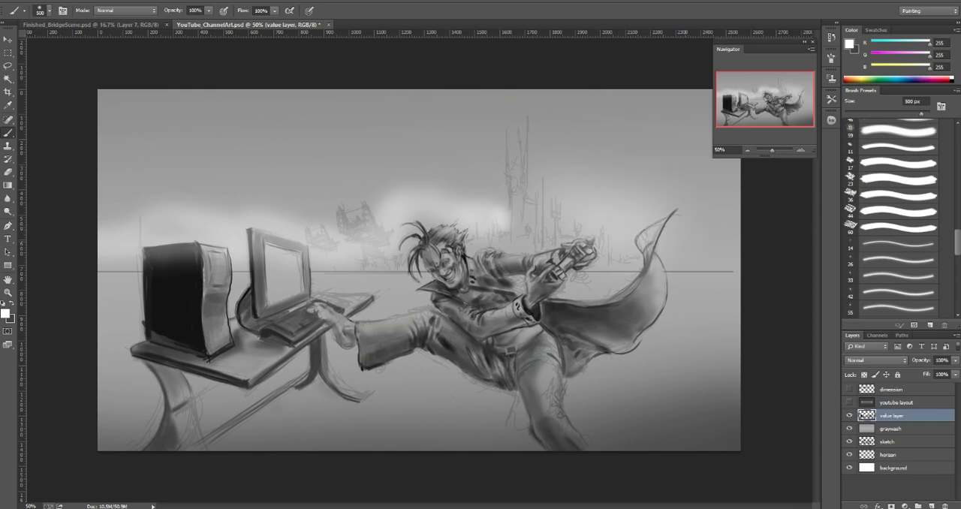
pyautogui.moveTo(694, 255); pyautogui.dragTo(733, 252)
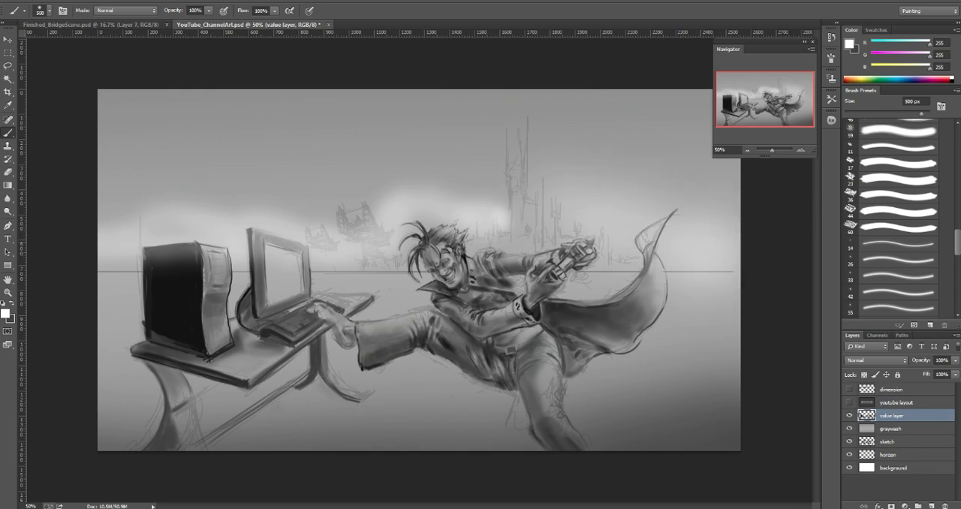
# Step: Paint a large bright white glow in the sky above the controller with a 600 px brush
pyautogui.moveTo(615, 196)
pyautogui.mouseDown()
pyautogui.moveTo(556, 174)
pyautogui.moveTo(540, 211)
pyautogui.moveTo(536, 198)
pyautogui.mouseUp()
pyautogui.press('[')
pyautogui.press('[')
pyautogui.press(']')
pyautogui.press(']')
pyautogui.press(']')
pyautogui.click(581, 171)
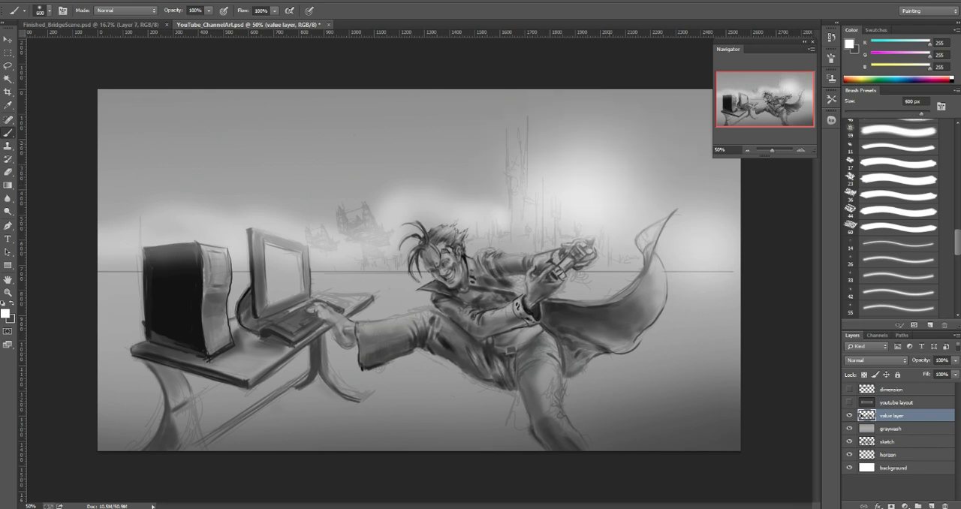
# Step: Intensify the bright sky glow and spread it over the tall background towers in white, varying the brush size up to 600 px
pyautogui.press('[')
pyautogui.press('[')
pyautogui.press('[')
pyautogui.press('[')
pyautogui.press('[')
pyautogui.press('[')
pyautogui.press('[')
pyautogui.press('[')
pyautogui.press('[')
pyautogui.press('[')
pyautogui.press('[')
pyautogui.press('[')
pyautogui.press(']')
pyautogui.press(']')
pyautogui.press(']')
pyautogui.press(']')
pyautogui.press(']')
pyautogui.press(']')
pyautogui.press(']')
pyautogui.press(']')
pyautogui.press(']')
pyautogui.press(']')
pyautogui.press(']')
pyautogui.press(']')
pyautogui.press(']')
pyautogui.press(']')
pyautogui.press(']')
pyautogui.press(']')
pyautogui.press(']')
pyautogui.press(']')
pyautogui.press(']')
pyautogui.moveTo(557, 154)
pyautogui.mouseDown()
pyautogui.moveTo(584, 144)
pyautogui.moveTo(612, 162)
pyautogui.mouseUp()
pyautogui.press(']')
pyautogui.press(']')
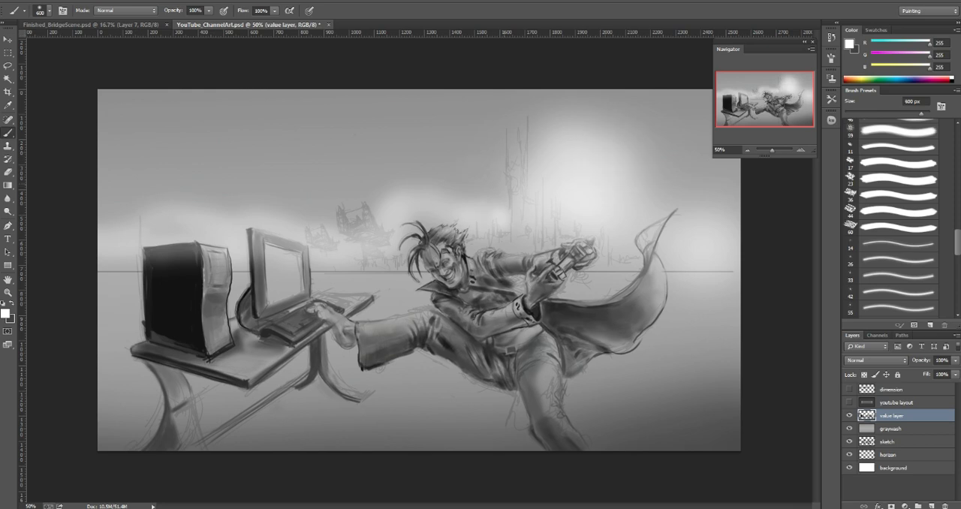
pyautogui.click(504, 170)
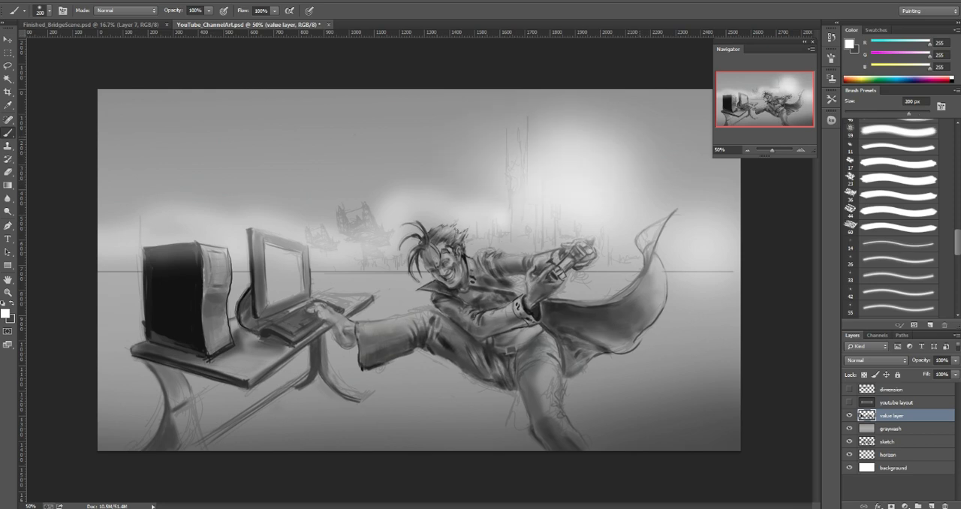
# Step: Add thin white highlights to the spiky hair at the back of the head with a 3 px brush
pyautogui.press('[')
pyautogui.press('[')
pyautogui.press('[')
pyautogui.press('[')
pyautogui.press('[')
pyautogui.press('[')
pyautogui.press('[')
pyautogui.click(800, 150)
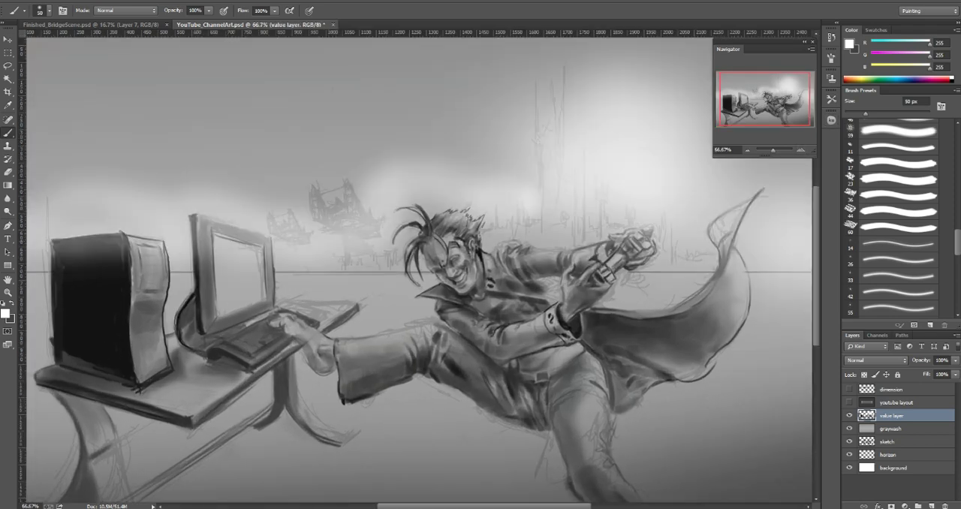
pyautogui.press('[')
pyautogui.press('[')
pyautogui.press('[')
pyautogui.press('[')
pyautogui.press('[')
pyautogui.press('[')
pyautogui.click(800, 149)
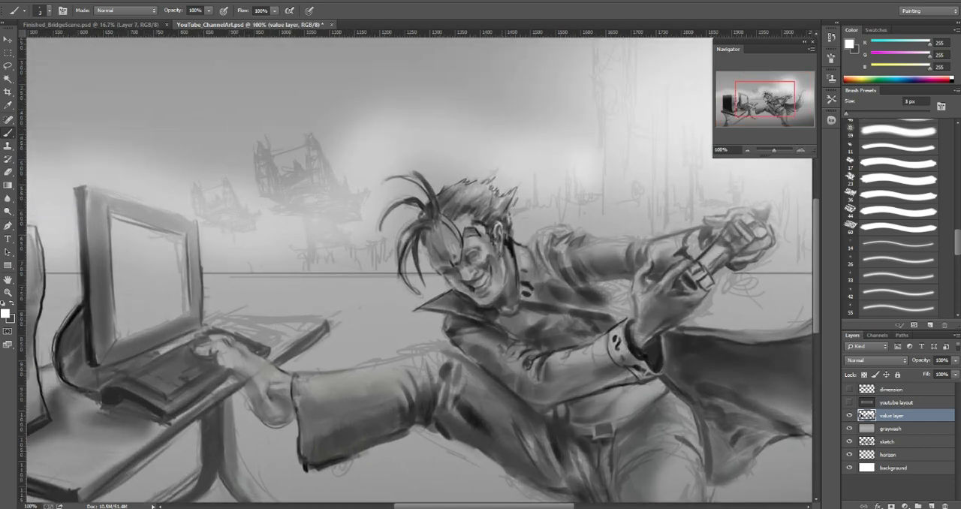
pyautogui.moveTo(493, 208); pyautogui.dragTo(495, 189)
# Step: Paint thin white highlights along the outer edge of the larger flying ship's tower nearest the character, using a 2 px brush
pyautogui.press(']')
pyautogui.press(']')
pyautogui.press(']')
pyautogui.press(']')
pyautogui.press(']')
pyautogui.press(']')
pyautogui.press('[')
pyautogui.moveTo(317, 141); pyautogui.dragTo(326, 184)
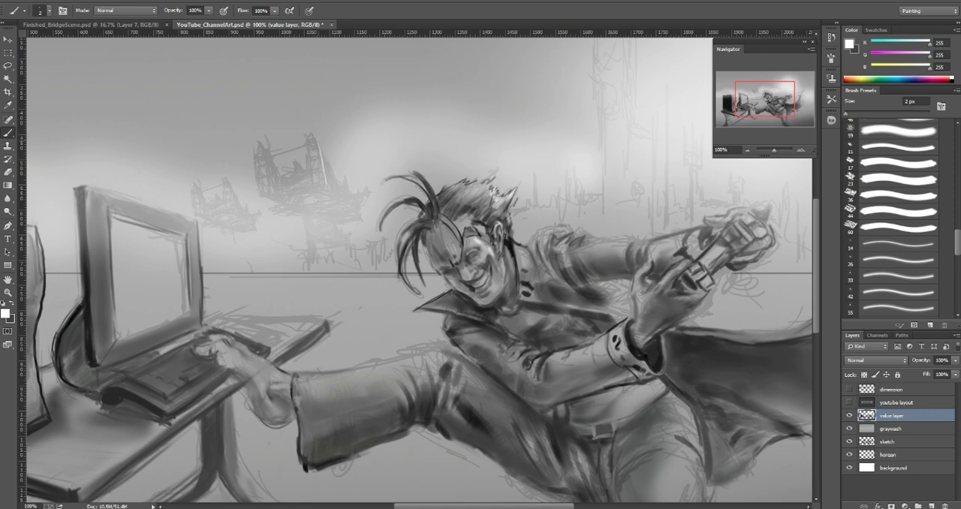
pyautogui.moveTo(322, 153); pyautogui.dragTo(339, 194)
# Step: Dab a column of glowing white lights up the larger ship's tower nearest the character, using a soft enlarged brush
pyautogui.press(']')
pyautogui.press(']')
pyautogui.press(']')
pyautogui.click(316, 177)
pyautogui.click(316, 175)
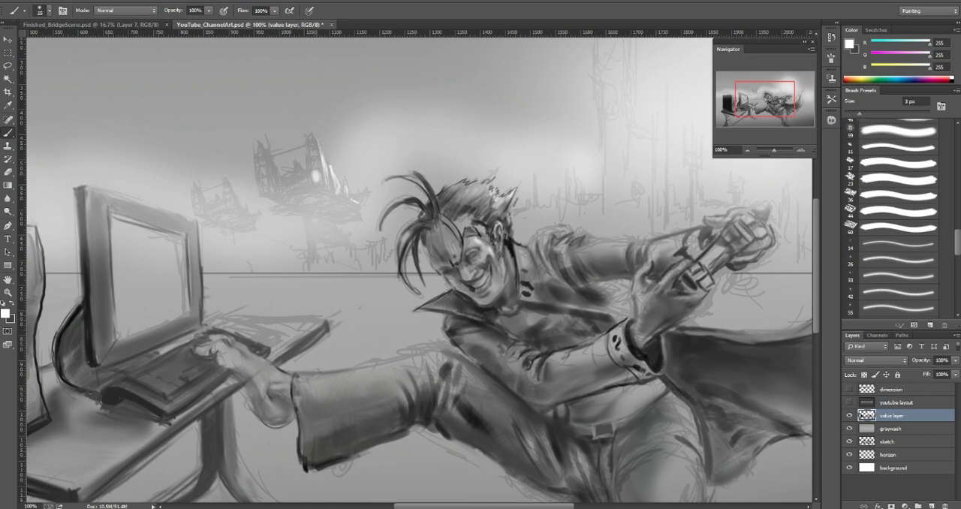
pyautogui.click(315, 174)
pyautogui.press(']')
pyautogui.press('[')
pyautogui.click(313, 163)
pyautogui.click(314, 161)
pyautogui.click(310, 151)
pyautogui.click(308, 140)
pyautogui.click(309, 139)
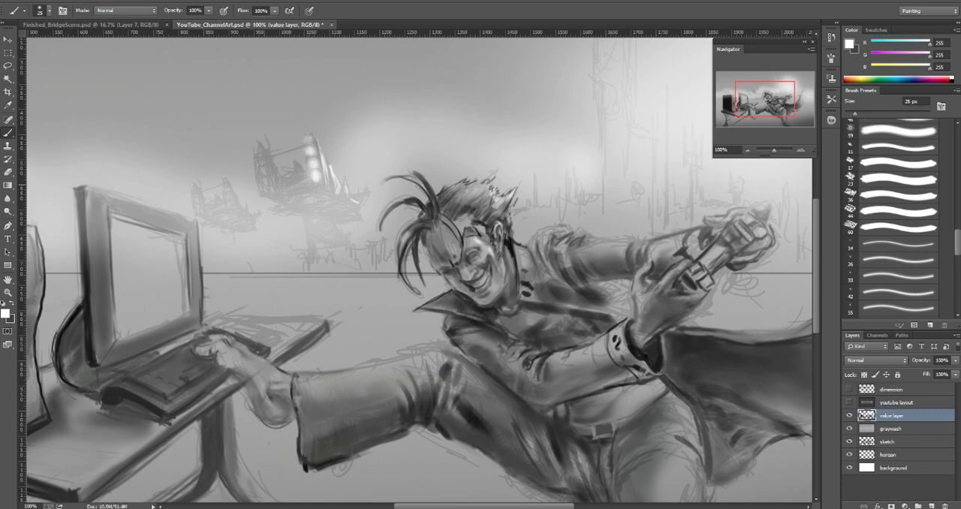
# Step: Dab a matching column of glowing white lights up the ship's opposite tower
pyautogui.click(267, 187)
pyautogui.click(264, 176)
pyautogui.click(260, 168)
pyautogui.click(259, 157)
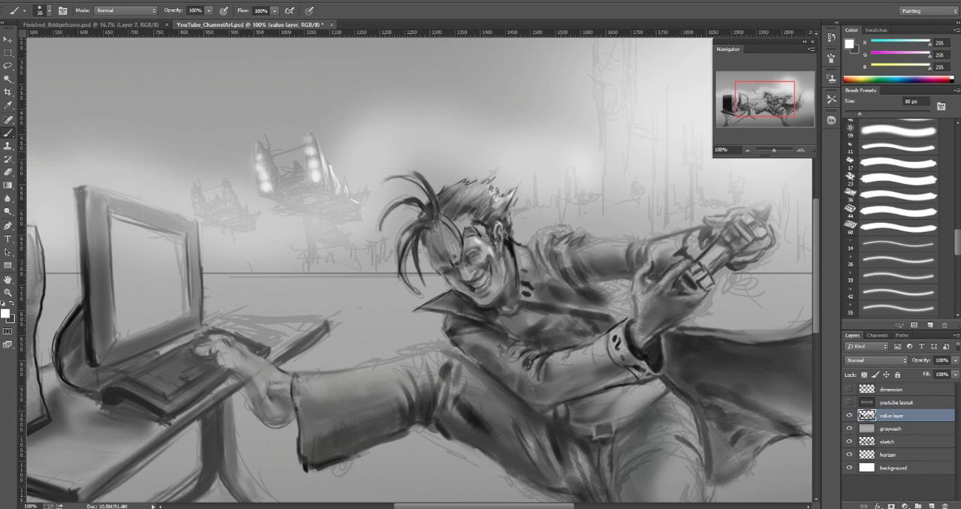
# Step: Add fine white highlights between the ship's towers and glowing lights on its underside, varying the brush size down to 4 px
pyautogui.press('[')
pyautogui.press('[')
pyautogui.press('[')
pyautogui.press('[')
pyautogui.press('[')
pyautogui.press('[')
pyautogui.press('[')
pyautogui.press('[')
pyautogui.press('[')
pyautogui.press('[')
pyautogui.moveTo(271, 155); pyautogui.dragTo(278, 172)
pyautogui.moveTo(299, 200); pyautogui.dragTo(311, 199)
pyautogui.press(']')
pyautogui.press(']')
pyautogui.press(']')
pyautogui.press(']')
pyautogui.press(']')
pyautogui.press('[')
pyautogui.press('[')
pyautogui.press('[')
pyautogui.press('[')
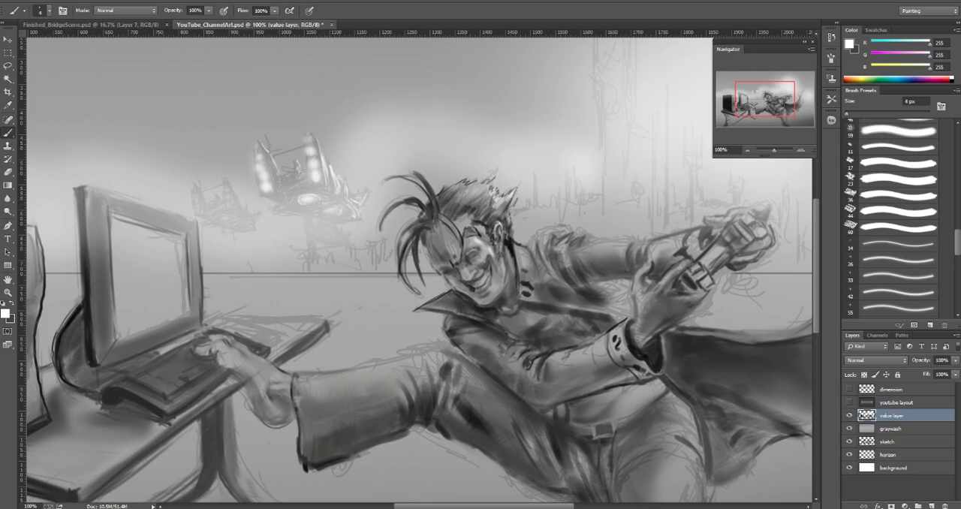
# Step: Examine the whole composition at reduced zoom levels
pyautogui.click(747, 150)
pyautogui.click(748, 150)
pyautogui.click(748, 150)
pyautogui.click(748, 150)
pyautogui.click(747, 150)
pyautogui.click(748, 151)
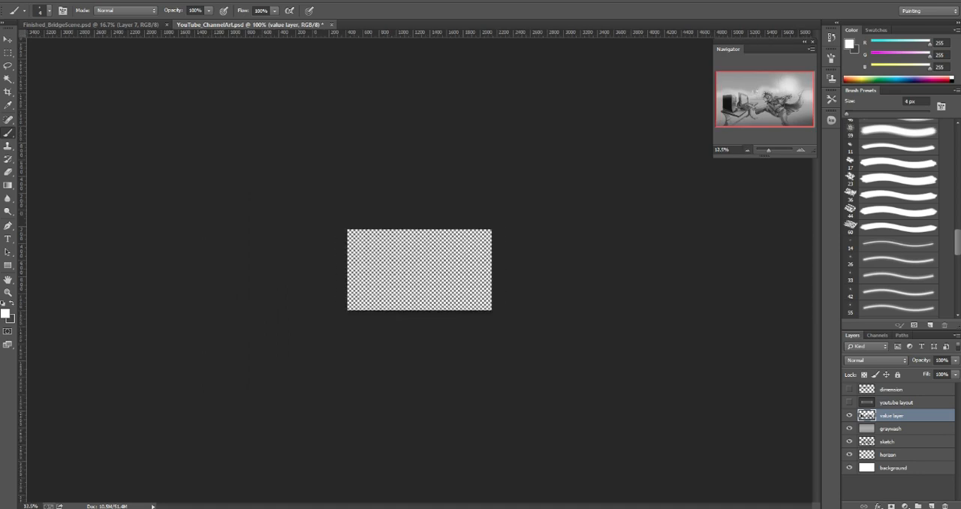
pyautogui.click(747, 150)
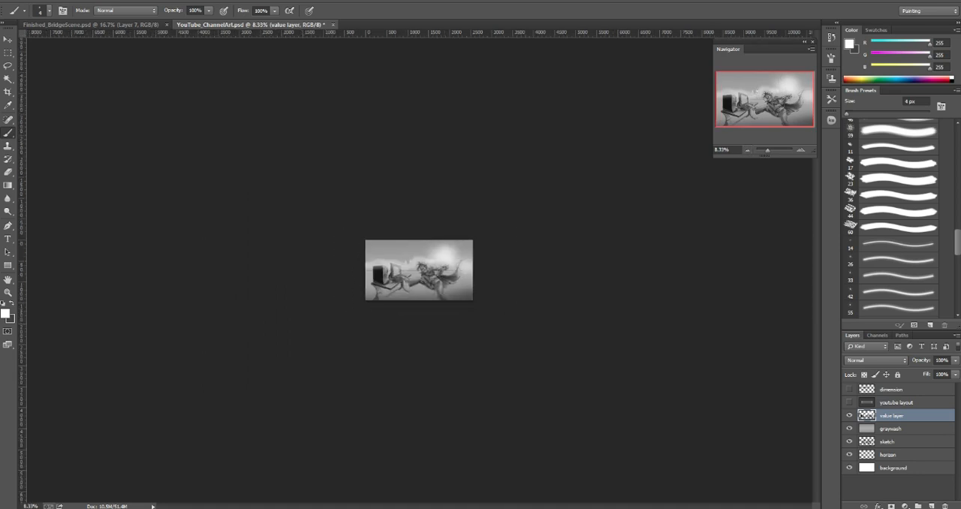
pyautogui.click(800, 150)
pyautogui.click(801, 150)
pyautogui.click(801, 150)
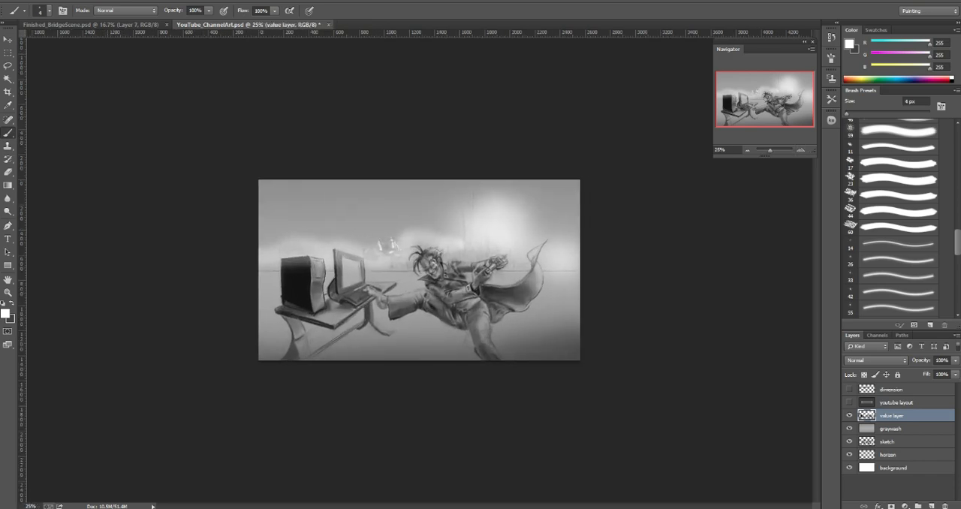
pyautogui.click(801, 150)
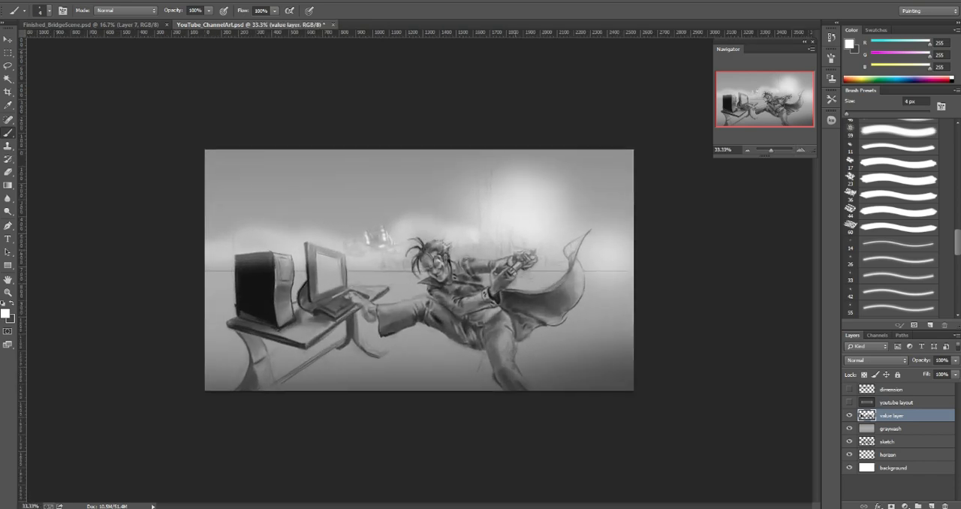
pyautogui.click(801, 150)
pyautogui.click(801, 150)
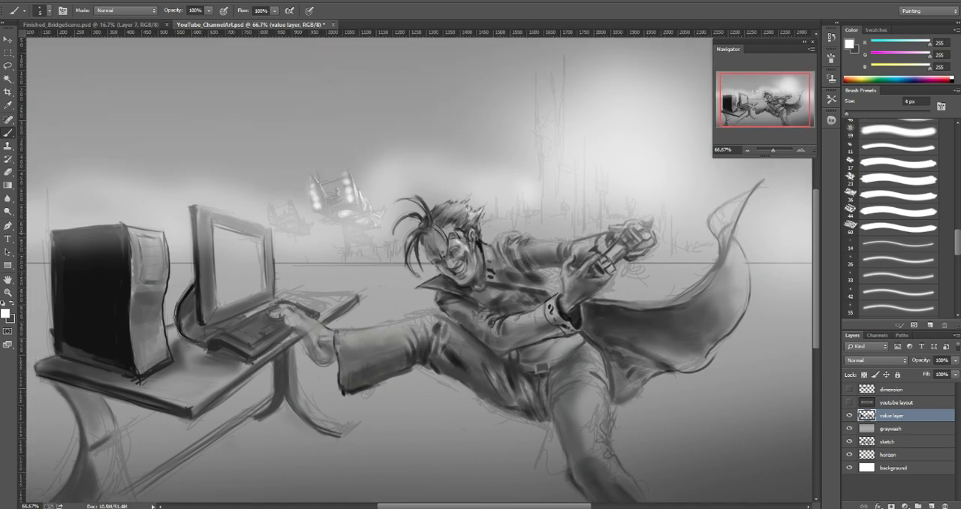
# Step: Paint white highlights on the character's collar, shoulder and outstretched sleeve, using a 6 to 20 px brush
pyautogui.press(']')
pyautogui.press(']')
pyautogui.press(']')
pyautogui.press(']')
pyautogui.press(']')
pyautogui.moveTo(482, 238); pyautogui.dragTo(484, 266)
pyautogui.moveTo(485, 249)
pyautogui.mouseDown()
pyautogui.moveTo(491, 243)
pyautogui.moveTo(492, 256)
pyautogui.mouseUp()
pyautogui.moveTo(503, 233); pyautogui.dragTo(514, 232)
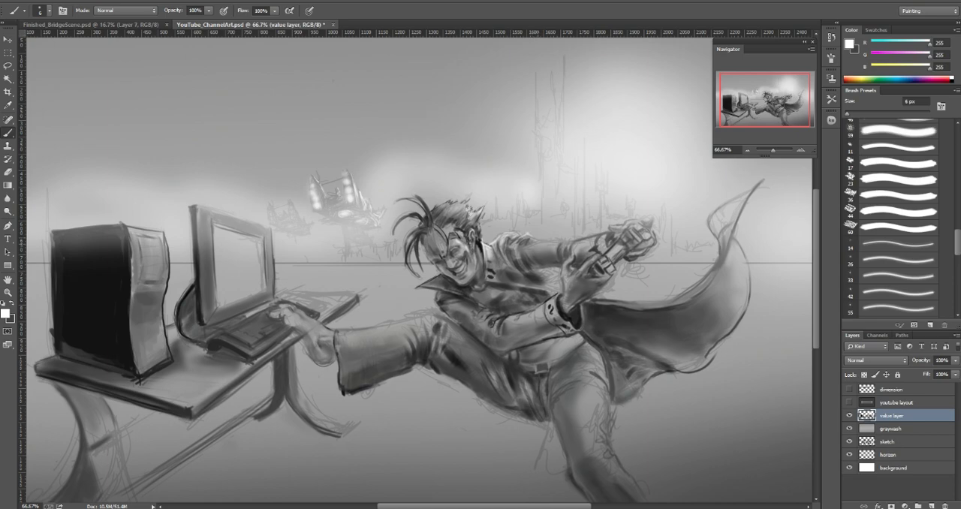
pyautogui.press(']')
pyautogui.press(']')
pyautogui.moveTo(530, 245); pyautogui.dragTo(545, 243)
# Step: Paint thin white highlights along the keyboard's back edge and the desk's far corner with a 3 px brush
pyautogui.click(801, 150)
pyautogui.click(801, 150)
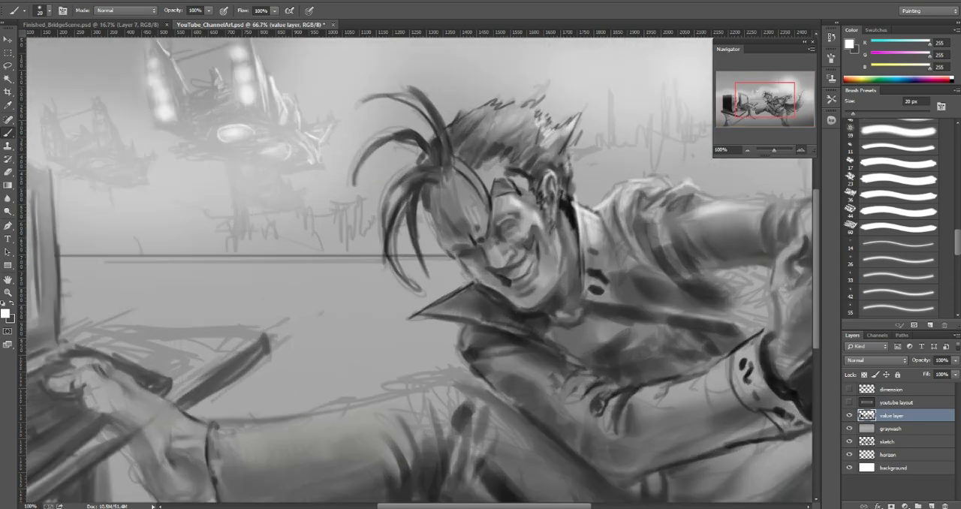
pyautogui.click(747, 150)
pyautogui.press('[')
pyautogui.press('[')
pyautogui.press('[')
pyautogui.press('[')
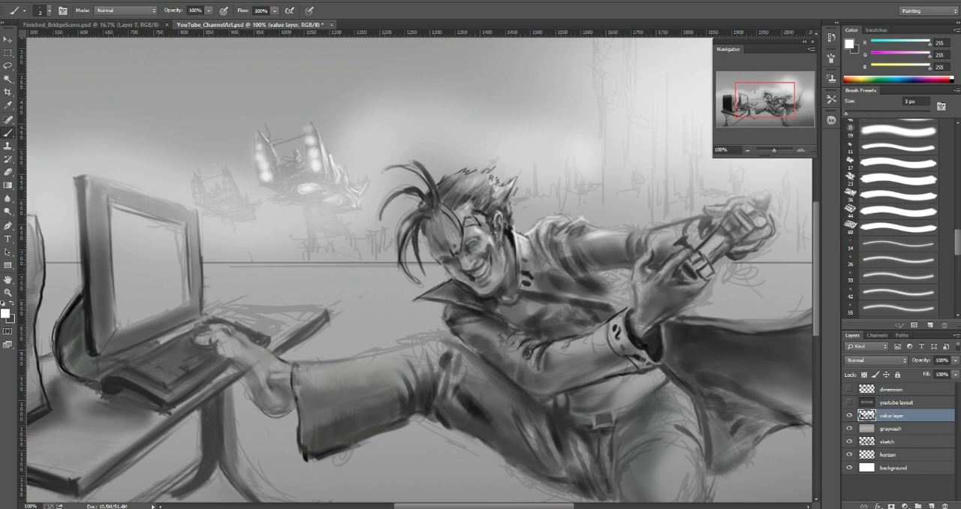
pyautogui.moveTo(424, 173); pyautogui.dragTo(444, 177)
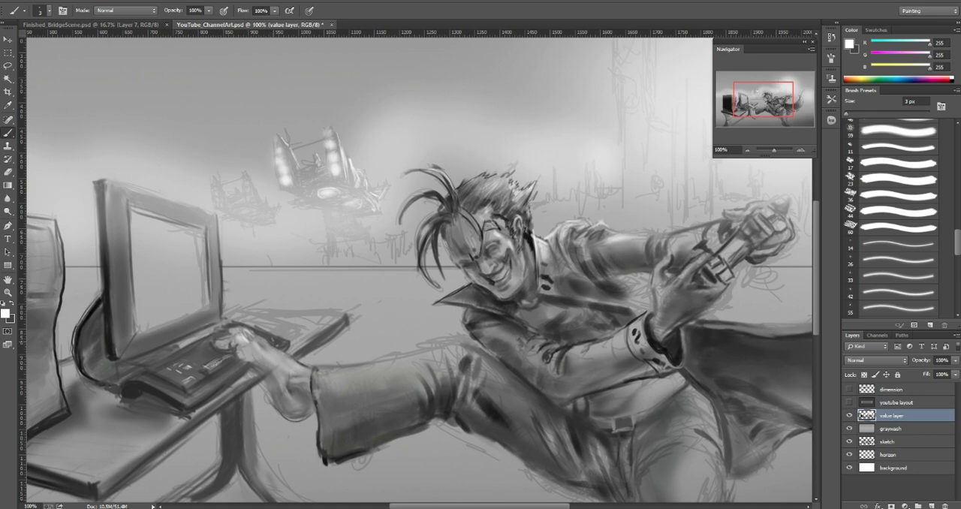
pyautogui.moveTo(239, 322); pyautogui.dragTo(289, 340)
pyautogui.moveTo(313, 345); pyautogui.dragTo(338, 325)
pyautogui.press('[')
pyautogui.moveTo(345, 318); pyautogui.dragTo(325, 334)
pyautogui.moveTo(346, 317); pyautogui.dragTo(310, 347)
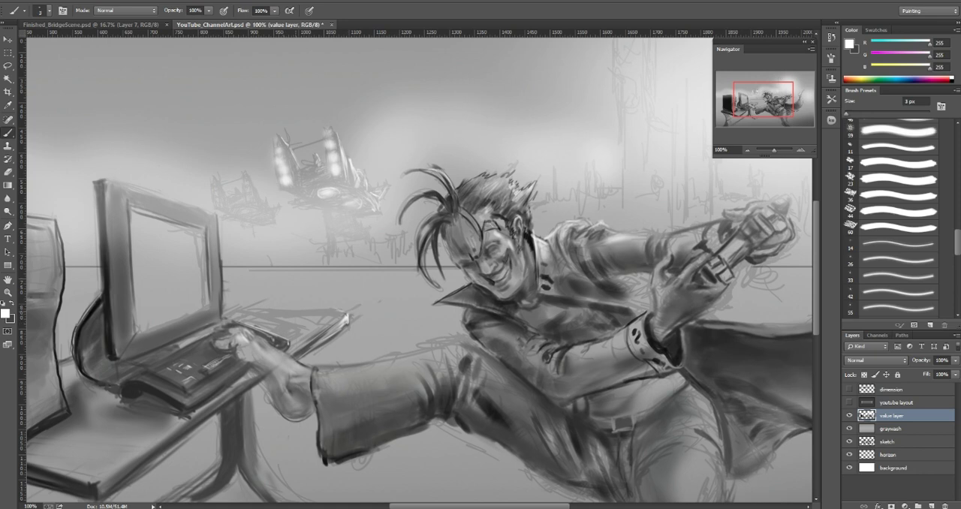
# Step: Lighten the far end of the desktop with white strokes and blend it with sampled light gray (211) at 25 px
pyautogui.moveTo(320, 310)
pyautogui.mouseDown()
pyautogui.moveTo(290, 312)
pyautogui.moveTo(344, 311)
pyautogui.mouseUp()
pyautogui.moveTo(342, 320); pyautogui.dragTo(290, 356)
pyautogui.moveTo(340, 314)
pyautogui.mouseDown()
pyautogui.moveTo(288, 330)
pyautogui.moveTo(306, 333)
pyautogui.moveTo(257, 317)
pyautogui.moveTo(336, 318)
pyautogui.moveTo(302, 338)
pyautogui.moveTo(237, 312)
pyautogui.mouseUp()
pyautogui.press(']')
pyautogui.press(']')
pyautogui.press(']')
pyautogui.press(']')
pyautogui.press(']')
pyautogui.keyDown('alt'); pyautogui.click(324, 314); pyautogui.keyUp('alt')
pyautogui.keyDown('alt'); pyautogui.click(328, 314); pyautogui.keyUp('alt')
pyautogui.keyDown('alt'); pyautogui.click(330, 320); pyautogui.keyUp('alt')
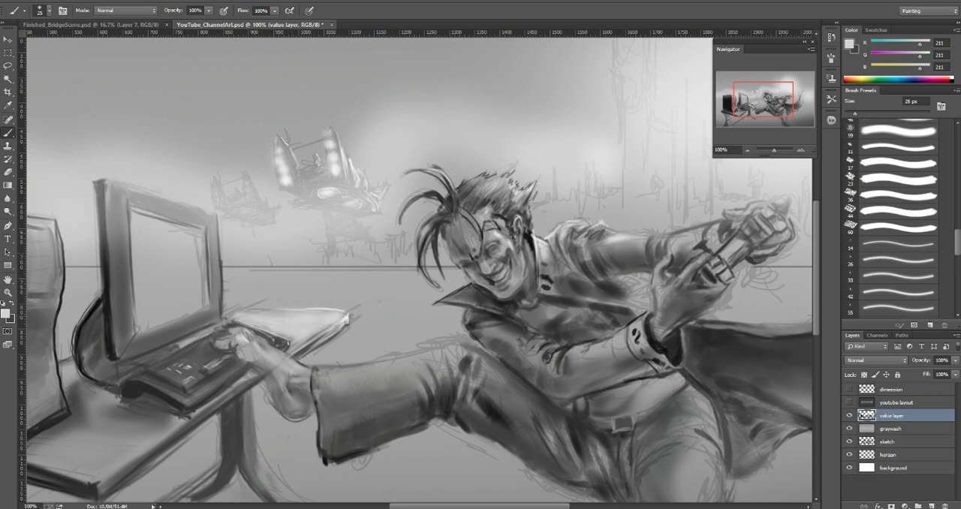
# Step: Extend the light desktop tone toward the monitor's base with sampled light gray (206) and a 9 px brush
pyautogui.press('[')
pyautogui.press('[')
pyautogui.press('[')
pyautogui.moveTo(320, 332); pyautogui.dragTo(291, 349)
pyautogui.moveTo(306, 309)
pyautogui.mouseDown()
pyautogui.moveTo(179, 345)
pyautogui.moveTo(205, 333)
pyautogui.mouseUp()
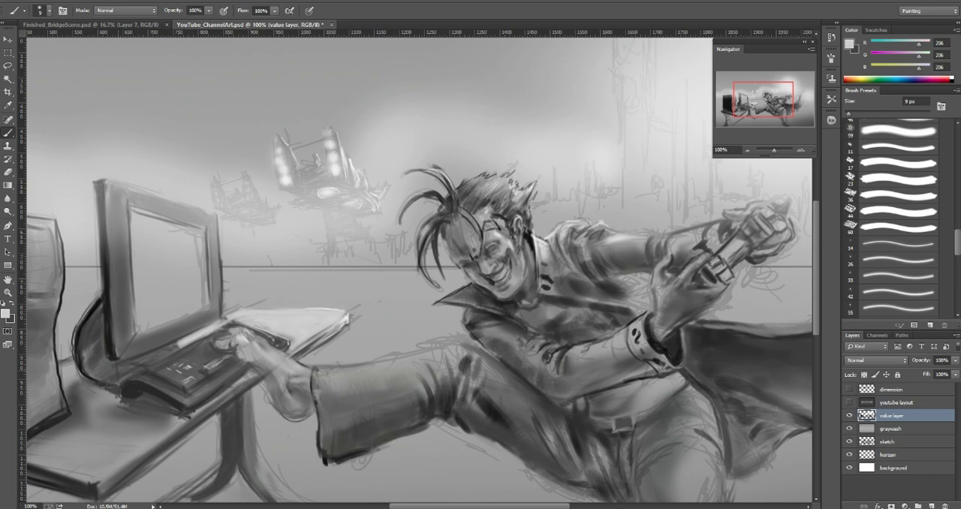
pyautogui.keyDown('alt'); pyautogui.click(193, 337); pyautogui.keyUp('alt')
# Step: Brighten the desktop between the computer tower and the monitor stand with sampled light gray (203), using a 9 px brush for detail
pyautogui.press(']')
pyautogui.press(']')
pyautogui.moveTo(64, 365)
pyautogui.mouseDown()
pyautogui.moveTo(71, 381)
pyautogui.moveTo(57, 366)
pyautogui.moveTo(61, 381)
pyautogui.mouseUp()
pyautogui.press('[')
pyautogui.press('[')
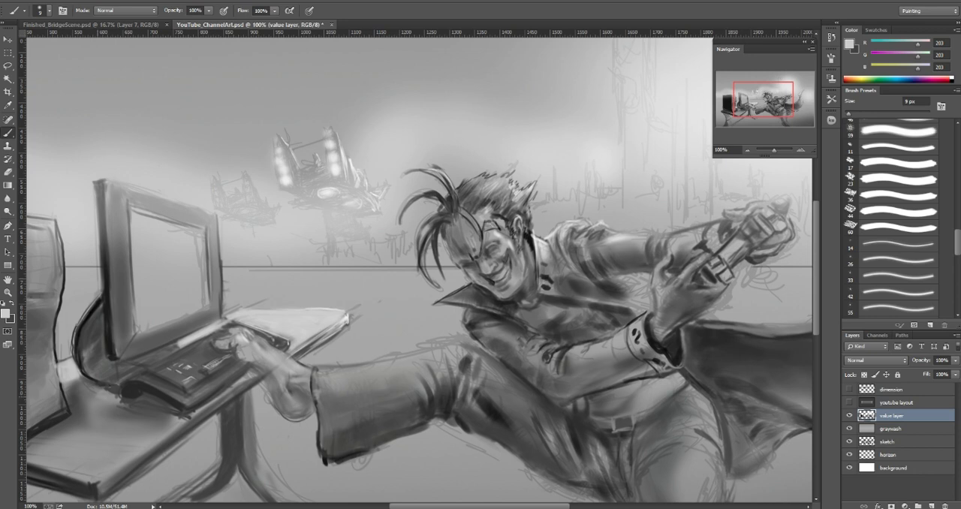
pyautogui.moveTo(97, 401)
pyautogui.mouseDown()
pyautogui.moveTo(107, 399)
pyautogui.moveTo(82, 411)
pyautogui.mouseUp()
# Step: Paint a soft light gray (203) highlight on the desktop in front of the keyboard with a 40 px brush
pyautogui.press(']')
pyautogui.press(']')
pyautogui.press(']')
pyautogui.press(']')
pyautogui.press(']')
pyautogui.press(']')
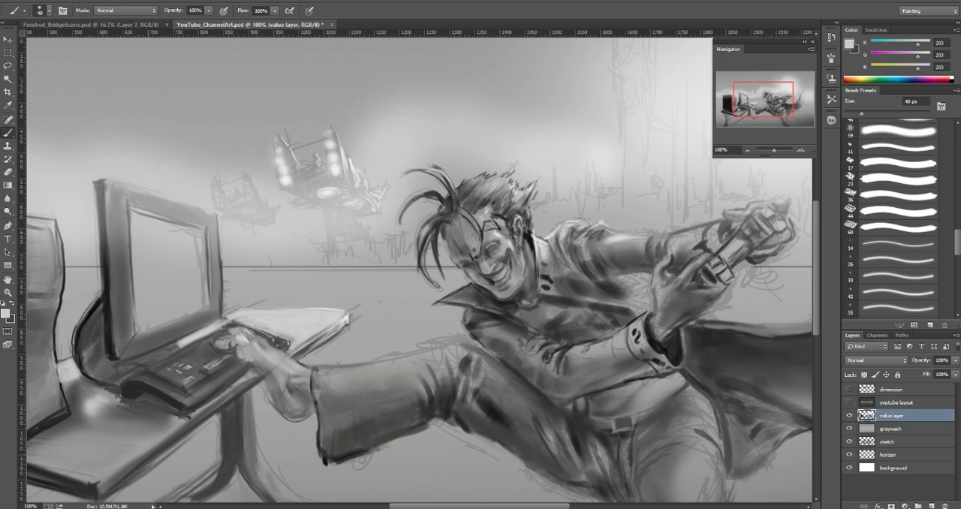
pyautogui.moveTo(148, 398); pyautogui.dragTo(142, 402)
# Step: Darken the keyboard's front edge with a 4 px brush and sampled dark gray (63)
pyautogui.press('[')
pyautogui.press('[')
pyautogui.press('[')
pyautogui.press('[')
pyautogui.press('[')
pyautogui.press('[')
pyautogui.press('[')
pyautogui.press('[')
pyautogui.press('[')
pyautogui.press('[')
pyautogui.press('[')
pyautogui.press('[')
pyautogui.press('[')
pyautogui.press('x')
pyautogui.keyDown('alt'); pyautogui.click(196, 373); pyautogui.keyUp('alt')
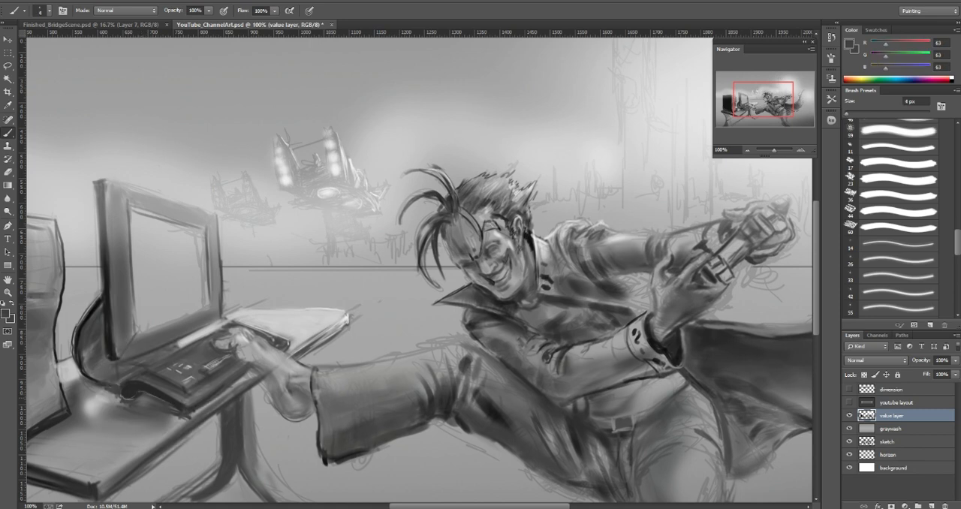
pyautogui.keyDown('alt'); pyautogui.click(124, 403); pyautogui.keyUp('alt')
pyautogui.press(']')
pyautogui.press(']')
pyautogui.press(']')
pyautogui.press(']')
pyautogui.press(']')
pyautogui.press(']')
pyautogui.press(']')
pyautogui.press(']')
pyautogui.press(']')
# Step: Deepen the shadow under the keyboard with sampled dark gray (37) at 30 px, finishing with a smaller brush
pyautogui.keyDown('alt'); pyautogui.click(178, 405); pyautogui.keyUp('alt')
pyautogui.press(']')
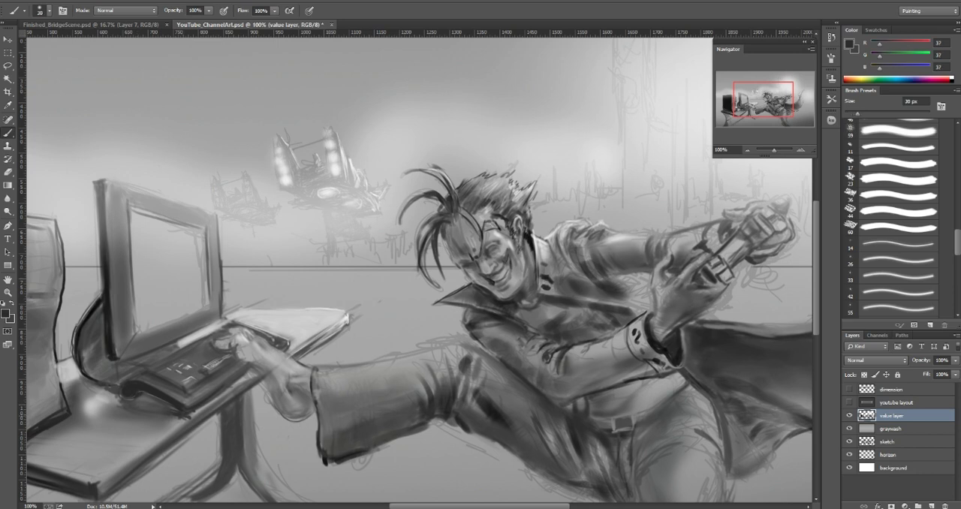
pyautogui.keyDown('alt'); pyautogui.click(176, 415); pyautogui.keyUp('alt')
pyautogui.press('[')
pyautogui.press('[')
pyautogui.press('[')
pyautogui.press('[')
pyautogui.press('[')
pyautogui.press('[')
pyautogui.moveTo(169, 418)
pyautogui.mouseDown()
pyautogui.moveTo(197, 412)
pyautogui.moveTo(173, 395)
pyautogui.mouseUp()
# Step: Shade the jacket folds beneath the character's outstretched sleeve with sampled gray (88) and a 9 px brush
pyautogui.moveTo(580, 256)
pyautogui.mouseDown()
pyautogui.moveTo(590, 258)
pyautogui.moveTo(580, 264)
pyautogui.mouseUp()
pyautogui.keyDown('alt'); pyautogui.click(573, 250); pyautogui.keyUp('alt')
pyautogui.keyDown('alt'); pyautogui.click(574, 253); pyautogui.keyUp('alt')
pyautogui.press('[')
pyautogui.press('[')
pyautogui.press('[')
pyautogui.press(']')
pyautogui.press(']')
pyautogui.press(']')
pyautogui.keyDown('alt'); pyautogui.click(595, 250); pyautogui.keyUp('alt')
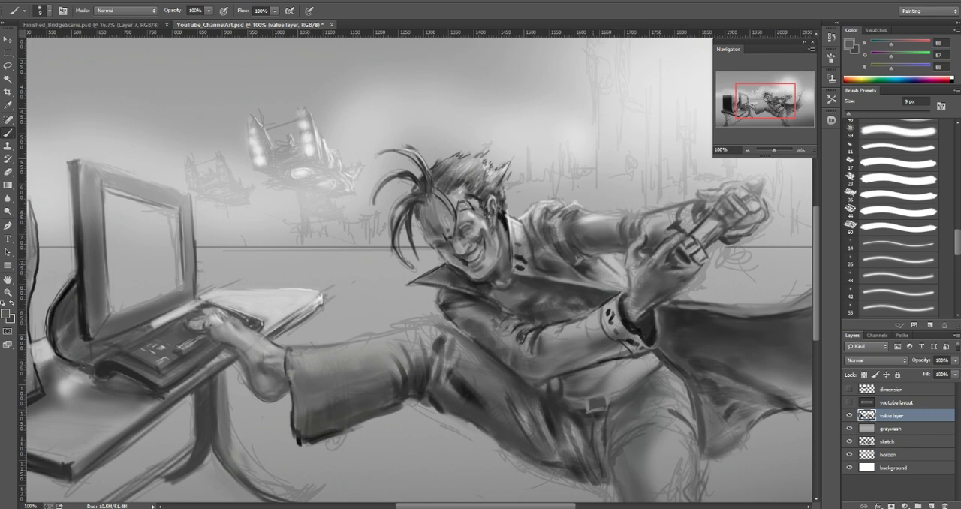
# Step: Darken the open jacket's inner side below the outstretched arm with sampled dark gray (46) at 40 px
pyautogui.keyDown('alt'); pyautogui.click(597, 276); pyautogui.keyUp('alt')
pyautogui.press(']')
pyautogui.press(']')
pyautogui.press(']')
pyautogui.press(']')
pyautogui.press(']')
pyautogui.press(']')
pyautogui.press(']')
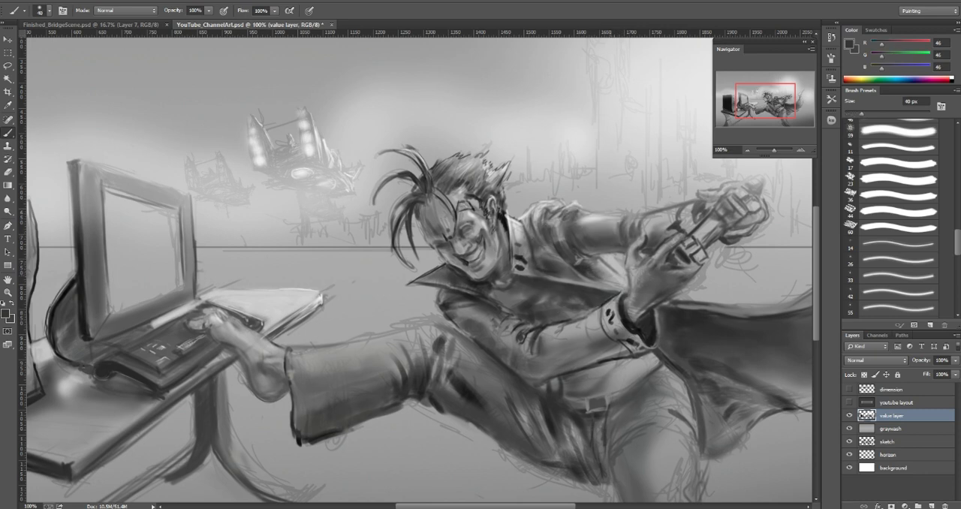
pyautogui.keyDown('alt'); pyautogui.click(594, 275); pyautogui.keyUp('alt')
pyautogui.keyDown('alt'); pyautogui.click(581, 264); pyautogui.keyUp('alt')
# Step: Blend the folds between the jacket and the outstretched sleeve with sampled grays (115 and 52) at 25 px
pyautogui.press('[')
pyautogui.press('[')
pyautogui.press('[')
pyautogui.press('[')
pyautogui.press('[')
pyautogui.press('[')
pyautogui.press('[')
pyautogui.keyDown('alt'); pyautogui.click(585, 265); pyautogui.keyUp('alt')
pyautogui.press(']')
pyautogui.press(']')
pyautogui.press(']')
pyautogui.keyDown('alt'); pyautogui.click(579, 258); pyautogui.keyUp('alt')
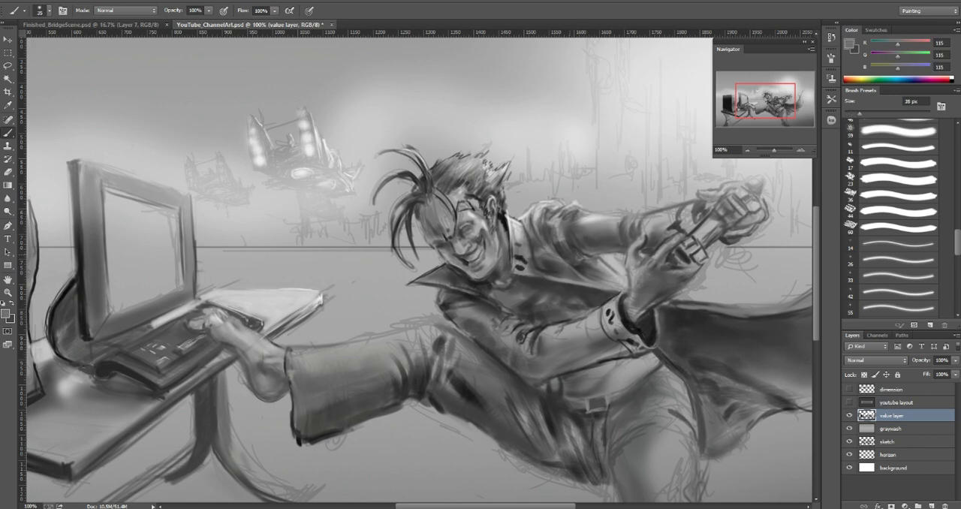
pyautogui.keyDown('alt'); pyautogui.click(572, 246); pyautogui.keyUp('alt')
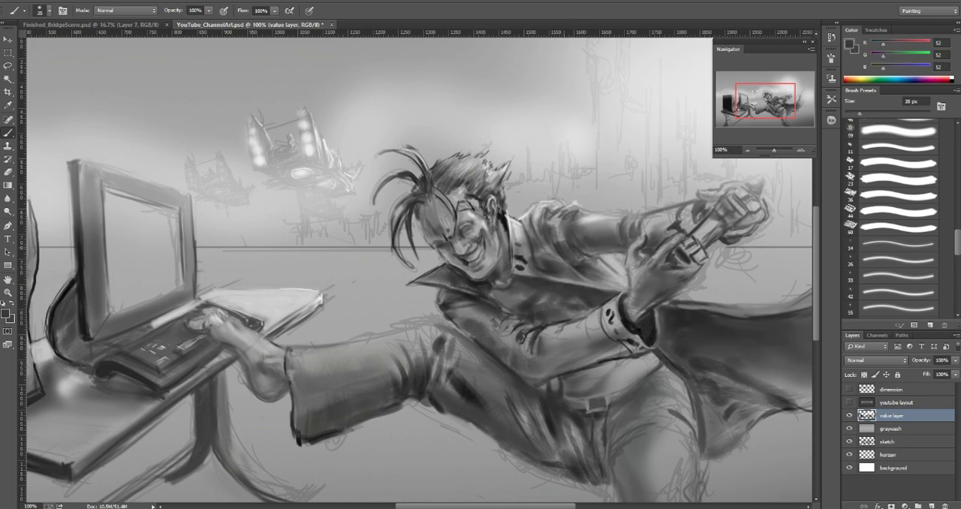
# Step: Model the outstretched sleeve's forearm with a 30 px brush and sample light gray (155) from its upper edge
pyautogui.press(']')
pyautogui.press(']')
pyautogui.press(']')
pyautogui.keyDown('alt'); pyautogui.click(612, 231); pyautogui.keyUp('alt')
pyautogui.press('[')
pyautogui.moveTo(612, 233); pyautogui.dragTo(612, 224)
pyautogui.keyDown('alt'); pyautogui.click(620, 220); pyautogui.keyUp('alt')
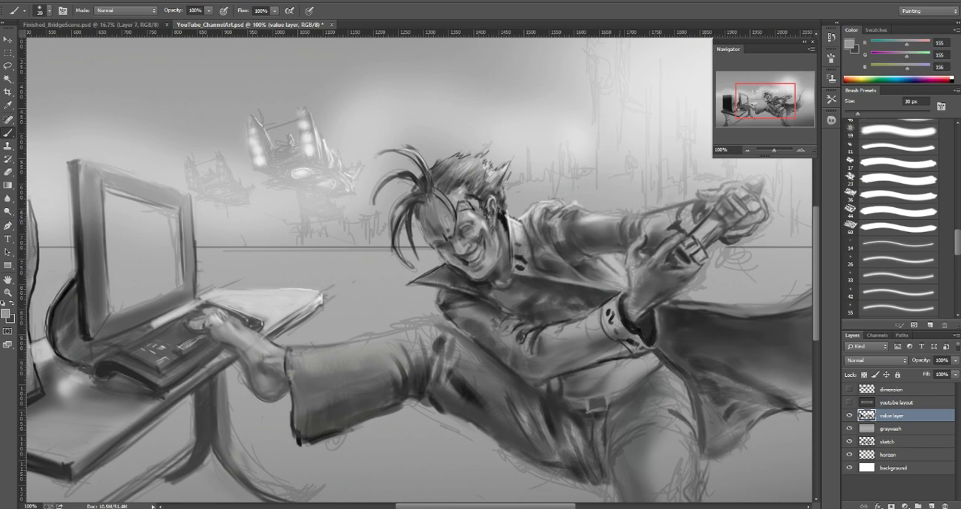
# Step: Clean up the outstretched sleeve's upper edge with sampled light gray (195) and a 15 px brush
pyautogui.keyDown('alt'); pyautogui.click(620, 220); pyautogui.keyUp('alt')
pyautogui.press('[')
pyautogui.press('[')
pyautogui.press('[')
pyautogui.keyDown('alt'); pyautogui.click(620, 220); pyautogui.keyUp('alt')
pyautogui.press('[')
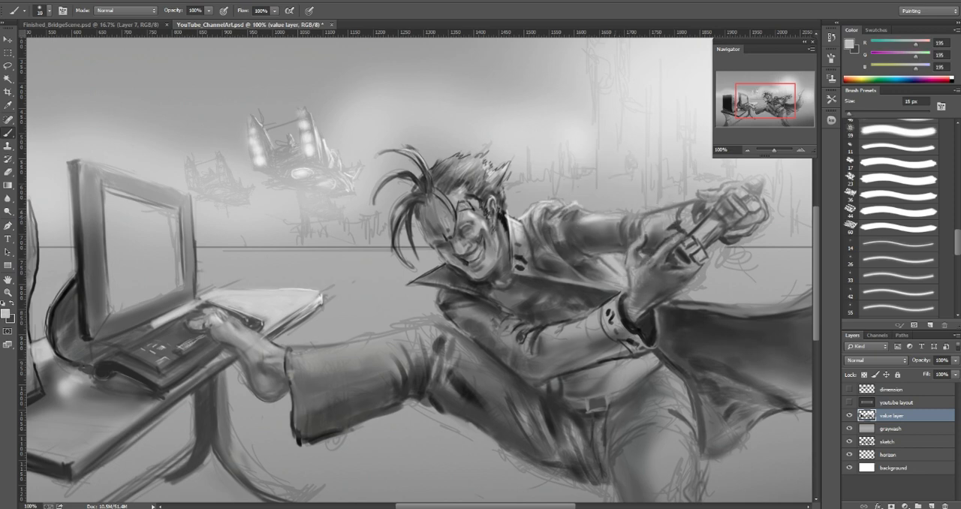
pyautogui.press('[')
pyautogui.press('[')
pyautogui.press('[')
# Step: Define the sleeve end near the hands with sampled dark gray (63) and a 15 px brush
pyautogui.keyDown('alt'); pyautogui.click(634, 227); pyautogui.keyUp('alt')
pyautogui.press(']')
pyautogui.press(']')
pyautogui.moveTo(638, 222)
pyautogui.mouseDown()
pyautogui.moveTo(635, 234)
pyautogui.moveTo(648, 228)
pyautogui.moveTo(645, 235)
pyautogui.mouseUp()
pyautogui.keyDown('alt'); pyautogui.click(647, 228); pyautogui.keyUp('alt')
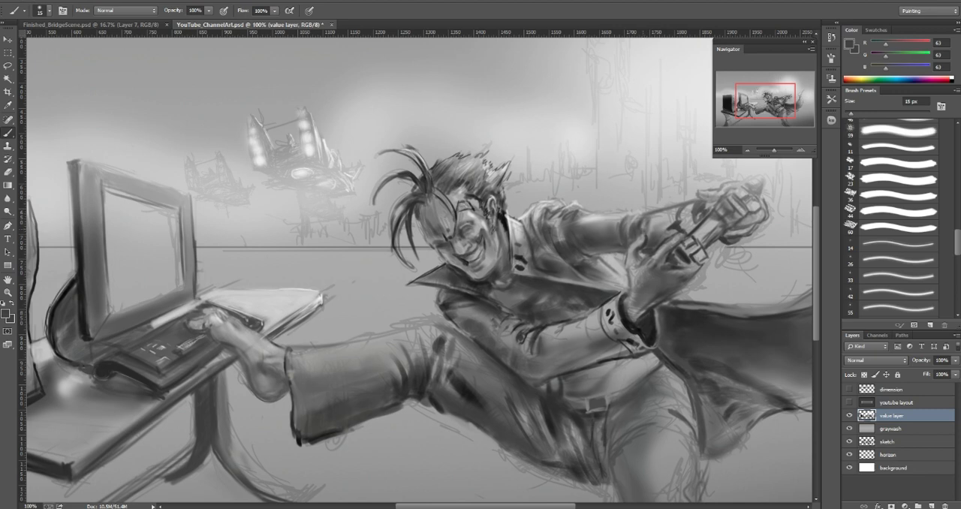
# Step: Blend the forearm into the wrist with sampled mid grays (100 and 90), varying the brush size from 15 px
pyautogui.keyDown('alt'); pyautogui.click(611, 207); pyautogui.keyUp('alt')
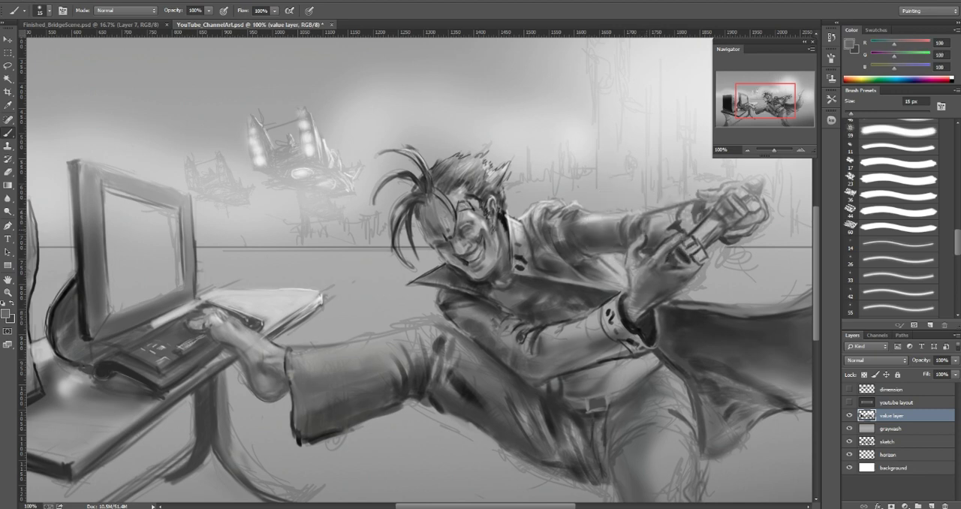
pyautogui.moveTo(652, 221)
pyautogui.mouseDown()
pyautogui.moveTo(649, 233)
pyautogui.moveTo(667, 226)
pyautogui.mouseUp()
pyautogui.keyDown('alt'); pyautogui.click(654, 235); pyautogui.keyUp('alt')
pyautogui.press(']')
pyautogui.press(']')
pyautogui.press(']')
pyautogui.press(']')
pyautogui.press(']')
pyautogui.press('[')
pyautogui.press('[')
pyautogui.press('[')
pyautogui.press('[')
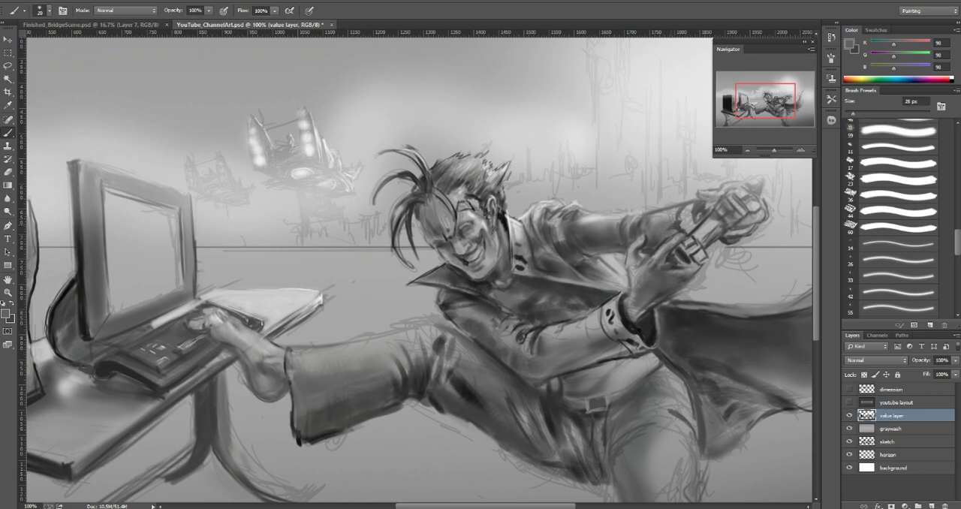
# Step: Darken the jacket and cape interior beside the cuffed hand with sampled dark gray (36)
pyautogui.moveTo(781, 285); pyautogui.dragTo(597, 220)
pyautogui.keyDown('alt'); pyautogui.click(464, 261); pyautogui.keyUp('alt')
pyautogui.moveTo(536, 253); pyautogui.dragTo(638, 240)
pyautogui.press('[')
pyautogui.press('[')
pyautogui.press('[')
pyautogui.press('[')
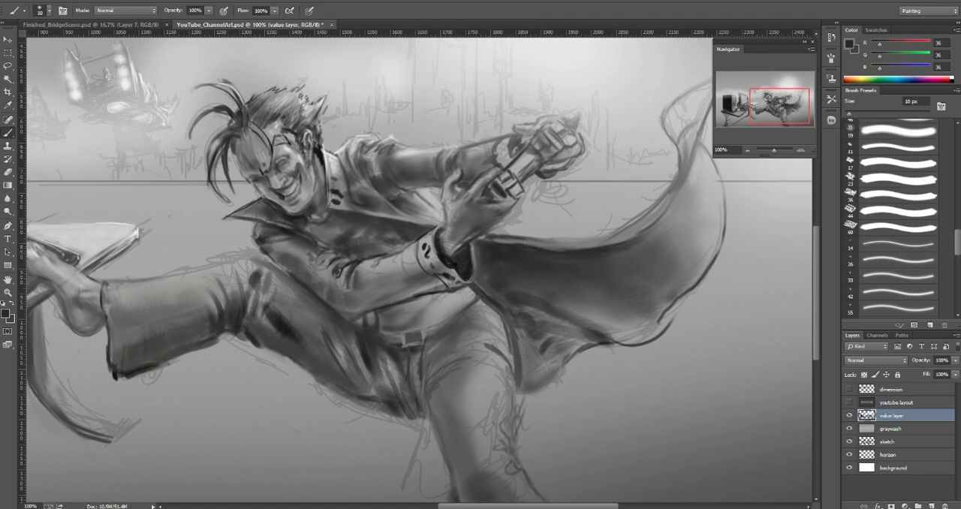
# Step: Refine the light and dark details around the character's nose and eyes with white and sampled dark gray (56), down to 7 px
pyautogui.press('x')
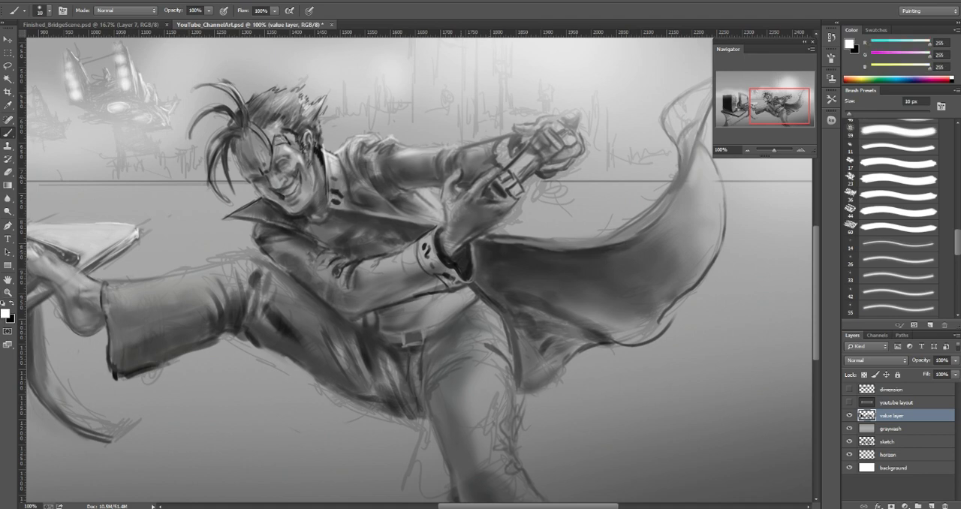
pyautogui.press('[')
pyautogui.press(']')
pyautogui.press(']')
pyautogui.press(']')
pyautogui.press(']')
pyautogui.press(']')
pyautogui.press(']')
pyautogui.press(']')
pyautogui.press('[')
pyautogui.press('[')
pyautogui.press('[')
pyautogui.press('[')
pyautogui.press('[')
pyautogui.moveTo(273, 152); pyautogui.dragTo(275, 168)
pyautogui.keyDown('alt'); pyautogui.click(275, 159); pyautogui.keyUp('alt')
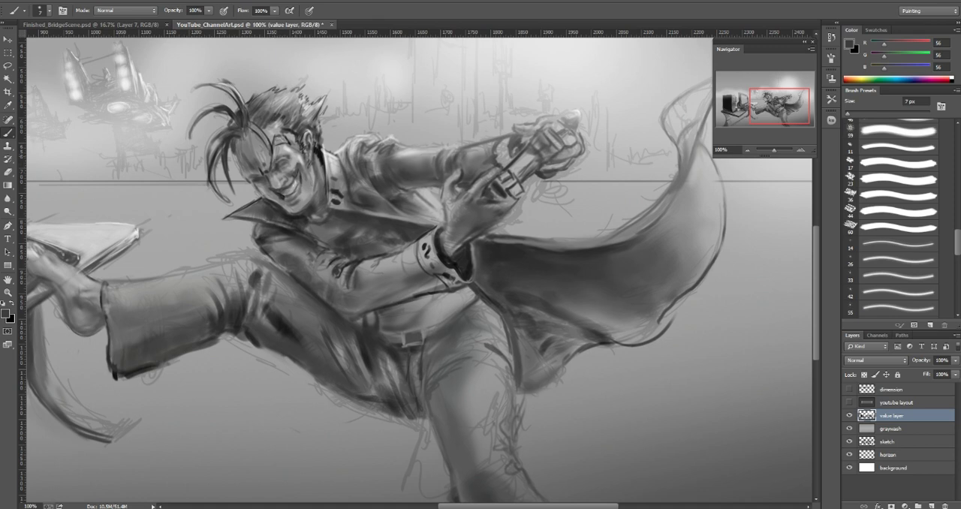
pyautogui.press('F8')
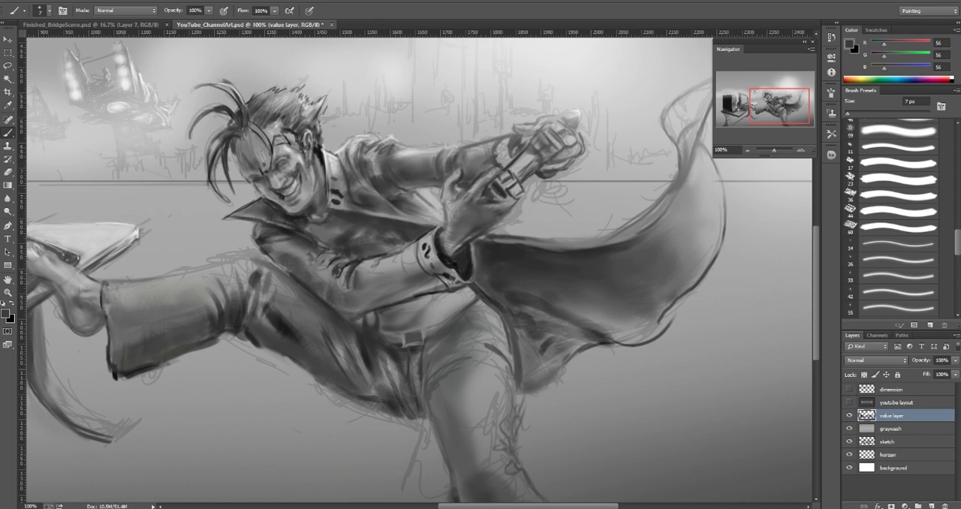
# Step: Tone down the light patch under the outstretched sleeve with sampled grays (133 and 95), using 3 px and 2 px brushes
pyautogui.keyDown('alt'); pyautogui.click(493, 253); pyautogui.keyUp('alt')
pyautogui.keyDown('alt'); pyautogui.click(425, 261); pyautogui.keyUp('alt')
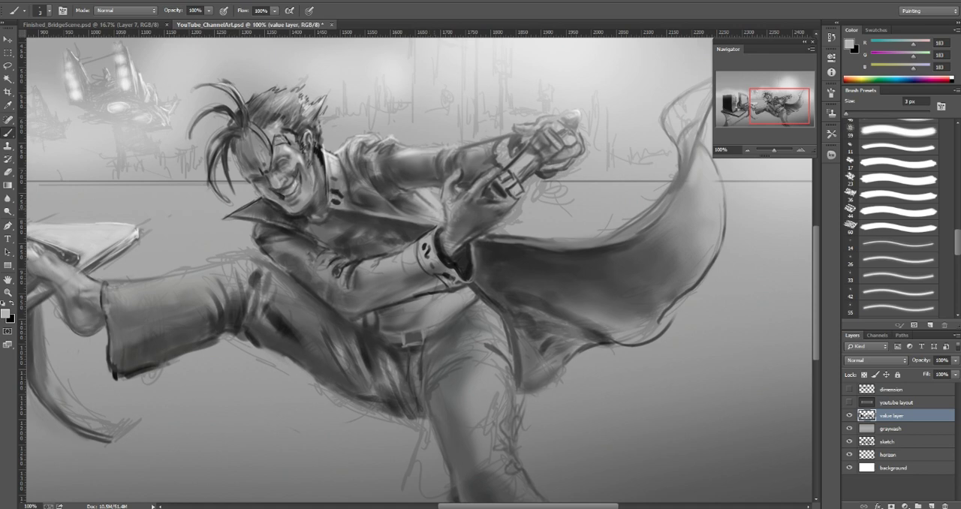
pyautogui.keyDown('alt'); pyautogui.click(424, 202); pyautogui.keyUp('alt')
pyautogui.keyDown('alt'); pyautogui.click(427, 195); pyautogui.keyUp('alt')
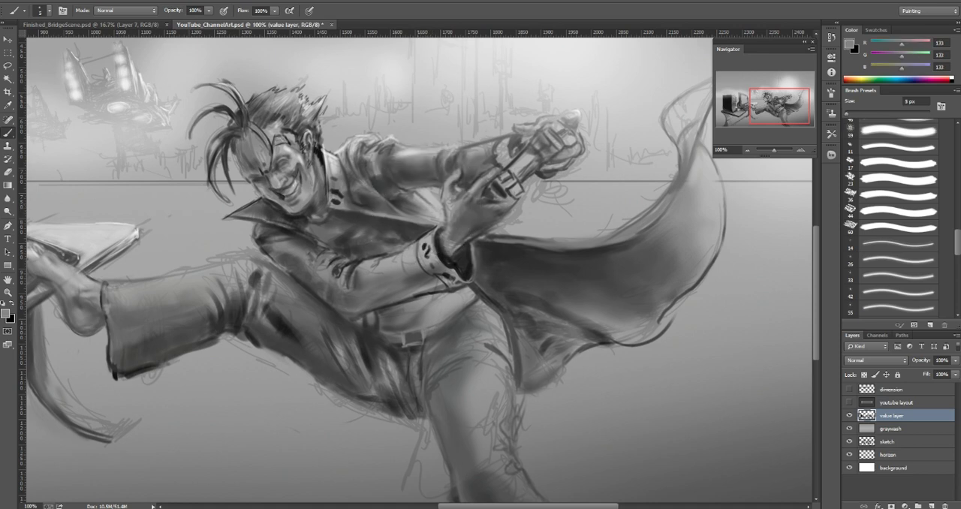
pyautogui.keyDown('alt'); pyautogui.click(430, 194); pyautogui.keyUp('alt')
pyautogui.press('[')
pyautogui.press('[')
pyautogui.press('[')
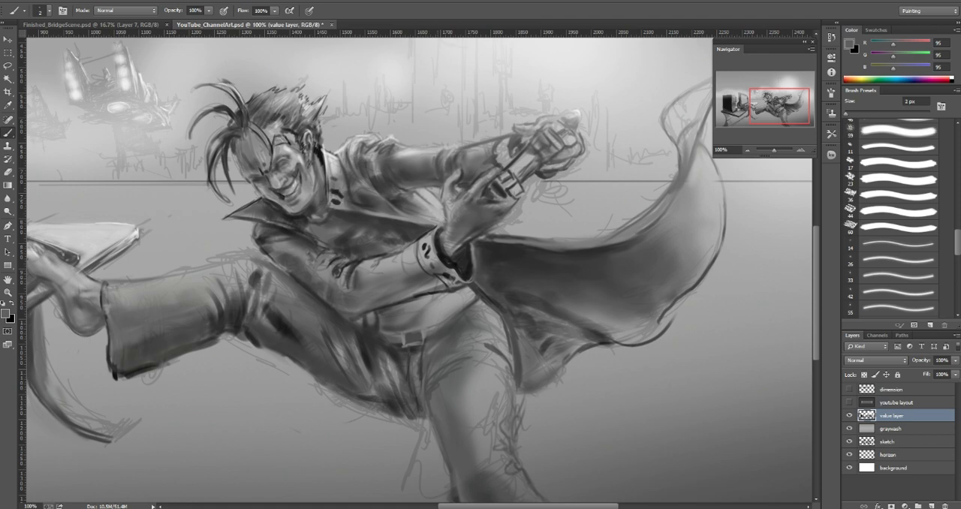
pyautogui.moveTo(417, 191); pyautogui.dragTo(435, 206)
# Step: Rework the character's brow and eye with sampled light gray (208) at 15 px and dark gray (64) at 3 px
pyautogui.keyDown('alt'); pyautogui.click(301, 159); pyautogui.keyUp('alt')
pyautogui.press(']')
pyautogui.press(']')
pyautogui.press(']')
pyautogui.press(']')
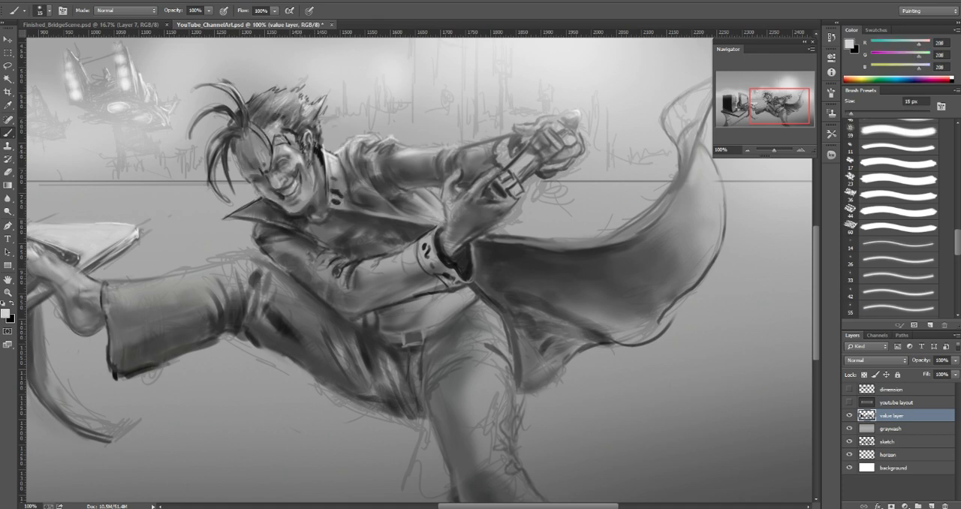
pyautogui.moveTo(289, 141)
pyautogui.mouseDown()
pyautogui.moveTo(293, 148)
pyautogui.moveTo(290, 139)
pyautogui.mouseUp()
pyautogui.press('[')
pyautogui.press('[')
pyautogui.press('[')
pyautogui.press('[')
pyautogui.keyDown('alt'); pyautogui.click(293, 148); pyautogui.keyUp('alt')
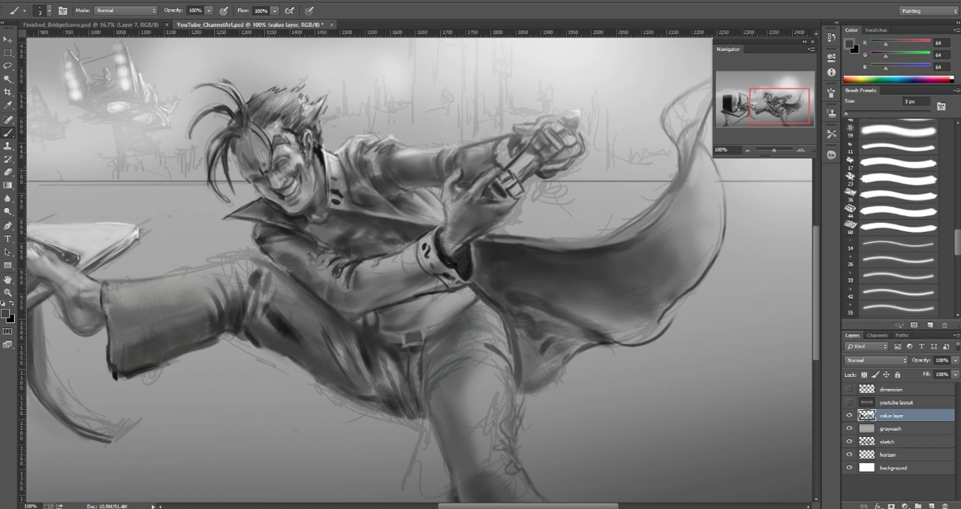
# Step: Touch up the forehead and the roots of the forelock with sampled light grays (207 and 193) at 3 px
pyautogui.keyDown('alt'); pyautogui.click(572, 118); pyautogui.keyUp('alt')
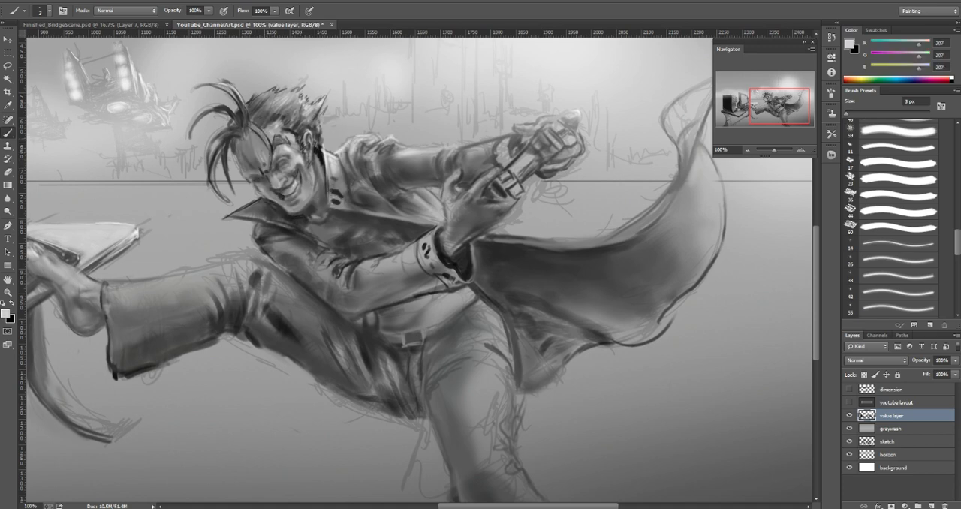
pyautogui.moveTo(257, 128); pyautogui.dragTo(266, 140)
pyautogui.keyDown('alt'); pyautogui.click(249, 117); pyautogui.keyUp('alt')
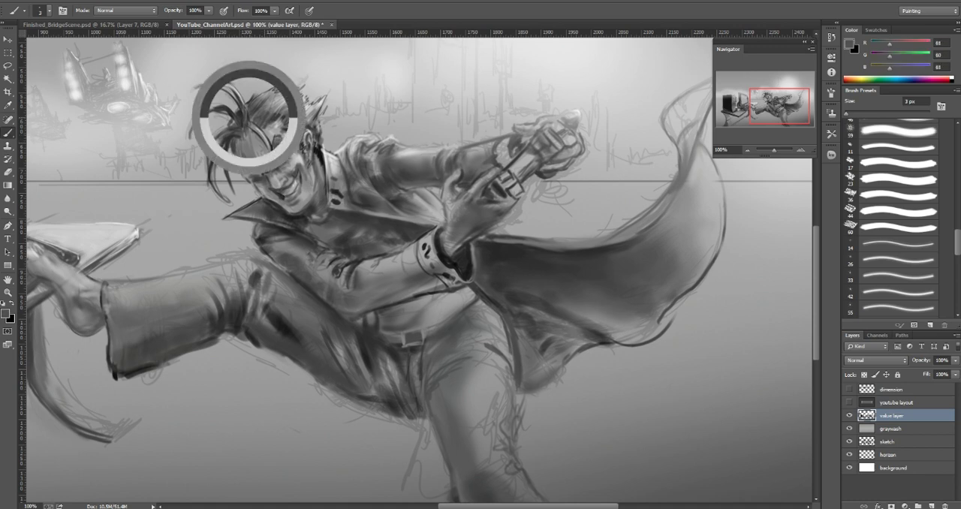
pyautogui.keyDown('alt'); pyautogui.click(231, 110); pyautogui.keyUp('alt')
pyautogui.keyDown('alt'); pyautogui.click(260, 131); pyautogui.keyUp('alt')
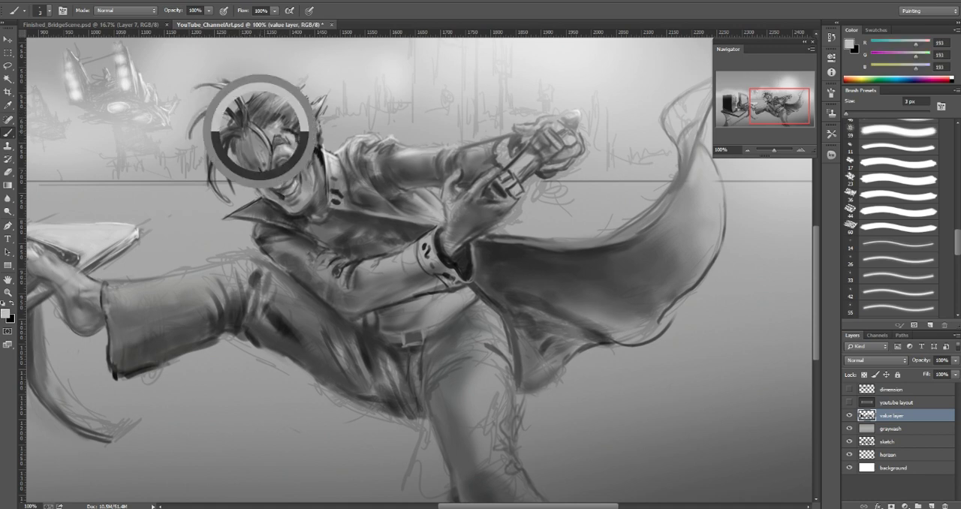
# Step: Thicken the uppermost forelock strands with sampled dark grays (50 and 69), using 7 px and 3 px brushes
pyautogui.keyDown('alt'); pyautogui.click(225, 88); pyautogui.keyUp('alt')
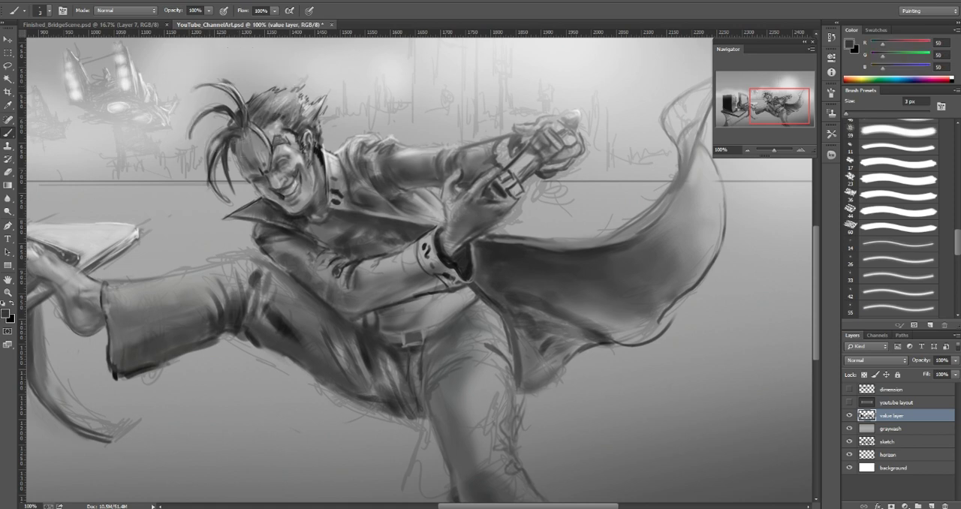
pyautogui.press(']')
pyautogui.moveTo(238, 100); pyautogui.dragTo(217, 85)
pyautogui.keyDown('alt'); pyautogui.click(237, 90); pyautogui.keyUp('alt')
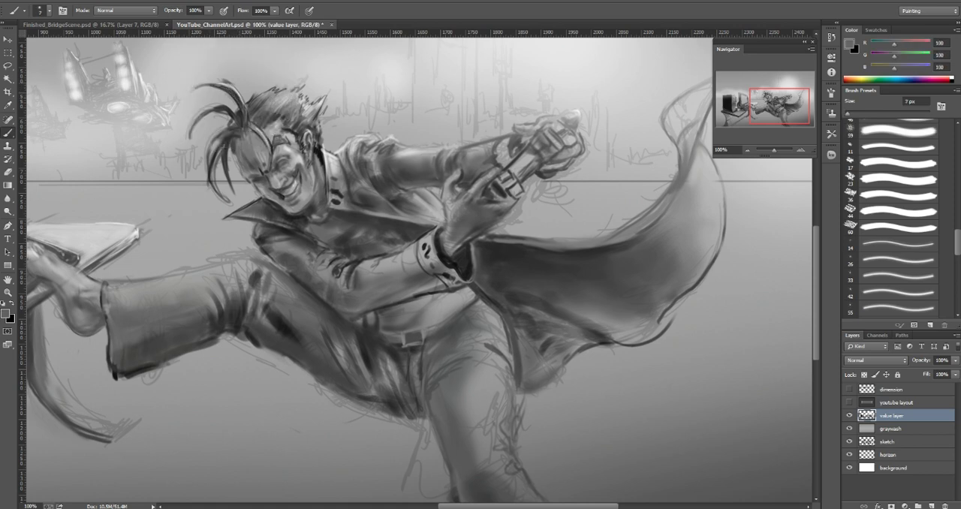
pyautogui.keyDown('alt'); pyautogui.click(218, 87); pyautogui.keyUp('alt')
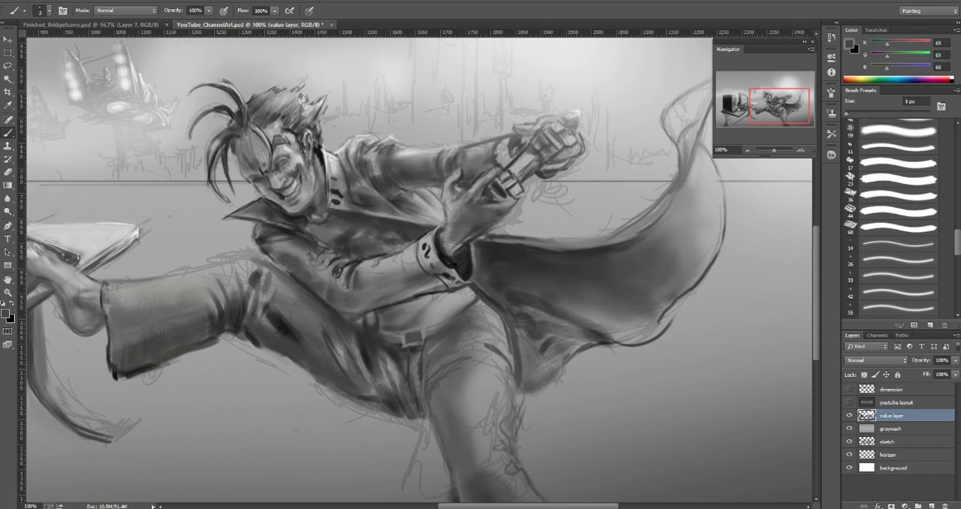
pyautogui.moveTo(213, 80)
pyautogui.mouseDown()
pyautogui.moveTo(192, 90)
pyautogui.moveTo(224, 83)
pyautogui.mouseUp()
# Step: Trim the outer edges of the uppermost hair strand with sampled background gray (186)
pyautogui.keyDown('alt'); pyautogui.click(217, 73); pyautogui.keyUp('alt')
pyautogui.press(']')
pyautogui.press(']')
pyautogui.press(']')
pyautogui.press(']')
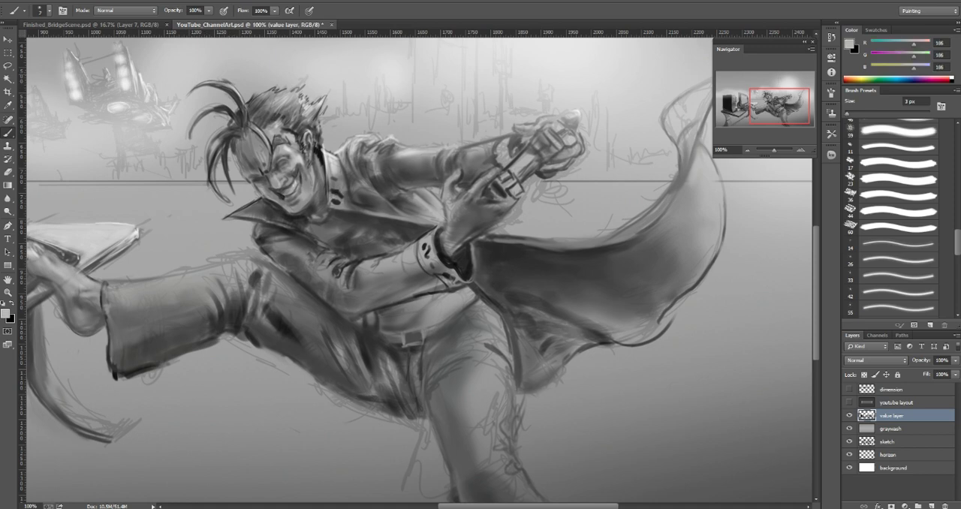
pyautogui.moveTo(222, 83); pyautogui.dragTo(233, 78)
pyautogui.keyDown('alt'); pyautogui.click(209, 75); pyautogui.keyUp('alt')
# Step: Darken and reshape the outer forelock strand with sampled dark gray (58) and a 6 px brush
pyautogui.keyDown('alt'); pyautogui.click(227, 89); pyautogui.keyUp('alt')
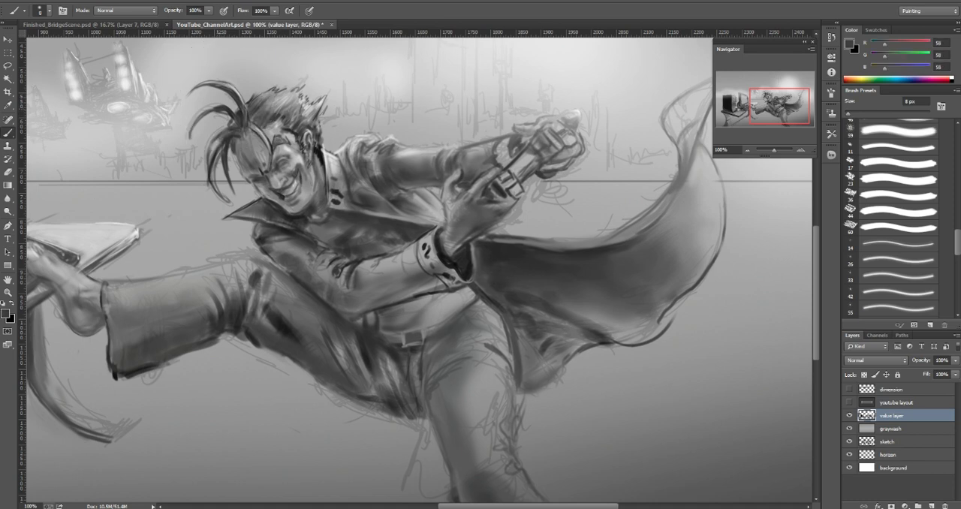
pyautogui.press('[')
pyautogui.moveTo(195, 124); pyautogui.dragTo(190, 145)
pyautogui.moveTo(230, 113); pyautogui.dragTo(220, 119)
# Step: Clear the gap between the forelock strands with sampled background gray (161) at 6 px
pyautogui.keyDown('alt'); pyautogui.click(211, 107); pyautogui.keyUp('alt')
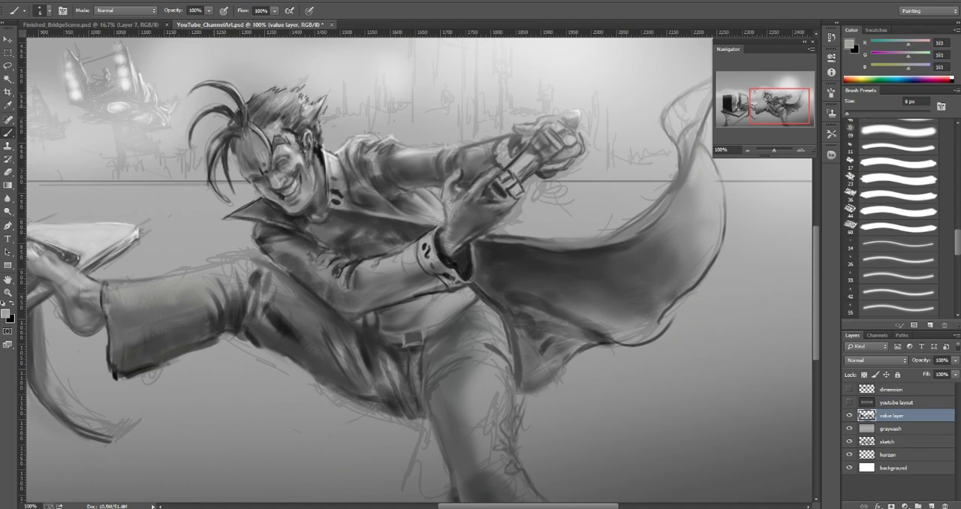
pyautogui.moveTo(234, 106); pyautogui.dragTo(221, 113)
pyautogui.keyDown('alt'); pyautogui.click(229, 109); pyautogui.keyUp('alt')
# Step: Strengthen the base of the forelock strands with sampled dark gray (43) and a 7 px brush
pyautogui.keyDown('alt'); pyautogui.click(240, 114); pyautogui.keyUp('alt')
pyautogui.press(']')
pyautogui.press(']')
pyautogui.press(']')
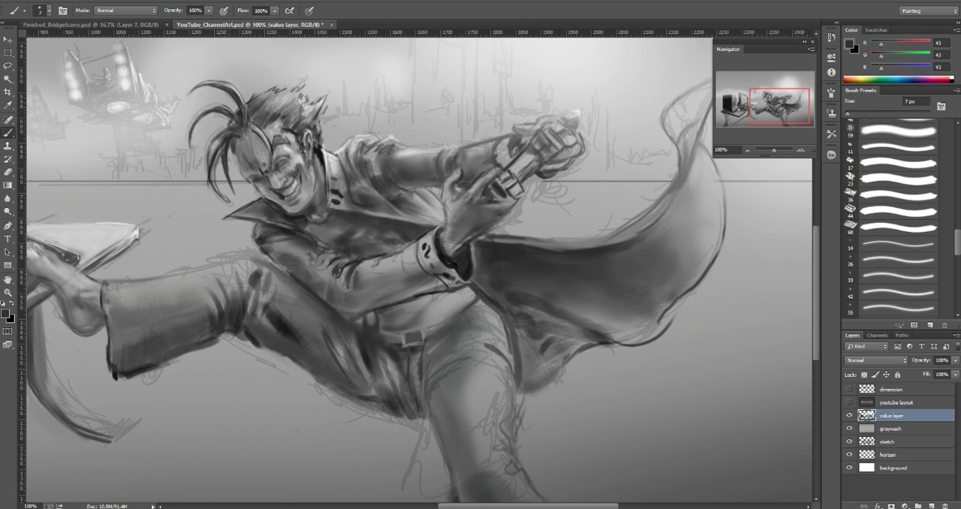
pyautogui.moveTo(227, 113); pyautogui.dragTo(234, 121)
pyautogui.moveTo(215, 117); pyautogui.dragTo(227, 113)
# Step: Refine the hair texture and edge at the character's crown with sampled grays (144, 90 and 191) at 3 px
pyautogui.keyDown('alt'); pyautogui.click(265, 96); pyautogui.keyUp('alt')
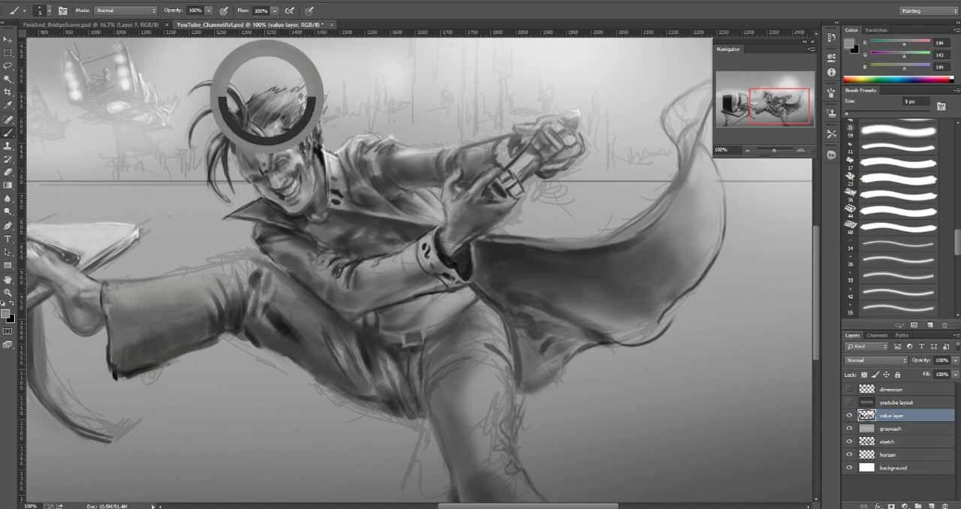
pyautogui.press('[')
pyautogui.press('[')
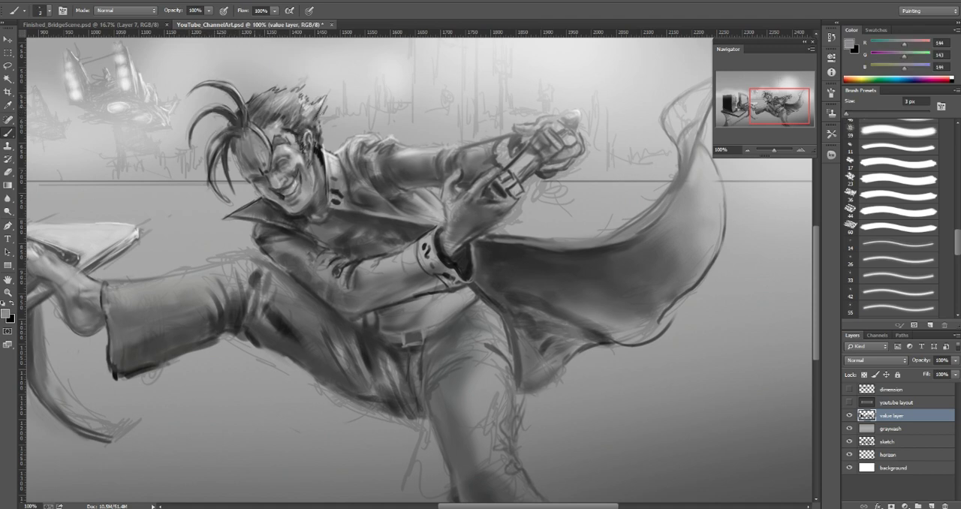
pyautogui.keyDown('alt'); pyautogui.click(262, 101); pyautogui.keyUp('alt')
pyautogui.keyDown('alt'); pyautogui.click(262, 100); pyautogui.keyUp('alt')
pyautogui.keyDown('alt'); pyautogui.click(264, 103); pyautogui.keyUp('alt')
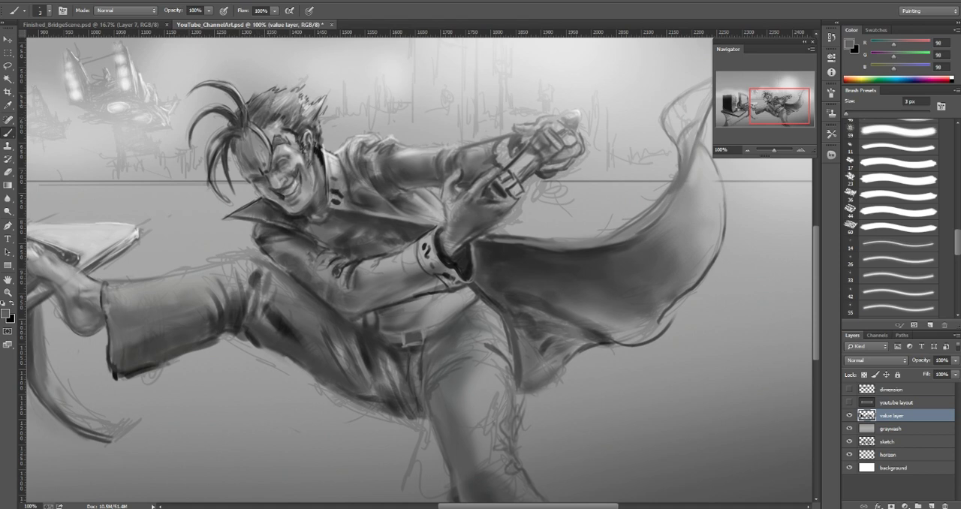
pyautogui.keyDown('alt'); pyautogui.click(284, 103); pyautogui.keyUp('alt')
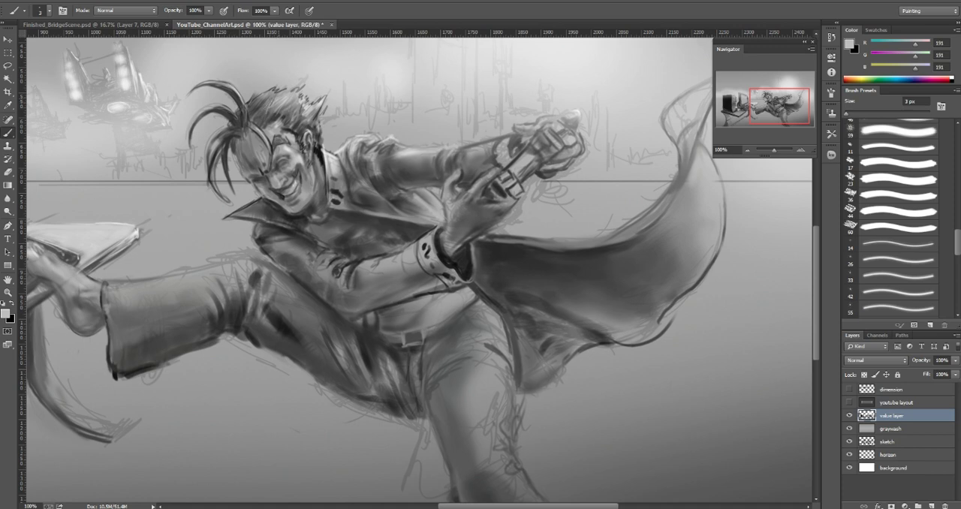
pyautogui.keyDown('alt'); pyautogui.click(267, 142); pyautogui.keyUp('alt')
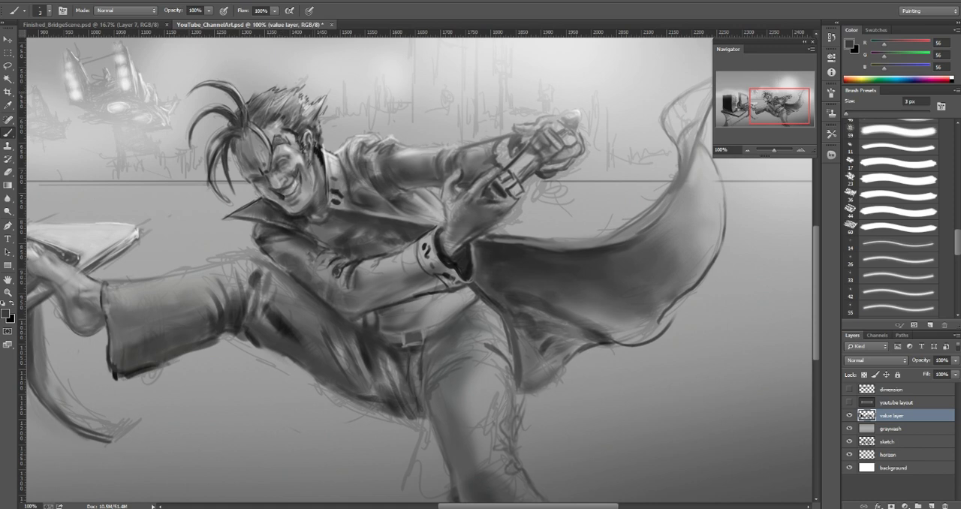
# Step: Touch up the hair above the forehead, the hairline near the brow and the shading on the face with a small brush
pyautogui.press(']')
pyautogui.press(']')
pyautogui.press(']')
pyautogui.press(']')
pyautogui.press(']')
pyautogui.press(']')
pyautogui.press(']')
pyautogui.press(']')
pyautogui.keyDown('alt'); pyautogui.click(273, 118); pyautogui.keyUp('alt')
pyautogui.press('[')
pyautogui.press('[')
pyautogui.press('[')
pyautogui.press('[')
pyautogui.press('[')
pyautogui.press('[')
pyautogui.moveTo(267, 140); pyautogui.dragTo(268, 152)
pyautogui.moveTo(261, 184); pyautogui.dragTo(264, 197)
# Step: Clean up the background around the outer forelock strands with sampled light gray (173) and a 9 px brush
pyautogui.keyDown('alt'); pyautogui.click(226, 156); pyautogui.keyUp('alt')
pyautogui.moveTo(216, 139)
pyautogui.mouseDown()
pyautogui.moveTo(213, 179)
pyautogui.moveTo(224, 164)
pyautogui.moveTo(241, 205)
pyautogui.moveTo(212, 201)
pyautogui.mouseUp()
pyautogui.keyDown('alt'); pyautogui.click(217, 171); pyautogui.keyUp('alt')
pyautogui.keyDown('alt'); pyautogui.click(223, 159); pyautogui.keyUp('alt')
pyautogui.keyDown('alt'); pyautogui.click(231, 194); pyautogui.keyUp('alt')
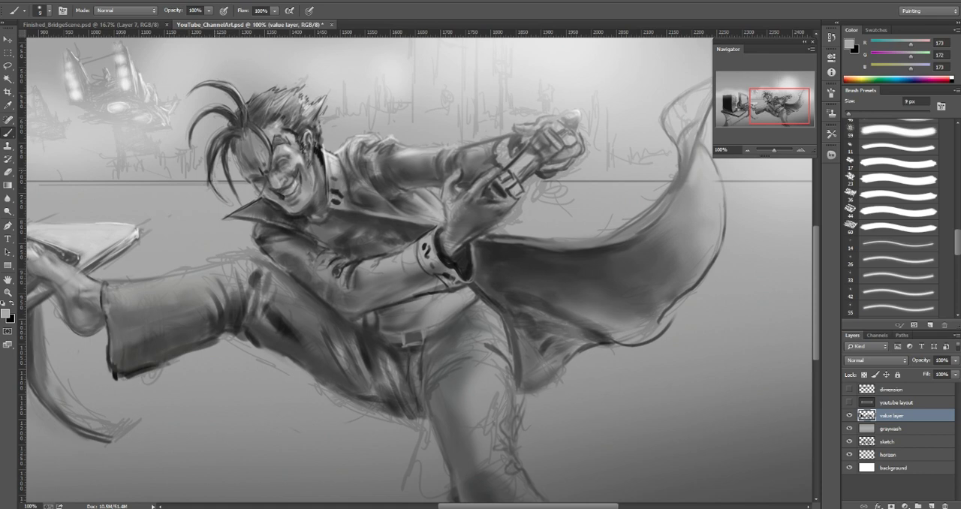
# Step: Redefine the outer forelock strand and its tapered tip with sampled dark gray (63) at 7 px and 3 px
pyautogui.moveTo(212, 166); pyautogui.dragTo(214, 177)
pyautogui.keyDown('alt'); pyautogui.click(211, 169); pyautogui.keyUp('alt')
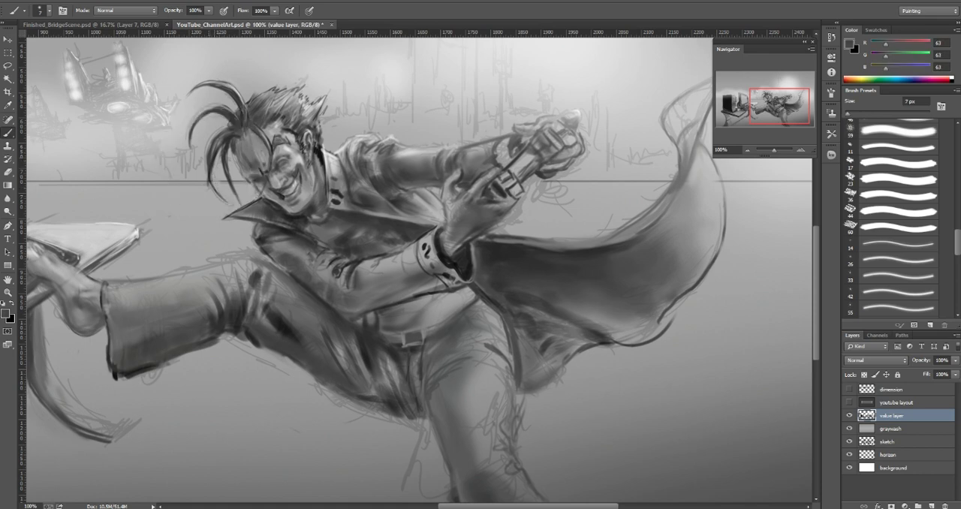
pyautogui.moveTo(218, 184); pyautogui.dragTo(211, 197)
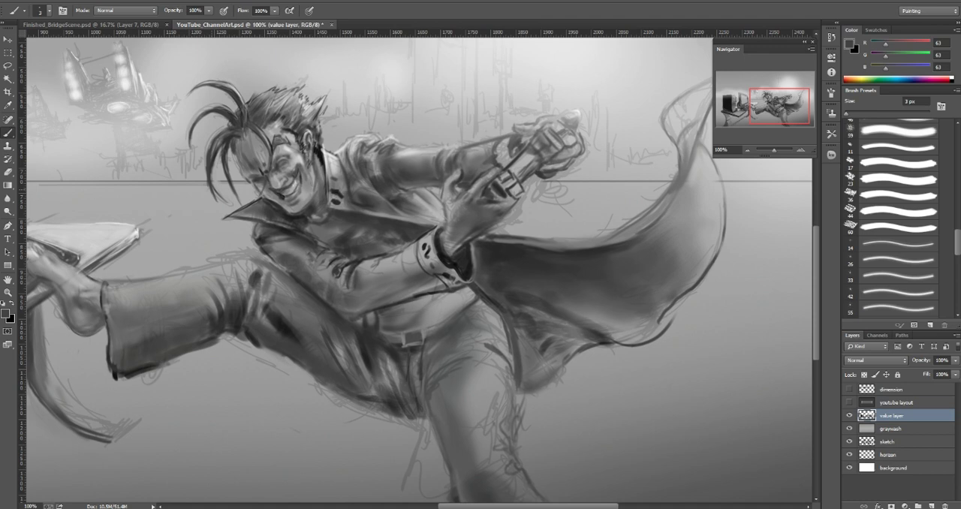
# Step: Clean up the background inside the outer forelock strands with sampled light gray (173) at about 10 px
pyautogui.rightClick(209, 184)
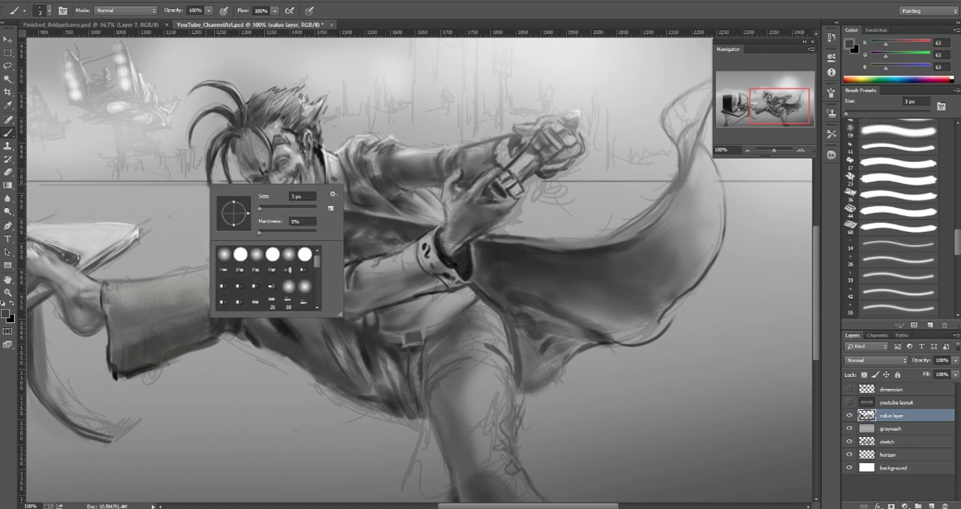
pyautogui.press('Escape')
pyautogui.keyDown('alt'); pyautogui.click(225, 188); pyautogui.keyUp('alt')
pyautogui.press(']')
pyautogui.press(']')
pyautogui.press(']')
pyautogui.press(']')
pyautogui.press(']')
pyautogui.press(']')
pyautogui.press(']')
pyautogui.moveTo(223, 201); pyautogui.dragTo(213, 184)
pyautogui.press('[')
pyautogui.press('[')
pyautogui.press('[')
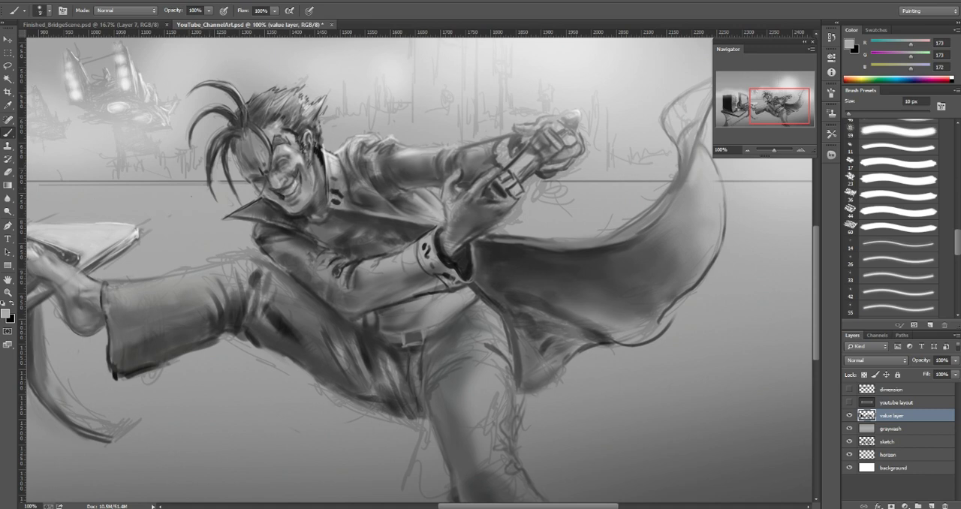
# Step: Redefine the long forelock strand beside the face and its tip with sampled dark gray (48) at 6 px
pyautogui.keyDown('alt'); pyautogui.click(213, 160); pyautogui.keyUp('alt')
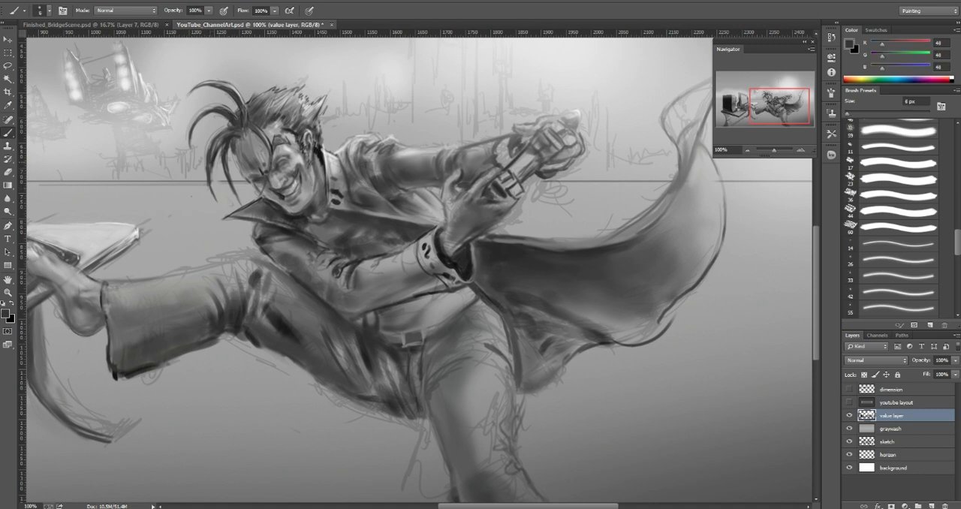
pyautogui.moveTo(216, 183); pyautogui.dragTo(211, 202)
pyautogui.moveTo(209, 150); pyautogui.dragTo(204, 183)
pyautogui.moveTo(221, 131); pyautogui.dragTo(208, 178)
pyautogui.keyDown('alt'); pyautogui.click(219, 140); pyautogui.keyUp('alt')
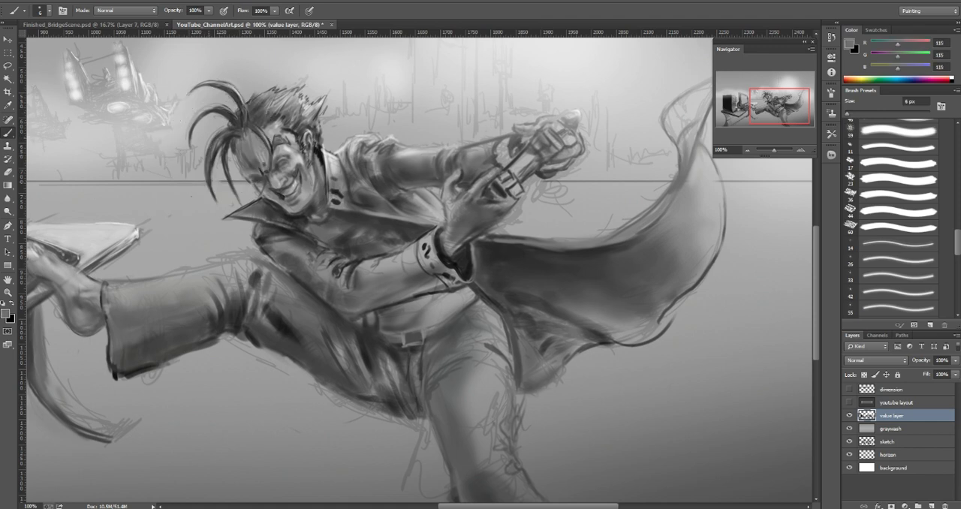
# Step: Shade the forelock where the strands meet the crown with sampled dark grays (69 and 46) at 8 px
pyautogui.keyDown('alt'); pyautogui.click(232, 138); pyautogui.keyUp('alt')
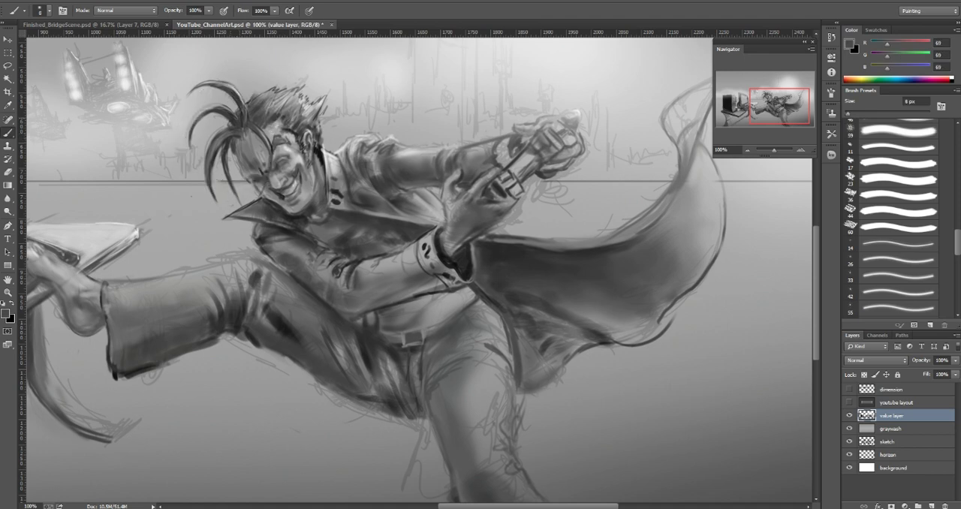
pyautogui.keyDown('alt'); pyautogui.click(230, 117); pyautogui.keyUp('alt')
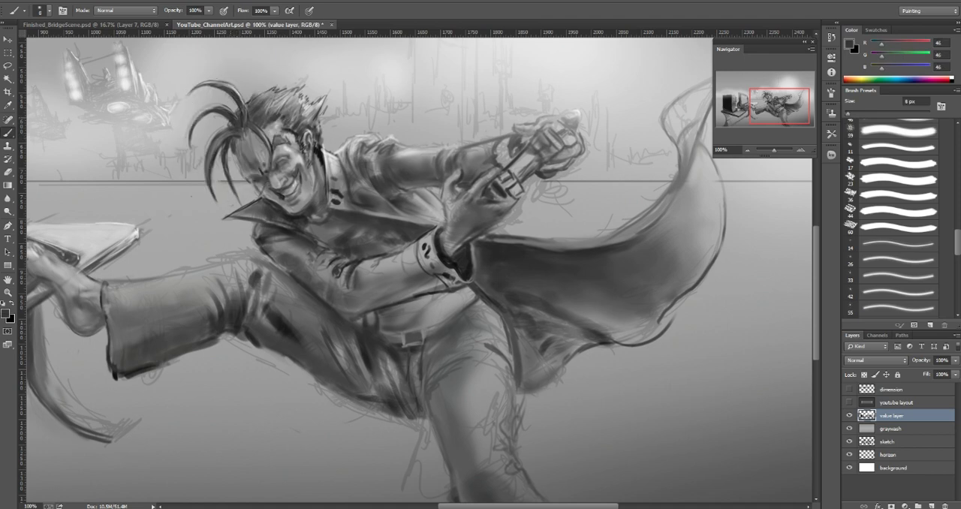
pyautogui.keyDown('alt'); pyautogui.click(232, 126); pyautogui.keyUp('alt')
pyautogui.press('[')
pyautogui.keyDown('alt'); pyautogui.click(243, 119); pyautogui.keyUp('alt')
pyautogui.keyDown('alt'); pyautogui.click(244, 119); pyautogui.keyUp('alt')
pyautogui.keyDown('alt'); pyautogui.click(241, 103); pyautogui.keyUp('alt')
pyautogui.press('[')
# Step: Touch up the hair texture above the forehead with sampled grays (154, 80 and 57) and the face with light gray (186)
pyautogui.keyDown('alt'); pyautogui.click(265, 92); pyautogui.keyUp('alt')
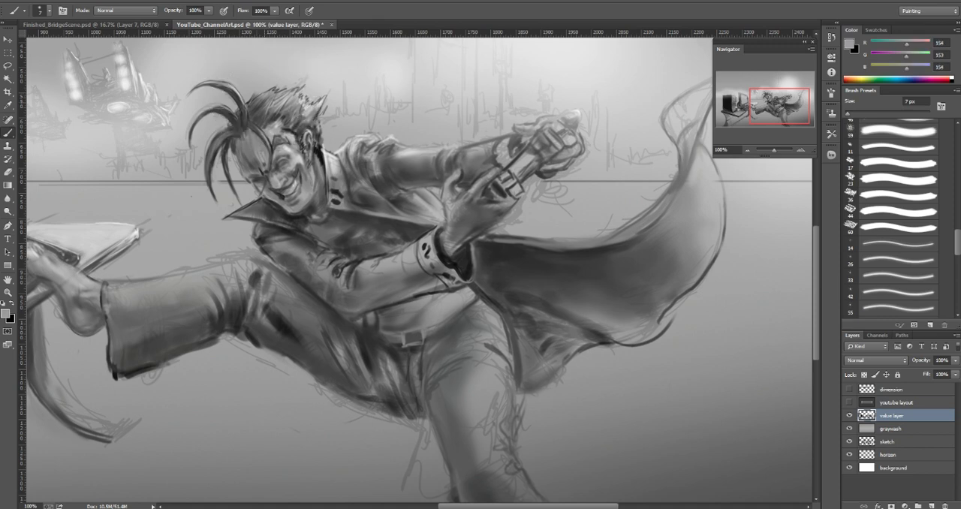
pyautogui.keyDown('alt'); pyautogui.click(263, 101); pyautogui.keyUp('alt')
pyautogui.press(']')
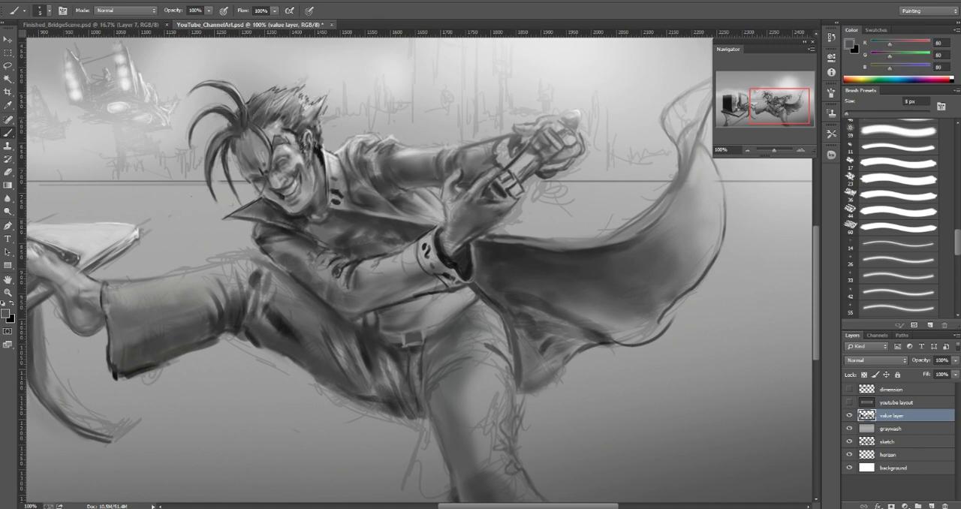
pyautogui.keyDown('alt'); pyautogui.click(274, 118); pyautogui.keyUp('alt')
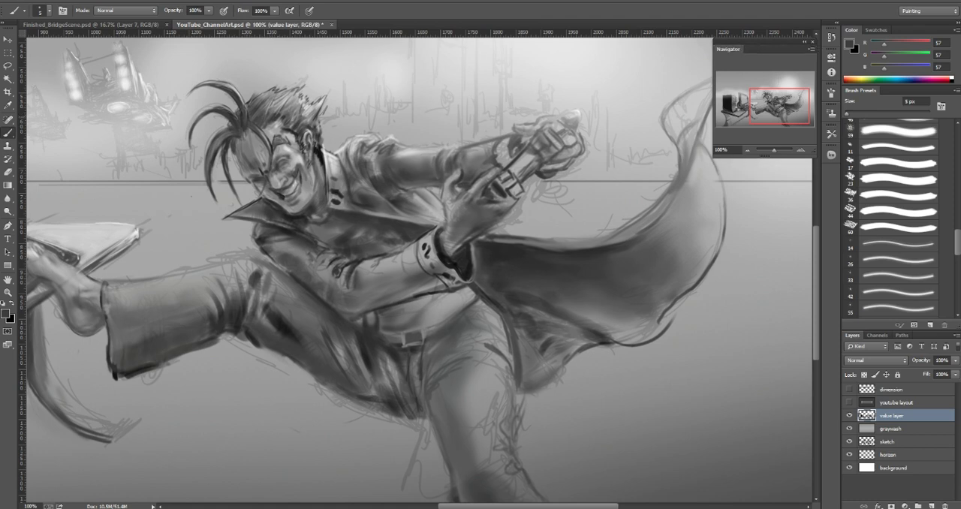
pyautogui.keyDown('alt'); pyautogui.click(276, 118); pyautogui.keyUp('alt')
pyautogui.keyDown('alt'); pyautogui.click(291, 166); pyautogui.keyUp('alt')
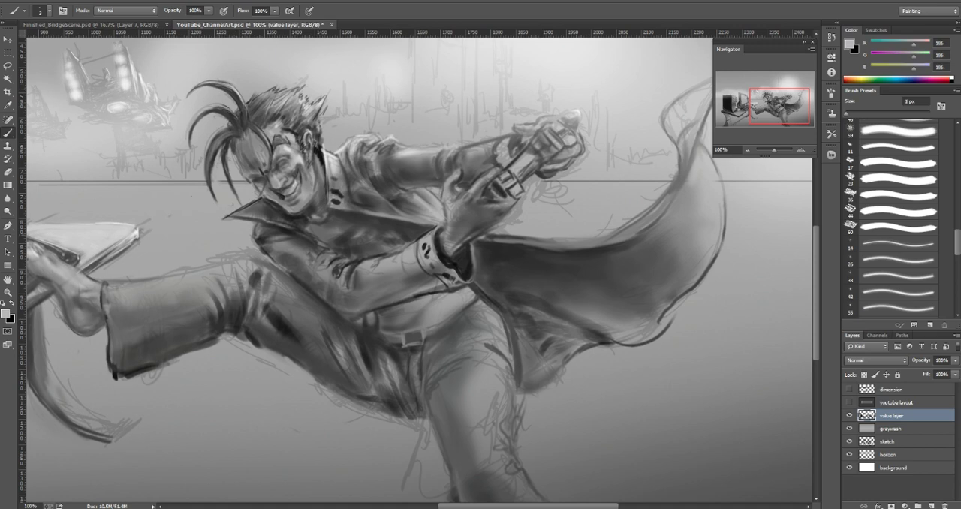
# Step: Paint a white highlight along the upper edge of the raised trouser leg with a small brush
pyautogui.press('d')
pyautogui.press('x')
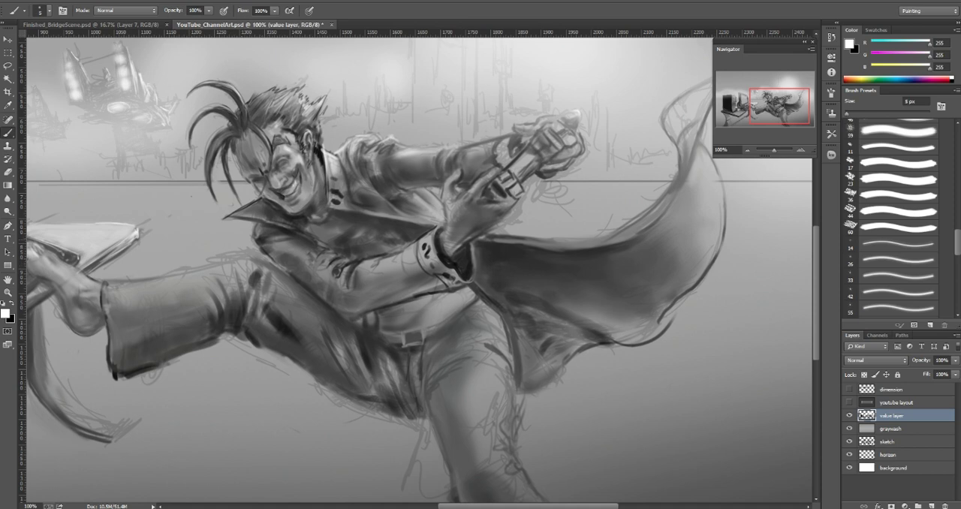
pyautogui.moveTo(216, 263); pyautogui.dragTo(253, 256)
pyautogui.moveTo(195, 270); pyautogui.dragTo(246, 253)
pyautogui.press(']')
pyautogui.click(848, 402)
pyautogui.click(849, 403)
pyautogui.moveTo(192, 274); pyautogui.dragTo(246, 253)
pyautogui.moveTo(146, 282)
pyautogui.mouseDown()
pyautogui.moveTo(233, 257)
pyautogui.moveTo(130, 284)
pyautogui.mouseUp()
pyautogui.moveTo(220, 257)
pyautogui.mouseDown()
pyautogui.moveTo(108, 286)
pyautogui.moveTo(175, 287)
pyautogui.mouseUp()
# Step: Blend the highlight on the raised thigh using sampled light gray (205) and a brush of about 18 px
pyautogui.press(']')
pyautogui.press(']')
pyautogui.press(']')
pyautogui.press(']')
pyautogui.press(']')
pyautogui.keyDown('alt'); pyautogui.click(203, 270); pyautogui.keyUp('alt')
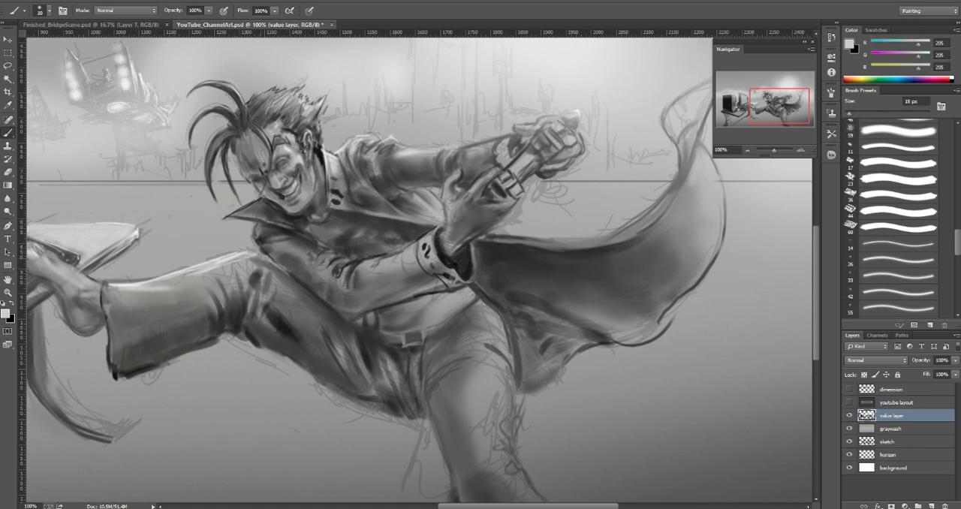
# Step: Refine the folds on the raised thigh near the knee with sampled grays (67, 119, 96 and 47) at 7 to 8 px
pyautogui.press('[')
pyautogui.press('[')
pyautogui.press('[')
pyautogui.keyDown('alt'); pyautogui.click(282, 268); pyautogui.keyUp('alt')
pyautogui.press('[')
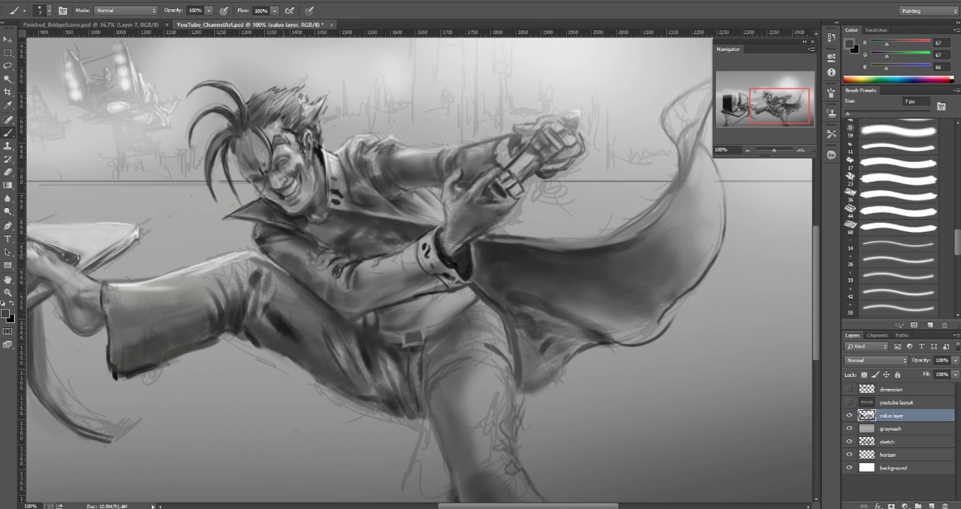
pyautogui.keyDown('alt'); pyautogui.click(282, 247); pyautogui.keyUp('alt')
pyautogui.moveTo(302, 276); pyautogui.dragTo(308, 286)
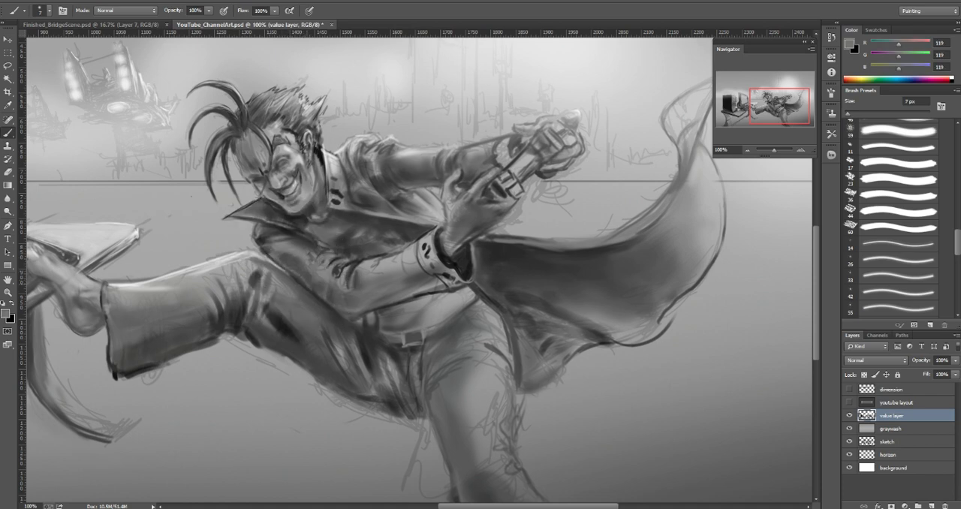
pyautogui.keyDown('alt'); pyautogui.click(273, 259); pyautogui.keyUp('alt')
pyautogui.press(']')
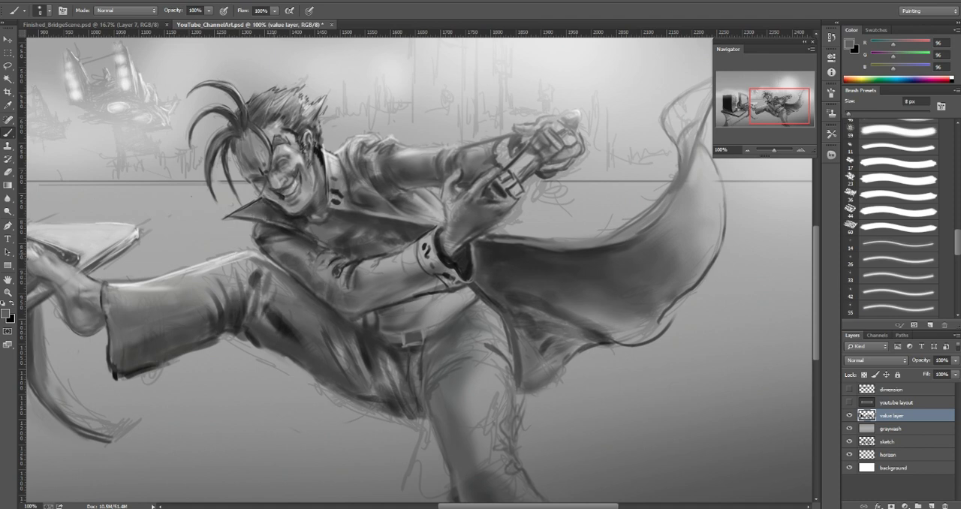
pyautogui.keyDown('alt'); pyautogui.click(297, 281); pyautogui.keyUp('alt')
pyautogui.press('[')
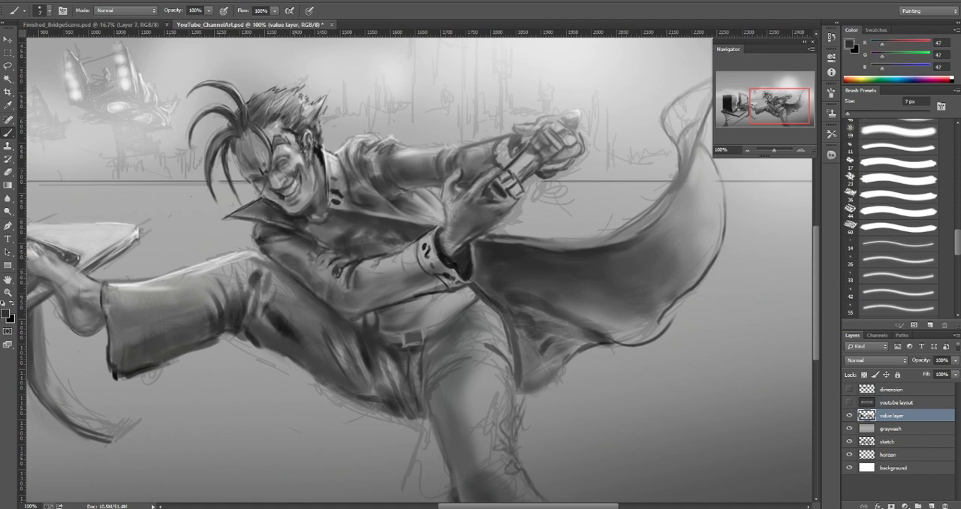
# Step: Broaden the shading across the raised thigh with sampled dark grays (47 and 71) and a brush of 30 px and larger
pyautogui.press(']')
pyautogui.press(']')
pyautogui.press(']')
pyautogui.press(']')
pyautogui.press(']')
pyautogui.press(']')
pyautogui.press(']')
pyautogui.moveTo(300, 281)
pyautogui.mouseDown()
pyautogui.moveTo(291, 290)
pyautogui.moveTo(275, 276)
pyautogui.moveTo(315, 318)
pyautogui.mouseUp()
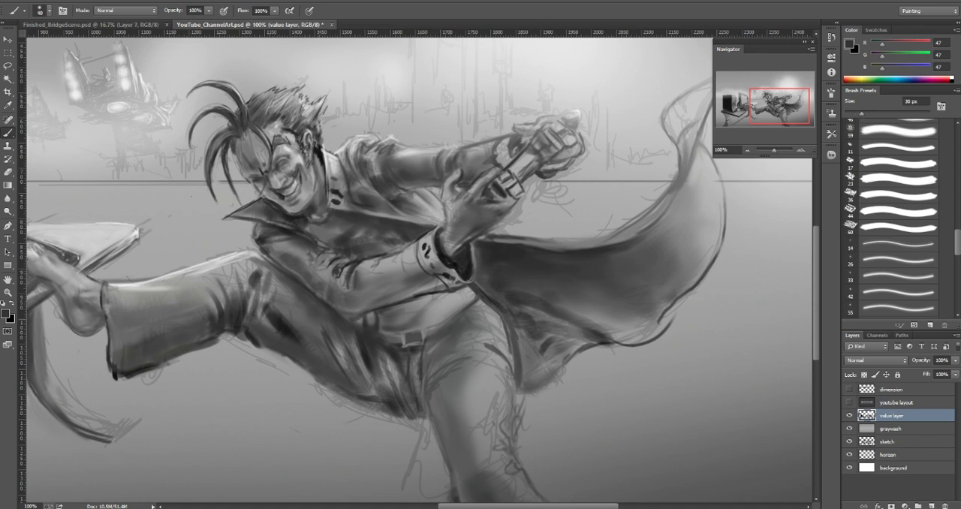
pyautogui.keyDown('alt'); pyautogui.click(285, 289); pyautogui.keyUp('alt')
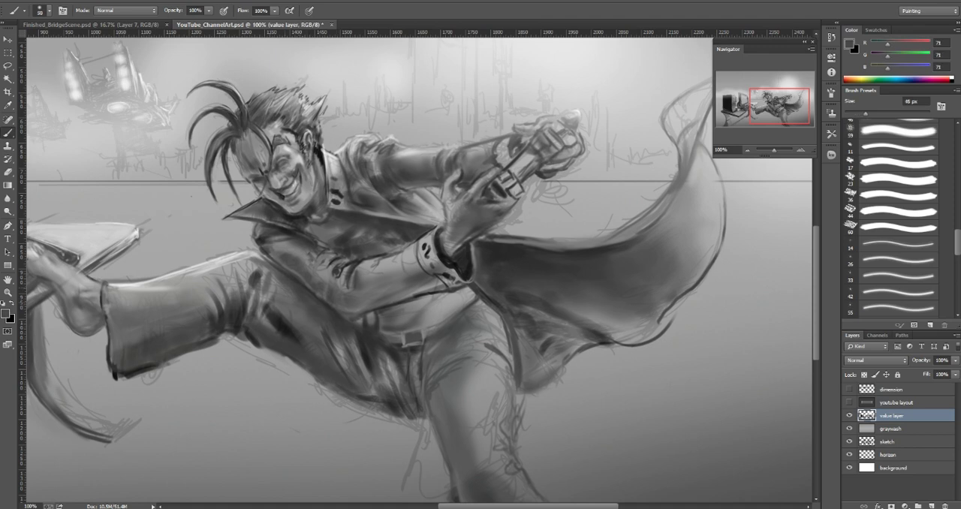
pyautogui.press(']')
pyautogui.click(337, 344)
# Step: Soften the folds in the middle of the raised thigh with sampled mid gray (134) at 20 px
pyautogui.press('[')
pyautogui.press('[')
pyautogui.press('[')
pyautogui.click(338, 357)
pyautogui.keyDown('alt'); pyautogui.click(340, 349); pyautogui.keyUp('alt')
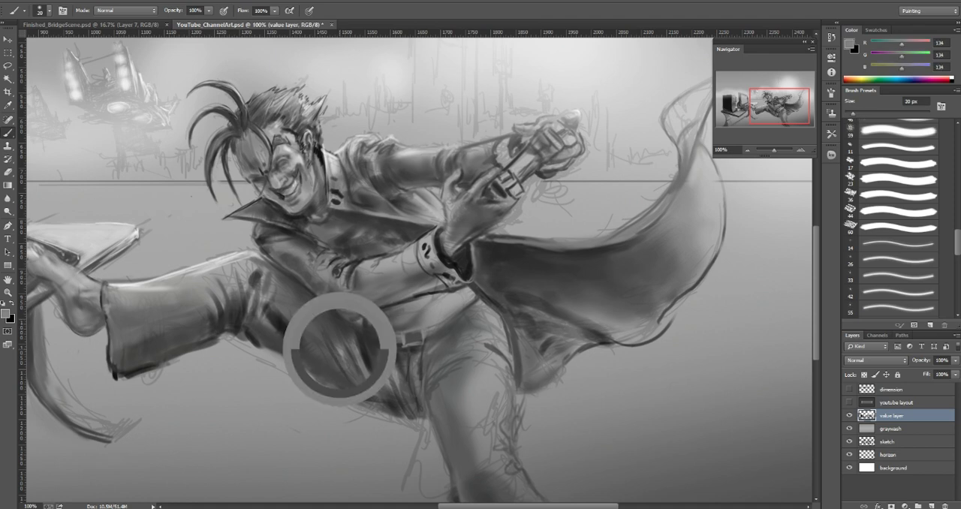
pyautogui.moveTo(335, 342); pyautogui.dragTo(348, 363)
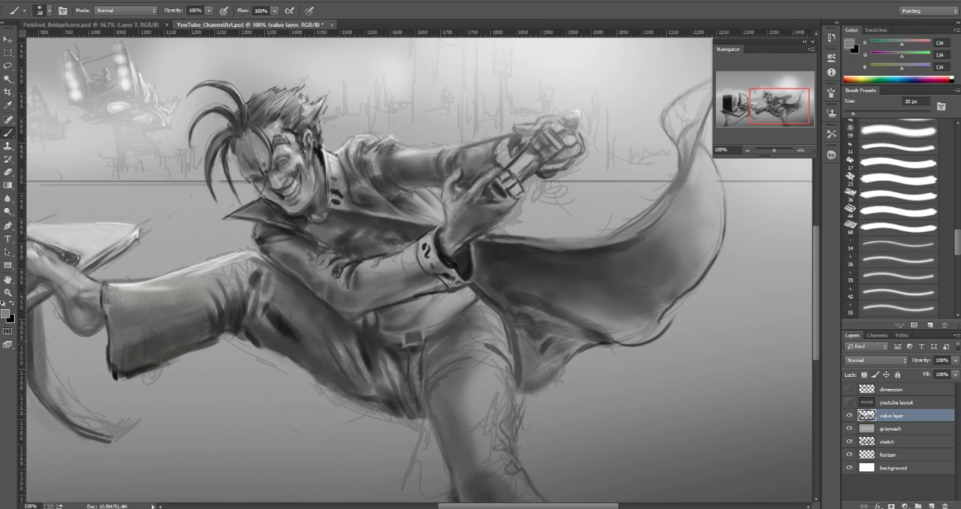
# Step: Darken the thigh toward the crotch with broad strokes of sampled dark gray (31) using a large soft brush
pyautogui.keyDown('alt'); pyautogui.click(320, 338); pyautogui.keyUp('alt')
pyautogui.press(']')
pyautogui.press(']')
pyautogui.press(']')
pyautogui.press(']')
pyautogui.click(343, 354)
pyautogui.keyDown('alt'); pyautogui.click(363, 351); pyautogui.keyUp('alt')
pyautogui.moveTo(344, 343); pyautogui.dragTo(368, 377)
pyautogui.press('[')
pyautogui.press('[')
pyautogui.moveTo(384, 363); pyautogui.dragTo(396, 377)
pyautogui.moveTo(388, 362); pyautogui.dragTo(398, 387)
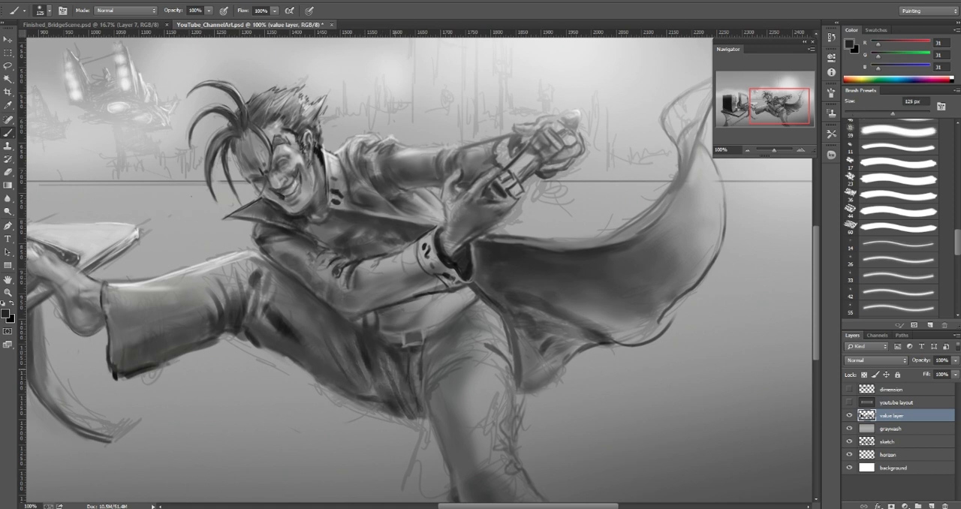
# Step: Shade the folds of the inner thigh below the belt with sampled dark gray (46) and progressively smaller brushes
pyautogui.press('[')
pyautogui.keyDown('alt'); pyautogui.click(384, 359); pyautogui.keyUp('alt')
pyautogui.press('[')
pyautogui.press('[')
pyautogui.press('[')
pyautogui.press('[')
pyautogui.moveTo(386, 354)
pyautogui.mouseDown()
pyautogui.moveTo(394, 371)
pyautogui.moveTo(369, 394)
pyautogui.mouseUp()
pyautogui.press('[')
pyautogui.press('[')
pyautogui.press('[')
pyautogui.press('[')
pyautogui.press('[')
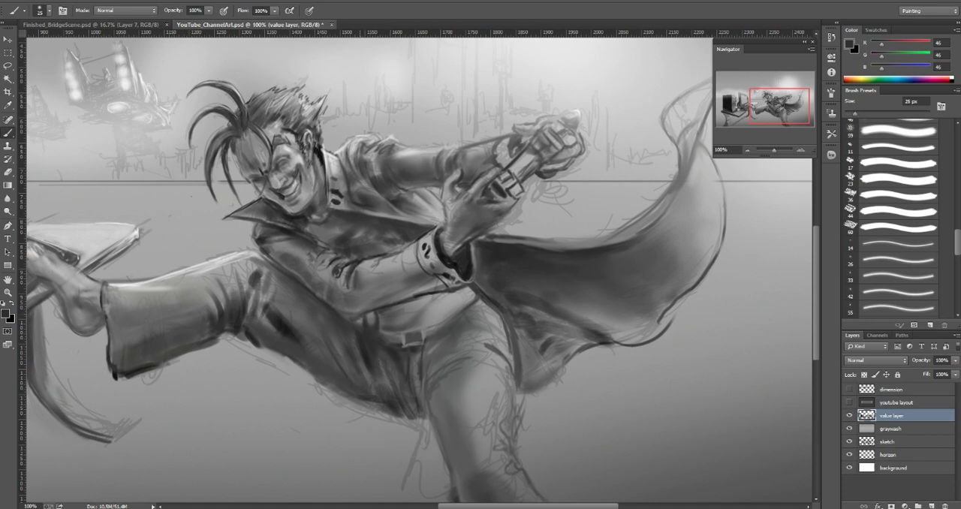
# Step: Define the creases beside the trouser fly with a smaller brush and sampled grays
pyautogui.keyDown('alt'); pyautogui.click(366, 347); pyautogui.keyUp('alt')
pyautogui.press('[')
pyautogui.press('[')
pyautogui.press('[')
pyautogui.press('[')
pyautogui.press('[')
pyautogui.press('[')
pyautogui.press('[')
pyautogui.moveTo(394, 368); pyautogui.dragTo(399, 380)
pyautogui.keyDown('alt'); pyautogui.click(396, 377); pyautogui.keyUp('alt')
# Step: Refine the trouser folds under the belt buckle with sampled grays, using 84 at 9 px and 37 at 6 px
pyautogui.press(']')
pyautogui.press(']')
pyautogui.press(']')
pyautogui.press(']')
pyautogui.keyDown('alt'); pyautogui.click(399, 358); pyautogui.keyUp('alt')
pyautogui.press('[')
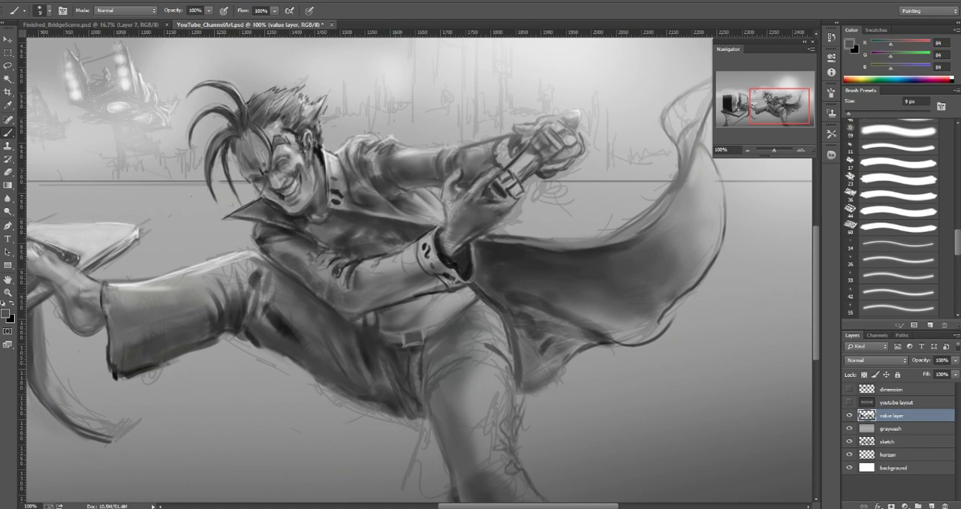
pyautogui.moveTo(396, 355); pyautogui.dragTo(399, 371)
pyautogui.keyDown('alt'); pyautogui.click(398, 377); pyautogui.keyUp('alt')
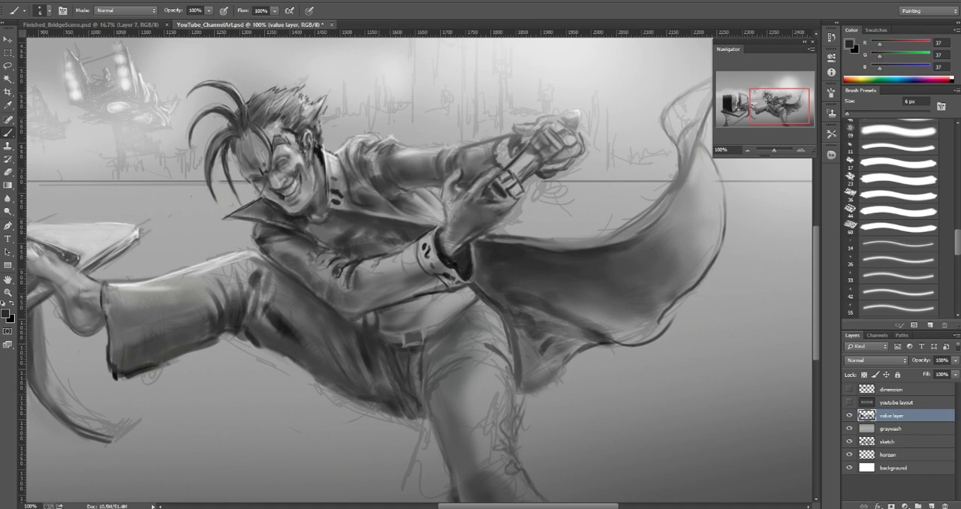
pyautogui.moveTo(395, 343); pyautogui.dragTo(405, 340)
# Step: Lighten the upper side of the raised trouser leg toward the knee with sampled light grays (160, 218 and 178), undoing the last stroke
pyautogui.moveTo(469, 316)
pyautogui.mouseDown()
pyautogui.moveTo(496, 315)
pyautogui.moveTo(460, 302)
pyautogui.moveTo(555, 315)
pyautogui.mouseUp()
pyautogui.moveTo(431, 330); pyautogui.dragTo(449, 278)
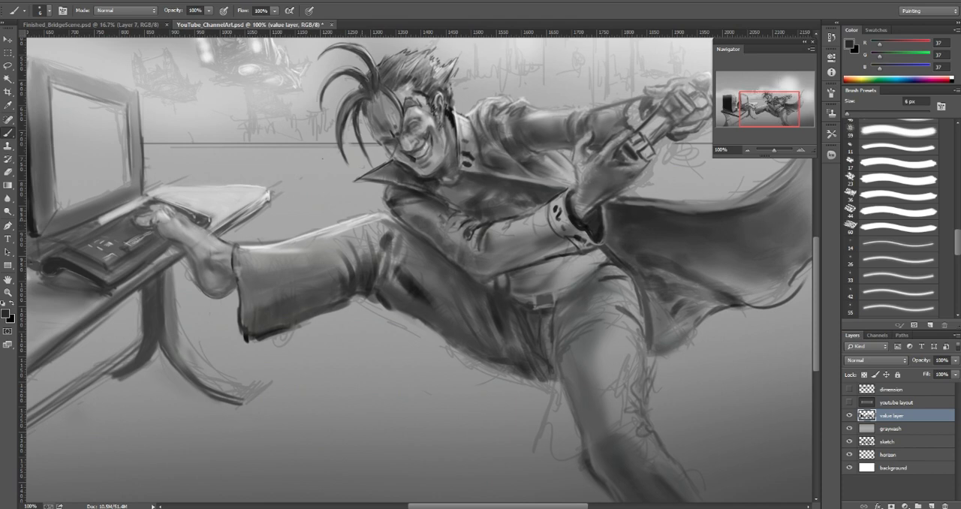
pyautogui.keyDown('alt'); pyautogui.click(259, 259); pyautogui.keyUp('alt')
pyautogui.press(']')
pyautogui.press(']')
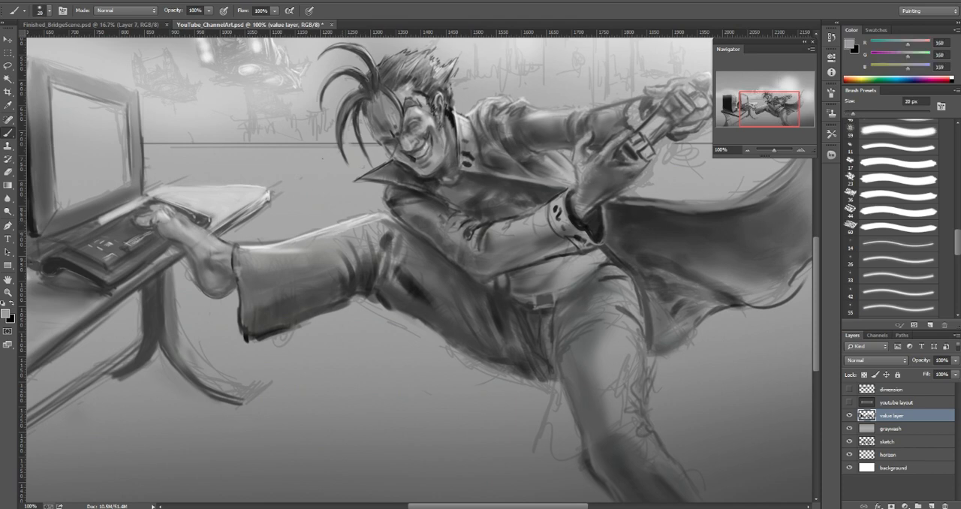
pyautogui.keyDown('alt'); pyautogui.click(351, 225); pyautogui.keyUp('alt')
pyautogui.press('[')
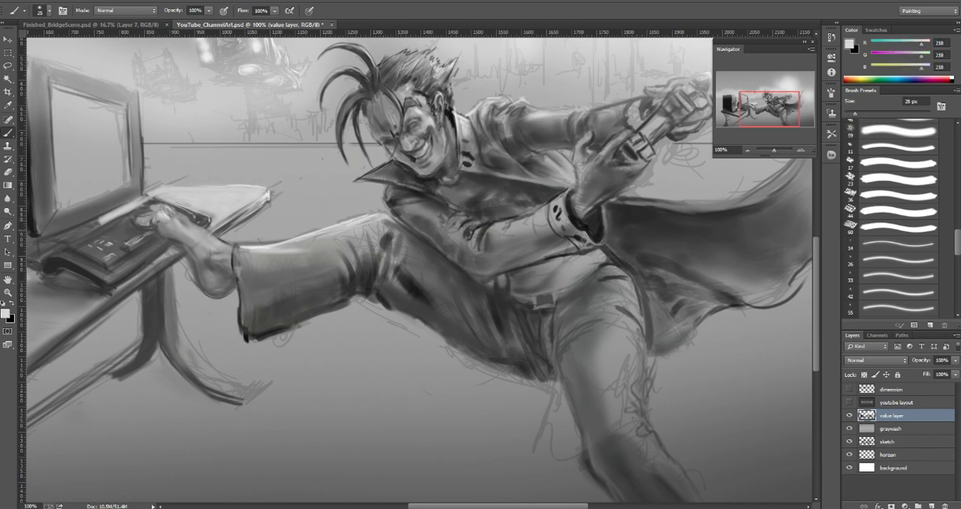
pyautogui.keyDown('alt'); pyautogui.click(379, 220); pyautogui.keyUp('alt')
pyautogui.moveTo(519, 339)
pyautogui.mouseDown()
pyautogui.moveTo(548, 375)
pyautogui.moveTo(488, 339)
pyautogui.mouseUp()
pyautogui.hotkey('ctrl', 'z')
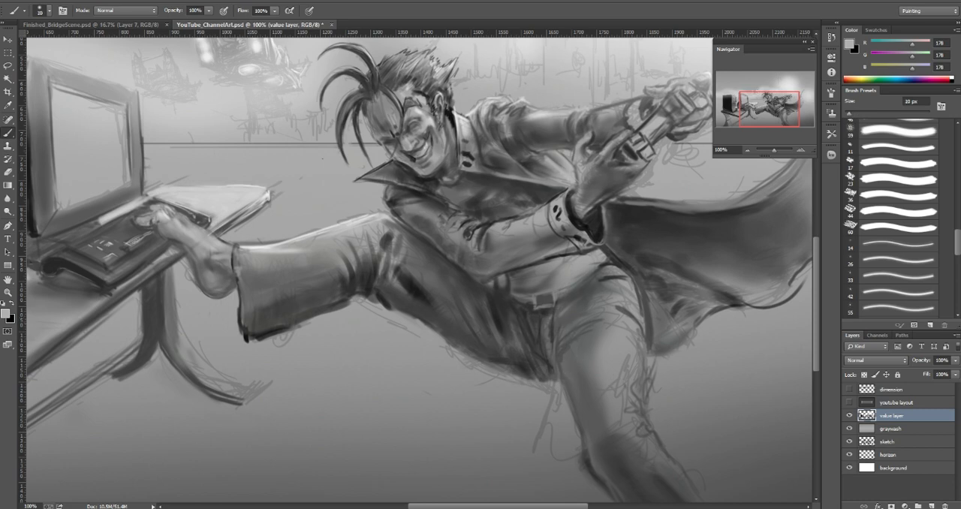
# Step: Darken the lower corner of the raised leg's trouser hem with sampled dark grays (29 and 63) at 20 to 30 px
pyautogui.keyDown('alt'); pyautogui.click(248, 335); pyautogui.keyUp('alt')
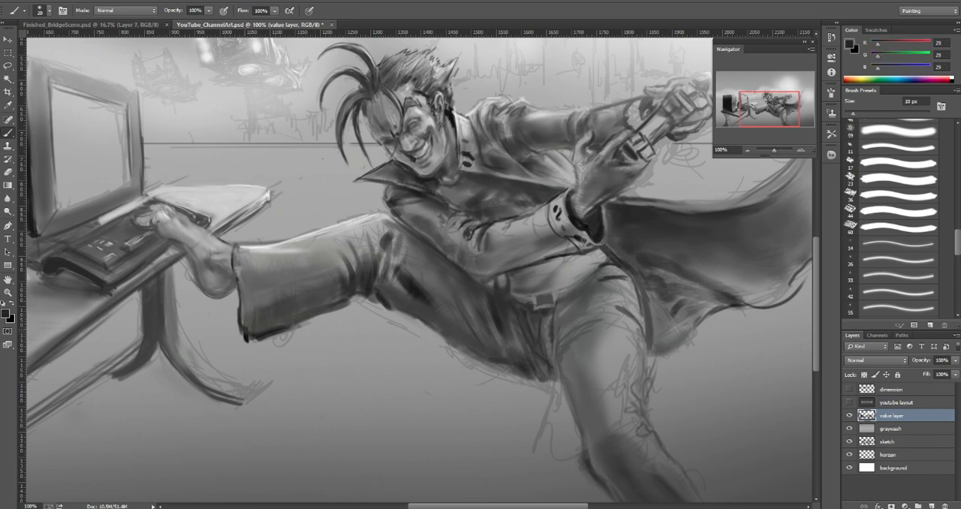
pyautogui.press(']')
pyautogui.keyDown('alt'); pyautogui.click(265, 317); pyautogui.keyUp('alt')
pyautogui.press('[')
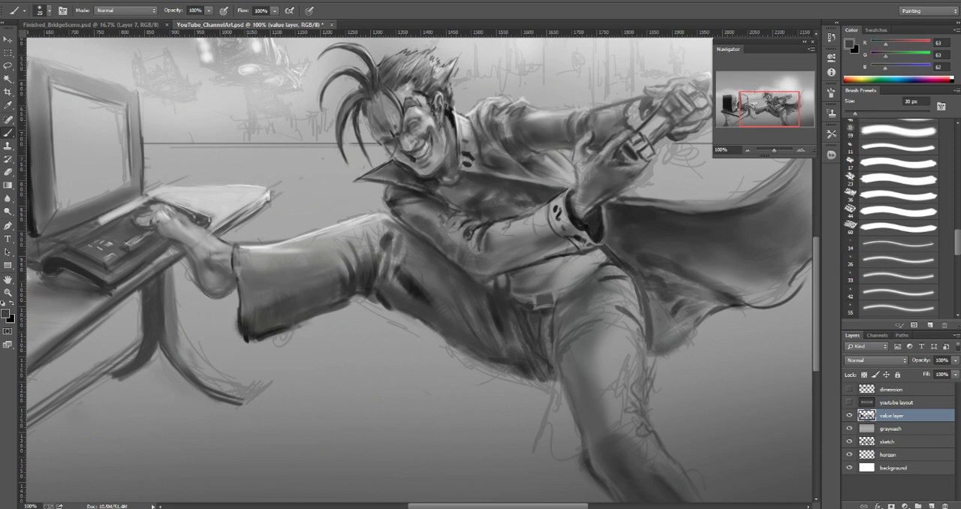
# Step: Trim and soften the bottom edge of the trouser hem with sampled background gray (102) at 10 to 20 px
pyautogui.keyDown('alt'); pyautogui.click(267, 330); pyautogui.keyUp('alt')
pyautogui.press('[')
pyautogui.press('[')
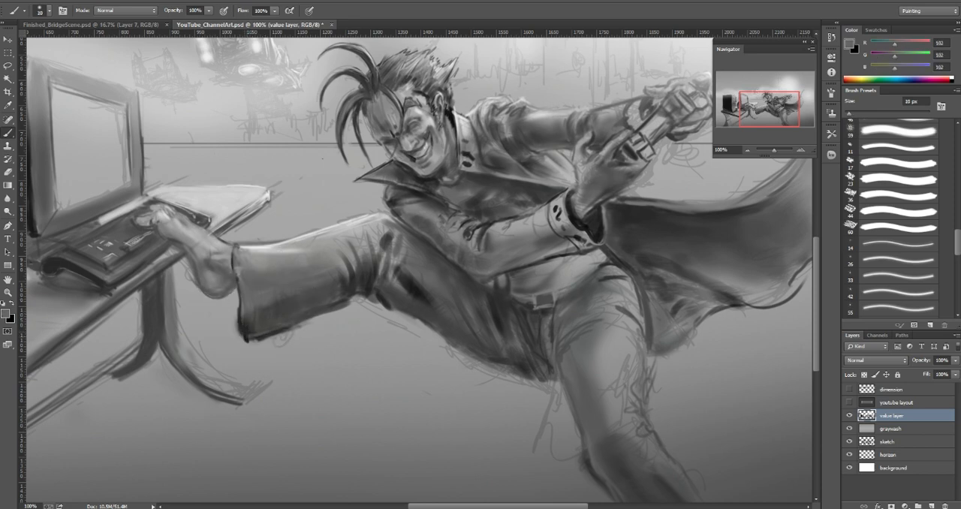
pyautogui.press('[')
pyautogui.press('[')
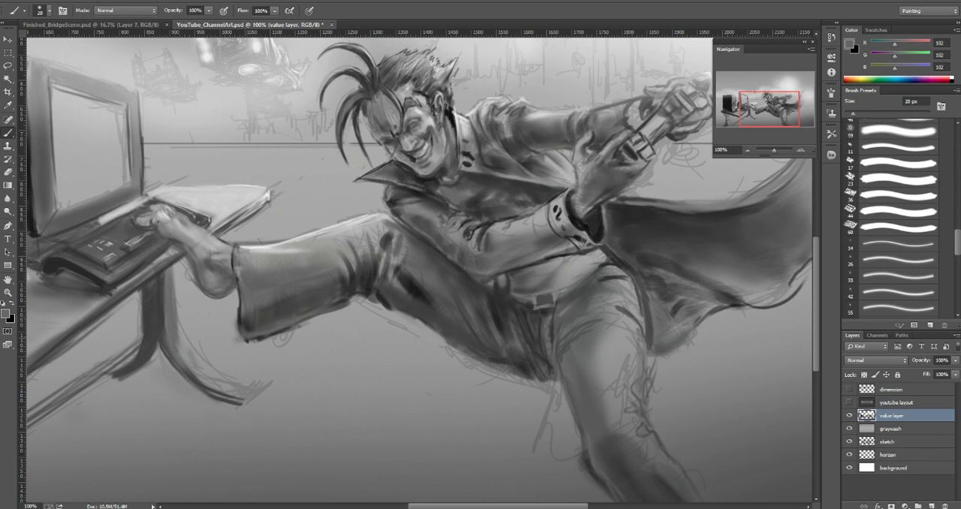
pyautogui.press('[')
# Step: Rework the lower corner of the raised leg's trouser hem with sampled grays 44 and 111 at 9 px, then 46 at 30 px
pyautogui.keyDown('alt'); pyautogui.click(249, 325); pyautogui.keyUp('alt')
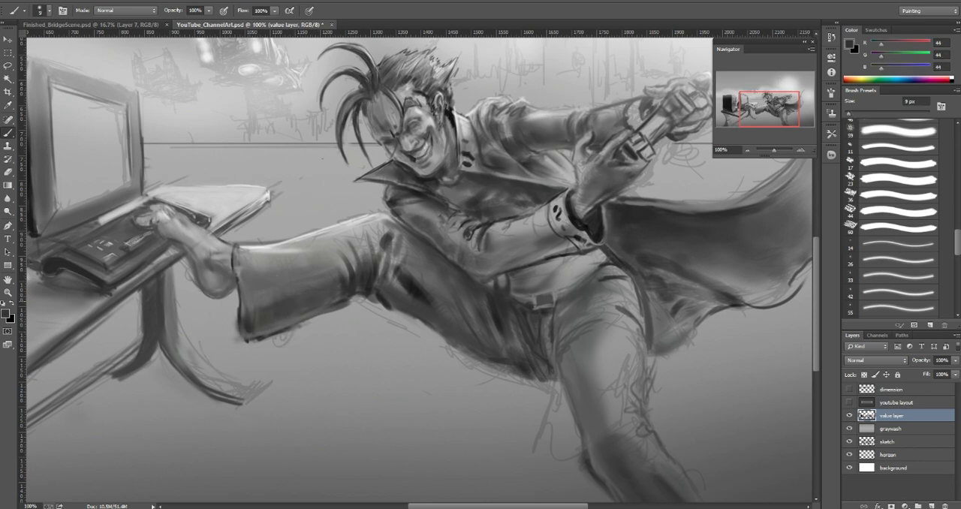
pyautogui.keyDown('alt'); pyautogui.click(247, 309); pyautogui.keyUp('alt')
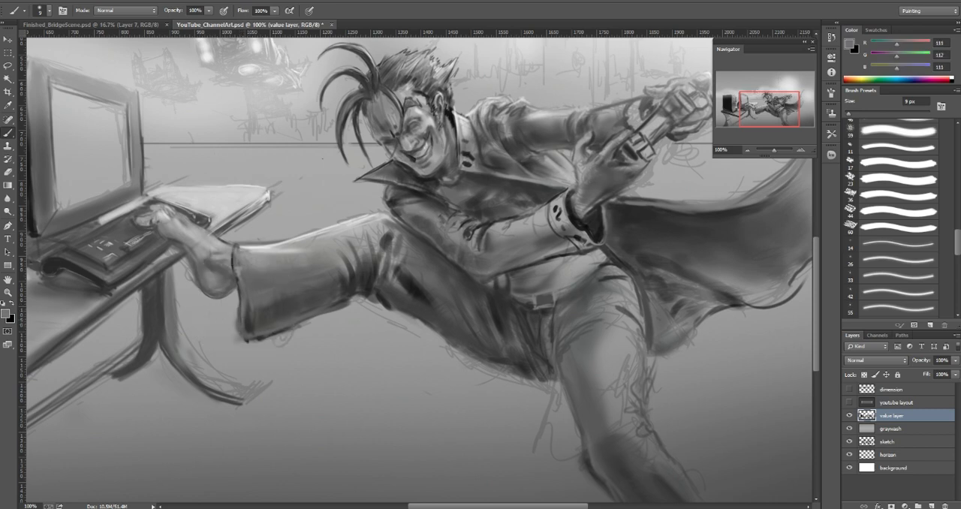
pyautogui.keyDown('alt'); pyautogui.click(248, 325); pyautogui.keyUp('alt')
pyautogui.press(']')
pyautogui.press(']')
pyautogui.press(']')
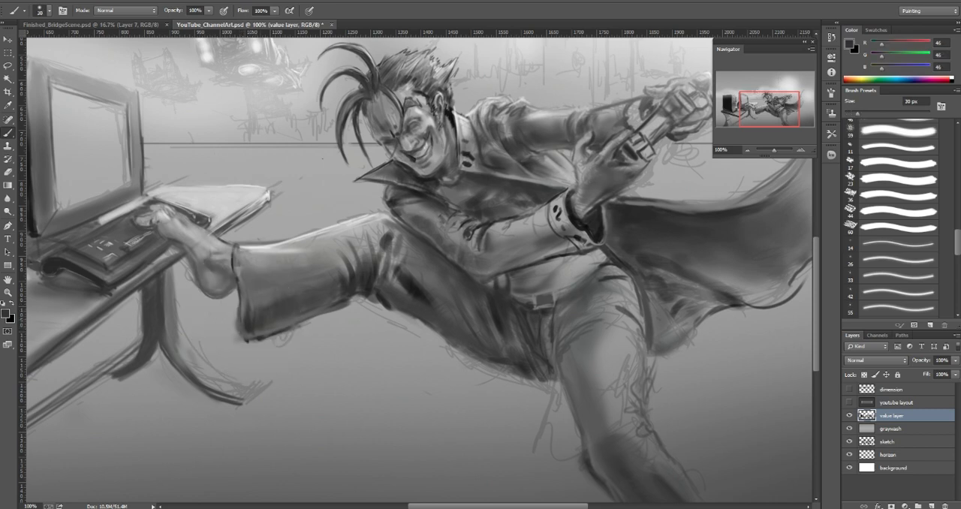
# Step: Blend the shadow just above the trouser hem's bottom edge with sampled mid and dark grays, up to 40 px
pyautogui.keyDown('alt'); pyautogui.click(252, 314); pyautogui.keyUp('alt')
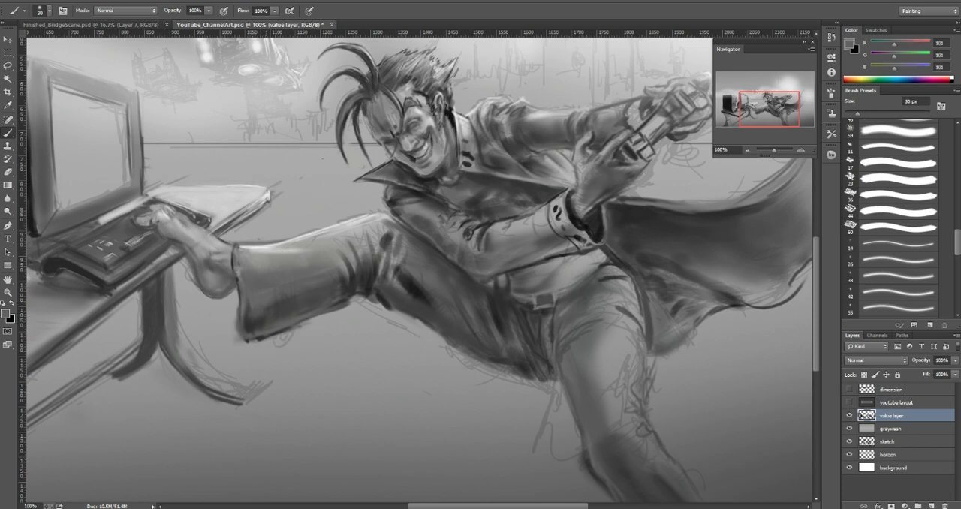
pyautogui.keyDown('alt'); pyautogui.click(265, 315); pyautogui.keyUp('alt')
pyautogui.keyDown('alt'); pyautogui.click(271, 315); pyautogui.keyUp('alt')
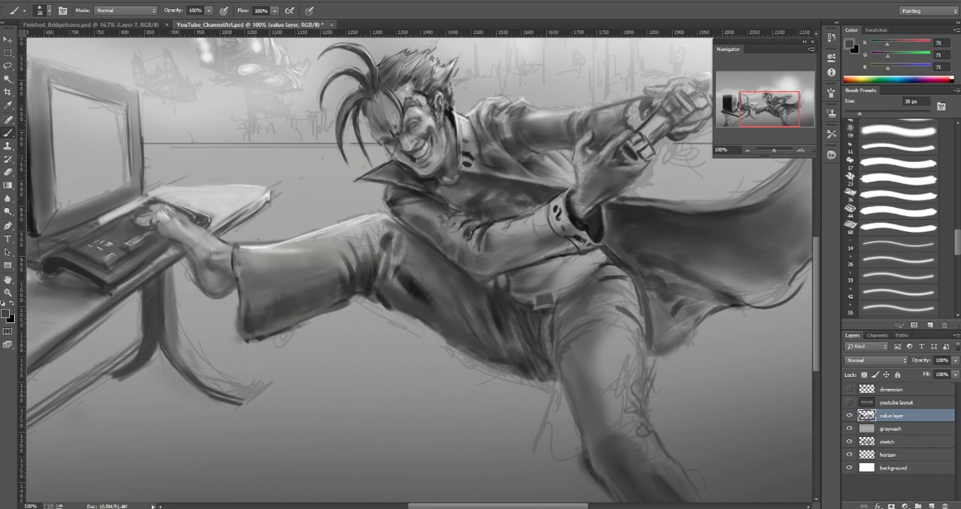
pyautogui.keyDown('alt'); pyautogui.click(247, 342); pyautogui.keyUp('alt')
pyautogui.keyDown('alt'); pyautogui.click(291, 324); pyautogui.keyUp('alt')
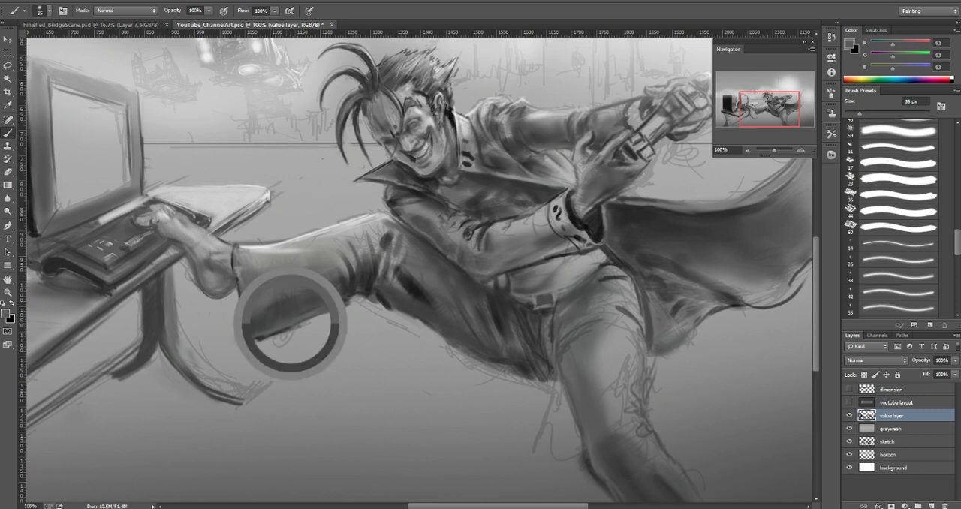
pyautogui.press(']')
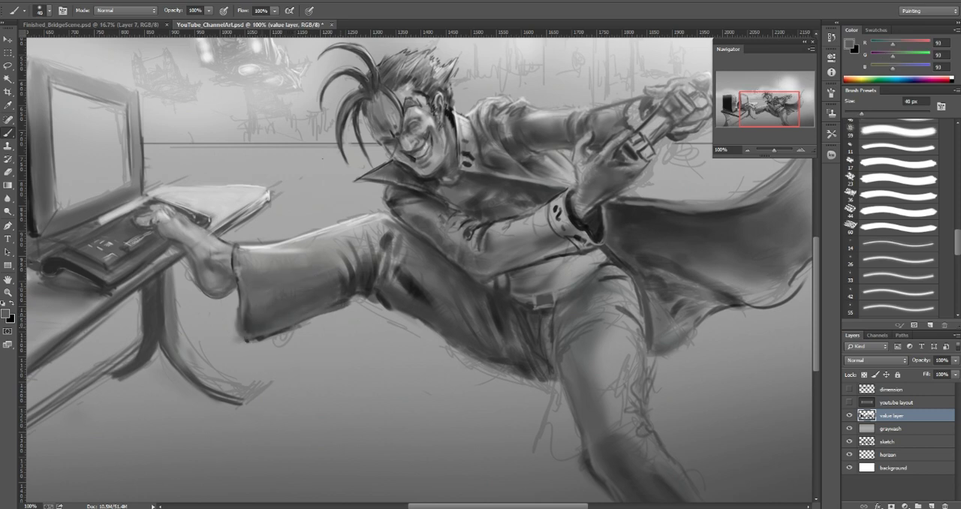
# Step: Clean up the hem's bottom edge, its lower corner and the area by the heel with sampled background gray (157) at 20 and 15 px
pyautogui.keyDown('alt'); pyautogui.click(279, 347); pyautogui.keyUp('alt')
pyautogui.press('[')
pyautogui.press('[')
pyautogui.press('[')
pyautogui.press('[')
pyautogui.press('[')
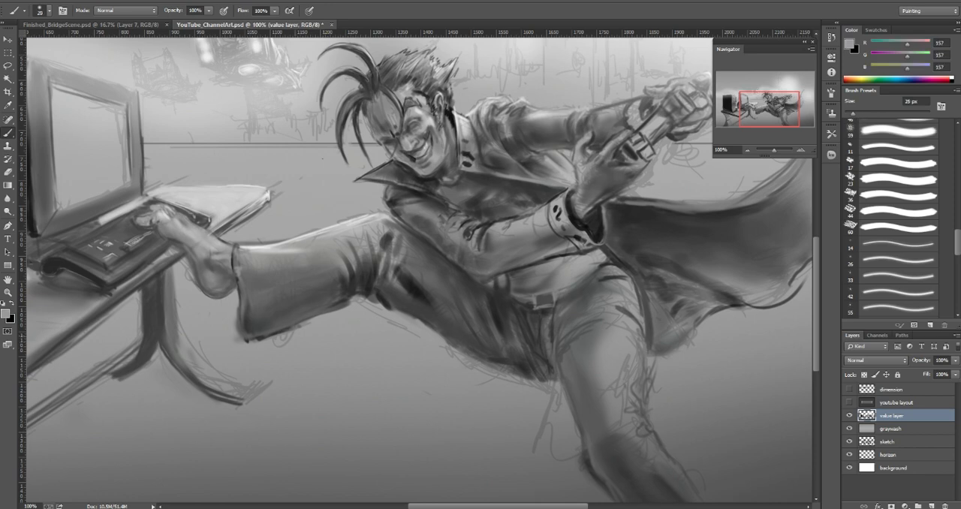
pyautogui.moveTo(246, 342); pyautogui.dragTo(322, 315)
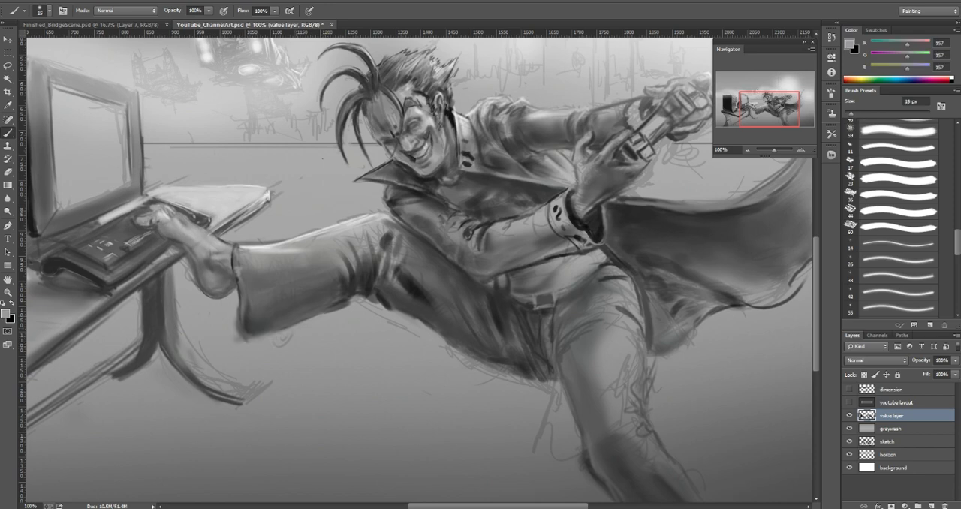
pyautogui.press('[')
pyautogui.moveTo(236, 324)
pyautogui.mouseDown()
pyautogui.moveTo(238, 338)
pyautogui.moveTo(240, 330)
pyautogui.mouseUp()
pyautogui.moveTo(196, 270); pyautogui.dragTo(198, 288)
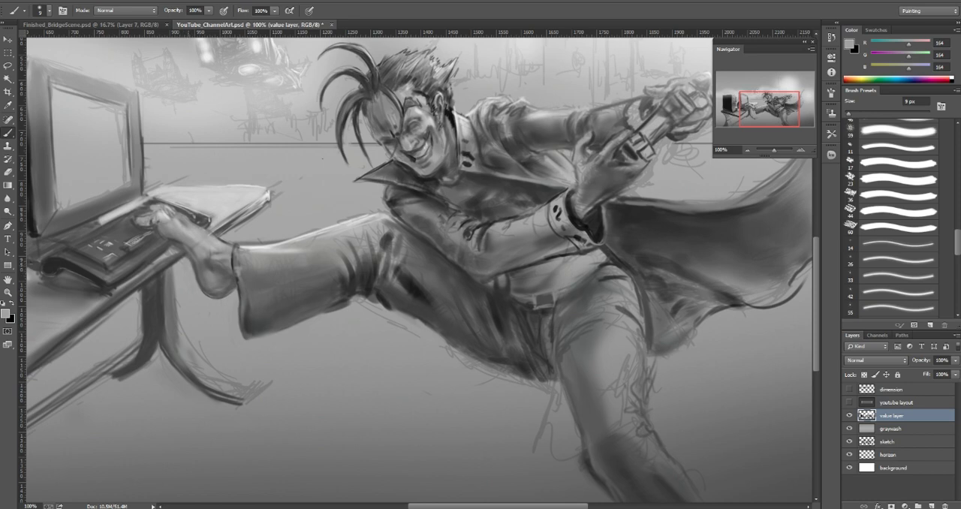
# Step: Paint a light edge (202) at 9 px along the upper corner of the trouser hem and soften it with sampled gray 165 at 20 px
pyautogui.press('[')
pyautogui.press('[')
pyautogui.keyDown('alt'); pyautogui.click(259, 244); pyautogui.keyUp('alt')
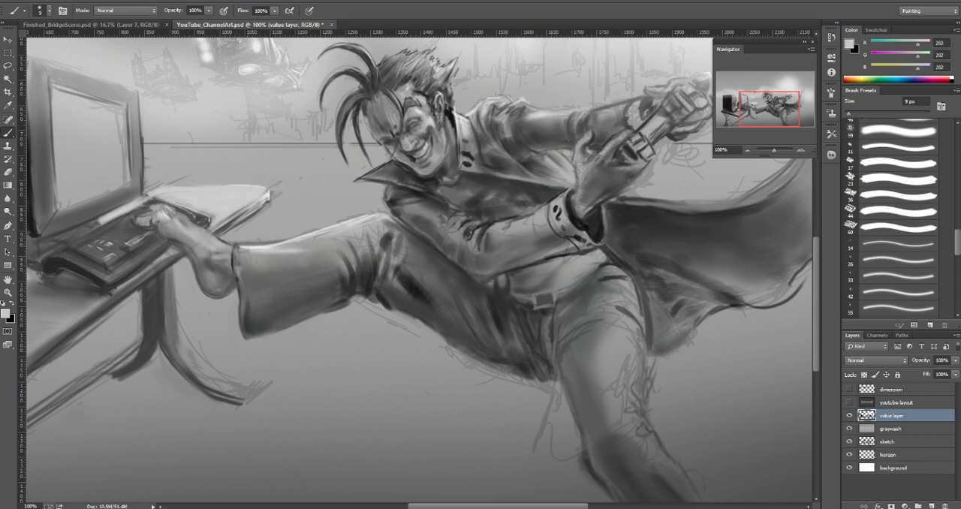
pyautogui.moveTo(235, 245); pyautogui.dragTo(266, 244)
pyautogui.keyDown('alt'); pyautogui.click(246, 249); pyautogui.keyUp('alt')
pyautogui.press(']')
pyautogui.press(']')
pyautogui.press(']')
pyautogui.moveTo(248, 252); pyautogui.dragTo(235, 254)
pyautogui.keyDown('alt'); pyautogui.click(247, 256); pyautogui.keyUp('alt')
pyautogui.press('[')
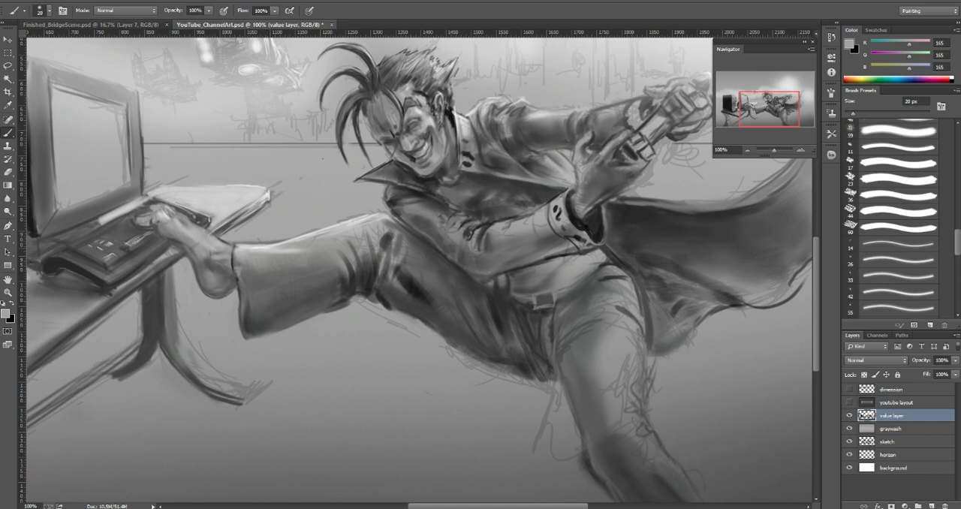
# Step: Sharpen the highlight at the hem's upper corner with light gray (204) sampled from the desktop at 7 px
pyautogui.press('[')
pyautogui.press('[')
pyautogui.press('[')
pyautogui.press('[')
pyautogui.keyDown('alt'); pyautogui.click(242, 255); pyautogui.keyUp('alt')
pyautogui.keyDown('alt'); pyautogui.click(259, 195); pyautogui.keyUp('alt')
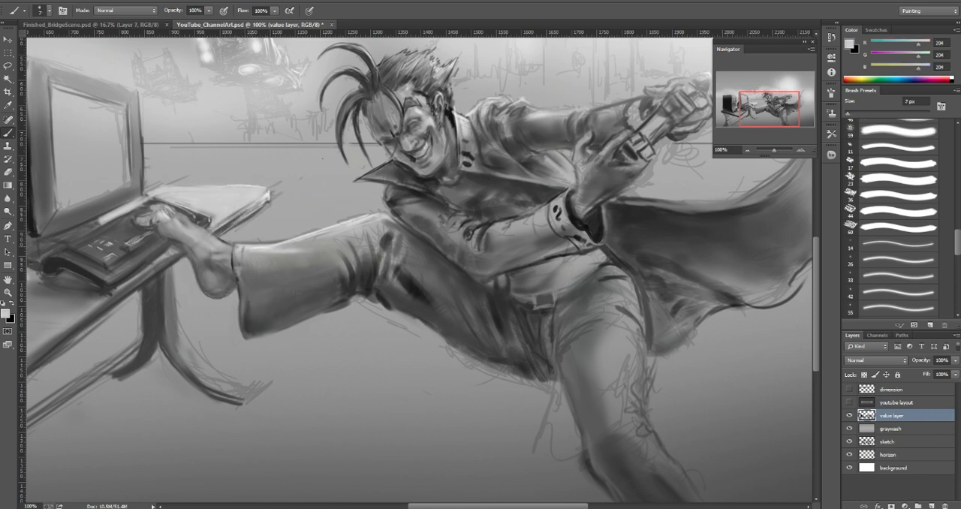
pyautogui.keyDown('alt'); pyautogui.click(244, 250); pyautogui.keyUp('alt')
# Step: Blend the trouser fabric just below the hem's upper corner with sampled gray 153 at 10 px
pyautogui.keyDown('alt'); pyautogui.click(251, 263); pyautogui.keyUp('alt')
pyautogui.press(']')
pyautogui.press(']')
pyautogui.press(']')
pyautogui.press(']')
pyautogui.press(']')
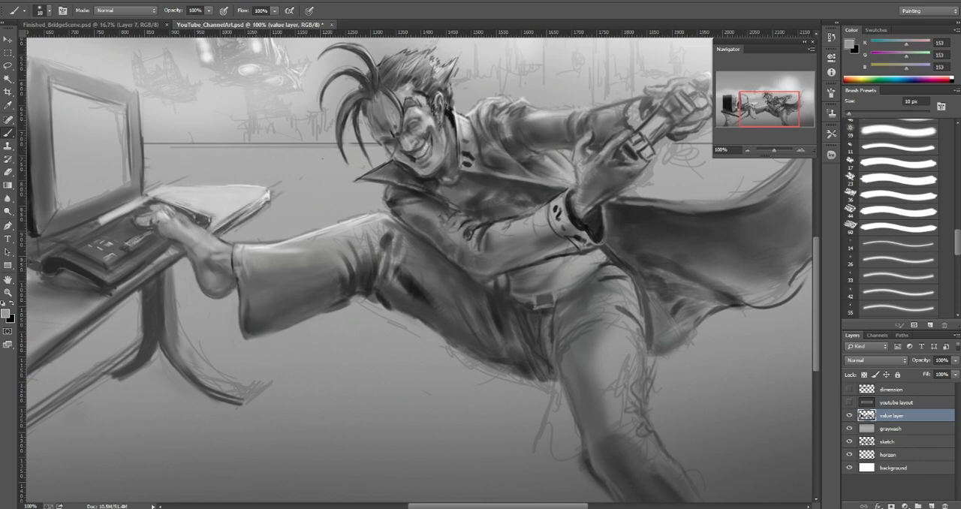
pyautogui.keyDown('alt'); pyautogui.click(255, 275); pyautogui.keyUp('alt')
pyautogui.moveTo(246, 261); pyautogui.dragTo(268, 265)
# Step: Smooth the midtones across the raised trouser leg's shin with sampled grays between 81 and 132 at 40 to 50 px
pyautogui.keyDown('alt'); pyautogui.click(255, 267); pyautogui.keyUp('alt')
pyautogui.press(']')
pyautogui.press(']')
pyautogui.press(']')
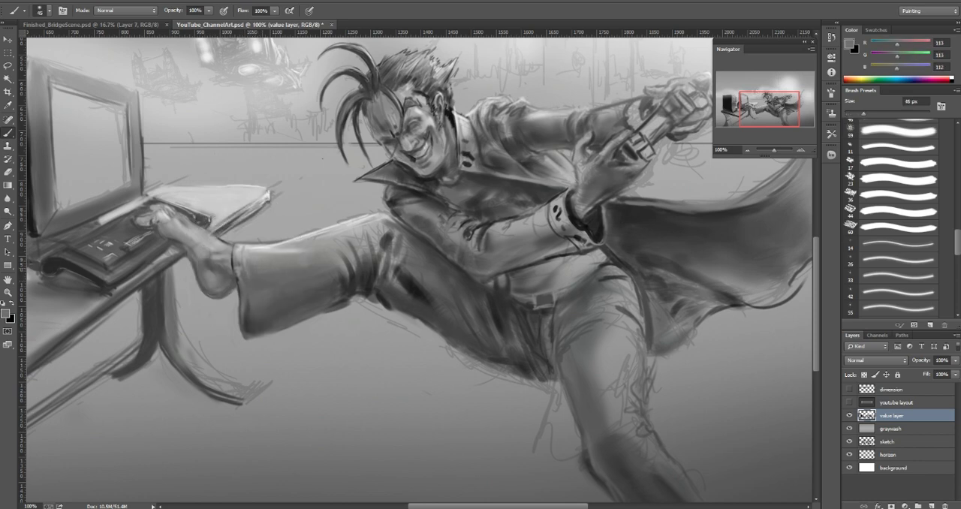
pyautogui.keyDown('alt'); pyautogui.click(323, 278); pyautogui.keyUp('alt')
pyautogui.keyDown('alt'); pyautogui.click(324, 284); pyautogui.keyUp('alt')
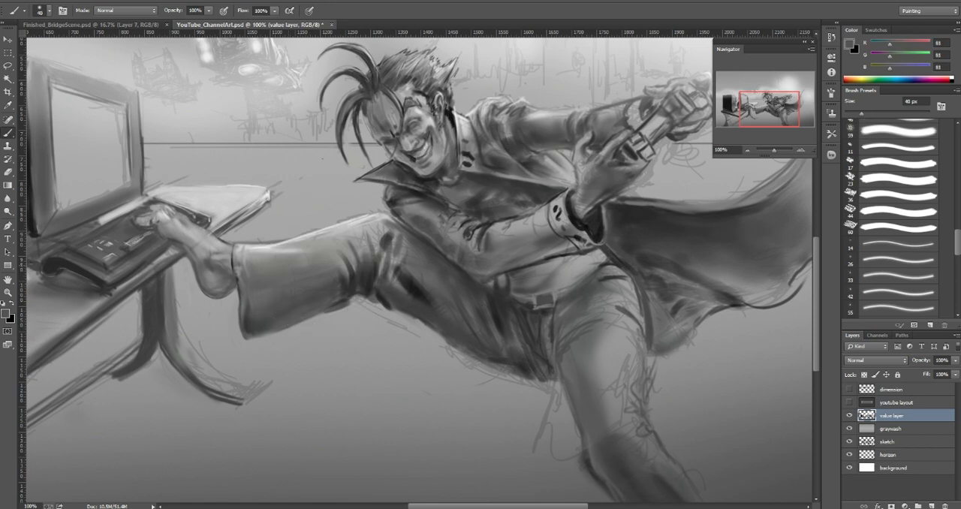
pyautogui.keyDown('alt'); pyautogui.click(299, 269); pyautogui.keyUp('alt')
pyautogui.keyDown('alt'); pyautogui.click(291, 261); pyautogui.keyUp('alt')
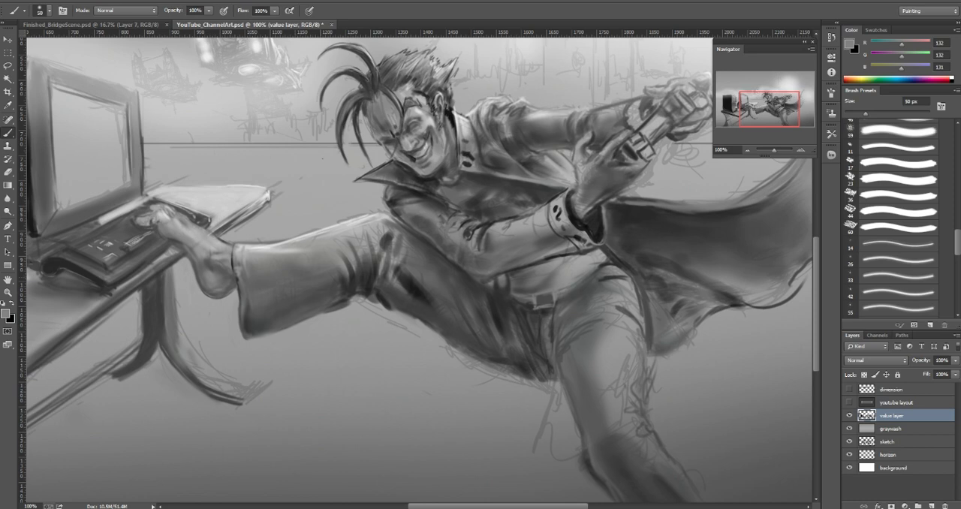
pyautogui.keyDown('alt'); pyautogui.click(312, 274); pyautogui.keyUp('alt')
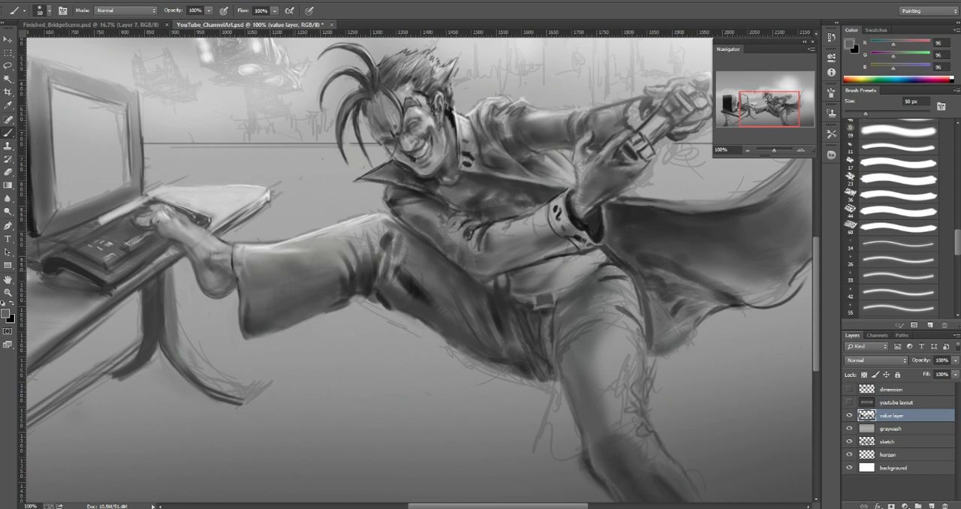
# Step: Soften the upper side of the raised trouser leg with sampled grays 156 and 135, starting at 25 px
pyautogui.press('[')
pyautogui.press('[')
pyautogui.press('[')
pyautogui.press('[')
pyautogui.press('[')
pyautogui.keyDown('alt'); pyautogui.click(257, 247); pyautogui.keyUp('alt')
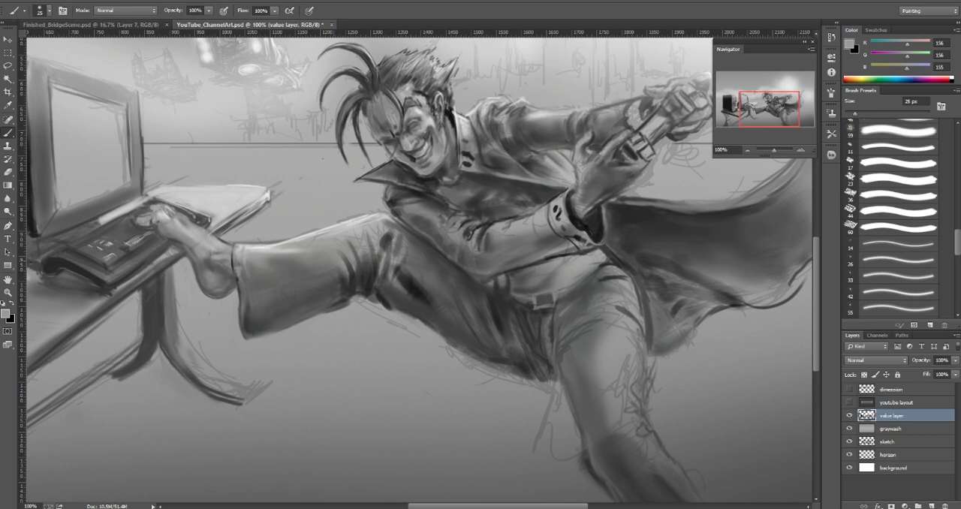
pyautogui.keyDown('alt'); pyautogui.click(343, 244); pyautogui.keyUp('alt')
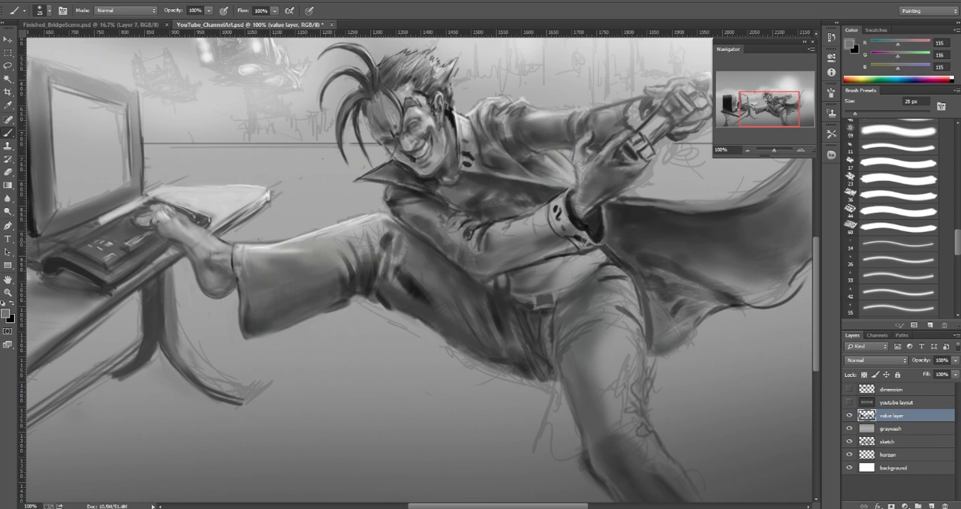
pyautogui.press('[')
pyautogui.moveTo(345, 236); pyautogui.dragTo(340, 240)
# Step: Lighten the trouser fabric just before the raised knee with sampled light gray (195) at 15 px
pyautogui.press('[')
pyautogui.press('[')
pyautogui.click(374, 236)
pyautogui.keyDown('alt'); pyautogui.click(367, 238); pyautogui.keyUp('alt')
pyautogui.keyDown('alt'); pyautogui.click(360, 223); pyautogui.keyUp('alt')
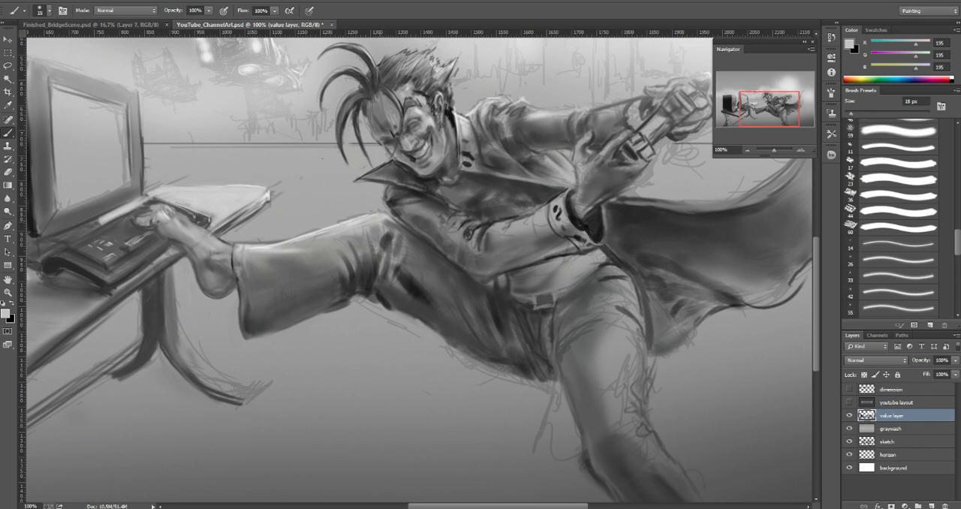
# Step: Refine the folds at the raised knee with sampled gray 109 at 8 px and a larger brush of gray 163
pyautogui.press('[')
pyautogui.press('[')
pyautogui.press('[')
pyautogui.keyDown('alt'); pyautogui.click(378, 230); pyautogui.keyUp('alt')
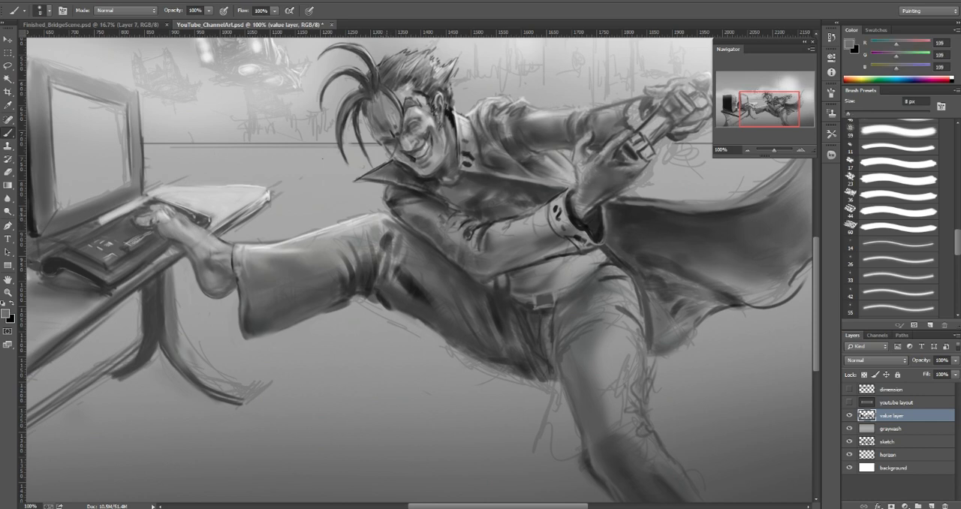
pyautogui.keyDown('alt'); pyautogui.click(387, 216); pyautogui.keyUp('alt')
pyautogui.press(']')
pyautogui.press(']')
pyautogui.press(']')
pyautogui.press(']')
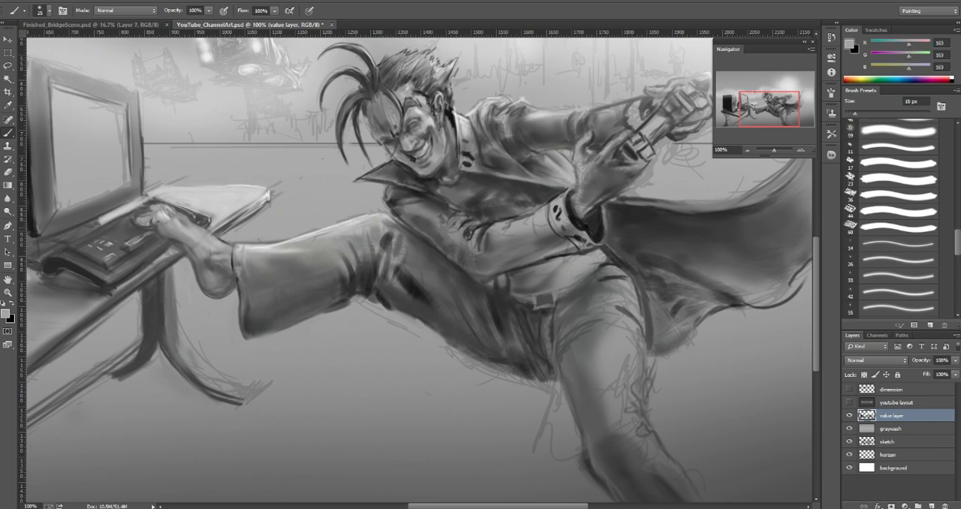
# Step: Paint a highlight along the top of the raised knee with light gray (209) at 9 px
pyautogui.keyDown('alt'); pyautogui.click(356, 221); pyautogui.keyUp('alt')
pyautogui.press('[')
pyautogui.press('[')
pyautogui.press('[')
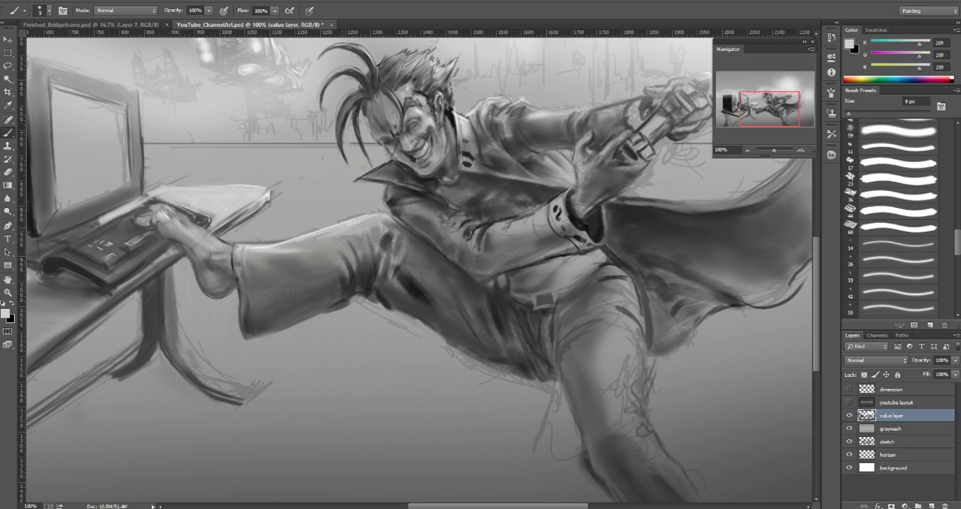
pyautogui.moveTo(361, 215); pyautogui.dragTo(374, 214)
pyautogui.keyDown('alt'); pyautogui.click(359, 220); pyautogui.keyUp('alt')
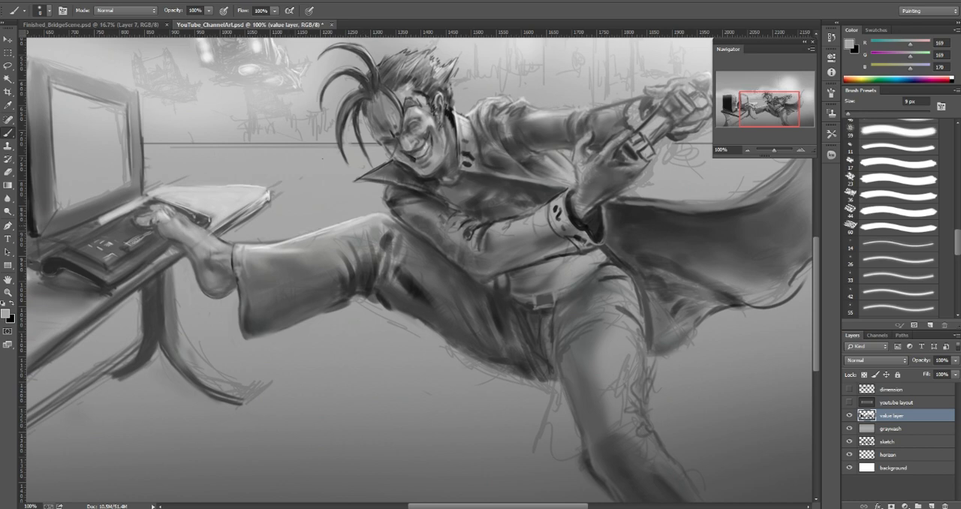
# Step: Extend the highlight along the raised leg's upper edge from hem to knee with light gray 208 at 8 px and 195 at 15 px
pyautogui.press(']')
pyautogui.press(']')
pyautogui.keyDown('alt'); pyautogui.click(258, 245); pyautogui.keyUp('alt')
pyautogui.press('[')
pyautogui.press('[')
pyautogui.moveTo(258, 244); pyautogui.dragTo(317, 232)
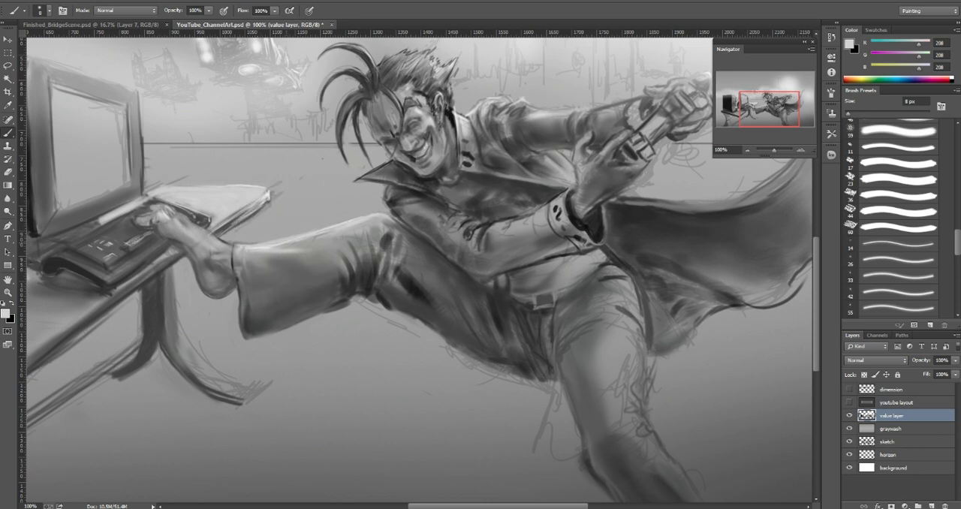
pyautogui.press(']')
pyautogui.moveTo(282, 246); pyautogui.dragTo(327, 236)
pyautogui.keyDown('alt'); pyautogui.click(338, 231); pyautogui.keyUp('alt')
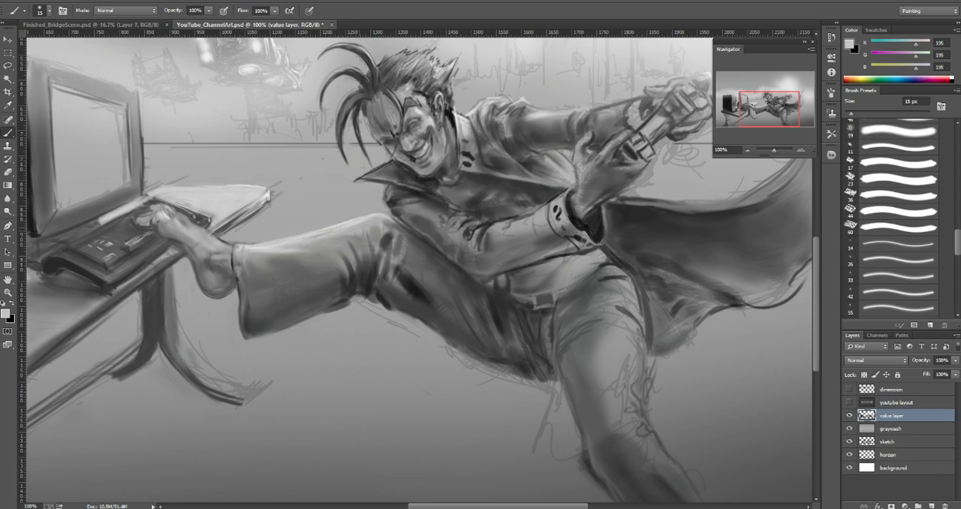
# Step: Model the fold beside the raised knee with sampled gray 118 at 20 px and light gray 176 at 9 px
pyautogui.keyDown('alt'); pyautogui.click(372, 234); pyautogui.keyUp('alt')
pyautogui.press(']')
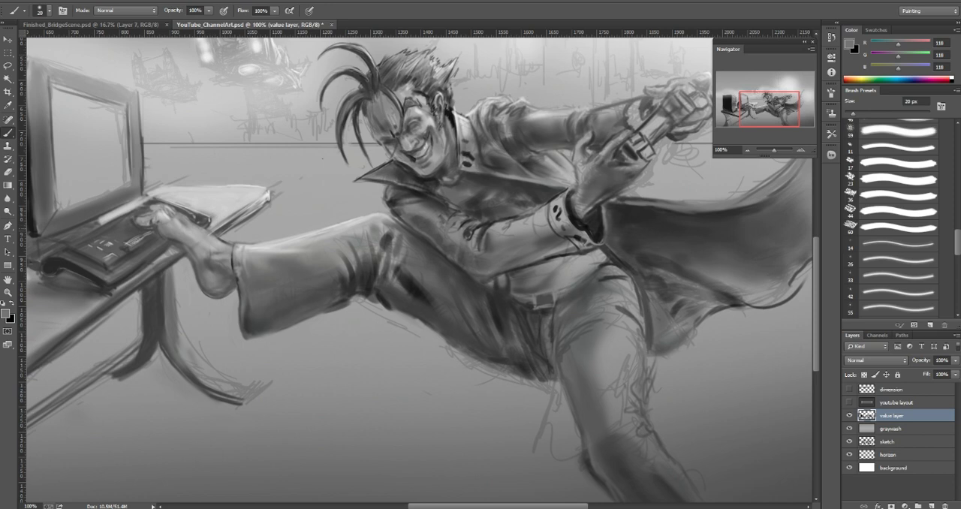
pyautogui.keyDown('alt'); pyautogui.click(367, 234); pyautogui.keyUp('alt')
pyautogui.press('[')
pyautogui.press('[')
pyautogui.moveTo(373, 233); pyautogui.dragTo(374, 245)
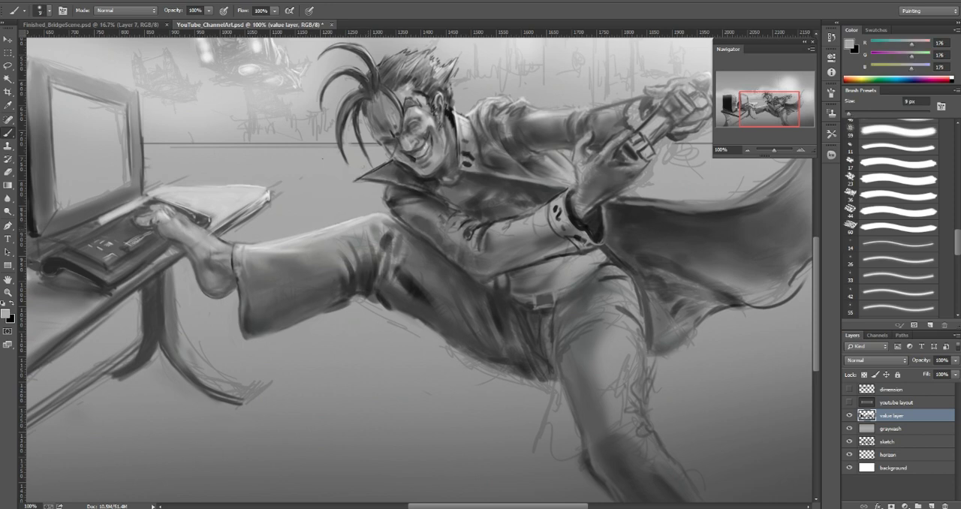
# Step: Refine the narrow creases beside the knee with sampled grays 132 and 171 at 9 px
pyautogui.keyDown('alt'); pyautogui.click(376, 234); pyautogui.keyUp('alt')
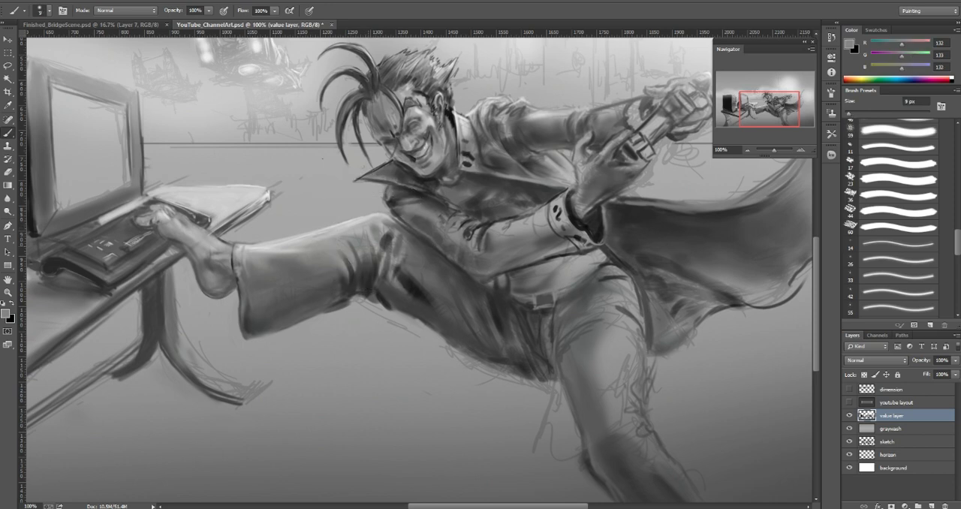
pyautogui.moveTo(374, 248)
pyautogui.mouseDown()
pyautogui.moveTo(374, 259)
pyautogui.moveTo(363, 235)
pyautogui.mouseUp()
pyautogui.keyDown('alt'); pyautogui.click(376, 264); pyautogui.keyUp('alt')
pyautogui.keyDown('alt'); pyautogui.click(363, 238); pyautogui.keyUp('alt')
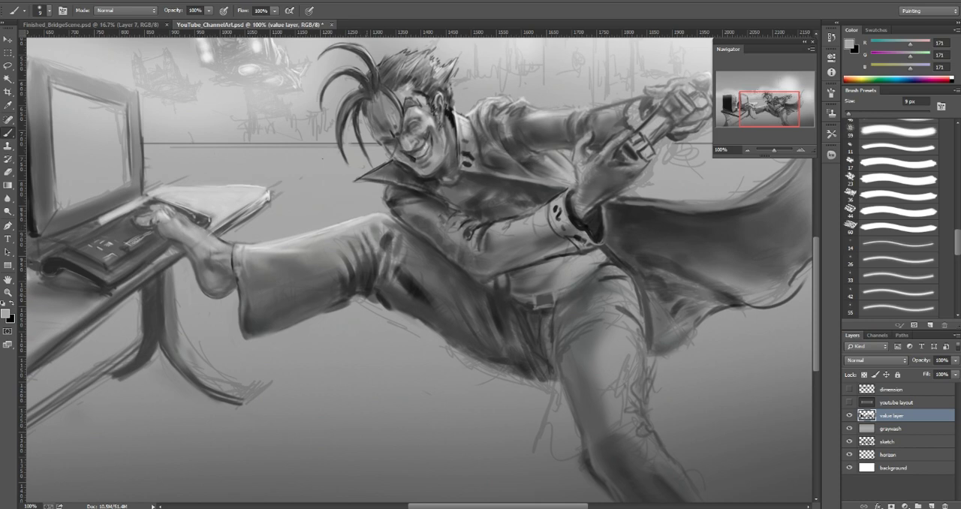
# Step: Deepen the shadow in the folds below the raised knee with sampled dark gray (53) at 30 px
pyautogui.keyDown('alt'); pyautogui.click(367, 250); pyautogui.keyUp('alt')
pyautogui.keyDown('alt'); pyautogui.click(369, 268); pyautogui.keyUp('alt')
pyautogui.press(']')
pyautogui.press(']')
pyautogui.press(']')
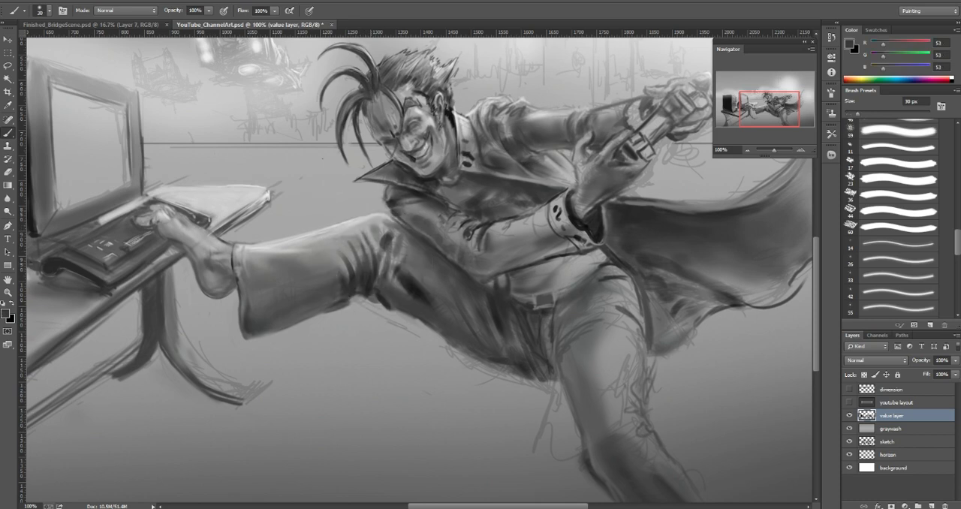
pyautogui.keyDown('alt'); pyautogui.click(366, 265); pyautogui.keyUp('alt')
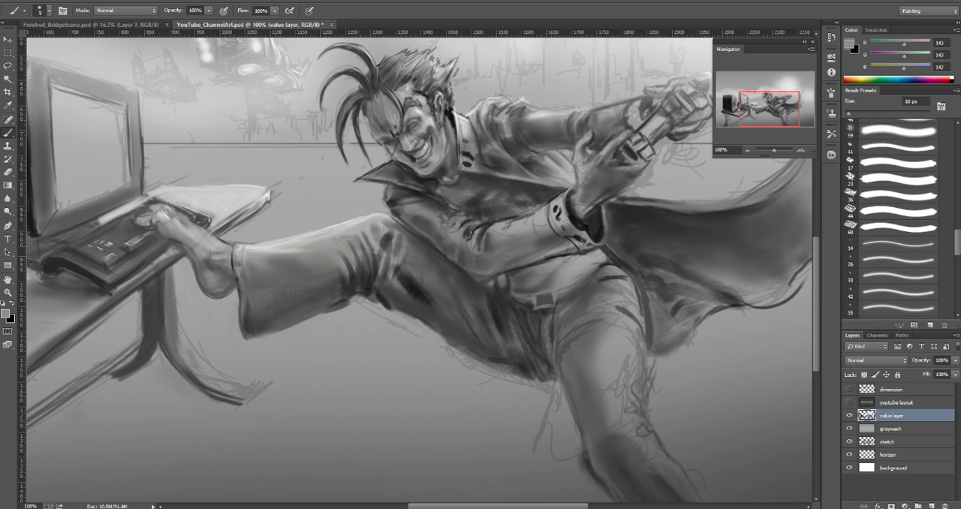
# Step: Define the thin creases below the raised knee with sampled grays, using 143 at 10 px and 122 and 89 at 7 px
pyautogui.press('[')
pyautogui.press('[')
pyautogui.press('[')
pyautogui.keyDown('alt'); pyautogui.click(367, 262); pyautogui.keyUp('alt')
pyautogui.press('[')
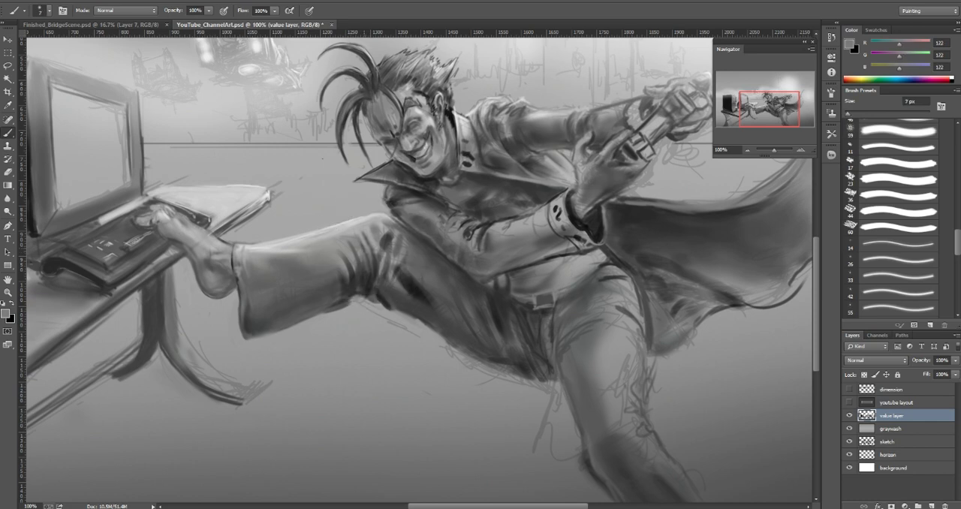
pyautogui.keyDown('alt'); pyautogui.click(364, 249); pyautogui.keyUp('alt')
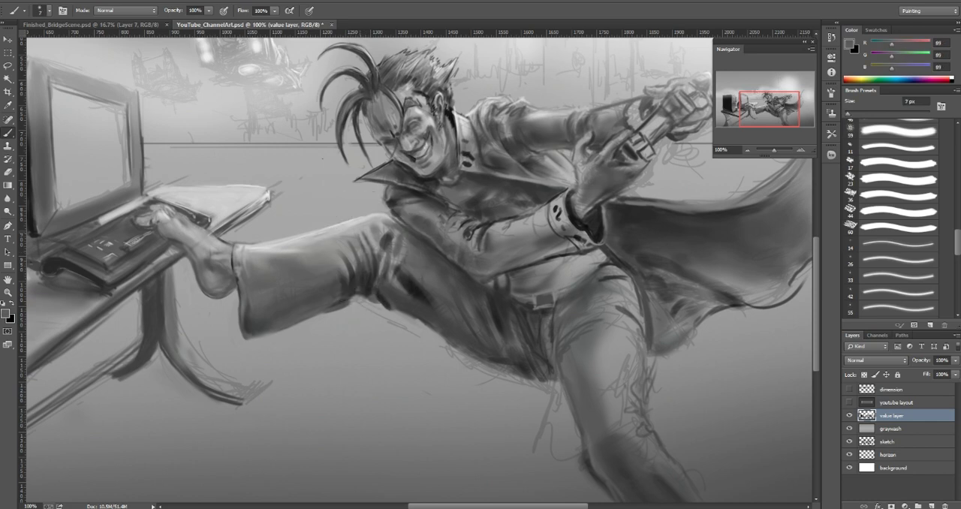
# Step: Refine the creases on the shin side of the raised knee with sampled grays 168 and 93 at 9 px and 159 at 8 px
pyautogui.keyDown('alt'); pyautogui.click(360, 232); pyautogui.keyUp('alt')
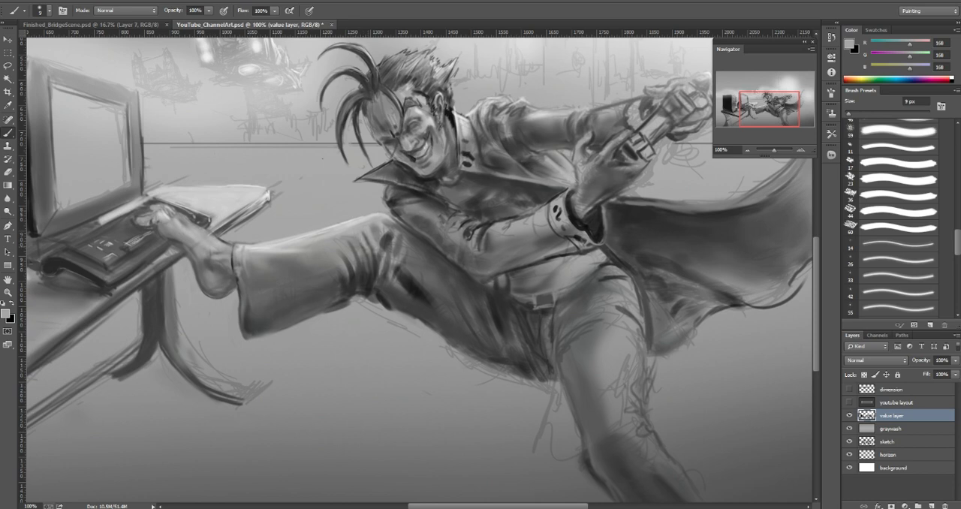
pyautogui.keyDown('alt'); pyautogui.click(367, 240); pyautogui.keyUp('alt')
pyautogui.press(']')
pyautogui.press('[')
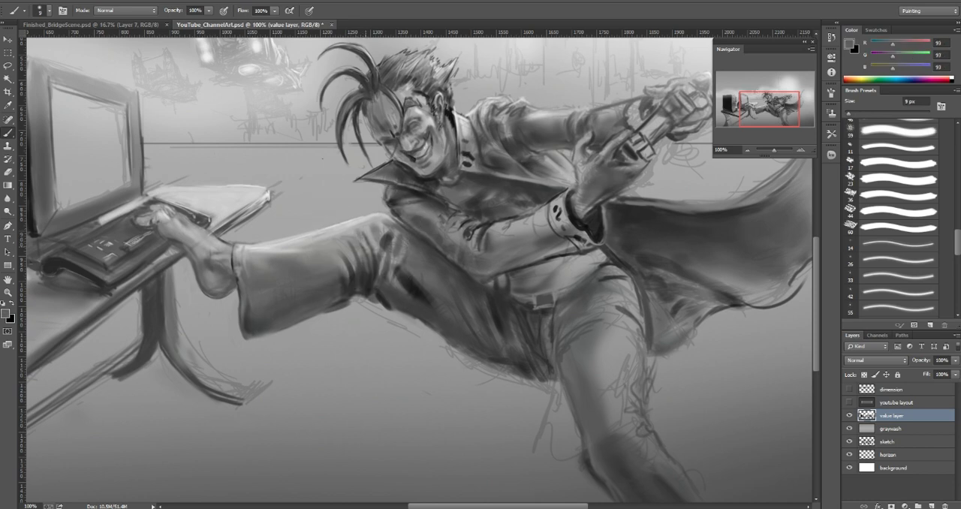
pyautogui.keyDown('alt'); pyautogui.click(367, 247); pyautogui.keyUp('alt')
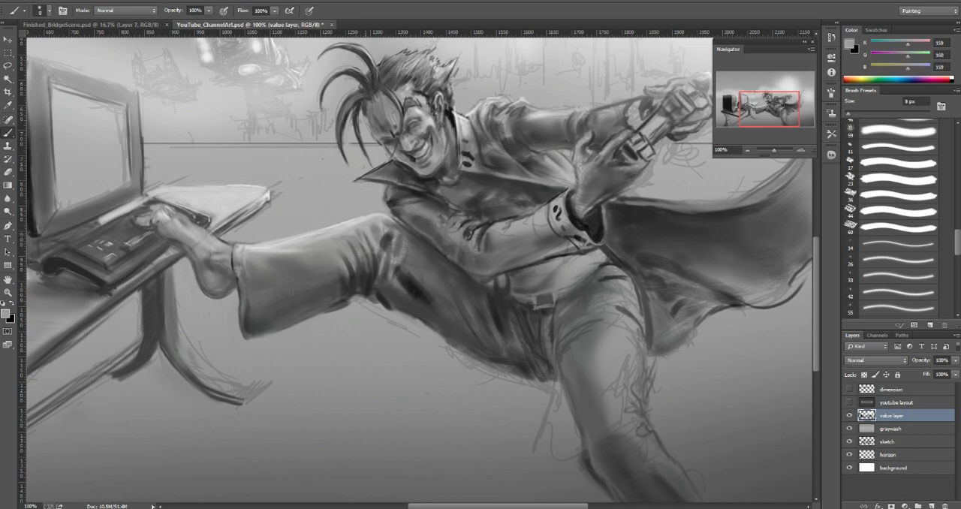
pyautogui.keyDown('alt'); pyautogui.click(364, 226); pyautogui.keyUp('alt')
# Step: Blend the shading on the trouser leg beside the raised knee with progressively larger brushes, using sampled gray 124 at 45 px
pyautogui.keyDown('alt'); pyautogui.click(351, 245); pyautogui.keyUp('alt')
pyautogui.press(']')
pyautogui.press(']')
pyautogui.press(']')
pyautogui.press(']')
pyautogui.press(']')
pyautogui.press(']')
pyautogui.press(']')
pyautogui.moveTo(349, 243); pyautogui.dragTo(353, 278)
pyautogui.keyDown('alt'); pyautogui.click(343, 247); pyautogui.keyUp('alt')
pyautogui.press(']')
pyautogui.press(']')
pyautogui.keyDown('alt'); pyautogui.click(353, 280); pyautogui.keyUp('alt')
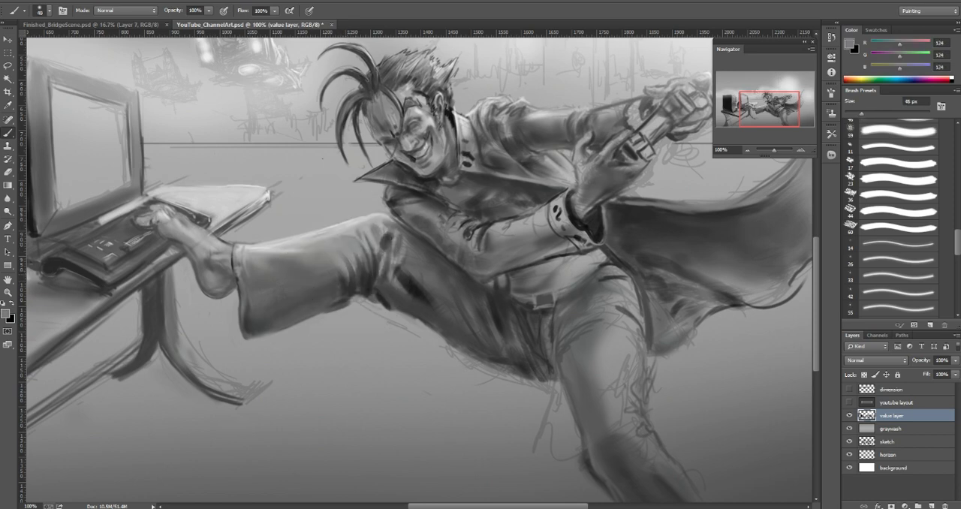
# Step: Deepen the shadow on the trouser leg behind the knee with sampled dark grays 76 at 20 px and 47 at 35 px
pyautogui.keyDown('alt'); pyautogui.click(363, 277); pyautogui.keyUp('alt')
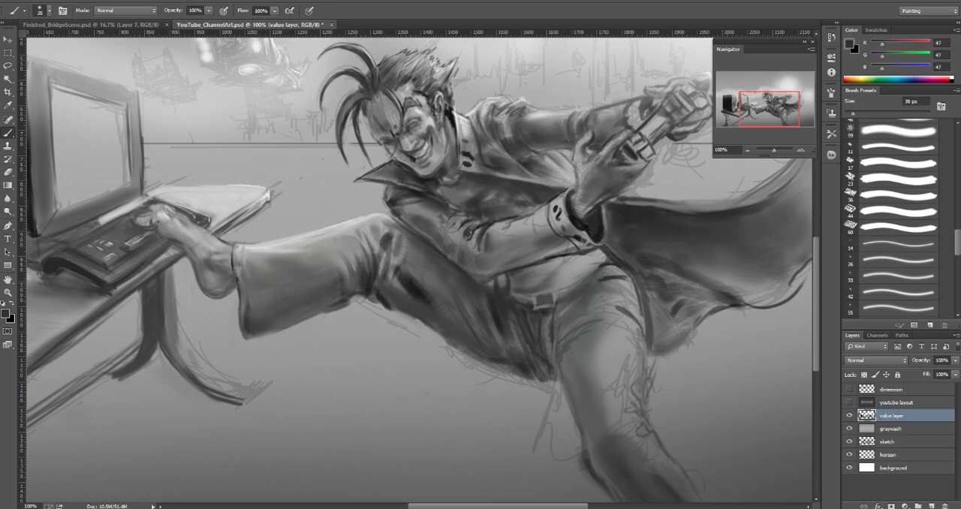
pyautogui.press('[')
pyautogui.press('[')
pyautogui.keyDown('alt'); pyautogui.click(345, 287); pyautogui.keyUp('alt')
pyautogui.press(']')
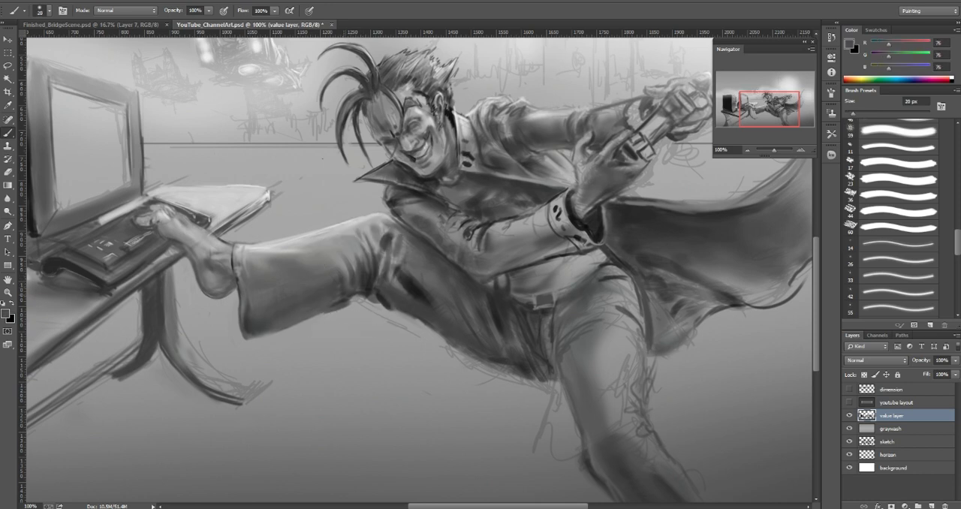
pyautogui.keyDown('alt'); pyautogui.click(363, 279); pyautogui.keyUp('alt')
pyautogui.press(']')
pyautogui.press(']')
pyautogui.press(']')
pyautogui.moveTo(350, 276); pyautogui.dragTo(347, 287)
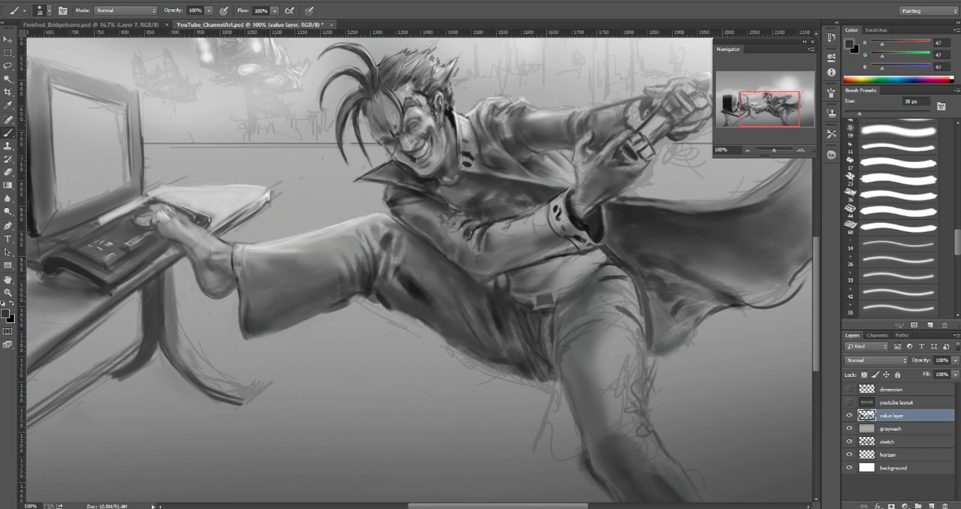
pyautogui.moveTo(341, 253); pyautogui.dragTo(348, 268)
# Step: Clean up the lower edge of the raised trouser leg behind the knee with sampled grays 129 and 159 at 10 px
pyautogui.keyDown('alt'); pyautogui.click(364, 280); pyautogui.keyUp('alt')
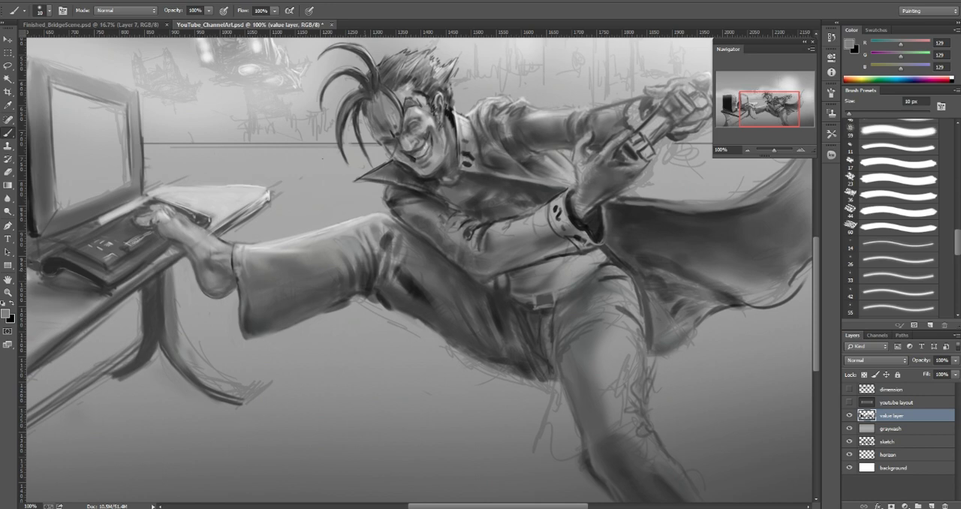
pyautogui.moveTo(365, 283); pyautogui.dragTo(365, 293)
pyautogui.keyDown('alt'); pyautogui.click(364, 287); pyautogui.keyUp('alt')
pyautogui.press(']')
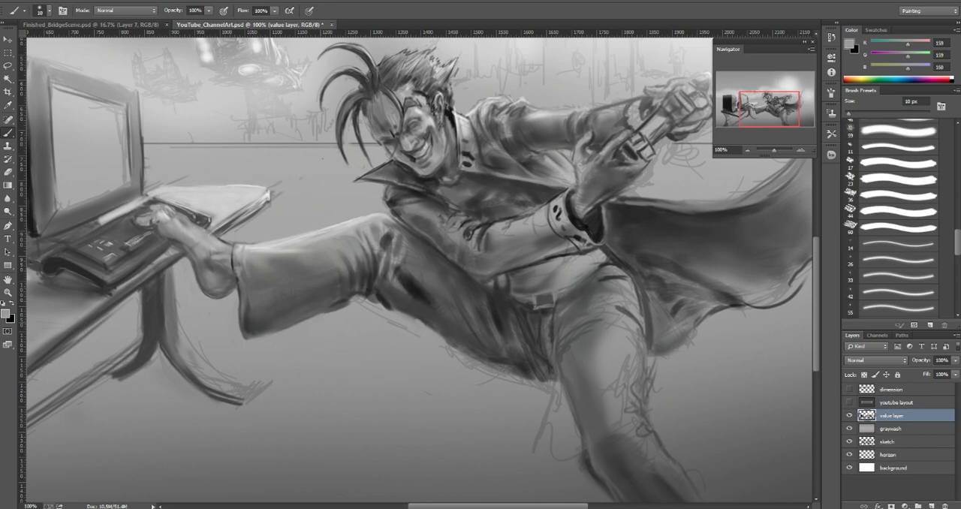
pyautogui.moveTo(327, 311); pyautogui.dragTo(346, 299)
pyautogui.press('[')
# Step: Paint out the loose sketch lines beneath the raised thigh near the knee, enlarging the brush for the open background
pyautogui.moveTo(373, 302)
pyautogui.mouseDown()
pyautogui.moveTo(395, 304)
pyautogui.moveTo(403, 327)
pyautogui.moveTo(434, 330)
pyautogui.mouseUp()
pyautogui.press(']')
pyautogui.press(']')
pyautogui.press(']')
pyautogui.keyDown('alt'); pyautogui.click(394, 338); pyautogui.keyUp('alt')
pyautogui.press(']')
pyautogui.press(']')
# Step: Define the dark lower edge of the thigh near the knee with sampled grays 60 at 10 px and 30 at 6 px
pyautogui.keyDown('alt'); pyautogui.click(415, 292); pyautogui.keyUp('alt')
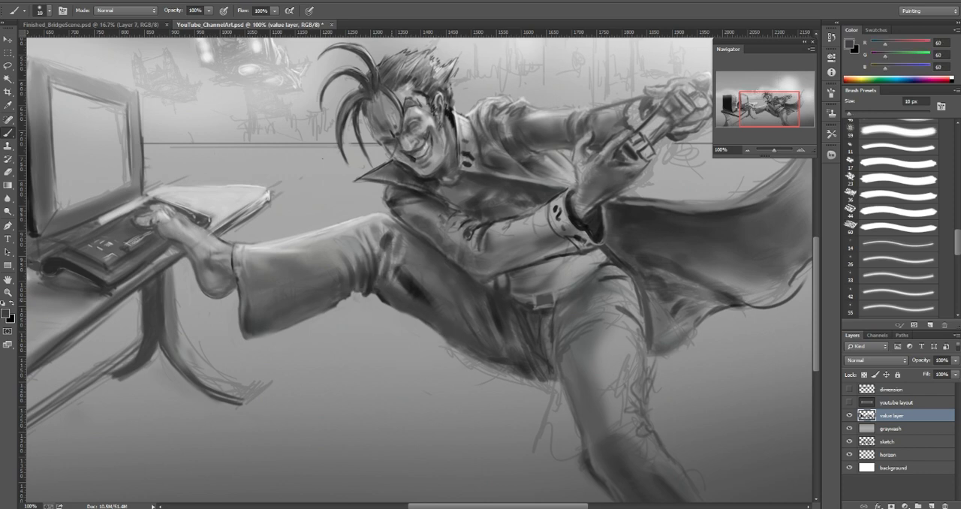
pyautogui.keyDown('alt'); pyautogui.click(387, 298); pyautogui.keyUp('alt')
pyautogui.press('[')
pyautogui.press('[')
pyautogui.press('[')
pyautogui.press('[')
pyautogui.keyDown('alt'); pyautogui.click(409, 288); pyautogui.keyUp('alt')
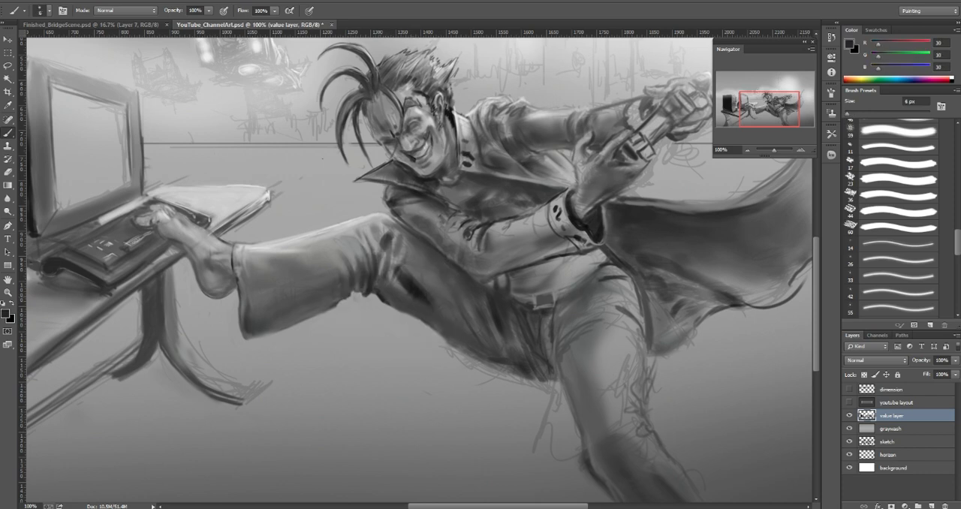
pyautogui.moveTo(391, 304); pyautogui.dragTo(414, 312)
# Step: Soften the shadow on the underside of the thigh near the knee with sampled grays 109 and 87 at 10 px
pyautogui.keyDown('alt'); pyautogui.click(394, 282); pyautogui.keyUp('alt')
pyautogui.press(']')
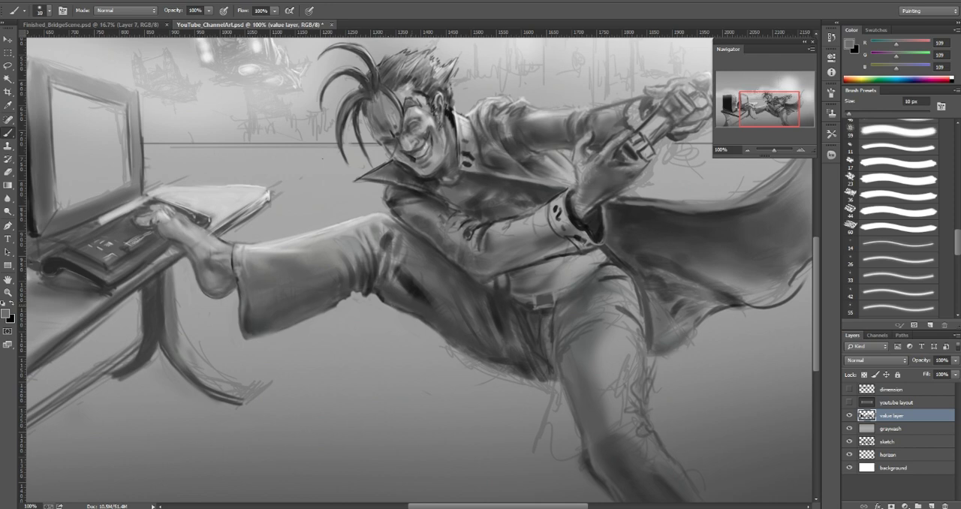
pyautogui.keyDown('alt'); pyautogui.click(394, 304); pyautogui.keyUp('alt')
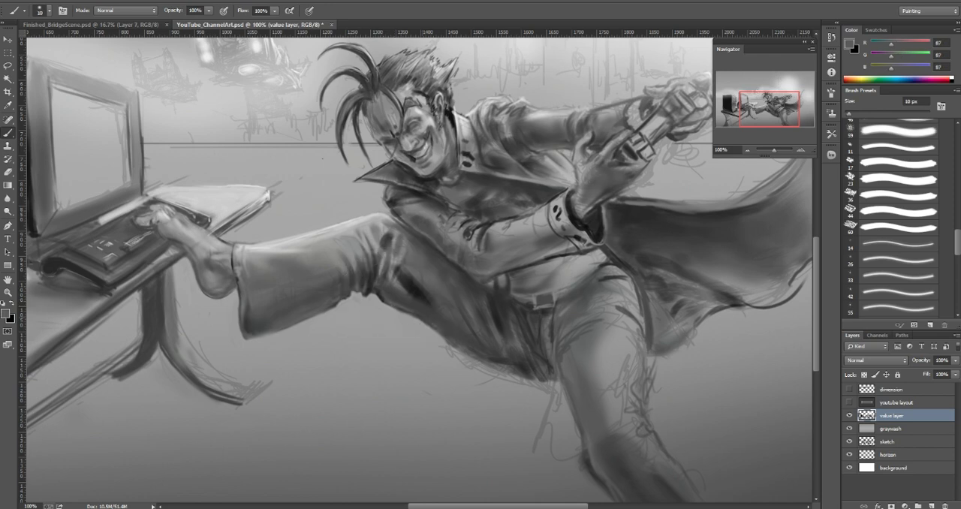
pyautogui.keyDown('alt'); pyautogui.click(392, 298); pyautogui.keyUp('alt')
pyautogui.press(']')
# Step: Refine the lower edge of the raised thigh near the crotch with sampled gray 105 at 7 px and 25 px
pyautogui.moveTo(489, 359); pyautogui.dragTo(535, 371)
pyautogui.press('[')
pyautogui.press('[')
pyautogui.press('[')
pyautogui.press('[')
pyautogui.press('[')
pyautogui.keyDown('alt'); pyautogui.click(518, 367); pyautogui.keyUp('alt')
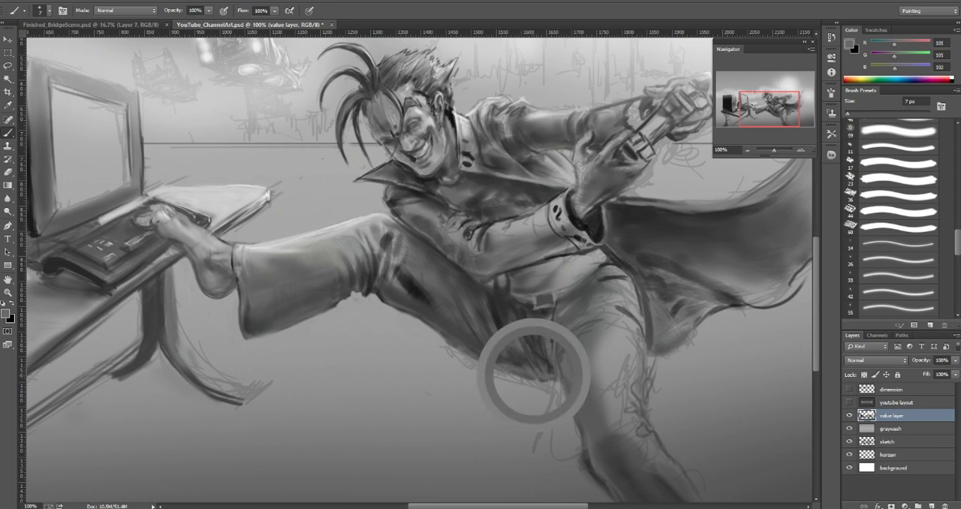
pyautogui.press(']')
pyautogui.press(']')
pyautogui.press(']')
pyautogui.press(']')
pyautogui.press(']')
pyautogui.press(']')
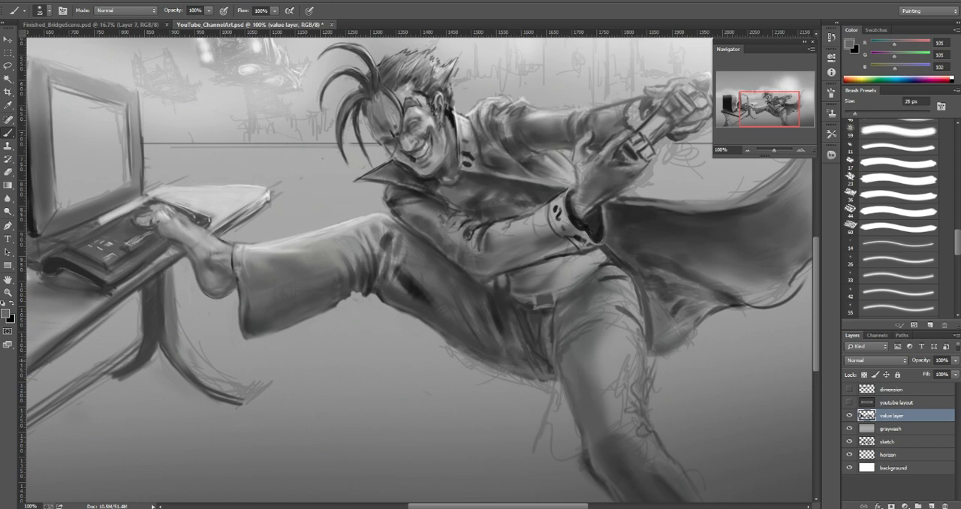
# Step: Shade the underside of the thigh near the crotch with sampled dark gray 32 at 40 px and gray 96 at a smaller size
pyautogui.keyDown('alt'); pyautogui.click(517, 356); pyautogui.keyUp('alt')
pyautogui.keyDown('alt'); pyautogui.click(516, 356); pyautogui.keyUp('alt')
pyautogui.press(']')
pyautogui.press(']')
pyautogui.press(']')
pyautogui.press(']')
pyautogui.press(']')
pyautogui.press(']')
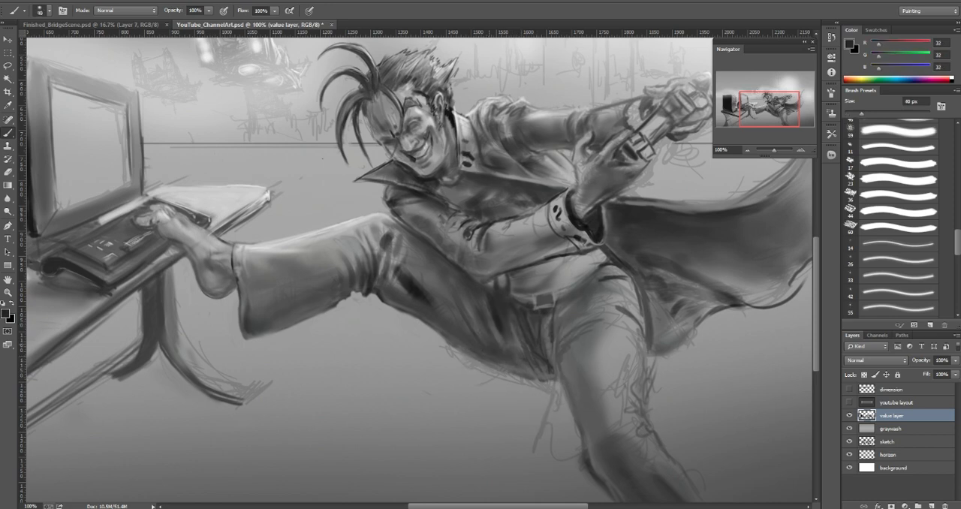
pyautogui.keyDown('alt'); pyautogui.click(513, 366); pyautogui.keyUp('alt')
pyautogui.press('[')
pyautogui.press('[')
pyautogui.press('[')
pyautogui.press('[')
pyautogui.press('[')
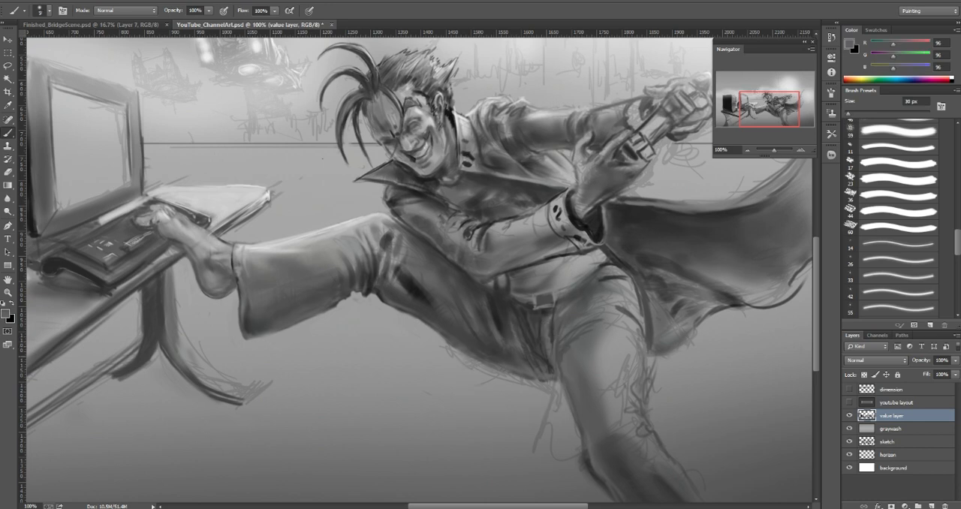
# Step: Paint out the sketch lines below the thigh and crotch with sampled background grays 154 at 30 px and 139 at 40 px
pyautogui.press('[')
pyautogui.press('[')
pyautogui.press('[')
pyautogui.press('[')
pyautogui.keyDown('alt'); pyautogui.click(431, 344); pyautogui.keyUp('alt')
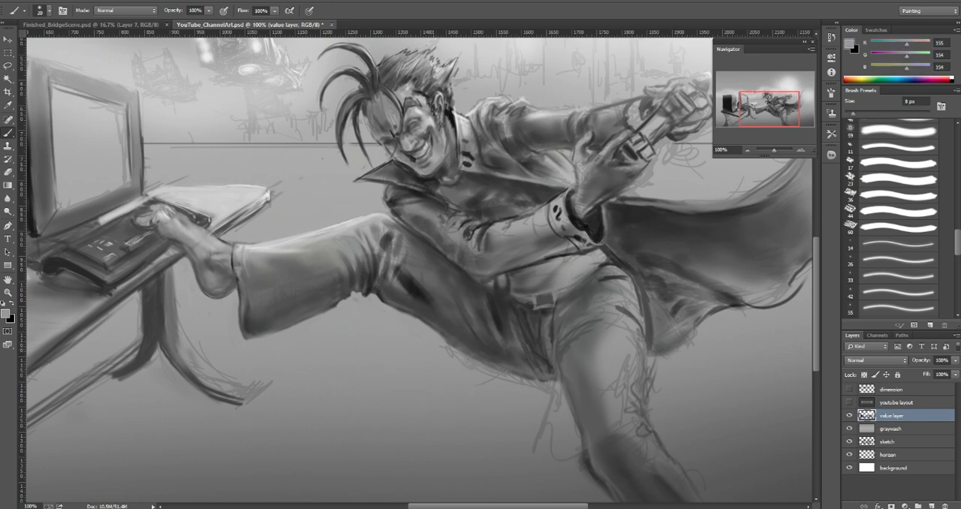
pyautogui.press(']')
pyautogui.press(']')
pyautogui.press(']')
pyautogui.press(']')
pyautogui.press(']')
pyautogui.press(']')
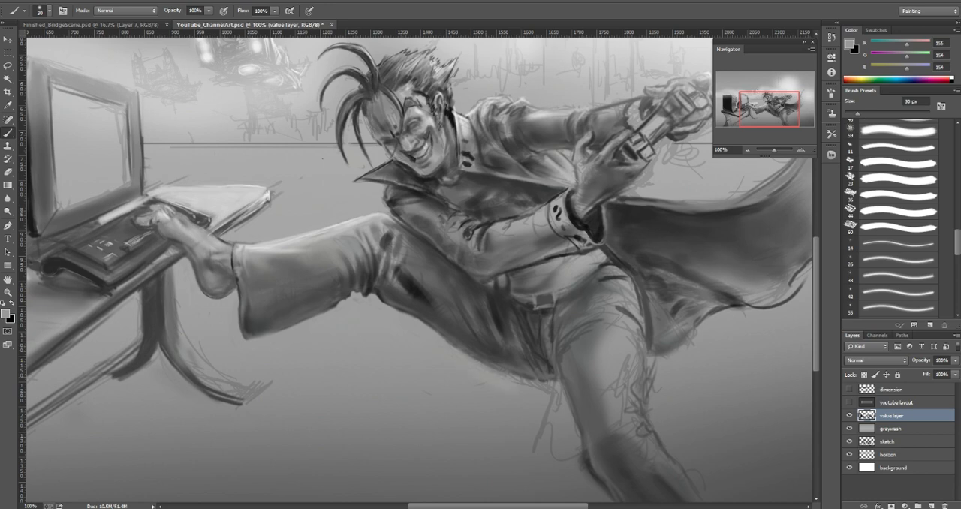
pyautogui.moveTo(513, 379); pyautogui.dragTo(529, 385)
pyautogui.keyDown('alt'); pyautogui.click(525, 384); pyautogui.keyUp('alt')
pyautogui.press('[')
pyautogui.press('[')
pyautogui.keyDown('alt'); pyautogui.click(534, 399); pyautogui.keyUp('alt')
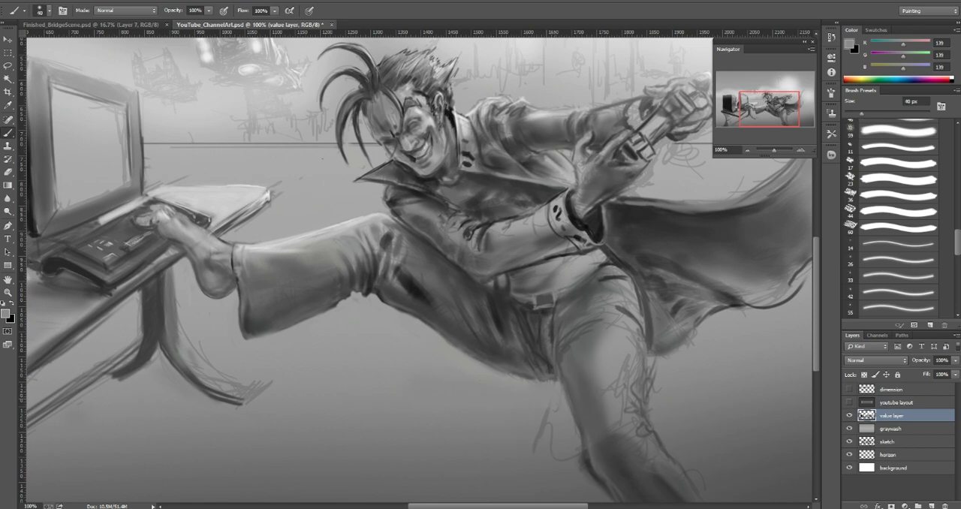
# Step: Smooth the dark patches on the thigh near the knee with sampled grays 87 at 40 px and 93 and 98 at 20 px
pyautogui.keyDown('alt'); pyautogui.click(421, 291); pyautogui.keyUp('alt')
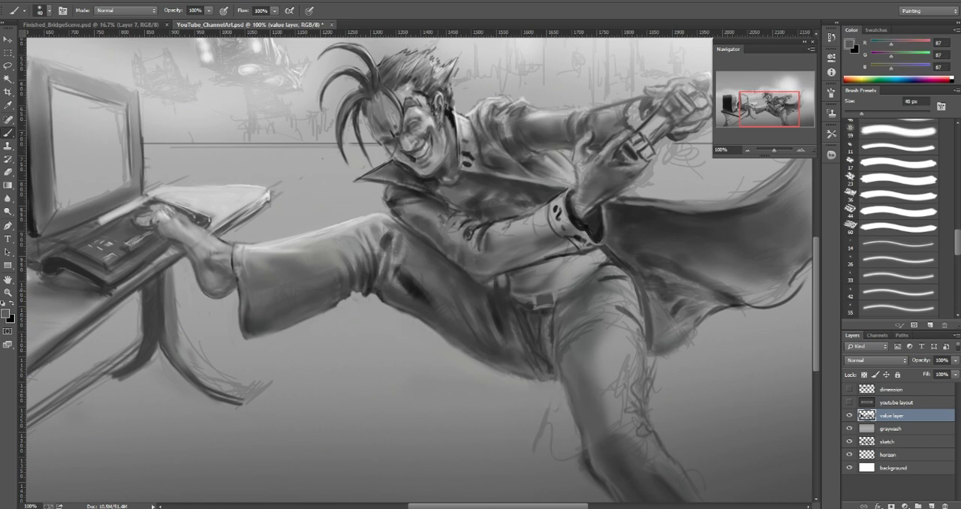
pyautogui.moveTo(415, 285)
pyautogui.mouseDown()
pyautogui.moveTo(424, 295)
pyautogui.moveTo(407, 287)
pyautogui.moveTo(421, 302)
pyautogui.mouseUp()
pyautogui.press('[')
pyautogui.press('[')
pyautogui.keyDown('alt'); pyautogui.click(397, 281); pyautogui.keyUp('alt')
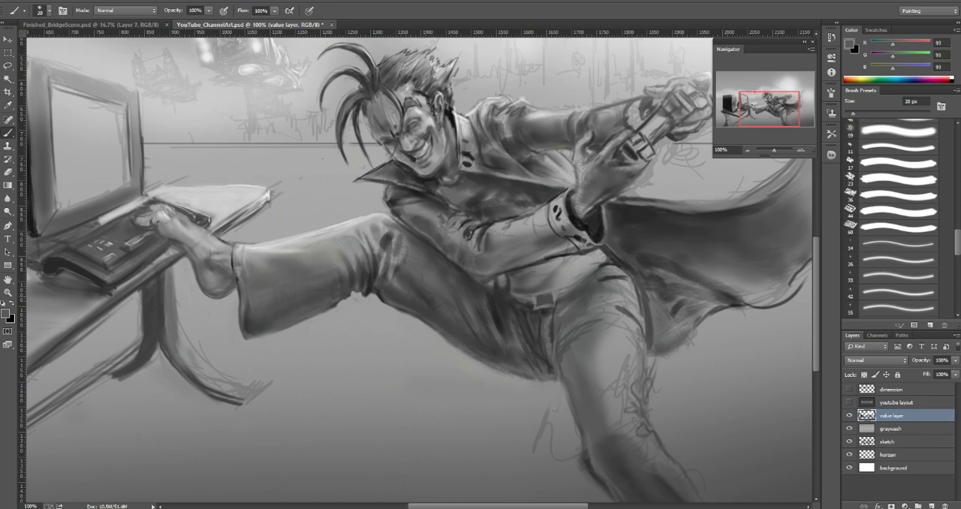
pyautogui.keyDown('alt'); pyautogui.click(424, 295); pyautogui.keyUp('alt')
pyautogui.keyDown('alt'); pyautogui.click(417, 263); pyautogui.keyUp('alt')
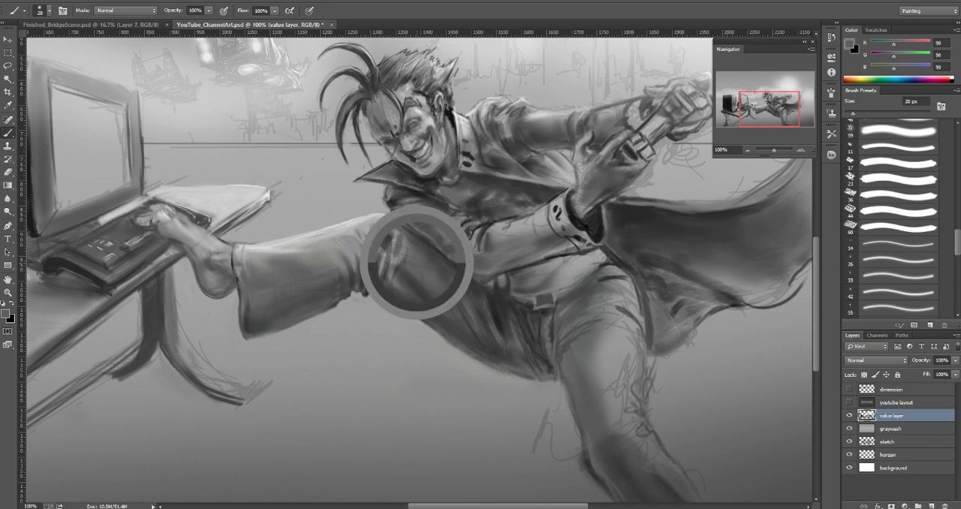
# Step: Blend the highlighted fold on the thigh side of the knee with sampled grays 133 at 10 px and 108 at 20 px
pyautogui.keyDown('alt'); pyautogui.click(395, 262); pyautogui.keyUp('alt')
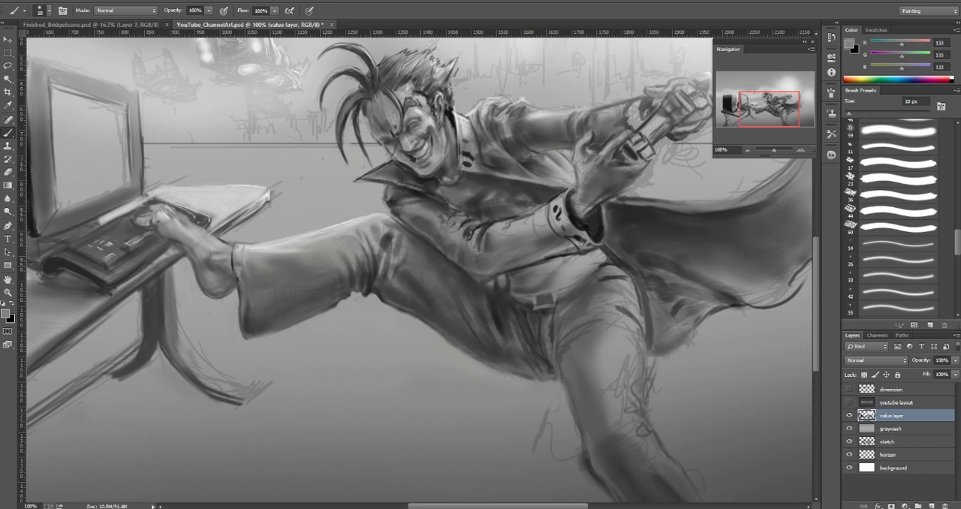
pyautogui.press(']')
pyautogui.keyDown('alt'); pyautogui.click(405, 268); pyautogui.keyUp('alt')
pyautogui.keyDown('alt'); pyautogui.click(406, 266); pyautogui.keyUp('alt')
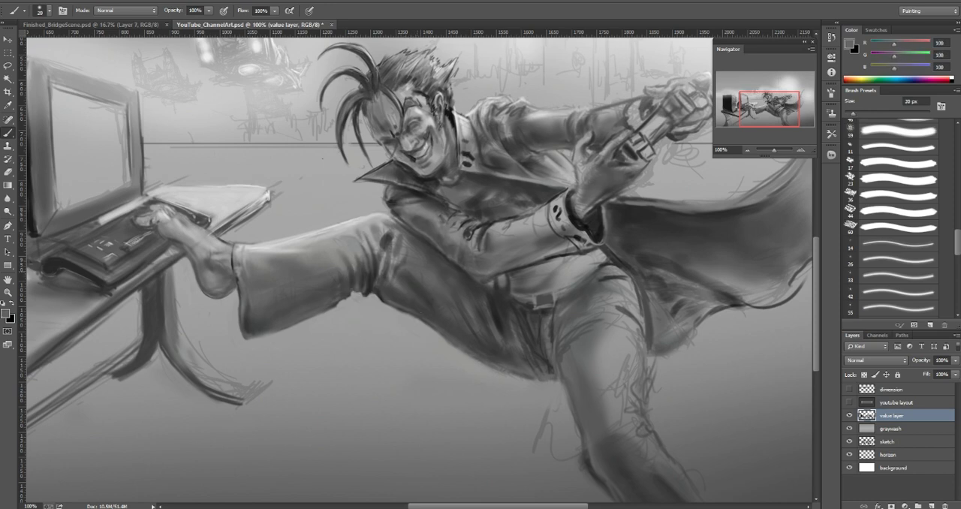
pyautogui.keyDown('alt'); pyautogui.click(399, 263); pyautogui.keyUp('alt')
pyautogui.keyDown('alt'); pyautogui.click(403, 262); pyautogui.keyUp('alt')
# Step: Touch up the top fold of the knee with sampled light gray 163 at 20 px and dark gray 68 at 7 px
pyautogui.keyDown('alt'); pyautogui.click(388, 240); pyautogui.keyUp('alt')
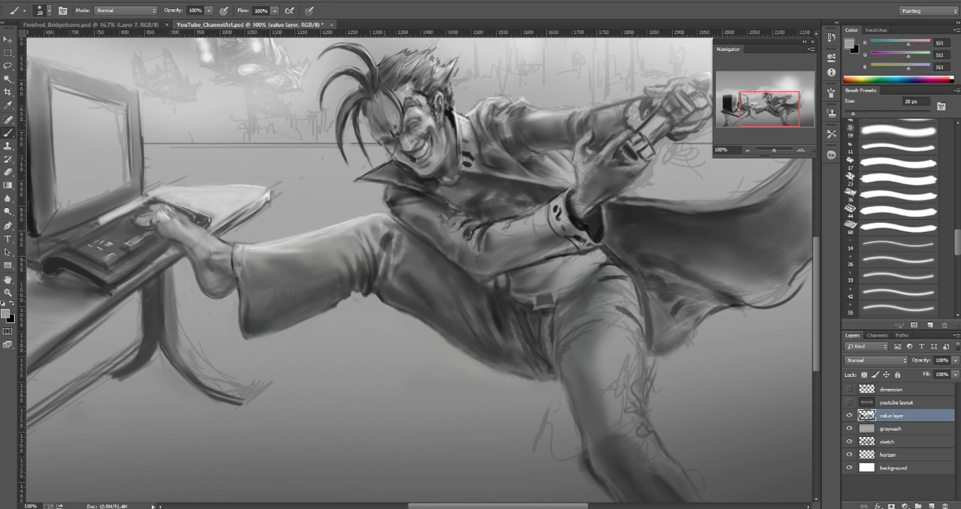
pyautogui.press('[')
pyautogui.press('[')
pyautogui.press('[')
pyautogui.press('[')
pyautogui.press(']')
pyautogui.press(']')
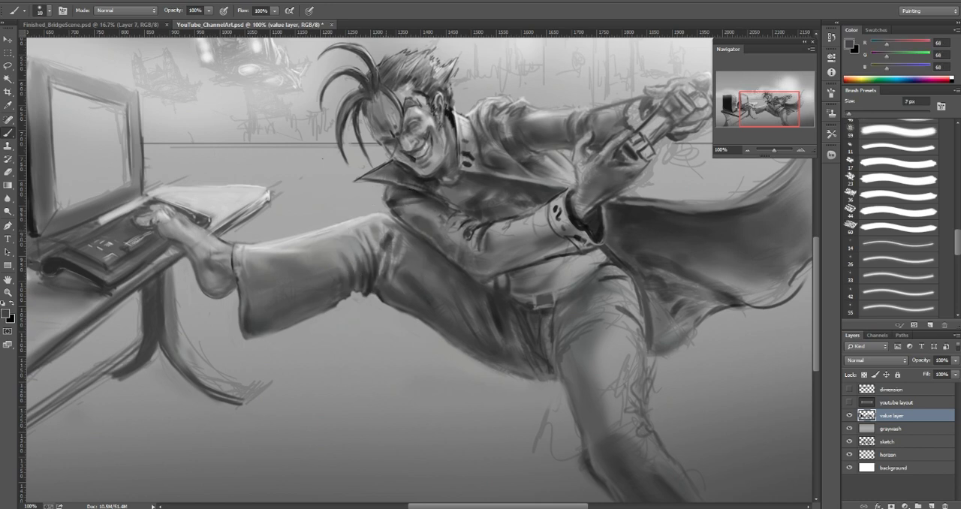
# Step: Refine the thin folds over the knee with sampled grays 160 and 112 at 9 px and 135 at 6 px
pyautogui.keyDown('alt'); pyautogui.click(386, 235); pyautogui.keyUp('alt')
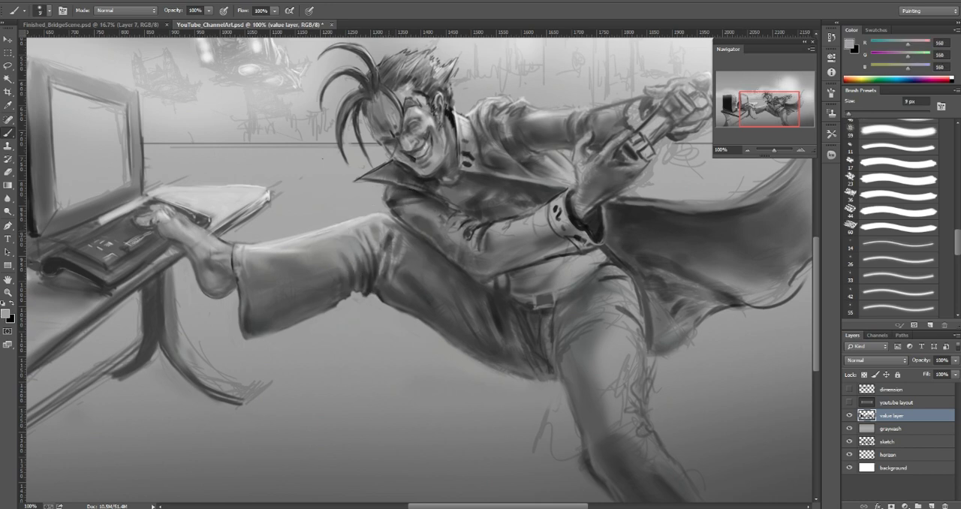
pyautogui.keyDown('alt'); pyautogui.click(389, 232); pyautogui.keyUp('alt')
pyautogui.keyDown('alt'); pyautogui.click(392, 231); pyautogui.keyUp('alt')
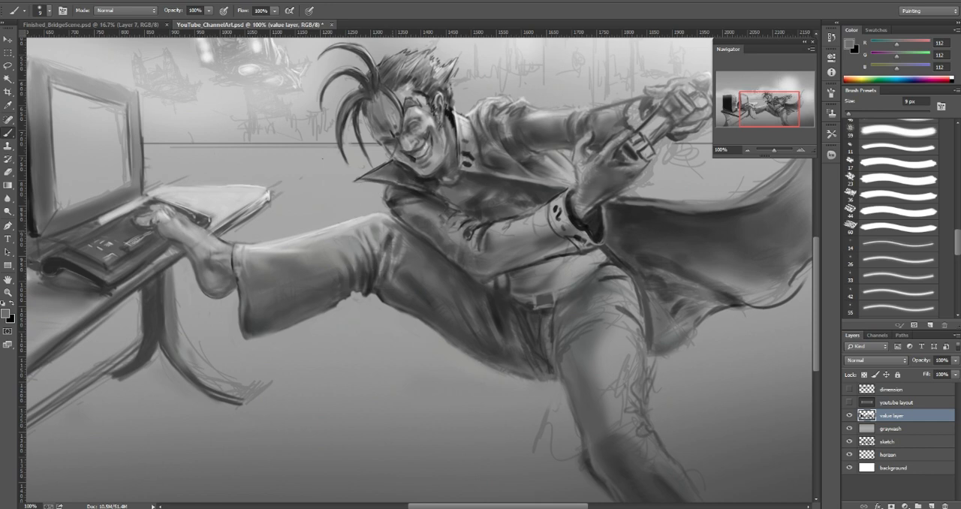
pyautogui.moveTo(389, 235)
pyautogui.mouseDown()
pyautogui.moveTo(381, 269)
pyautogui.moveTo(387, 253)
pyautogui.mouseUp()
pyautogui.keyDown('alt'); pyautogui.click(389, 241); pyautogui.keyUp('alt')
pyautogui.keyDown('alt'); pyautogui.click(395, 259); pyautogui.keyUp('alt')
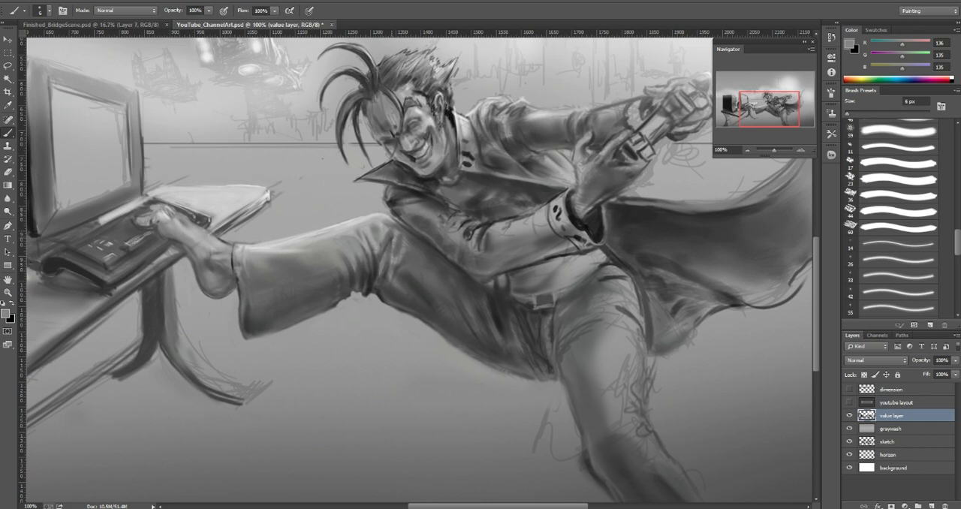
pyautogui.keyDown('alt'); pyautogui.click(390, 239); pyautogui.keyUp('alt')
pyautogui.keyDown('alt'); pyautogui.click(384, 257); pyautogui.keyUp('alt')
# Step: Darken the crease running down behind the knee with sampled dark gray 55 at 10 px
pyautogui.press(']')
pyautogui.press(']')
pyautogui.press(']')
pyautogui.press(']')
pyautogui.press(']')
pyautogui.keyDown('alt'); pyautogui.click(391, 262); pyautogui.keyUp('alt')
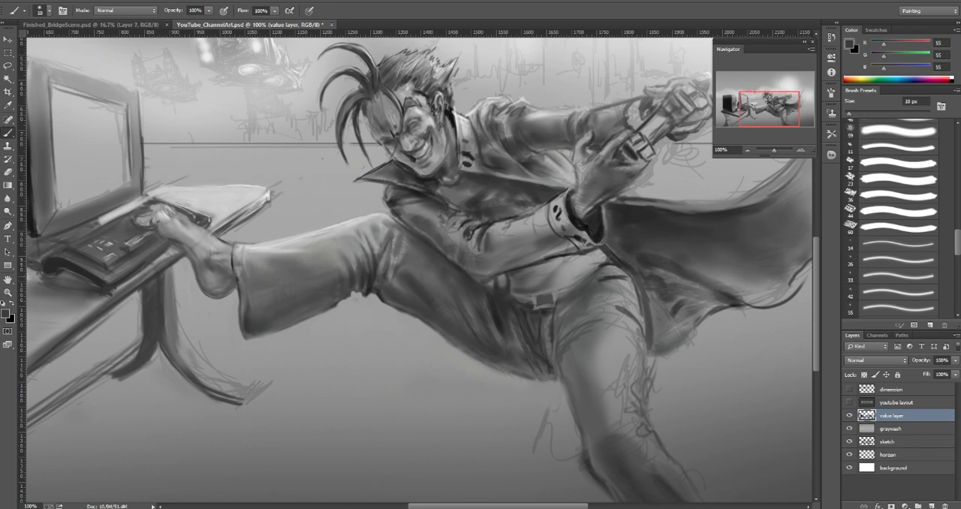
pyautogui.moveTo(380, 260); pyautogui.dragTo(379, 271)
# Step: Model the top of the thigh beside the knee with sampled grays, using 31 at 35 px and 117 at 20 px
pyautogui.keyDown('alt'); pyautogui.click(498, 315); pyautogui.keyUp('alt')
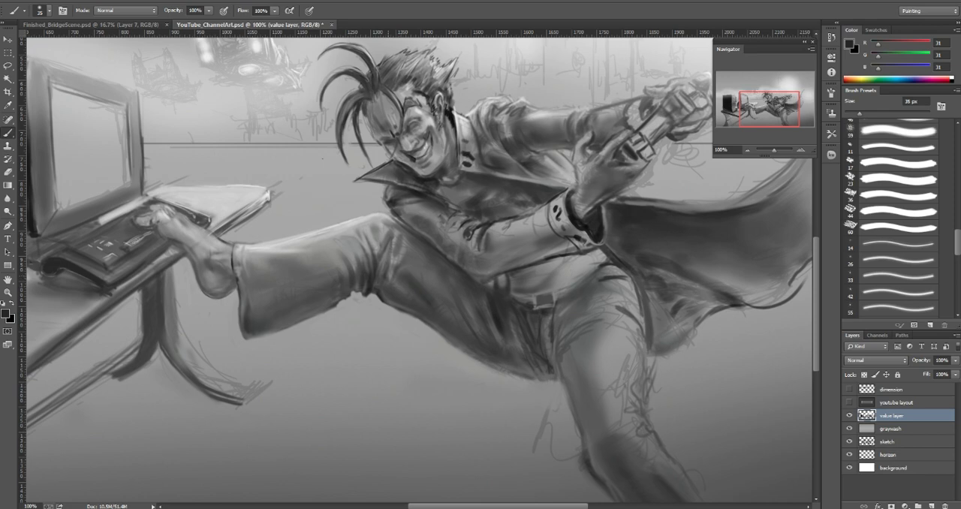
pyautogui.press('[')
pyautogui.press('[')
pyautogui.moveTo(403, 238); pyautogui.dragTo(411, 246)
pyautogui.keyDown('alt'); pyautogui.click(402, 238); pyautogui.keyUp('alt')
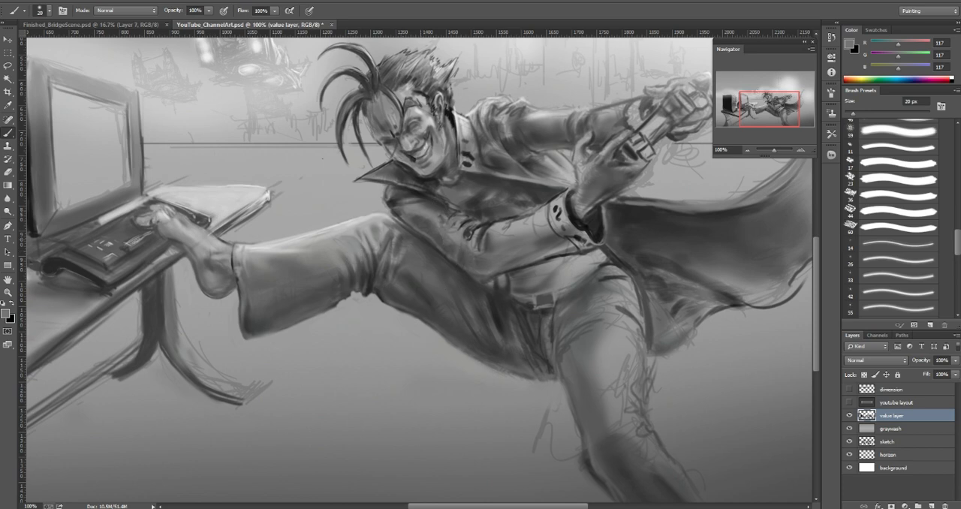
# Step: Deepen the shading on the upper thigh under the forearm with small strokes and sampled dark gray 61 at 35 px
pyautogui.keyDown('alt'); pyautogui.click(404, 251); pyautogui.keyUp('alt')
pyautogui.press('[')
pyautogui.press('[')
pyautogui.keyDown('alt'); pyautogui.click(425, 245); pyautogui.keyUp('alt')
pyautogui.press(']')
pyautogui.press(']')
pyautogui.press(']')
pyautogui.press(']')
pyautogui.press(']')
pyautogui.press(']')
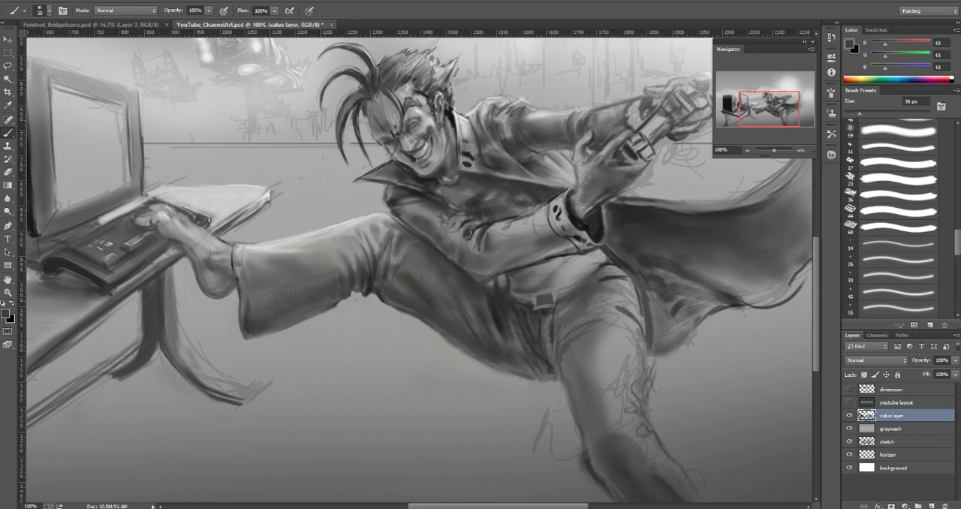
# Step: Blend the crease on the shin side of the knee with sampled grays at 30 px, including 126
pyautogui.keyDown('alt'); pyautogui.click(362, 292); pyautogui.keyUp('alt')
pyautogui.press('[')
pyautogui.moveTo(381, 237); pyautogui.dragTo(377, 254)
pyautogui.keyDown('alt'); pyautogui.click(362, 251); pyautogui.keyUp('alt')
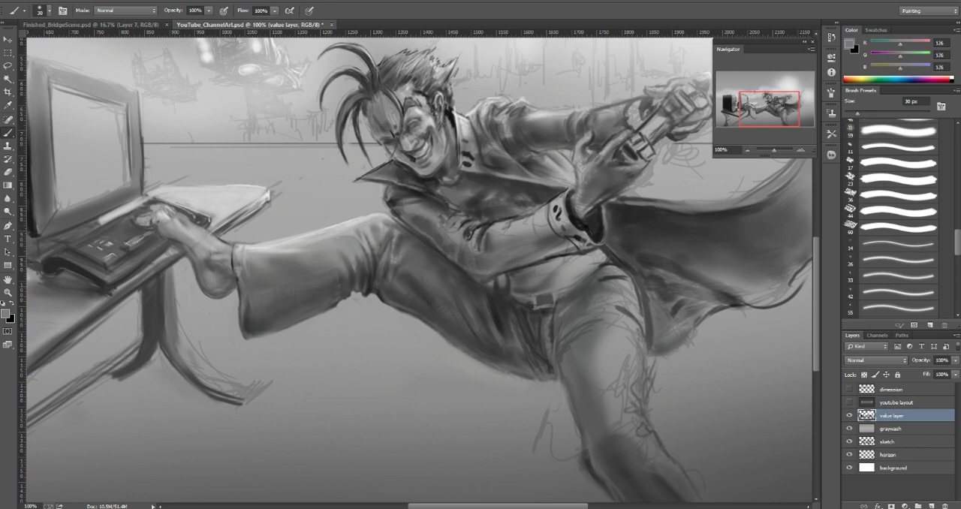
# Step: Deepen the shading on the shin just below the knee with sampled dark gray 70 at 30 px
pyautogui.keyDown('alt'); pyautogui.click(361, 268); pyautogui.keyUp('alt')
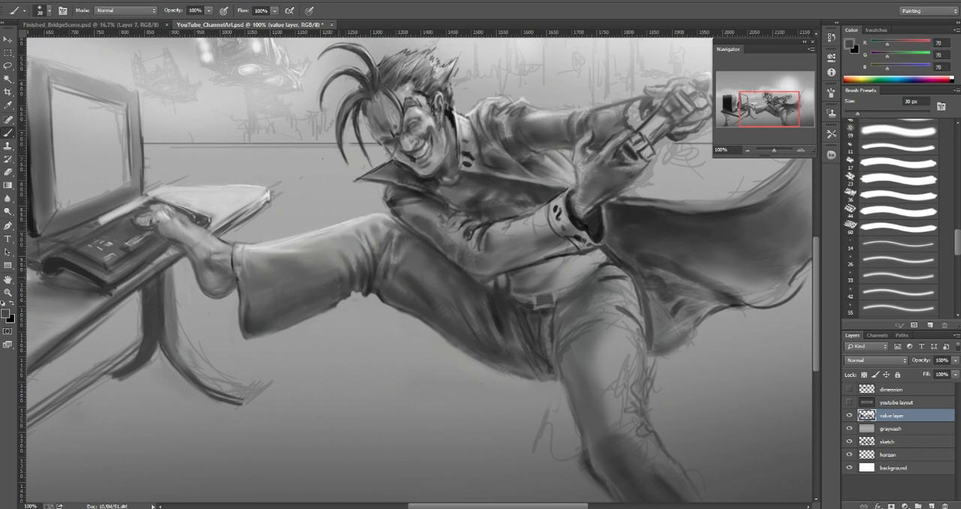
pyautogui.keyDown('alt'); pyautogui.click(339, 274); pyautogui.keyUp('alt')
pyautogui.keyDown('alt'); pyautogui.click(340, 274); pyautogui.keyUp('alt')
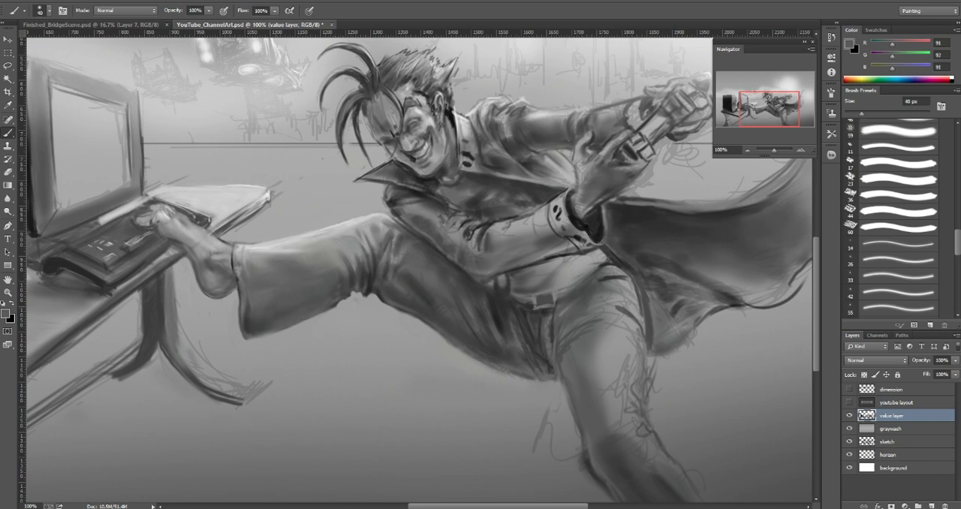
# Step: Shade the lower corner of the raised leg's trouser cuff with sampled grays, including 91 at 40 px and 66 at 15 px
pyautogui.keyDown('alt'); pyautogui.click(263, 313); pyautogui.keyUp('alt')
pyautogui.keyDown('alt'); pyautogui.click(251, 321); pyautogui.keyUp('alt')
pyautogui.keyDown('alt'); pyautogui.click(244, 304); pyautogui.keyUp('alt')
pyautogui.press('[')
pyautogui.press('[')
pyautogui.press('[')
pyautogui.press('[')
pyautogui.keyDown('alt'); pyautogui.click(255, 316); pyautogui.keyUp('alt')
pyautogui.keyDown('alt'); pyautogui.click(257, 299); pyautogui.keyUp('alt')
pyautogui.press(']')
pyautogui.keyDown('alt'); pyautogui.click(257, 311); pyautogui.keyUp('alt')
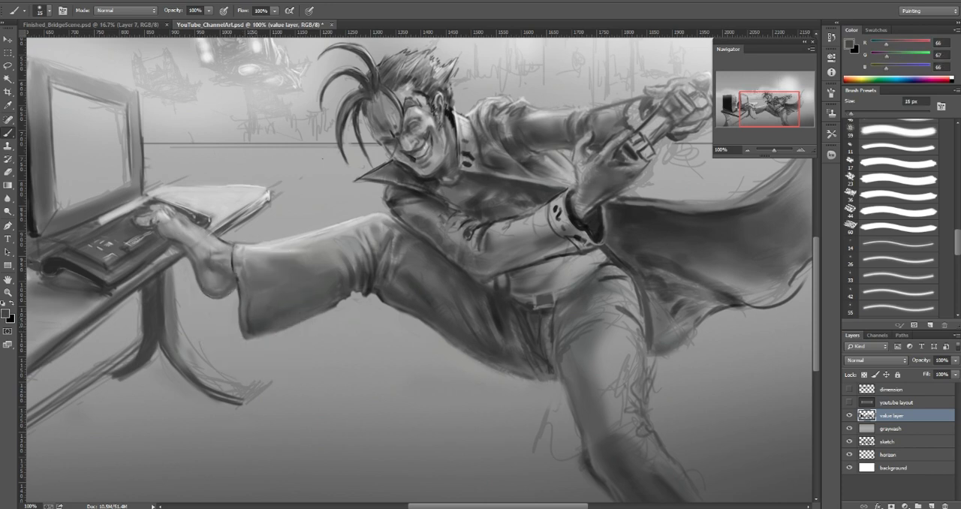
# Step: Refine the lower edge of the raised trouser leg with sampled gray 80 at 15 px and background gray 159 at 8 px
pyautogui.press(']')
pyautogui.press(']')
pyautogui.press(']')
pyautogui.press(']')
pyautogui.keyDown('alt'); pyautogui.click(290, 319); pyautogui.keyUp('alt')
pyautogui.press('[')
pyautogui.press('[')
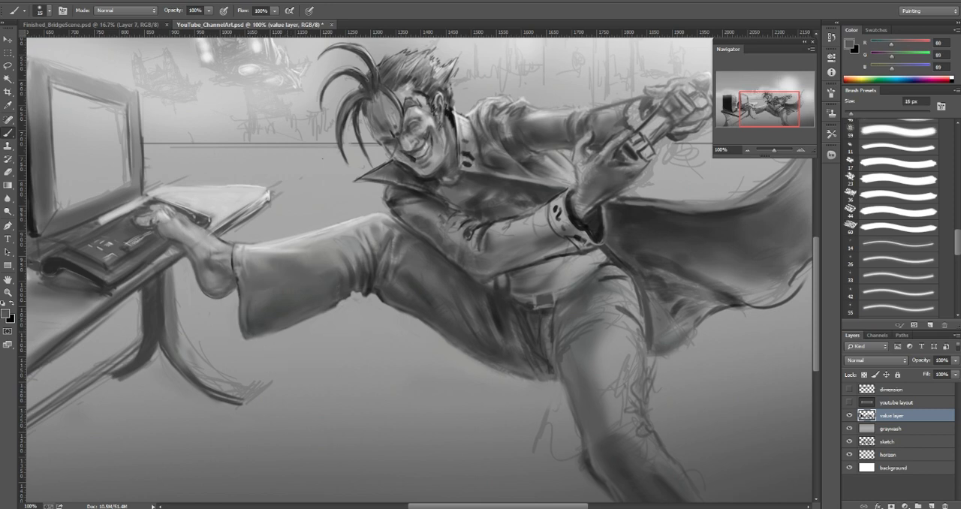
pyautogui.press('[')
pyautogui.keyDown('alt'); pyautogui.click(319, 322); pyautogui.keyUp('alt')
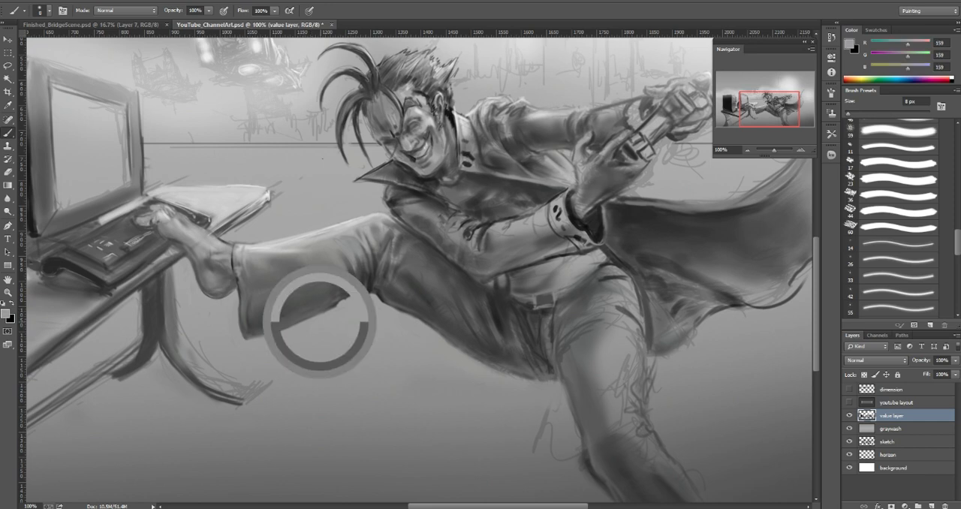
pyautogui.moveTo(315, 314); pyautogui.dragTo(336, 304)
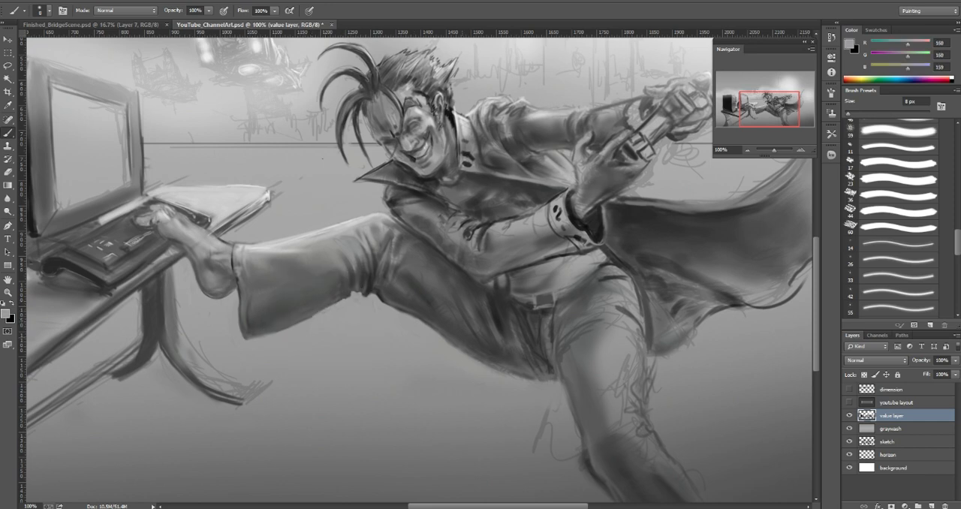
# Step: Clean up the underside contour of the raised thigh with fine strokes of sampled background gray
pyautogui.keyDown('alt'); pyautogui.click(420, 339); pyautogui.keyUp('alt')
pyautogui.press(']')
pyautogui.press('[')
pyautogui.press('[')
pyautogui.press('[')
pyautogui.moveTo(448, 341); pyautogui.dragTo(478, 360)
# Step: Darken the underside of the raised thigh near the seat with sampled dark gray 54 at 20 px
pyautogui.keyDown('alt'); pyautogui.click(507, 373); pyautogui.keyUp('alt')
pyautogui.keyDown('alt'); pyautogui.click(517, 364); pyautogui.keyUp('alt')
pyautogui.press(']')
pyautogui.press(']')
pyautogui.press(']')
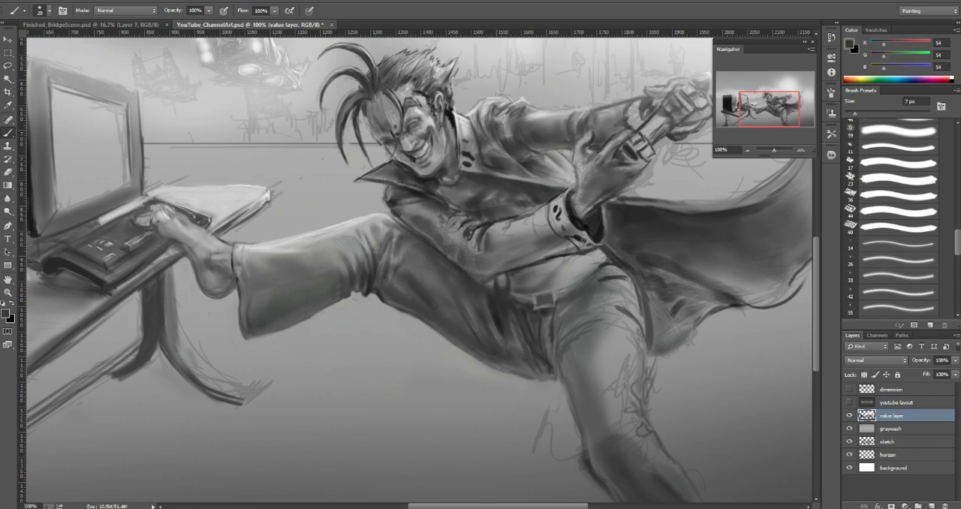
pyautogui.moveTo(509, 366); pyautogui.dragTo(532, 372)
pyautogui.keyDown('alt'); pyautogui.click(522, 356); pyautogui.keyUp('alt')
pyautogui.press('[')
# Step: Model the top of the raised thigh near the hip with sampled grays, including 72 at 6 px and 51 at 15 px
pyautogui.keyDown('alt'); pyautogui.click(499, 313); pyautogui.keyUp('alt')
pyautogui.press('[')
pyautogui.keyDown('alt'); pyautogui.click(502, 295); pyautogui.keyUp('alt')
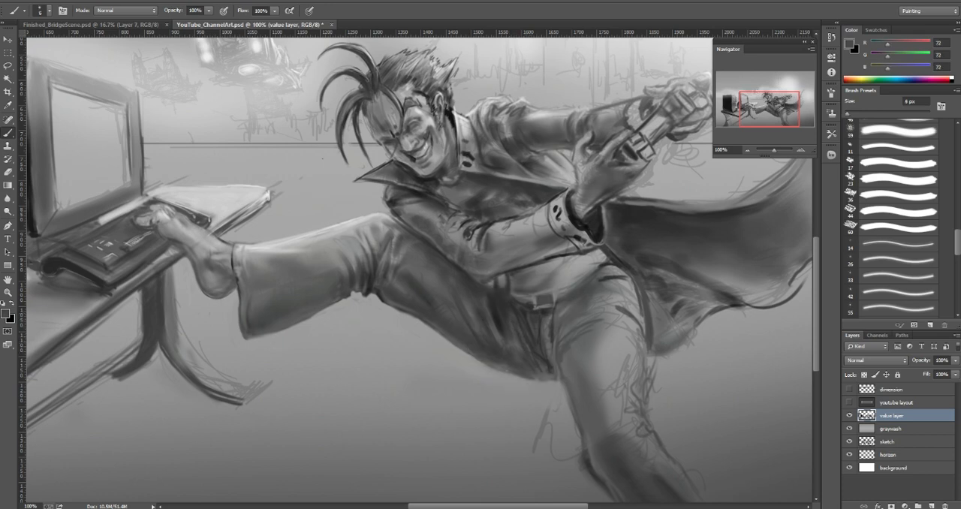
pyautogui.keyDown('alt'); pyautogui.click(520, 310); pyautogui.keyUp('alt')
pyautogui.keyDown('alt'); pyautogui.click(511, 277); pyautogui.keyUp('alt')
pyautogui.keyDown('alt'); pyautogui.click(515, 294); pyautogui.keyUp('alt')
pyautogui.press(']')
pyautogui.press(']')
pyautogui.press(']')
pyautogui.keyDown('alt'); pyautogui.click(518, 269); pyautogui.keyUp('alt')
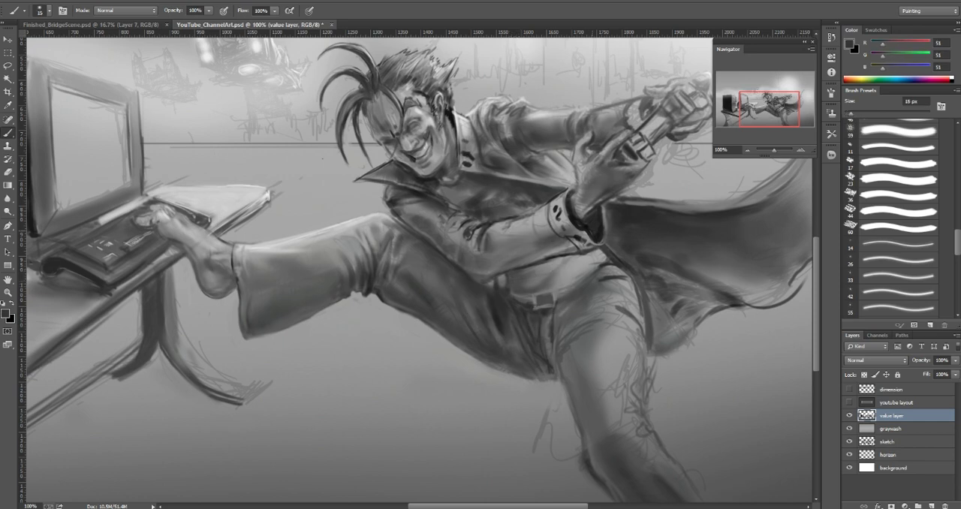
# Step: Define the shirt hem and waistline beside the belt buckle with sampled dark grays, including 36 and 58 at 9 px
pyautogui.keyDown('alt'); pyautogui.click(595, 229); pyautogui.keyUp('alt')
pyautogui.press('[')
pyautogui.press('[')
pyautogui.moveTo(512, 277)
pyautogui.mouseDown()
pyautogui.moveTo(535, 270)
pyautogui.moveTo(520, 287)
pyautogui.moveTo(539, 289)
pyautogui.moveTo(527, 299)
pyautogui.mouseUp()
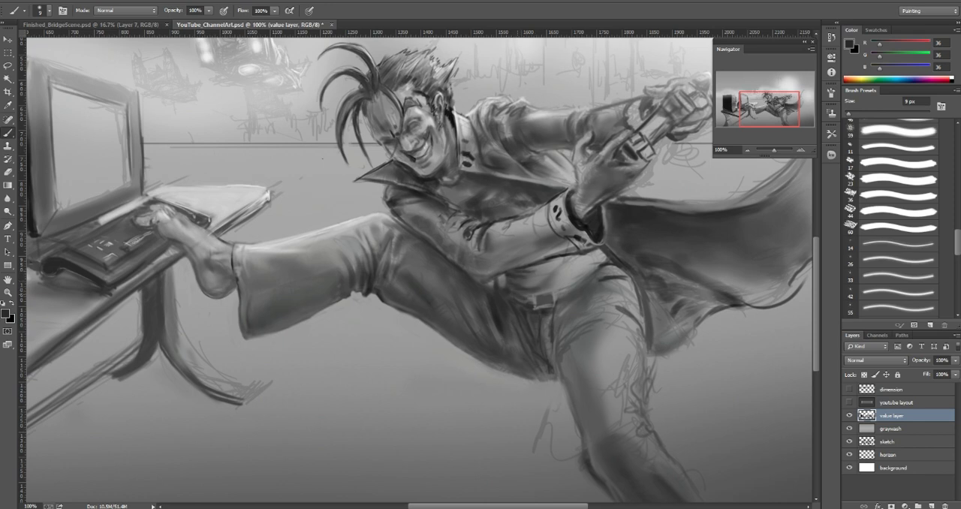
pyautogui.keyDown('alt'); pyautogui.click(524, 305); pyautogui.keyUp('alt')
pyautogui.keyDown('alt'); pyautogui.click(517, 309); pyautogui.keyUp('alt')
pyautogui.keyDown('alt'); pyautogui.click(525, 310); pyautogui.keyUp('alt')
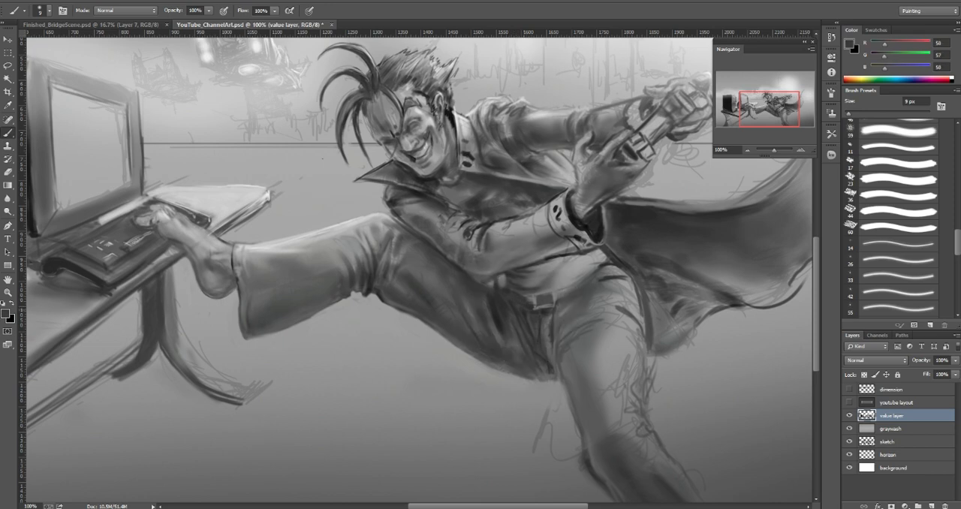
pyautogui.keyDown('alt'); pyautogui.click(526, 313); pyautogui.keyUp('alt')
pyautogui.keyDown('alt'); pyautogui.click(530, 307); pyautogui.keyUp('alt')
pyautogui.keyDown('alt'); pyautogui.click(544, 311); pyautogui.keyUp('alt')
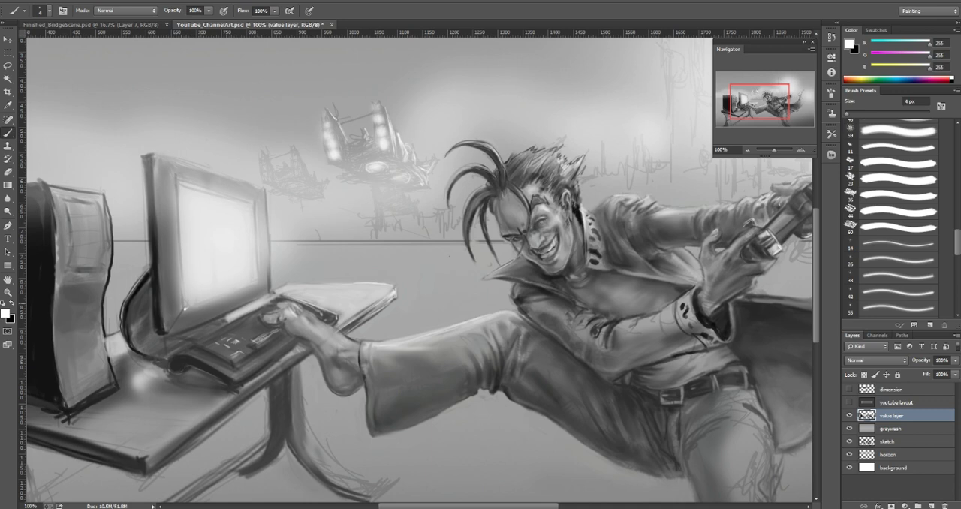
# Step: Sharpen the monitor screen's lower corner and side edge with white at 4 px, gray 116 at 5 px and light gray 219 at 3 px
pyautogui.moveTo(186, 308); pyautogui.dragTo(199, 305)
pyautogui.keyDown('alt'); pyautogui.click(196, 313); pyautogui.keyUp('alt')
pyautogui.press(']')
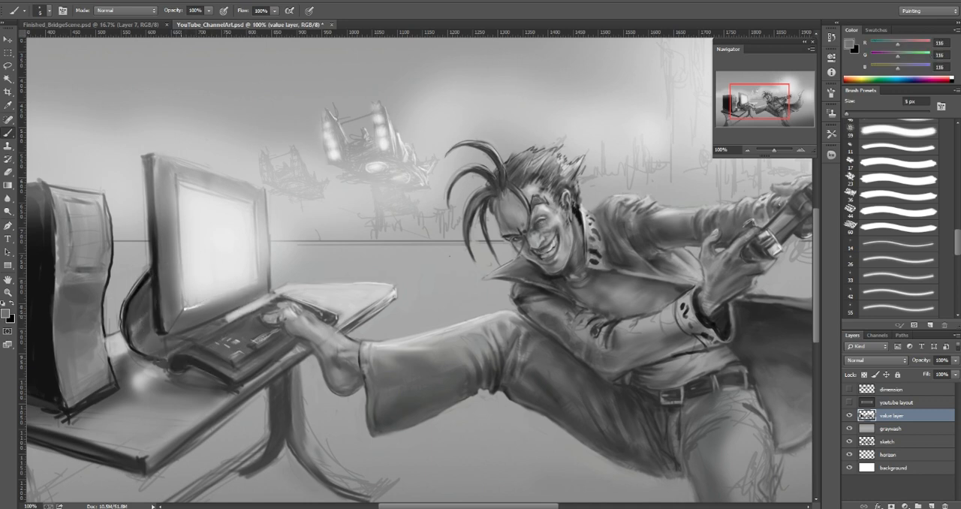
pyautogui.moveTo(192, 308); pyautogui.dragTo(204, 304)
pyautogui.keyDown('alt'); pyautogui.click(199, 299); pyautogui.keyUp('alt')
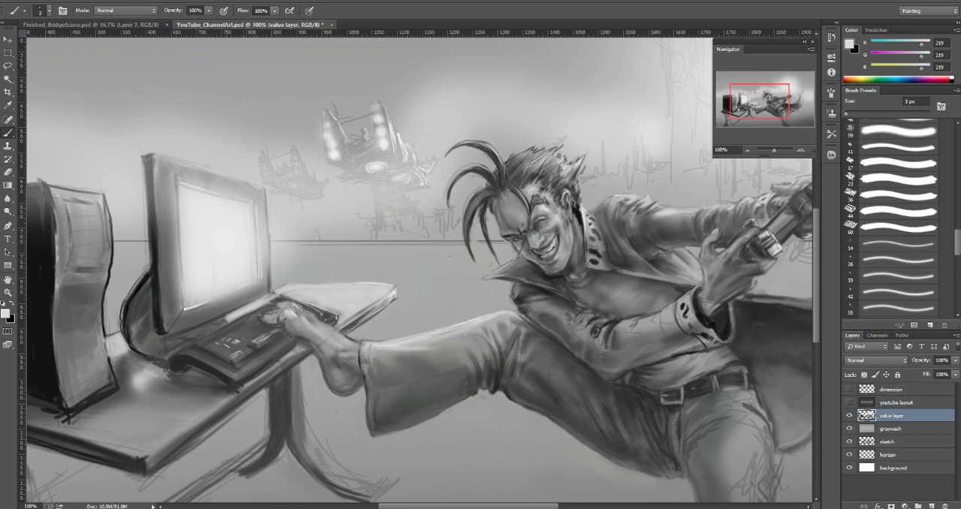
pyautogui.moveTo(261, 257); pyautogui.dragTo(261, 279)
# Step: Brighten the centre of the monitor screen with a large soft dab of pure white
pyautogui.press('d')
pyautogui.press('x')
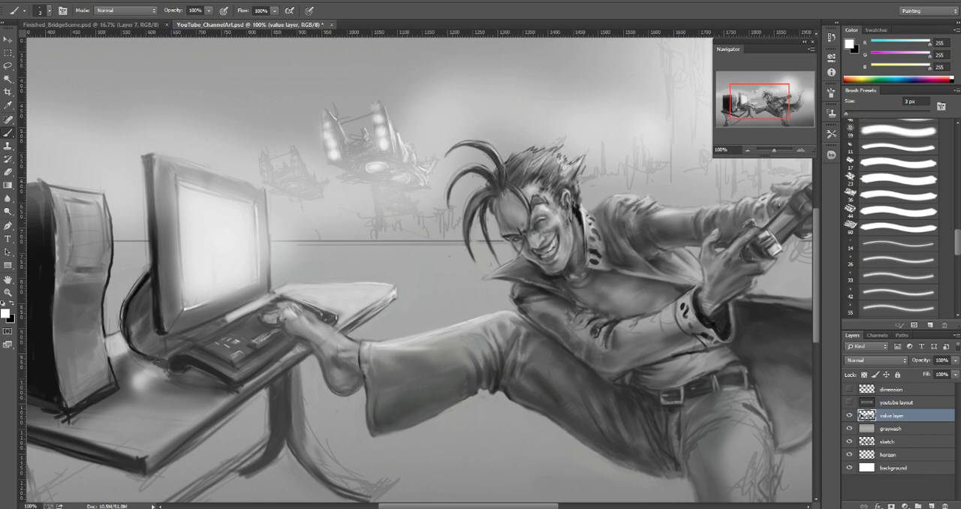
pyautogui.press(']')
pyautogui.press(']')
pyautogui.press(']')
pyautogui.press(']')
pyautogui.press(']')
pyautogui.press(']')
pyautogui.press(']')
pyautogui.press(']')
pyautogui.press(']')
pyautogui.press(']')
pyautogui.press(']')
pyautogui.press(']')
pyautogui.click(222, 242)
pyautogui.press(']')
pyautogui.press(']')
pyautogui.press(']')
pyautogui.press(']')
pyautogui.press(']')
pyautogui.press('[')
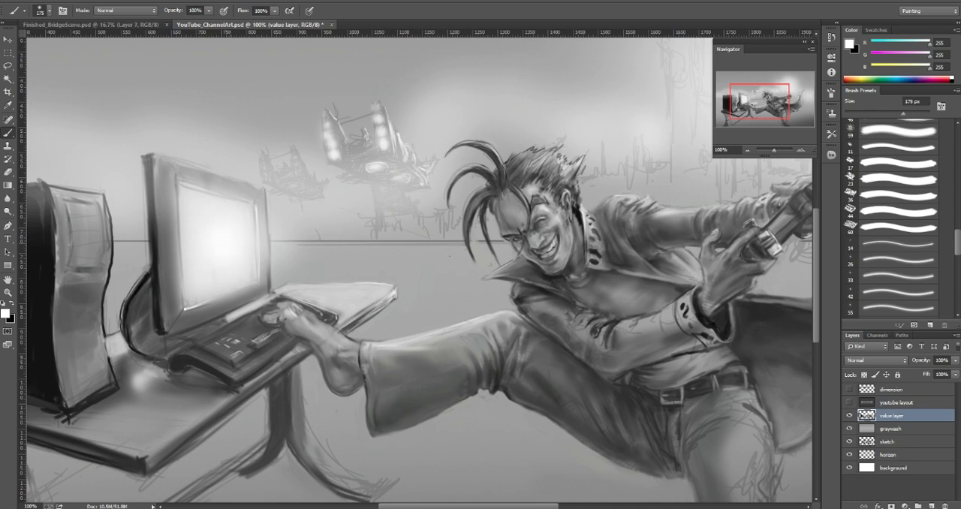
# Step: Extend the screen's white glow over the monitor's edge and into the background with soft dabs at about 175 to 200 px
pyautogui.click(262, 245)
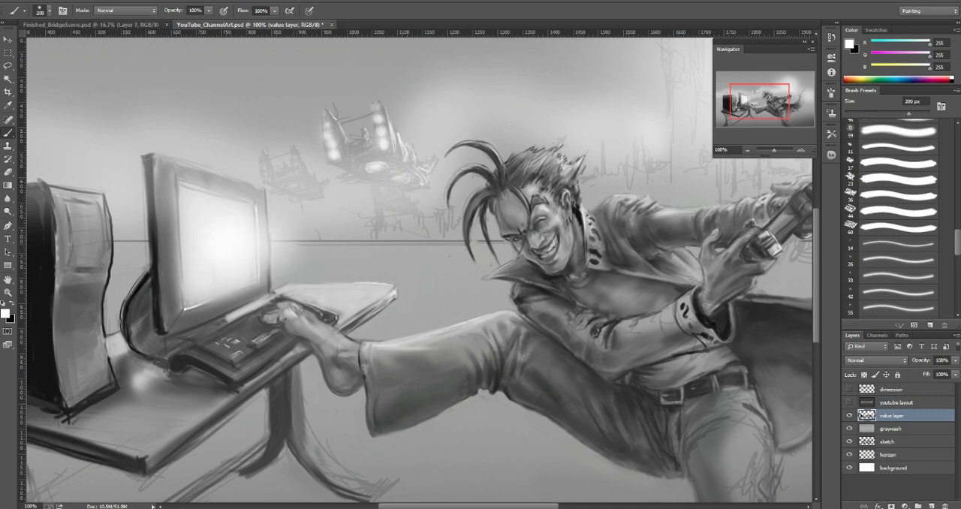
pyautogui.press('[')
pyautogui.click(274, 202)
pyautogui.click(298, 269)
pyautogui.press(']')
pyautogui.press(']')
pyautogui.press(']')
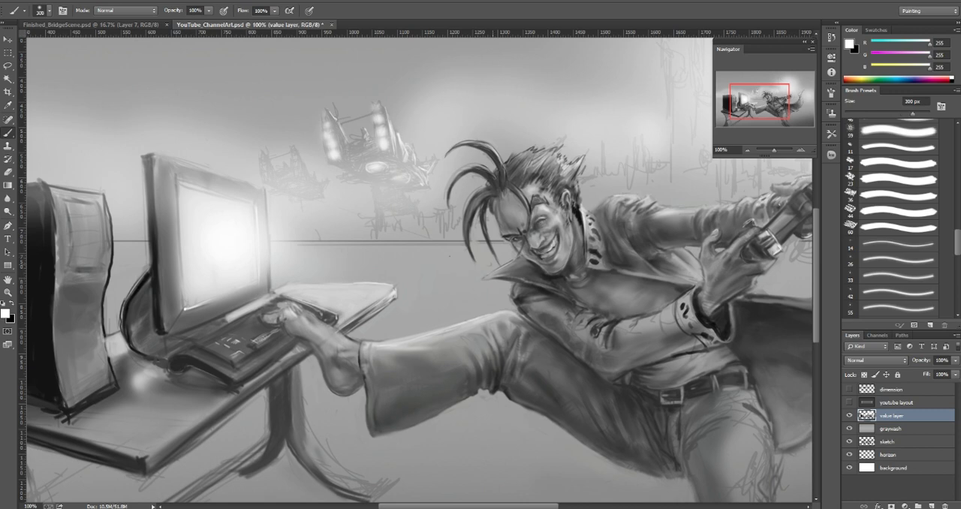
# Step: Add white highlights to the toes resting on the keyboard at 3 px
pyautogui.press('[')
pyautogui.press('[')
pyautogui.press('[')
pyautogui.press('[')
pyautogui.press('[')
pyautogui.press('[')
pyautogui.press('[')
pyautogui.press('[')
pyautogui.press('[')
pyautogui.press('[')
pyautogui.press('[')
pyautogui.press('[')
pyautogui.press('[')
pyautogui.press('[')
pyautogui.press('[')
pyautogui.press('[')
pyautogui.press('[')
pyautogui.press('[')
pyautogui.press('[')
pyautogui.press('[')
pyautogui.moveTo(463, 221)
pyautogui.mouseDown()
pyautogui.moveTo(467, 244)
pyautogui.moveTo(464, 231)
pyautogui.moveTo(466, 242)
pyautogui.moveTo(486, 243)
pyautogui.mouseUp()
pyautogui.moveTo(277, 311); pyautogui.dragTo(284, 318)
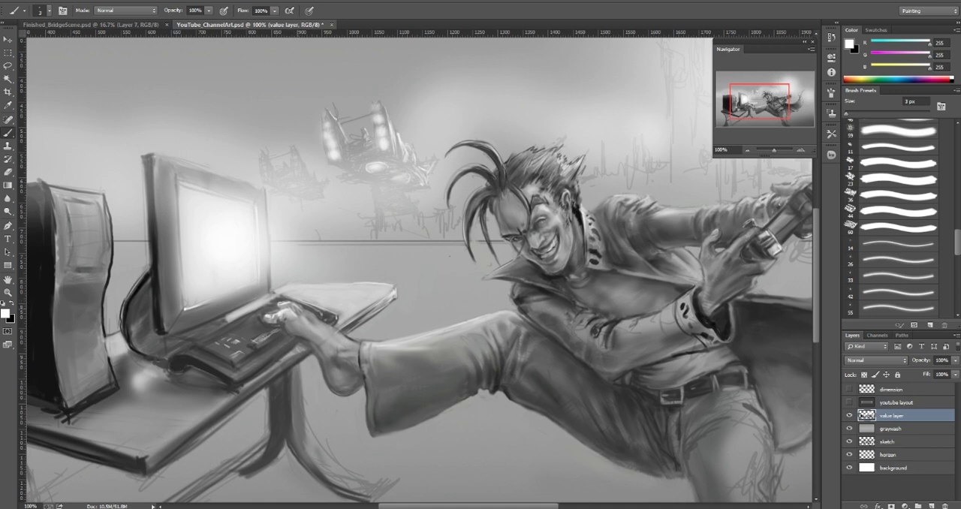
# Step: Sketch a white box at 3 px above the raised leg and hatch its shadow side with dark gray 23 at 9 px
pyautogui.moveTo(410, 313)
pyautogui.mouseDown()
pyautogui.moveTo(452, 259)
pyautogui.moveTo(422, 262)
pyautogui.moveTo(401, 302)
pyautogui.moveTo(415, 315)
pyautogui.mouseUp()
pyautogui.moveTo(454, 257); pyautogui.dragTo(496, 309)
pyautogui.moveTo(442, 272)
pyautogui.mouseDown()
pyautogui.moveTo(467, 314)
pyautogui.moveTo(507, 307)
pyautogui.mouseUp()
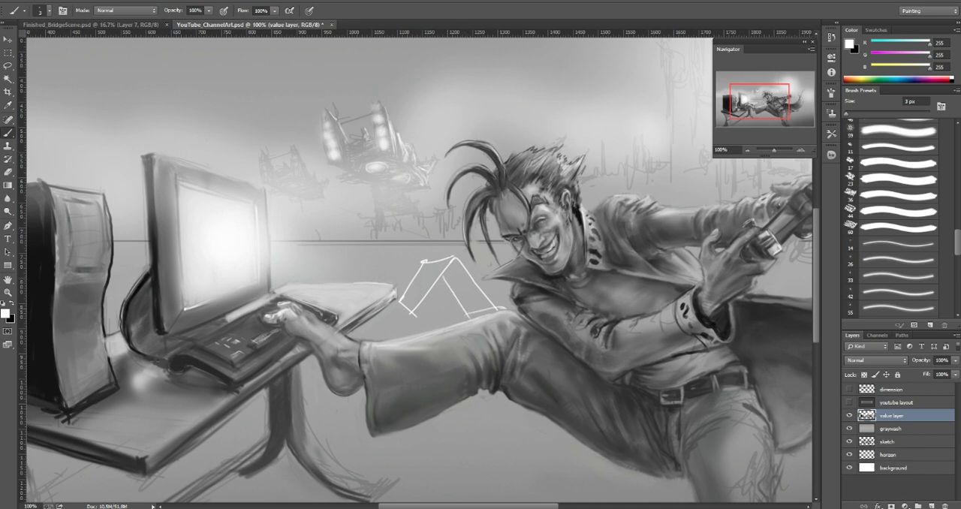
pyautogui.press('x')
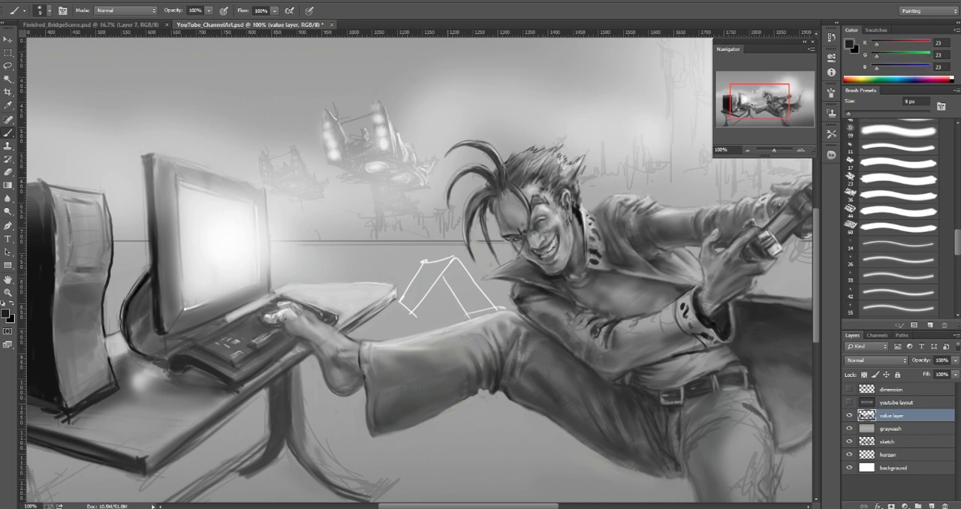
pyautogui.moveTo(448, 259); pyautogui.dragTo(480, 311)
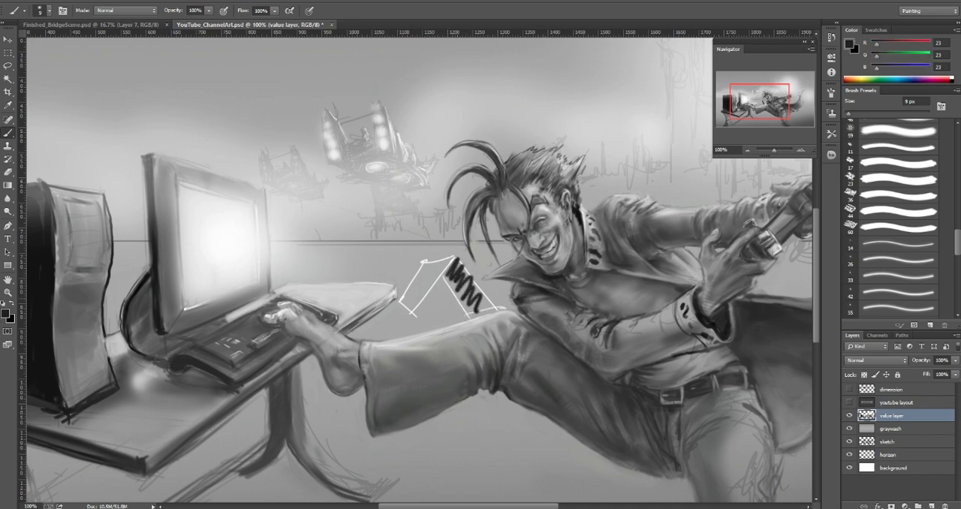
# Step: Draw light rays from the screen toward the box and mark its lit side with sampled near-white 250 at 9 px
pyautogui.keyDown('alt'); pyautogui.click(218, 229); pyautogui.keyUp('alt')
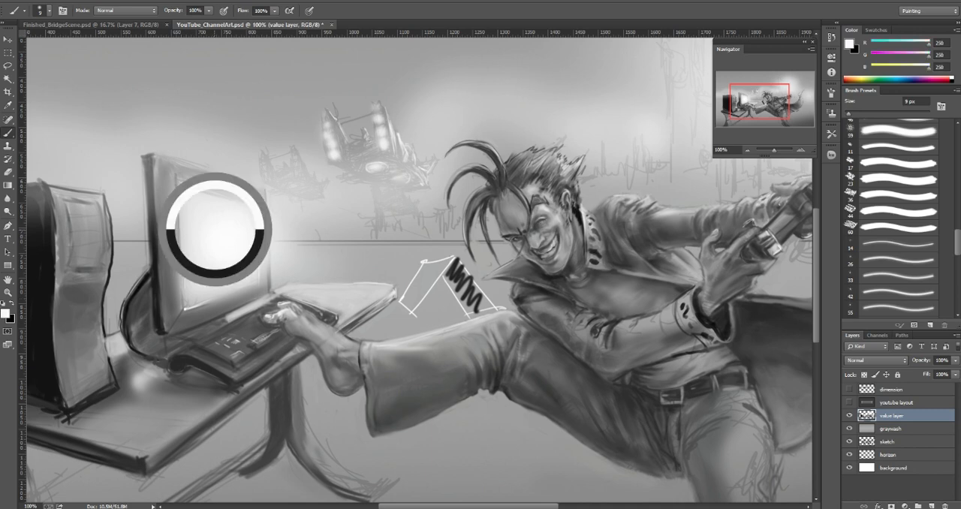
pyautogui.moveTo(262, 245); pyautogui.dragTo(494, 244)
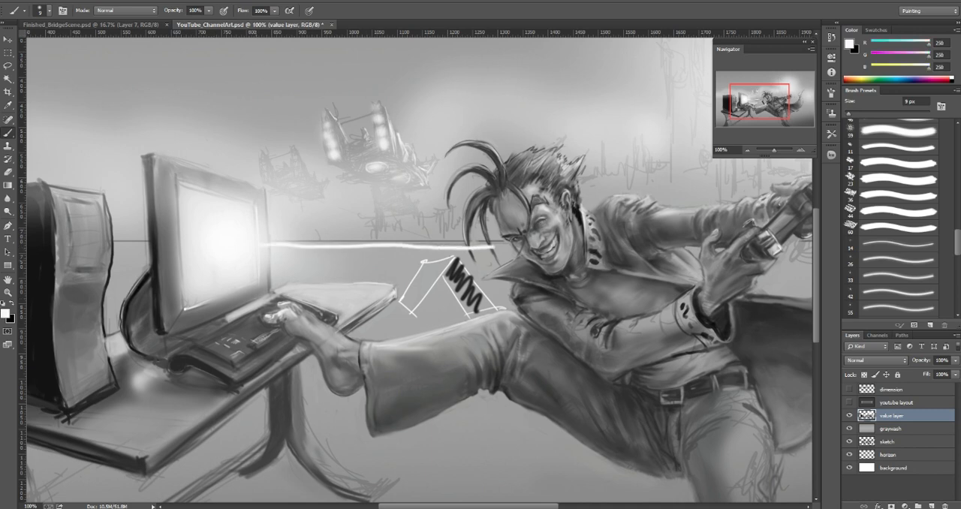
pyautogui.moveTo(255, 258); pyautogui.dragTo(428, 328)
pyautogui.moveTo(456, 258)
pyautogui.mouseDown()
pyautogui.moveTo(491, 263)
pyautogui.moveTo(502, 315)
pyautogui.mouseUp()
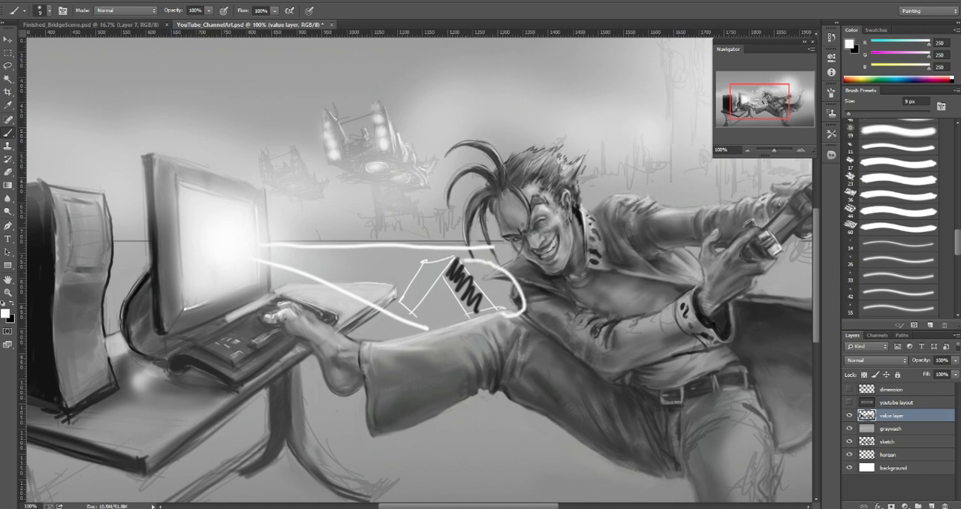
pyautogui.moveTo(388, 267)
pyautogui.mouseDown()
pyautogui.moveTo(419, 266)
pyautogui.moveTo(403, 299)
pyautogui.mouseUp()
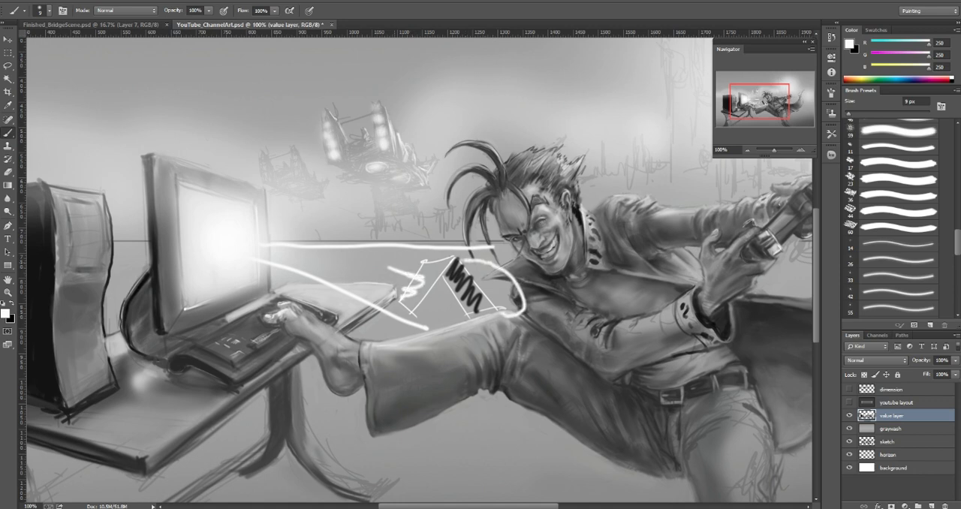
# Step: Undo the light rays and the whole box sketch above the raised leg
pyautogui.hotkey('ctrl', 'alt', 'z')
pyautogui.hotkey('ctrl', 'alt', 'z')
pyautogui.hotkey('ctrl', 'alt', 'z')
pyautogui.hotkey('ctrl', 'alt', 'z')
pyautogui.hotkey('ctrl', 'alt', 'z')
pyautogui.hotkey('ctrl', 'alt', 'z')
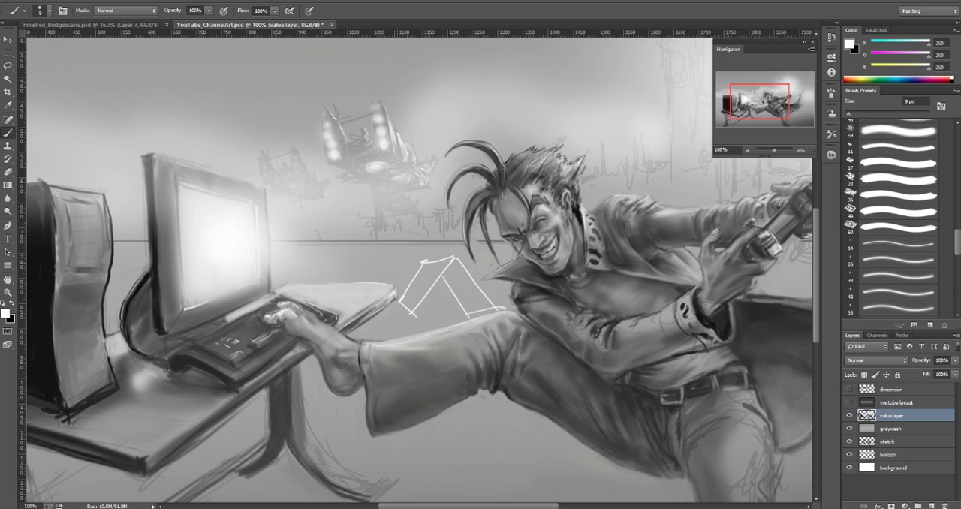
pyautogui.hotkey('ctrl', 'alt', 'z')
pyautogui.hotkey('ctrl', 'alt', 'z')
pyautogui.hotkey('ctrl', 'alt', 'z')
pyautogui.hotkey('ctrl', 'alt', 'z')
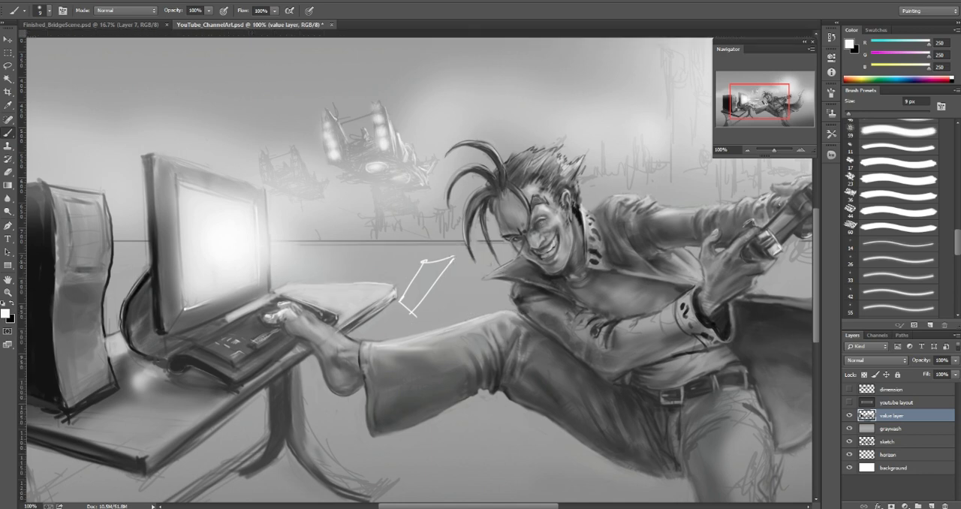
pyautogui.hotkey('ctrl', 'alt', 'z')
pyautogui.hotkey('ctrl', 'alt', 'z')
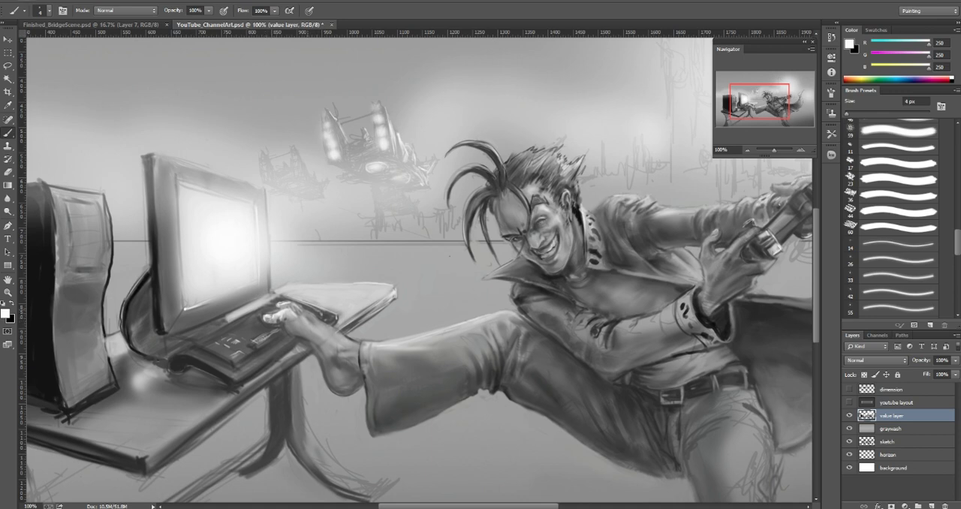
# Step: Shade the foot just behind the toes with sampled gray 100 at 20 px
pyautogui.keyDown('alt'); pyautogui.click(307, 308); pyautogui.keyUp('alt')
pyautogui.press(']')
pyautogui.press(']')
pyautogui.press(']')
pyautogui.press(']')
pyautogui.press(']')
pyautogui.press(']')
pyautogui.press(']')
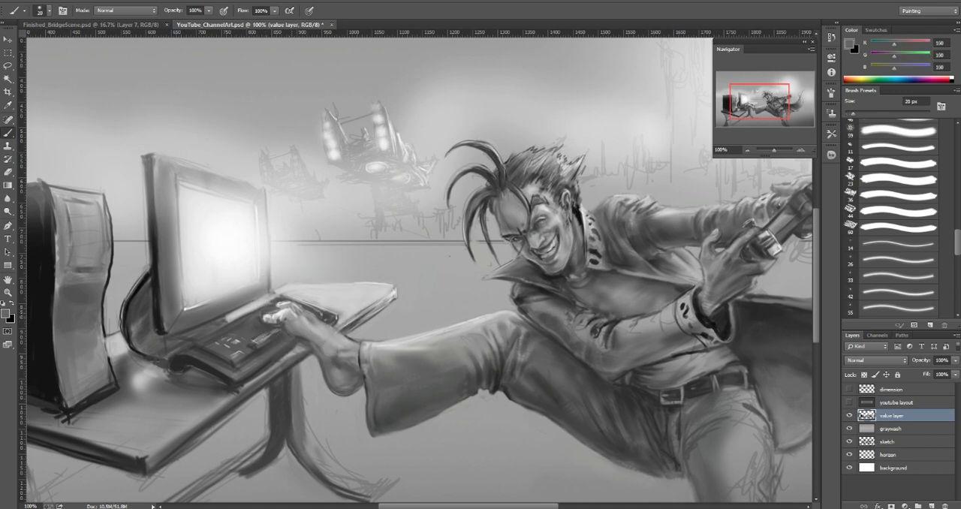
pyautogui.moveTo(292, 312); pyautogui.dragTo(296, 319)
pyautogui.press('[')
pyautogui.keyDown('alt'); pyautogui.click(287, 310); pyautogui.keyUp('alt')
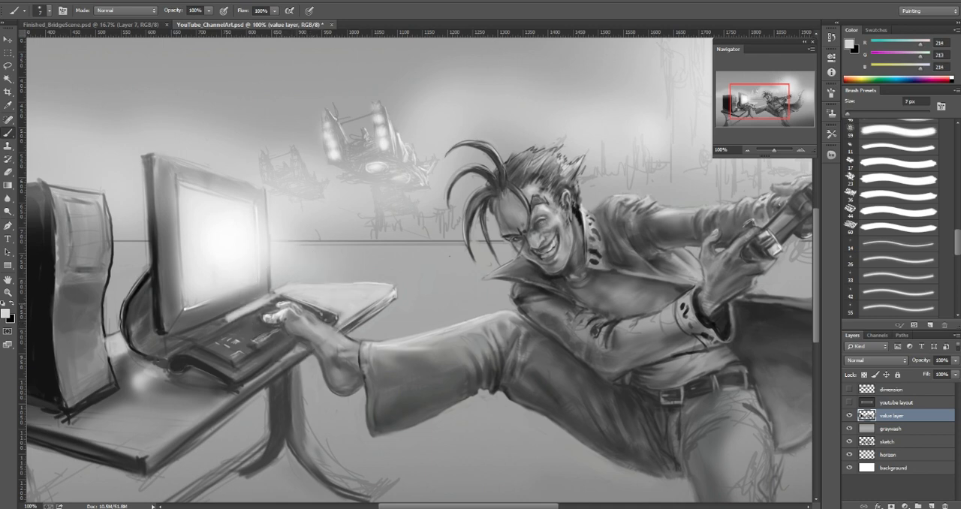
# Step: Refine the toes and upper foot with sampled grays, including 84, 174 and 205 at 7 px
pyautogui.keyDown('alt'); pyautogui.click(298, 308); pyautogui.keyUp('alt')
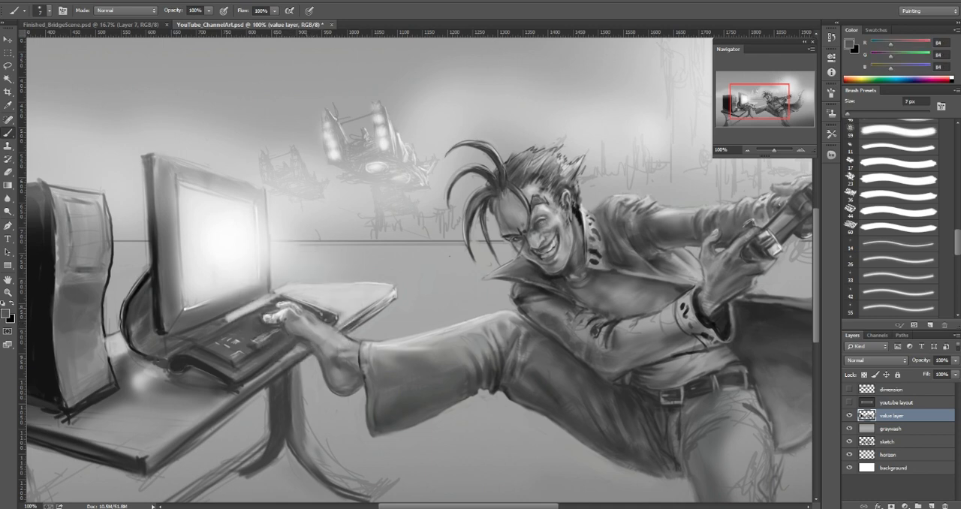
pyautogui.press(']')
pyautogui.press(']')
pyautogui.press(']')
pyautogui.keyDown('alt'); pyautogui.click(293, 305); pyautogui.keyUp('alt')
pyautogui.press('[')
pyautogui.press('[')
pyautogui.press('[')
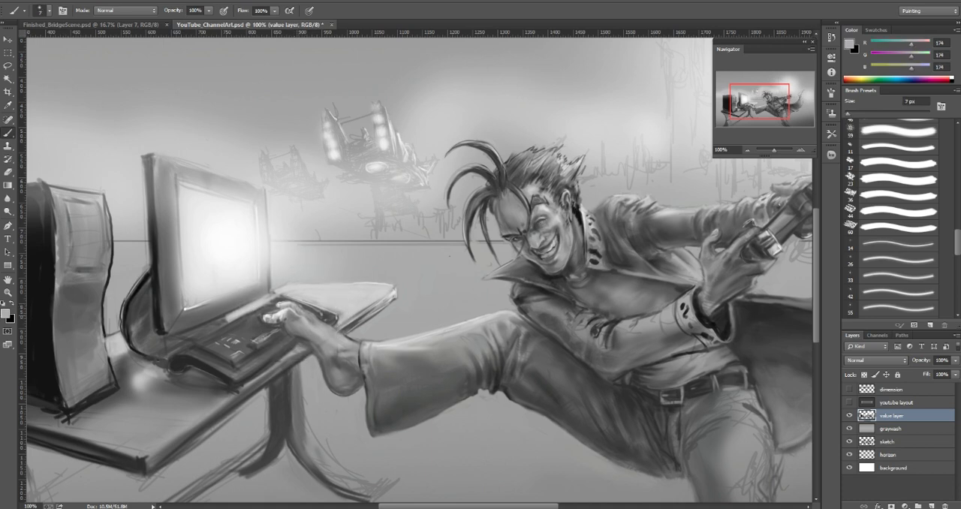
pyautogui.keyDown('alt'); pyautogui.click(289, 308); pyautogui.keyUp('alt')
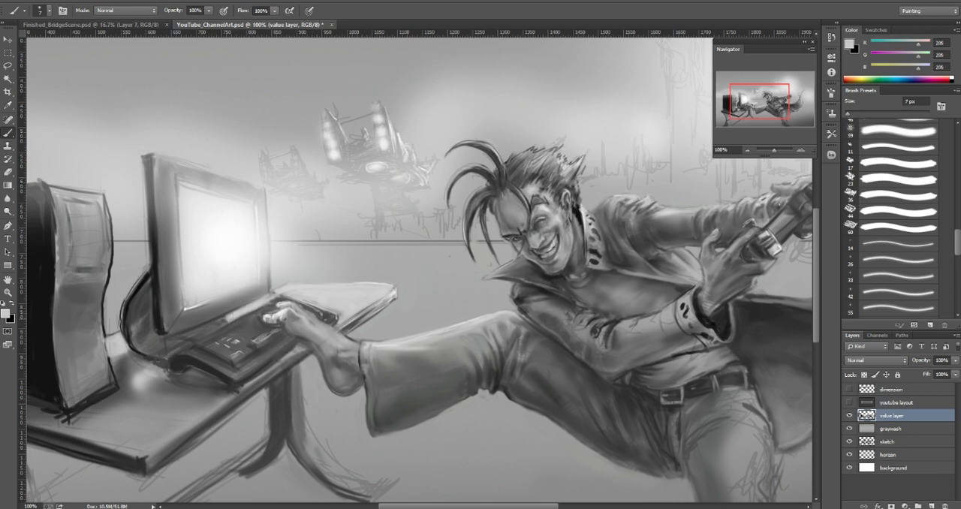
# Step: Shade the upper foot between toes and ankle with sampled grays, including 185, using brush sizes up to 30 px
pyautogui.press(']')
pyautogui.press(']')
pyautogui.press(']')
pyautogui.keyDown('alt'); pyautogui.click(291, 328); pyautogui.keyUp('alt')
pyautogui.keyDown('alt'); pyautogui.click(315, 343); pyautogui.keyUp('alt')
pyautogui.press(']')
pyautogui.press(']')
pyautogui.press(']')
pyautogui.moveTo(301, 320); pyautogui.dragTo(325, 333)
pyautogui.keyDown('alt'); pyautogui.click(312, 356); pyautogui.keyUp('alt')
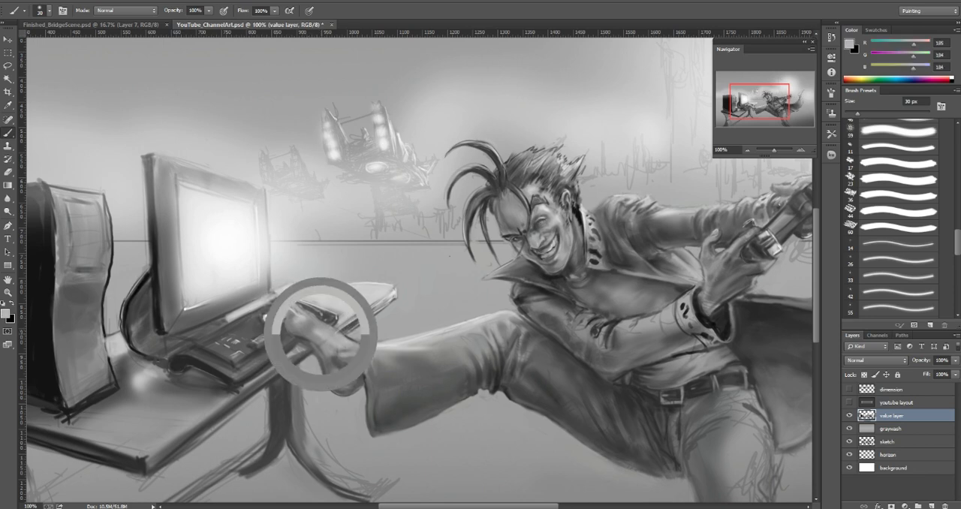
# Step: Refine the upper edge of the raised leg's trouser cuff with sampled light gray, starting at 8 px
pyautogui.press('[')
pyautogui.press('[')
pyautogui.press('[')
pyautogui.press('[')
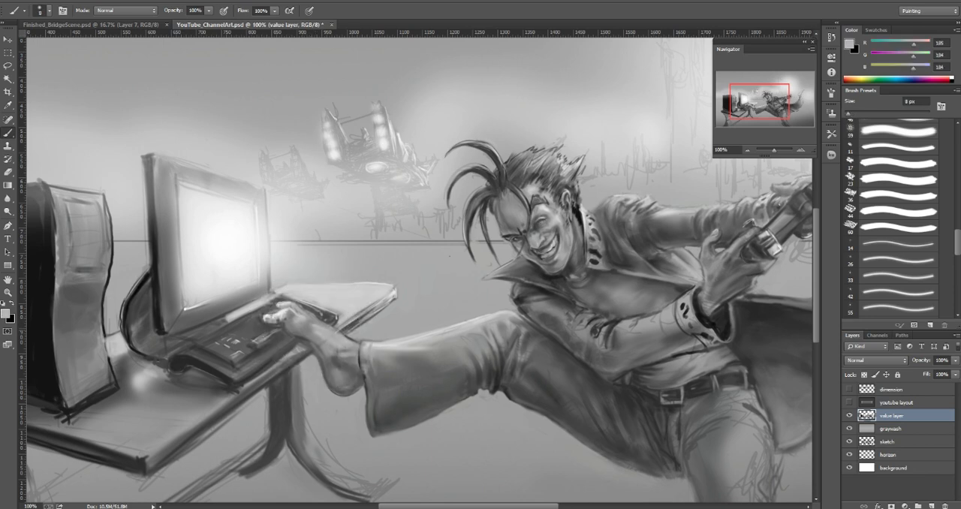
pyautogui.keyDown('alt'); pyautogui.click(381, 346); pyautogui.keyUp('alt')
pyautogui.press(']')
pyautogui.press(']')
pyautogui.press(']')
pyautogui.press(']')
pyautogui.keyDown('alt'); pyautogui.click(373, 347); pyautogui.keyUp('alt')
pyautogui.keyDown('alt'); pyautogui.click(377, 347); pyautogui.keyUp('alt')
pyautogui.keyDown('alt'); pyautogui.click(383, 345); pyautogui.keyUp('alt')
pyautogui.press('[')
pyautogui.press('[')
pyautogui.press('[')
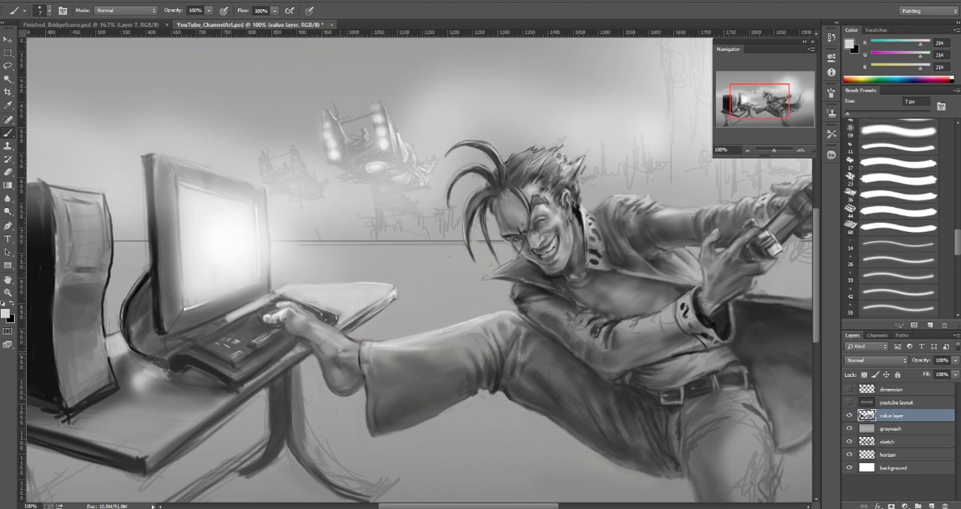
# Step: Deepen the shadow beneath the toes with sampled dark gray 77, finishing with an 8 px brush
pyautogui.press(']')
pyautogui.press(']')
pyautogui.press(']')
pyautogui.press('[')
pyautogui.press('[')
pyautogui.press(']')
pyautogui.press(']')
pyautogui.keyDown('alt'); pyautogui.click(282, 324); pyautogui.keyUp('alt')
pyautogui.press('[')
pyautogui.press('[')
pyautogui.press('[')
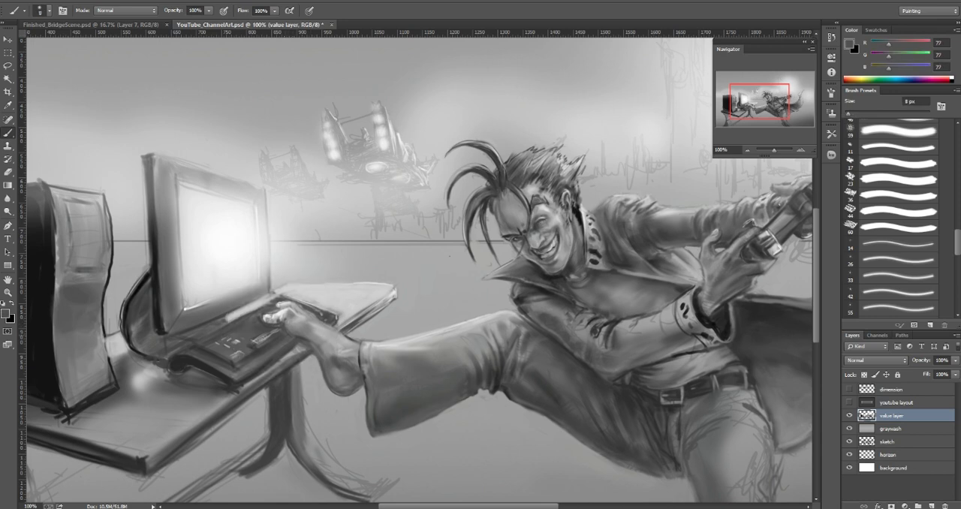
# Step: Shade the keyboard beside the toes with sampled grays 119 and 87 at 15 px
pyautogui.keyDown('alt'); pyautogui.click(261, 336); pyautogui.keyUp('alt')
pyautogui.press(']')
pyautogui.press(']')
pyautogui.press(']')
pyautogui.press(']')
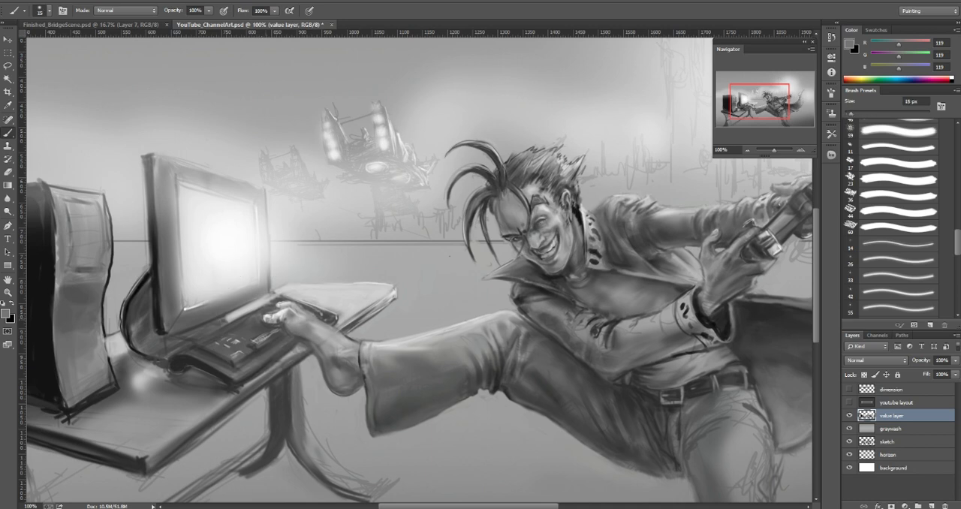
pyautogui.keyDown('alt'); pyautogui.click(267, 310); pyautogui.keyUp('alt')
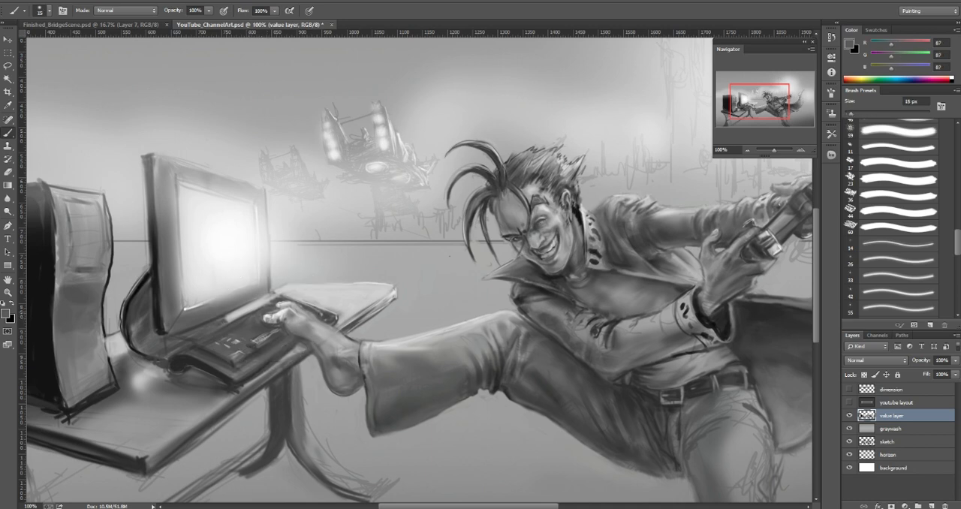
pyautogui.keyDown('alt'); pyautogui.click(249, 312); pyautogui.keyUp('alt')
# Step: Highlight the keyboard's far end with sampled near-white 244 at 3 px and blend it with grays 174 and 136
pyautogui.press('[')
pyautogui.press('[')
pyautogui.keyDown('alt'); pyautogui.click(238, 276); pyautogui.keyUp('alt')
pyautogui.press('[')
pyautogui.press('[')
pyautogui.press('[')
pyautogui.press('[')
pyautogui.press('[')
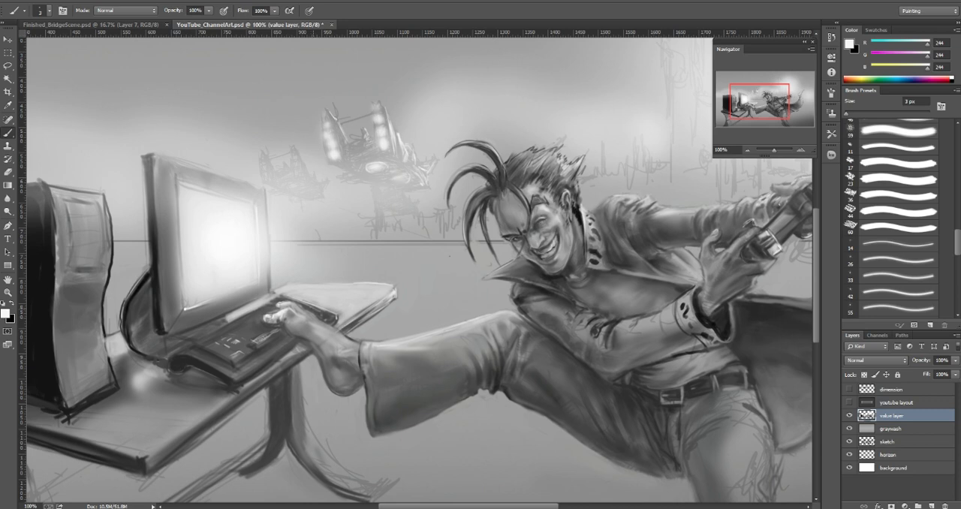
pyautogui.moveTo(313, 308); pyautogui.dragTo(323, 313)
pyautogui.keyDown('alt'); pyautogui.click(318, 309); pyautogui.keyUp('alt')
pyautogui.press(']')
pyautogui.press(']')
pyautogui.press(']')
pyautogui.press(']')
pyautogui.press(']')
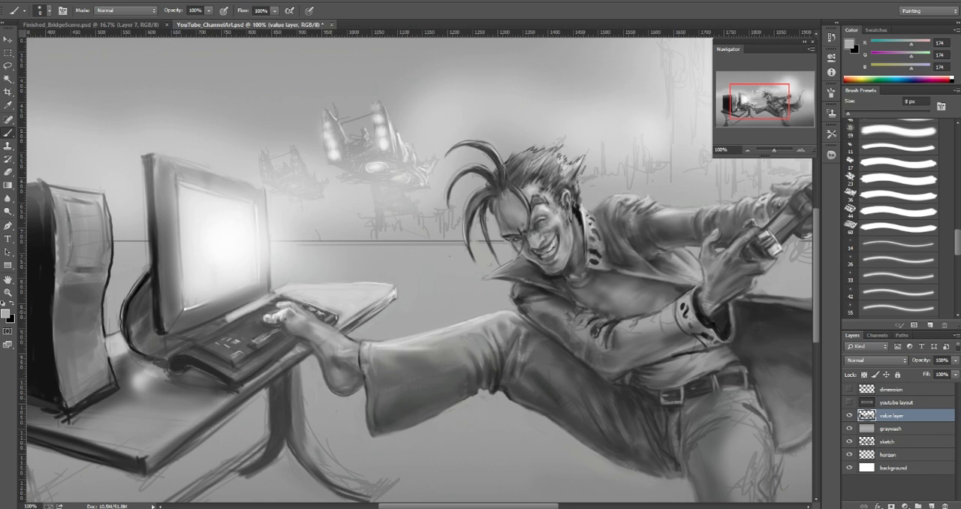
pyautogui.keyDown('alt'); pyautogui.click(331, 314); pyautogui.keyUp('alt')
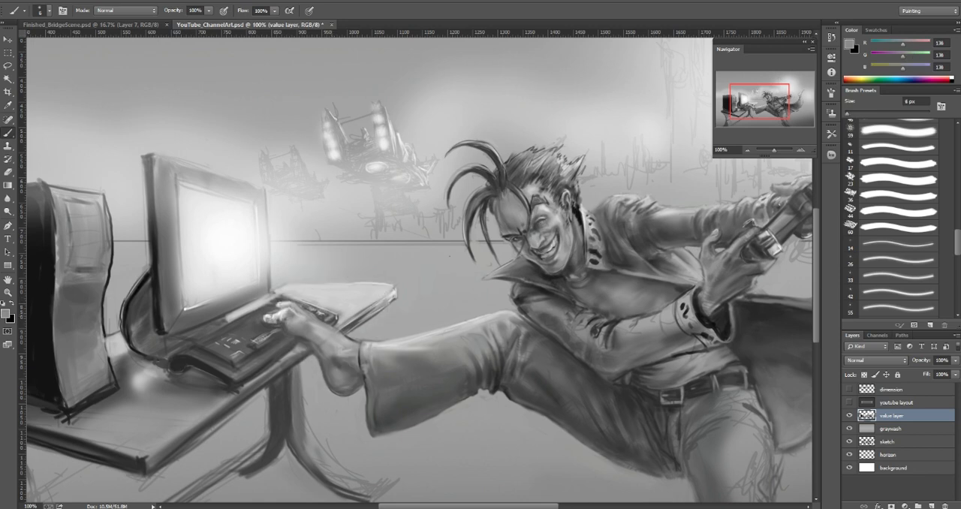
# Step: Refine the keyboard's back edge with sampled grays including 203, 123 and 152 at 4–6 px, and touch up the monitor's lower left frame
pyautogui.keyDown('alt'); pyautogui.click(253, 308); pyautogui.keyUp('alt')
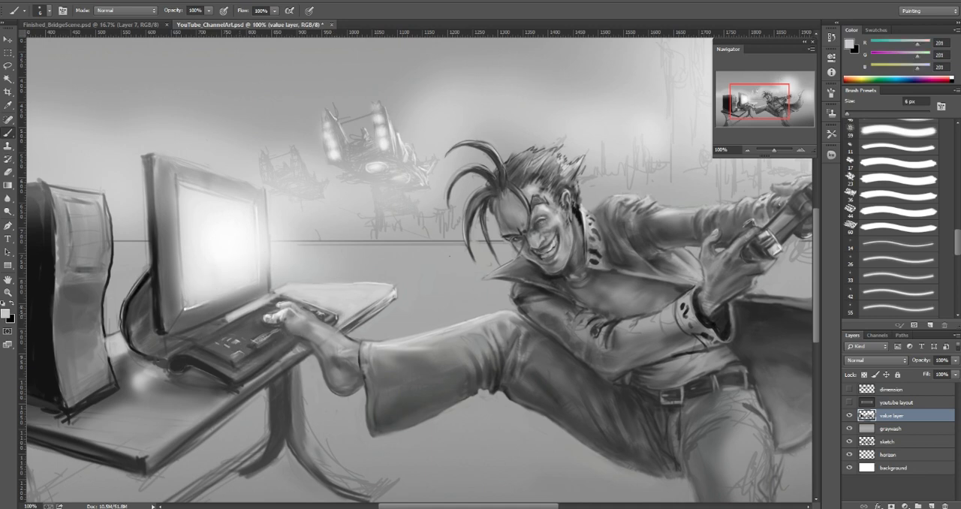
pyautogui.moveTo(268, 297); pyautogui.dragTo(276, 292)
pyautogui.keyDown('alt'); pyautogui.click(285, 289); pyautogui.keyUp('alt')
pyautogui.keyDown('alt'); pyautogui.click(251, 305); pyautogui.keyUp('alt')
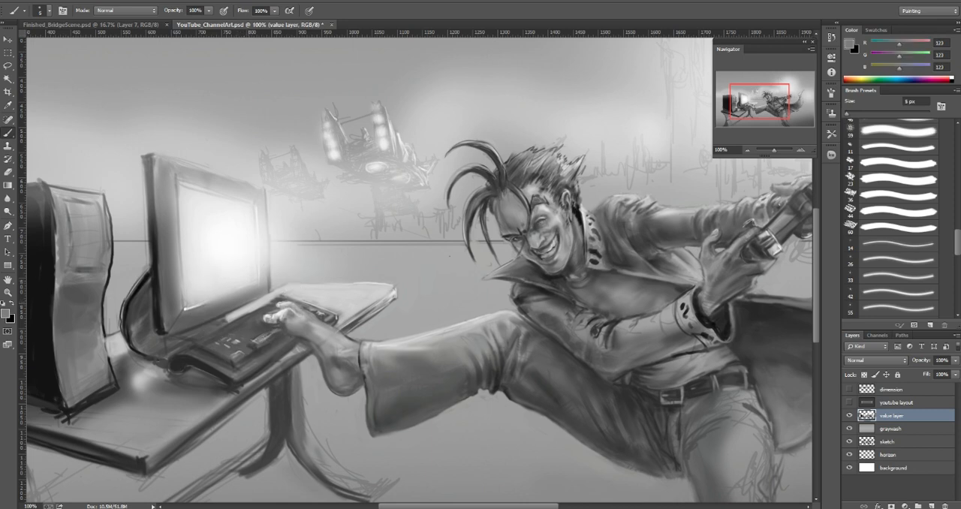
pyautogui.keyDown('alt'); pyautogui.click(235, 309); pyautogui.keyUp('alt')
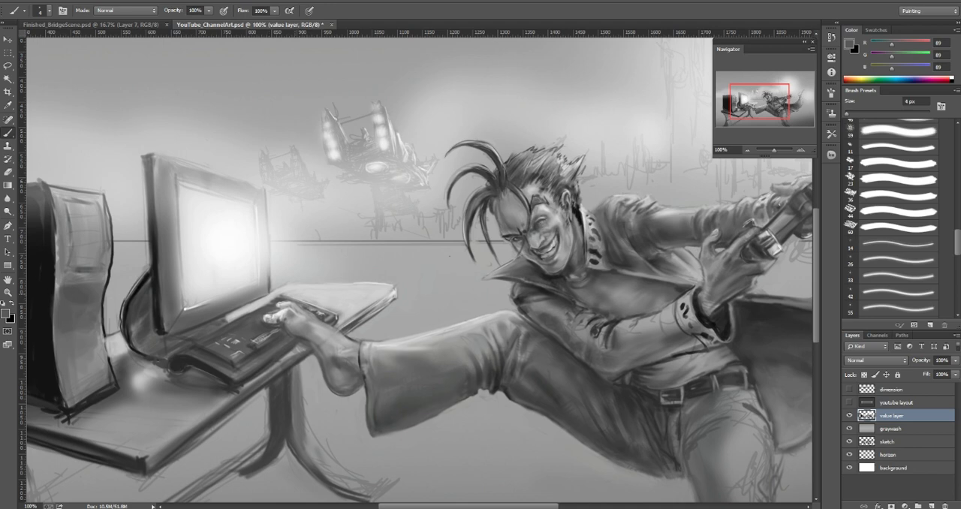
pyautogui.keyDown('alt'); pyautogui.click(267, 286); pyautogui.keyUp('alt')
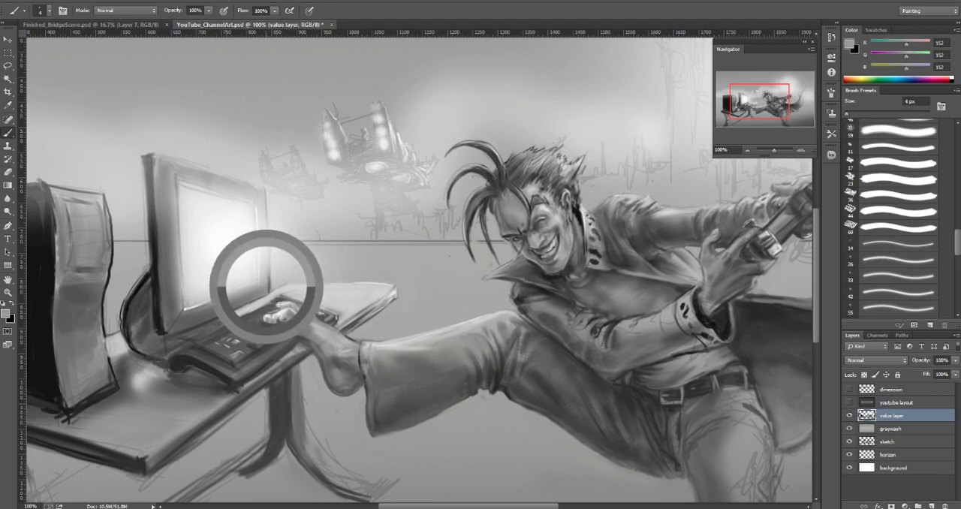
pyautogui.keyDown('alt'); pyautogui.click(249, 298); pyautogui.keyUp('alt')
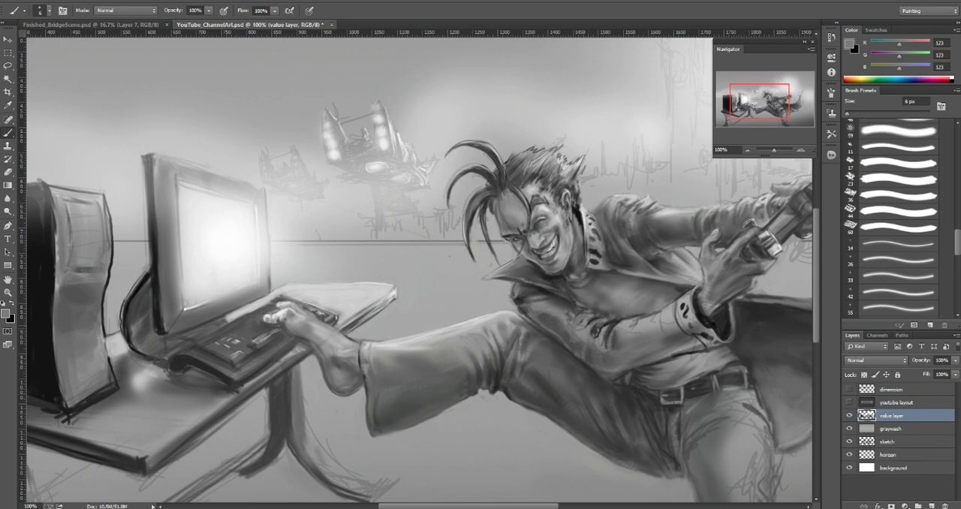
pyautogui.keyDown('alt'); pyautogui.click(242, 309); pyautogui.keyUp('alt')
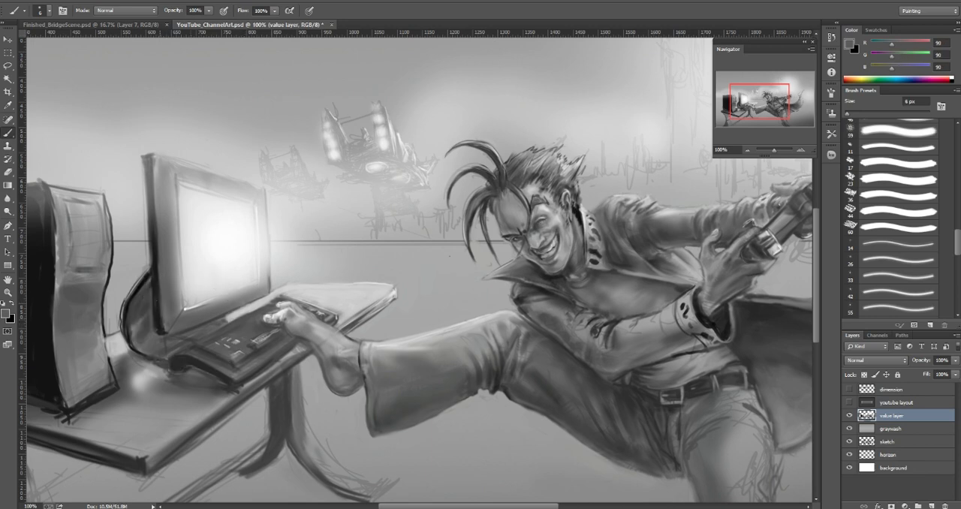
pyautogui.keyDown('alt'); pyautogui.click(161, 327); pyautogui.keyUp('alt')
pyautogui.moveTo(160, 289); pyautogui.dragTo(160, 312)
# Step: Darken the hair strands hanging over the forehead with gray 81 at 4 px and 3 px
pyautogui.hotkey('ctrl', '+')
pyautogui.press('[')
pyautogui.press('[')
pyautogui.keyDown('alt'); pyautogui.click(377, 166); pyautogui.keyUp('alt')
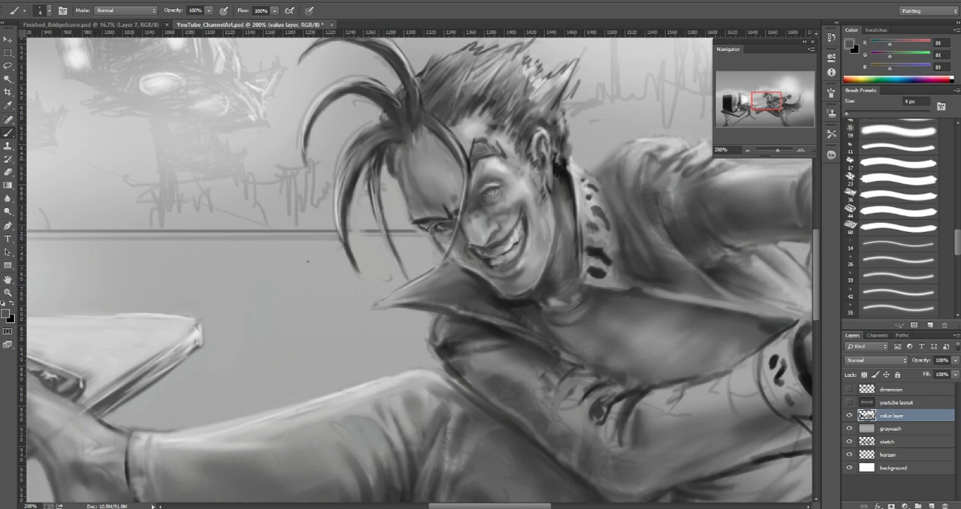
pyautogui.moveTo(376, 183); pyautogui.dragTo(385, 239)
pyautogui.press('[')
pyautogui.moveTo(389, 128); pyautogui.dragTo(403, 246)
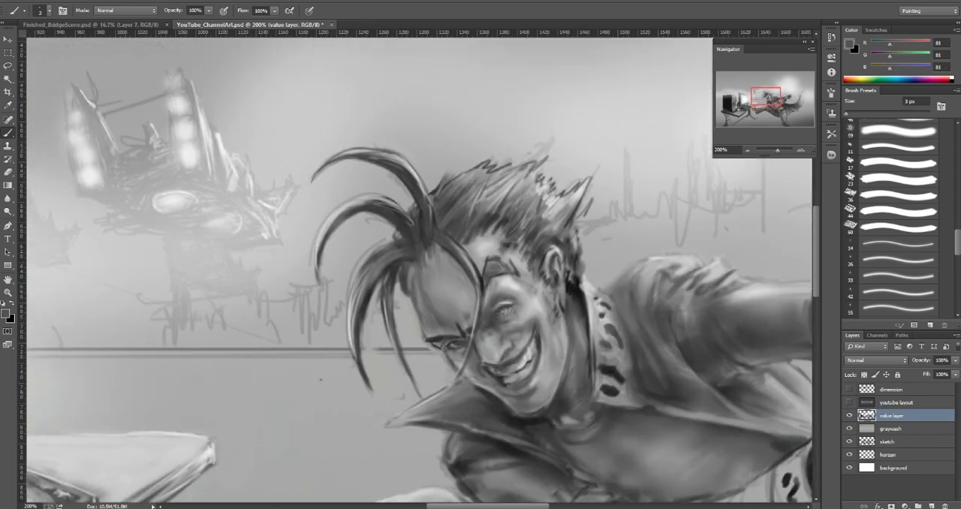
# Step: Clean up the background between the curved hair strands with sampled light grays, including 178 at 8 px
pyautogui.keyDown('alt'); pyautogui.click(415, 168); pyautogui.keyUp('alt')
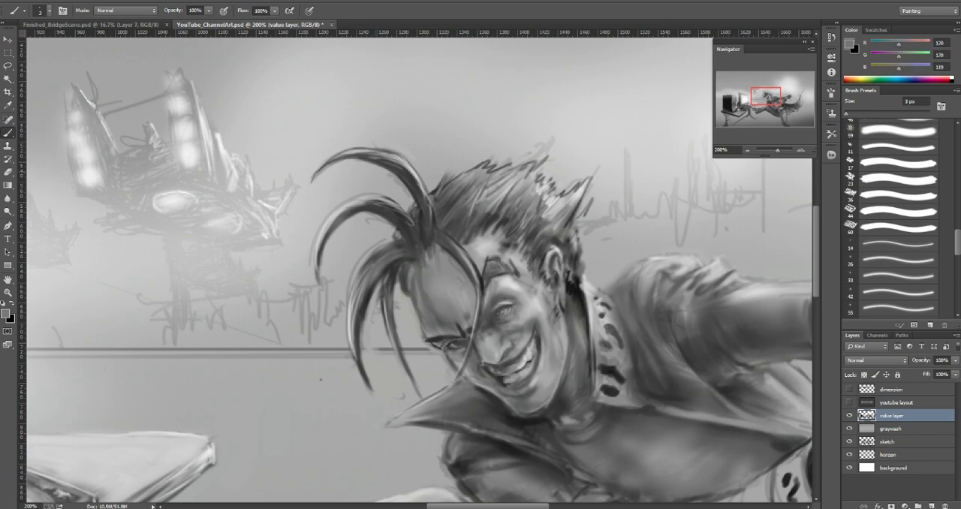
pyautogui.keyDown('alt'); pyautogui.click(376, 171); pyautogui.keyUp('alt')
pyautogui.press(']')
pyautogui.press(']')
pyautogui.press(']')
pyautogui.moveTo(390, 175); pyautogui.dragTo(406, 193)
pyautogui.moveTo(366, 222)
pyautogui.mouseDown()
pyautogui.moveTo(386, 215)
pyautogui.moveTo(398, 235)
pyautogui.mouseUp()
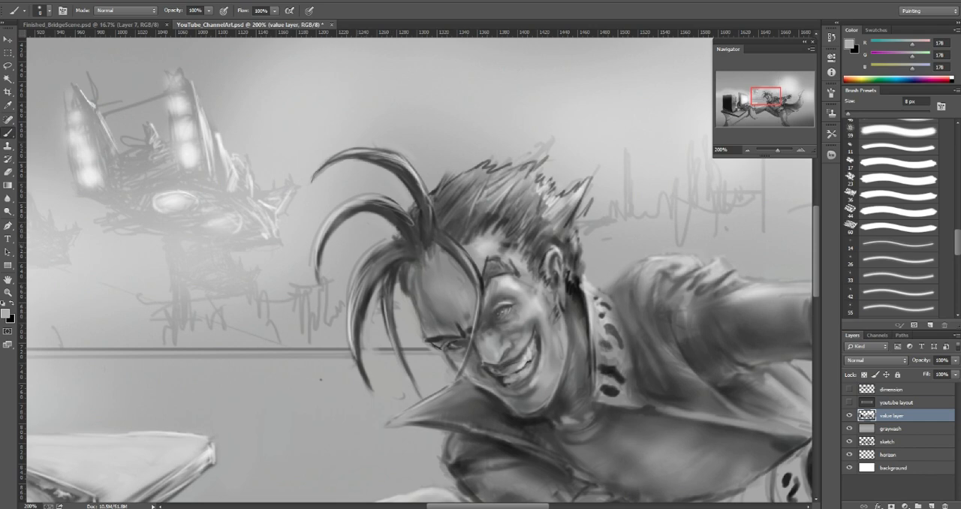
pyautogui.keyDown('alt'); pyautogui.click(361, 241); pyautogui.keyUp('alt')
pyautogui.moveTo(376, 249); pyautogui.dragTo(357, 274)
pyautogui.keyDown('alt'); pyautogui.click(320, 379); pyautogui.keyUp('alt')
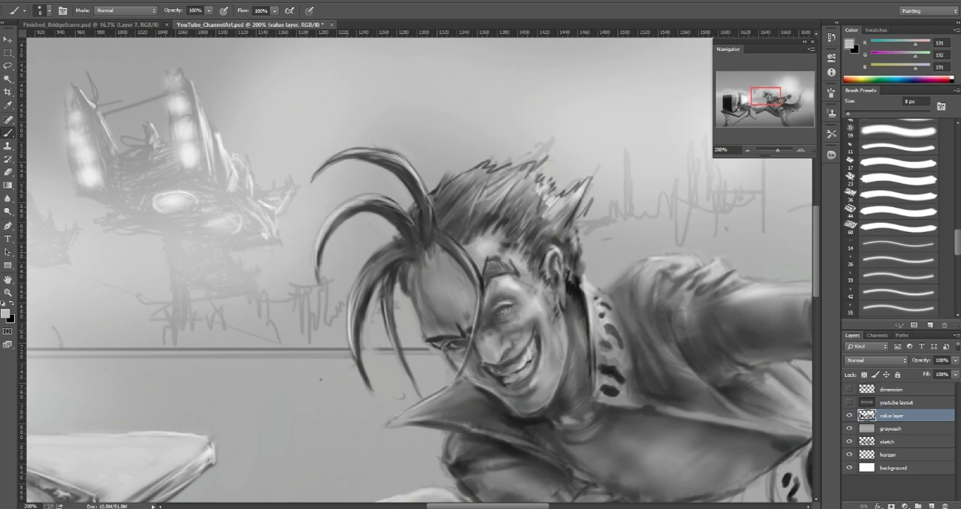
# Step: Reshape the middle curl's tip with sampled dark gray 79 at 3 px and trim the top curl with light gray 194 at 2 px
pyautogui.keyDown('alt'); pyautogui.click(341, 317); pyautogui.keyUp('alt')
pyautogui.keyDown('alt'); pyautogui.click(349, 213); pyautogui.keyUp('alt')
pyautogui.keyDown('alt'); pyautogui.click(321, 241); pyautogui.keyUp('alt')
pyautogui.press('[')
pyautogui.press('[')
pyautogui.moveTo(316, 268); pyautogui.dragTo(319, 284)
pyautogui.keyDown('alt'); pyautogui.click(321, 253); pyautogui.keyUp('alt')
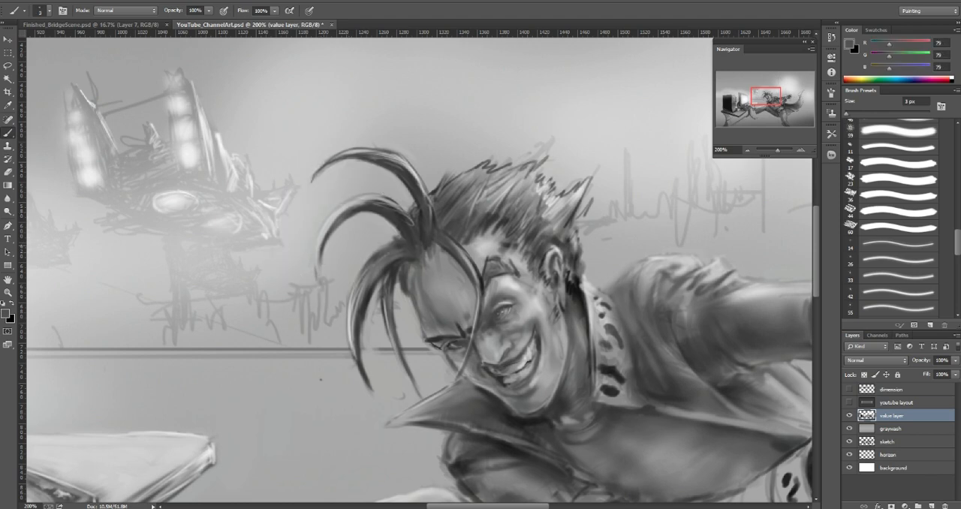
pyautogui.moveTo(318, 254); pyautogui.dragTo(321, 293)
pyautogui.keyDown('alt'); pyautogui.click(328, 225); pyautogui.keyUp('alt')
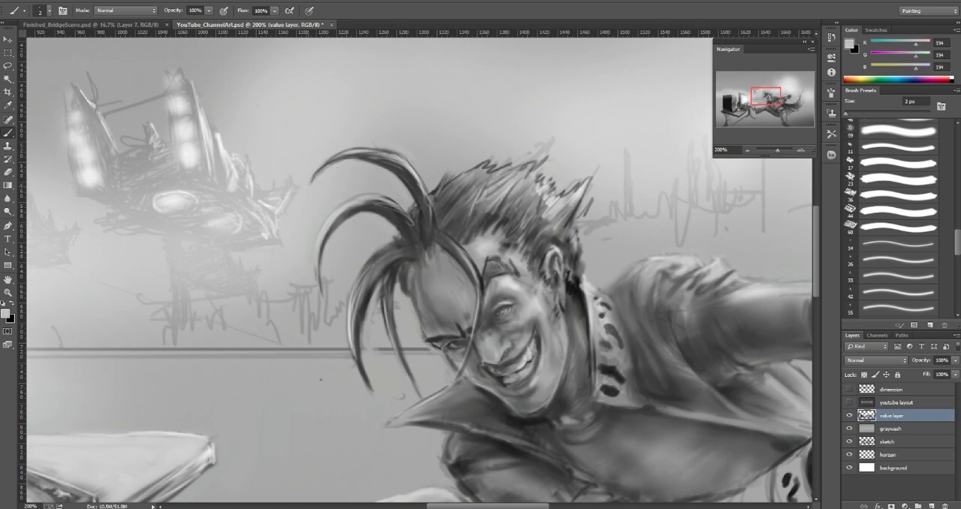
pyautogui.moveTo(312, 180); pyautogui.dragTo(349, 155)
# Step: Touch up the spotted cuff of the front sleeve with sampled gray 170 at 7 px
pyautogui.click(748, 150)
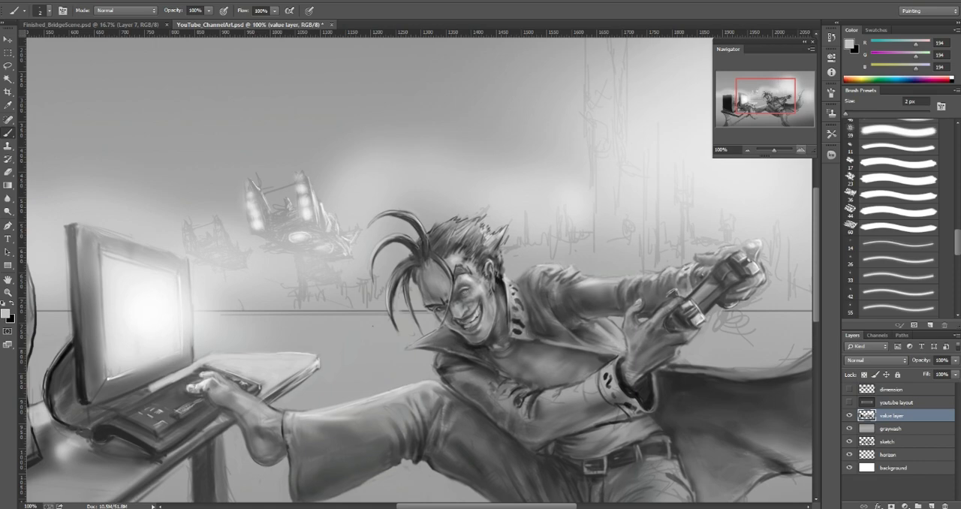
pyautogui.click(800, 150)
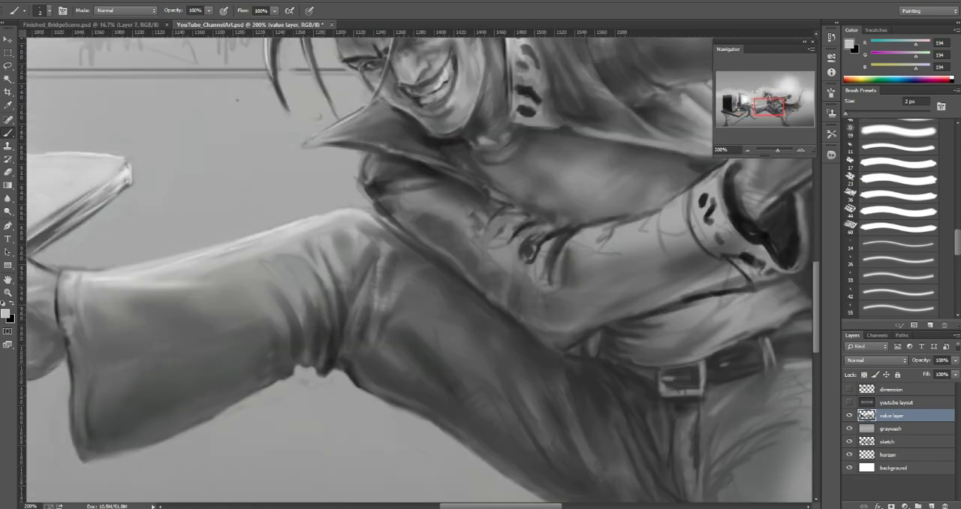
pyautogui.moveTo(768, 106); pyautogui.dragTo(776, 104)
pyautogui.press(']')
pyautogui.press(']')
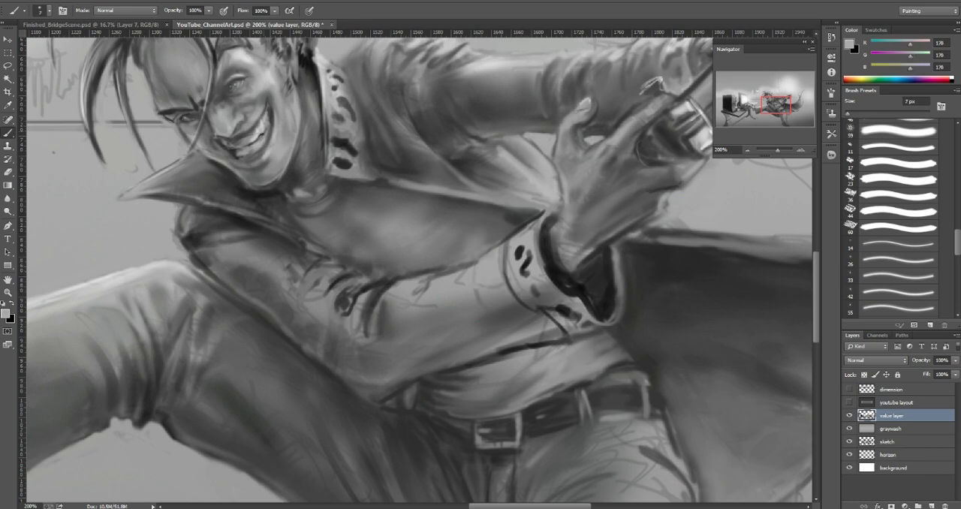
pyautogui.keyDown('alt'); pyautogui.click(531, 239); pyautogui.keyUp('alt')
pyautogui.keyDown('alt'); pyautogui.click(518, 271); pyautogui.keyUp('alt')
# Step: Model the shadowed side of the forehead down to the brow with sampled light gray 220 and grays 167, 131 and 159
pyautogui.press('[')
pyautogui.keyDown('alt'); pyautogui.click(233, 75); pyautogui.keyUp('alt')
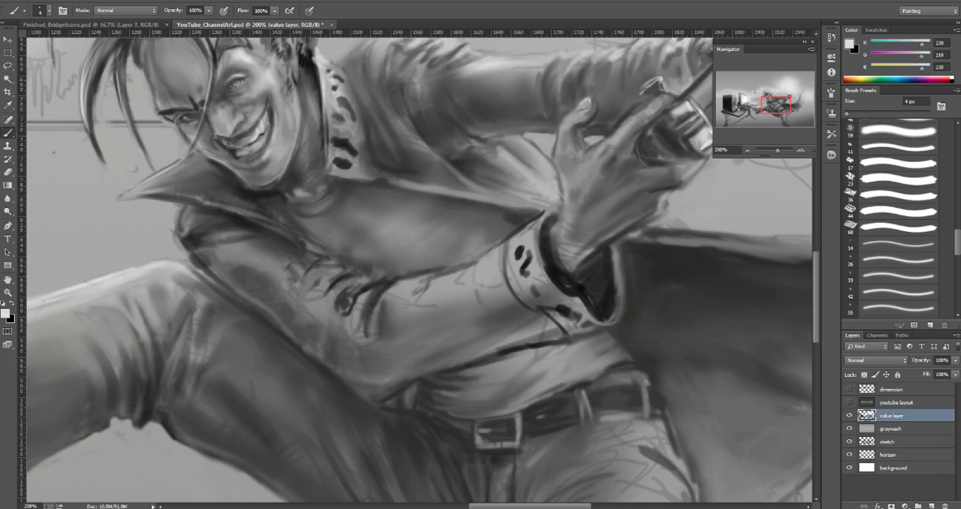
pyautogui.press(']')
pyautogui.moveTo(148, 66); pyautogui.dragTo(152, 79)
pyautogui.moveTo(225, 150); pyautogui.dragTo(382, 242)
pyautogui.press(']')
pyautogui.keyDown('alt'); pyautogui.click(300, 164); pyautogui.keyUp('alt')
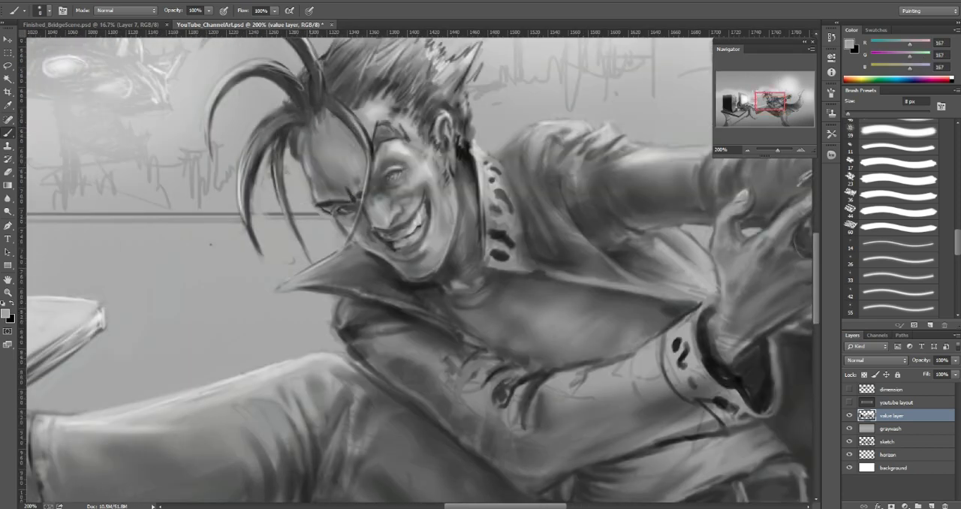
pyautogui.moveTo(301, 142); pyautogui.dragTo(305, 156)
pyautogui.keyDown('alt'); pyautogui.click(317, 171); pyautogui.keyUp('alt')
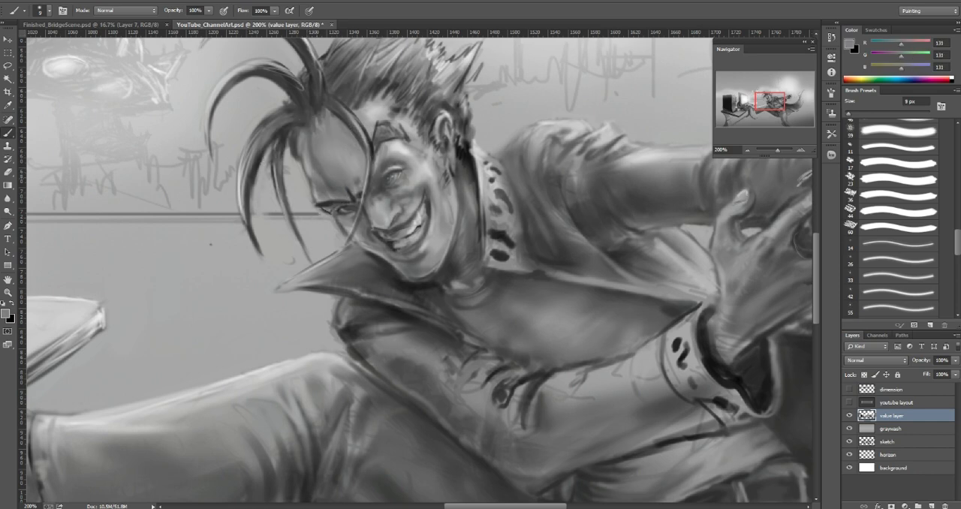
pyautogui.keyDown('alt'); pyautogui.click(317, 196); pyautogui.keyUp('alt')
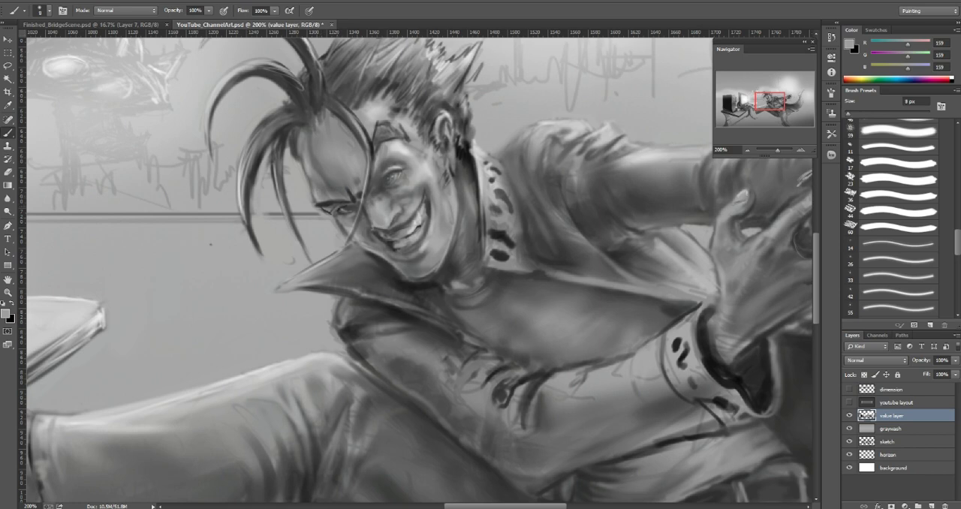
# Step: Detail both eyes with sampled darks 63 and 89, mid-gray 132 and near-white 220 using a 1–2 px brush
pyautogui.keyDown('alt'); pyautogui.click(335, 199); pyautogui.keyUp('alt')
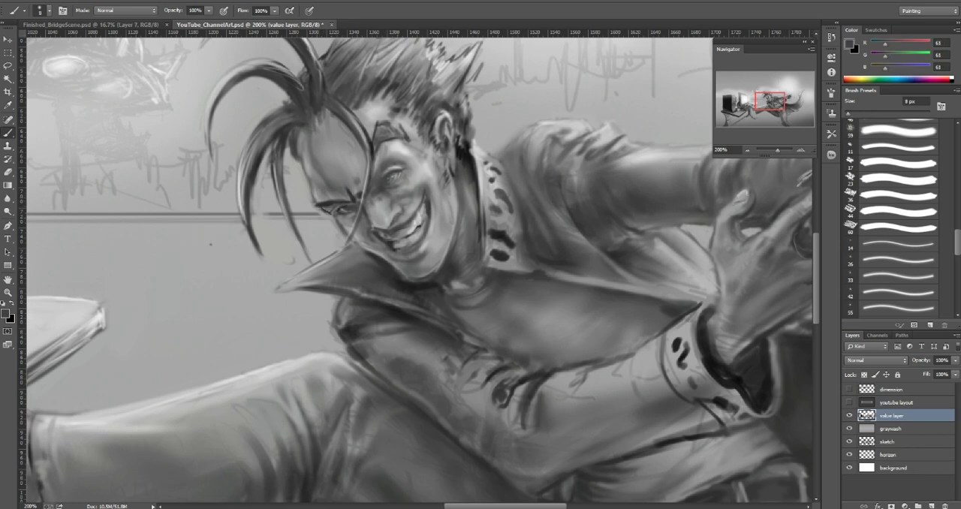
pyautogui.keyDown('alt'); pyautogui.click(400, 147); pyautogui.keyUp('alt')
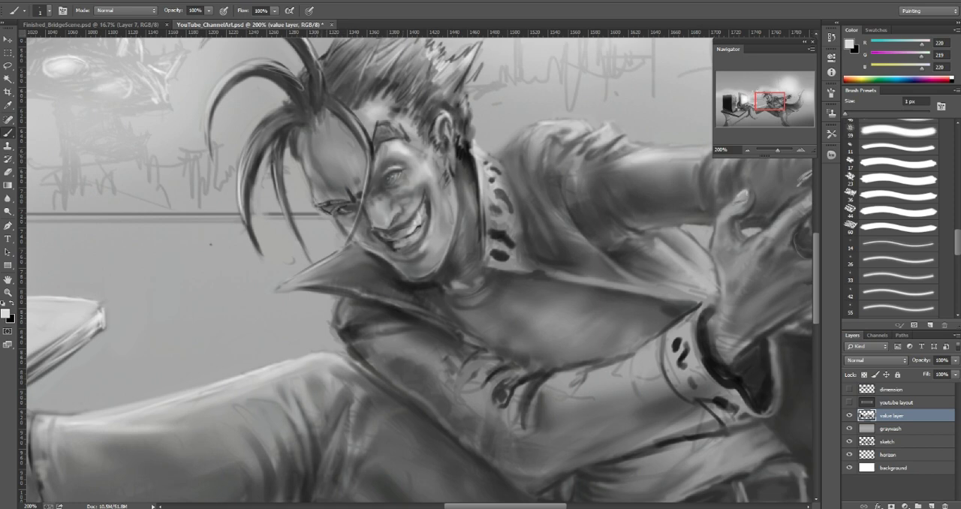
pyautogui.press(']')
pyautogui.press(']')
pyautogui.press(']')
pyautogui.press(']')
pyautogui.press(']')
pyautogui.keyDown('alt'); pyautogui.click(389, 178); pyautogui.keyUp('alt')
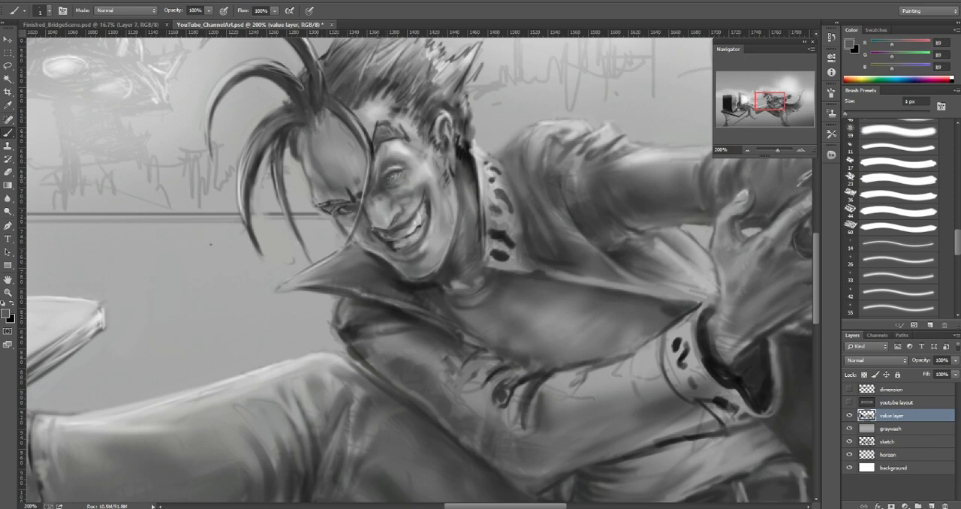
pyautogui.keyDown('alt'); pyautogui.click(391, 179); pyautogui.keyUp('alt')
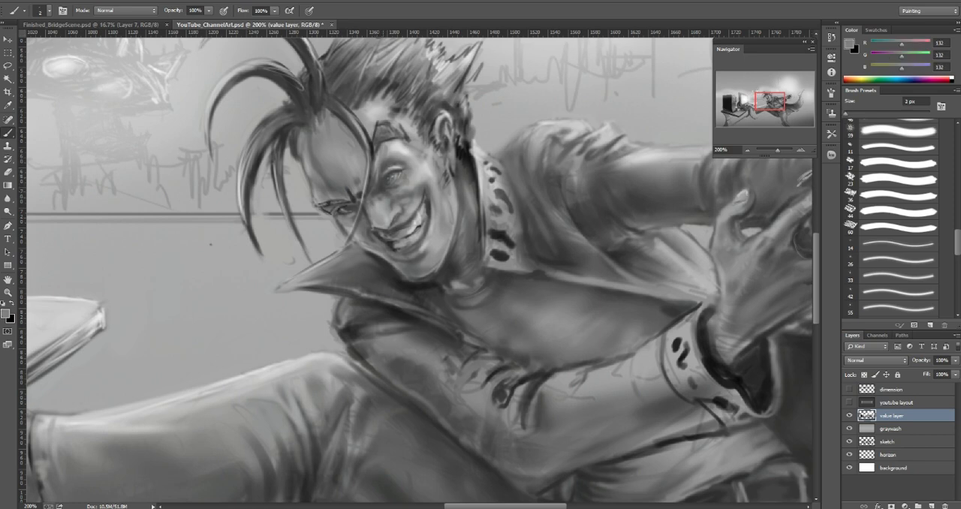
pyautogui.keyDown('alt'); pyautogui.click(395, 175); pyautogui.keyUp('alt')
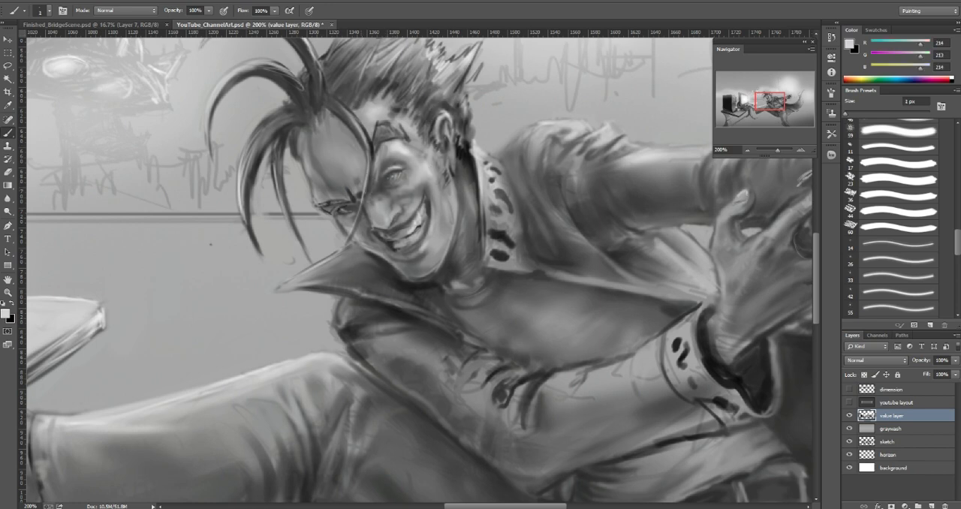
pyautogui.keyDown('alt'); pyautogui.click(395, 177); pyautogui.keyUp('alt')
# Step: Define the eye makeup and the hair strand crossing the face with sampled dark gray 60 at 3 px and gray 159 at 2 px
pyautogui.press(']')
pyautogui.press(']')
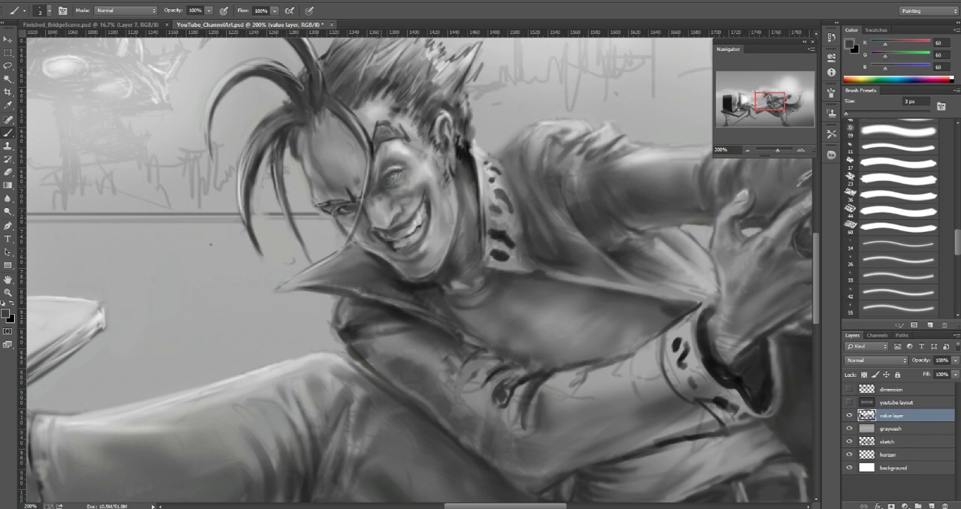
pyautogui.keyDown('alt'); pyautogui.click(378, 156); pyautogui.keyUp('alt')
pyautogui.keyDown('alt'); pyautogui.click(379, 144); pyautogui.keyUp('alt')
pyautogui.moveTo(374, 156); pyautogui.dragTo(376, 169)
pyautogui.keyDown('alt'); pyautogui.click(363, 135); pyautogui.keyUp('alt')
pyautogui.press(']')
pyautogui.moveTo(360, 126); pyautogui.dragTo(370, 148)
pyautogui.moveTo(368, 139); pyautogui.dragTo(369, 196)
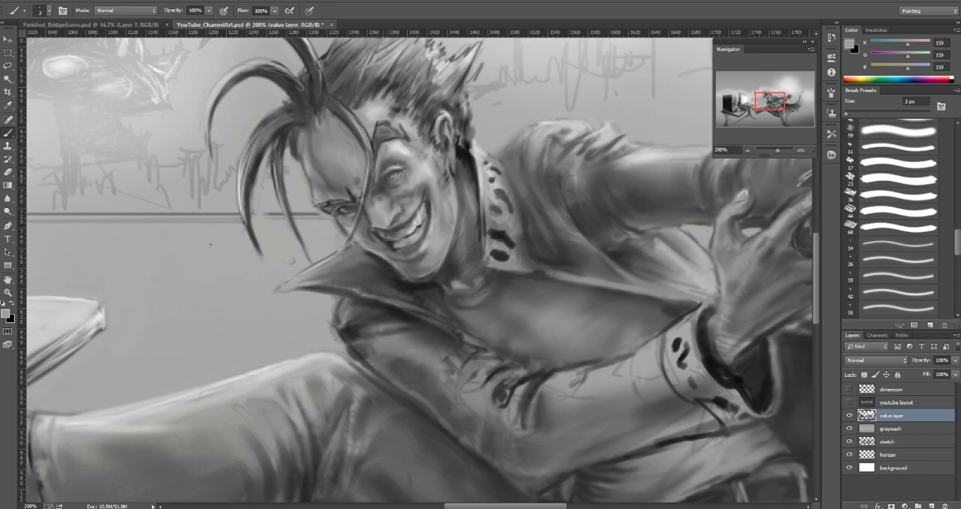
# Step: Refine the eye makeup and inner brow beside the hair strand with sampled light gray 211 at 1 px and gray 119
pyautogui.keyDown('alt'); pyautogui.click(382, 184); pyautogui.keyUp('alt')
pyautogui.keyDown('alt'); pyautogui.click(401, 147); pyautogui.keyUp('alt')
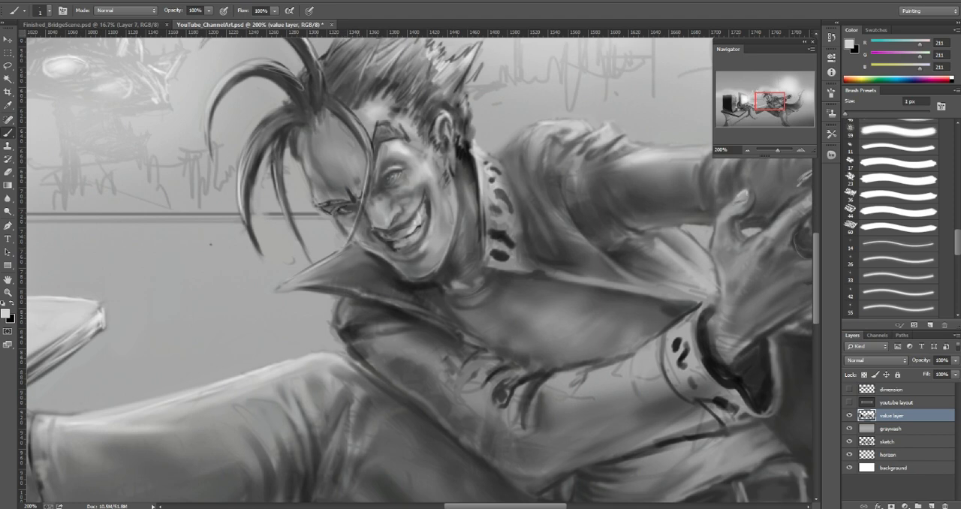
pyautogui.keyDown('alt'); pyautogui.click(348, 192); pyautogui.keyUp('alt')
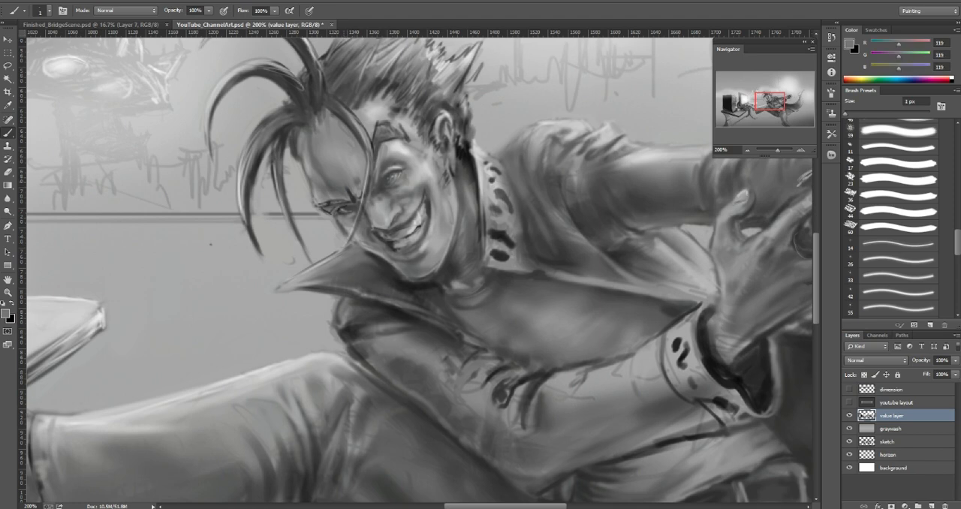
pyautogui.press(']')
pyautogui.press(']')
pyautogui.press(']')
pyautogui.press(']')
pyautogui.press(']')
pyautogui.press(']')
pyautogui.moveTo(349, 188); pyautogui.dragTo(349, 193)
# Step: Shade the frown crease at the inner end of the brow with sampled dark gray 73 and mid-gray 135 at 4 px
pyautogui.keyDown('alt'); pyautogui.click(345, 201); pyautogui.keyUp('alt')
pyautogui.press(']')
pyautogui.press(']')
pyautogui.press(']')
pyautogui.press(']')
pyautogui.press(']')
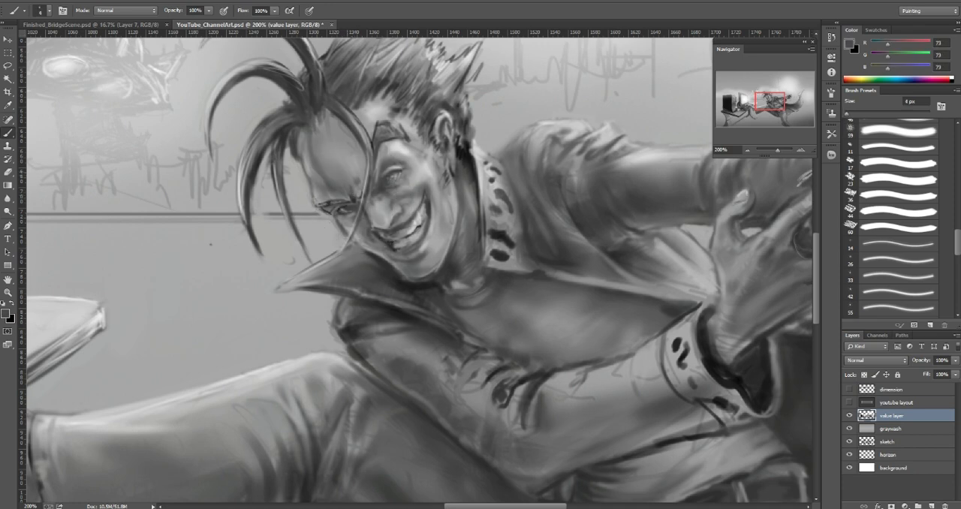
pyautogui.keyDown('alt'); pyautogui.click(348, 197); pyautogui.keyUp('alt')
pyautogui.press('[')
pyautogui.press('[')
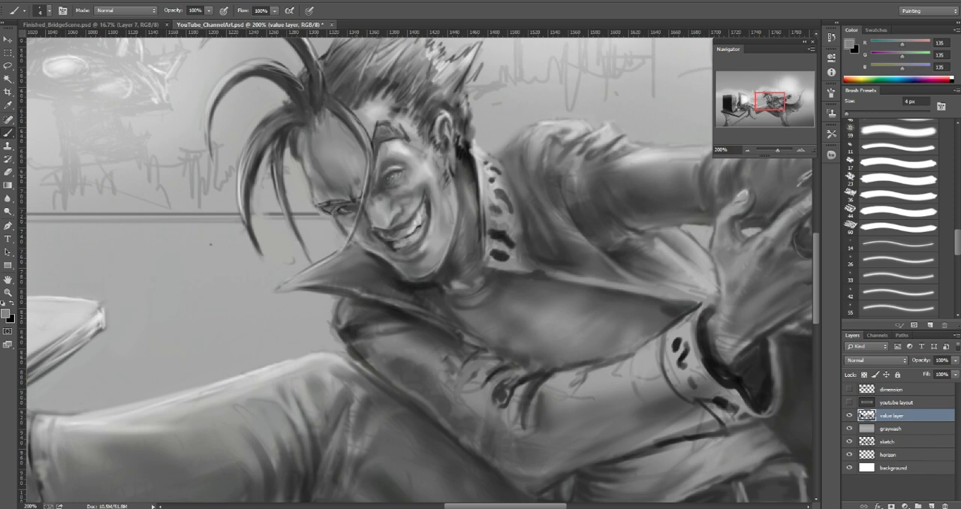
# Step: Blend the forehead just above the brow crease with sampled grays 104 and 165 at 4 px and 137 at 6 px
pyautogui.keyDown('alt'); pyautogui.click(358, 181); pyautogui.keyUp('alt')
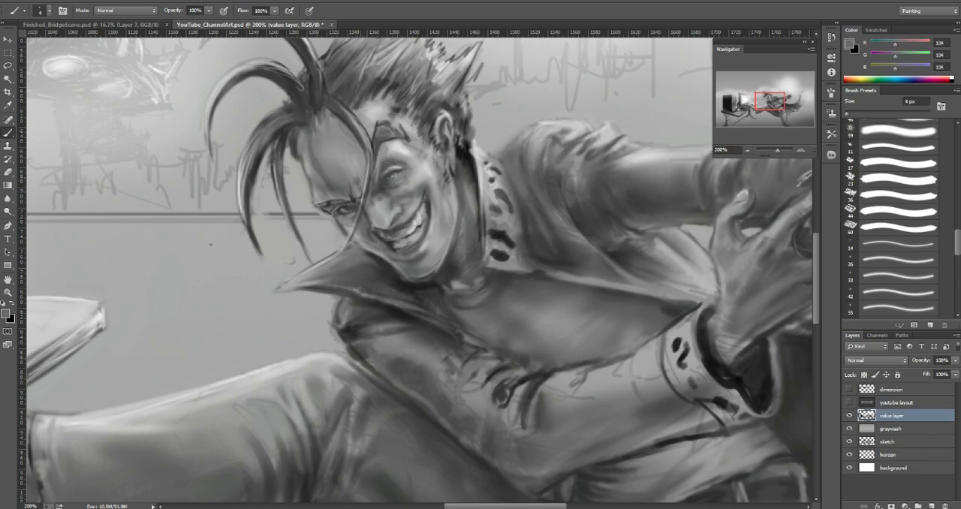
pyautogui.moveTo(353, 168); pyautogui.dragTo(360, 181)
pyautogui.keyDown('alt'); pyautogui.click(355, 162); pyautogui.keyUp('alt')
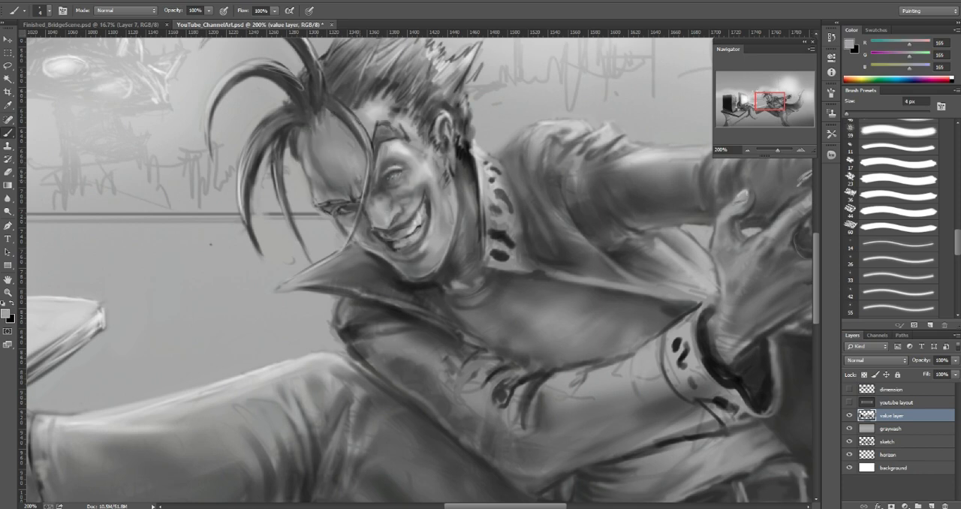
pyautogui.keyDown('alt'); pyautogui.click(353, 171); pyautogui.keyUp('alt')
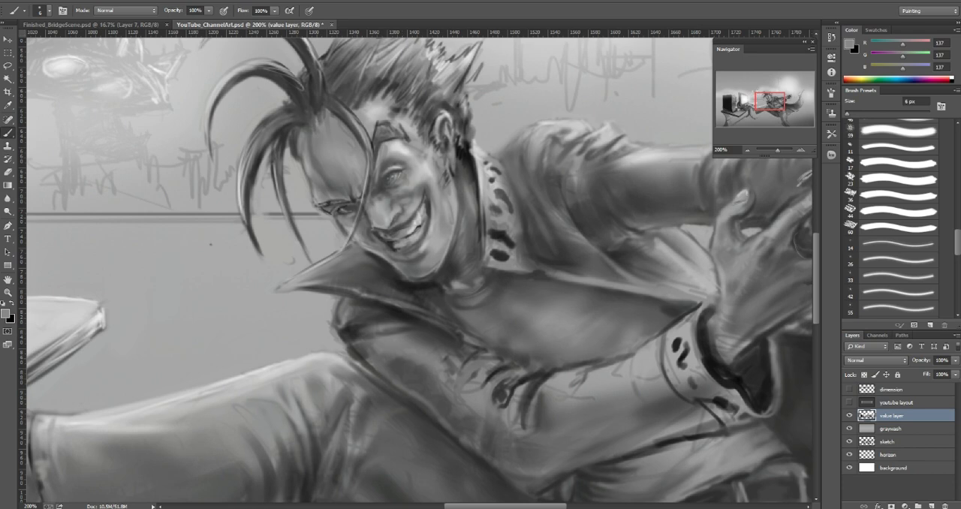
# Step: Rework the brow and upper lid of the shadow-side eye with sampled grays 171 and 169 at 6 px and dark 79 at 7 px
pyautogui.keyDown('alt'); pyautogui.click(410, 231); pyautogui.keyUp('alt')
pyautogui.moveTo(323, 208); pyautogui.dragTo(335, 209)
pyautogui.keyDown('alt'); pyautogui.click(331, 210); pyautogui.keyUp('alt')
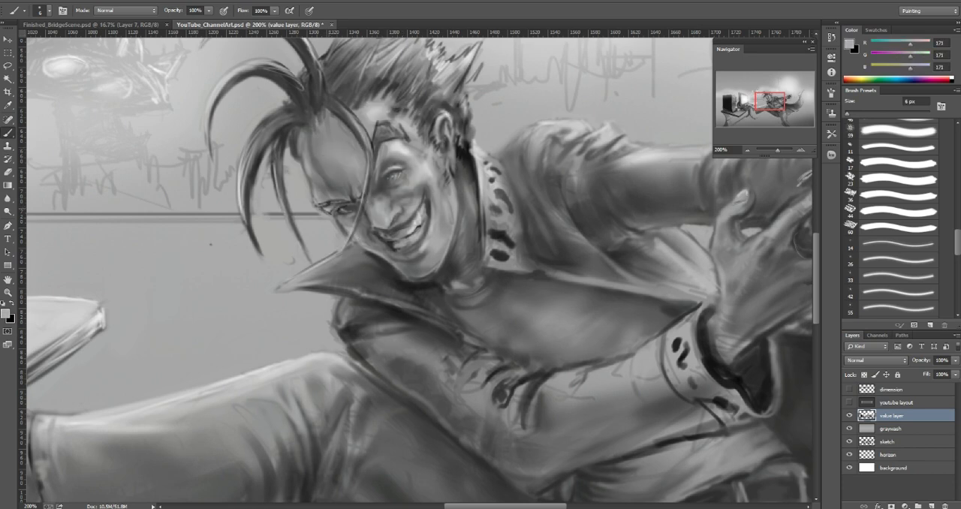
pyautogui.keyDown('alt'); pyautogui.click(335, 205); pyautogui.keyUp('alt')
pyautogui.press(']')
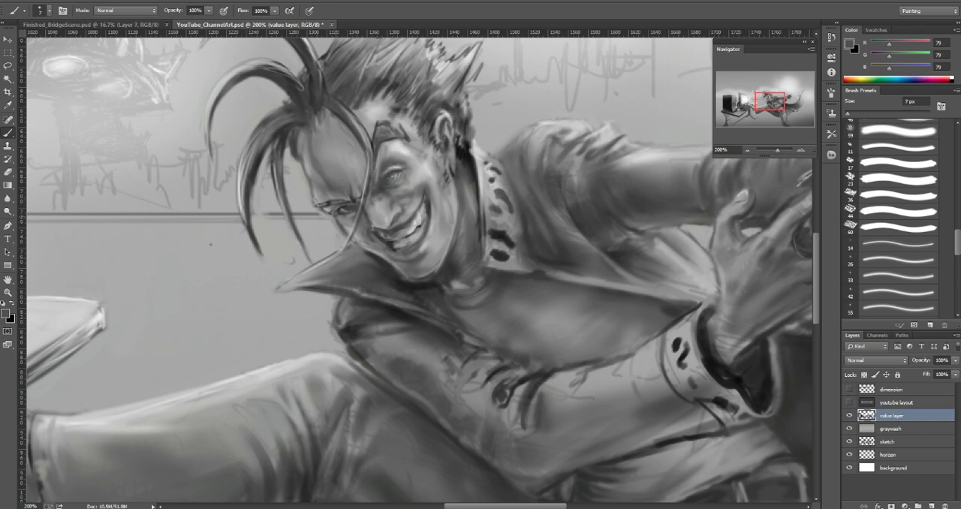
pyautogui.keyDown('alt'); pyautogui.click(331, 208); pyautogui.keyUp('alt')
pyautogui.moveTo(322, 207); pyautogui.dragTo(326, 211)
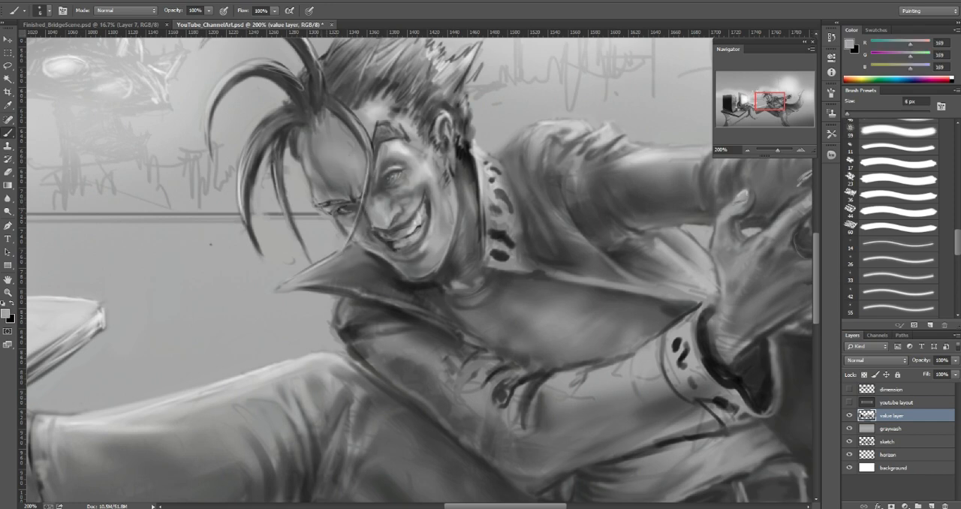
pyautogui.keyDown('alt'); pyautogui.click(332, 209); pyautogui.keyUp('alt')
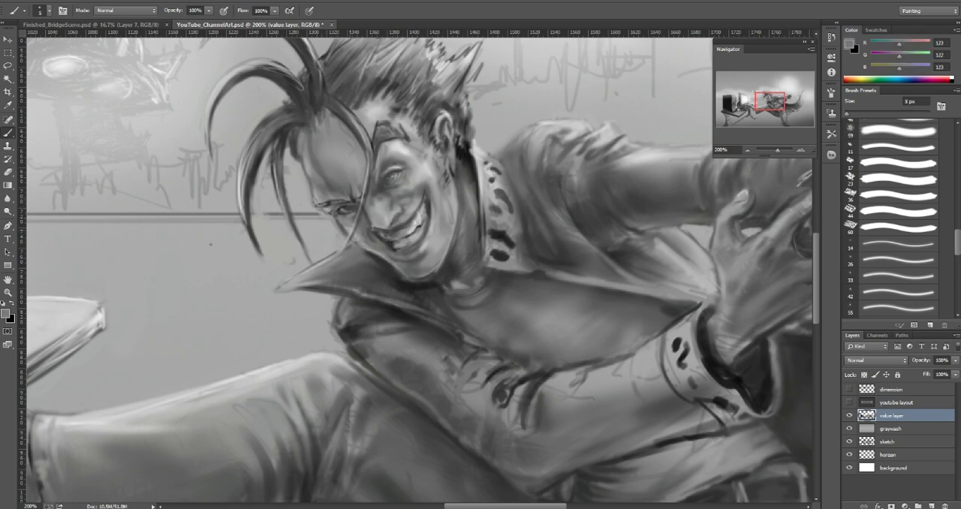
# Step: Touch up the area under the shadow-side eye with sampled gray 123 and light gray 184, using 2 px for the light tone
pyautogui.keyDown('alt'); pyautogui.click(322, 217); pyautogui.keyUp('alt')
pyautogui.keyDown('alt'); pyautogui.click(239, 184); pyautogui.keyUp('alt')
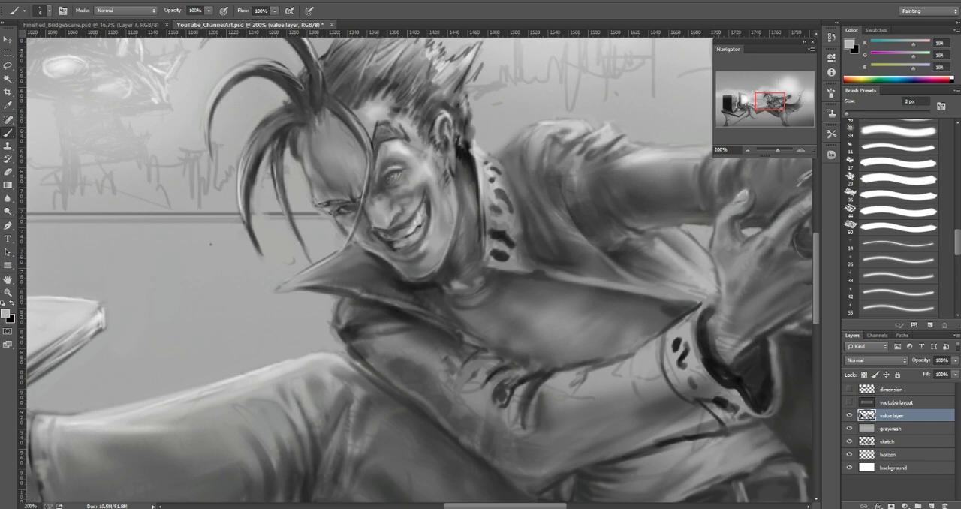
pyautogui.press(']')
pyautogui.moveTo(336, 217); pyautogui.dragTo(344, 231)
pyautogui.moveTo(211, 244); pyautogui.dragTo(237, 284)
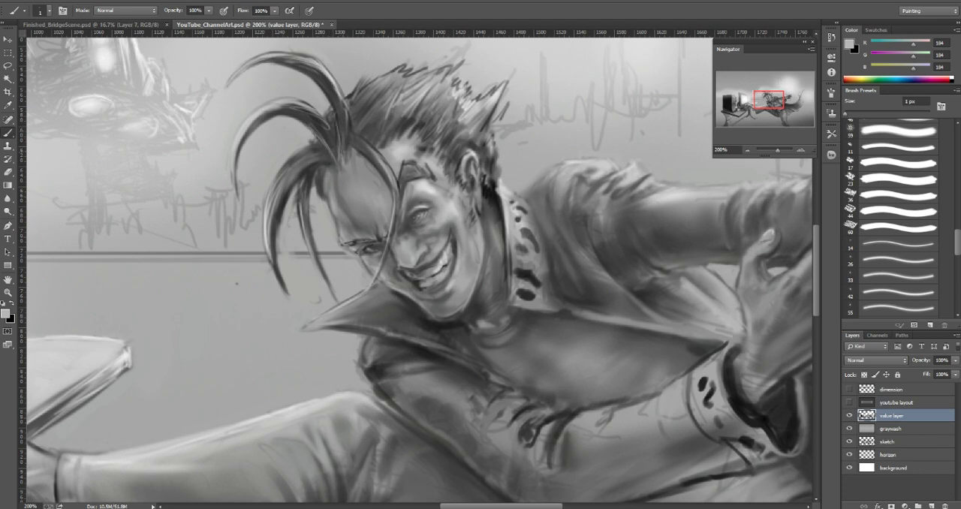
# Step: Detail the forelock's root and adjoining hairline with light gray 184 at 1 px, sampled dark gray 80 at 4 px and mid-gray 147 at 1 px
pyautogui.moveTo(341, 156); pyautogui.dragTo(334, 105)
pyautogui.moveTo(342, 143); pyautogui.dragTo(332, 110)
pyautogui.moveTo(362, 149); pyautogui.dragTo(376, 161)
pyautogui.keyDown('alt'); pyautogui.click(367, 158); pyautogui.keyUp('alt')
pyautogui.press(']')
pyautogui.press(']')
pyautogui.press(']')
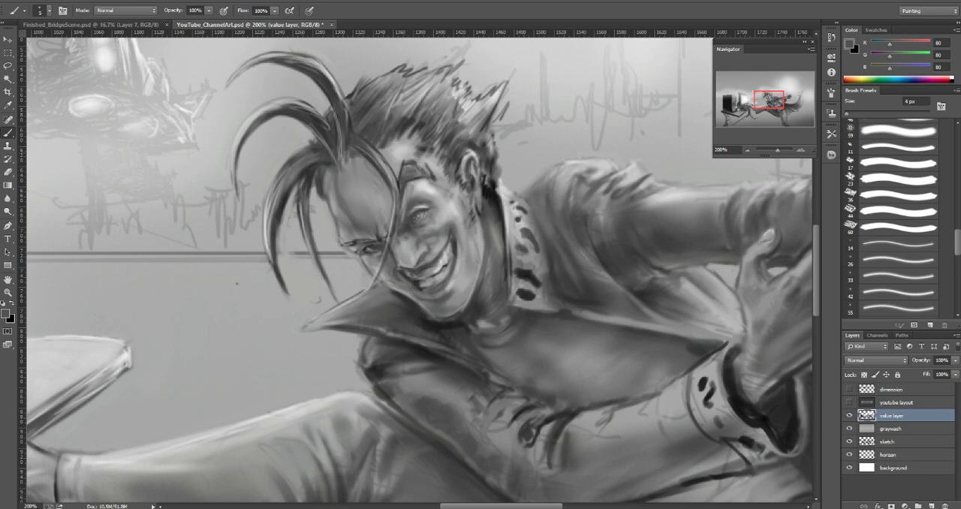
pyautogui.moveTo(363, 156); pyautogui.dragTo(348, 158)
pyautogui.keyDown('alt'); pyautogui.click(360, 160); pyautogui.keyUp('alt')
pyautogui.press('[')
pyautogui.press('[')
pyautogui.press('[')
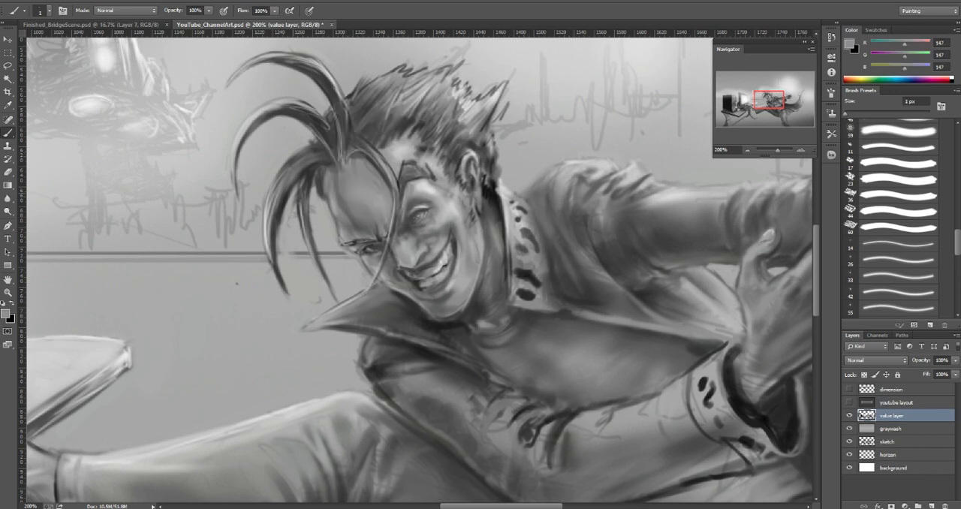
# Step: Clean up the edges and tip of the outer hanging forelock strand with sampled background gray 175 and a larger brush
pyautogui.keyDown('alt'); pyautogui.click(264, 220); pyautogui.keyUp('alt')
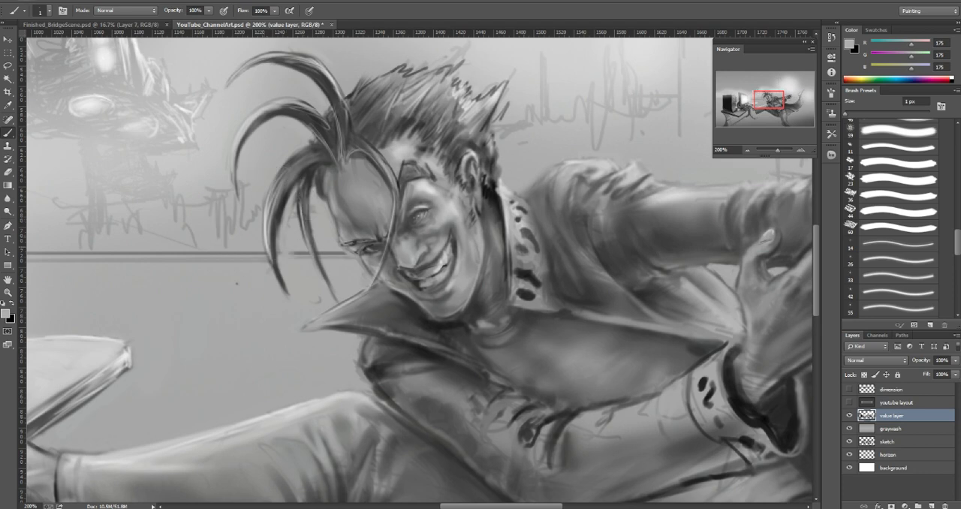
pyautogui.keyDown('alt'); pyautogui.click(294, 238); pyautogui.keyUp('alt')
pyautogui.press(']')
pyautogui.press(']')
pyautogui.press(']')
pyautogui.press(']')
pyautogui.press(']')
pyautogui.moveTo(282, 212); pyautogui.dragTo(278, 247)
pyautogui.moveTo(289, 195)
pyautogui.mouseDown()
pyautogui.moveTo(278, 231)
pyautogui.moveTo(295, 182)
pyautogui.mouseUp()
pyautogui.moveTo(280, 229); pyautogui.dragTo(277, 259)
pyautogui.moveTo(284, 296)
pyautogui.mouseDown()
pyautogui.moveTo(274, 269)
pyautogui.moveTo(293, 296)
pyautogui.mouseUp()
# Step: Refine the hanging strands with sampled dark gray 89 at 1 px and the area beside the forehead with gray 158 at 4 px
pyautogui.keyDown('alt'); pyautogui.click(275, 264); pyautogui.keyUp('alt')
pyautogui.press('[')
pyautogui.press('[')
pyautogui.press('[')
pyautogui.press('[')
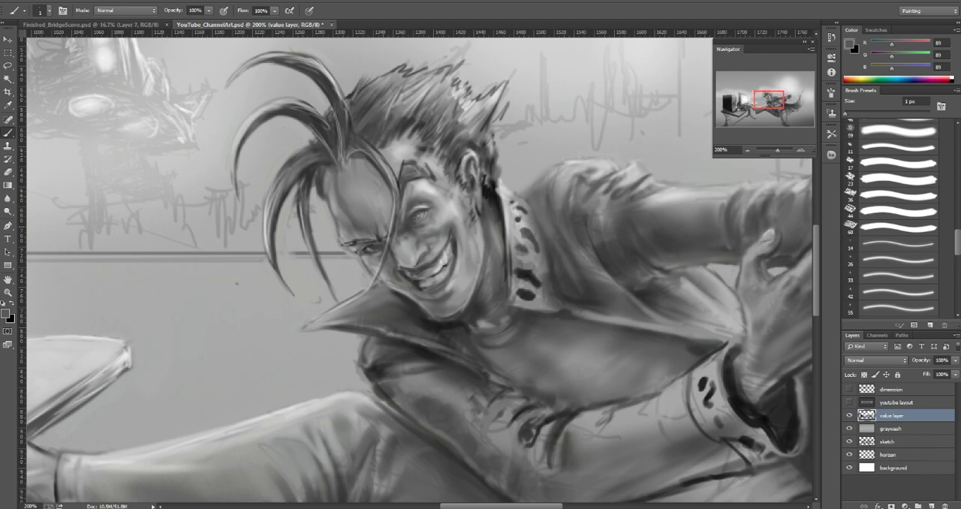
pyautogui.keyDown('alt'); pyautogui.click(334, 201); pyautogui.keyUp('alt')
pyautogui.press(']')
pyautogui.press(']')
pyautogui.press(']')
pyautogui.moveTo(329, 186); pyautogui.dragTo(328, 198)
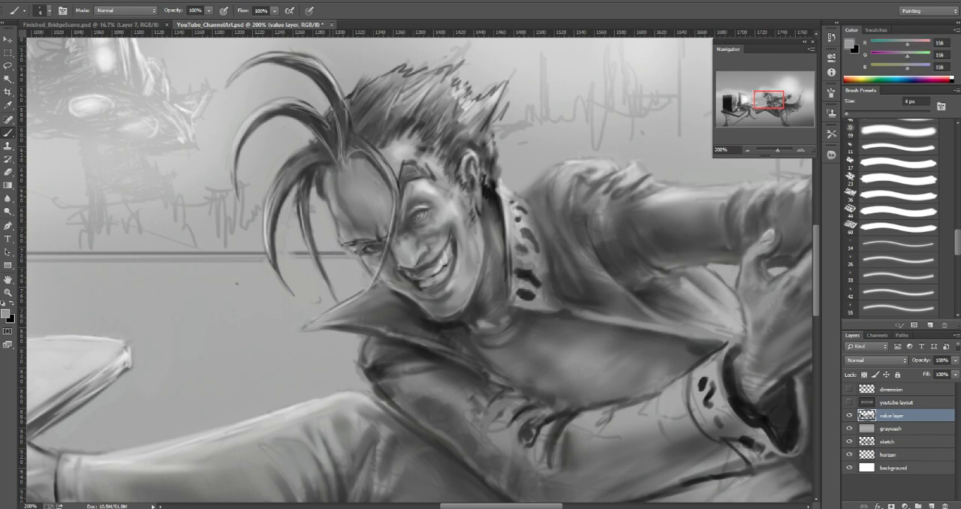
# Step: Define the inner hanging strand with sampled dark gray 60 at 3 px and its surrounding background with light gray 173 at 6 px
pyautogui.keyDown('alt'); pyautogui.click(331, 162); pyautogui.keyUp('alt')
pyautogui.press('[')
pyautogui.press('[')
pyautogui.press('[')
pyautogui.press('[')
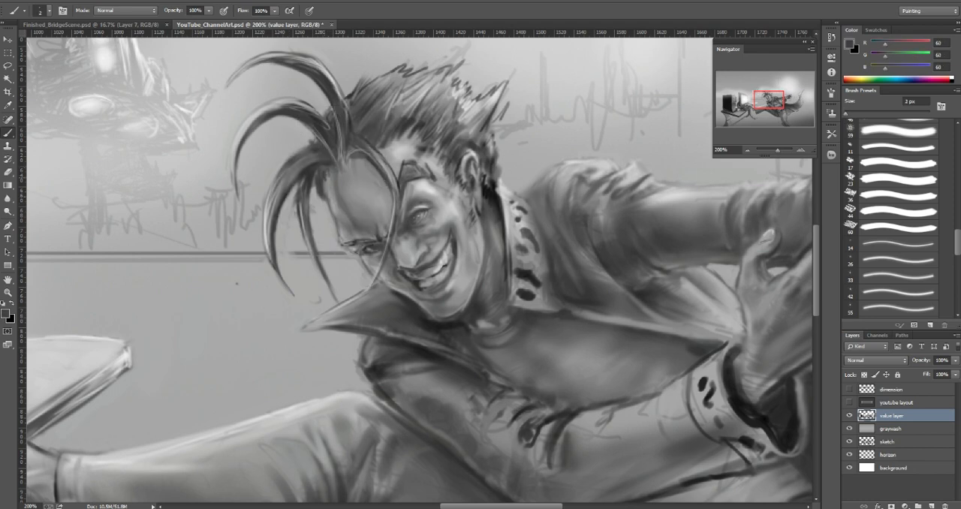
pyautogui.moveTo(319, 194)
pyautogui.mouseDown()
pyautogui.moveTo(322, 204)
pyautogui.moveTo(316, 187)
pyautogui.mouseUp()
pyautogui.keyDown('alt'); pyautogui.click(323, 212); pyautogui.keyUp('alt')
pyautogui.press(']')
pyautogui.press(']')
pyautogui.press(']')
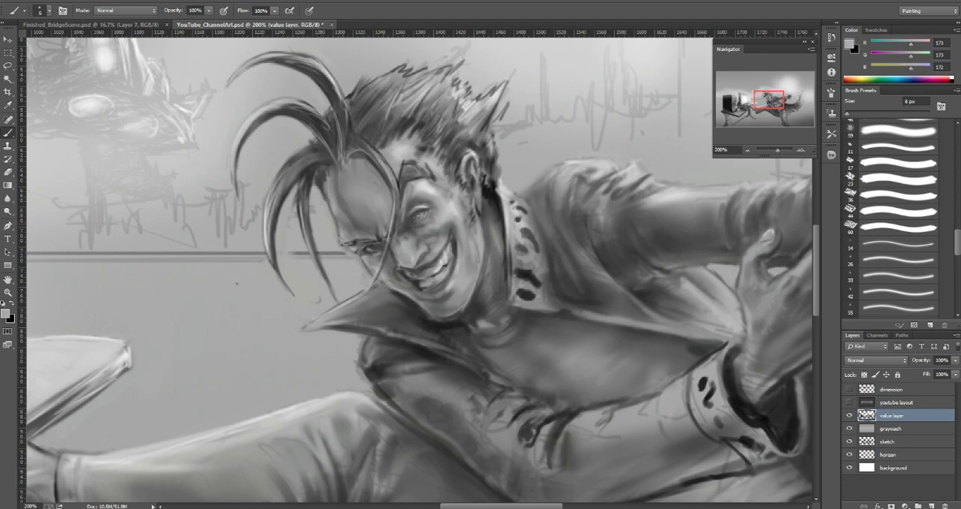
# Step: Sharpen the upper curved forelock strands with sampled dark gray 48 at 2 px
pyautogui.moveTo(338, 142); pyautogui.dragTo(389, 234)
pyautogui.keyDown('alt'); pyautogui.click(405, 186); pyautogui.keyUp('alt')
pyautogui.press('[')
pyautogui.press('[')
pyautogui.press('[')
pyautogui.press('[')
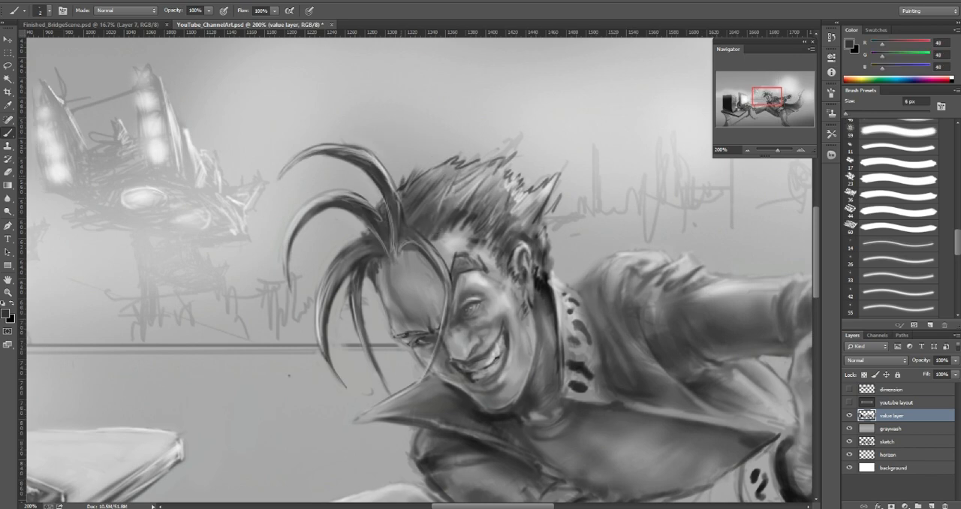
pyautogui.moveTo(383, 197); pyautogui.dragTo(377, 206)
pyautogui.moveTo(376, 190)
pyautogui.mouseDown()
pyautogui.moveTo(375, 208)
pyautogui.moveTo(337, 229)
pyautogui.mouseUp()
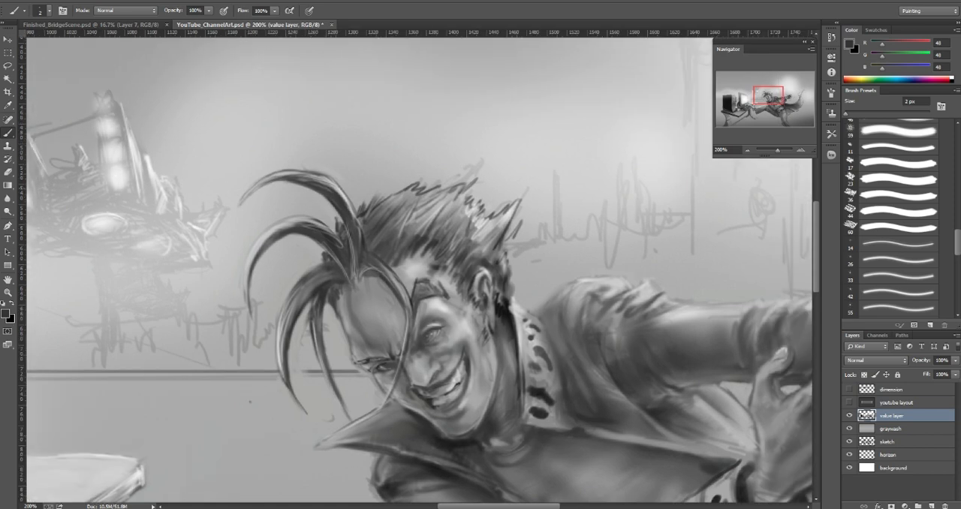
# Step: Blend the shading of the topmost forelock strand down to its root with sampled dark gray 70 at 6 px
pyautogui.keyDown('alt'); pyautogui.click(328, 189); pyautogui.keyUp('alt')
pyautogui.press(']')
pyautogui.press(']')
pyautogui.keyDown('alt'); pyautogui.click(347, 205); pyautogui.keyUp('alt')
pyautogui.press(']')
pyautogui.press(']')
pyautogui.keyDown('alt'); pyautogui.click(330, 183); pyautogui.keyUp('alt')
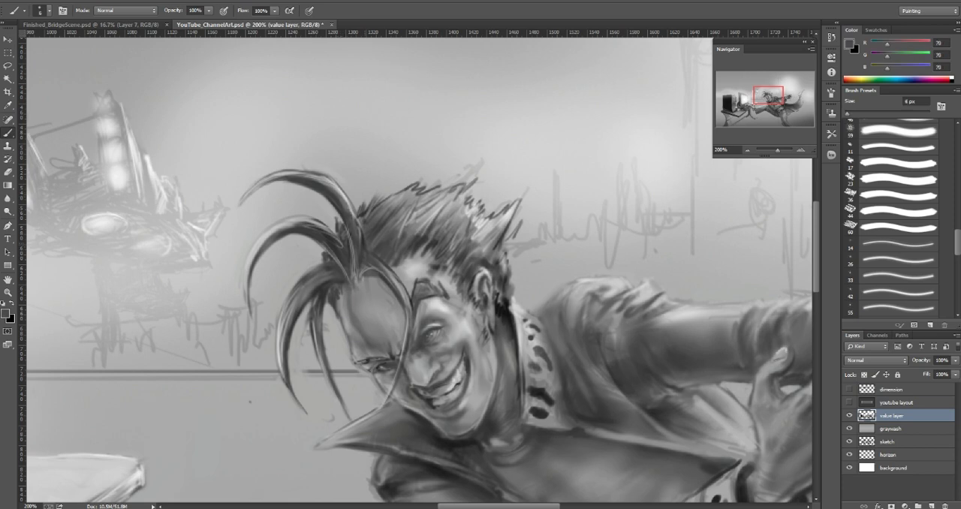
pyautogui.keyDown('alt'); pyautogui.click(353, 238); pyautogui.keyUp('alt')
# Step: Trim the outline of the hair spike at the back of the head with light gray 196 at 9 px and 208 at 8 px
pyautogui.moveTo(420, 248); pyautogui.dragTo(368, 262)
pyautogui.keyDown('alt'); pyautogui.click(368, 279); pyautogui.keyUp('alt')
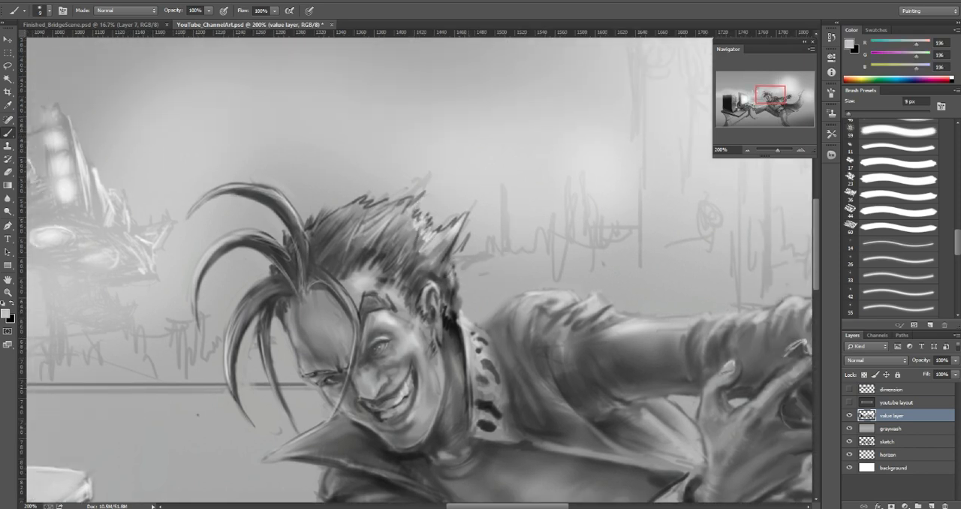
pyautogui.moveTo(469, 213)
pyautogui.mouseDown()
pyautogui.moveTo(456, 248)
pyautogui.moveTo(464, 255)
pyautogui.mouseUp()
pyautogui.press('[')
pyautogui.keyDown('alt'); pyautogui.click(430, 234); pyautogui.keyUp('alt')
pyautogui.moveTo(458, 214); pyautogui.dragTo(440, 226)
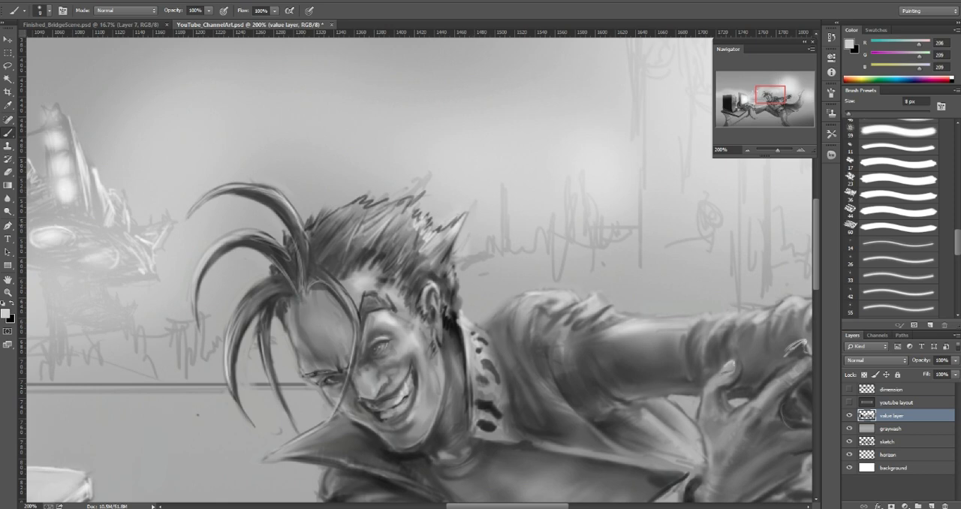
# Step: Darken the base of the back hair spike with sampled dark gray 76 and a smaller brush
pyautogui.keyDown('alt'); pyautogui.click(441, 228); pyautogui.keyUp('alt')
pyautogui.press('[')
pyautogui.press('[')
pyautogui.press('[')
pyautogui.press('[')
pyautogui.keyDown('alt'); pyautogui.click(444, 257); pyautogui.keyUp('alt')
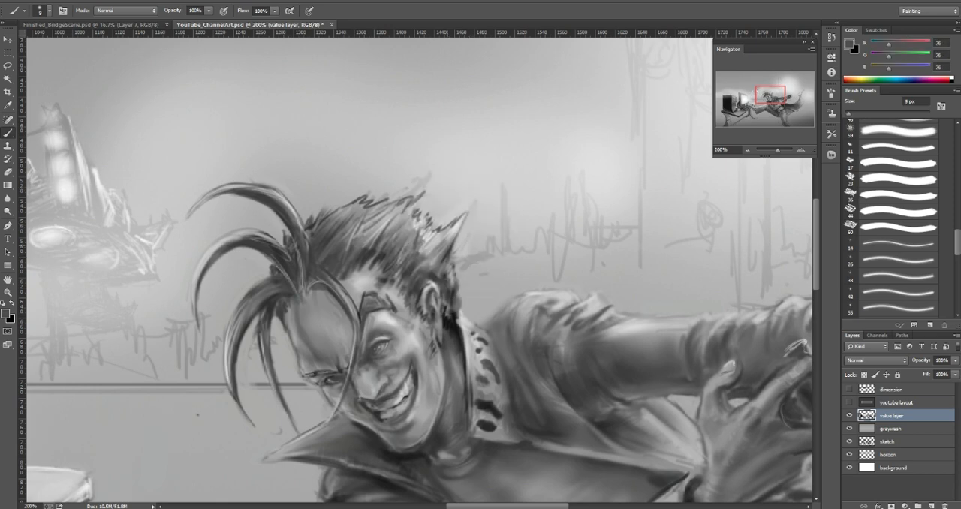
pyautogui.moveTo(441, 258)
pyautogui.mouseDown()
pyautogui.moveTo(448, 232)
pyautogui.moveTo(441, 236)
pyautogui.mouseUp()
# Step: Soften the shading on the outstretched trouser leg with sampled mid-gray 137 and dark gray 50, enlarging the brush to 30 px
pyautogui.moveTo(770, 94); pyautogui.dragTo(766, 99)
pyautogui.click(747, 150)
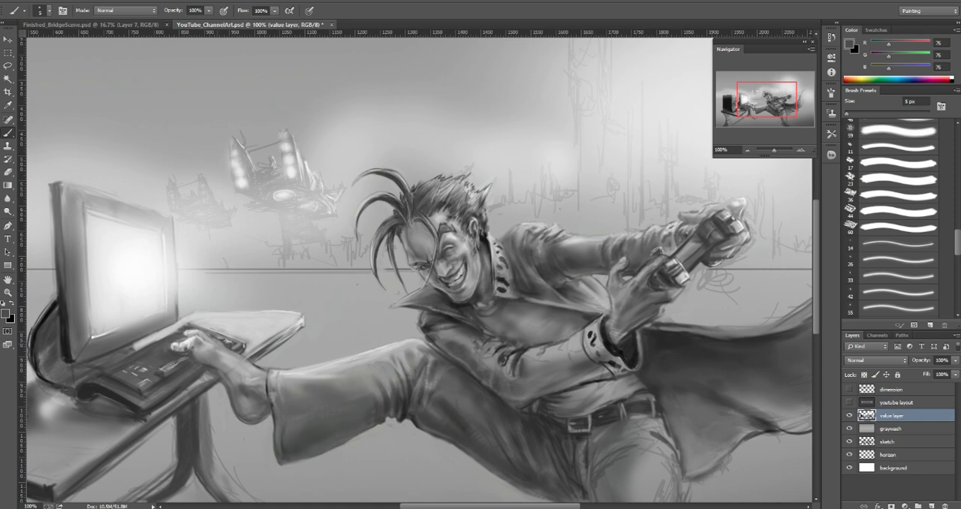
pyautogui.keyDown('alt'); pyautogui.click(526, 322); pyautogui.keyUp('alt')
pyautogui.press(']')
pyautogui.press(']')
pyautogui.press(']')
pyautogui.press(']')
pyautogui.press(']')
pyautogui.press('[')
pyautogui.press('[')
pyautogui.press('[')
pyautogui.press('[')
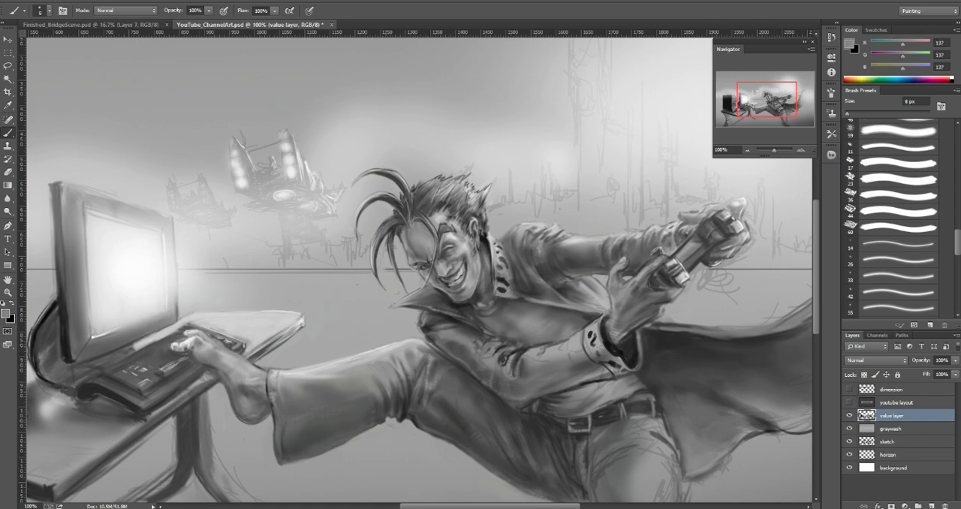
pyautogui.keyDown('alt'); pyautogui.click(272, 403); pyautogui.keyUp('alt')
pyautogui.press(']')
pyautogui.press(']')
pyautogui.press(']')
pyautogui.press(']')
pyautogui.press(']')
pyautogui.press(']')
pyautogui.press(']')
pyautogui.press(']')
pyautogui.press(']')
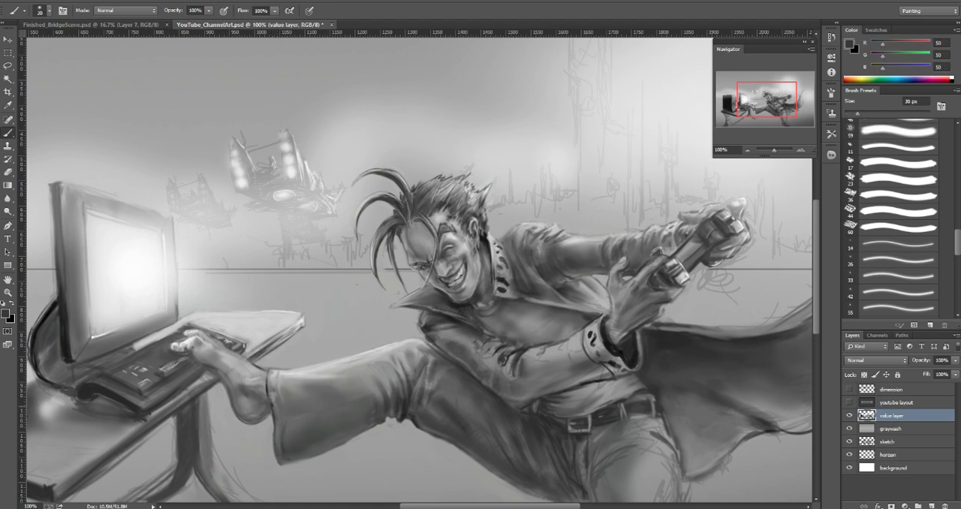
# Step: Draw the seam lines along the lower trouser leg and thigh with dark gray 50 at 6 px and sampled grays 86 and 55
pyautogui.moveTo(285, 404)
pyautogui.mouseDown()
pyautogui.moveTo(329, 404)
pyautogui.moveTo(320, 416)
pyautogui.mouseUp()
pyautogui.press('[')
pyautogui.press('[')
pyautogui.press('[')
pyautogui.press('[')
pyautogui.press('[')
pyautogui.press('[')
pyautogui.press('[')
pyautogui.press('[')
pyautogui.press('[')
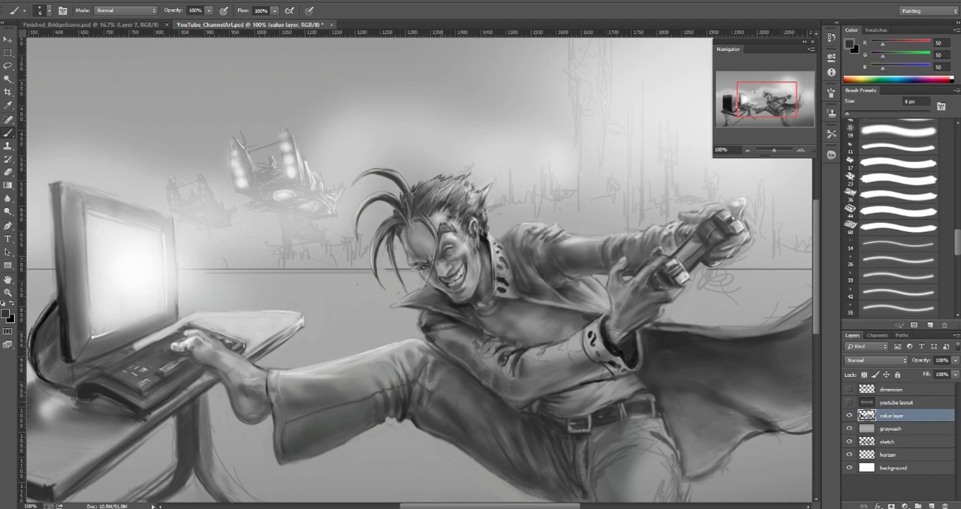
pyautogui.moveTo(458, 409); pyautogui.dragTo(489, 428)
pyautogui.keyDown('alt'); pyautogui.click(296, 419); pyautogui.keyUp('alt')
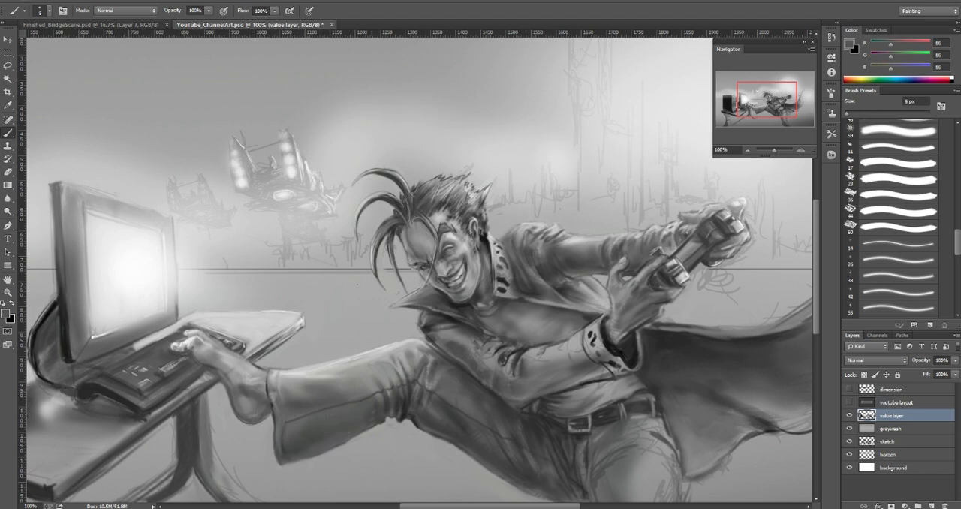
pyautogui.keyDown('alt'); pyautogui.click(385, 406); pyautogui.keyUp('alt')
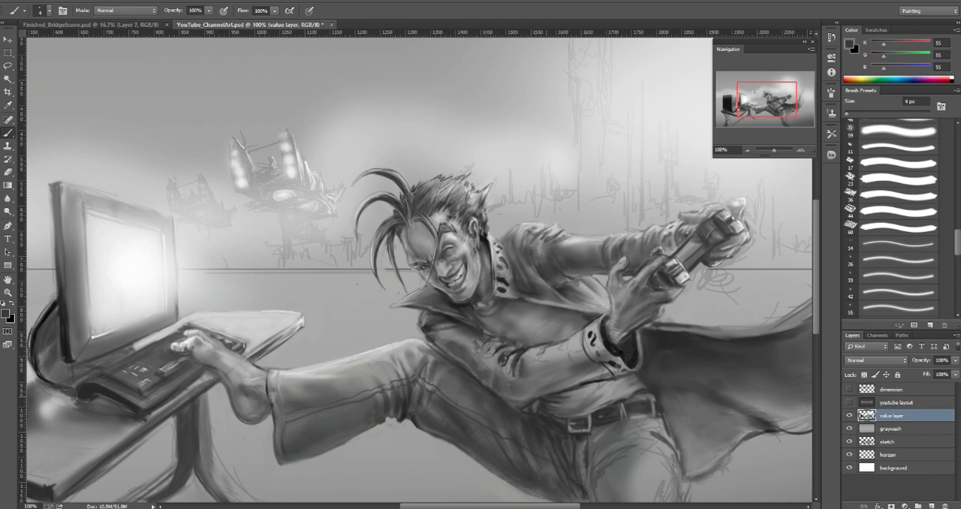
# Step: Highlight the trouser cuff's edge with sampled light gray 200 at 4 px and shade beside it with gray 100 at 9 px
pyautogui.keyDown('alt'); pyautogui.click(304, 375); pyautogui.keyUp('alt')
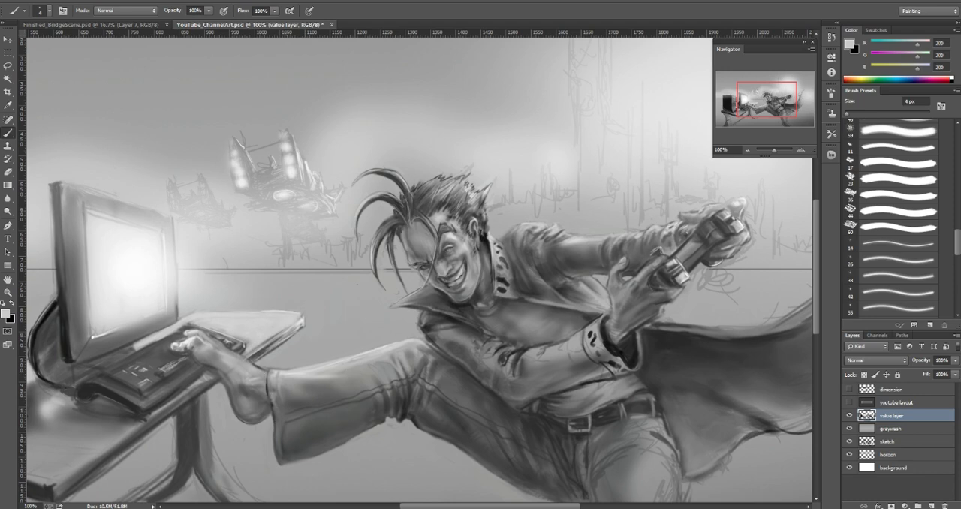
pyautogui.moveTo(269, 385); pyautogui.dragTo(274, 401)
pyautogui.keyDown('alt'); pyautogui.click(280, 398); pyautogui.keyUp('alt')
pyautogui.press(']')
pyautogui.press('[')
pyautogui.press('[')
pyautogui.press('[')
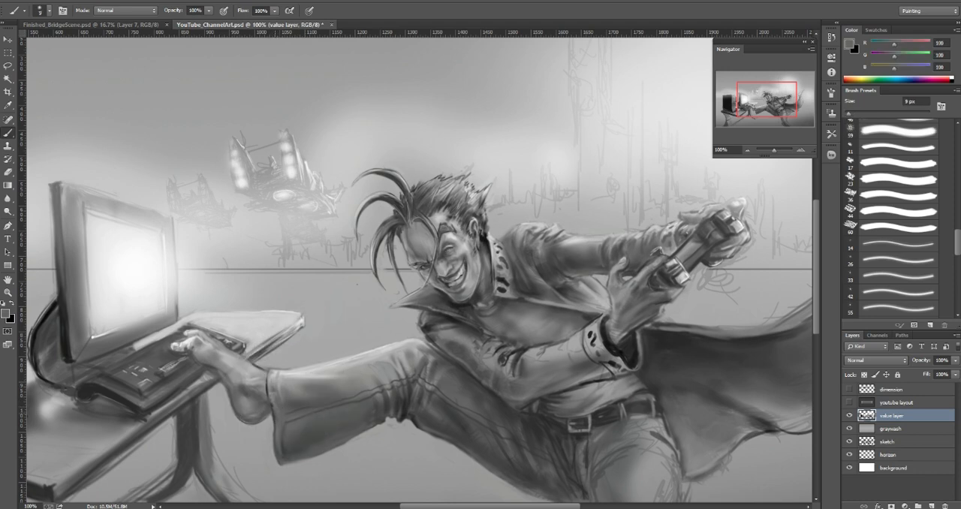
# Step: Rework the trouser cuff's opening and upper edge with sampled grays 111, 183 and 211 at 5 px
pyautogui.keyDown('alt'); pyautogui.click(275, 403); pyautogui.keyUp('alt')
pyautogui.keyDown('alt'); pyautogui.click(274, 405); pyautogui.keyUp('alt')
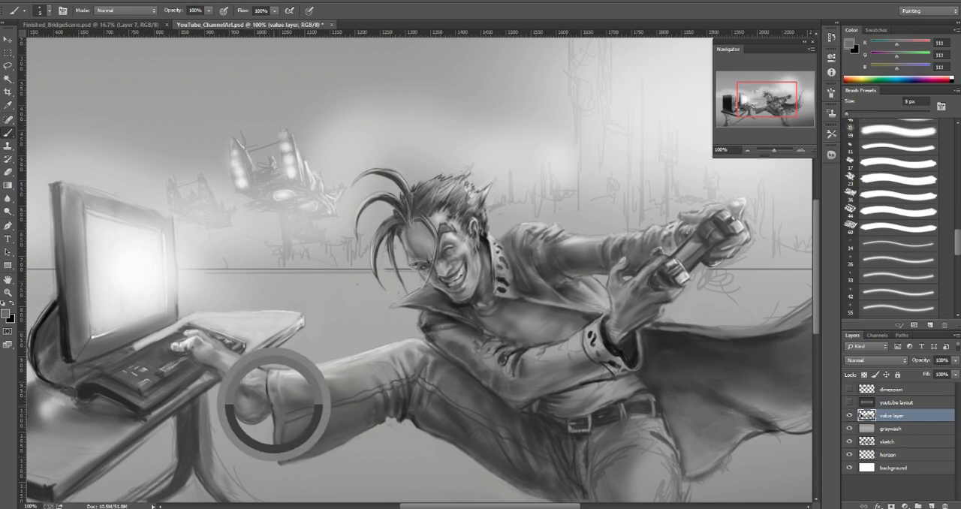
pyautogui.moveTo(266, 379); pyautogui.dragTo(268, 394)
pyautogui.keyDown('alt'); pyautogui.click(267, 380); pyautogui.keyUp('alt')
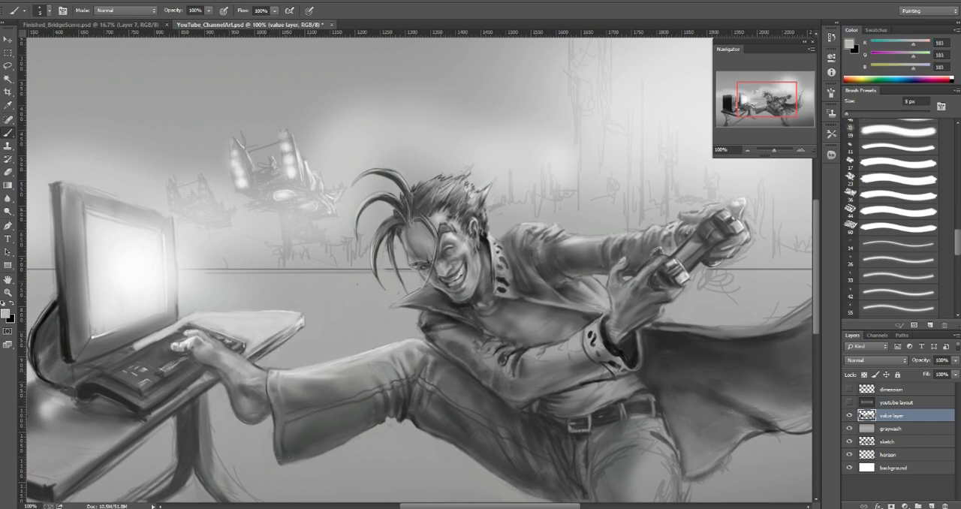
pyautogui.keyDown('alt'); pyautogui.click(290, 373); pyautogui.keyUp('alt')
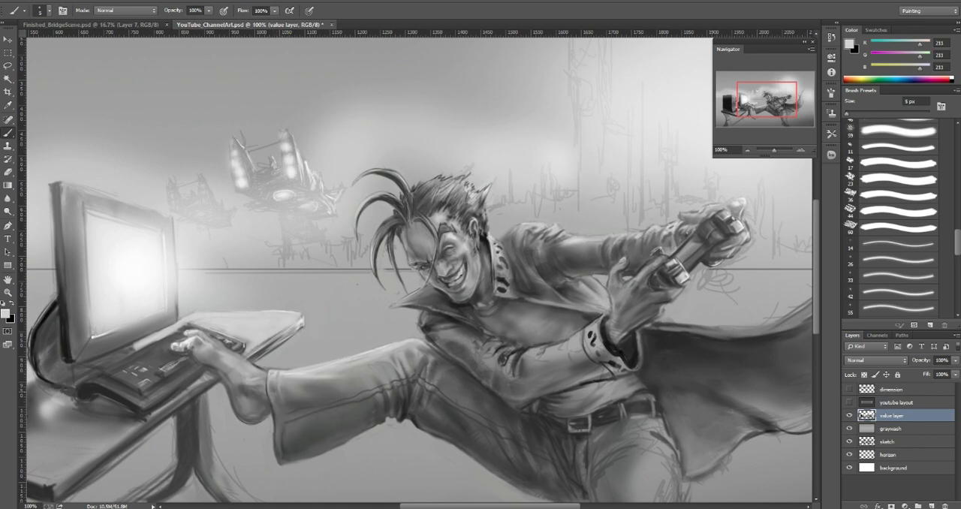
# Step: Refine the top of the foot and ankle with sampled grays 190 and 147 at 4 px and dark gray 80 at 9 px
pyautogui.moveTo(290, 373)
pyautogui.mouseDown()
pyautogui.moveTo(289, 354)
pyautogui.moveTo(283, 360)
pyautogui.mouseUp()
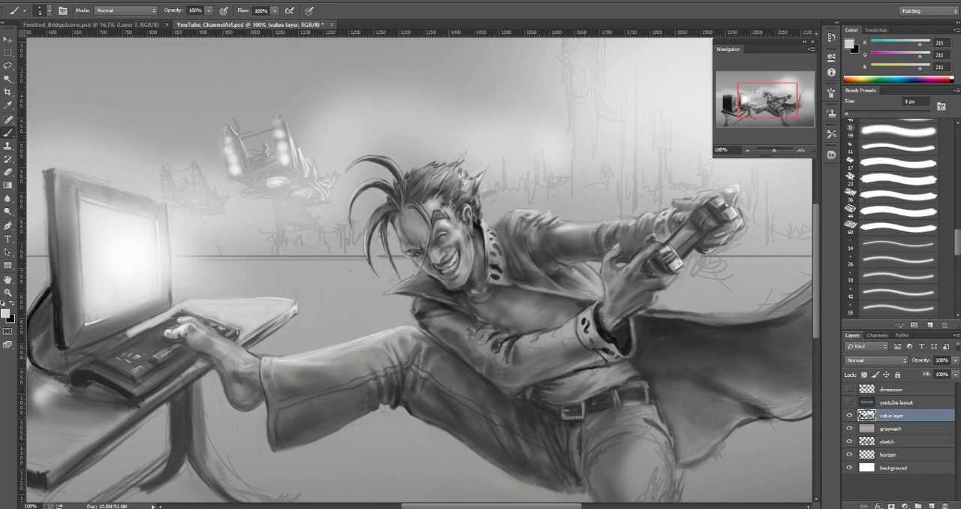
pyautogui.press(']')
pyautogui.keyDown('alt'); pyautogui.click(221, 340); pyautogui.keyUp('alt')
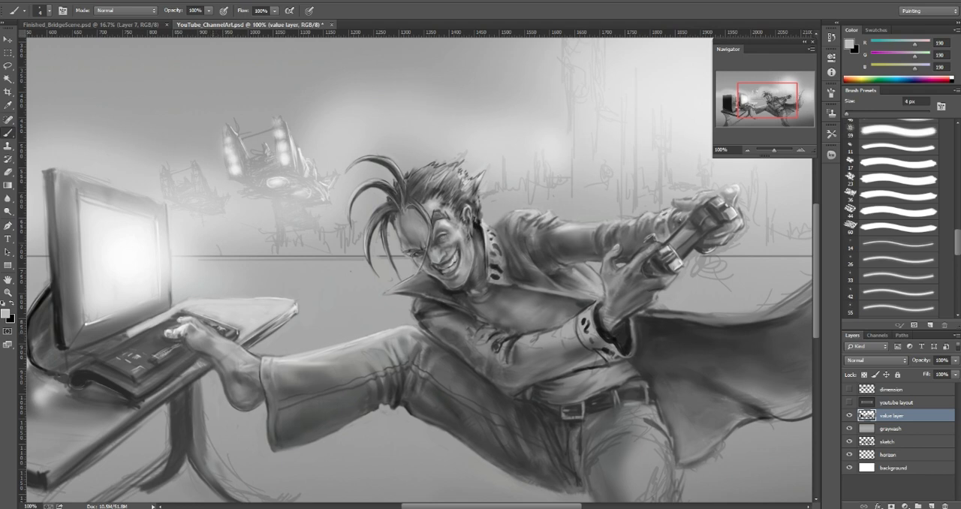
pyautogui.keyDown('alt'); pyautogui.click(223, 353); pyautogui.keyUp('alt')
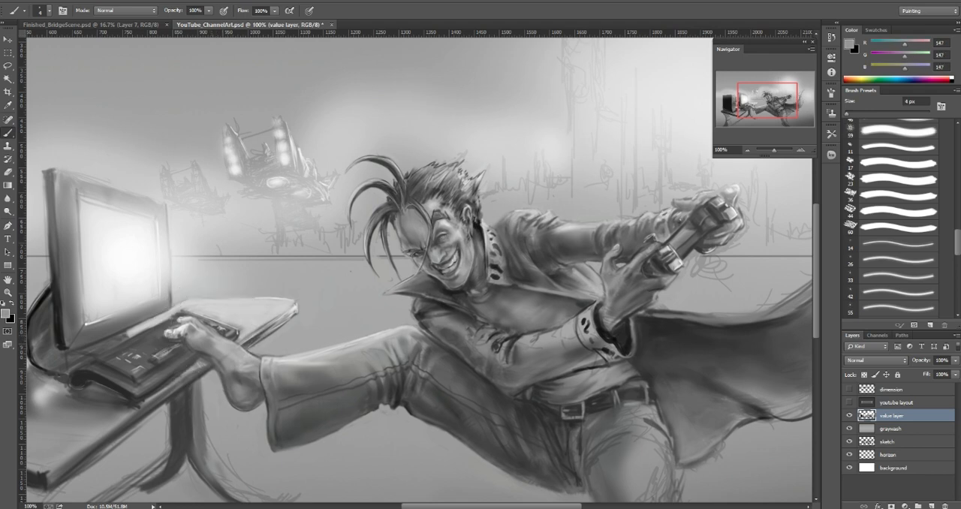
pyautogui.keyDown('alt'); pyautogui.click(212, 334); pyautogui.keyUp('alt')
pyautogui.keyDown('alt'); pyautogui.click(239, 363); pyautogui.keyUp('alt')
pyautogui.keyDown('alt'); pyautogui.click(237, 367); pyautogui.keyUp('alt')
pyautogui.keyDown('alt'); pyautogui.click(240, 379); pyautogui.keyUp('alt')
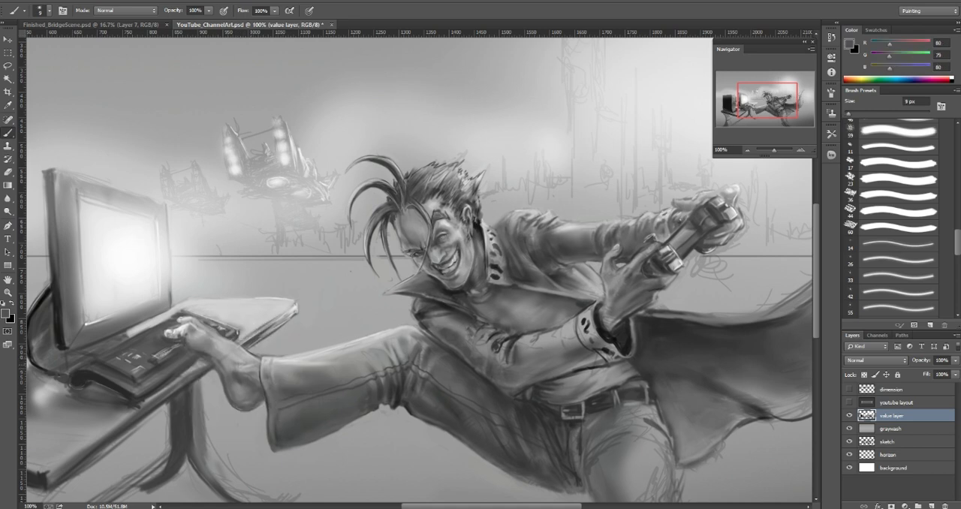
# Step: Blend the ankle and heel shading with sampled gray 152 at 8 px and dark gray 86 at 30 px
pyautogui.keyDown('alt'); pyautogui.click(245, 364); pyautogui.keyUp('alt')
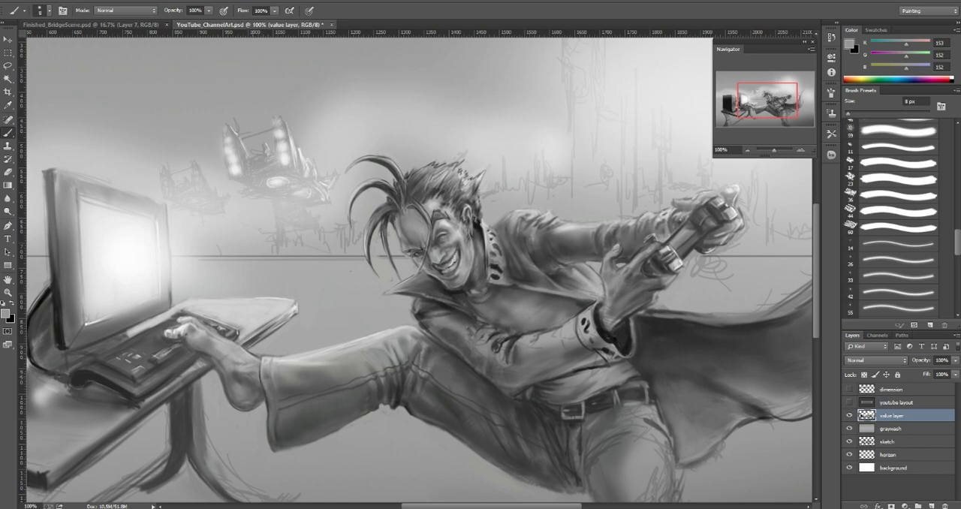
pyautogui.keyDown('alt'); pyautogui.click(241, 374); pyautogui.keyUp('alt')
pyautogui.keyDown('alt'); pyautogui.click(232, 370); pyautogui.keyUp('alt')
pyautogui.keyDown('alt'); pyautogui.click(239, 373); pyautogui.keyUp('alt')
pyautogui.keyDown('alt'); pyautogui.click(240, 379); pyautogui.keyUp('alt')
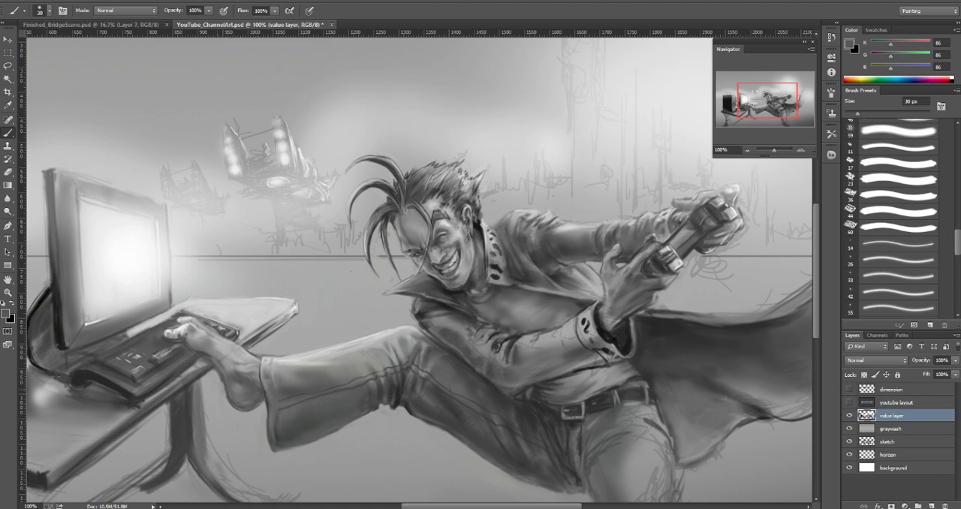
pyautogui.moveTo(222, 382); pyautogui.dragTo(225, 395)
# Step: Touch up the background between the hanging strands and the collar with sampled light gray 172, reducing the brush size
pyautogui.keyDown('alt'); pyautogui.click(386, 271); pyautogui.keyUp('alt')
pyautogui.press('[')
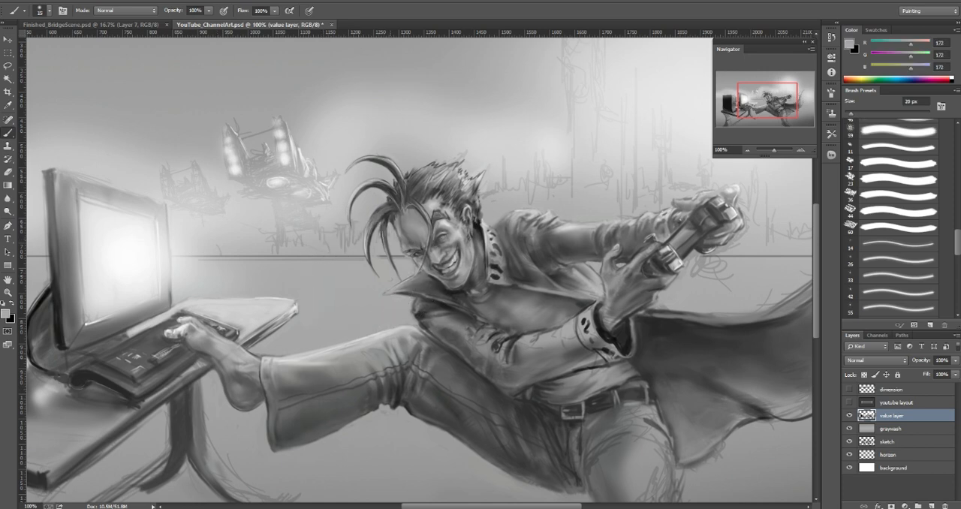
pyautogui.press('[')
pyautogui.press('[')
pyautogui.keyDown('alt'); pyautogui.click(388, 272); pyautogui.keyUp('alt')
pyautogui.keyDown('alt'); pyautogui.click(379, 246); pyautogui.keyUp('alt')
# Step: Refine the jacket's shoulder and upper sleeve folds with sampled grays 215 and 143 at 9 px, 196 at 8 px and 140 at 4 px
pyautogui.moveTo(465, 172); pyautogui.dragTo(451, 185)
pyautogui.keyDown('alt'); pyautogui.click(552, 240); pyautogui.keyUp('alt')
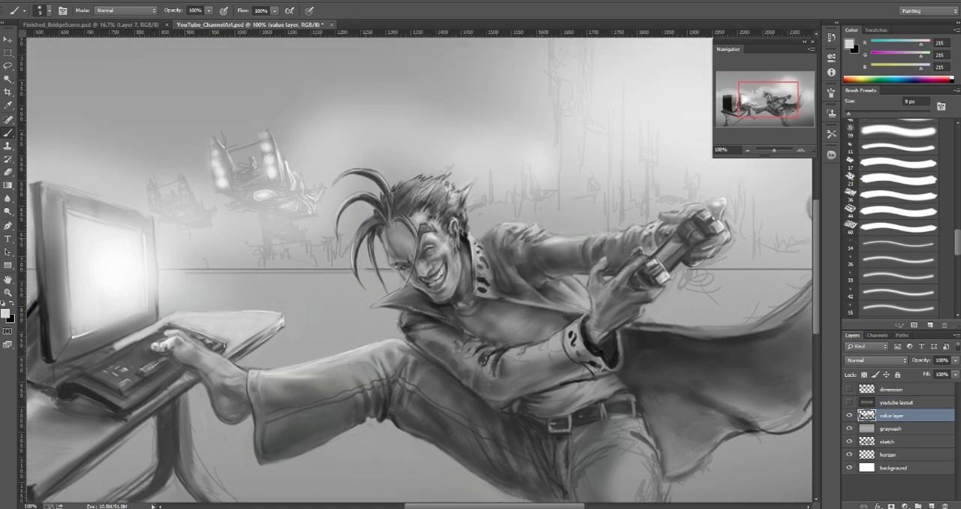
pyautogui.keyDown('alt'); pyautogui.click(536, 230); pyautogui.keyUp('alt')
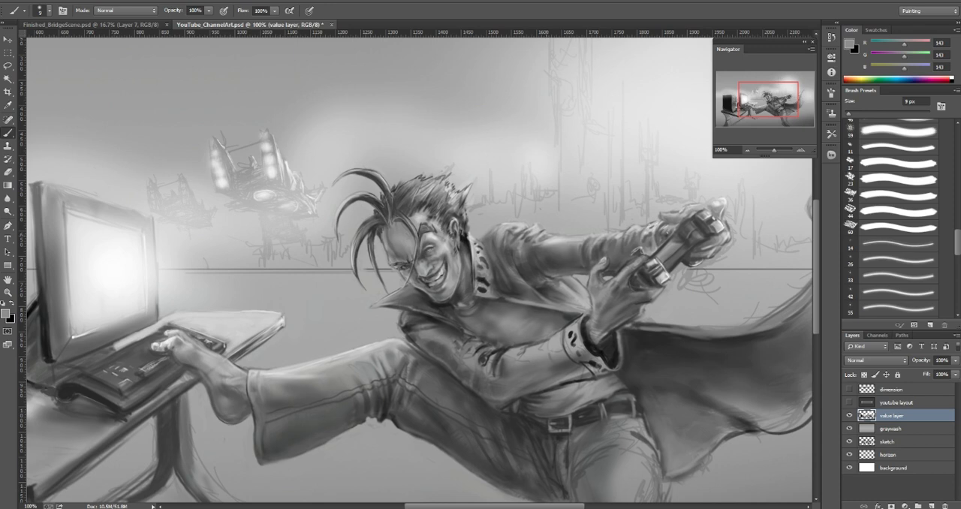
pyautogui.keyDown('alt'); pyautogui.click(555, 238); pyautogui.keyUp('alt')
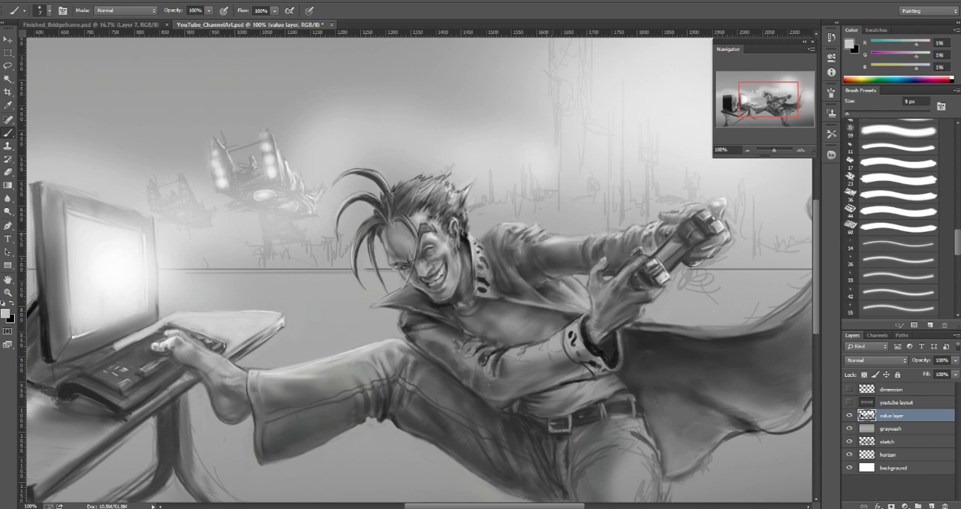
pyautogui.keyDown('alt'); pyautogui.click(555, 238); pyautogui.keyUp('alt')
pyautogui.keyDown('alt'); pyautogui.click(548, 238); pyautogui.keyUp('alt')
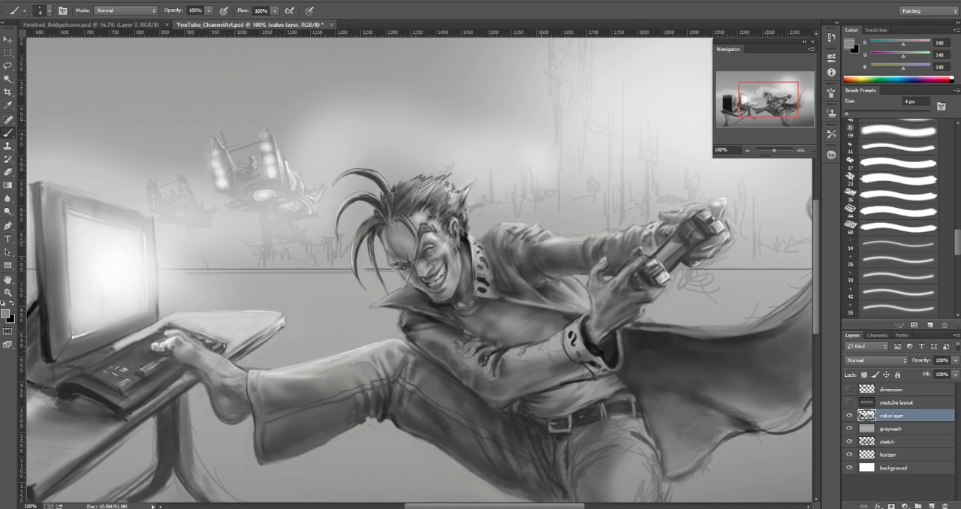
# Step: Refine the upper sleeve's highlights and shadow with sampled grays 203 and 168 at 6 px and dark gray 87 at 15 px
pyautogui.keyDown('alt'); pyautogui.click(554, 237); pyautogui.keyUp('alt')
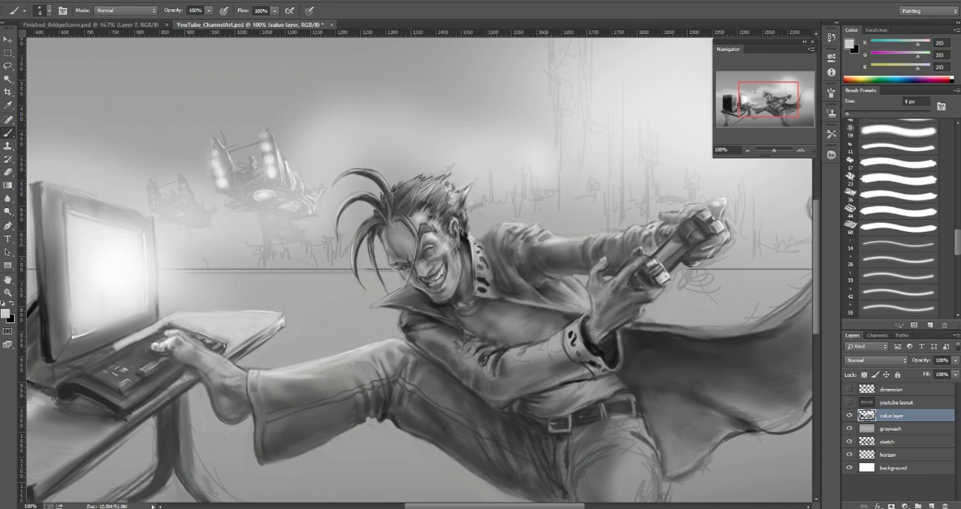
pyautogui.keyDown('alt'); pyautogui.click(536, 243); pyautogui.keyUp('alt')
pyautogui.press(']')
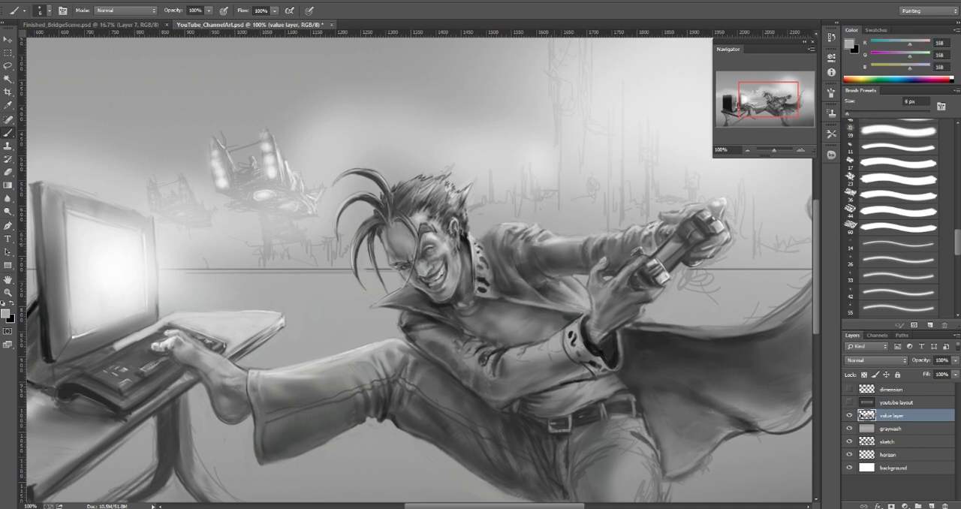
pyautogui.keyDown('alt'); pyautogui.click(548, 238); pyautogui.keyUp('alt')
pyautogui.press(']')
pyautogui.press(']')
pyautogui.press(']')
pyautogui.keyDown('alt'); pyautogui.click(547, 253); pyautogui.keyUp('alt')
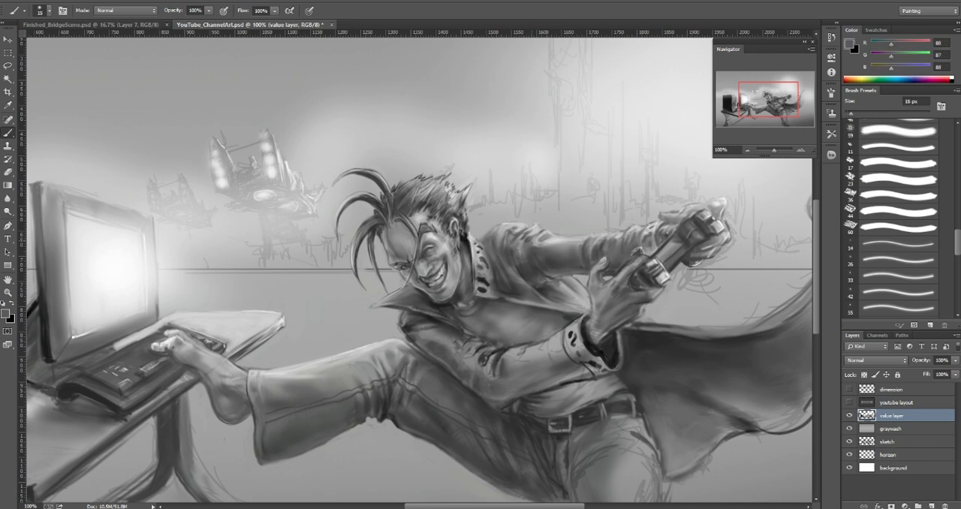
pyautogui.moveTo(533, 245); pyautogui.dragTo(541, 247)
pyautogui.keyDown('alt'); pyautogui.click(542, 249); pyautogui.keyUp('alt')
pyautogui.keyDown('alt'); pyautogui.click(533, 250); pyautogui.keyUp('alt')
# Step: Deepen the jacket's shoulder folds with sampled dark gray 57 at 9 px and 82 at 25 px
pyautogui.press('[')
pyautogui.press('[')
pyautogui.keyDown('alt'); pyautogui.click(548, 263); pyautogui.keyUp('alt')
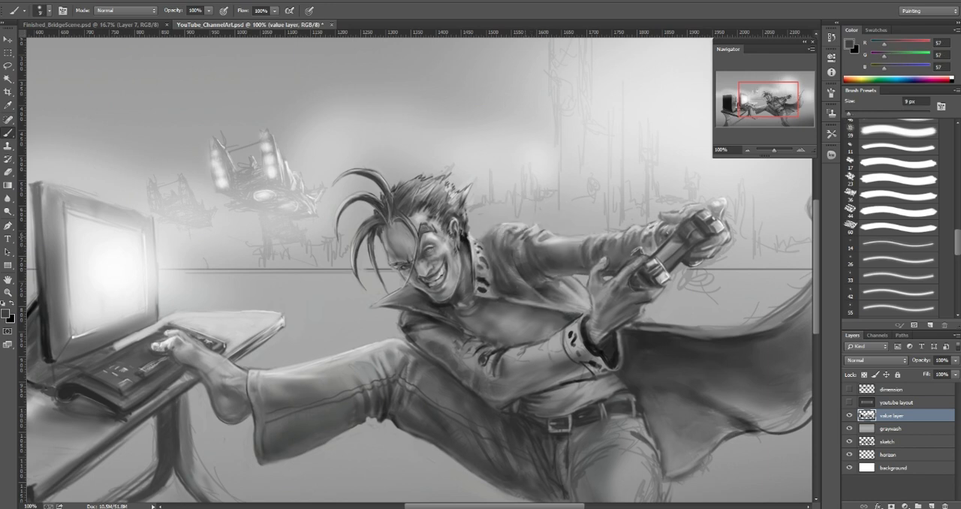
pyautogui.moveTo(518, 252); pyautogui.dragTo(521, 261)
pyautogui.press(']')
pyautogui.press(']')
pyautogui.press(']')
pyautogui.press(']')
pyautogui.keyDown('alt'); pyautogui.click(528, 248); pyautogui.keyUp('alt')
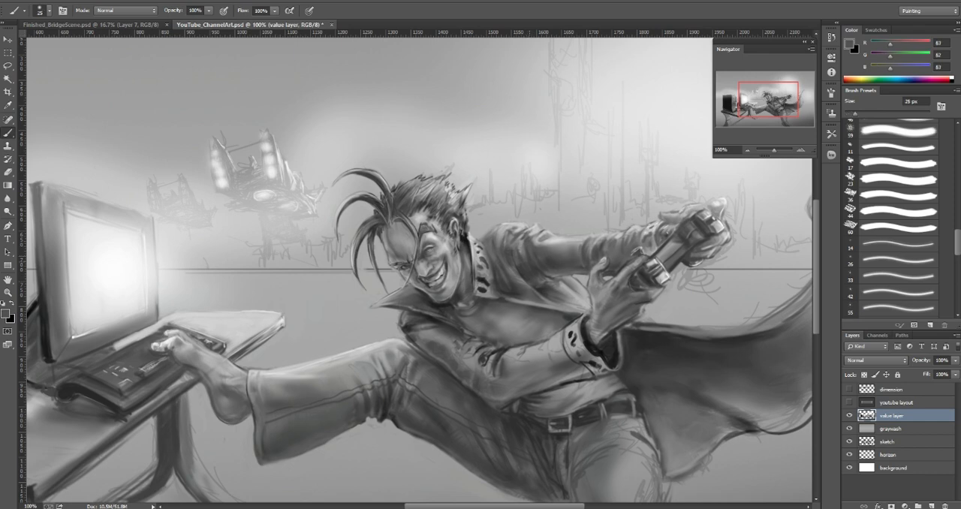
pyautogui.press(']')
pyautogui.moveTo(523, 243)
pyautogui.mouseDown()
pyautogui.moveTo(520, 253)
pyautogui.moveTo(521, 242)
pyautogui.mouseUp()
# Step: Lighten the top of the shoulder and its folds with sampled gray 187, and grays 208 and 177 at 6 px
pyautogui.keyDown('alt'); pyautogui.click(536, 241); pyautogui.keyUp('alt')
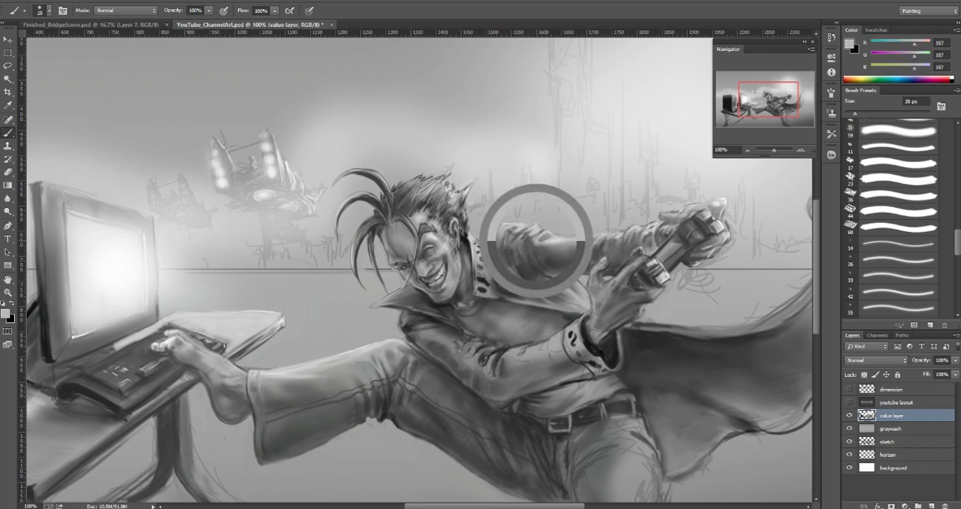
pyautogui.press('[')
pyautogui.press('[')
pyautogui.press('[')
pyautogui.keyDown('alt'); pyautogui.click(533, 232); pyautogui.keyUp('alt')
pyautogui.moveTo(527, 241); pyautogui.dragTo(519, 230)
pyautogui.keyDown('alt'); pyautogui.click(521, 228); pyautogui.keyUp('alt')
pyautogui.press('[')
pyautogui.press('[')
pyautogui.press('[')
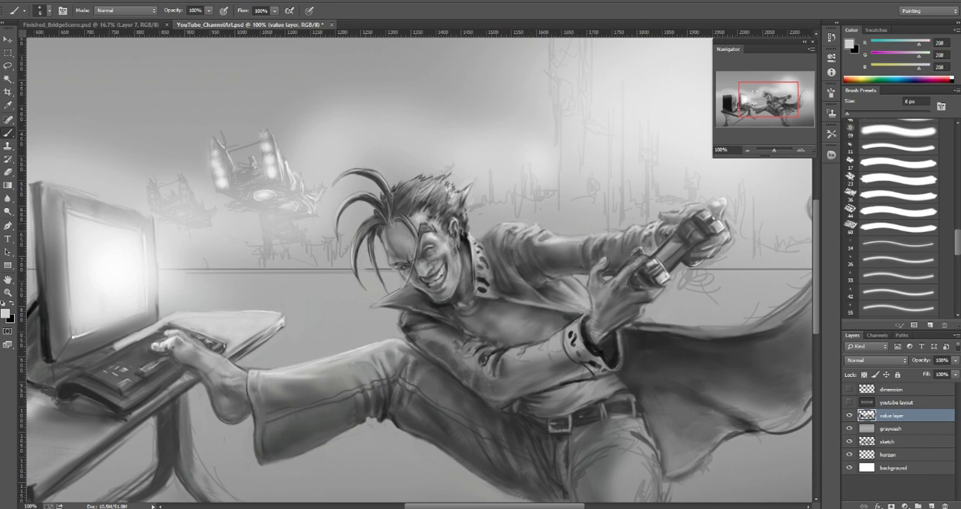
pyautogui.keyDown('alt'); pyautogui.click(523, 234); pyautogui.keyUp('alt')
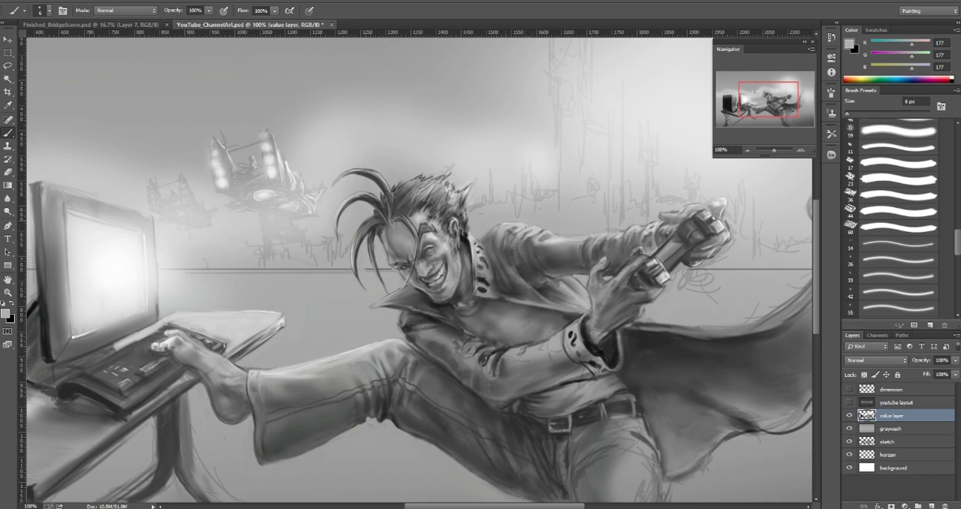
# Step: Blend the shoulder beside the collar with sampled grays 91 to 121 at 7 to 9 px and touch up around the ear with dark gray 82
pyautogui.keyDown('alt'); pyautogui.click(493, 245); pyautogui.keyUp('alt')
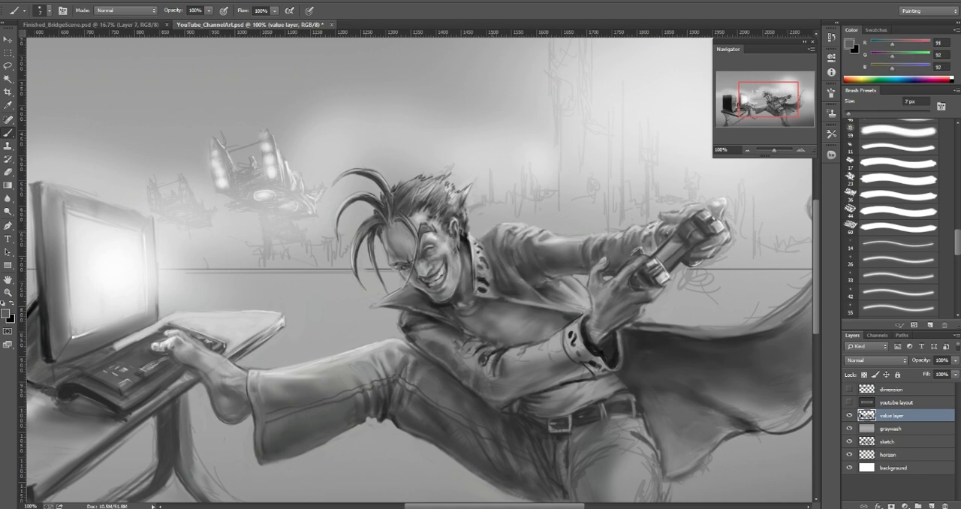
pyautogui.keyDown('alt'); pyautogui.click(494, 231); pyautogui.keyUp('alt')
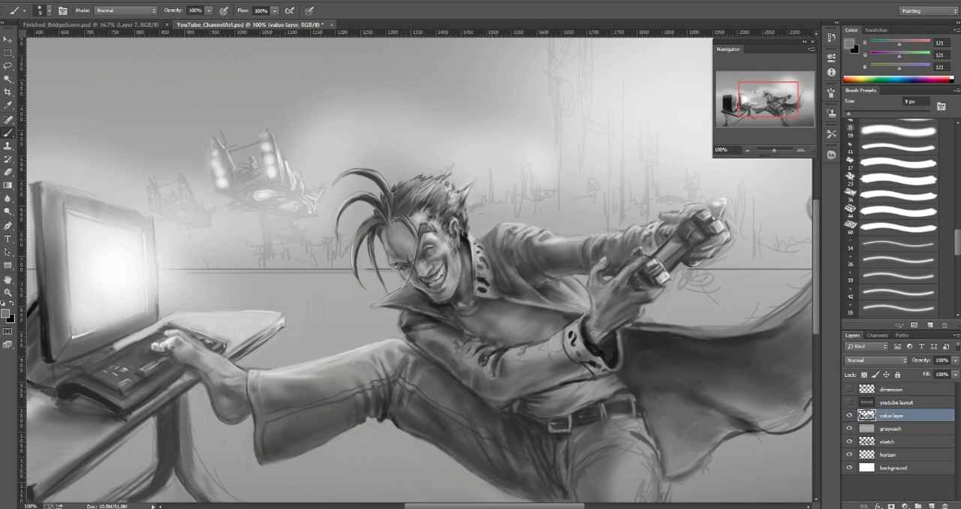
pyautogui.keyDown('alt'); pyautogui.click(495, 254); pyautogui.keyUp('alt')
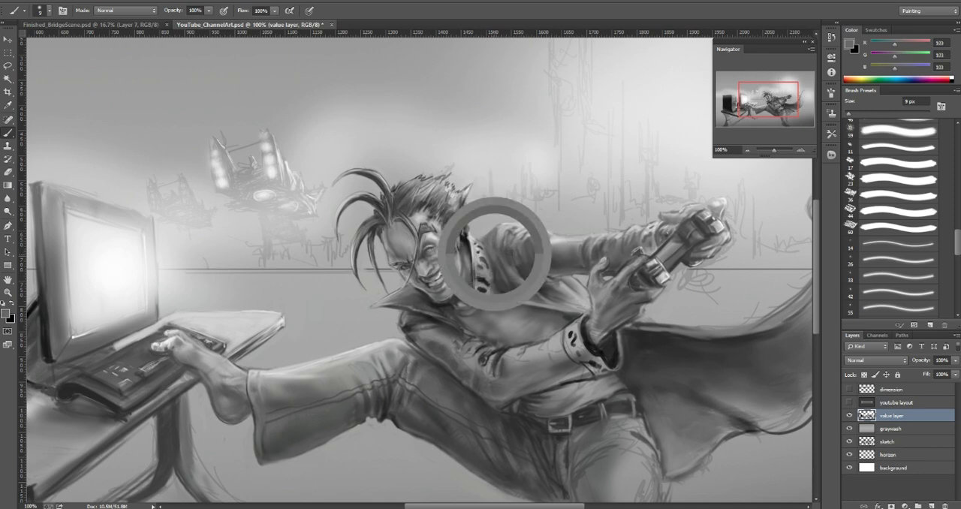
pyautogui.keyDown('alt'); pyautogui.click(495, 253); pyautogui.keyUp('alt')
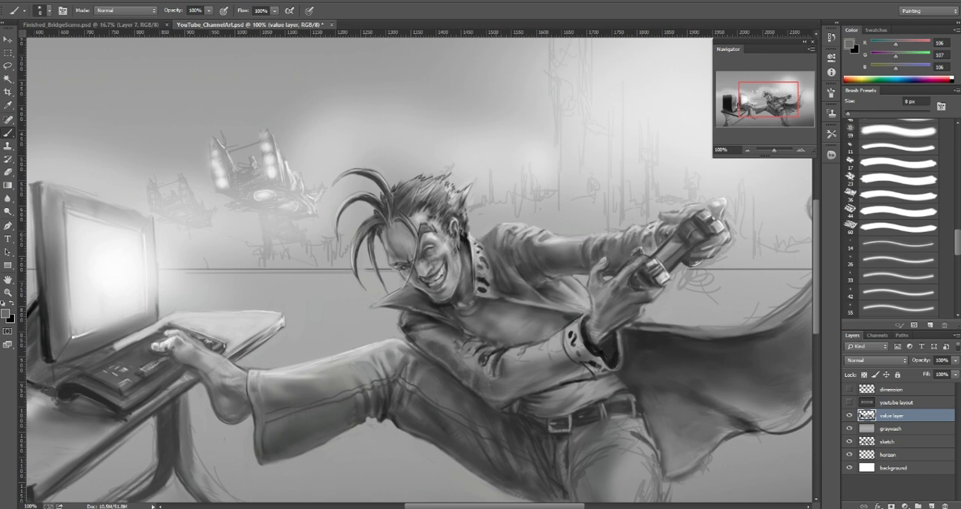
pyautogui.keyDown('alt'); pyautogui.click(453, 218); pyautogui.keyUp('alt')
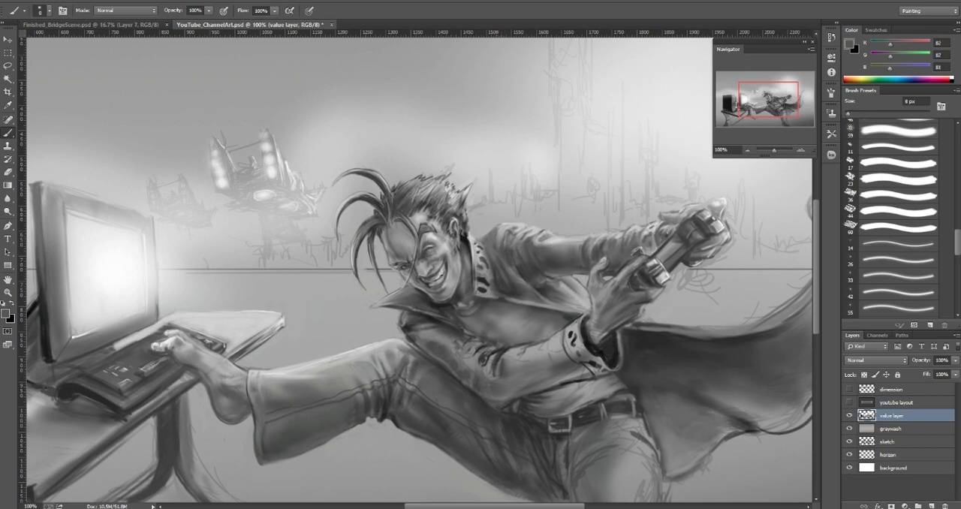
pyautogui.keyDown('alt'); pyautogui.click(455, 223); pyautogui.keyUp('alt')
# Step: Shade the jacket front below the shoulder with sampled dark gray 54 and gray 100 at 20 px, refining with a smaller brush
pyautogui.press(']')
pyautogui.press(']')
pyautogui.keyDown('alt'); pyautogui.click(514, 288); pyautogui.keyUp('alt')
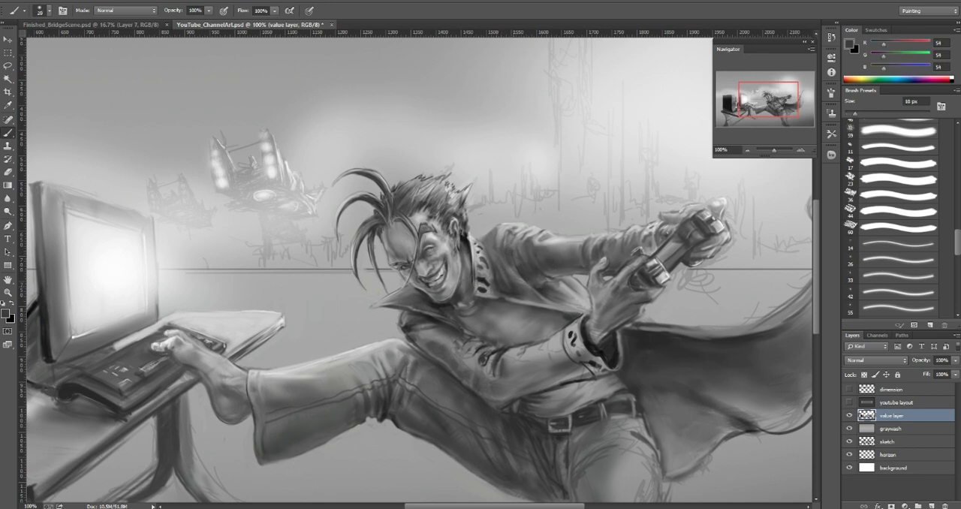
pyautogui.press(']')
pyautogui.press(']')
pyautogui.press(']')
pyautogui.keyDown('alt'); pyautogui.click(508, 267); pyautogui.keyUp('alt')
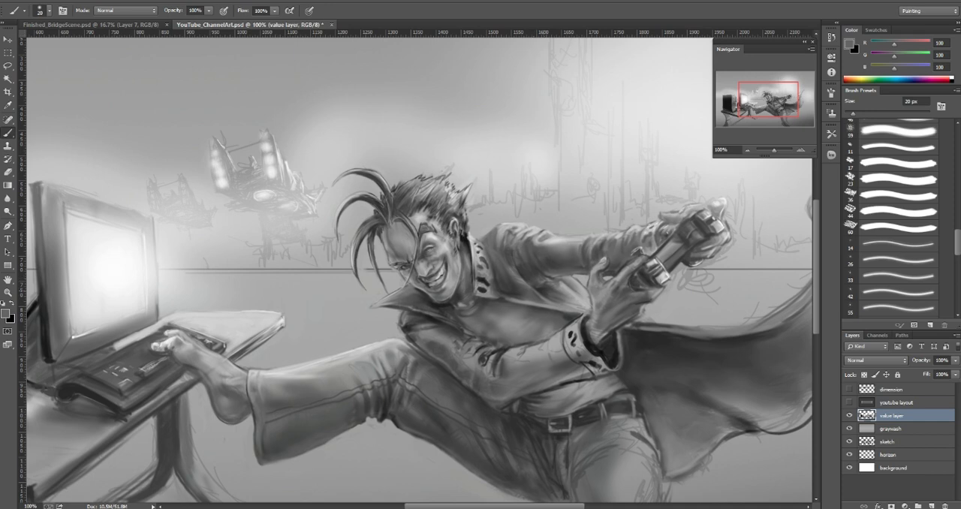
pyautogui.keyDown('alt'); pyautogui.click(535, 281); pyautogui.keyUp('alt')
pyautogui.press('[')
pyautogui.press('[')
pyautogui.press('[')
pyautogui.press('[')
pyautogui.press('[')
pyautogui.moveTo(534, 279)
pyautogui.mouseDown()
pyautogui.moveTo(559, 290)
pyautogui.moveTo(551, 298)
pyautogui.moveTo(527, 285)
pyautogui.mouseUp()
# Step: Refine the shadow between the raised arm and the open jacket front, varying the brush size down to 8 px with dark gray 51
pyautogui.keyDown('alt'); pyautogui.click(578, 285); pyautogui.keyUp('alt')
pyautogui.press(']')
pyautogui.press(']')
pyautogui.press(']')
pyautogui.press(']')
pyautogui.keyDown('alt'); pyautogui.click(566, 291); pyautogui.keyUp('alt')
pyautogui.press('[')
pyautogui.keyDown('alt'); pyautogui.click(523, 279); pyautogui.keyUp('alt')
pyautogui.press(']')
pyautogui.press('[')
pyautogui.press('[')
pyautogui.press('[')
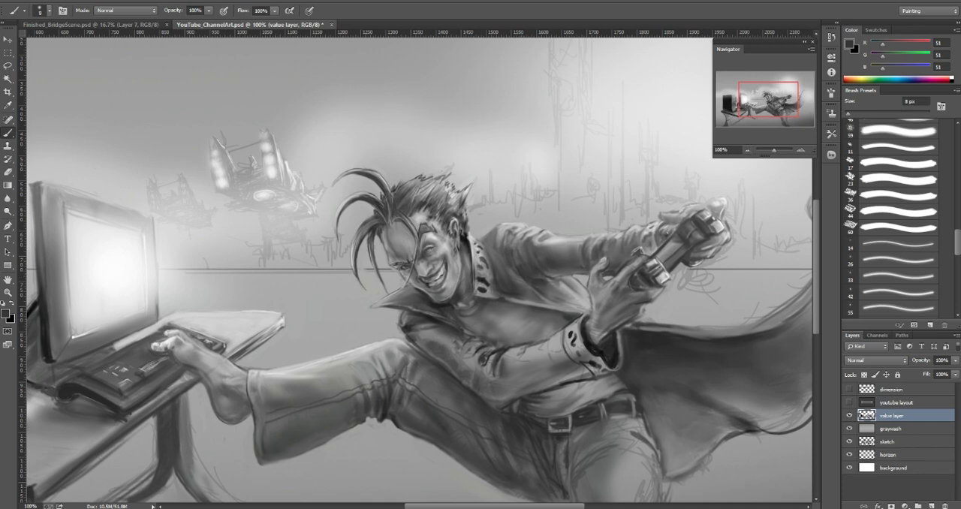
# Step: Touch up the jacket edge and background under the raised arm with sampled grays 72 and 168 at 7 px
pyautogui.moveTo(768, 100); pyautogui.dragTo(772, 102)
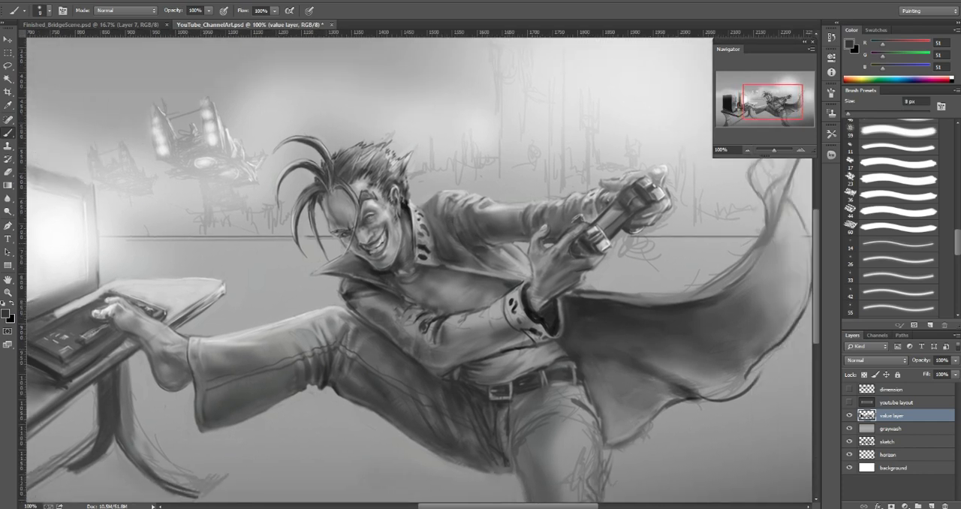
pyautogui.keyDown('alt'); pyautogui.click(515, 237); pyautogui.keyUp('alt')
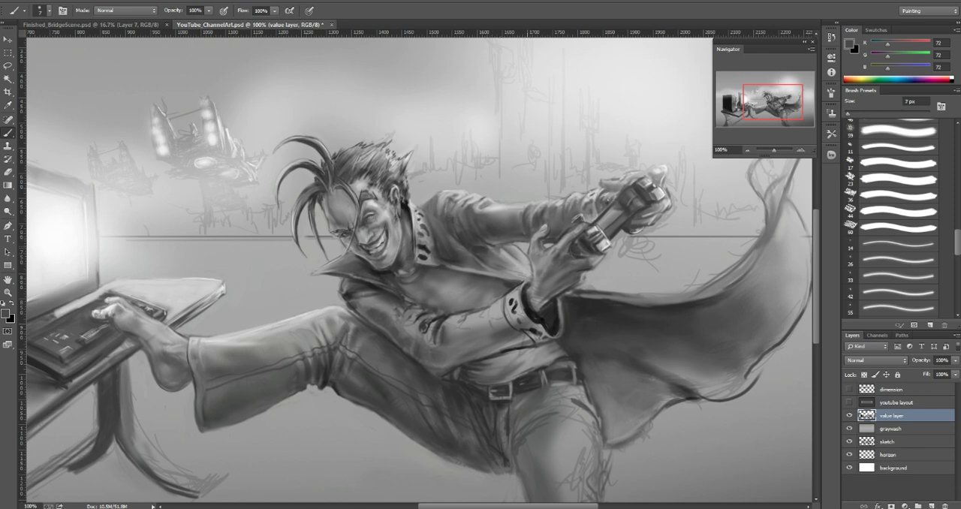
pyautogui.keyDown('alt'); pyautogui.click(515, 250); pyautogui.keyUp('alt')
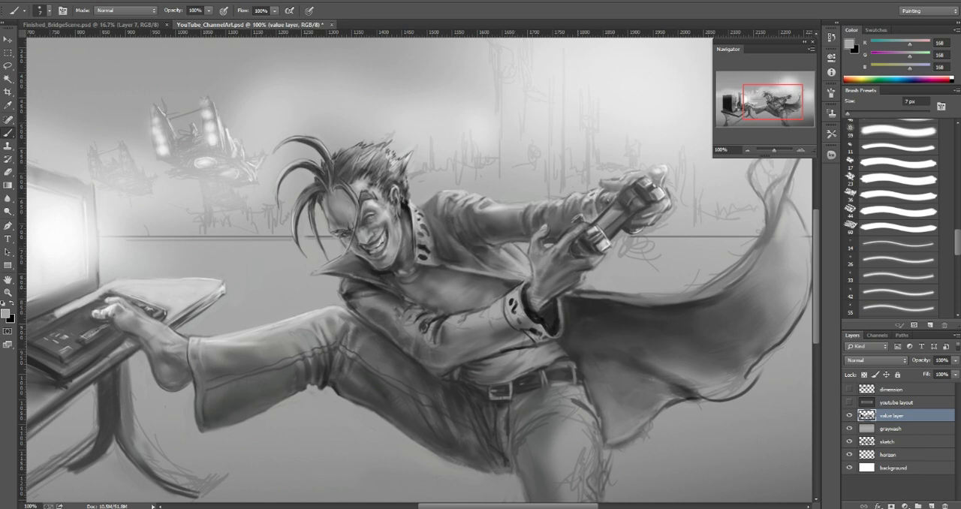
# Step: Set the foreground color to white and paint highlights on the cape's raised tip, starting at 7 px and enlarging the brush
pyautogui.moveTo(589, 288)
pyautogui.mouseDown()
pyautogui.moveTo(686, 299)
pyautogui.moveTo(745, 266)
pyautogui.moveTo(644, 302)
pyautogui.mouseUp()
pyautogui.press(']')
pyautogui.press(']')
pyautogui.press(']')
pyautogui.press(']')
pyautogui.press('[')
pyautogui.press('[')
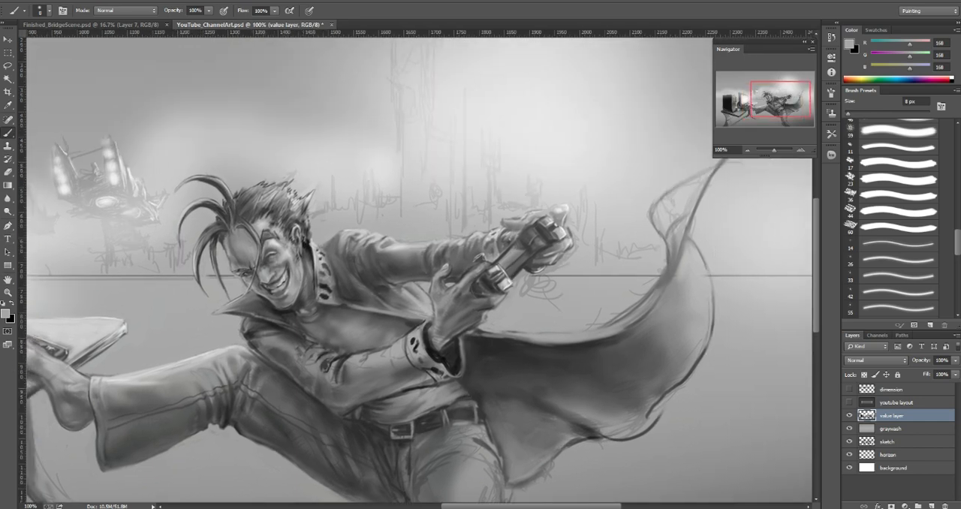
pyautogui.click(6, 314)
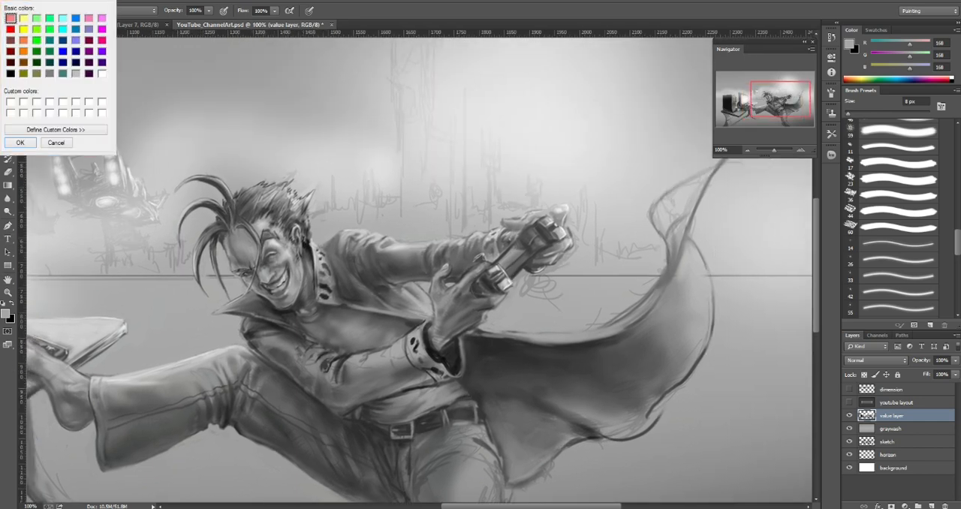
pyautogui.click(56, 142)
pyautogui.press('d')
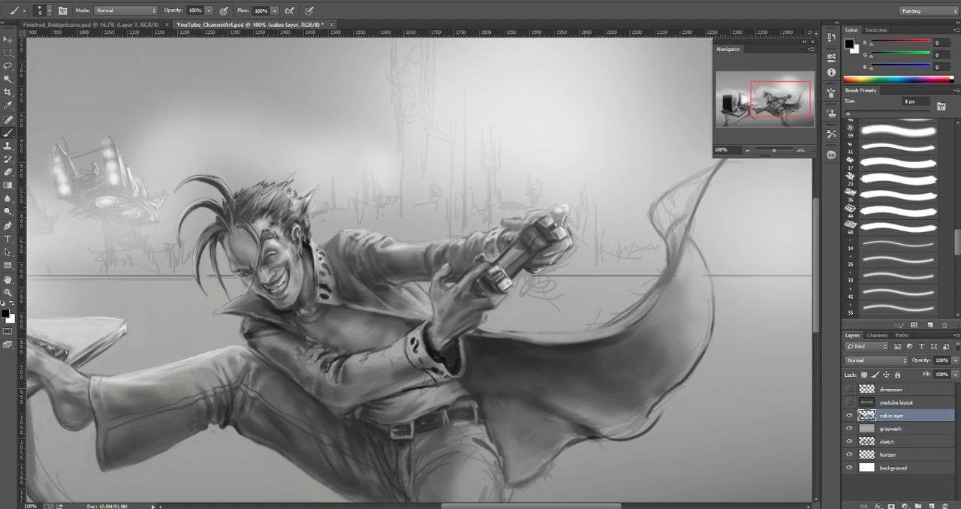
pyautogui.press('x')
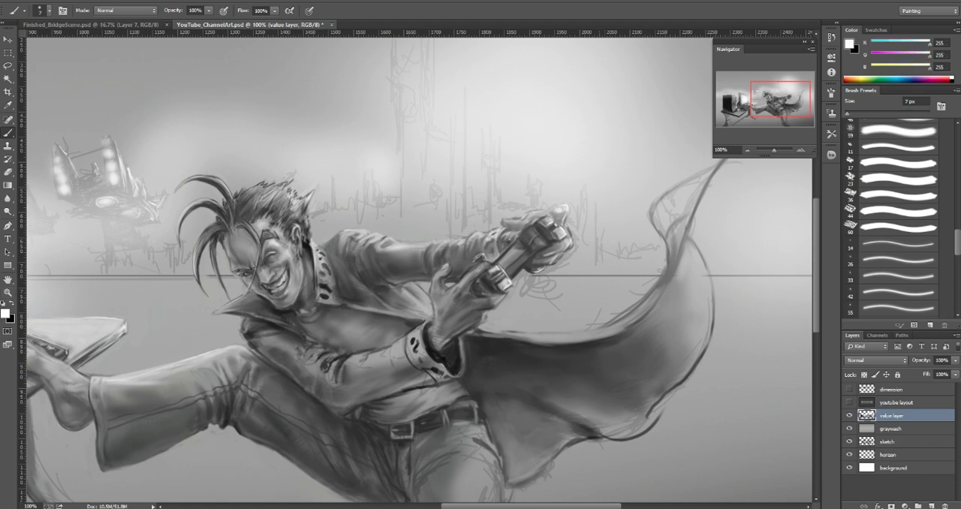
pyautogui.moveTo(652, 214)
pyautogui.mouseDown()
pyautogui.moveTo(660, 194)
pyautogui.moveTo(725, 159)
pyautogui.mouseUp()
pyautogui.press(']')
pyautogui.press(']')
pyautogui.press(']')
pyautogui.moveTo(653, 206)
pyautogui.mouseDown()
pyautogui.moveTo(660, 219)
pyautogui.moveTo(687, 182)
pyautogui.moveTo(707, 174)
pyautogui.moveTo(687, 191)
pyautogui.moveTo(704, 290)
pyautogui.mouseUp()
# Step: Paint a white highlight down the outer fold of the cape below its tip with a larger brush
pyautogui.press('[')
pyautogui.press('[')
pyautogui.press('[')
pyautogui.press(']')
pyautogui.press(']')
pyautogui.press(']')
# Step: Broaden and blend the light across the cape's outer fold, enlarging the brush to 45 px and sampling gray 149
pyautogui.press(']')
pyautogui.press(']')
pyautogui.press(']')
pyautogui.moveTo(695, 249)
pyautogui.mouseDown()
pyautogui.moveTo(707, 286)
pyautogui.moveTo(697, 307)
pyautogui.moveTo(702, 337)
pyautogui.mouseUp()
pyautogui.press(']')
pyautogui.press(']')
pyautogui.press(']')
pyautogui.press(']')
pyautogui.moveTo(688, 277)
pyautogui.mouseDown()
pyautogui.moveTo(682, 300)
pyautogui.moveTo(678, 270)
pyautogui.moveTo(681, 303)
pyautogui.moveTo(686, 268)
pyautogui.mouseUp()
pyautogui.keyDown('alt'); pyautogui.click(673, 297); pyautogui.keyUp('alt')
pyautogui.press(']')
pyautogui.press(']')
pyautogui.press('[')
pyautogui.press('[')
pyautogui.keyDown('alt'); pyautogui.click(679, 320); pyautogui.keyUp('alt')
pyautogui.keyDown('alt'); pyautogui.click(692, 269); pyautogui.keyUp('alt')
pyautogui.moveTo(695, 329); pyautogui.dragTo(686, 351)
pyautogui.keyDown('alt'); pyautogui.click(680, 336); pyautogui.keyUp('alt')
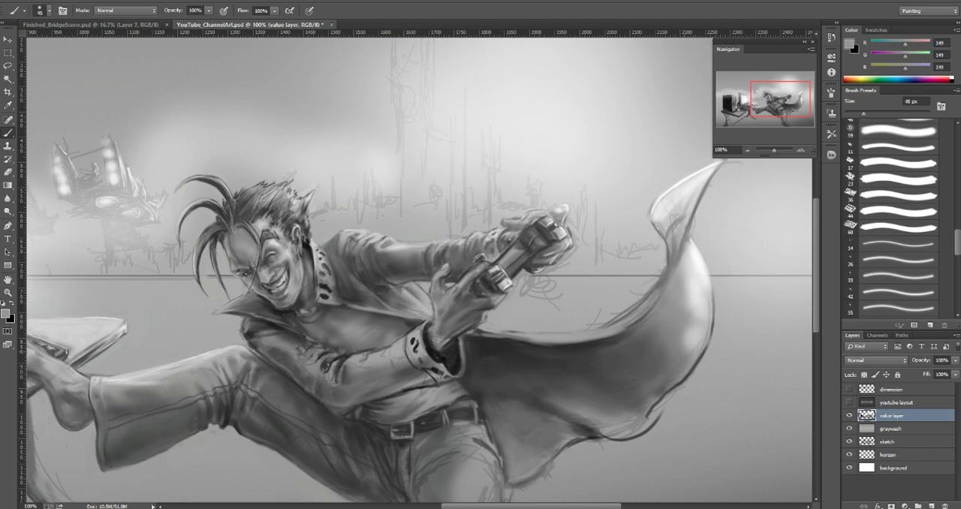
# Step: Smooth the tonal transition on the cape's outer curve with sampled grays 138 and 195 at 40 px and gray 162
pyautogui.keyDown('alt'); pyautogui.click(675, 339); pyautogui.keyUp('alt')
pyautogui.moveTo(697, 303); pyautogui.dragTo(684, 348)
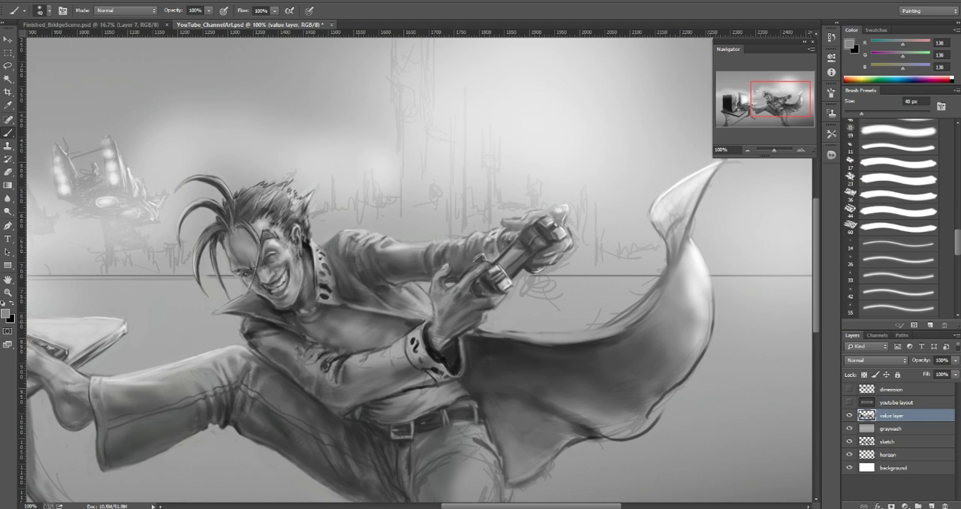
pyautogui.keyDown('alt'); pyautogui.click(699, 334); pyautogui.keyUp('alt')
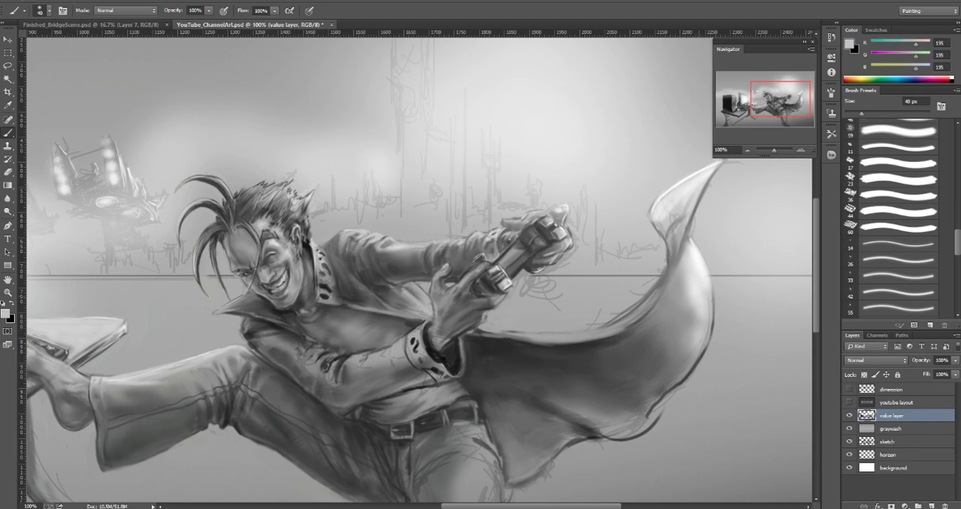
pyautogui.keyDown('alt'); pyautogui.click(698, 301); pyautogui.keyUp('alt')
pyautogui.keyDown('alt'); pyautogui.click(680, 292); pyautogui.keyUp('alt')
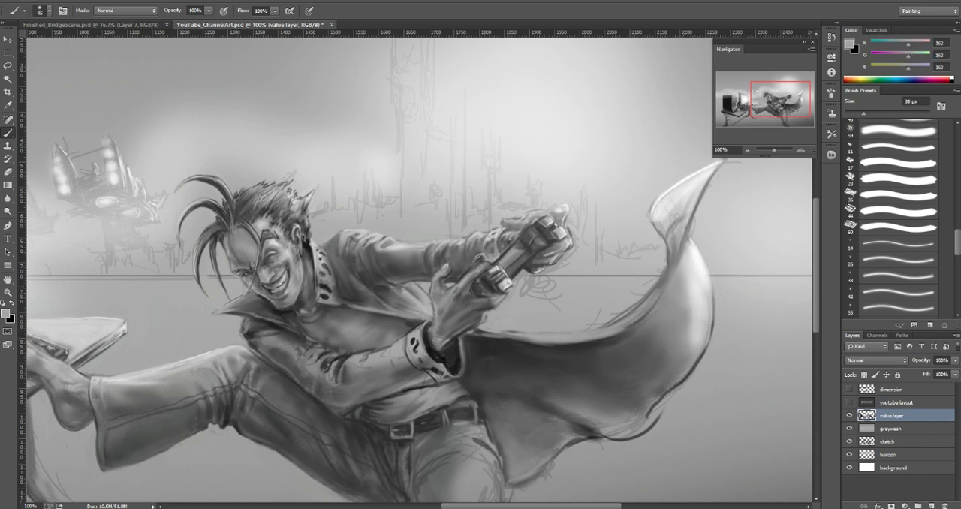
# Step: Darken the cape's lower and inner folds with sampled gray 112 and dark gray 63 at 45 px
pyautogui.press('[')
pyautogui.moveTo(695, 304); pyautogui.dragTo(678, 369)
pyautogui.keyDown('alt'); pyautogui.click(671, 378); pyautogui.keyUp('alt')
pyautogui.press(']')
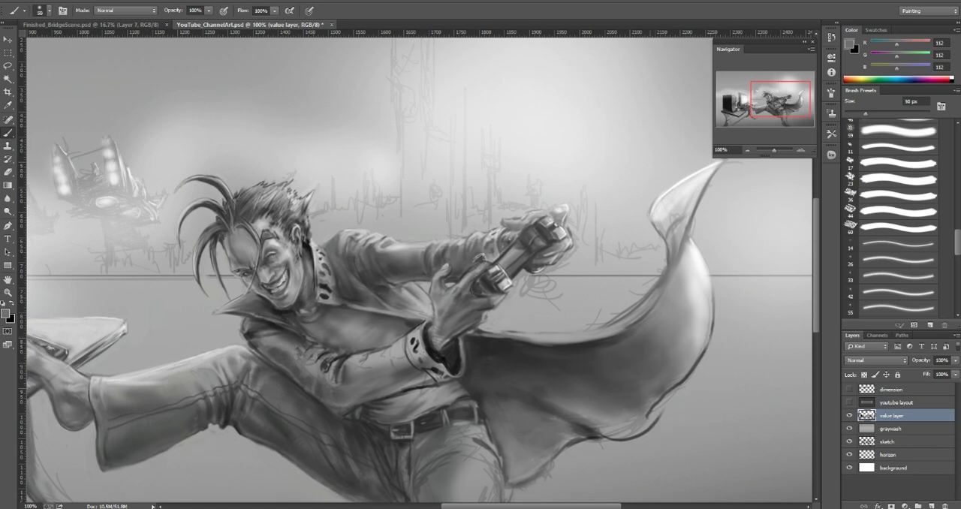
pyautogui.keyDown('alt'); pyautogui.click(605, 369); pyautogui.keyUp('alt')
pyautogui.moveTo(628, 322); pyautogui.dragTo(663, 306)
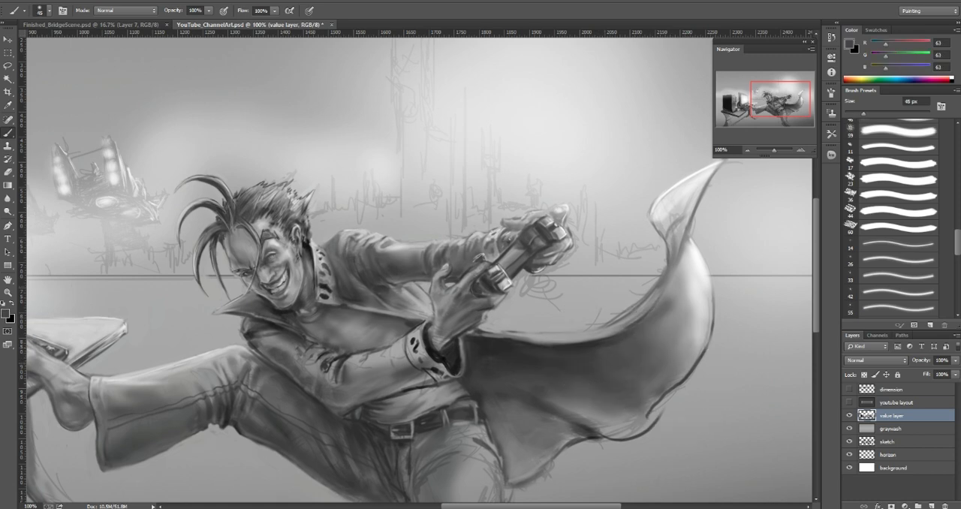
# Step: Refine the cape's inner curve with sampled grays 163 and 154 at 45 px and save the document
pyautogui.keyDown('alt'); pyautogui.click(654, 255); pyautogui.keyUp('alt')
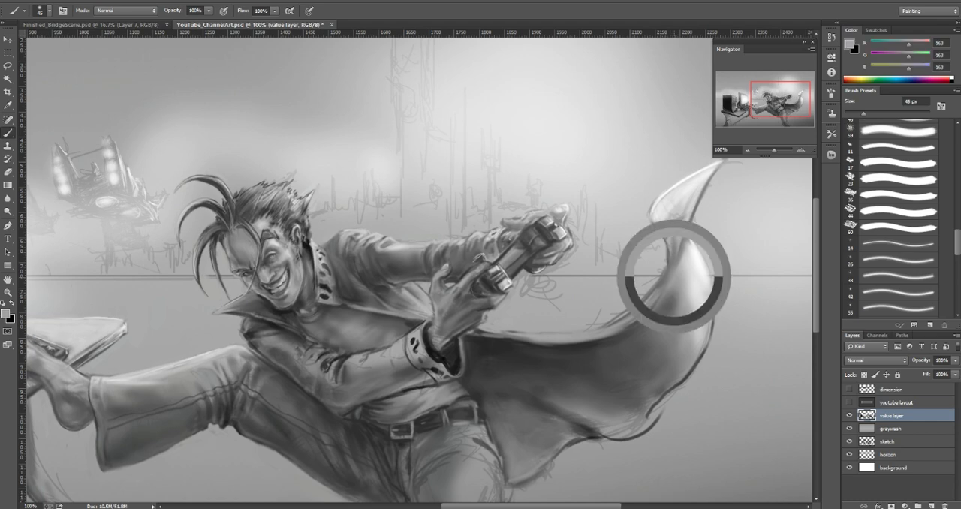
pyautogui.keyDown('alt'); pyautogui.click(679, 291); pyautogui.keyUp('alt')
pyautogui.moveTo(675, 292)
pyautogui.mouseDown()
pyautogui.moveTo(666, 315)
pyautogui.moveTo(666, 307)
pyautogui.mouseUp()
pyautogui.hotkey('ctrl', 's')
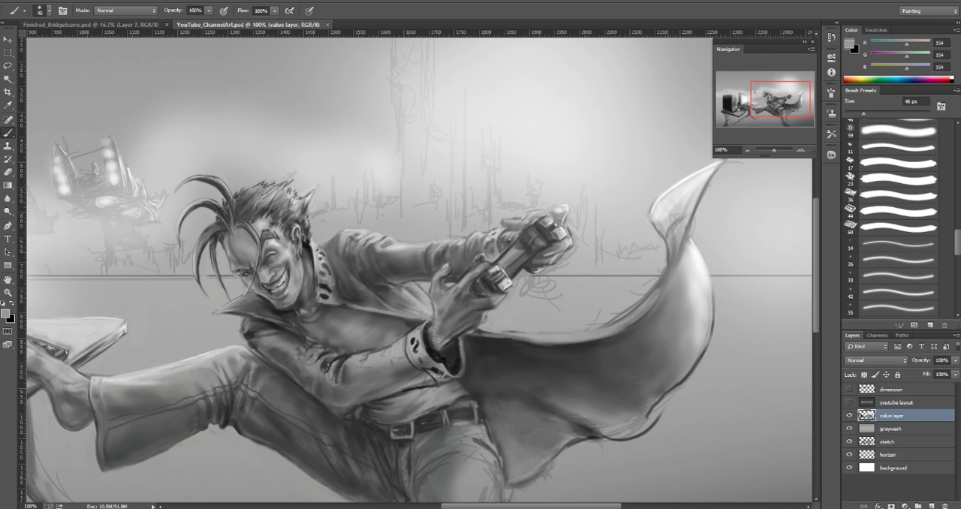
# Step: Clean up the background sketch lines above the cape's upper edge with sampled gray 174 at 45 px
pyautogui.keyDown('alt'); pyautogui.click(661, 210); pyautogui.keyUp('alt')
pyautogui.keyDown('alt'); pyautogui.click(598, 304); pyautogui.keyUp('alt')
pyautogui.moveTo(598, 314); pyautogui.dragTo(587, 325)
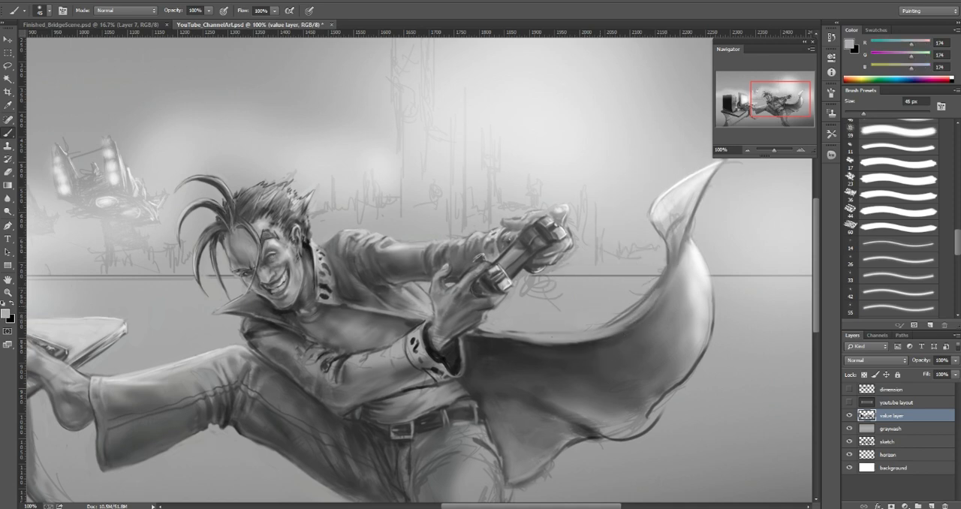
pyautogui.press('[')
# Step: Paint a bright rim along the cape's upper edge with sampled near-white 247 at 7 px and touch up the background above with gray 170
pyautogui.keyDown('alt'); pyautogui.click(699, 270); pyautogui.keyUp('alt')
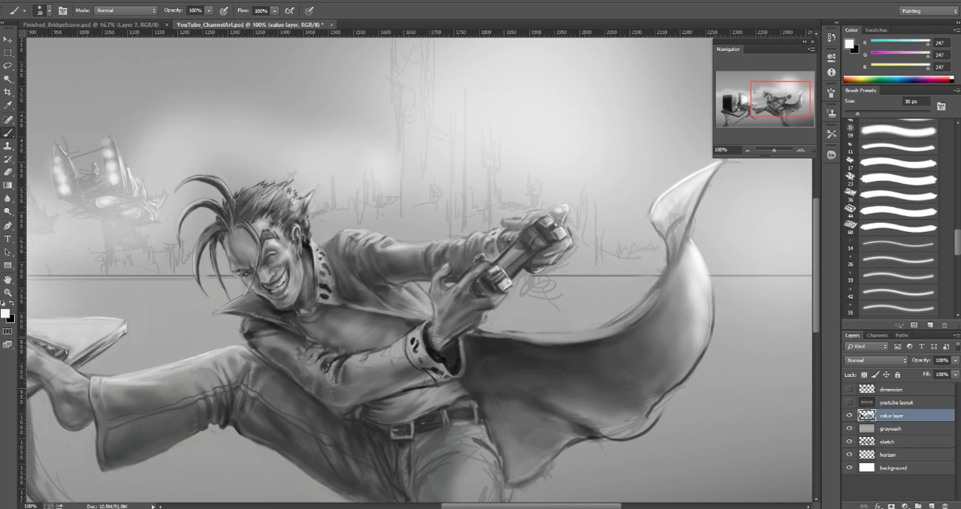
pyautogui.press('[')
pyautogui.press('[')
pyautogui.press('[')
pyautogui.press('[')
pyautogui.press('[')
pyautogui.moveTo(509, 337)
pyautogui.mouseDown()
pyautogui.moveTo(604, 327)
pyautogui.moveTo(642, 311)
pyautogui.mouseUp()
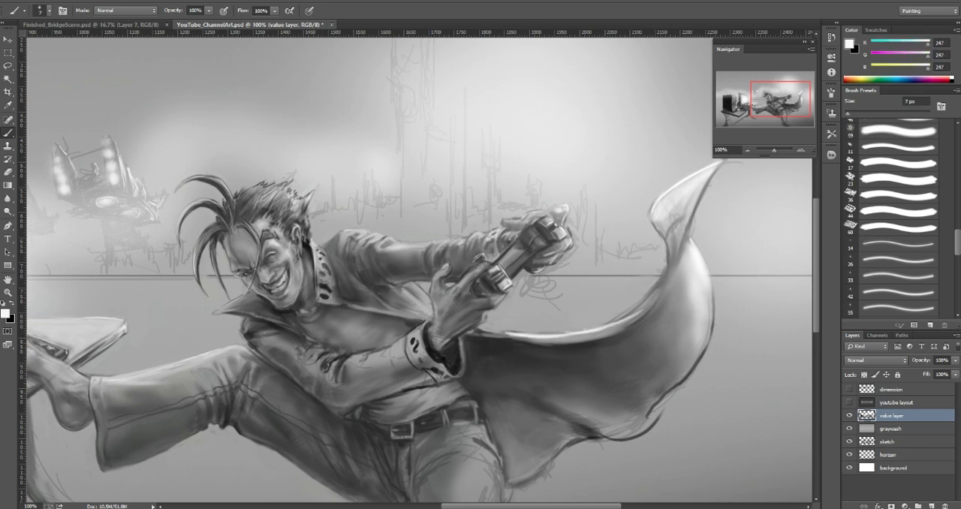
pyautogui.moveTo(564, 333); pyautogui.dragTo(598, 321)
pyautogui.press(']')
pyautogui.moveTo(529, 337); pyautogui.dragTo(599, 323)
pyautogui.keyDown('alt'); pyautogui.click(537, 324); pyautogui.keyUp('alt')
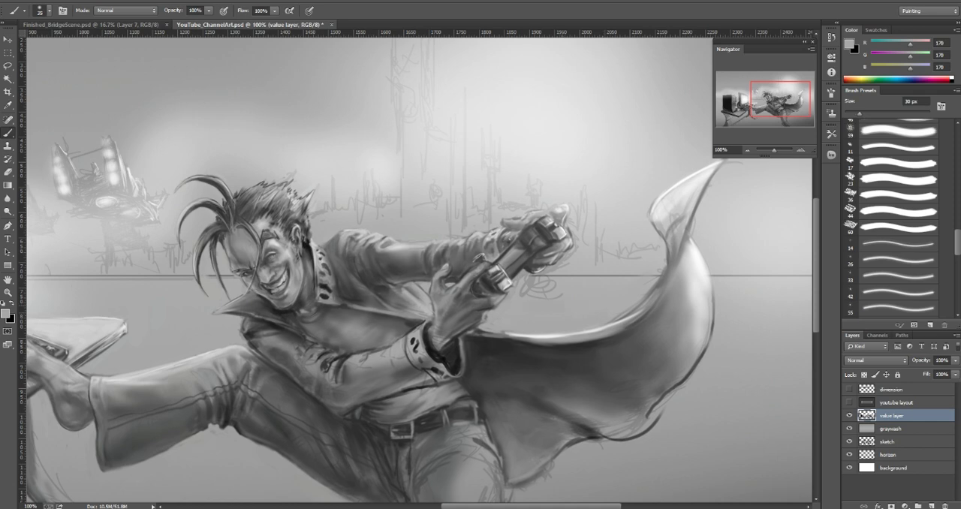
# Step: Paint over the loose sketch lines and horizon beside the game controller with gray 170
pyautogui.moveTo(541, 295)
pyautogui.mouseDown()
pyautogui.moveTo(527, 291)
pyautogui.moveTo(574, 258)
pyautogui.moveTo(569, 247)
pyautogui.mouseUp()
pyautogui.press('[')
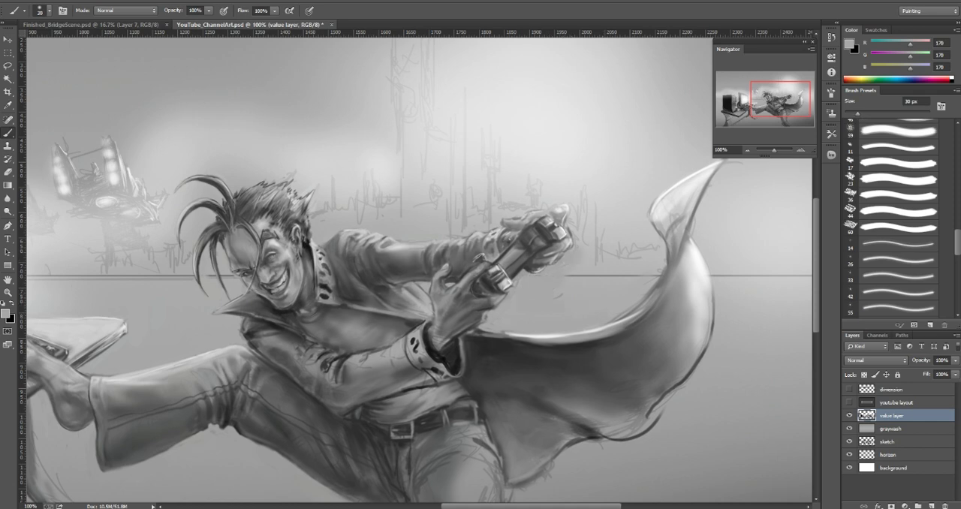
# Step: Darken the jeans on the character's standing leg with sampled grays 104 and 100 at 70 to 80 px
pyautogui.click(747, 150)
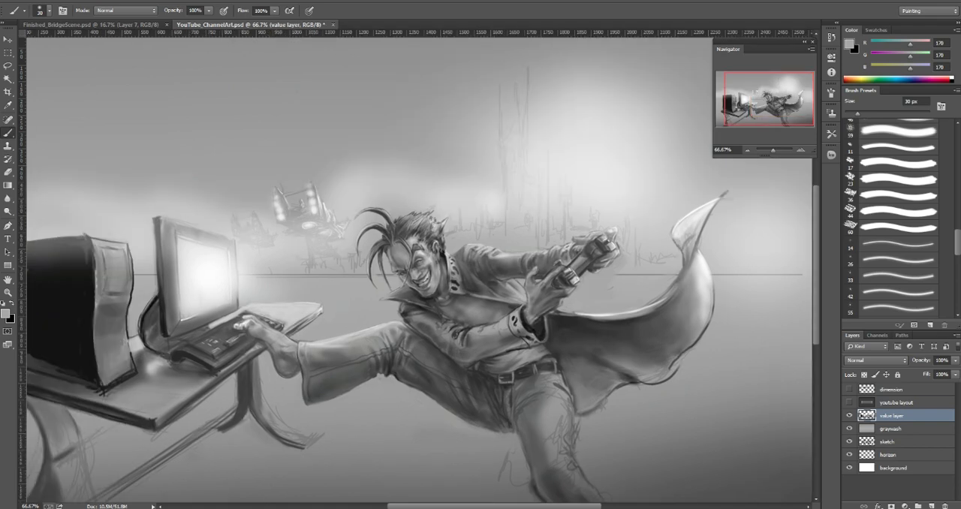
pyautogui.click(747, 150)
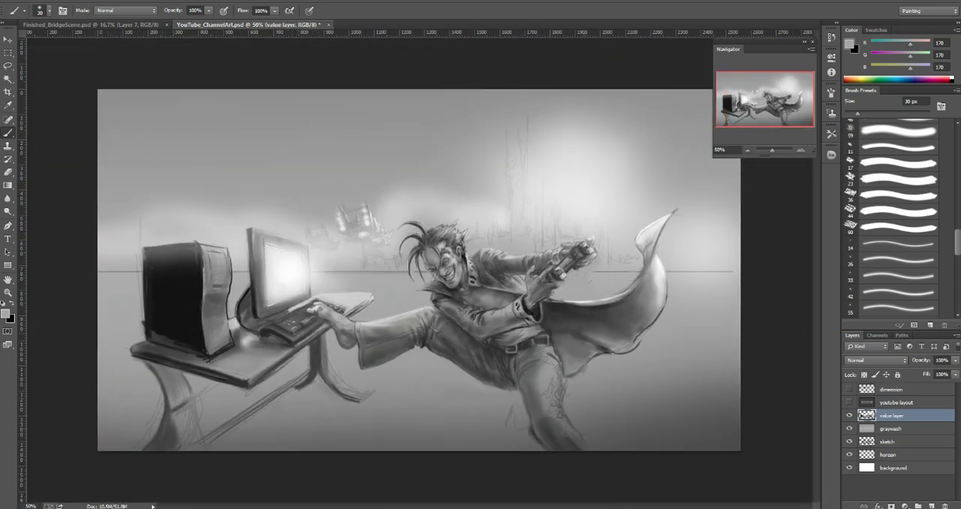
pyautogui.press(']')
pyautogui.press(']')
pyautogui.press(']')
pyautogui.press(']')
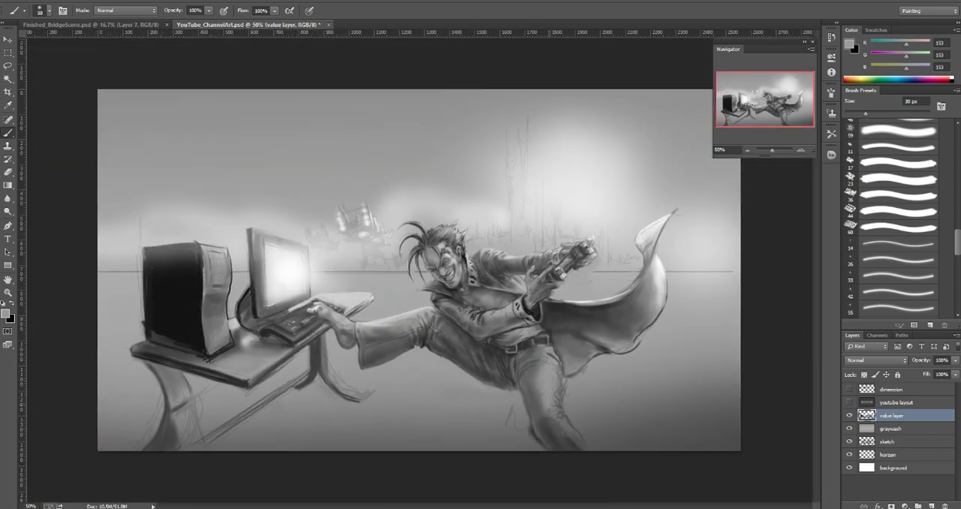
pyautogui.keyDown('alt'); pyautogui.click(563, 388); pyautogui.keyUp('alt')
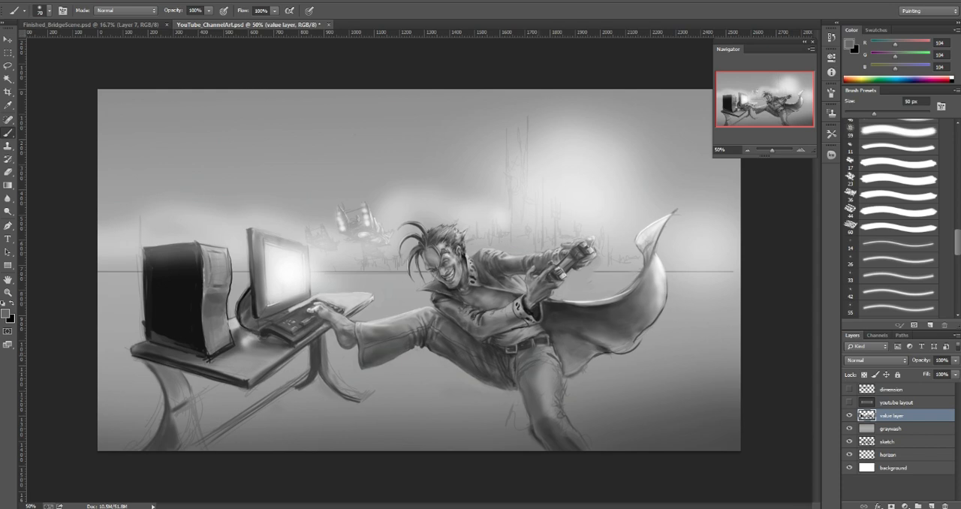
pyautogui.keyDown('alt'); pyautogui.click(545, 382); pyautogui.keyUp('alt')
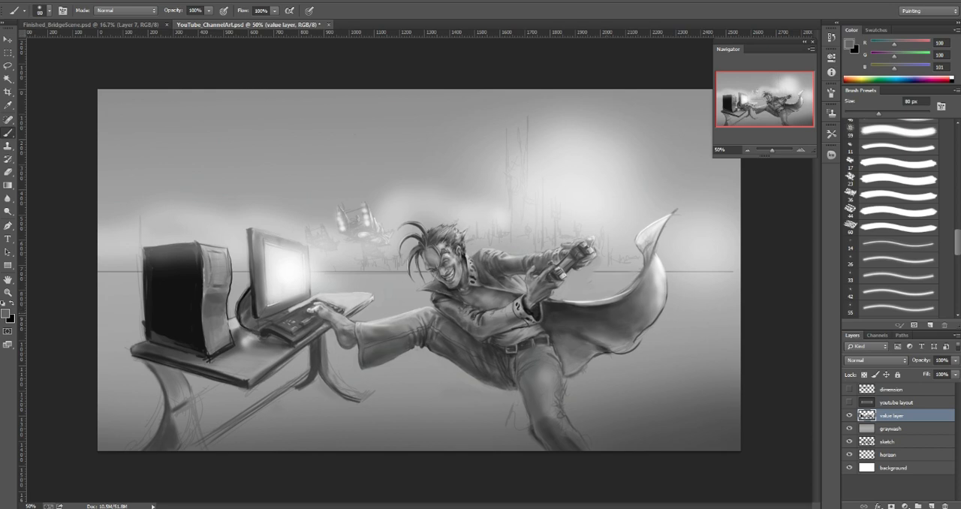
# Step: Shade the desk's front leg below the computer tower with sampled dark gray 29 and sampled grays 131 and 106
pyautogui.keyDown('alt'); pyautogui.click(195, 365); pyautogui.keyUp('alt')
pyautogui.press(']')
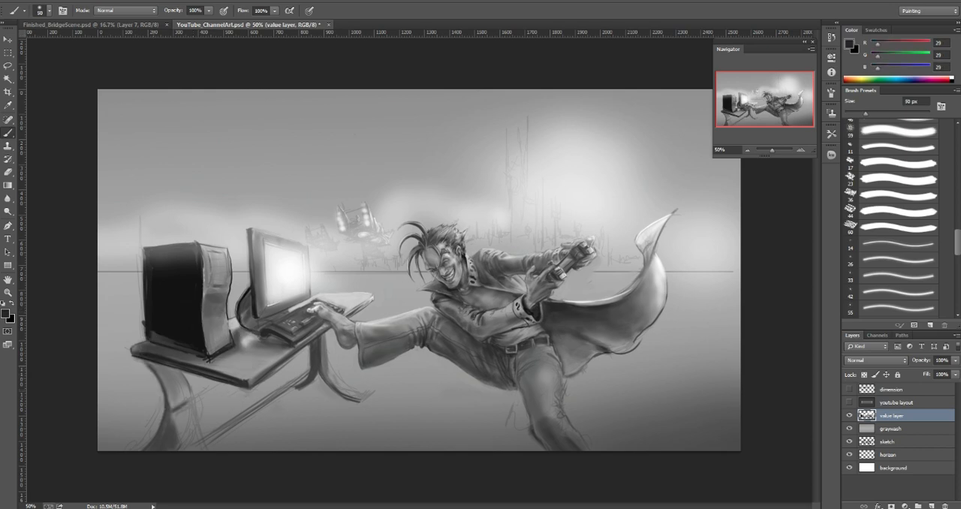
pyautogui.moveTo(151, 364)
pyautogui.mouseDown()
pyautogui.moveTo(177, 387)
pyautogui.moveTo(176, 377)
pyautogui.mouseUp()
pyautogui.press(']')
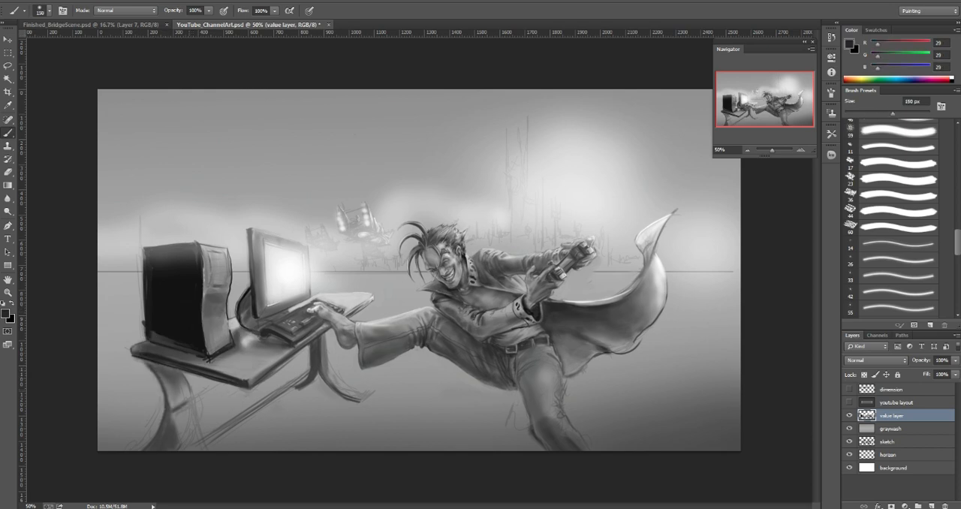
pyautogui.moveTo(184, 422)
pyautogui.mouseDown()
pyautogui.moveTo(192, 437)
pyautogui.moveTo(184, 449)
pyautogui.mouseUp()
pyautogui.press('[')
pyautogui.press('[')
pyautogui.press('[')
pyautogui.press('[')
pyautogui.press('[')
pyautogui.press('[')
pyautogui.press('[')
pyautogui.keyDown('alt'); pyautogui.click(180, 433); pyautogui.keyUp('alt')
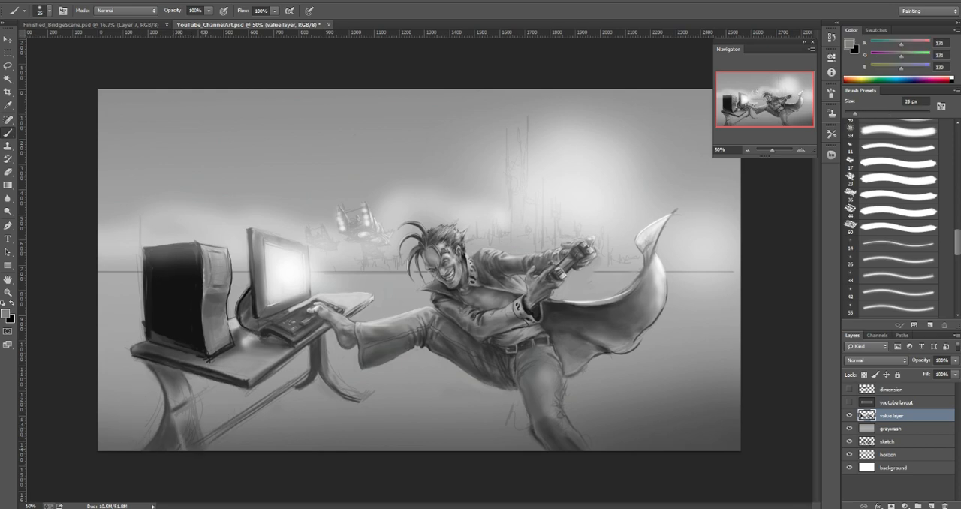
pyautogui.keyDown('alt'); pyautogui.click(186, 425); pyautogui.keyUp('alt')
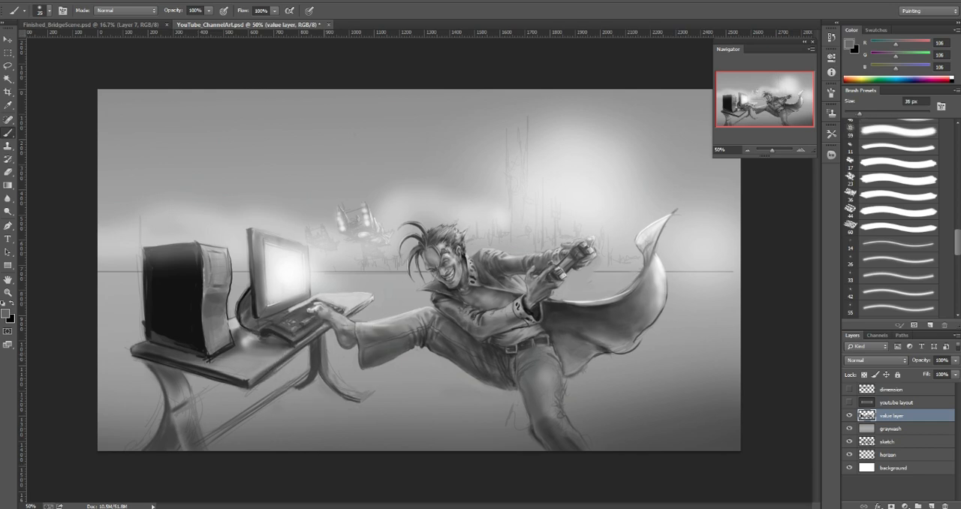
# Step: Shade the desk's curved rear leg with gray 106 and clean up its edges with sampled gray 150 at 40 px
pyautogui.press(']')
pyautogui.press(']')
pyautogui.keyDown('alt'); pyautogui.click(349, 300); pyautogui.keyUp('alt')
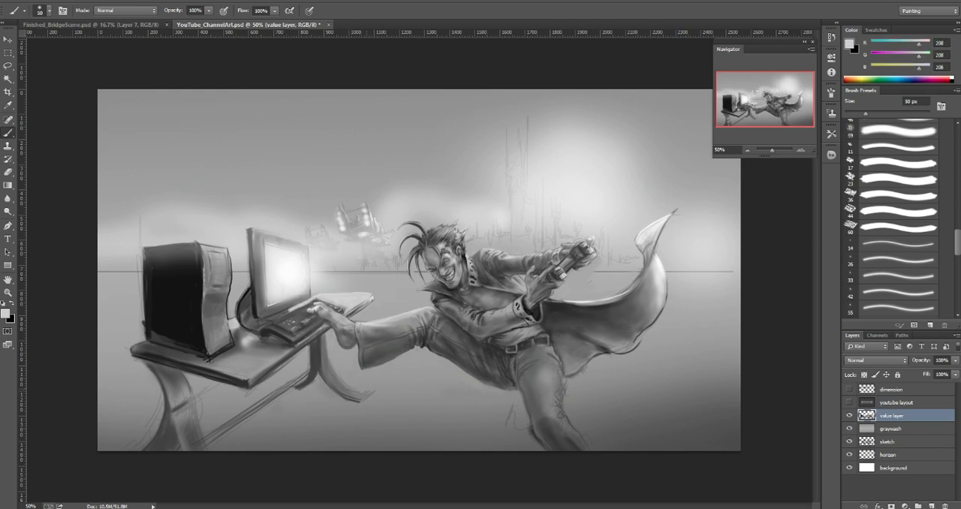
pyautogui.press('[')
pyautogui.press('[')
pyautogui.press('[')
pyautogui.press('[')
pyautogui.press(']')
pyautogui.press(']')
pyautogui.press(']')
pyautogui.press(']')
pyautogui.press(']')
pyautogui.moveTo(330, 374); pyautogui.dragTo(364, 399)
pyautogui.keyDown('alt'); pyautogui.click(330, 370); pyautogui.keyUp('alt')
pyautogui.keyDown('alt'); pyautogui.click(367, 396); pyautogui.keyUp('alt')
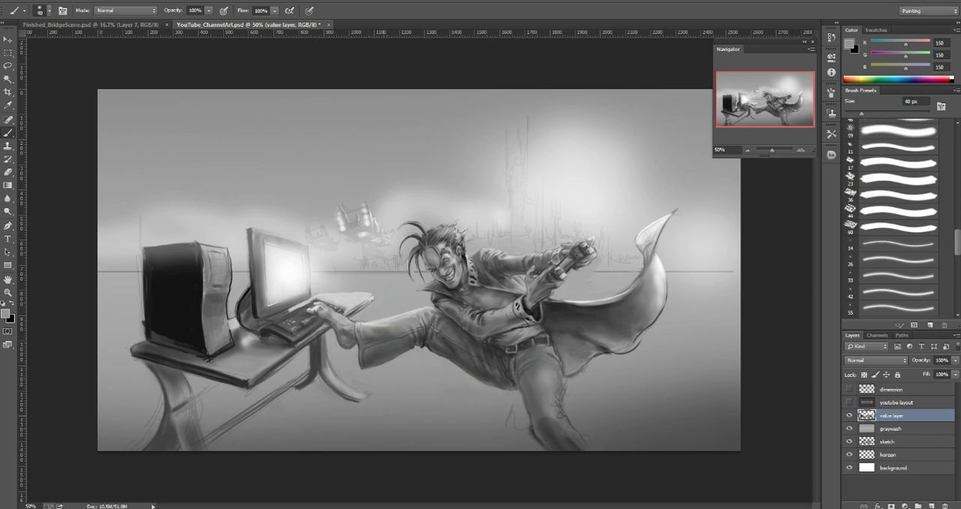
# Step: Add a new layer directly above the graywash layer
pyautogui.click(891, 428)
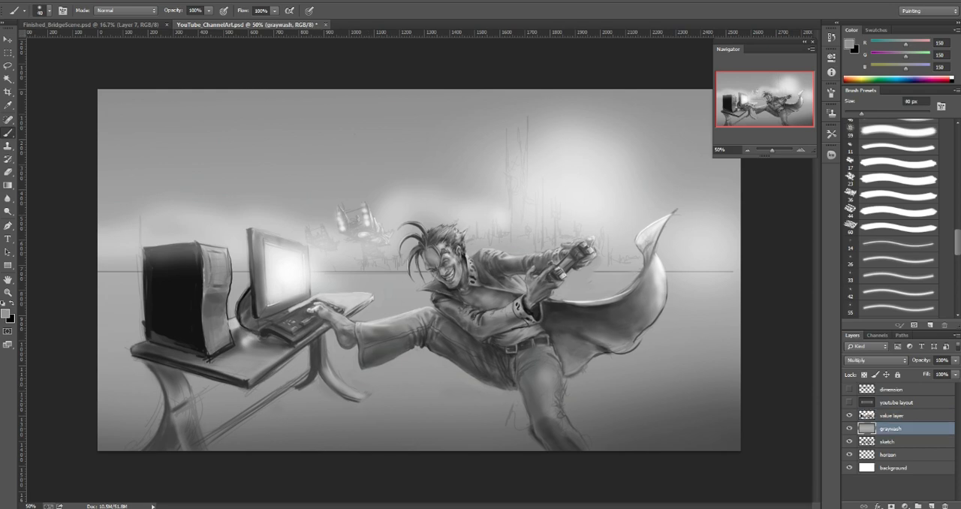
pyautogui.click(931, 506)
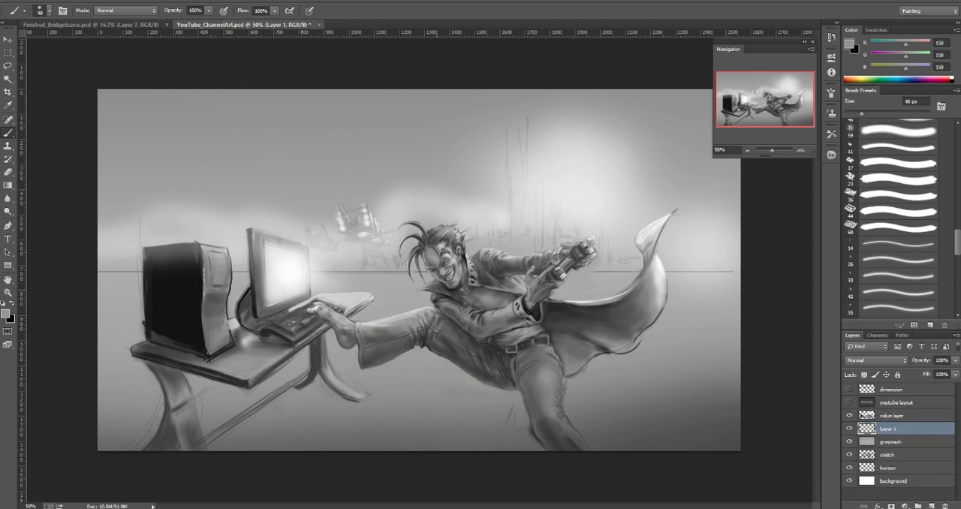
pyautogui.moveTo(527, 251)
pyautogui.mouseDown()
pyautogui.moveTo(552, 226)
pyautogui.moveTo(569, 225)
pyautogui.mouseUp()
pyautogui.moveTo(602, 262); pyautogui.dragTo(673, 204)
pyautogui.moveTo(580, 298); pyautogui.dragTo(637, 245)
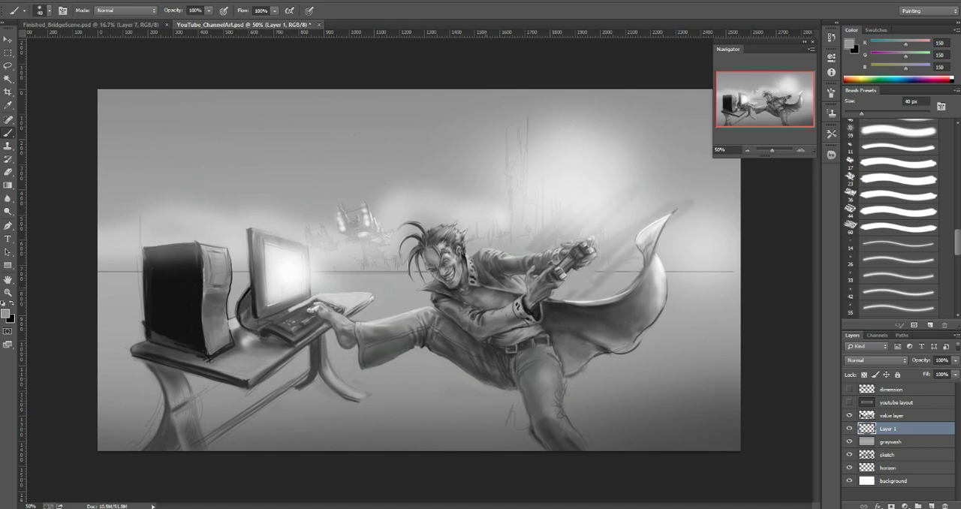
pyautogui.moveTo(502, 248); pyautogui.dragTo(521, 220)
pyautogui.moveTo(428, 229); pyautogui.dragTo(469, 189)
pyautogui.moveTo(375, 214); pyautogui.dragTo(411, 175)
pyautogui.moveTo(341, 221); pyautogui.dragTo(377, 170)
pyautogui.moveTo(276, 239); pyautogui.dragTo(327, 176)
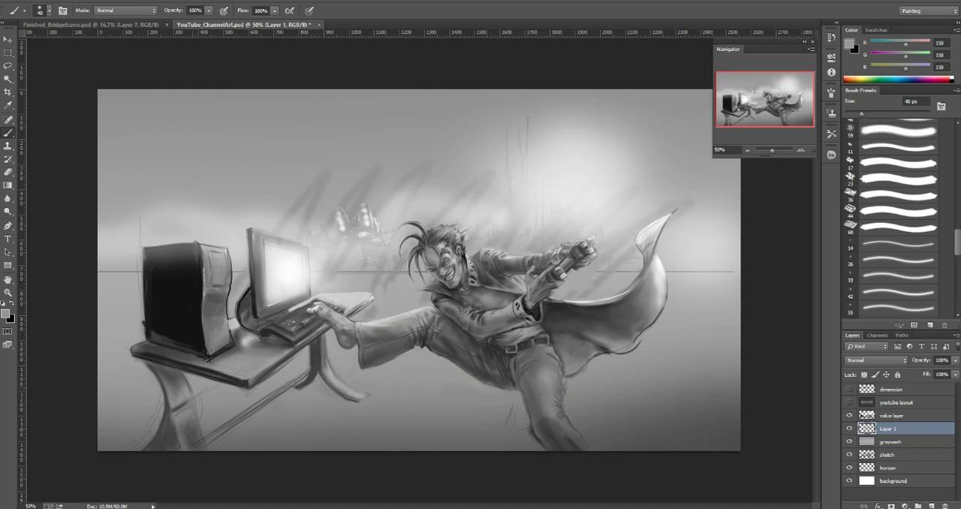
pyautogui.hotkey('ctrl', 'alt', 'z')
pyautogui.hotkey('ctrl', 'alt', 'z')
pyautogui.hotkey('ctrl', 'alt', 'z')
pyautogui.hotkey('ctrl', 'alt', 'z')
pyautogui.hotkey('ctrl', 'alt', 'z')
pyautogui.hotkey('ctrl', 'alt', 'z')
pyautogui.hotkey('ctrl', 'alt', 'z')
pyautogui.hotkey('ctrl', 'alt', 'z')
pyautogui.hotkey('ctrl', 'alt', 'z')
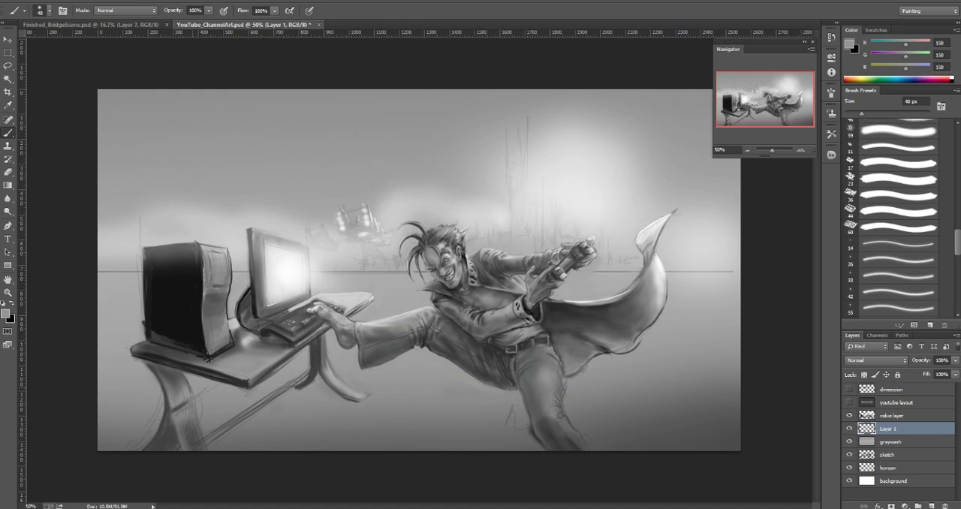
# Step: Block in the base of the tall background tower behind the character's shoulder with sampled gray 85 at 40 px
pyautogui.press('[')
pyautogui.press('[')
pyautogui.press('[')
pyautogui.press('[')
pyautogui.press('[')
pyautogui.press('[')
pyautogui.moveTo(511, 238); pyautogui.dragTo(514, 247)
pyautogui.press(']')
pyautogui.keyDown('alt'); pyautogui.click(516, 244); pyautogui.keyUp('alt')
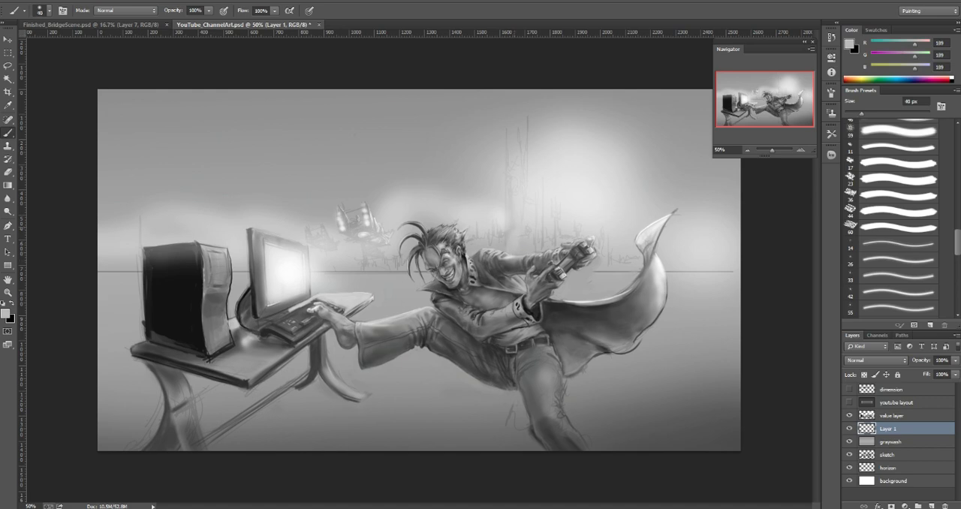
pyautogui.hotkey('ctrl', 'z')
pyautogui.keyDown('alt'); pyautogui.click(485, 274); pyautogui.keyUp('alt')
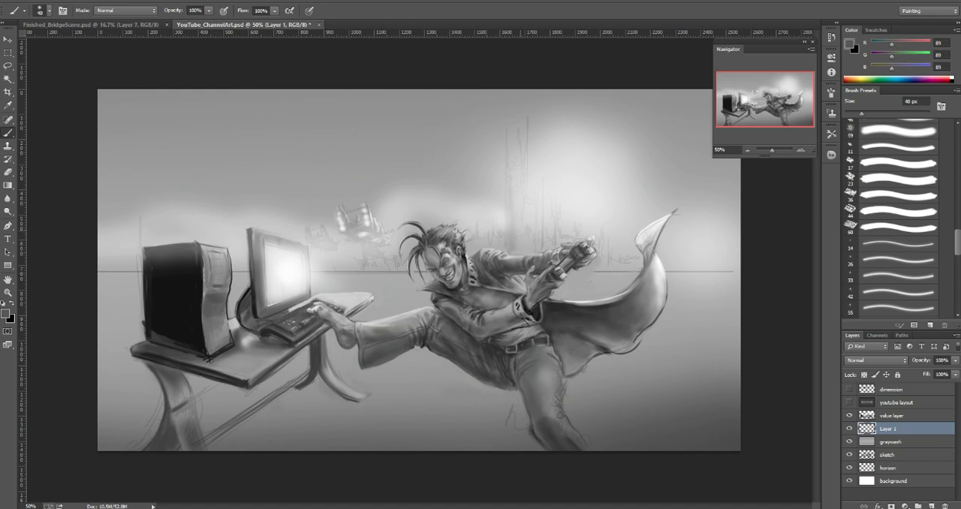
pyautogui.moveTo(514, 258); pyautogui.dragTo(513, 232)
# Step: Rework the background tower and its base with sampled light gray 206 and gray 163
pyautogui.keyDown('alt'); pyautogui.click(541, 212); pyautogui.keyUp('alt')
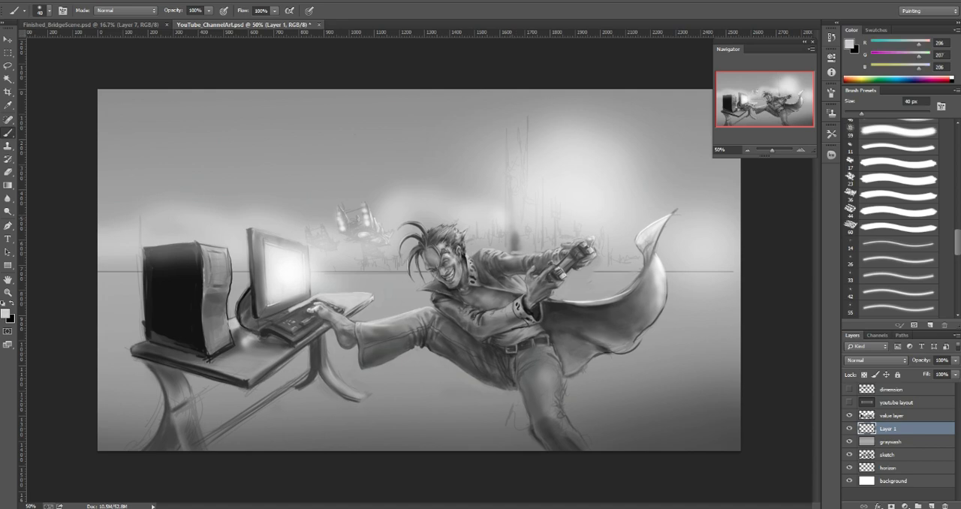
pyautogui.keyDown('alt'); pyautogui.click(510, 180); pyautogui.keyUp('alt')
pyautogui.keyDown('alt'); pyautogui.click(607, 113); pyautogui.keyUp('alt')
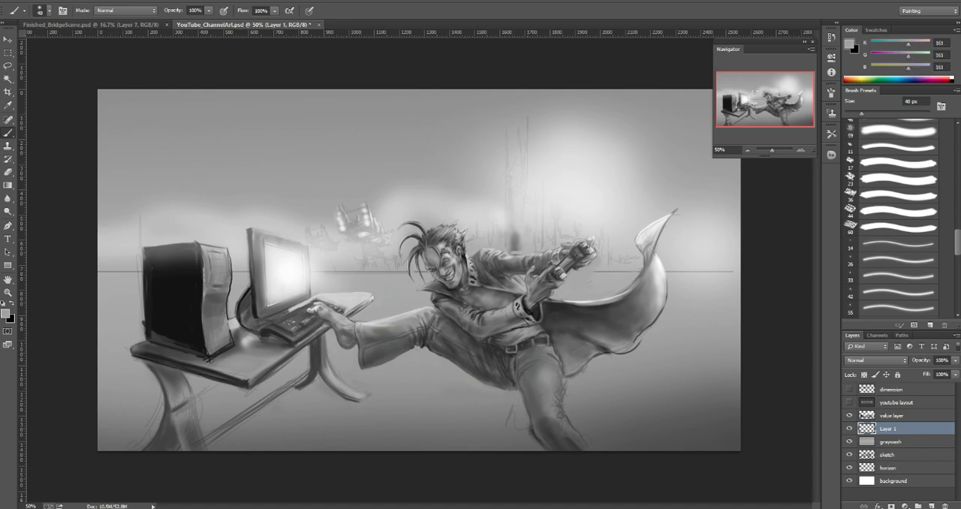
pyautogui.press('[')
pyautogui.moveTo(513, 235)
pyautogui.mouseDown()
pyautogui.moveTo(513, 246)
pyautogui.moveTo(515, 237)
pyautogui.moveTo(525, 249)
pyautogui.moveTo(530, 234)
pyautogui.moveTo(544, 251)
pyautogui.mouseUp()
# Step: Show the youtube layout layer and paint skyline silhouettes above the character's outstretched arm with sampled gray 110 at about 10 px
pyautogui.keyDown('alt'); pyautogui.click(640, 301); pyautogui.keyUp('alt')
pyautogui.press('[')
pyautogui.press('[')
pyautogui.press('[')
pyautogui.press('[')
pyautogui.press('[')
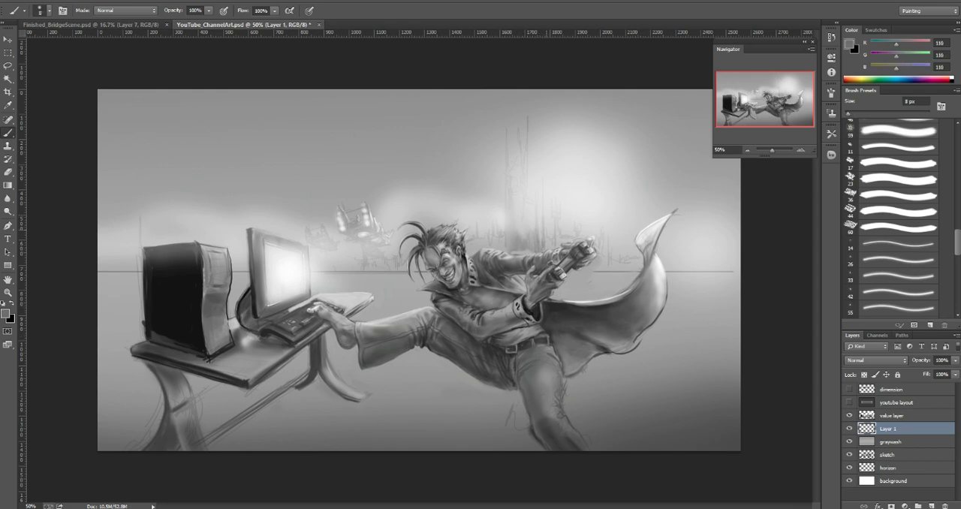
pyautogui.press(']')
pyautogui.press(']')
pyautogui.press(']')
pyautogui.click(848, 402)
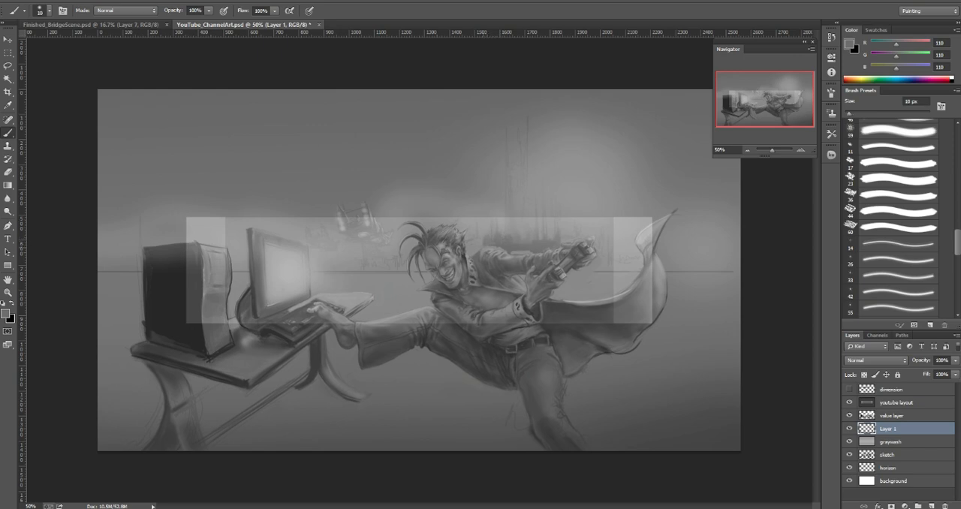
pyautogui.moveTo(478, 231); pyautogui.dragTo(466, 253)
pyautogui.press(']')
pyautogui.press('[')
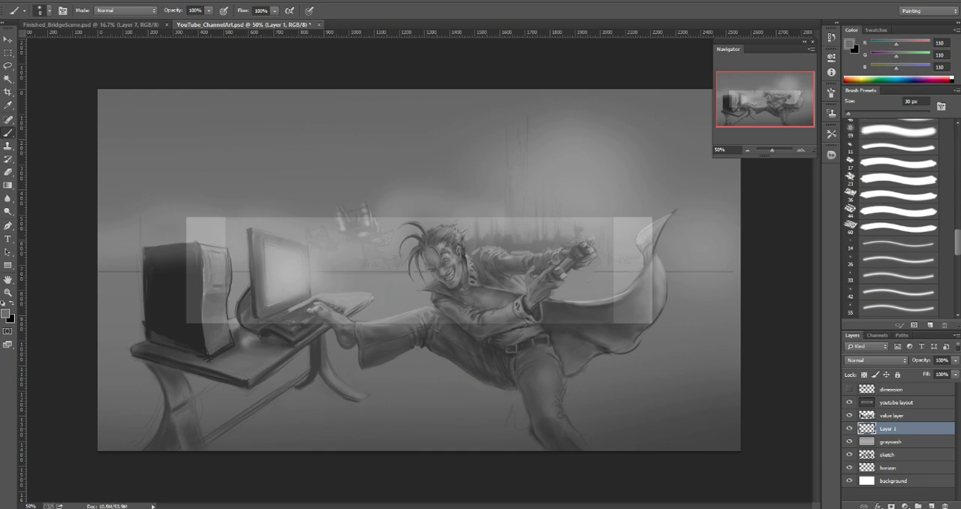
# Step: Paint building silhouettes between the controller and the cape with gray 110, varying the brush up to 40 px
pyautogui.press(']')
pyautogui.moveTo(598, 270); pyautogui.dragTo(602, 241)
pyautogui.press(']')
pyautogui.press(']')
pyautogui.press(']')
pyautogui.press(']')
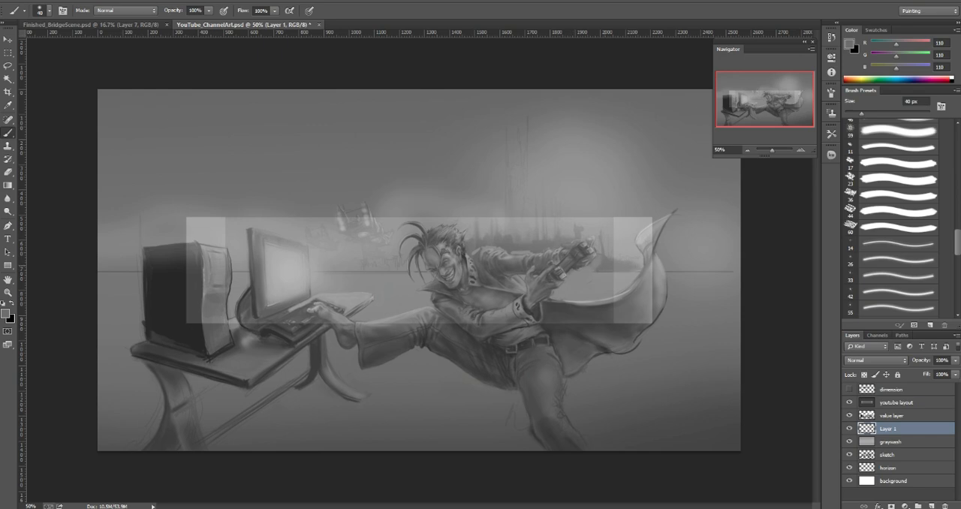
pyautogui.press('[')
pyautogui.press('[')
pyautogui.press(']')
pyautogui.press(']')
pyautogui.press('[')
pyautogui.press('[')
pyautogui.press('[')
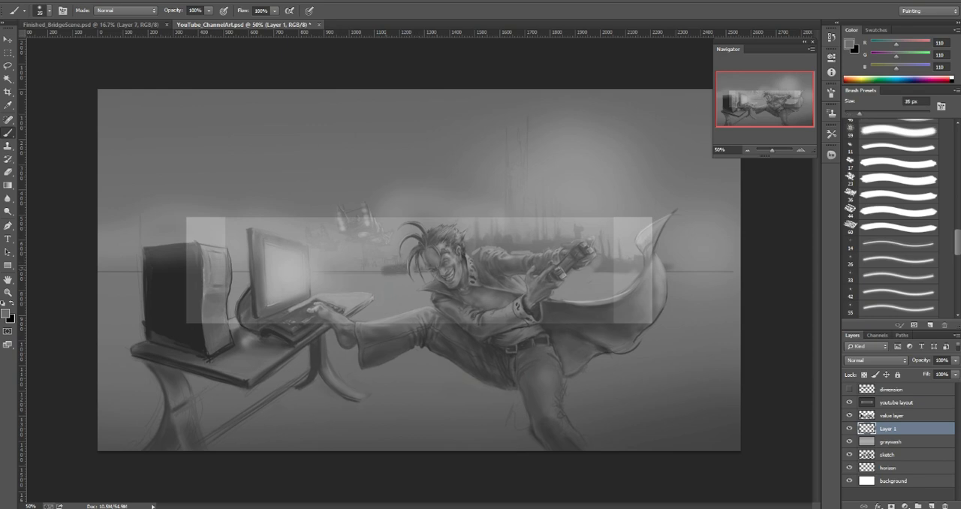
# Step: Extend the dark horizon band from the character's hair toward the monitor with gray 110 at about 30 px
pyautogui.press('[')
pyautogui.press('[')
pyautogui.press('[')
pyautogui.press('[')
pyautogui.press('[')
pyautogui.press('[')
pyautogui.press(']')
pyautogui.press(']')
pyautogui.press(']')
pyautogui.press(']')
pyautogui.press('[')
pyautogui.press(']')
pyautogui.press(']')
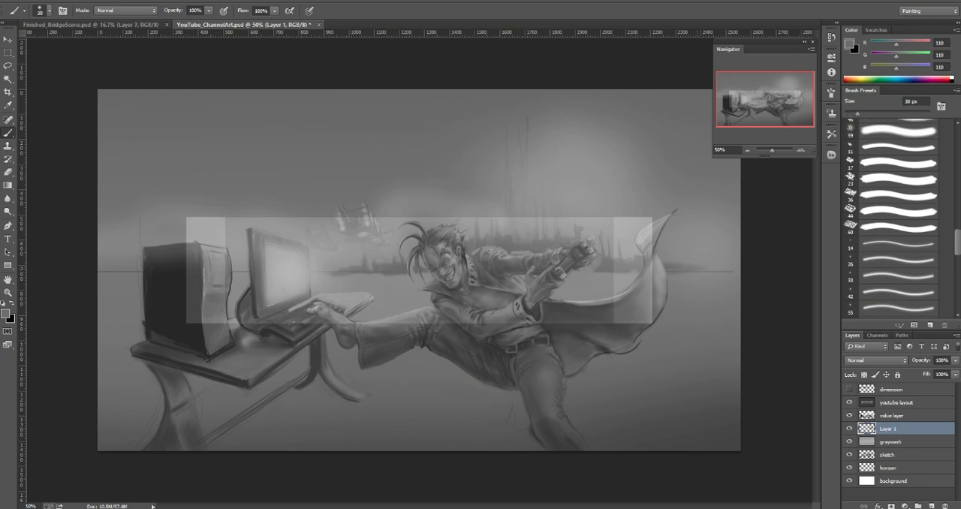
# Step: Extend the dark horizon haze from the cape to the canvas edge with gray 110 at 70 to 80 px
pyautogui.press(']')
pyautogui.moveTo(686, 264); pyautogui.dragTo(728, 263)
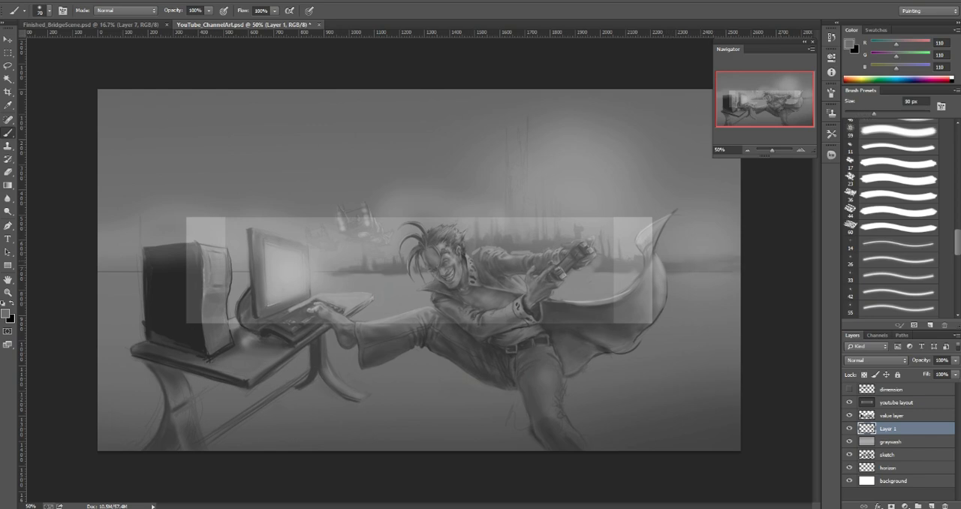
pyautogui.press(']')
pyautogui.press(']')
pyautogui.press(']')
pyautogui.press(']')
pyautogui.press(']')
pyautogui.press('[')
pyautogui.press('[')
pyautogui.press('[')
# Step: Add a new layer above the value layer and hide the youtube layout layer
pyautogui.hotkey('alt', ']')
pyautogui.hotkey('ctrl', 'shift', 'alt', 'n')
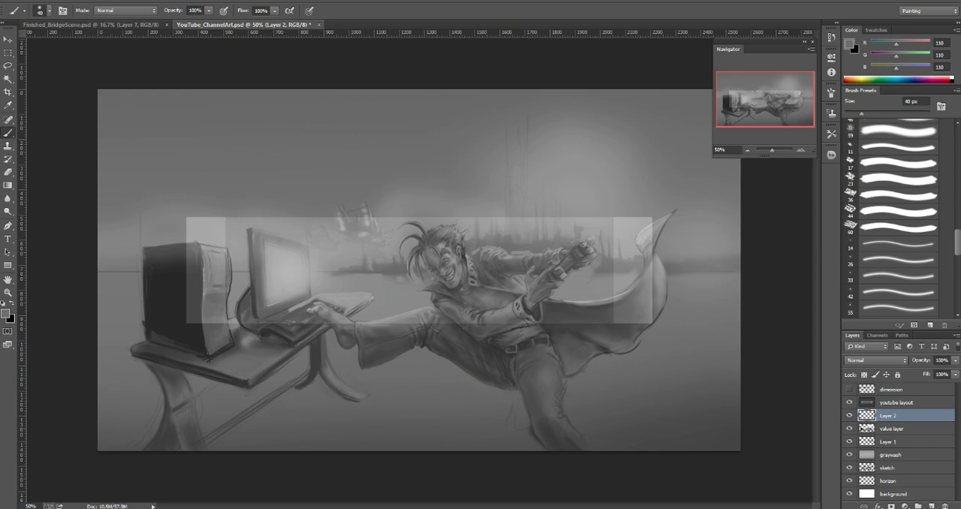
pyautogui.click(849, 403)
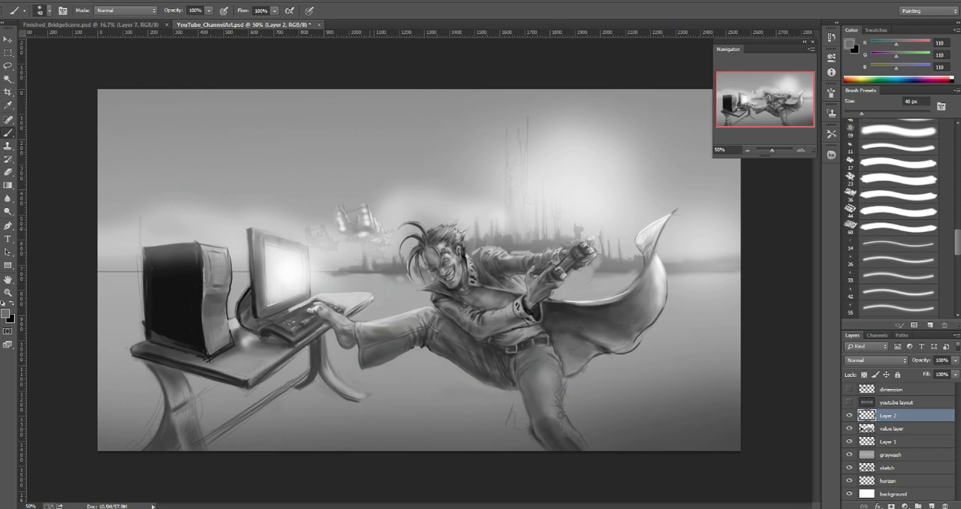
# Step: Shade the flying ship beside the character's hair with gray 110 and pick up near-white 240 for highlights at 8 px
pyautogui.moveTo(376, 232); pyautogui.dragTo(382, 238)
pyautogui.moveTo(361, 236); pyautogui.dragTo(368, 238)
pyautogui.press('[')
pyautogui.moveTo(370, 242); pyautogui.dragTo(381, 243)
pyautogui.press('[')
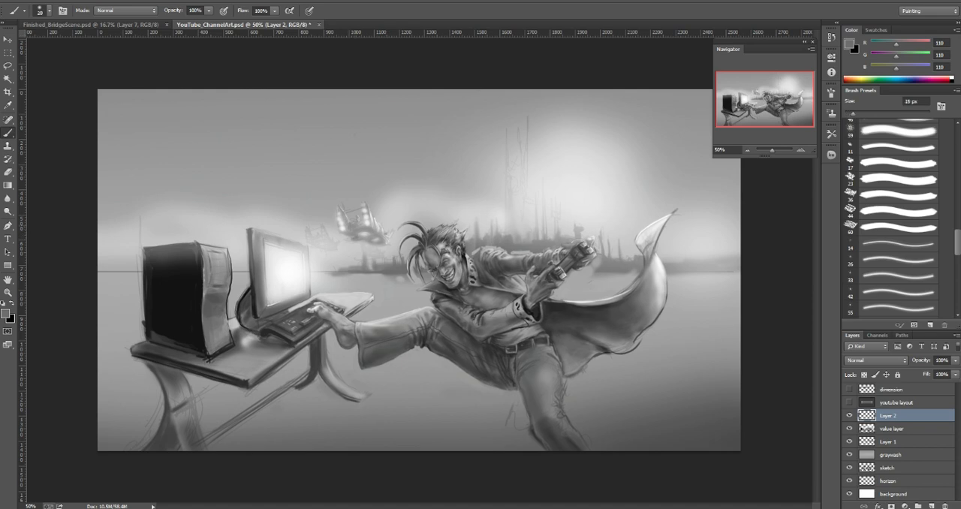
pyautogui.press('[')
pyautogui.press('[')
pyautogui.keyDown('alt'); pyautogui.click(341, 229); pyautogui.keyUp('alt')
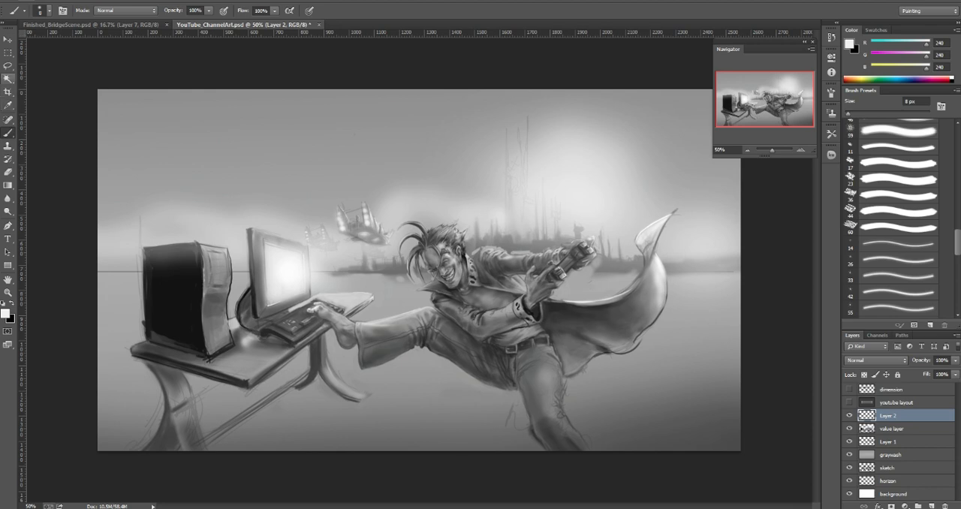
# Step: Select the sky across the full canvas width, from the top edge to the horizon line, with the Rectangular Marquee
pyautogui.click(8, 53)
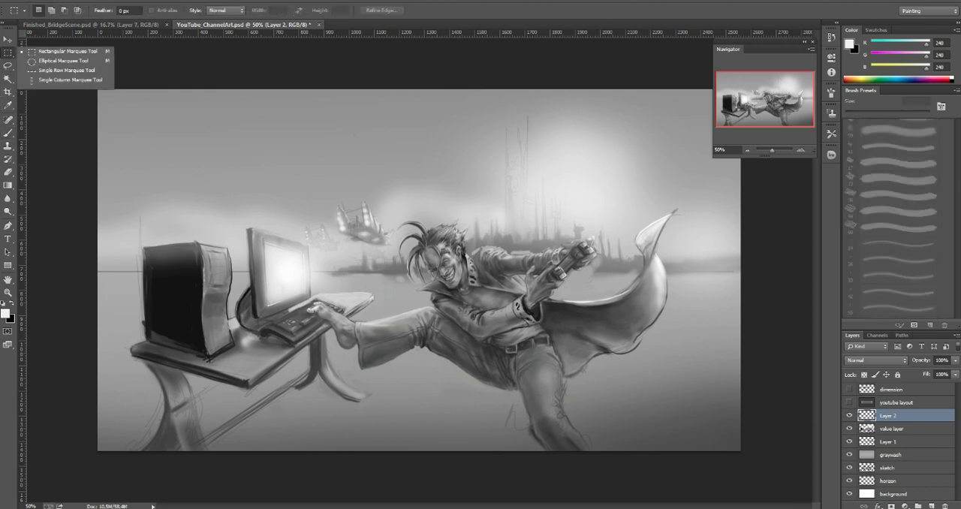
pyautogui.click(68, 52)
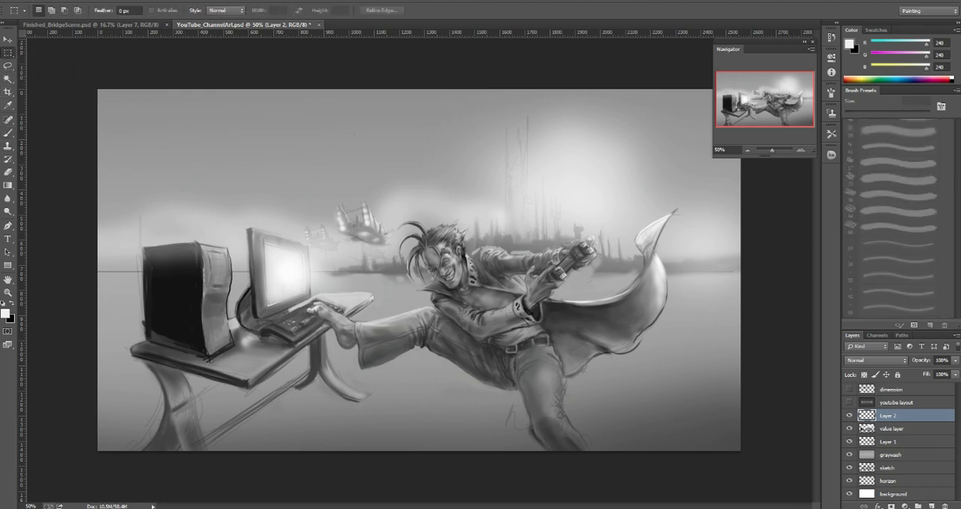
pyautogui.moveTo(97, 90); pyautogui.dragTo(755, 271)
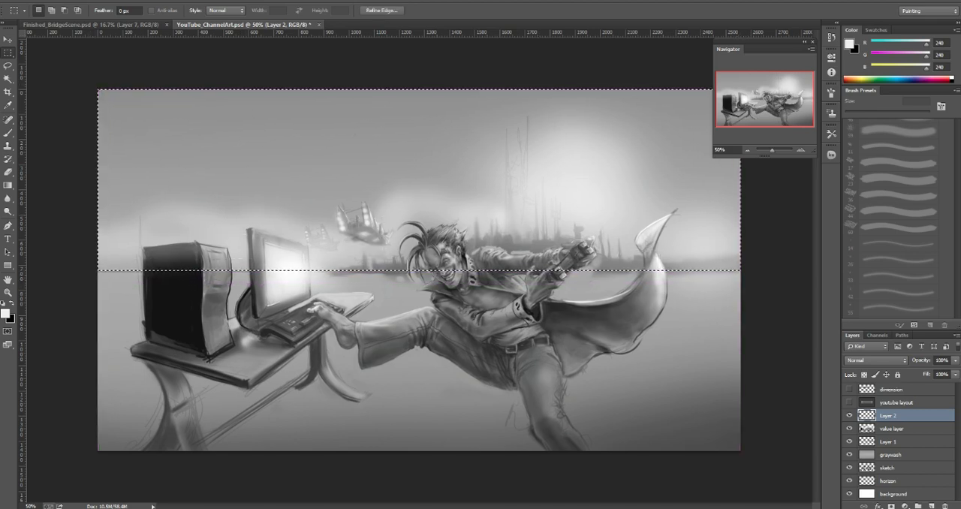
# Step: Move Layer 2 below the value layer and set the foreground color to white, keeping the sky selection active
pyautogui.moveTo(890, 415); pyautogui.dragTo(859, 433)
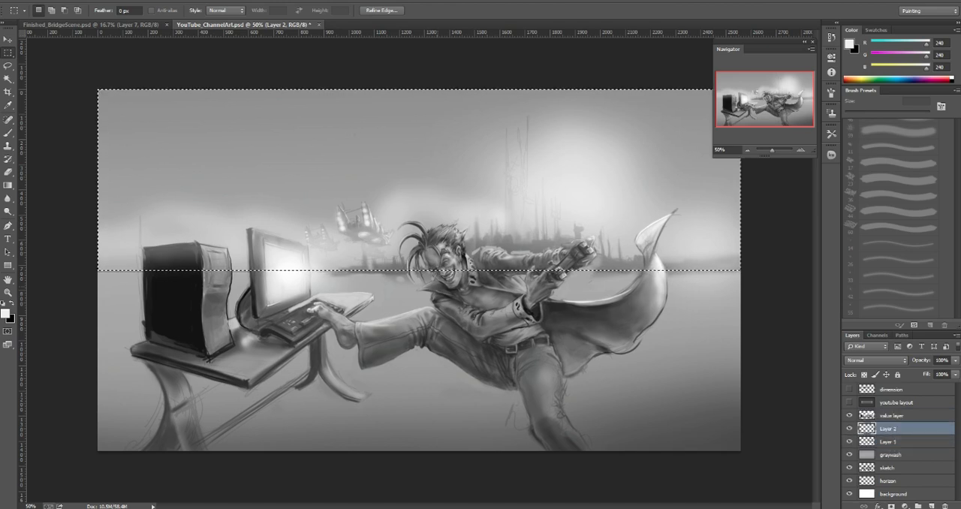
pyautogui.press('d')
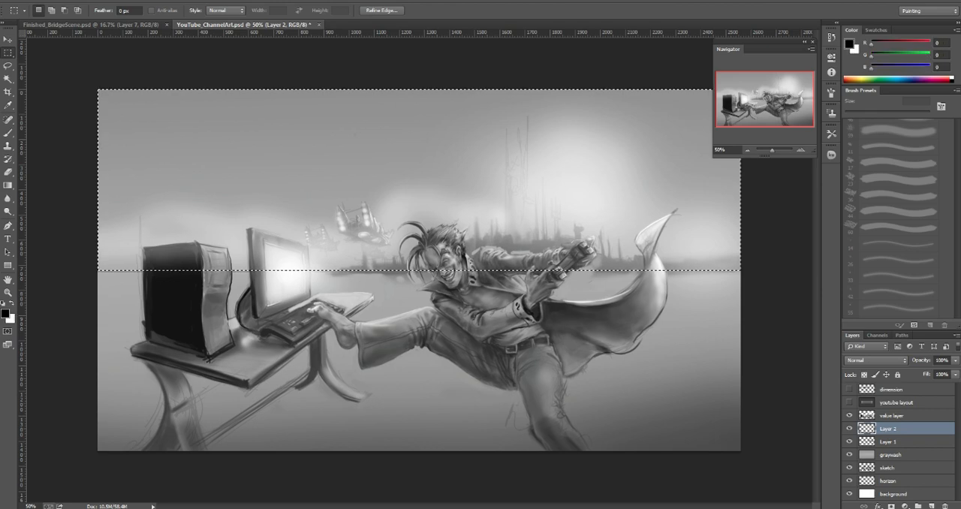
pyautogui.press('x')
pyautogui.hotkey('ctrl', 'd')
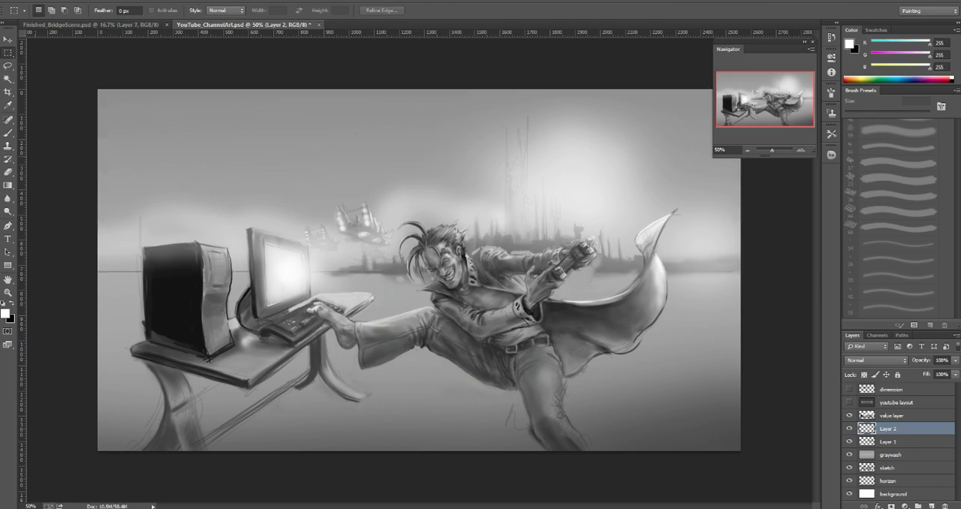
pyautogui.hotkey('ctrl', 'shift', 'd')
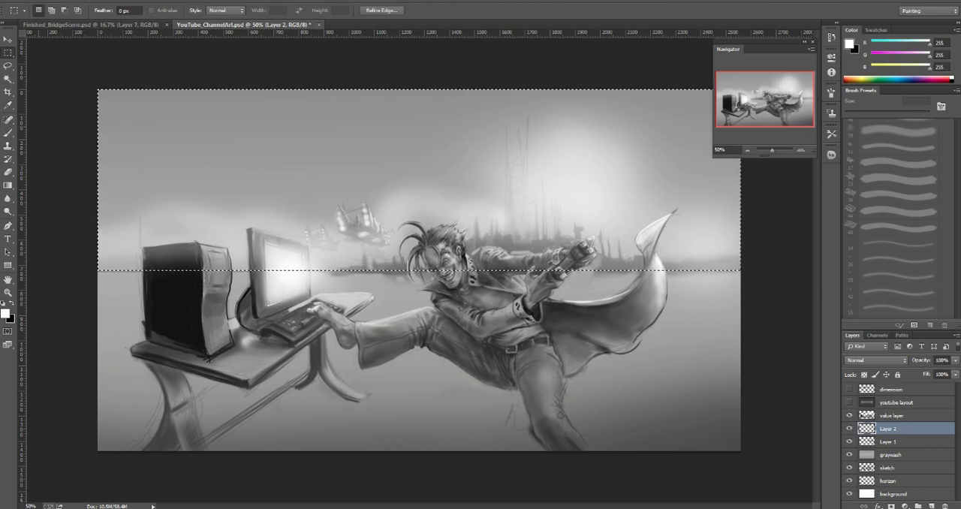
# Step: Paint the selected sky white on Layer 2 with the Brush at 400 px
pyautogui.press('b')
pyautogui.press(']')
pyautogui.press(']')
pyautogui.press(']')
pyautogui.press(']')
pyautogui.press(']')
pyautogui.moveTo(101, 113)
pyautogui.mouseDown()
pyautogui.moveTo(101, 232)
pyautogui.moveTo(154, 165)
pyautogui.moveTo(244, 165)
pyautogui.mouseUp()
pyautogui.moveTo(454, 135)
pyautogui.mouseDown()
pyautogui.moveTo(581, 143)
pyautogui.moveTo(667, 195)
pyautogui.moveTo(728, 252)
pyautogui.mouseUp()
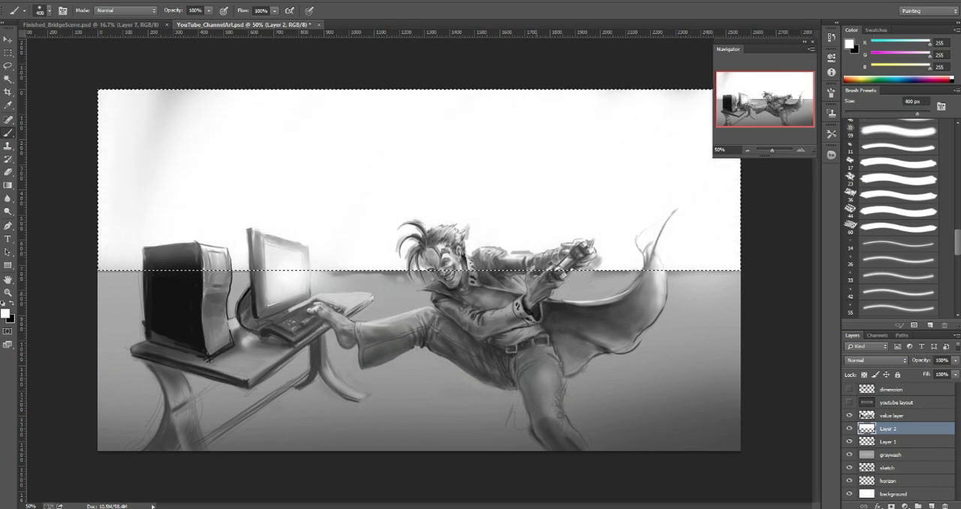
# Step: Try fading the white sky on Layer 2 with 34% fill, and with Soft Light blending at up to 100% fill
pyautogui.moveTo(928, 374); pyautogui.dragTo(898, 375)
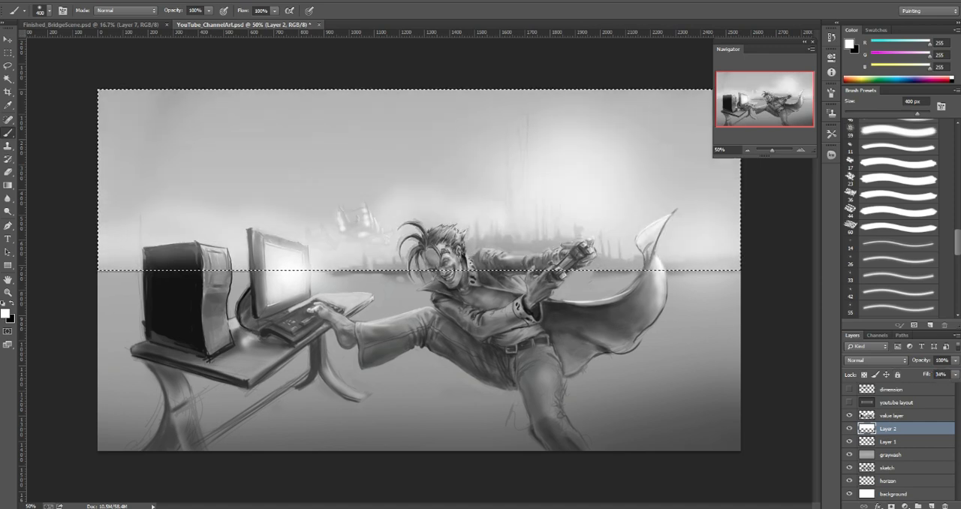
pyautogui.click(883, 361)
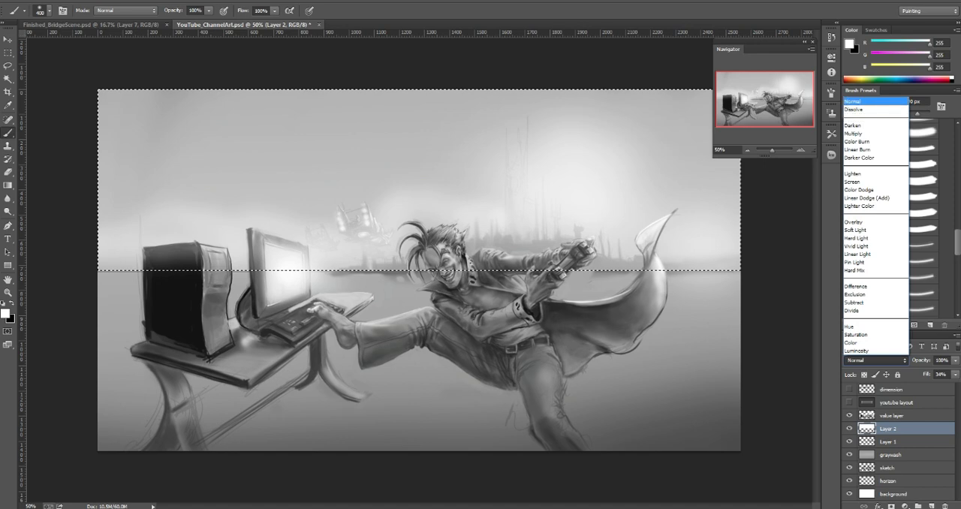
pyautogui.click(863, 101)
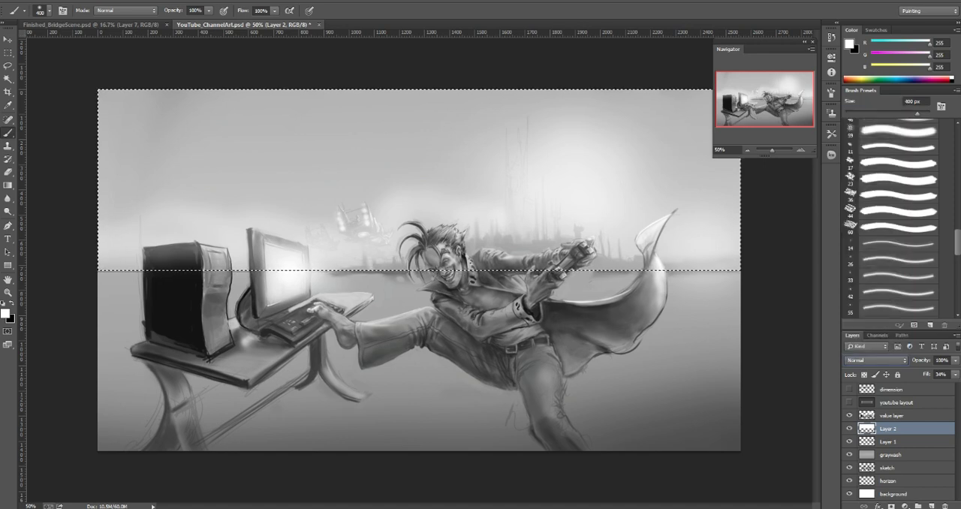
pyautogui.click(875, 360)
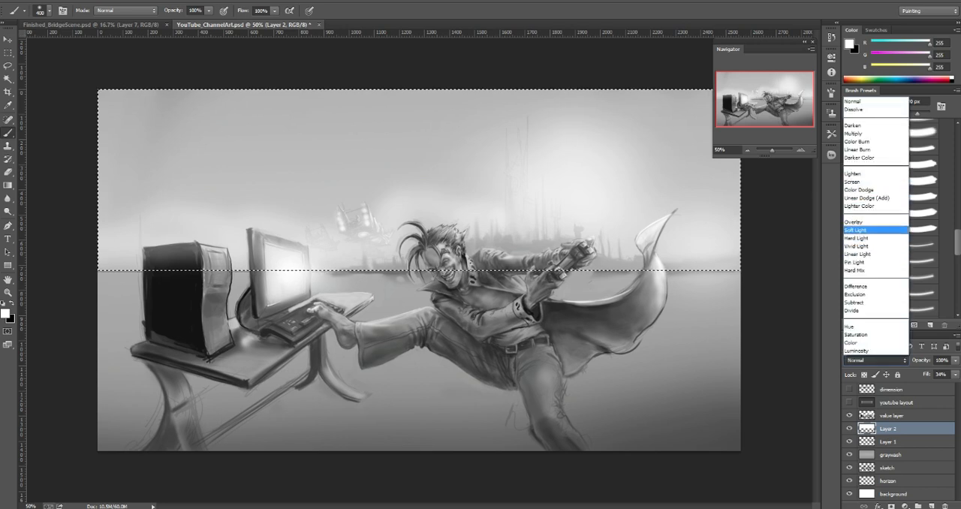
pyautogui.click(856, 229)
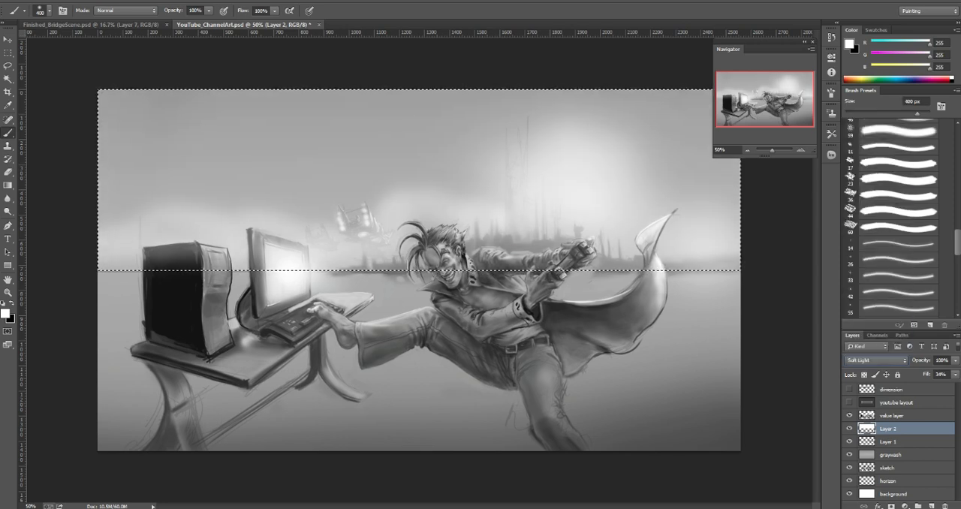
pyautogui.moveTo(926, 374); pyautogui.dragTo(939, 374)
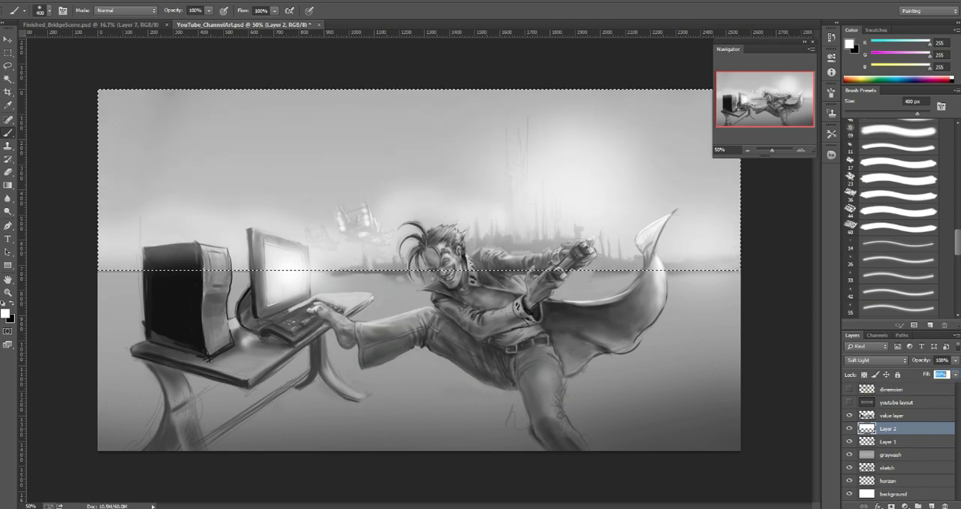
pyautogui.moveTo(939, 375); pyautogui.dragTo(954, 374)
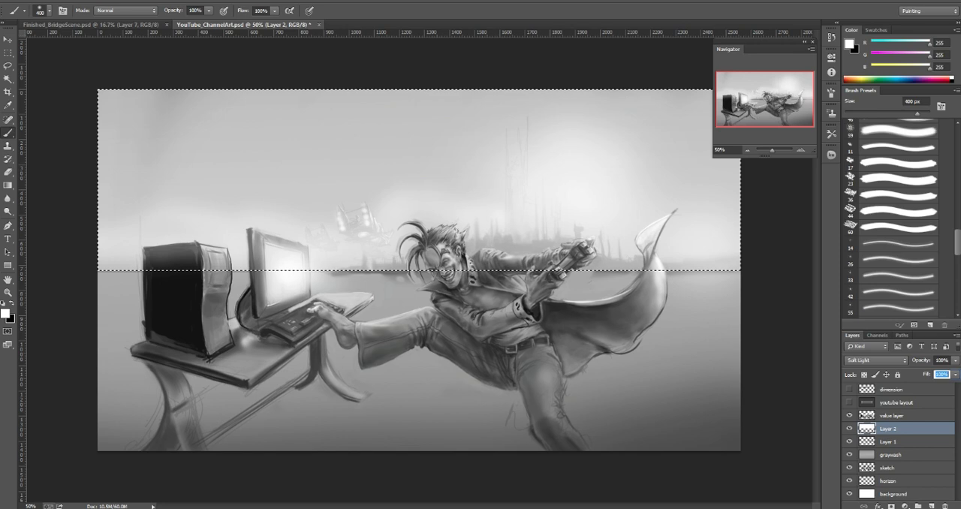
# Step: Set Layer 2 to Normal blending with its fill at 44%
pyautogui.click(874, 360)
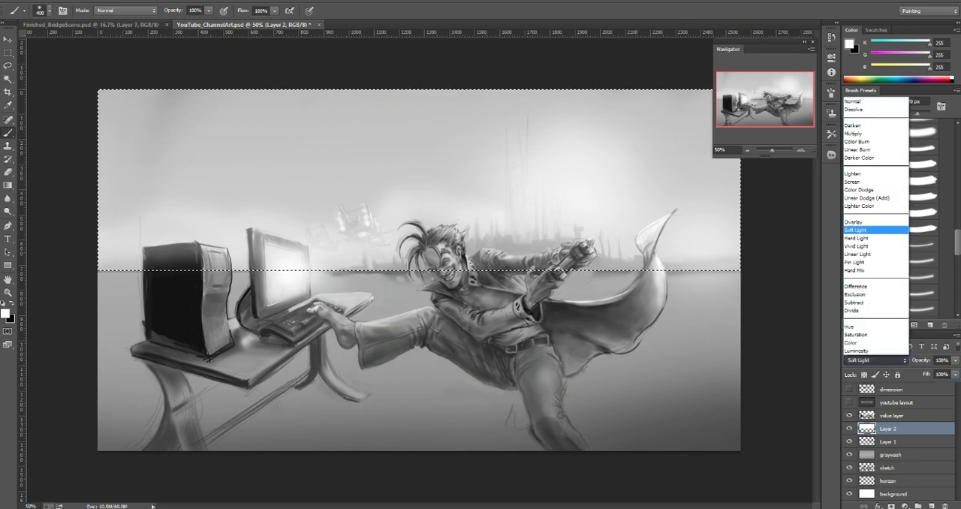
pyautogui.click(852, 100)
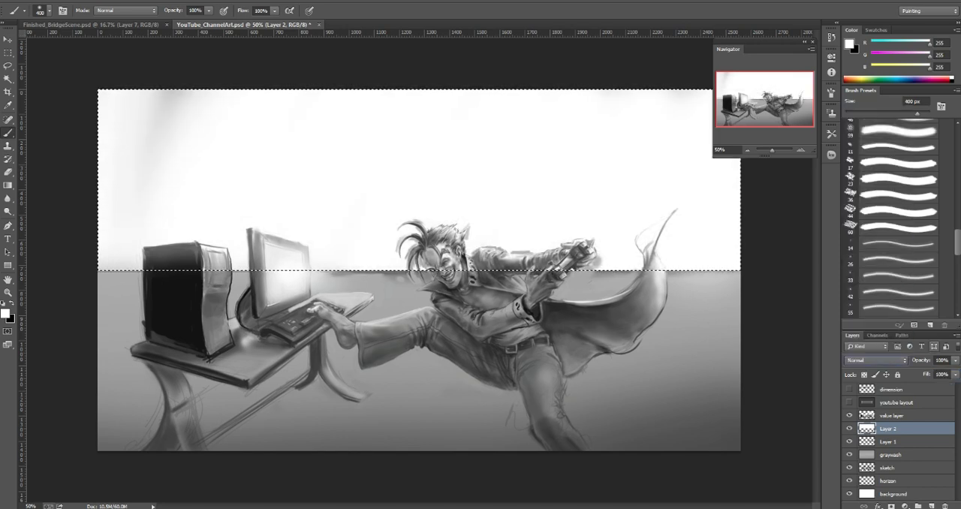
pyautogui.moveTo(926, 375); pyautogui.dragTo(898, 375)
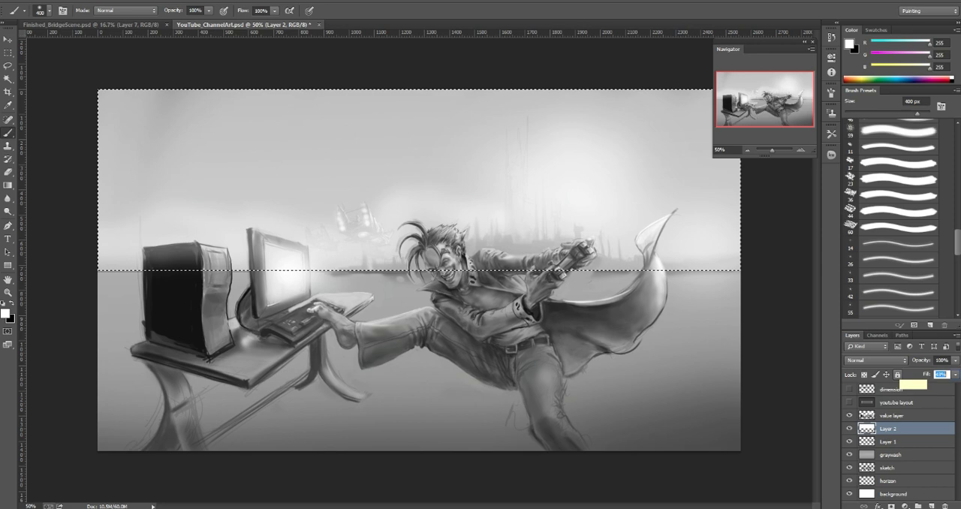
# Step: Check the composition against the youtube layout overlay, hide the overlay again and clear the sky selection
pyautogui.click(848, 403)
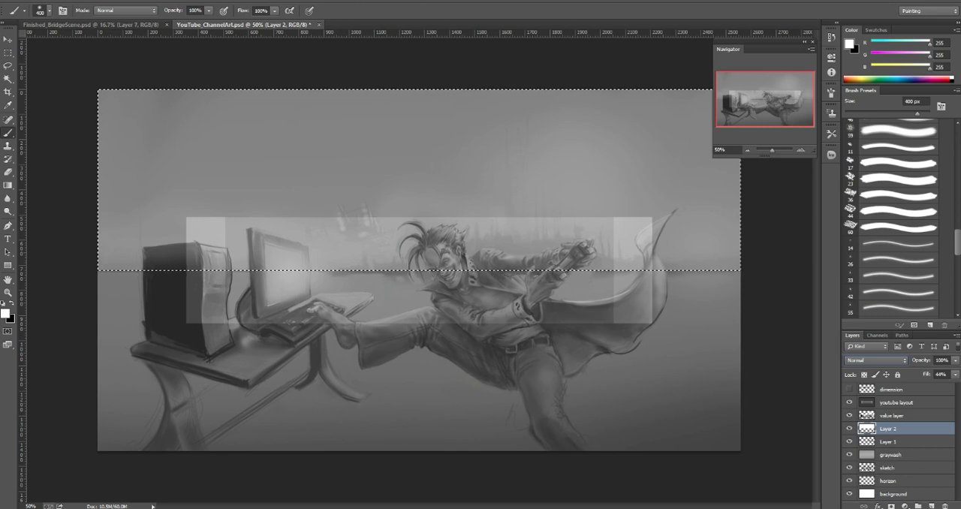
pyautogui.click(849, 403)
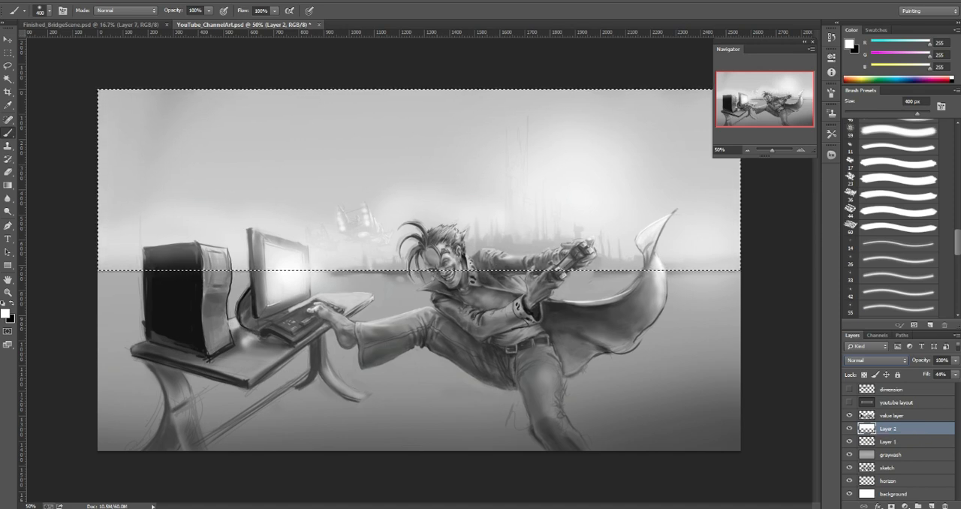
pyautogui.hotkey('ctrl', 'd')
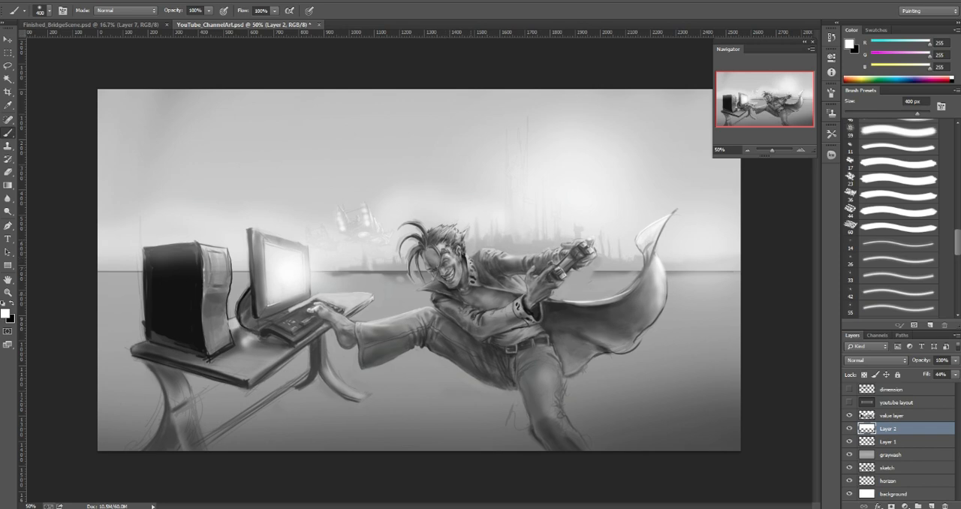
# Step: Merge the value layer and every layer below it, down to the background, into one layer and save the file
pyautogui.press('[')
pyautogui.press('[')
pyautogui.press('[')
pyautogui.press('[')
pyautogui.press('[')
pyautogui.press('[')
pyautogui.press('[')
pyautogui.press('[')
pyautogui.click(891, 415)
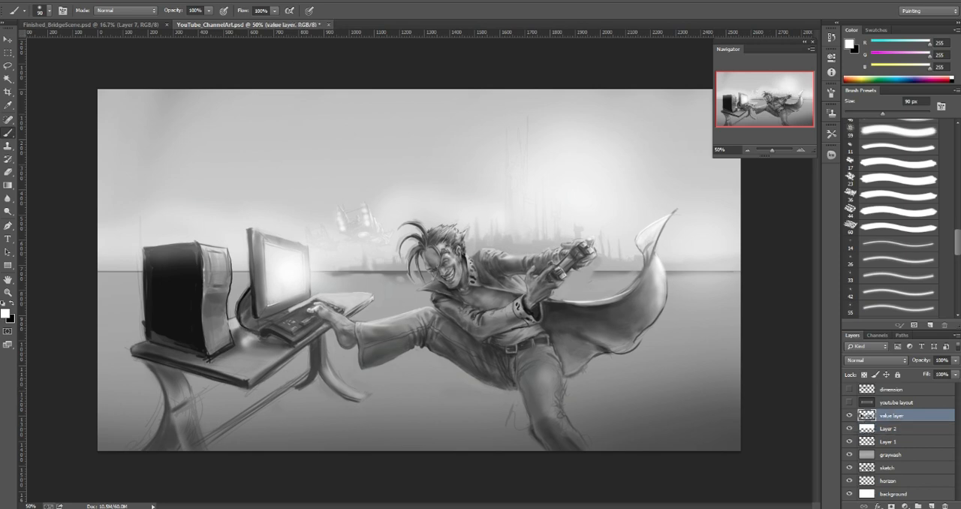
pyautogui.keyDown('shift'); pyautogui.click(888, 468); pyautogui.keyUp('shift')
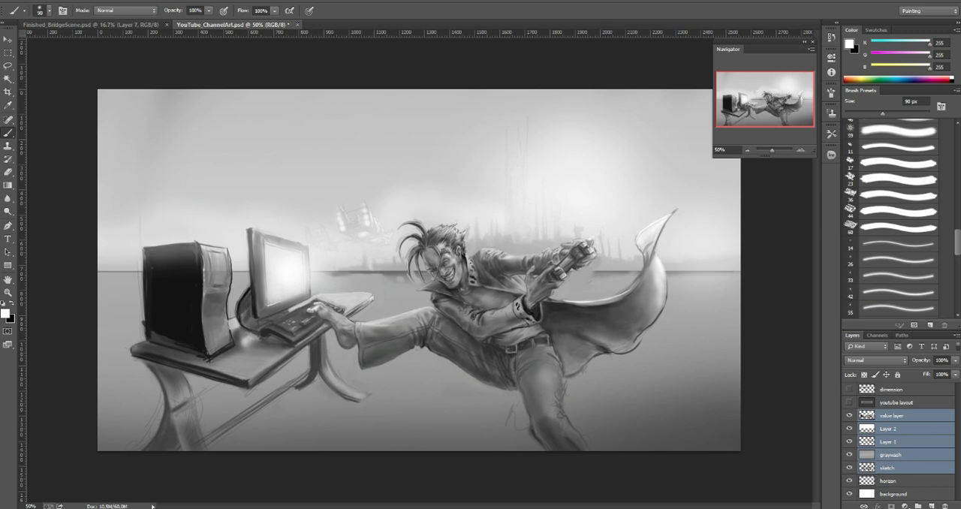
pyautogui.click(892, 415)
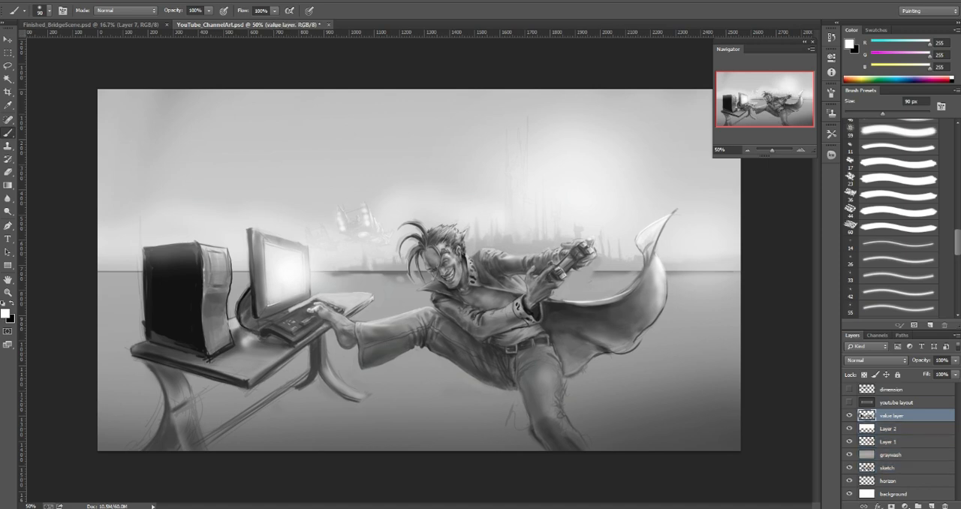
pyautogui.keyDown('shift'); pyautogui.click(893, 494); pyautogui.keyUp('shift')
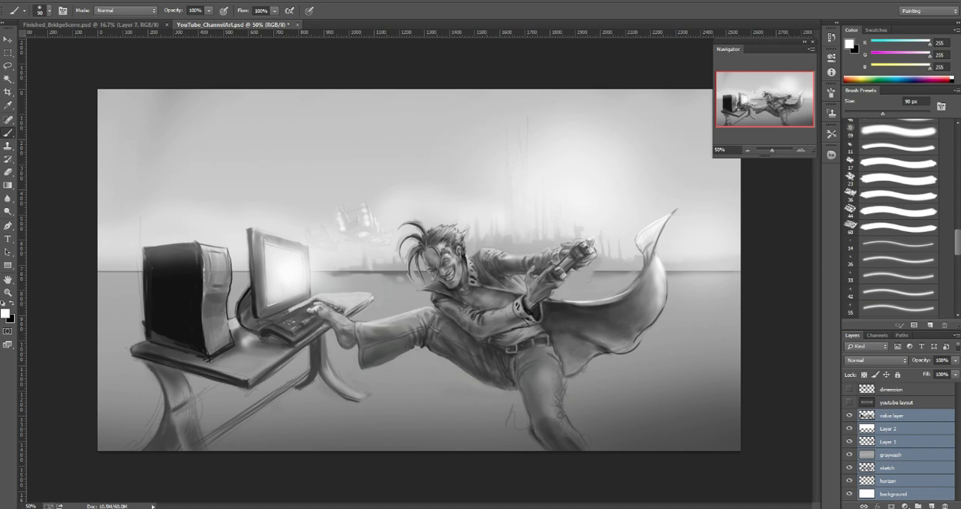
pyautogui.hotkey('ctrl', 'e')
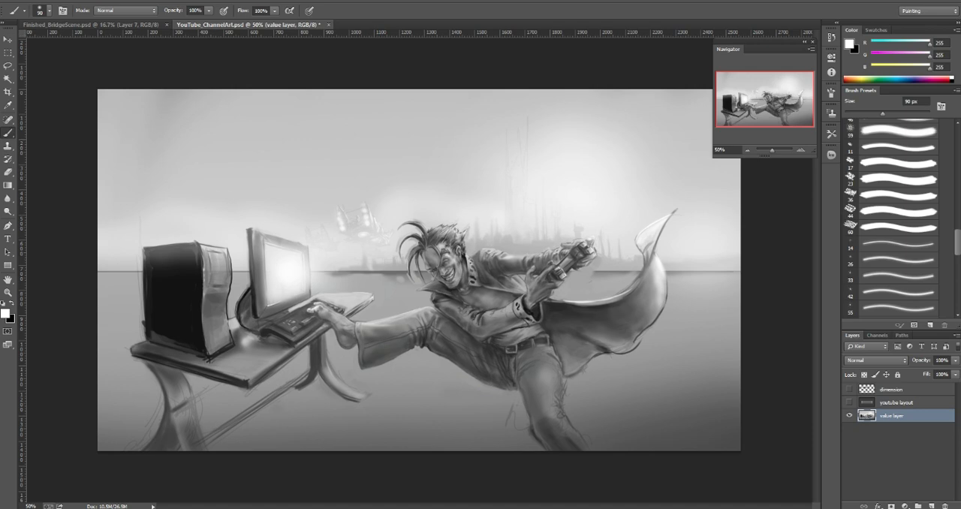
pyautogui.click(801, 150)
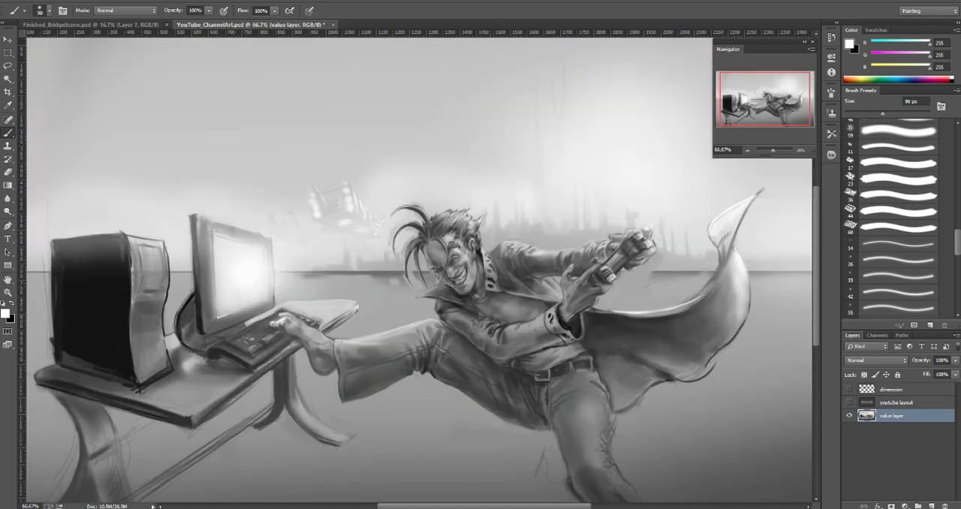
pyautogui.hotkey('ctrl', 's')
# Step: Clean up the background between the character's front hair strands with sampled grays 128, 173 and 187, reducing the brush to 7 px
pyautogui.click(801, 150)
pyautogui.keyDown('alt'); pyautogui.click(417, 277); pyautogui.keyUp('alt')
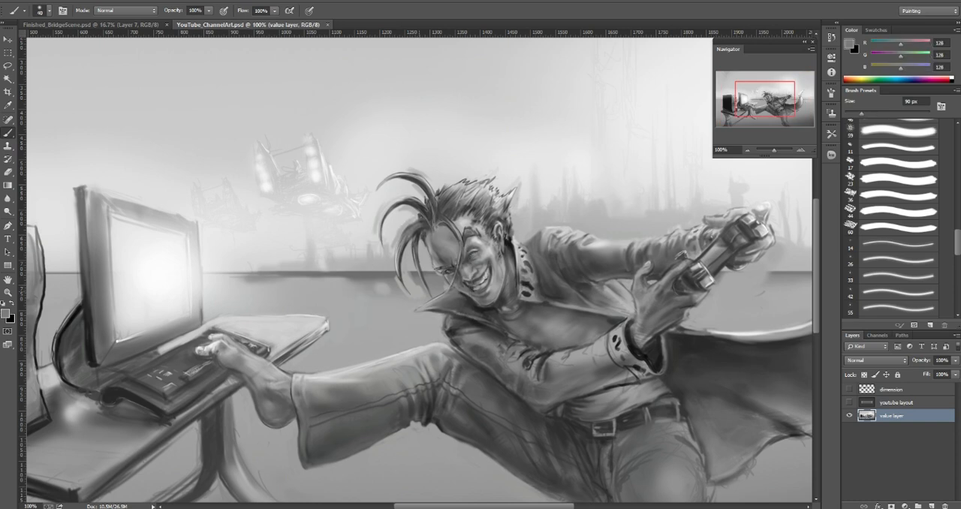
pyautogui.moveTo(417, 290)
pyautogui.mouseDown()
pyautogui.moveTo(409, 278)
pyautogui.moveTo(426, 300)
pyautogui.moveTo(406, 271)
pyautogui.mouseUp()
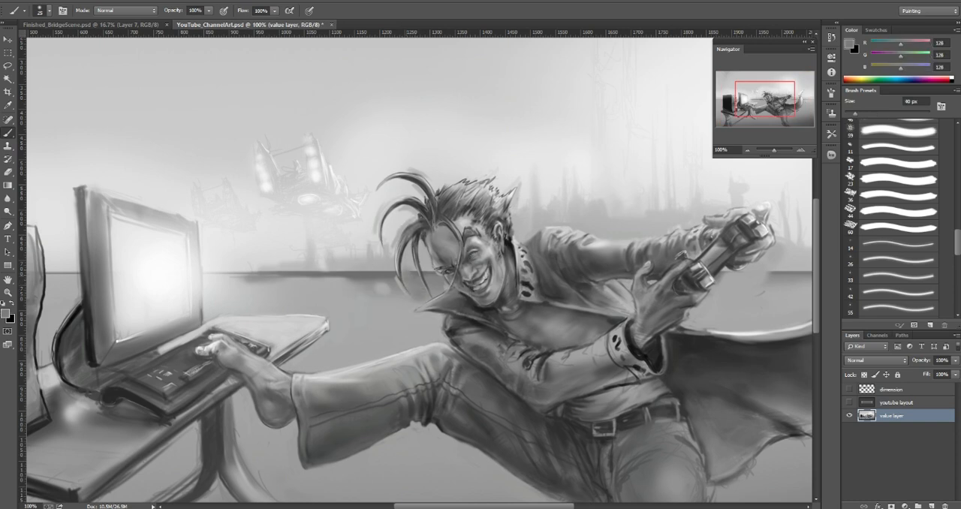
pyautogui.press('[')
pyautogui.press('[')
pyautogui.press('[')
pyautogui.keyDown('alt'); pyautogui.click(405, 265); pyautogui.keyUp('alt')
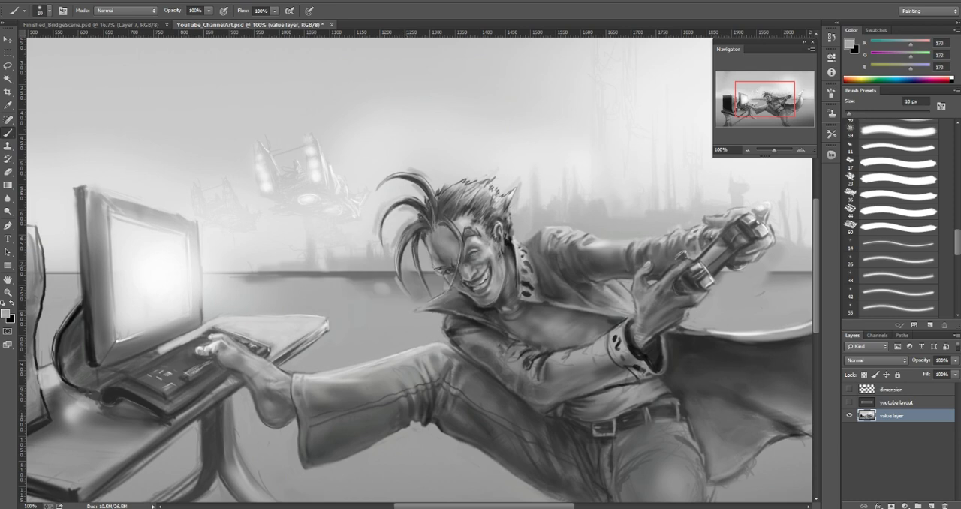
pyautogui.press('[')
pyautogui.press('[')
pyautogui.press('[')
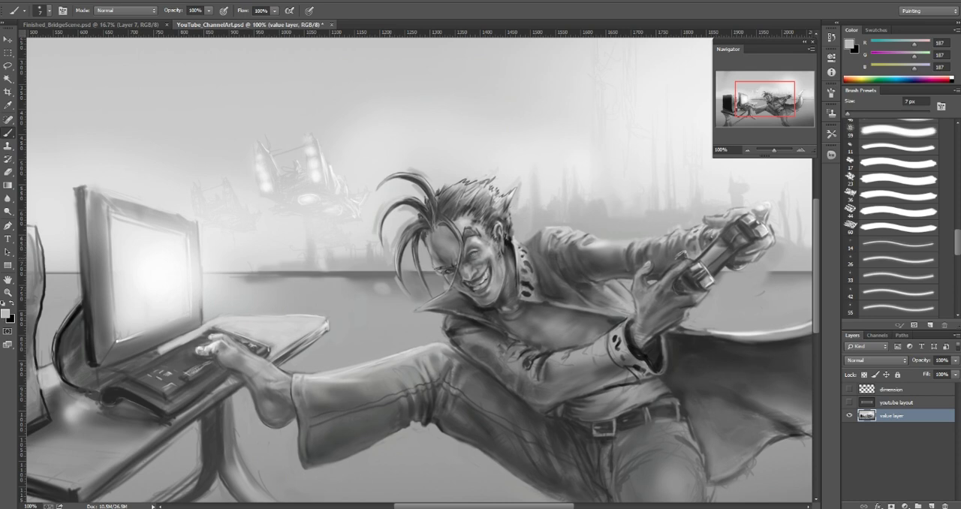
pyautogui.keyDown('alt'); pyautogui.click(407, 258); pyautogui.keyUp('alt')
# Step: Touch up the area around the hair tips just below the horizon with gray 133 at 10 px
pyautogui.press(']')
pyautogui.press(']')
pyautogui.press(']')
pyautogui.press(']')
pyautogui.keyDown('alt'); pyautogui.click(387, 250); pyautogui.keyUp('alt')
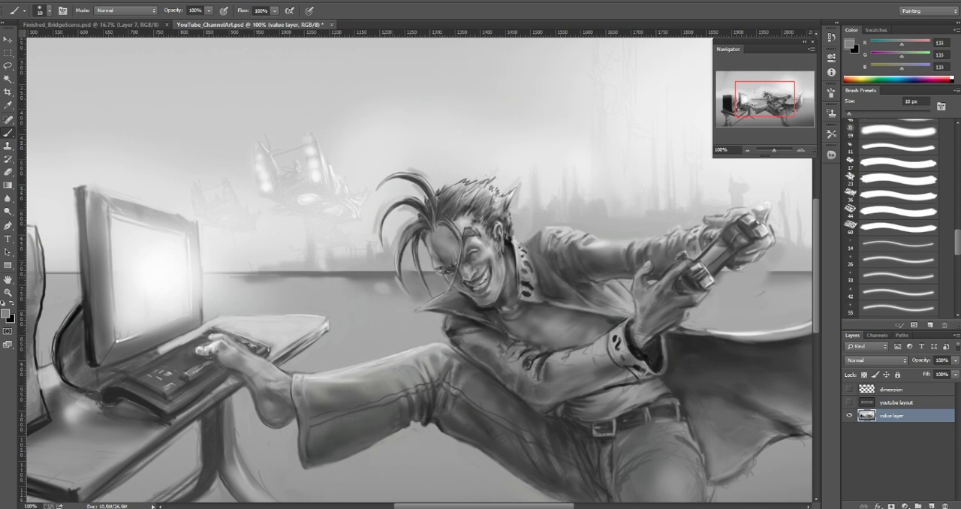
pyautogui.keyDown('alt'); pyautogui.click(397, 278); pyautogui.keyUp('alt')
pyautogui.moveTo(396, 280); pyautogui.dragTo(401, 290)
pyautogui.keyDown('alt'); pyautogui.click(401, 289); pyautogui.keyUp('alt')
# Step: Blend the dark haze along the horizon beside the hair with grays 124 and 158 at about 20 px
pyautogui.press(']')
pyautogui.keyDown('alt'); pyautogui.click(394, 252); pyautogui.keyUp('alt')
pyautogui.moveTo(377, 285); pyautogui.dragTo(382, 286)
pyautogui.keyDown('alt'); pyautogui.click(382, 279); pyautogui.keyUp('alt')
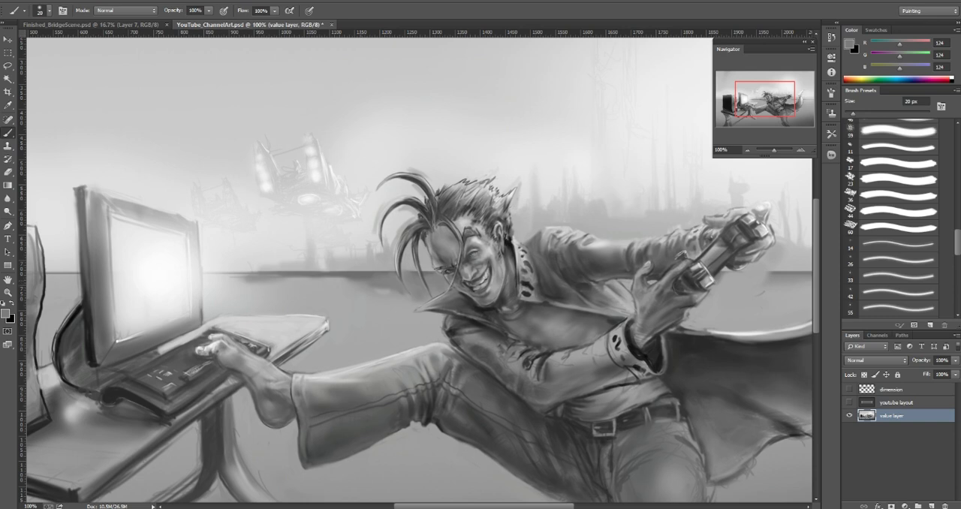
pyautogui.keyDown('alt'); pyautogui.click(379, 295); pyautogui.keyUp('alt')
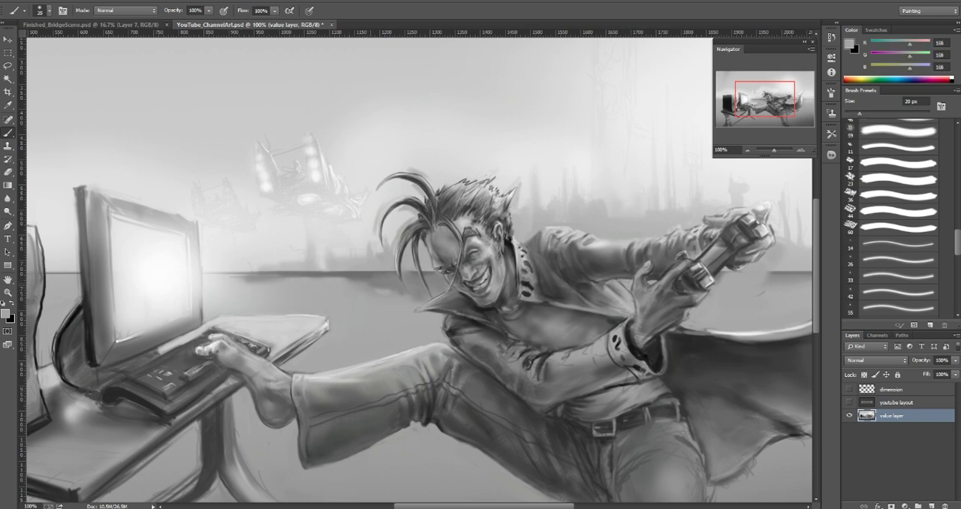
pyautogui.keyDown('alt'); pyautogui.click(381, 281); pyautogui.keyUp('alt')
pyautogui.moveTo(309, 269); pyautogui.dragTo(382, 269)
pyautogui.press('[')
pyautogui.press('[')
pyautogui.press('[')
pyautogui.press('[')
pyautogui.press('[')
pyautogui.press('[')
pyautogui.press('[')
pyautogui.press('[')
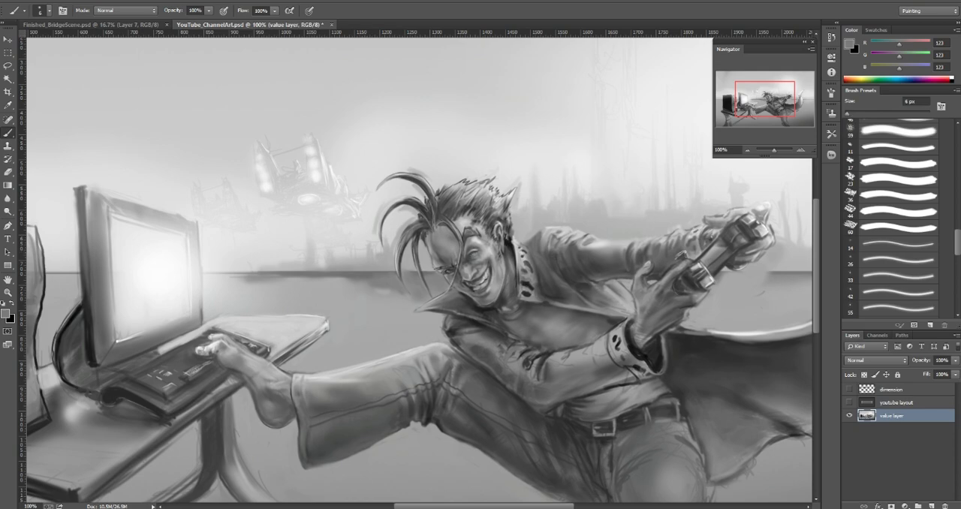
# Step: Add a new layer above the value layer and set its blending mode to Color
pyautogui.hotkey('ctrl', '-')
pyautogui.hotkey('ctrl', '-')
pyautogui.hotkey('ctrl', '-')
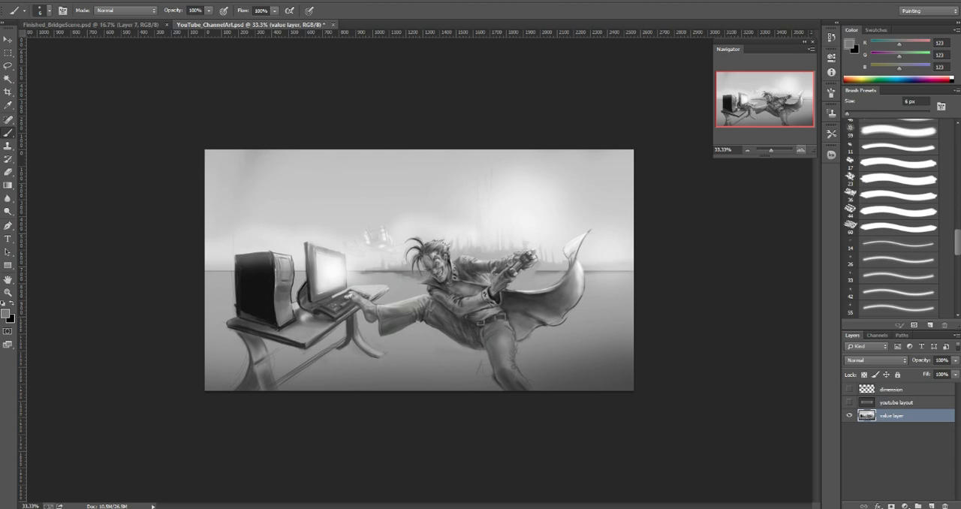
pyautogui.hotkey('ctrl', '+')
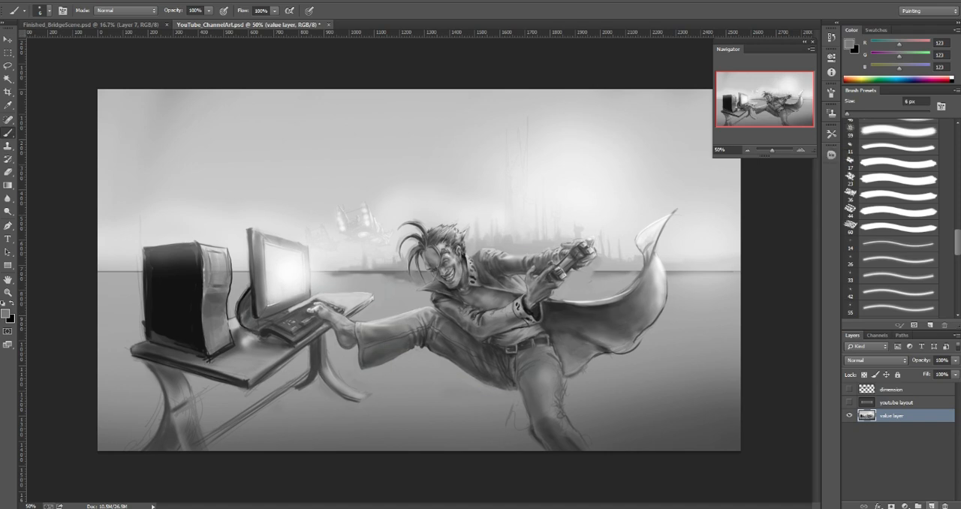
pyautogui.click(930, 504)
pyautogui.click(867, 360)
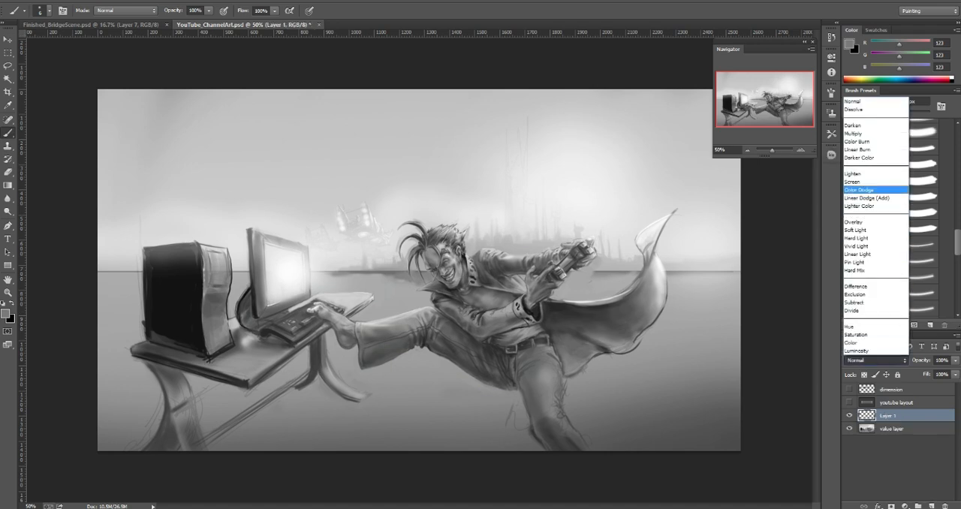
pyautogui.click(856, 342)
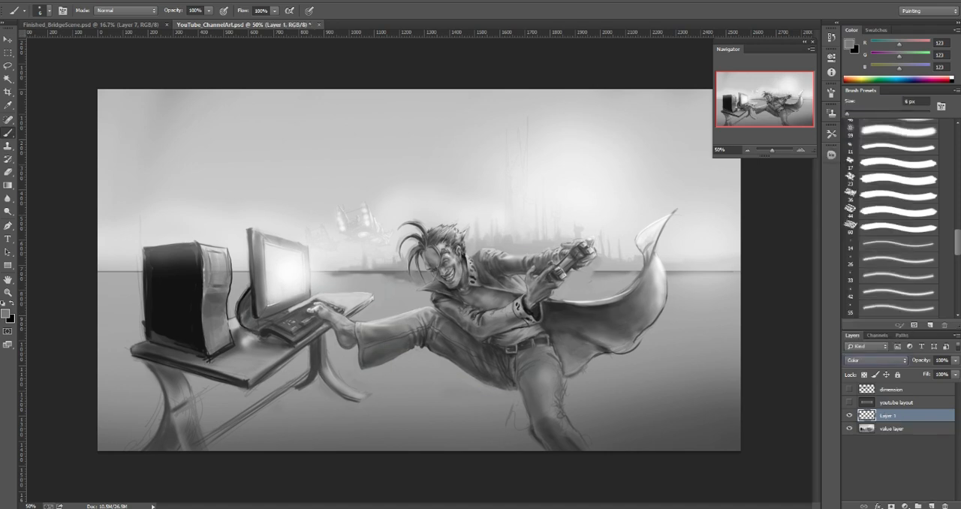
# Step: Try tinting the character's jacket sleeve with red on the Color layer at reduced fill, and discard that layer
pyautogui.click(5, 313)
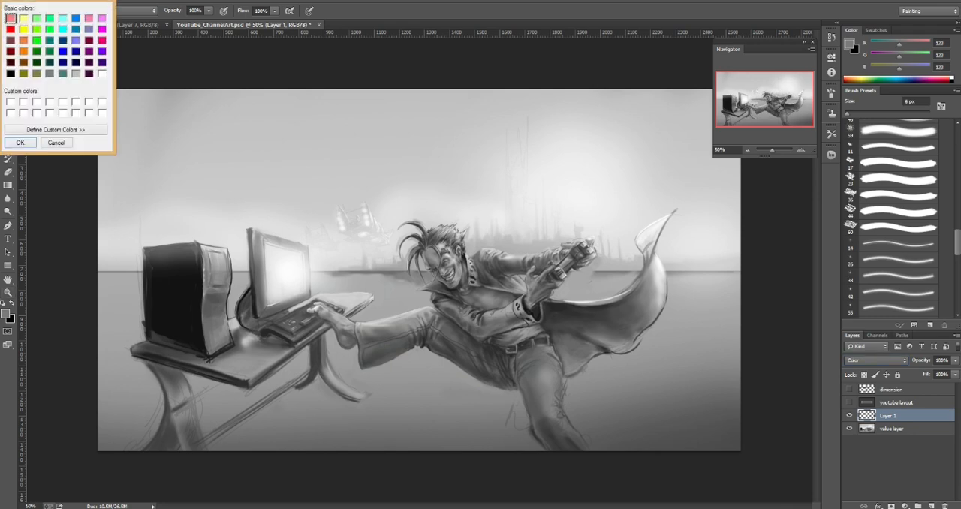
pyautogui.click(10, 28)
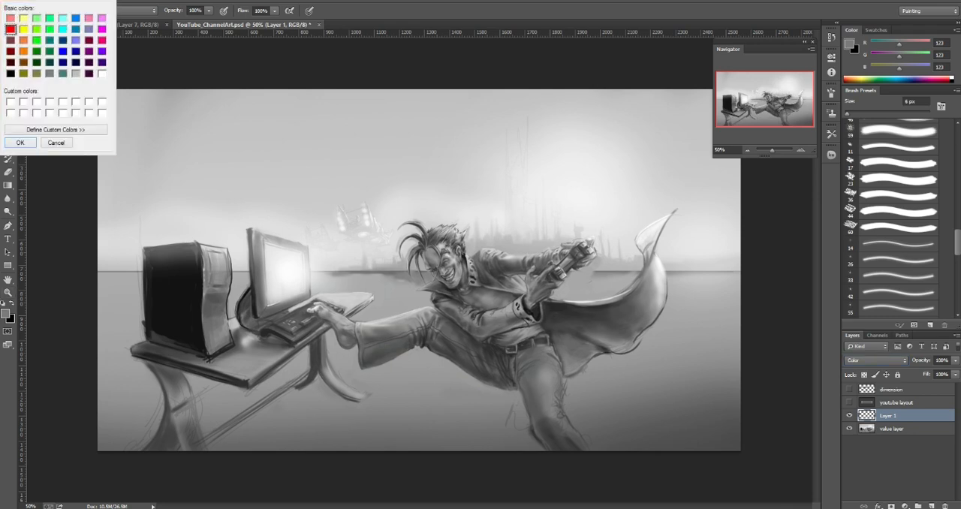
pyautogui.click(20, 143)
pyautogui.press(']')
pyautogui.press(']')
pyautogui.press(']')
pyautogui.press(']')
pyautogui.press(']')
pyautogui.press(']')
pyautogui.press(']')
pyautogui.press(']')
pyautogui.press(']')
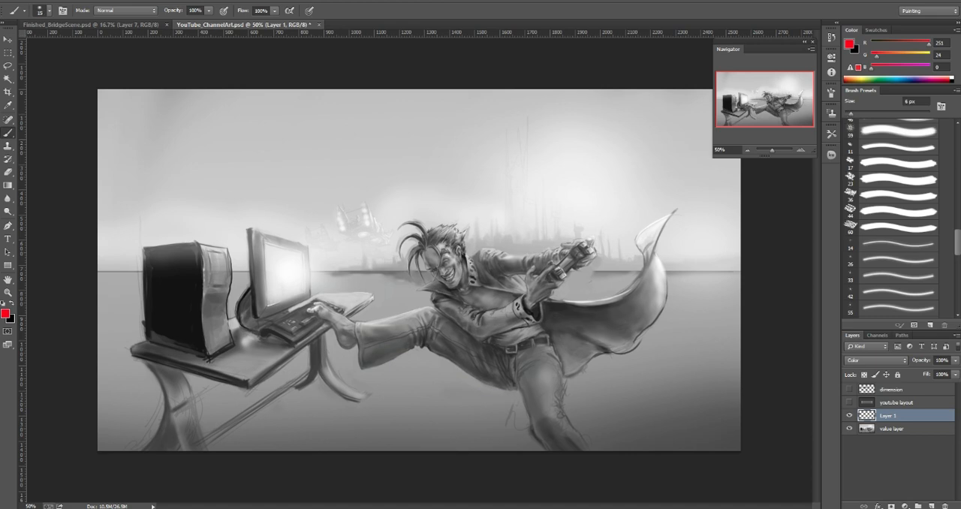
pyautogui.moveTo(482, 265)
pyautogui.mouseDown()
pyautogui.moveTo(572, 261)
pyautogui.moveTo(525, 263)
pyautogui.mouseUp()
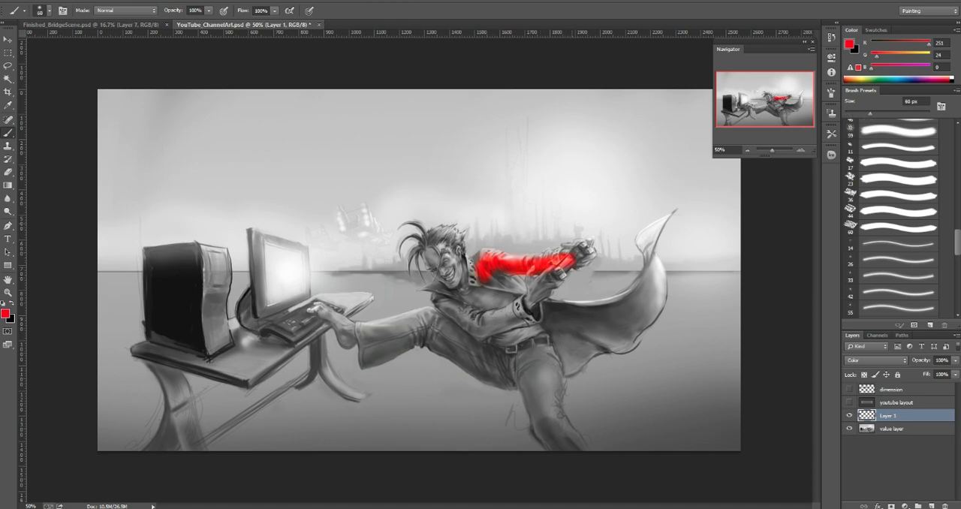
pyautogui.moveTo(926, 375); pyautogui.dragTo(897, 374)
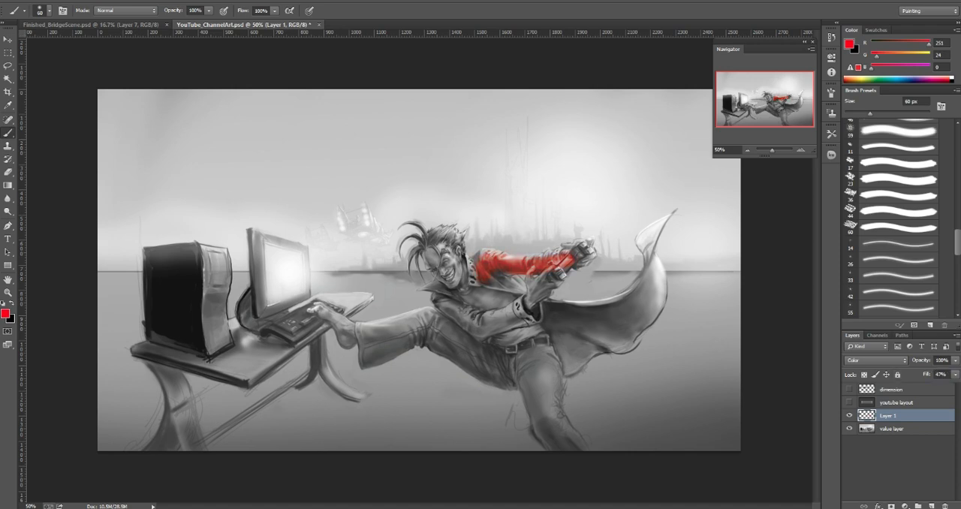
pyautogui.moveTo(909, 416); pyautogui.dragTo(944, 506)
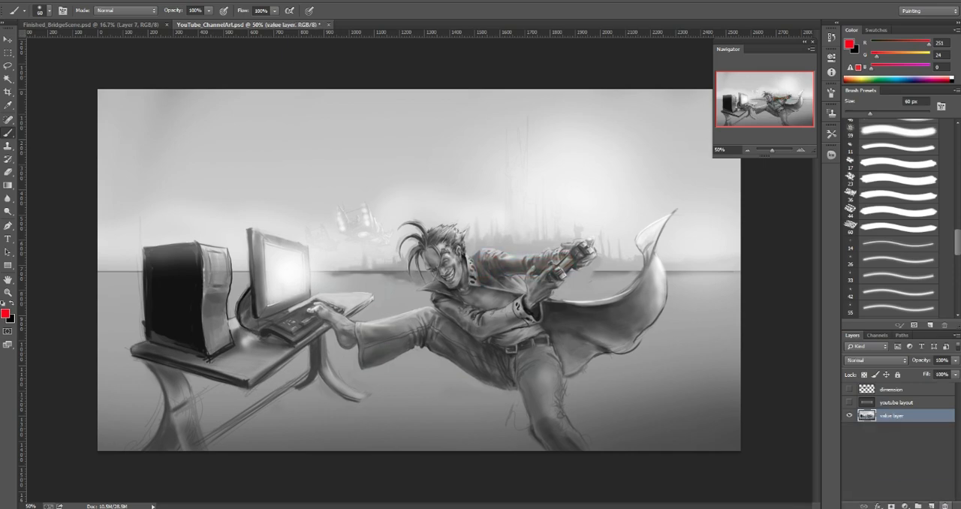